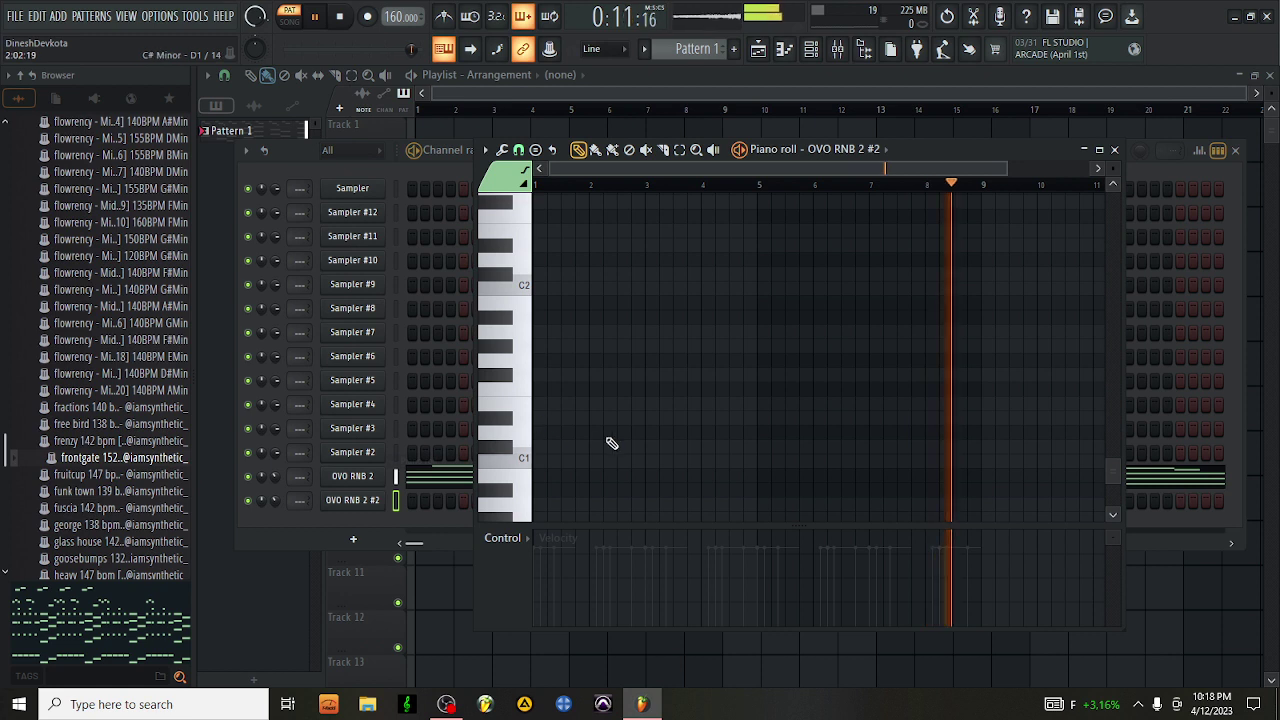
# Enter a short motif of C#4, G#4, E5, G#4 and C#4 in bar 1 of the OVO RNB 2 #2 piano roll
pyautogui.scroll(5, 604, 437)
pyautogui.scroll(2, 603, 395)
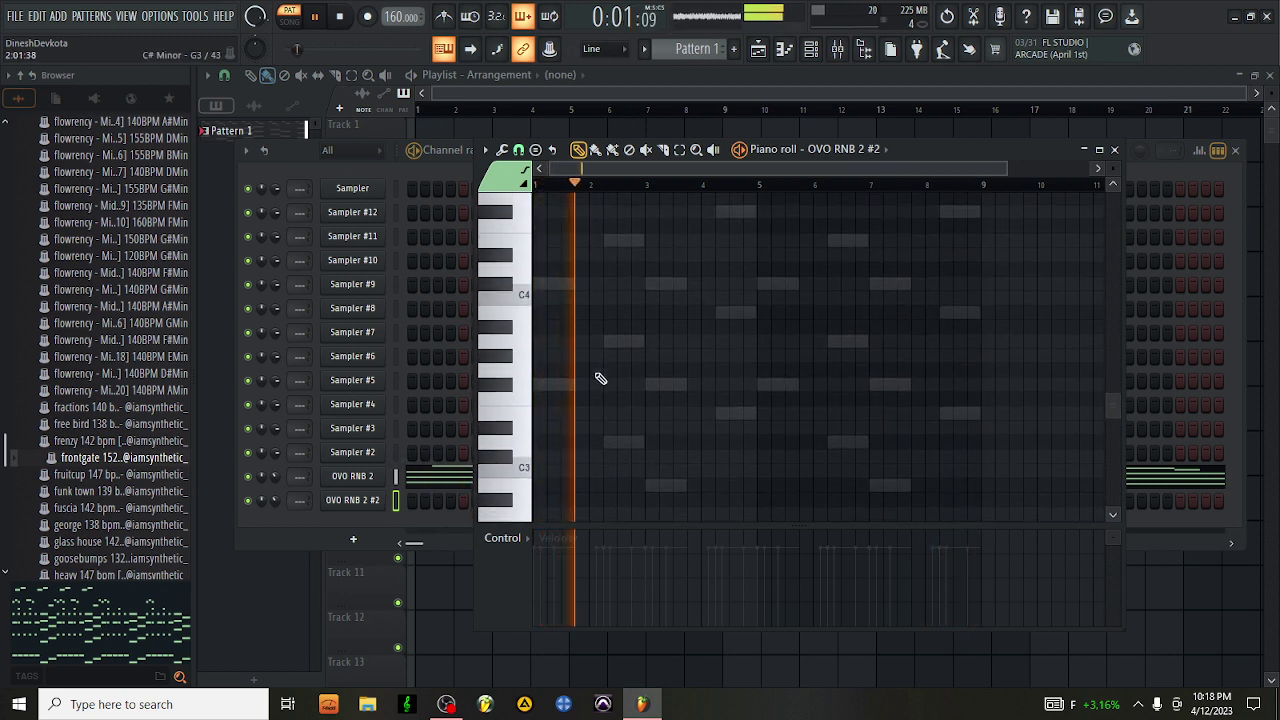
pyautogui.scroll(6, 587, 382)
pyautogui.press('space')
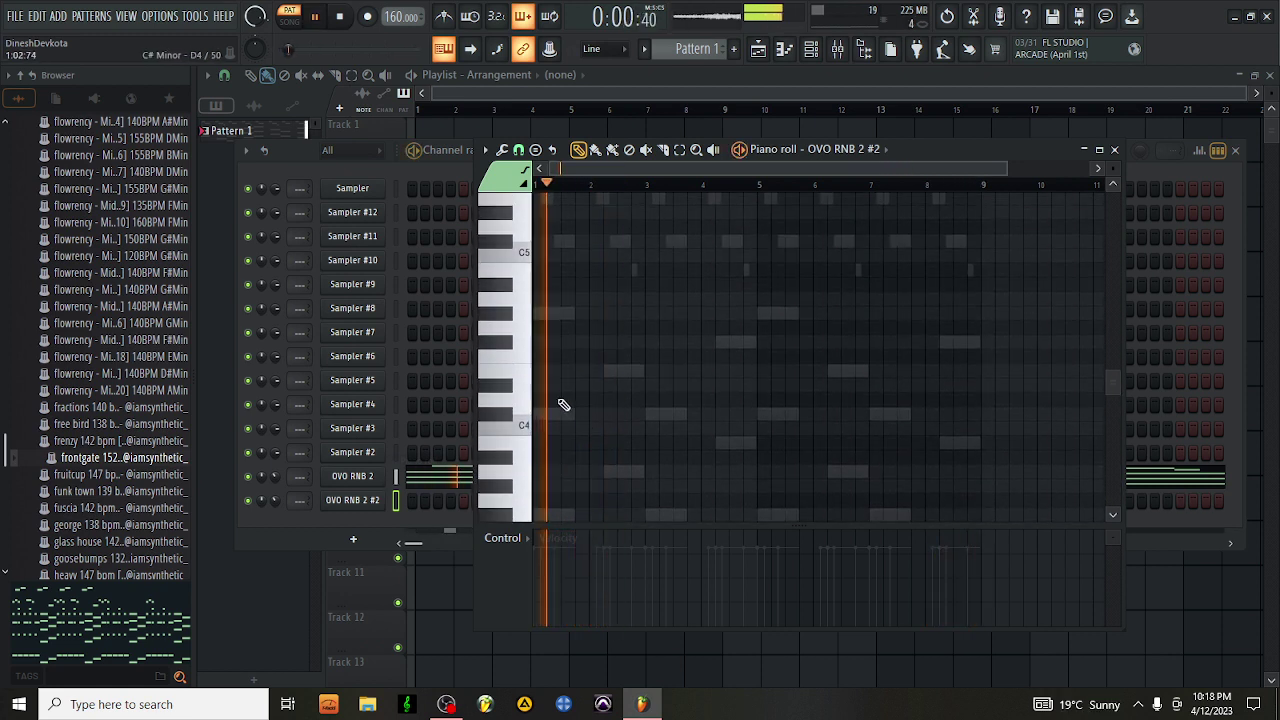
pyautogui.scroll(-4, 555, 430)
pyautogui.press('space')
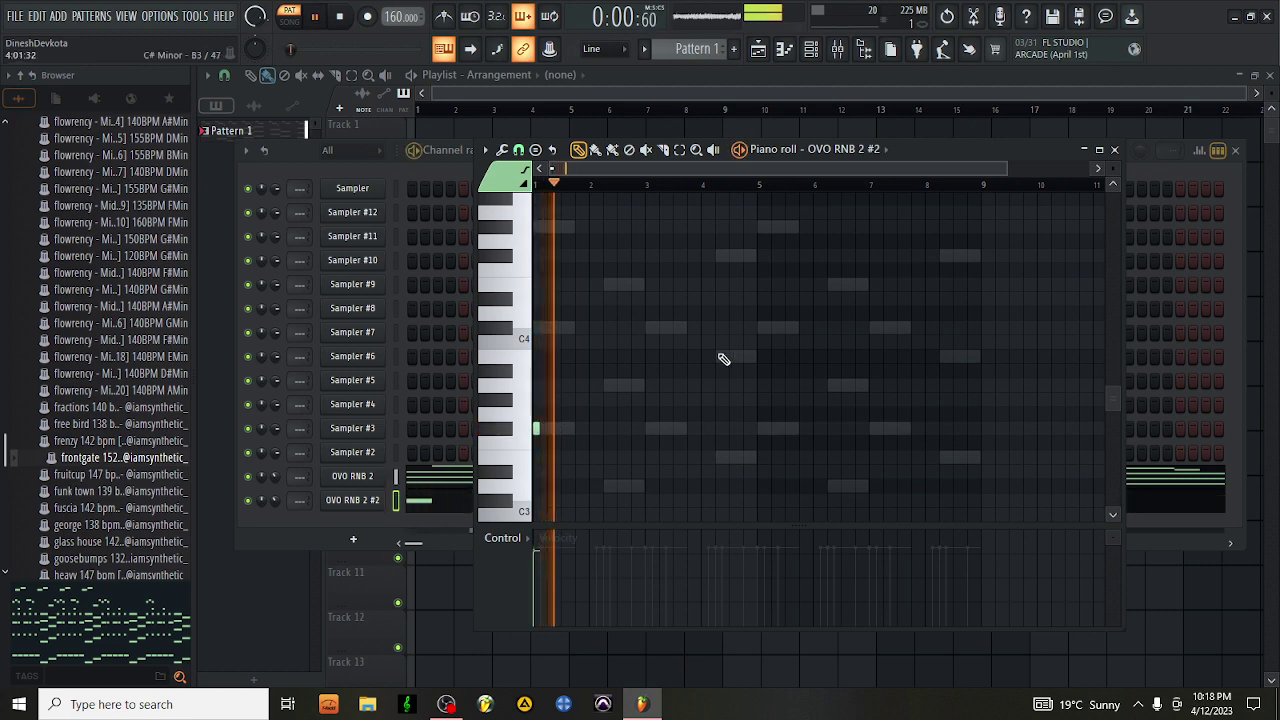
pyautogui.moveTo(1009, 167); pyautogui.dragTo(809, 214)
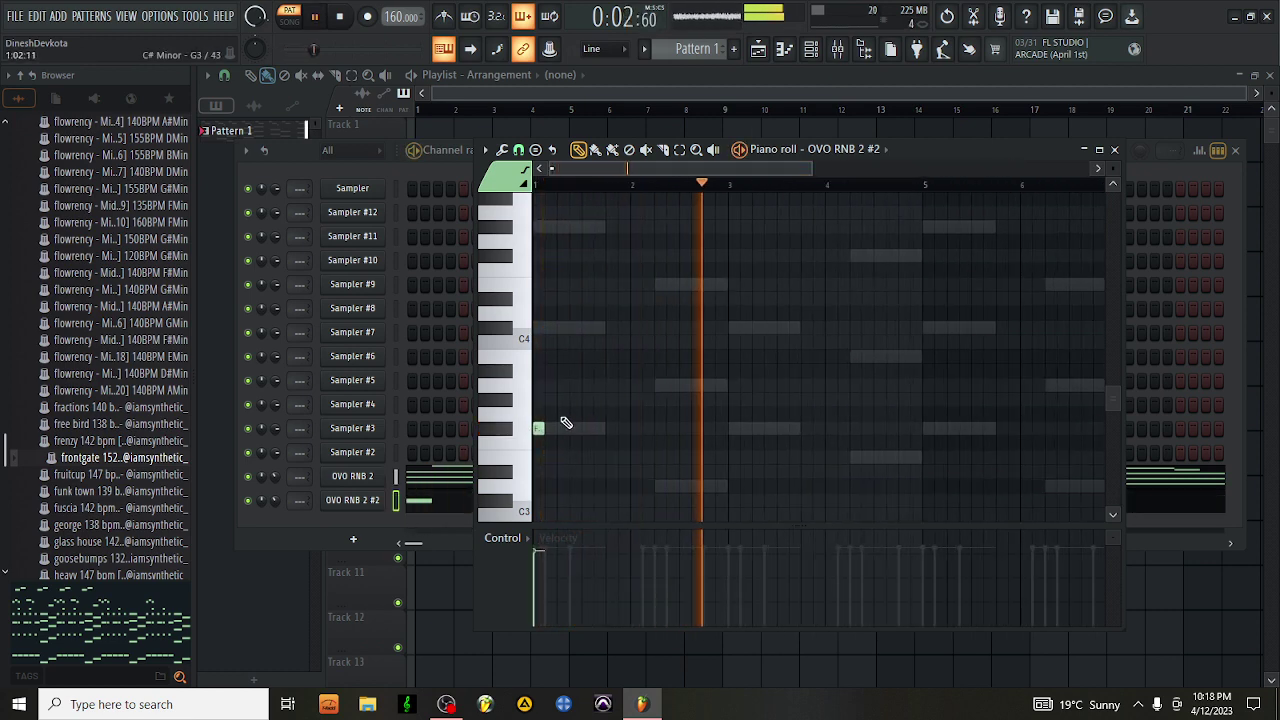
pyautogui.press('space')
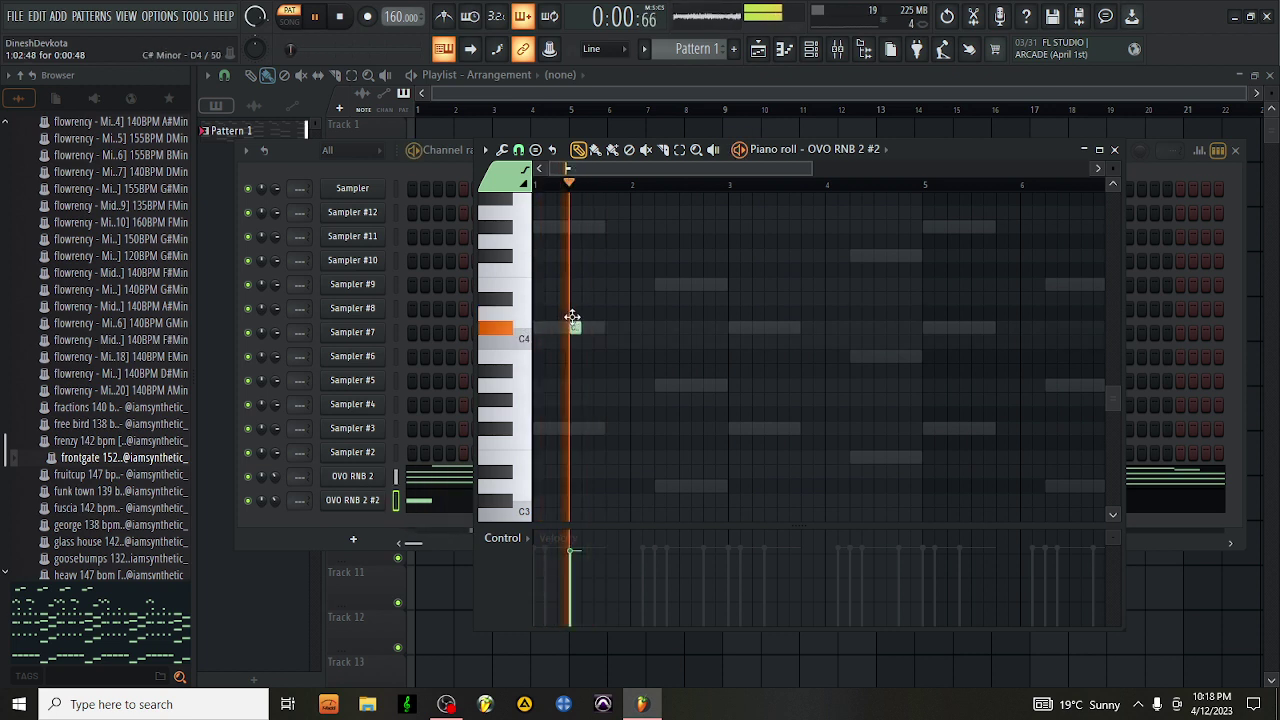
pyautogui.scroll(6, 614, 343)
pyautogui.press('space')
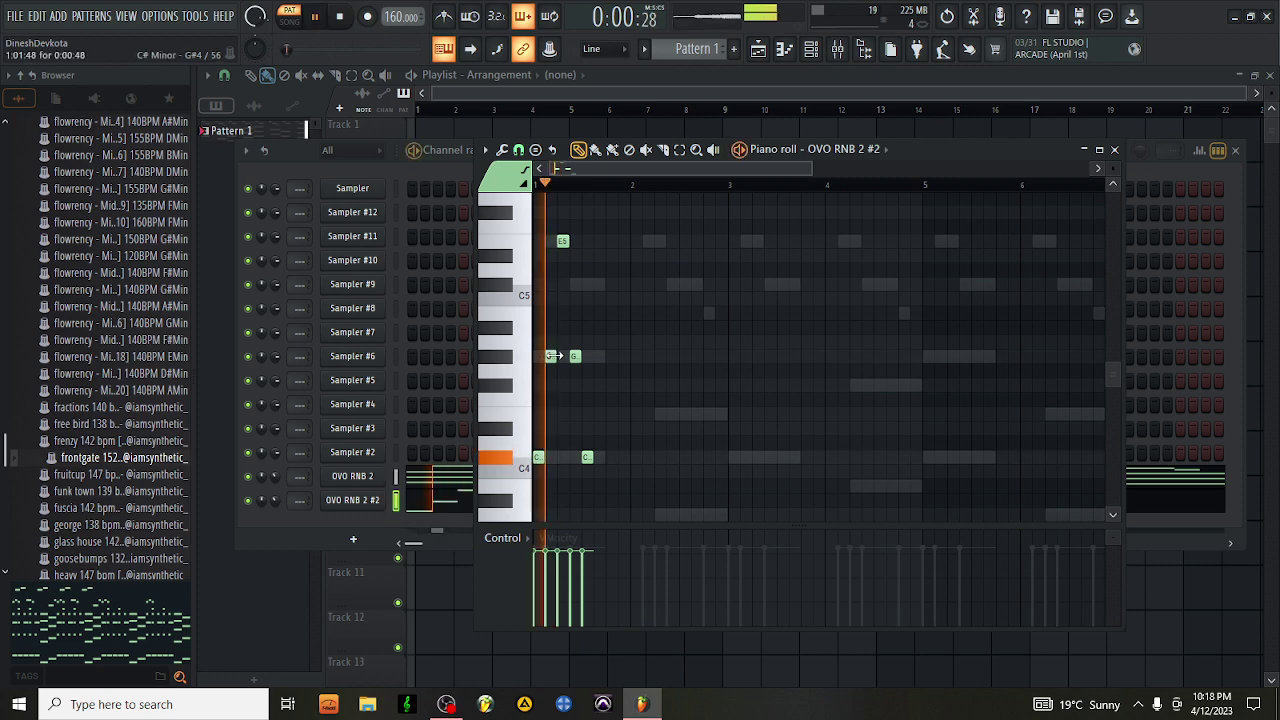
# Delete the first C#4 and first G#4 in bar 1, and make the E5 one beat long with an earlier start
pyautogui.scroll(-4, 620, 397)
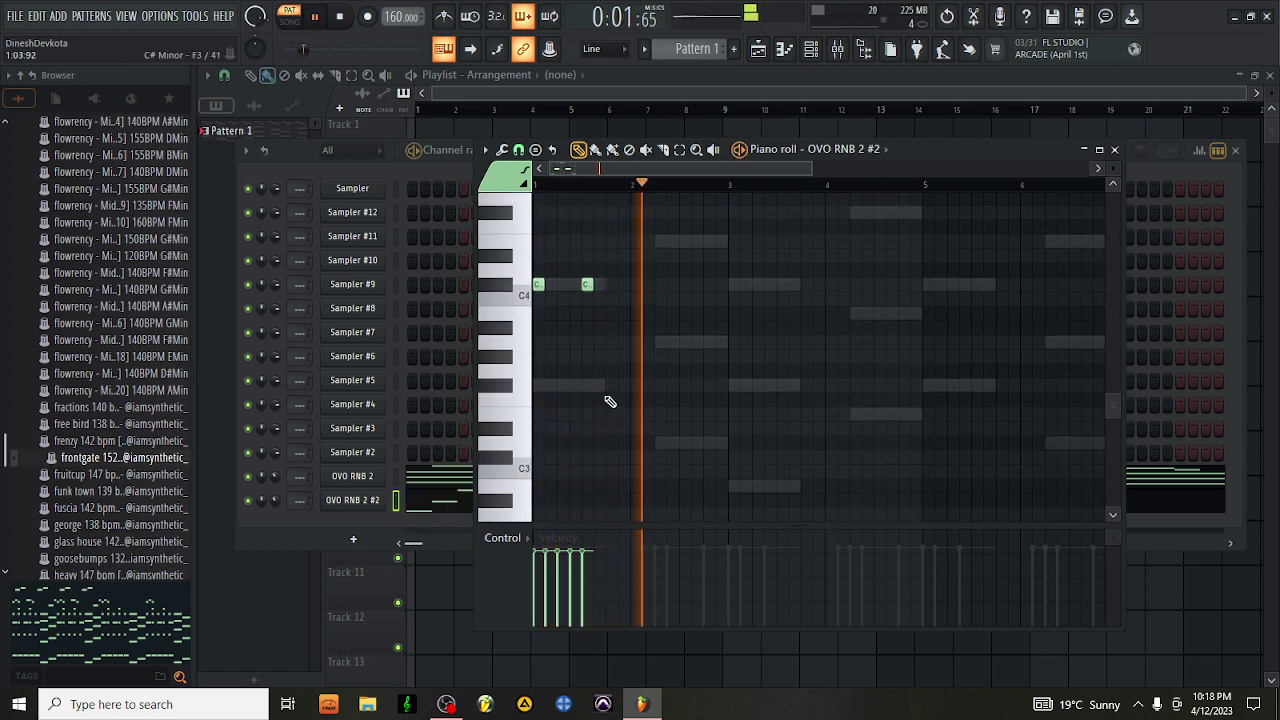
pyautogui.scroll(5, 631, 388)
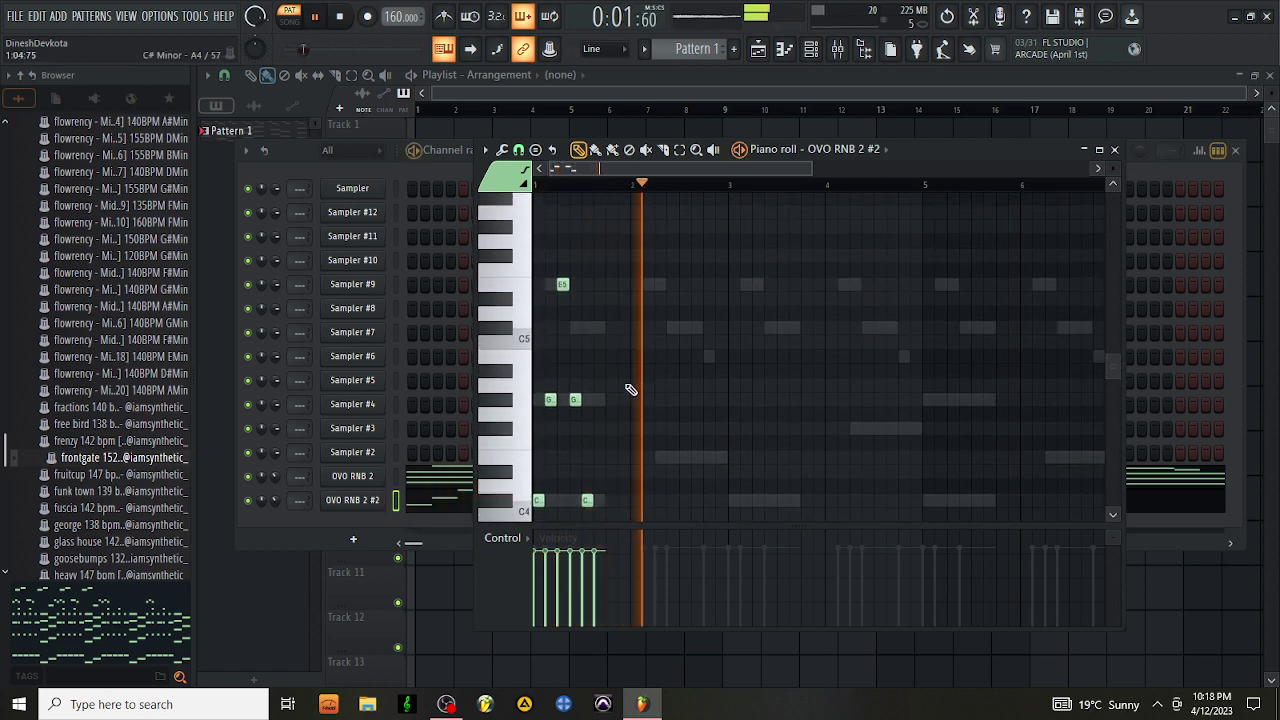
pyautogui.scroll(-5, 630, 389)
pyautogui.scroll(2, 560, 343)
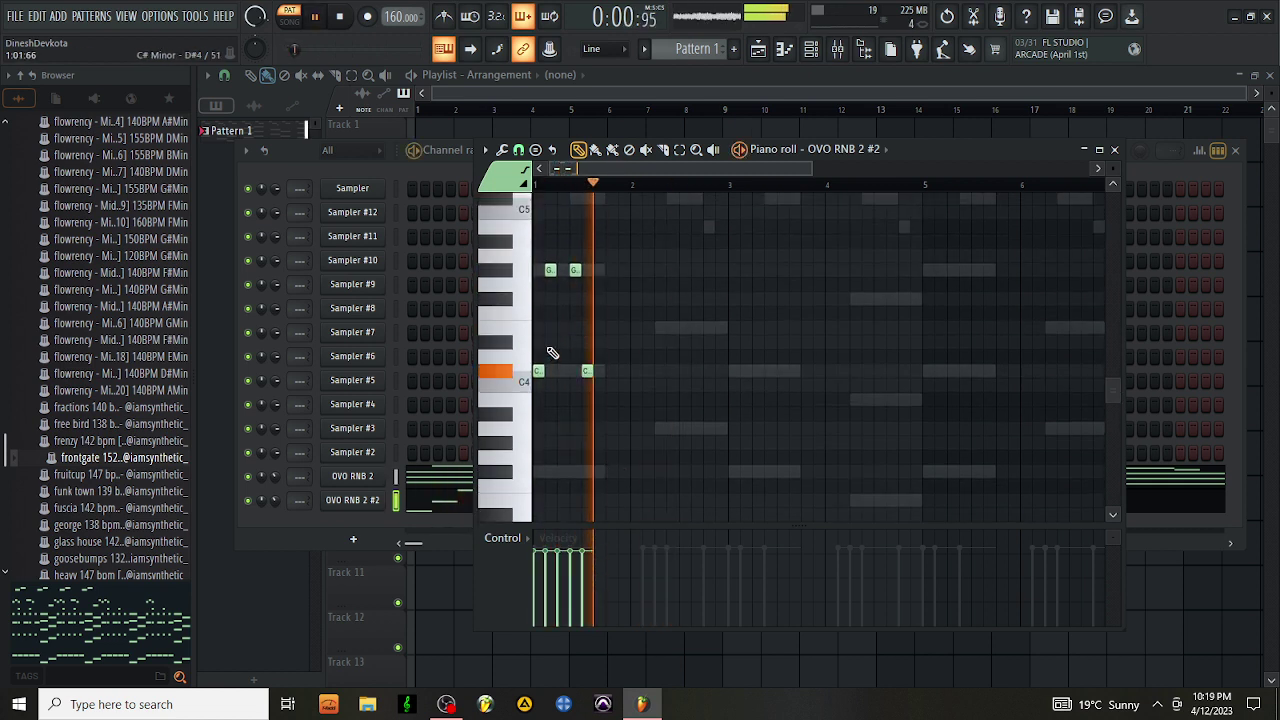
pyautogui.scroll(3, 688, 349)
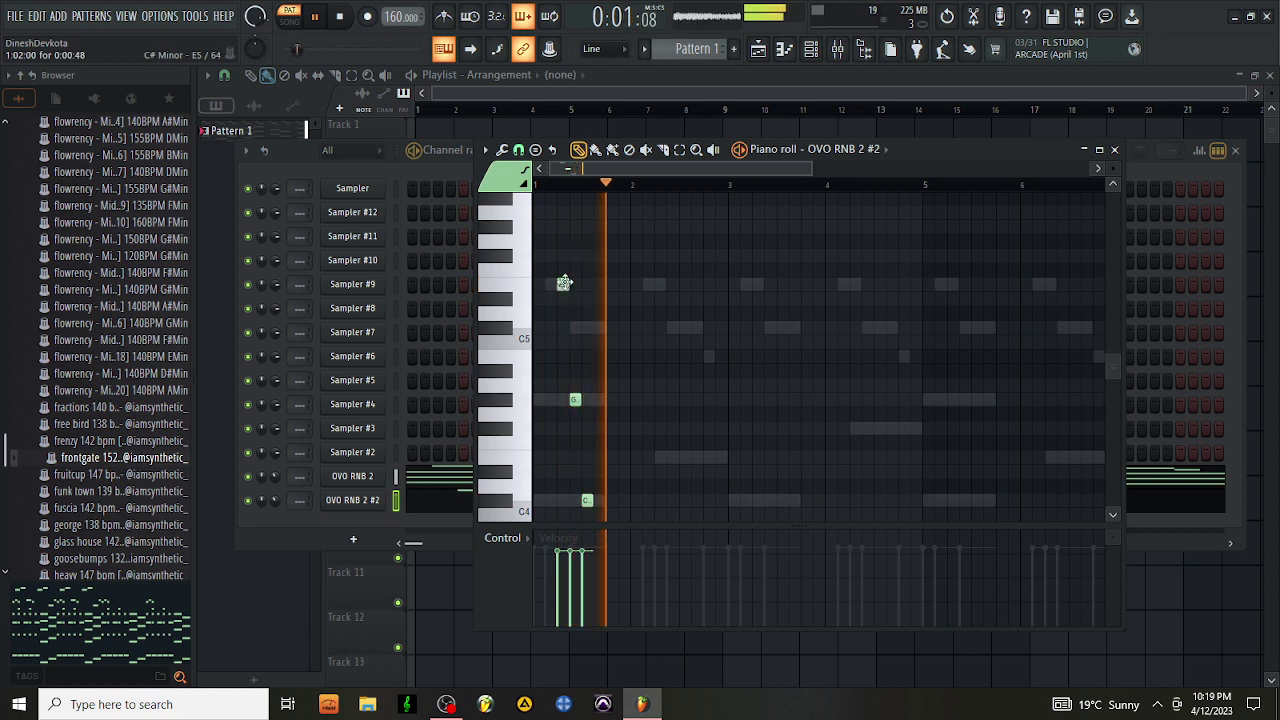
pyautogui.moveTo(564, 283); pyautogui.dragTo(570, 283)
pyautogui.press('space')
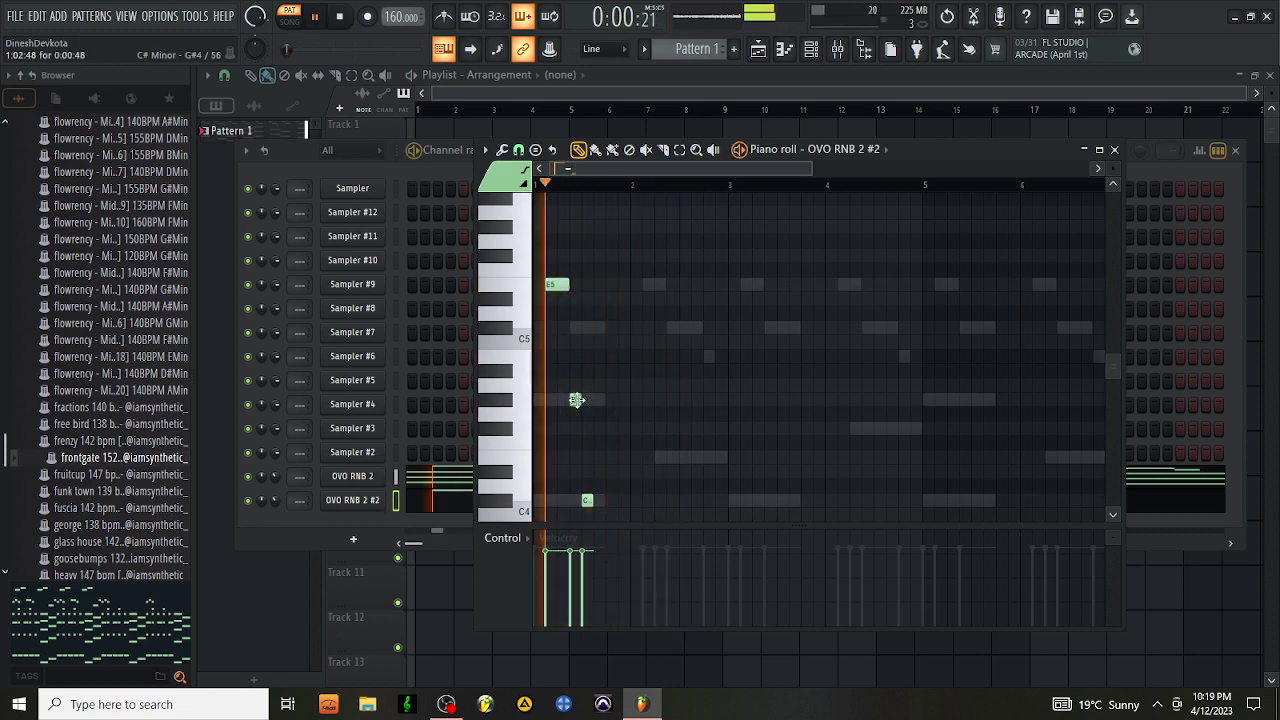
# Lengthen the remaining C#4 note in bar 1 to one beat
pyautogui.scroll(-5, 601, 354)
pyautogui.scroll(2, 603, 354)
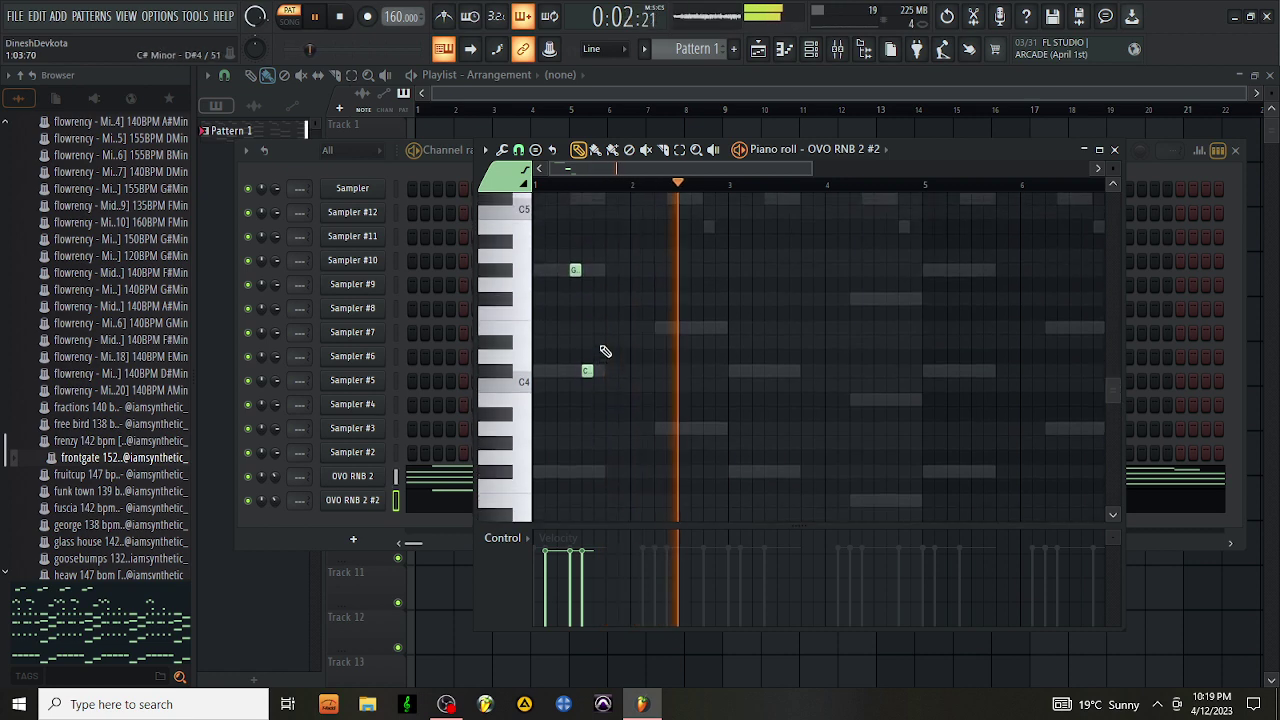
pyautogui.moveTo(593, 372); pyautogui.dragTo(603, 375)
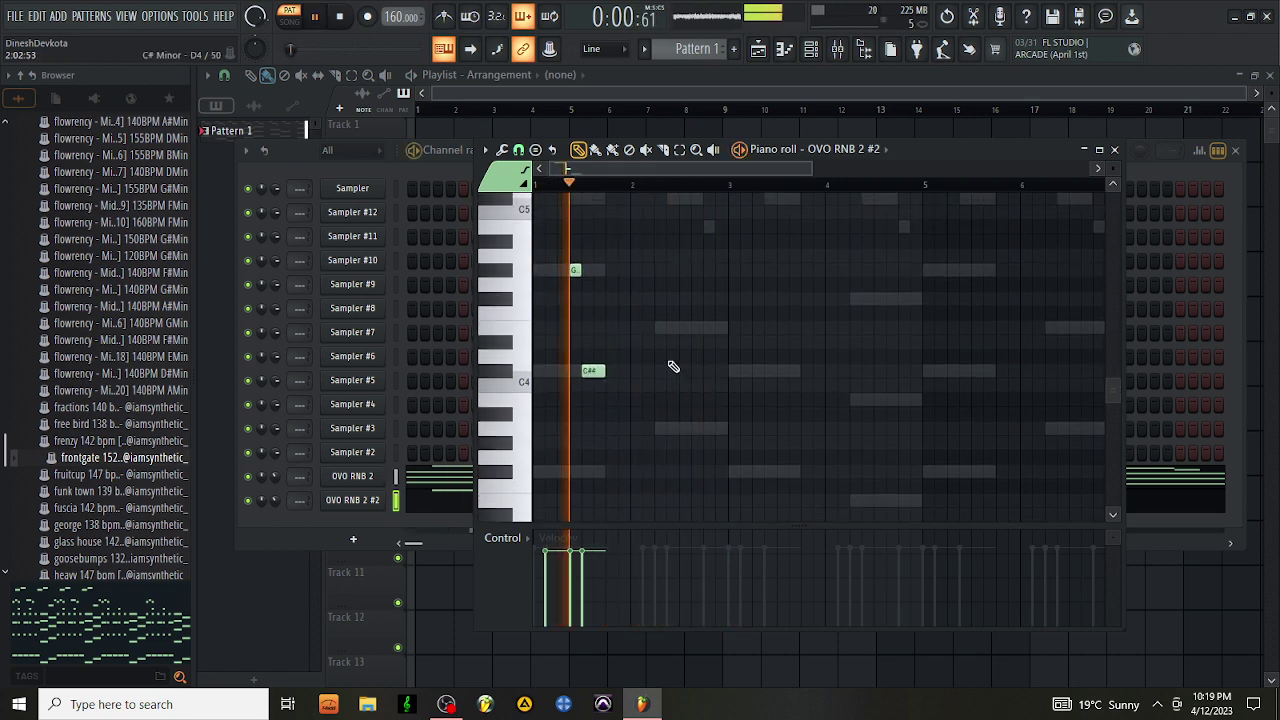
# Audition bell, bass and brass presets for the OVO RNB 2 #2 instrument and choose Brass - Boi Wonda
pyautogui.click(364, 507)
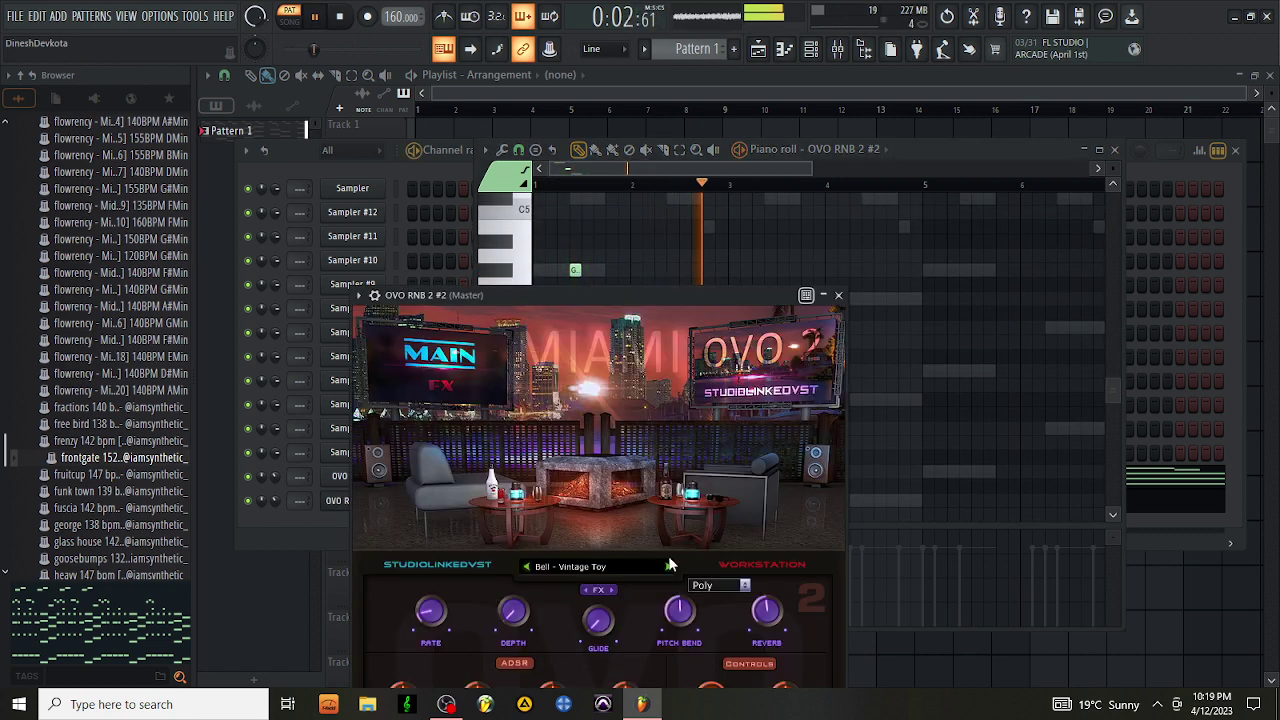
pyautogui.click(527, 567)
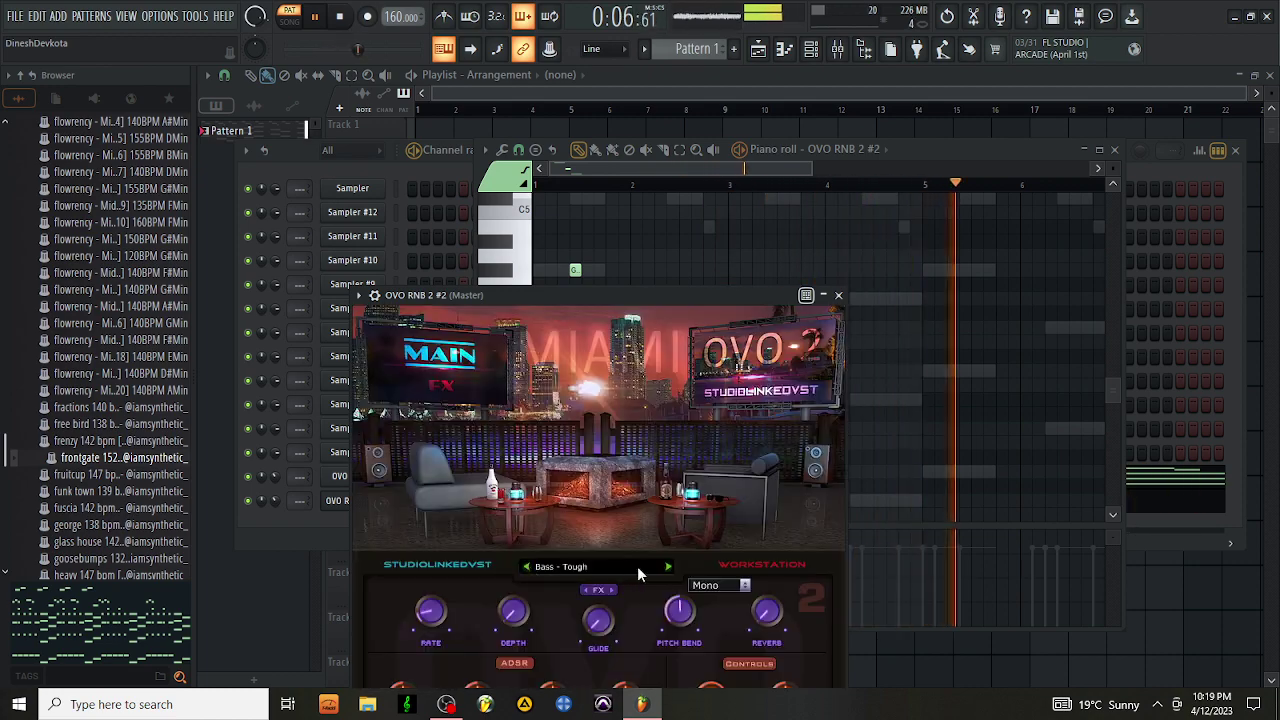
pyautogui.click(668, 567)
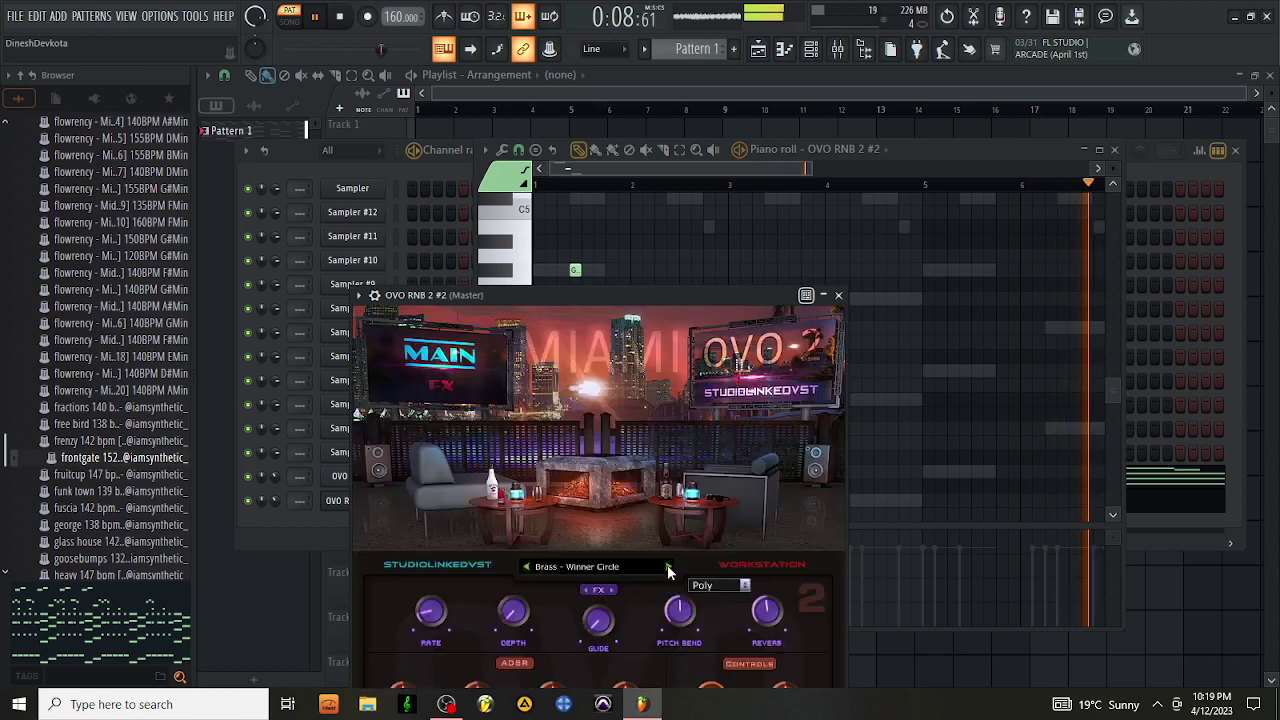
pyautogui.click(668, 567)
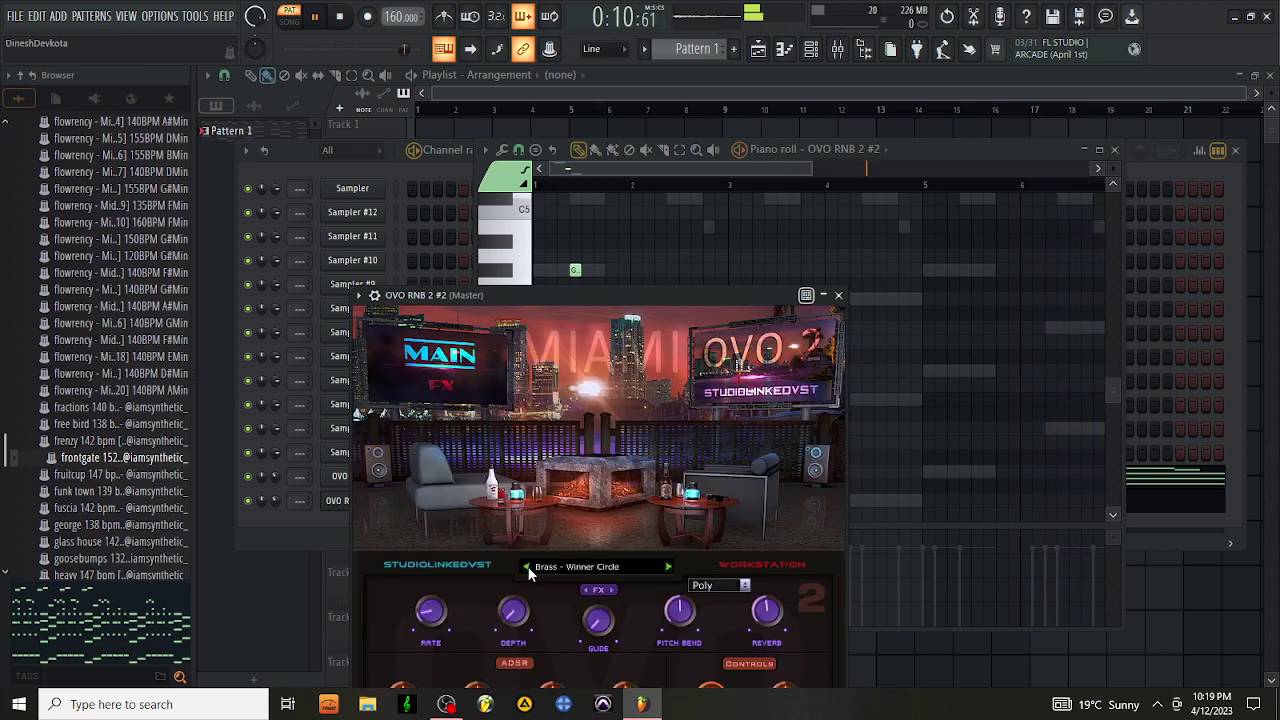
pyautogui.click(528, 569)
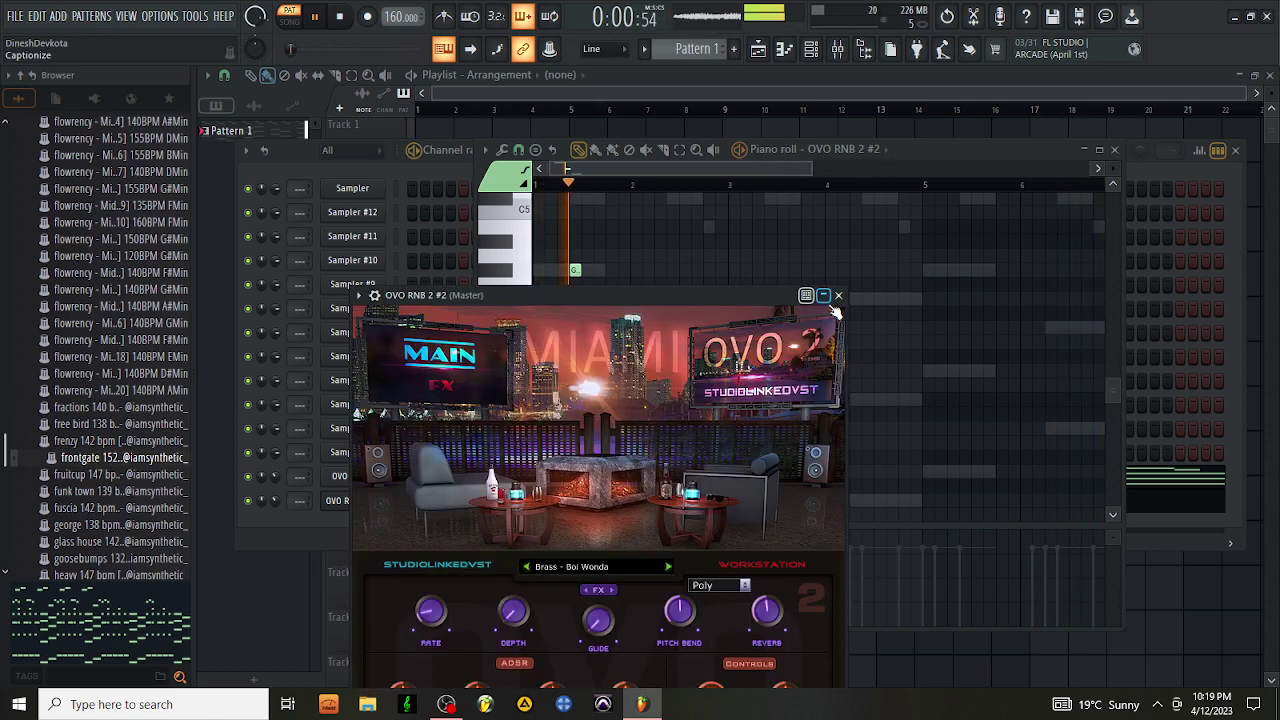
pyautogui.click(839, 296)
# Add one-beat E5 and C#5 notes in bar 2 and an E5 in bar 3, following the ghost notes
pyautogui.scroll(4, 640, 375)
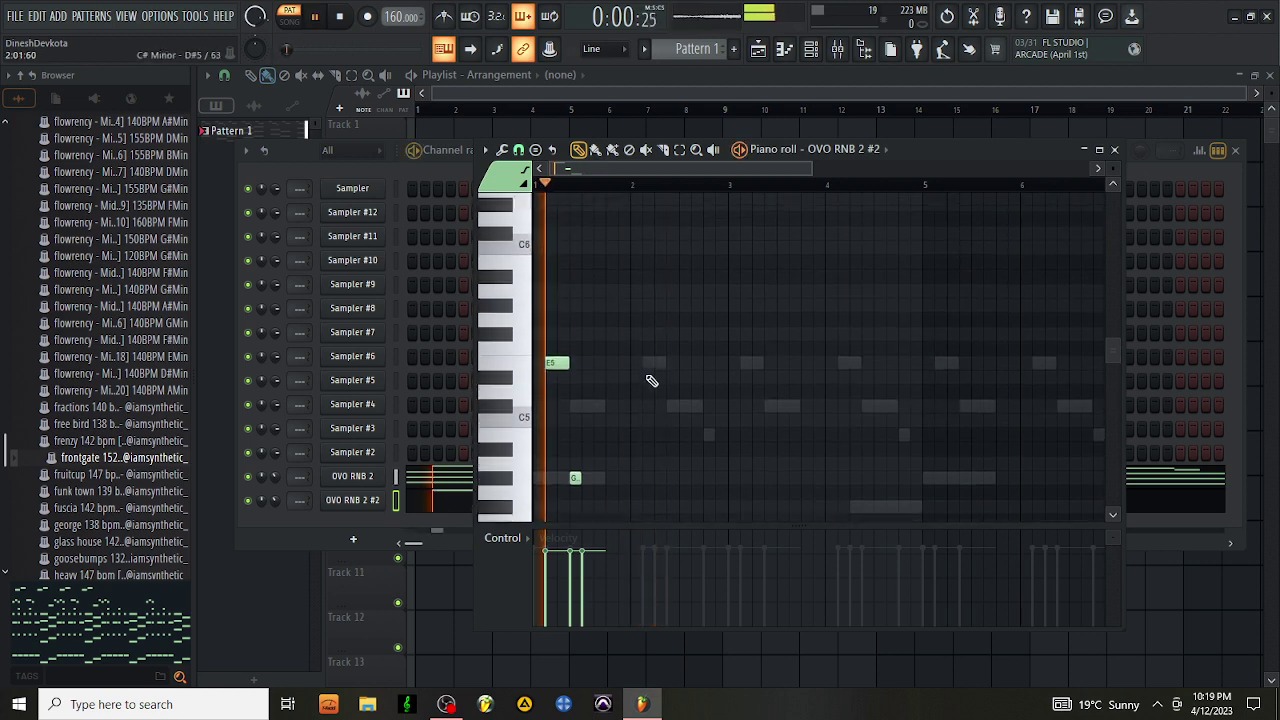
pyautogui.scroll(-1, 625, 389)
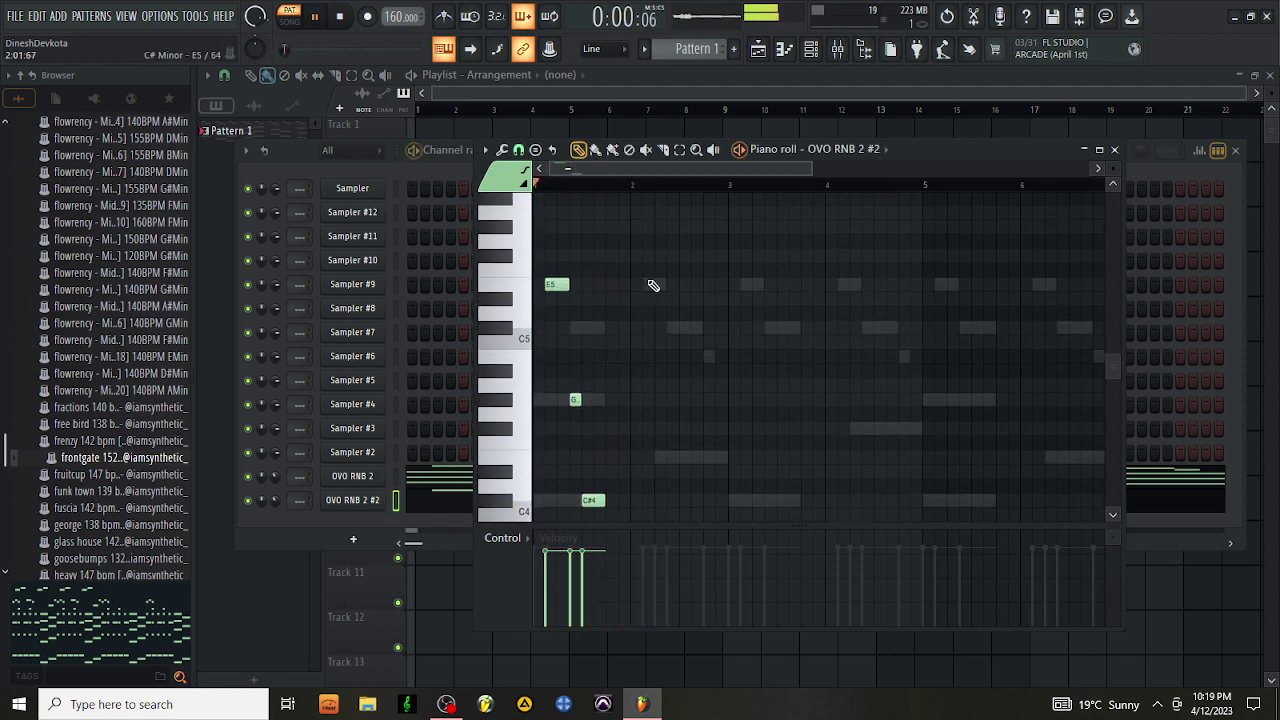
pyautogui.click(649, 286)
pyautogui.scroll(4, 688, 308)
pyautogui.scroll(-3, 684, 340)
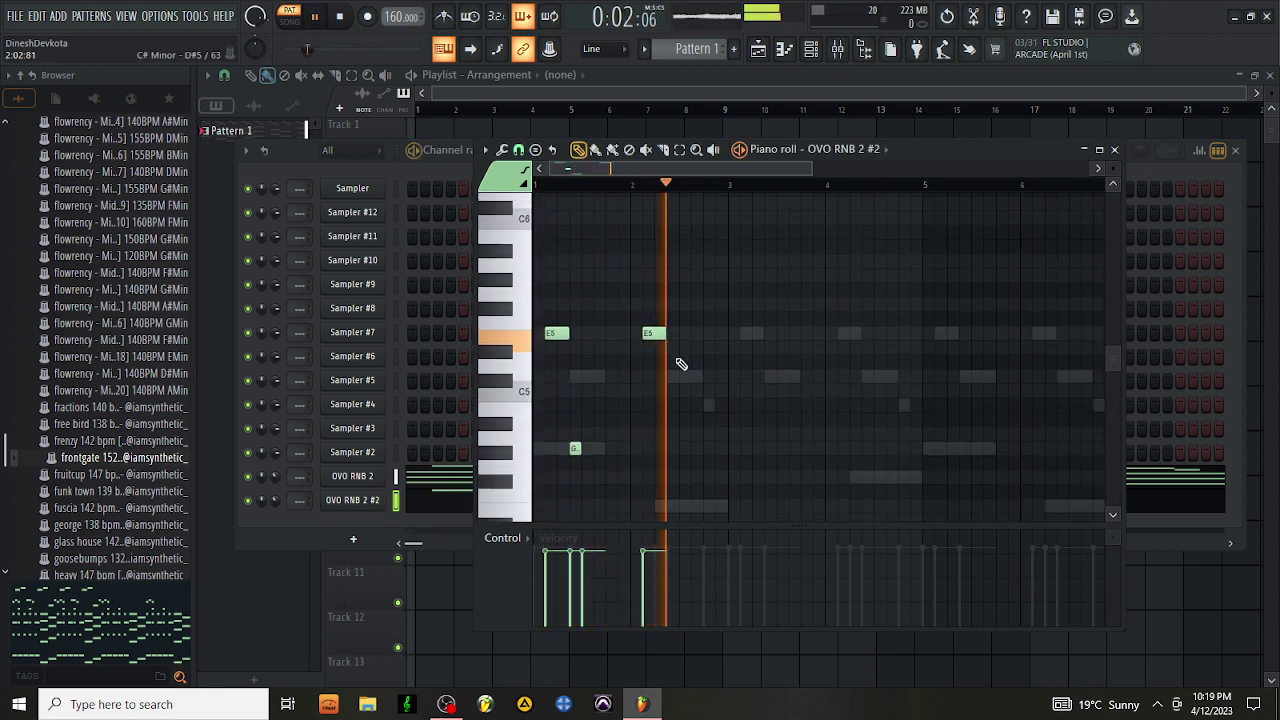
pyautogui.scroll(-1, 680, 366)
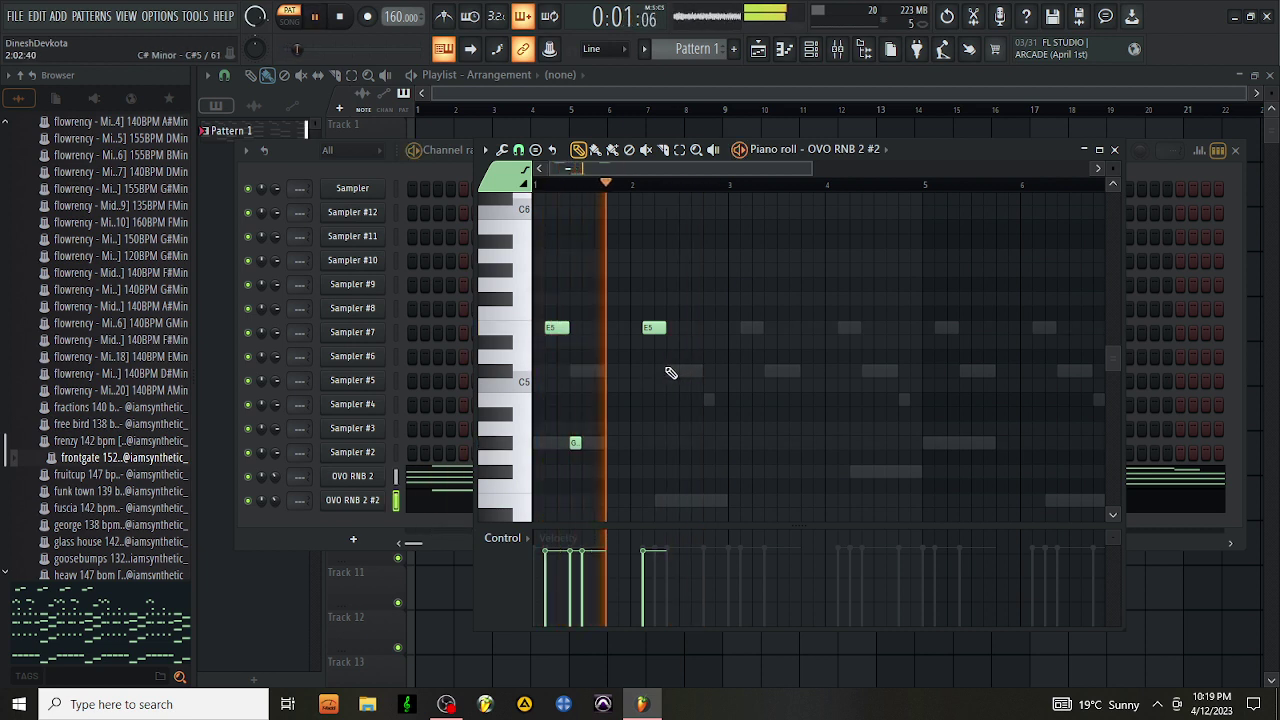
pyautogui.click(674, 371)
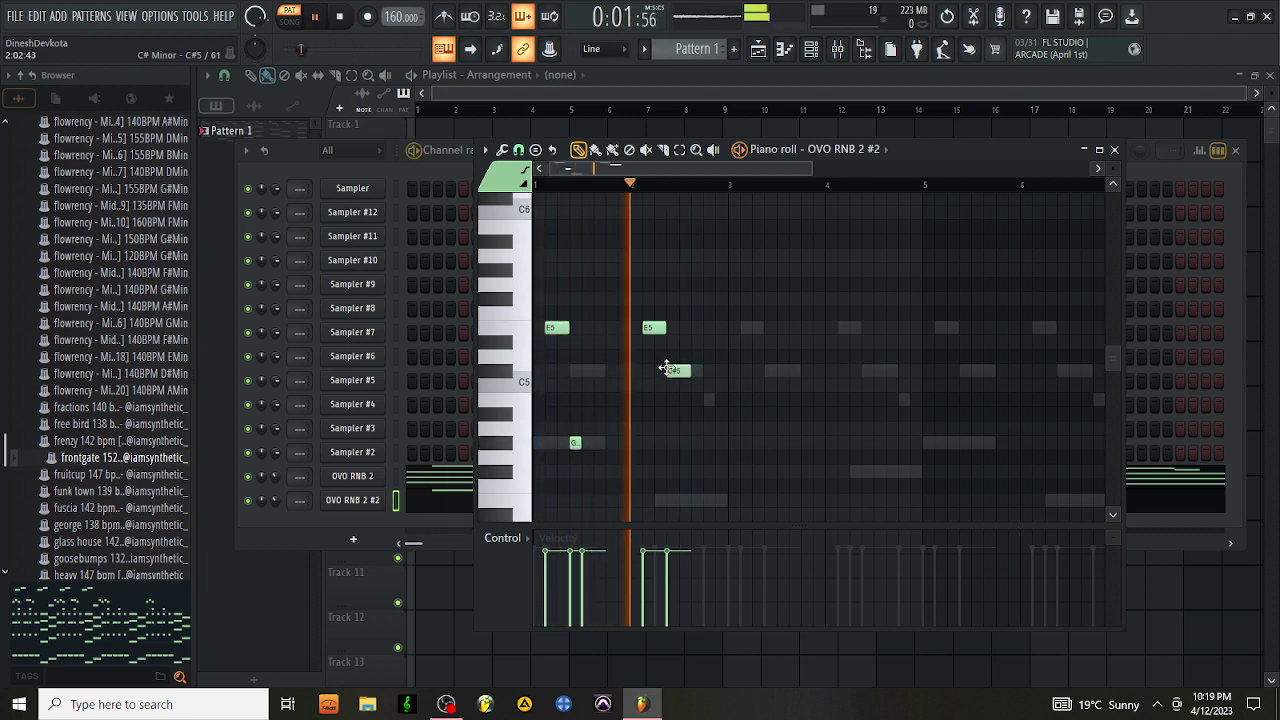
pyautogui.click(740, 327)
pyautogui.press('space')
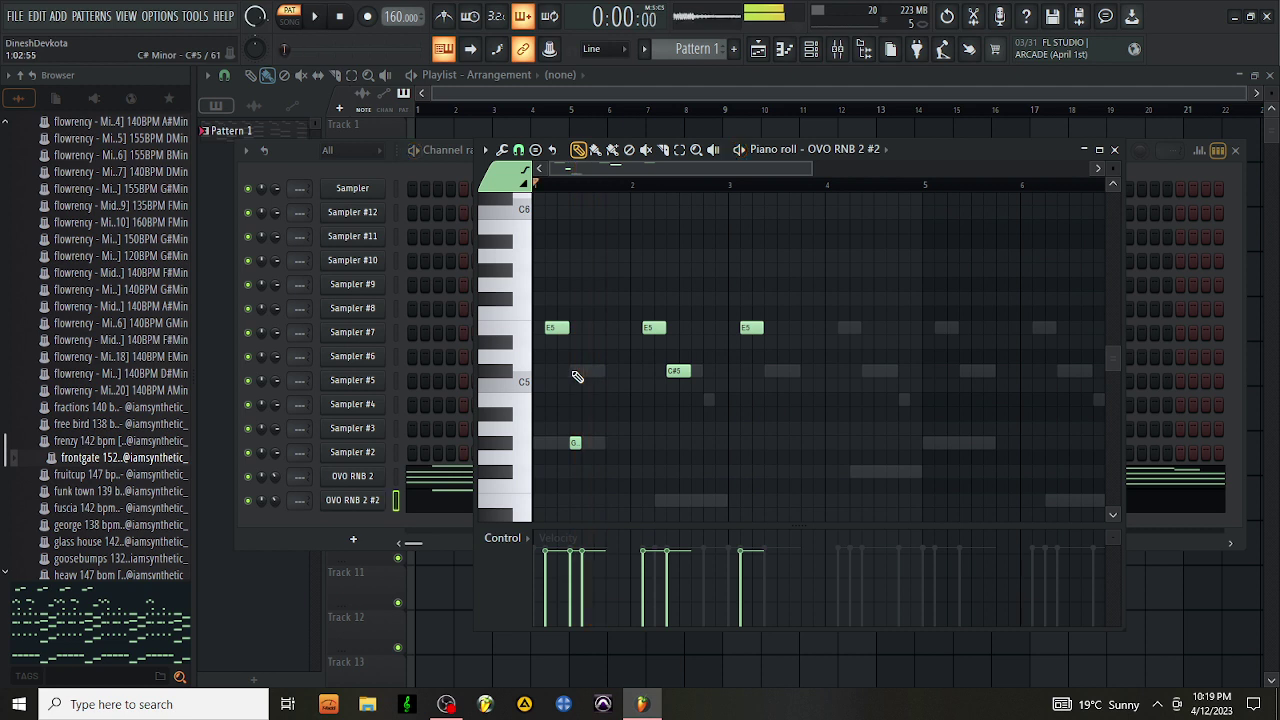
# Replace the G#4 in bar 1 with a one-beat C#5, and add a matching C#5 after the E5 in bar 3
pyautogui.moveTo(577, 443); pyautogui.dragTo(600, 447)
pyautogui.rightClick(600, 445)
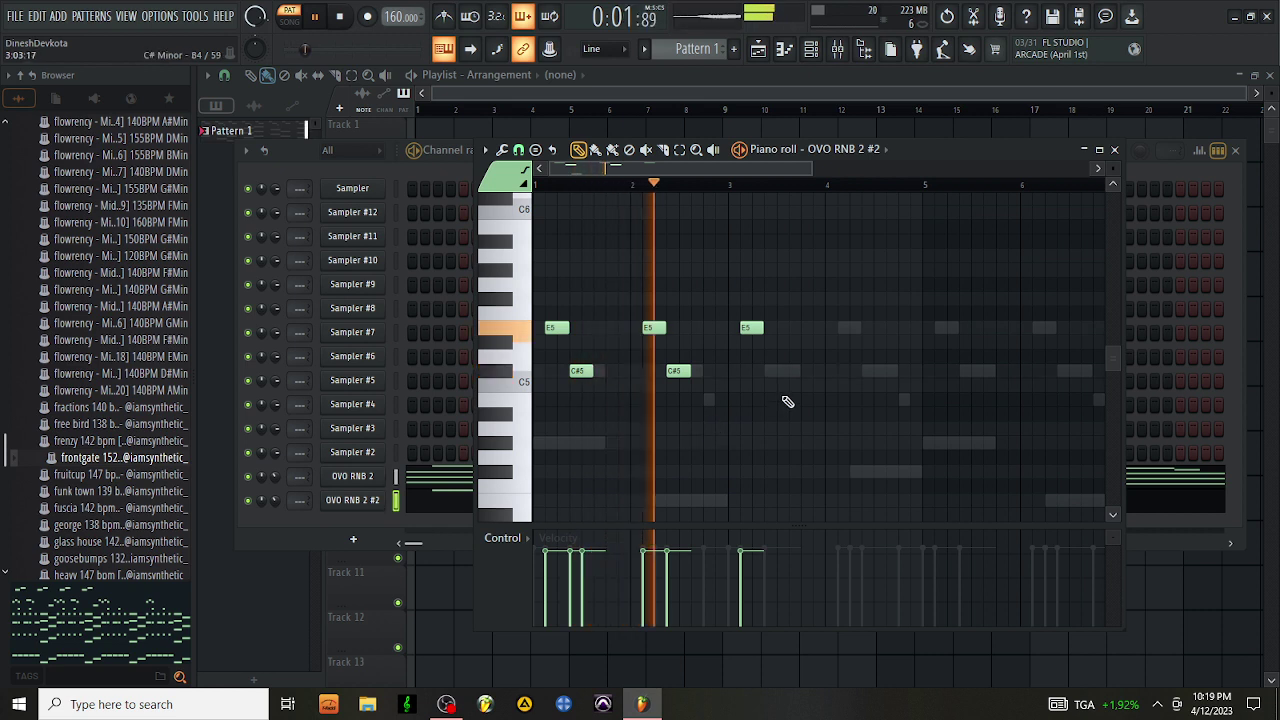
pyautogui.click(768, 371)
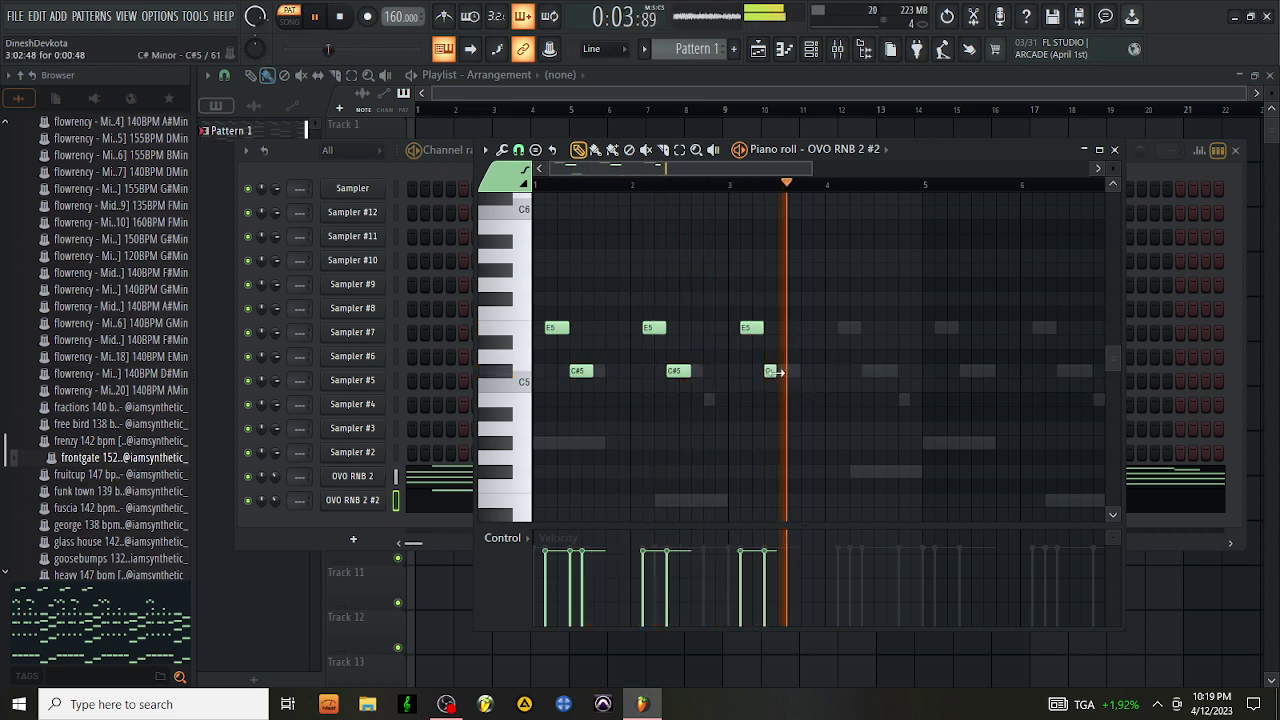
pyautogui.moveTo(778, 373); pyautogui.dragTo(789, 373)
# Add E5, C#5 and F#4 notes in bar 4 and a one-beat G#4 at the start of bar 1
pyautogui.click(845, 328)
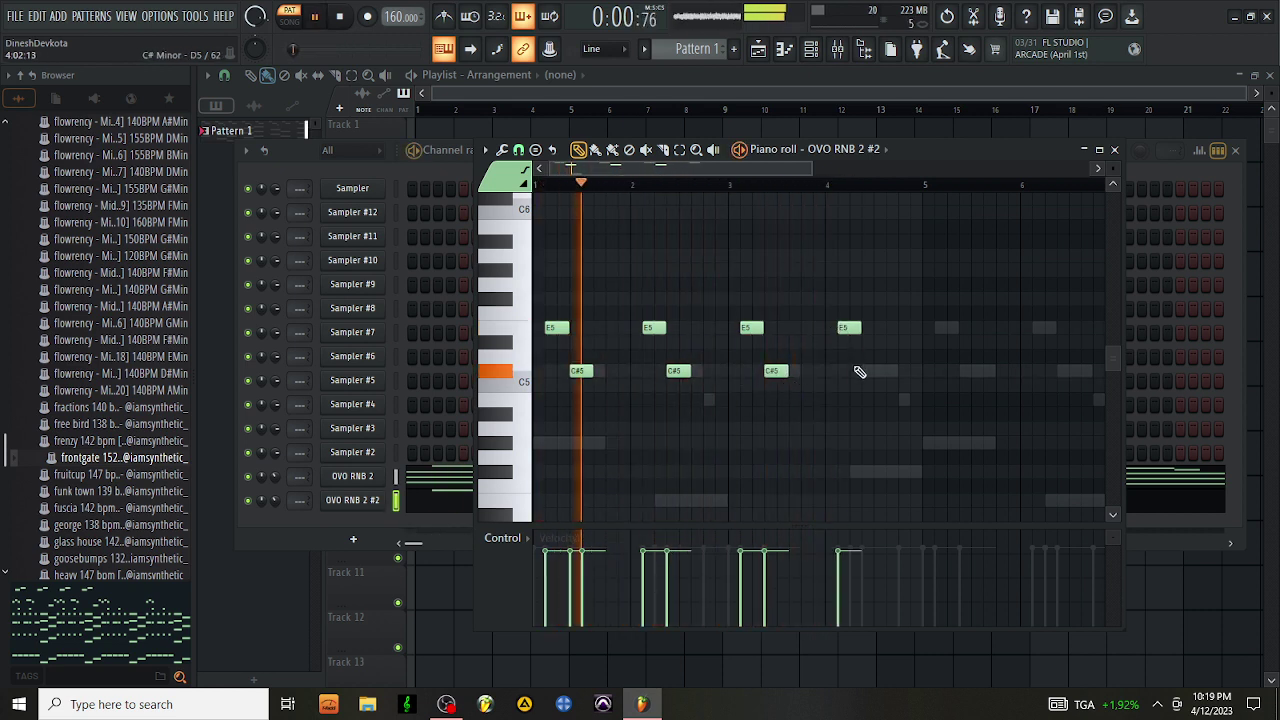
pyautogui.click(870, 371)
pyautogui.click(903, 471)
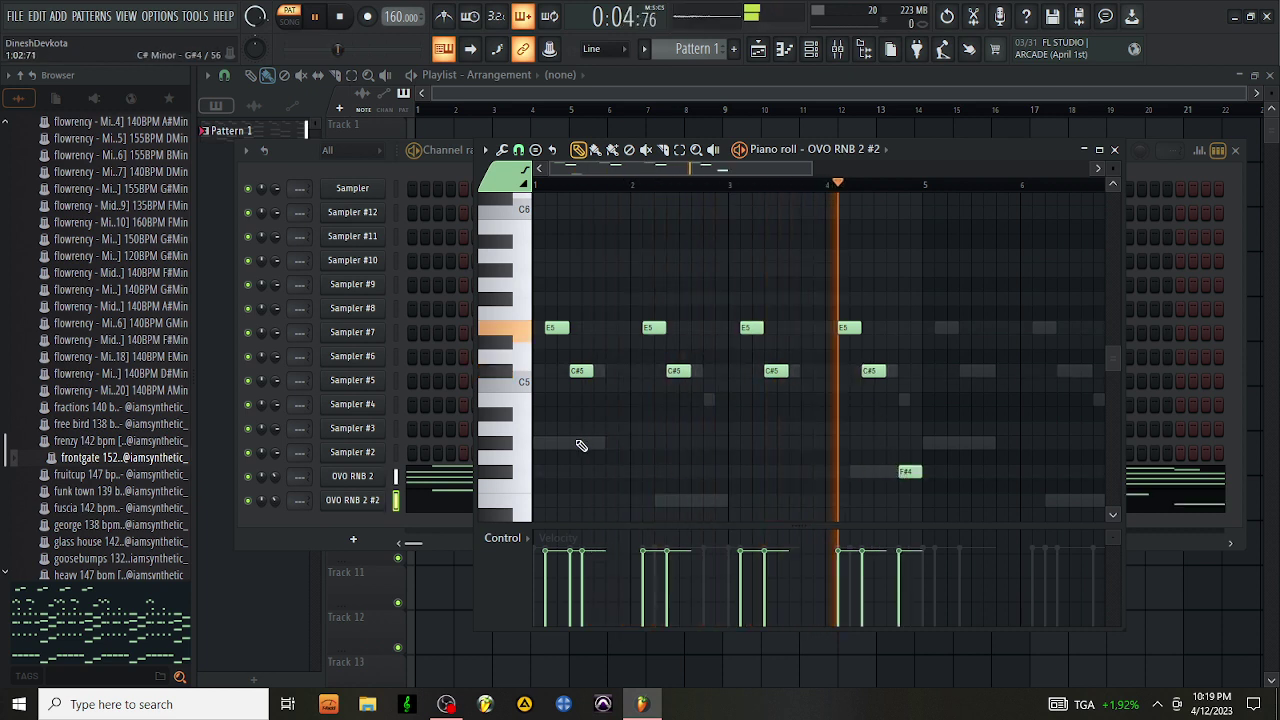
pyautogui.click(540, 442)
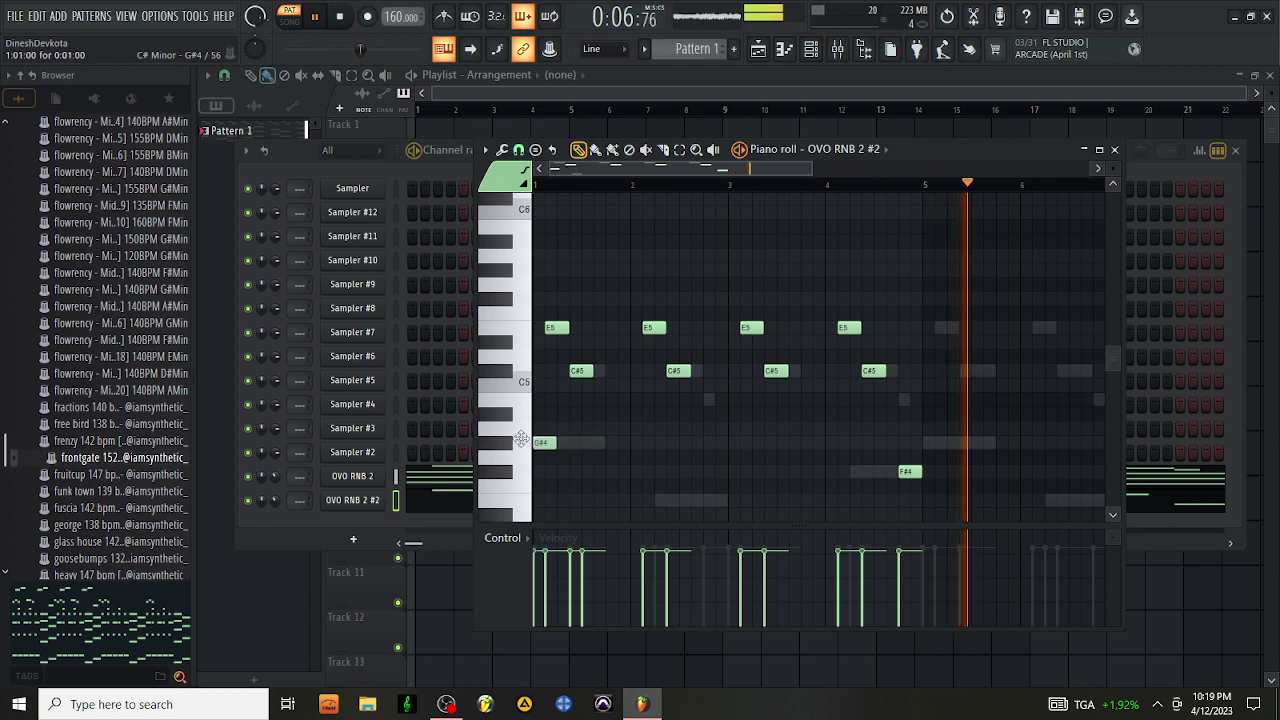
# Duplicate the four-bar melody into bars 5 to 8 and review all eight bars
pyautogui.hotkey('ctrl', 'b')
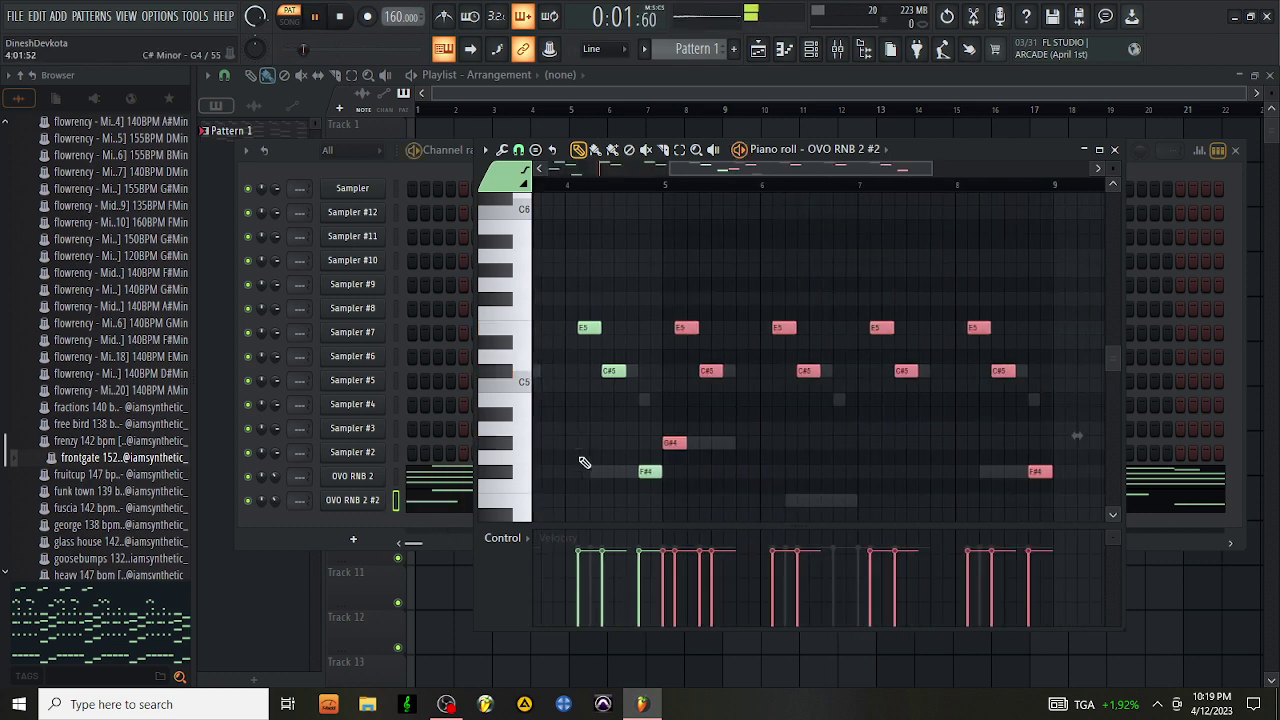
pyautogui.moveTo(671, 170); pyautogui.dragTo(543, 171)
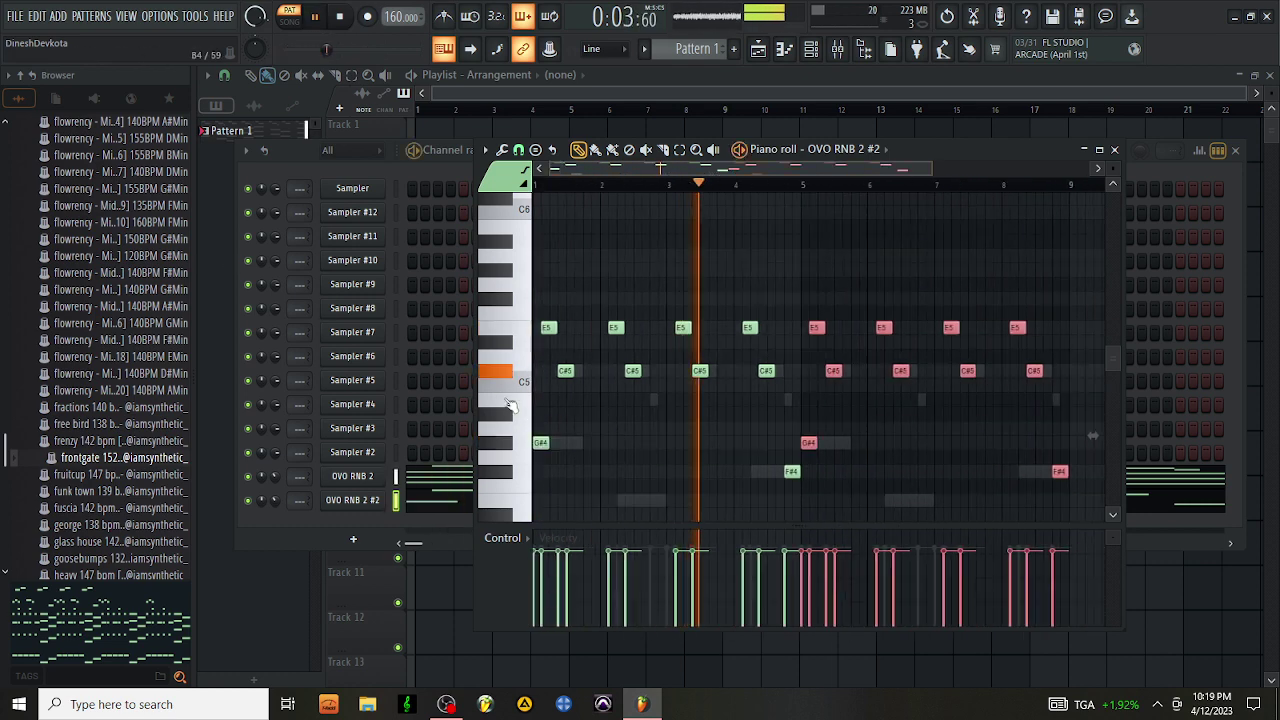
pyautogui.scroll(-2, 671, 456)
pyautogui.scroll(-1, 755, 455)
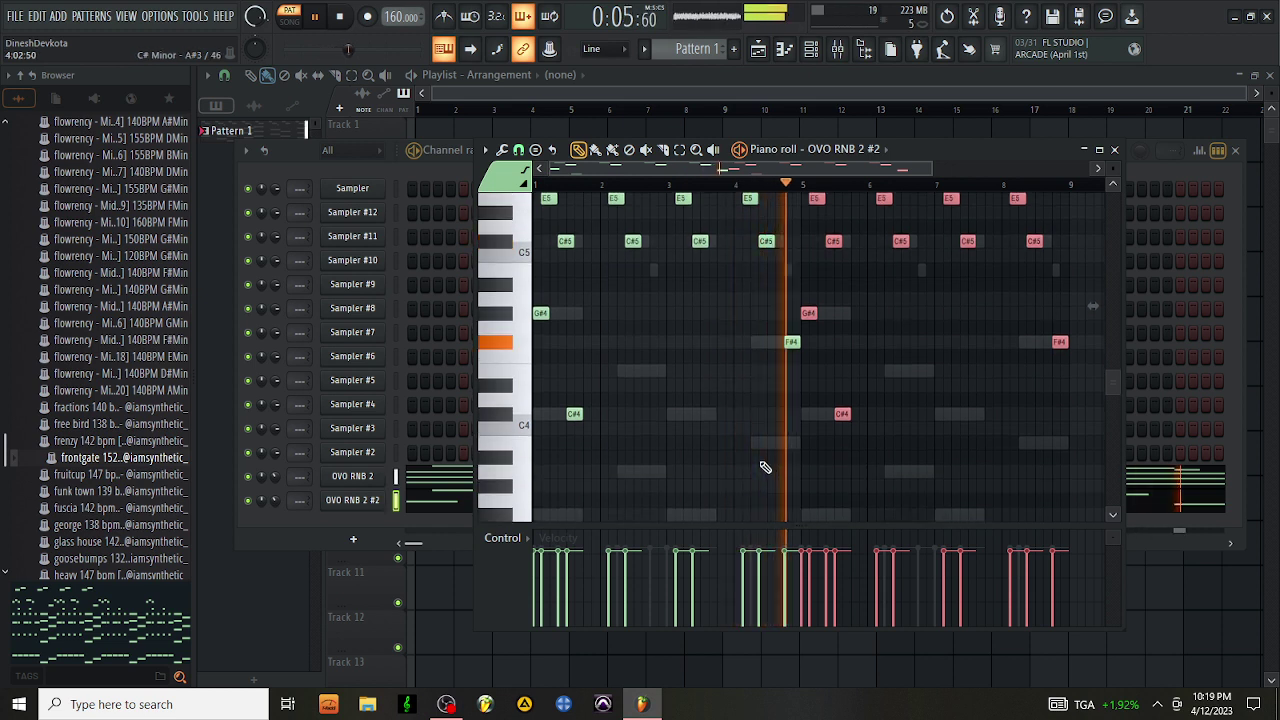
pyautogui.scroll(-1, 714, 470)
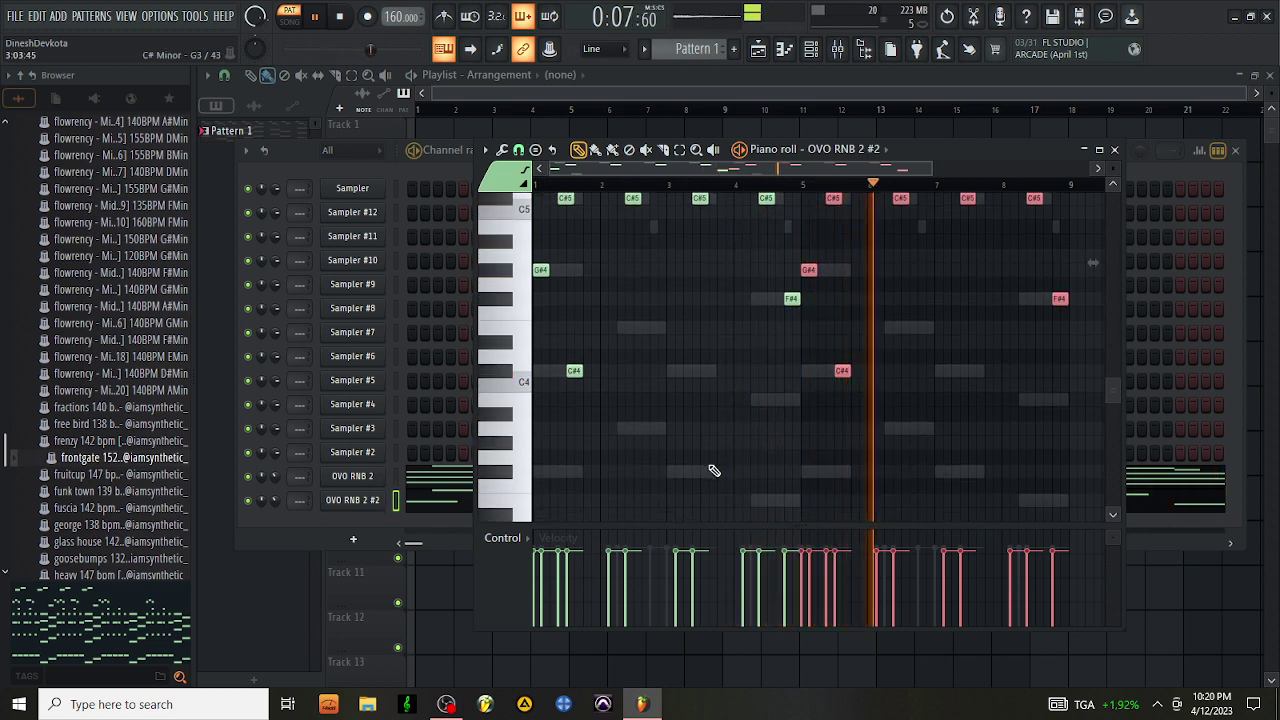
# Check the instrument preset loaded on the OVO RNB 2 #2 channel
pyautogui.click(1115, 150)
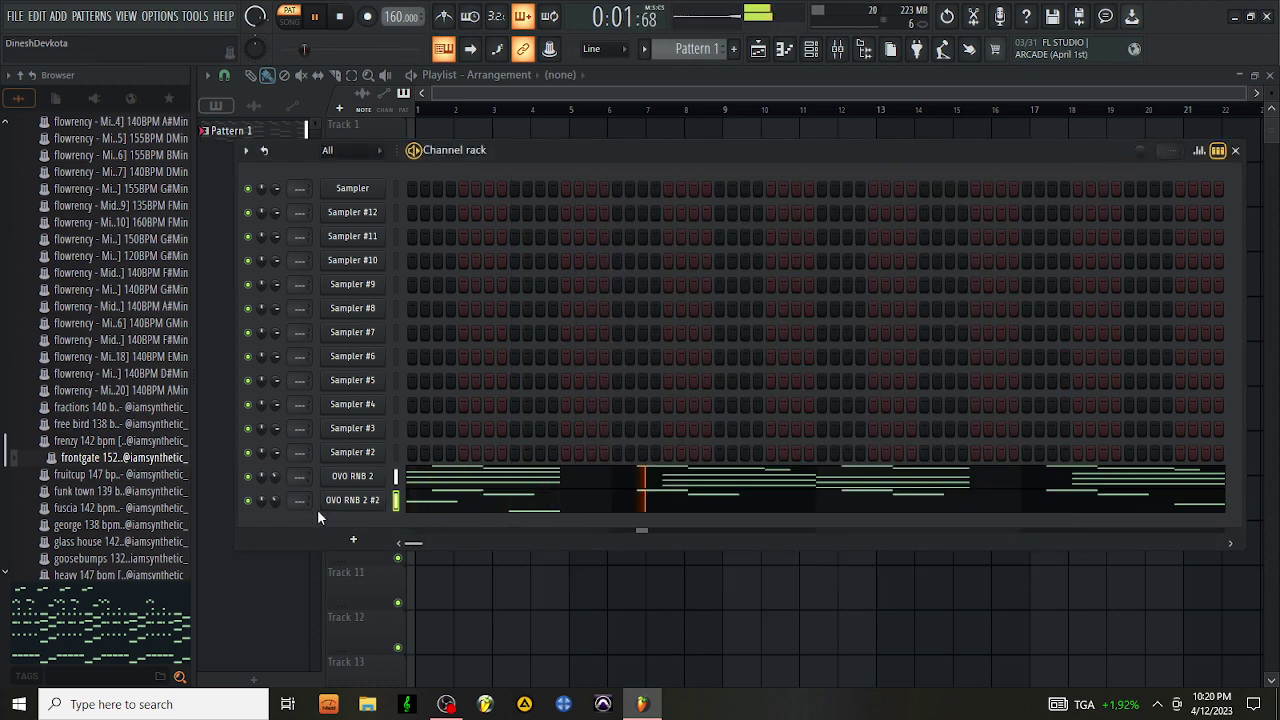
pyautogui.click(366, 505)
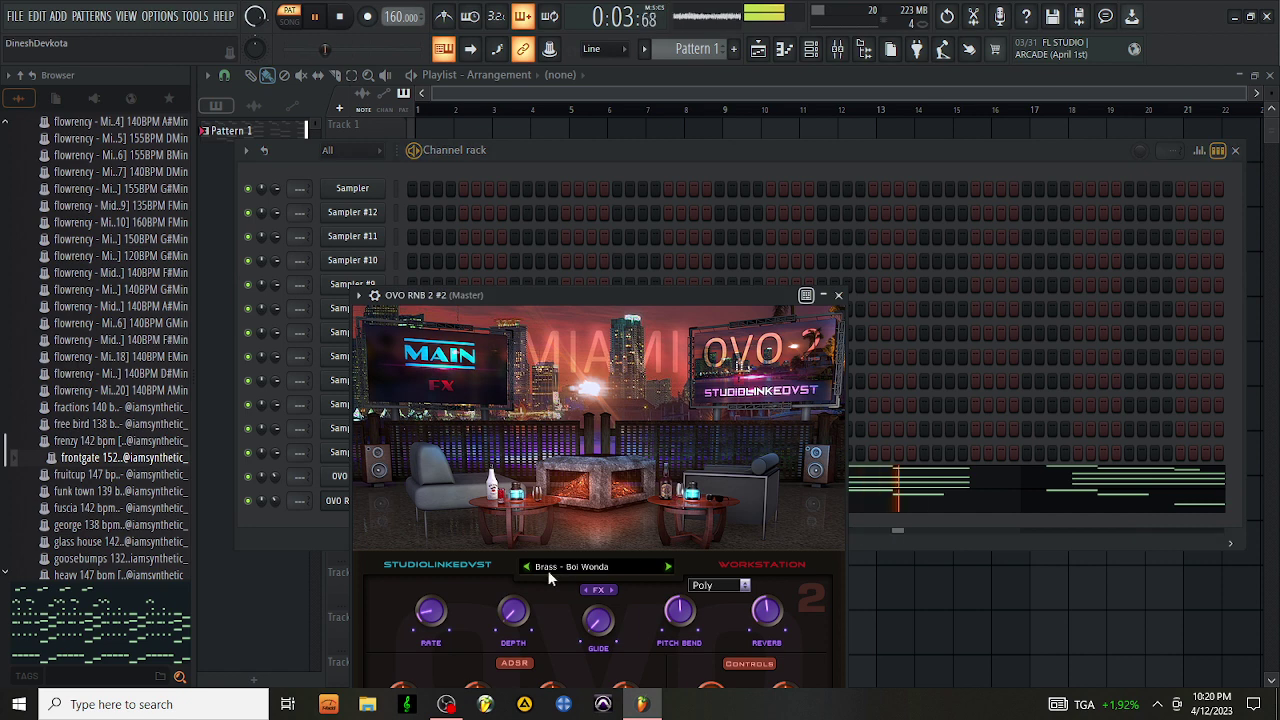
pyautogui.click(839, 297)
# Lengthen all eight C#5 notes in the OVO RNB 2 #2 melody to about two and a half beats
pyautogui.click(476, 507)
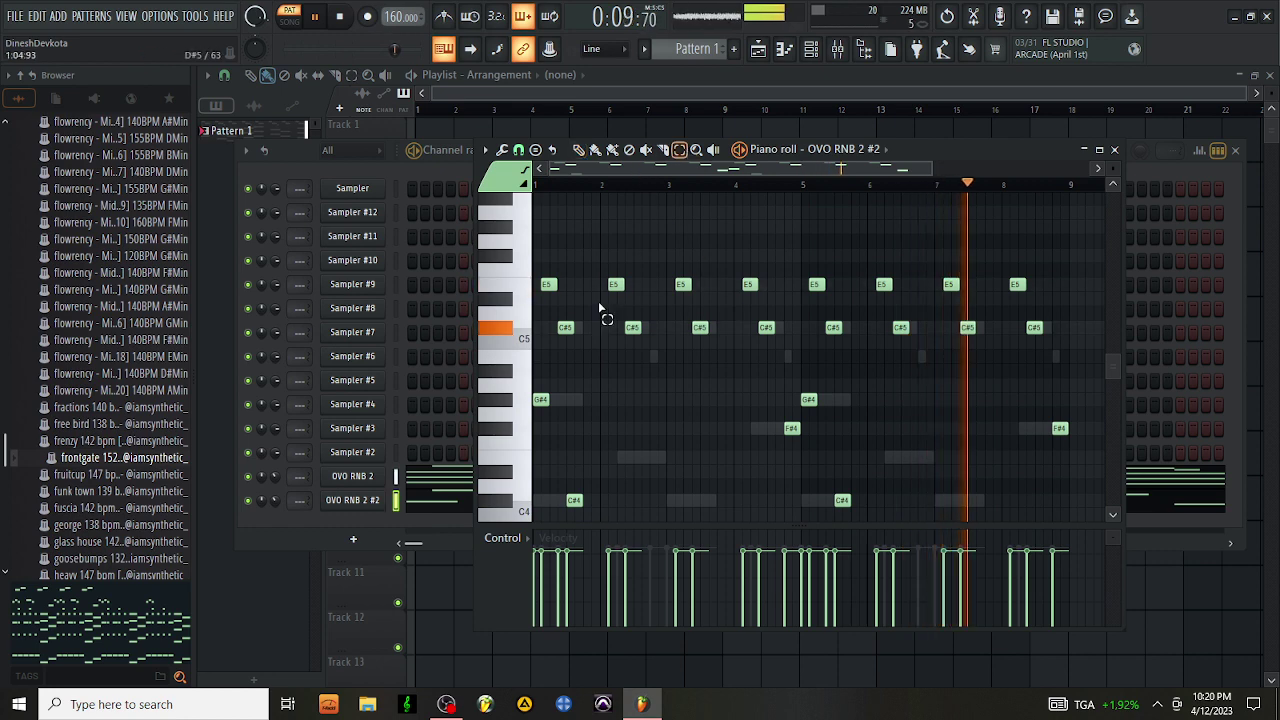
pyautogui.moveTo(563, 309); pyautogui.dragTo(1093, 352)
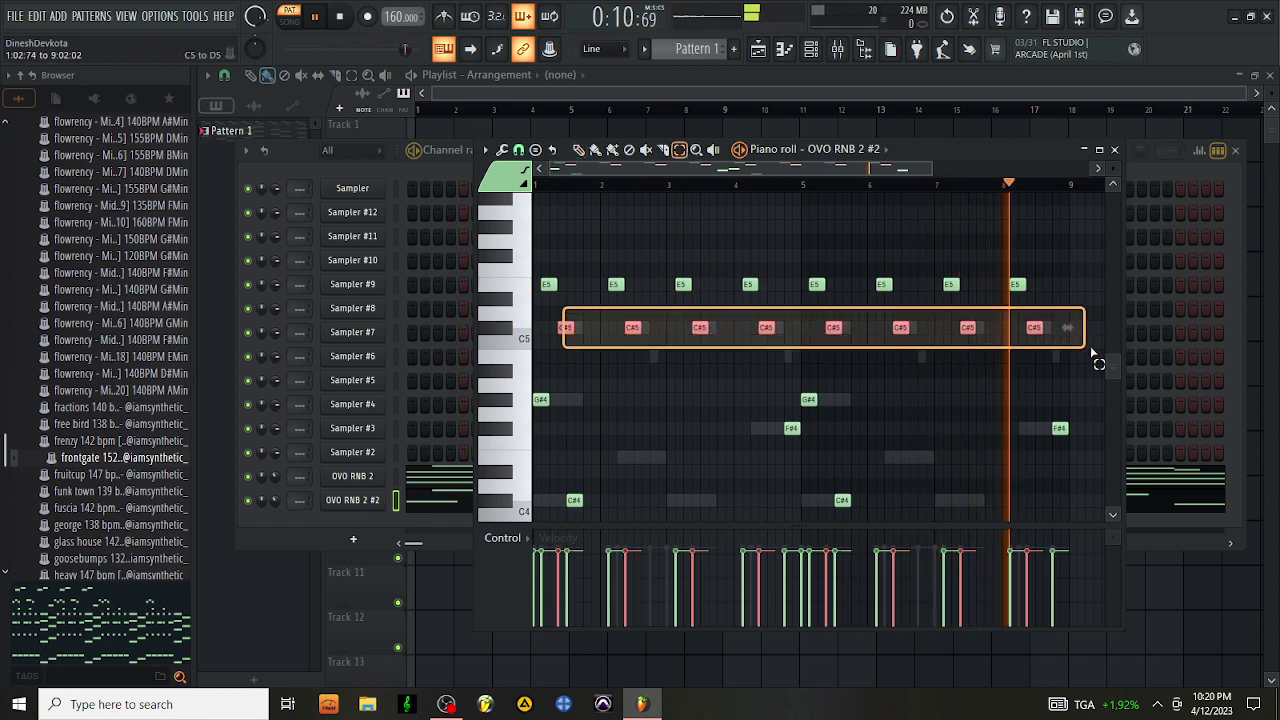
pyautogui.click(579, 151)
pyautogui.moveTo(568, 329); pyautogui.dragTo(593, 331)
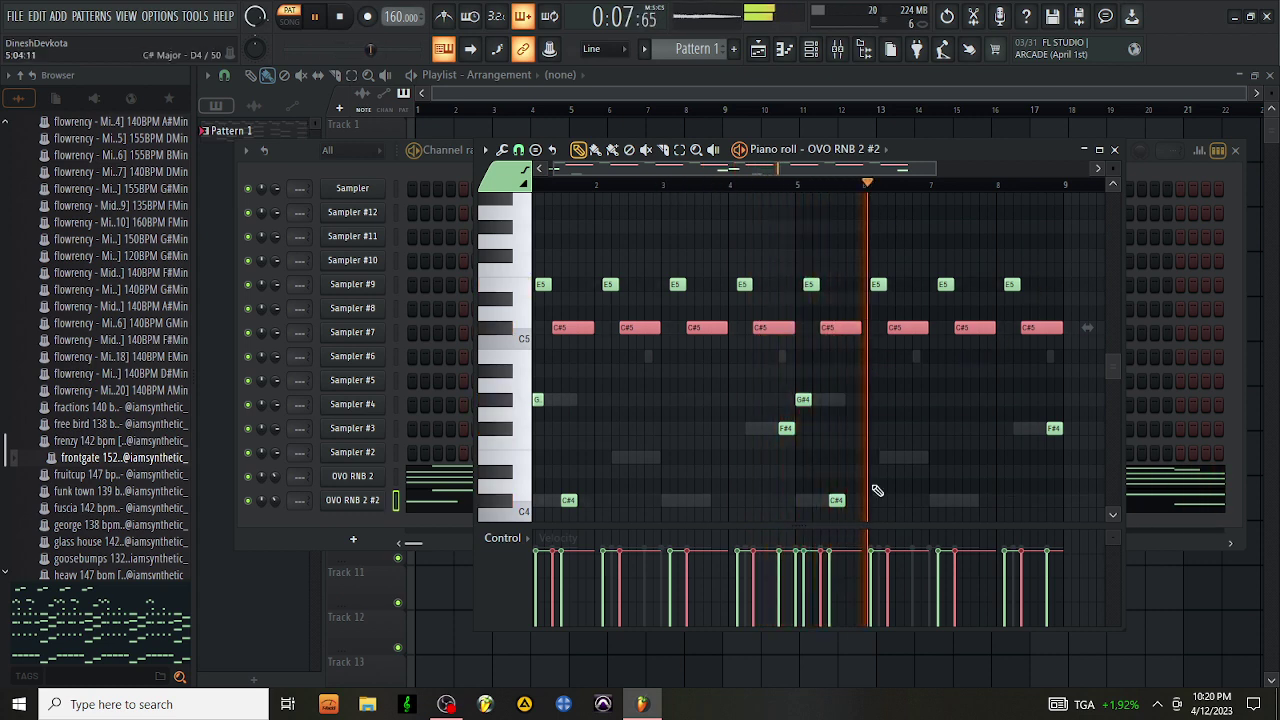
# Add a new Xpand!2 instrument channel to the channel rack
pyautogui.click(1116, 150)
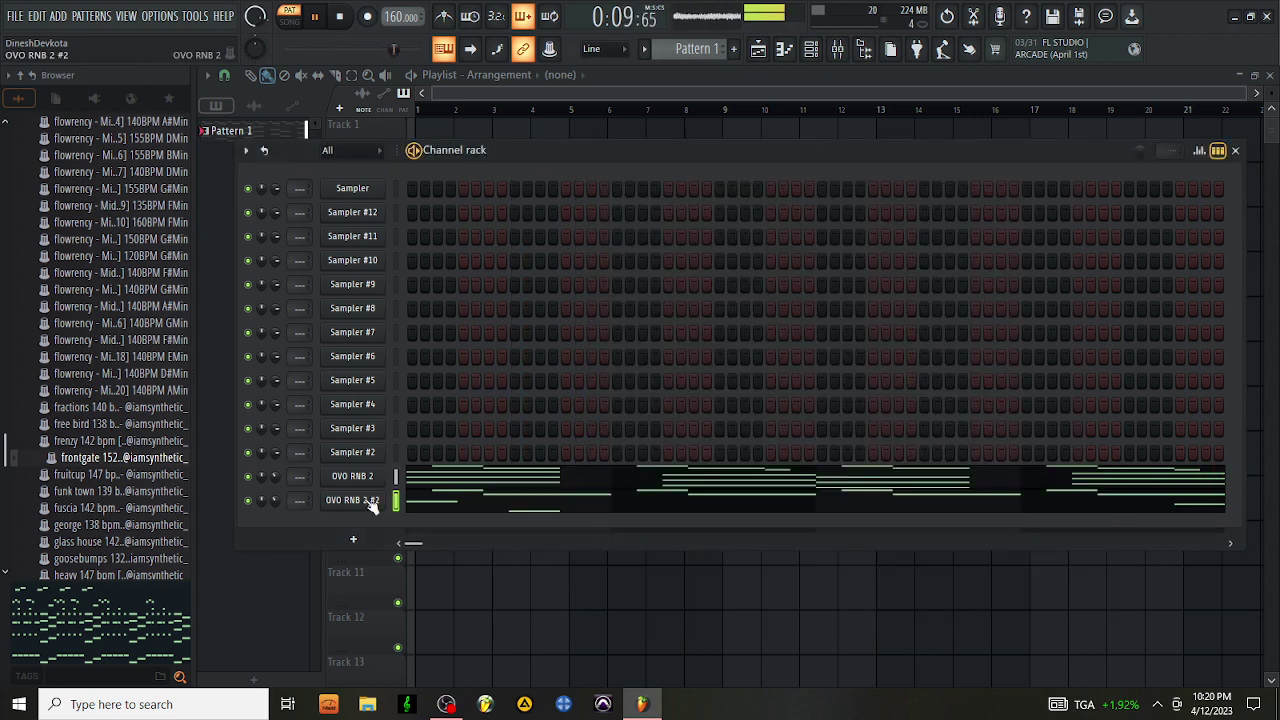
pyautogui.click(365, 543)
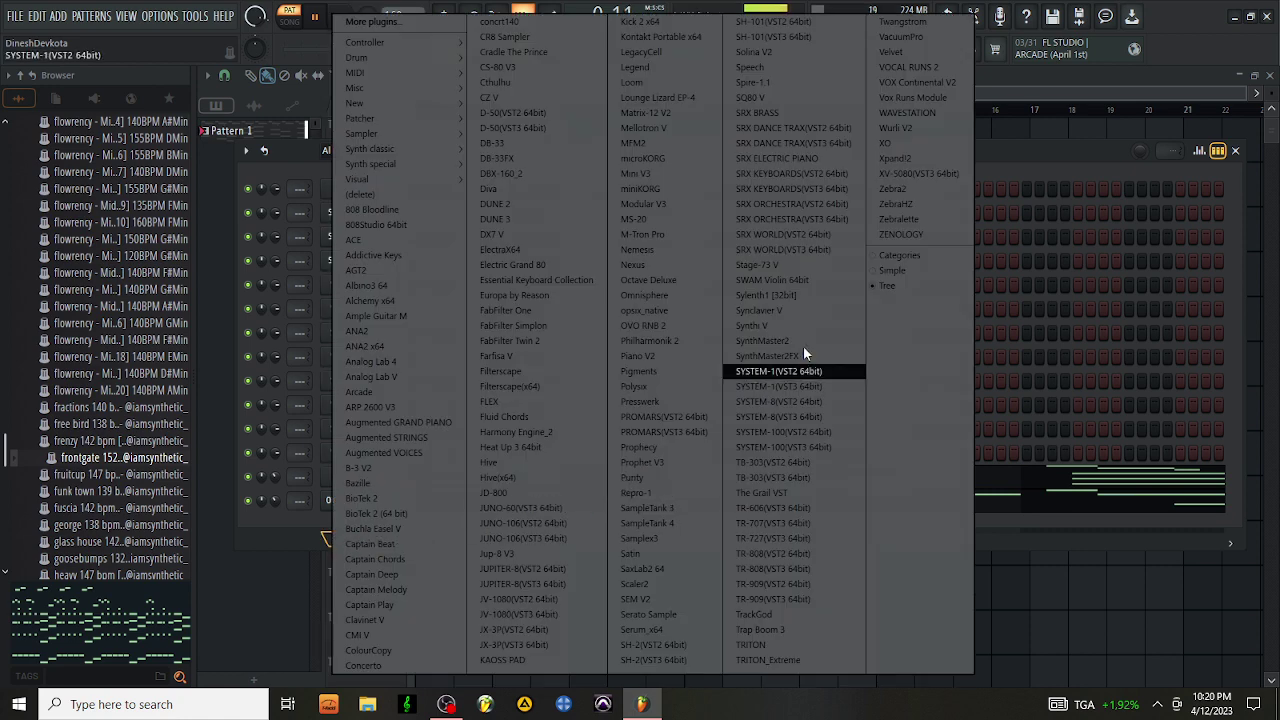
pyautogui.click(908, 158)
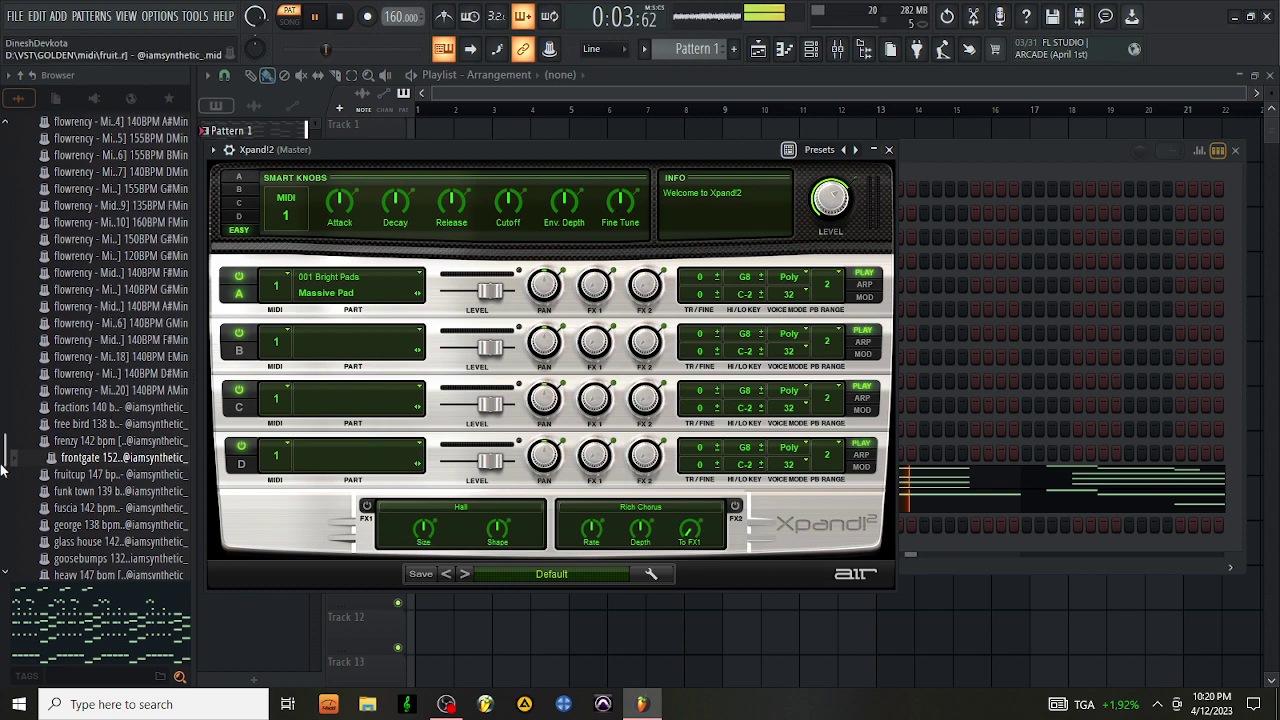
# Preview the PG SLATT Duality open hi-hat sample in the browser
pyautogui.moveTo(3, 467); pyautogui.dragTo(3, 505)
pyautogui.scroll(6, 98, 343)
pyautogui.click(130, 285)
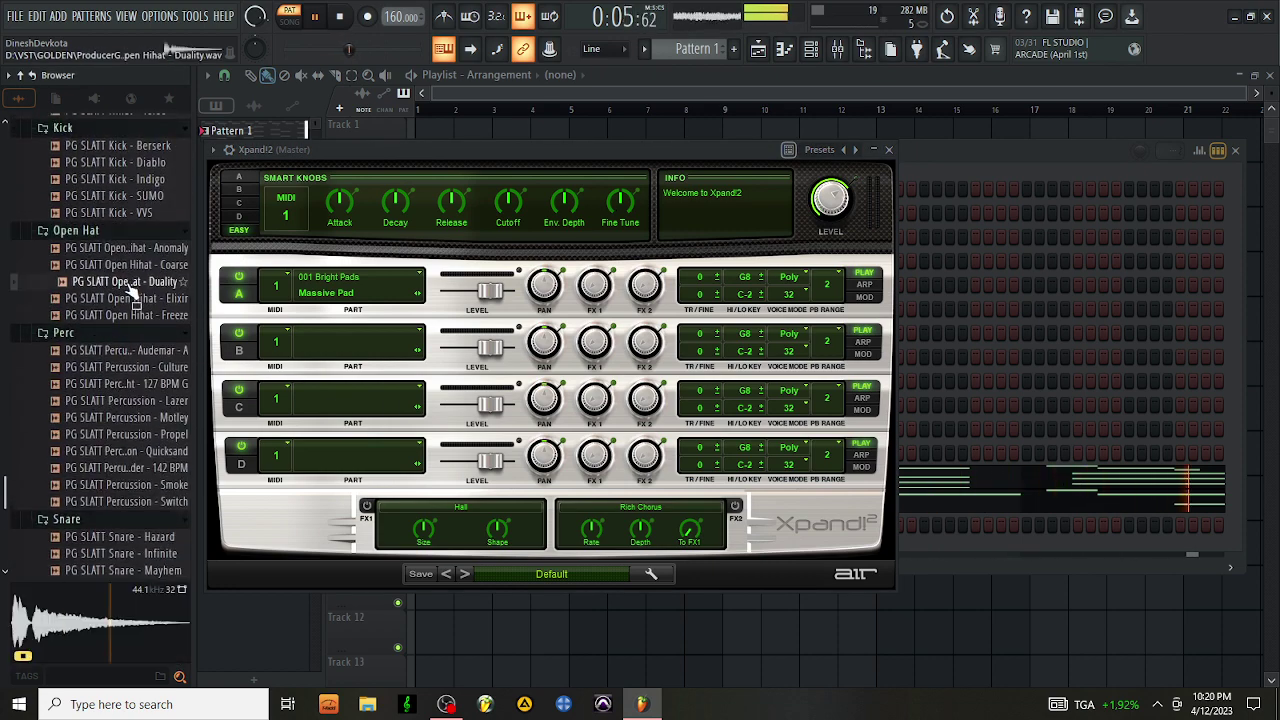
# Load the FLUTE - OcarinaWind preset from the BroBeatzTV - 40k Xpand Bank into Xpand!2
pyautogui.click(527, 574)
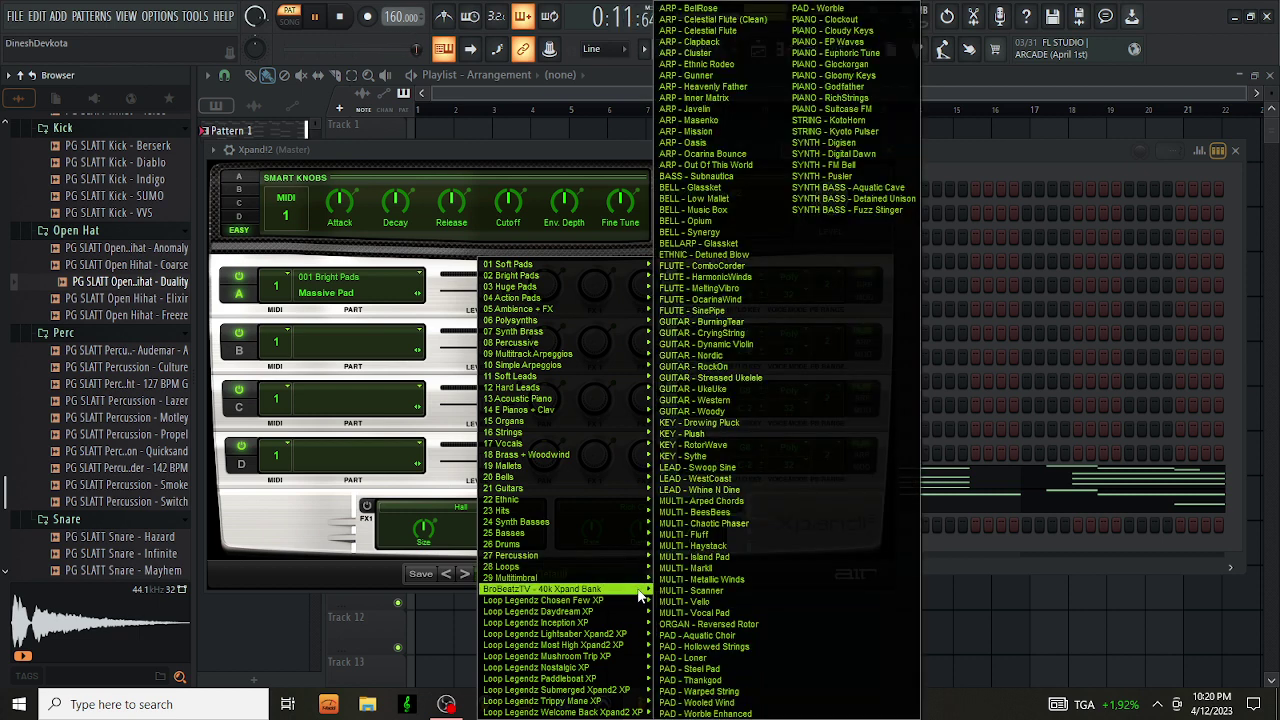
pyautogui.click(716, 302)
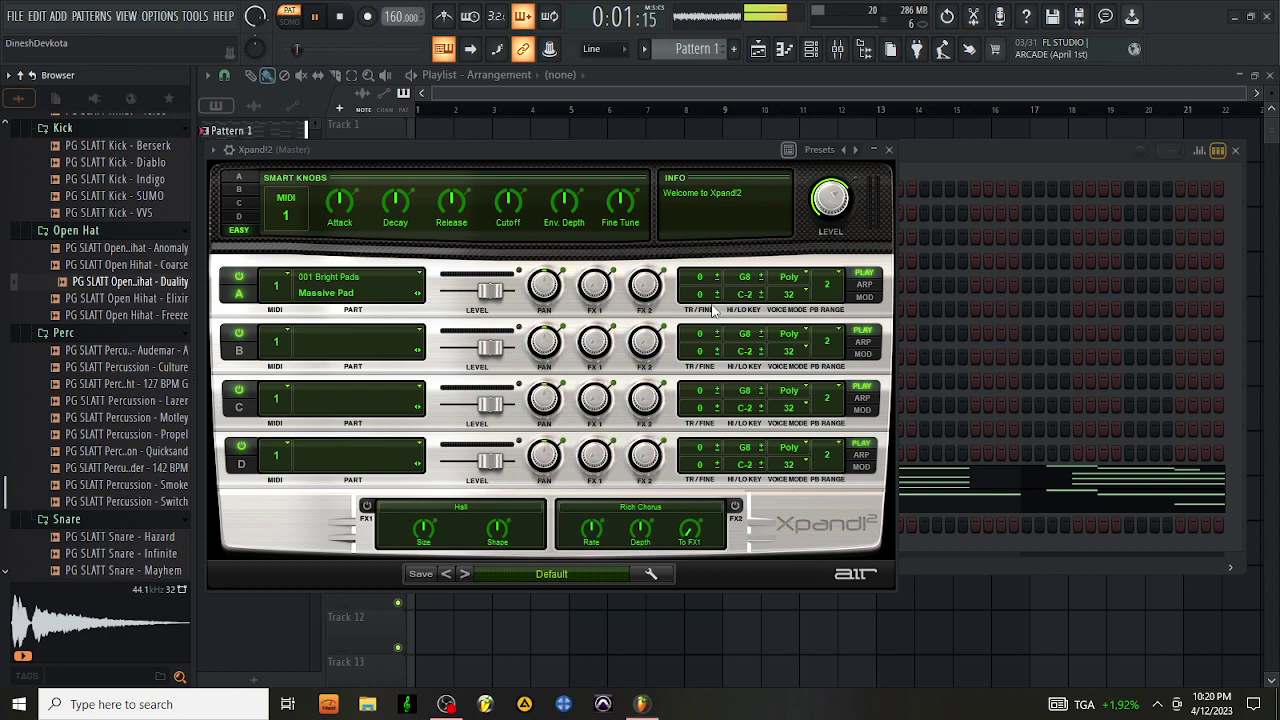
pyautogui.click(889, 150)
# Open the piano roll for Xpand!2 and add a one-beat C#5 on beat 3 of bar 1
pyautogui.rightClick(352, 526)
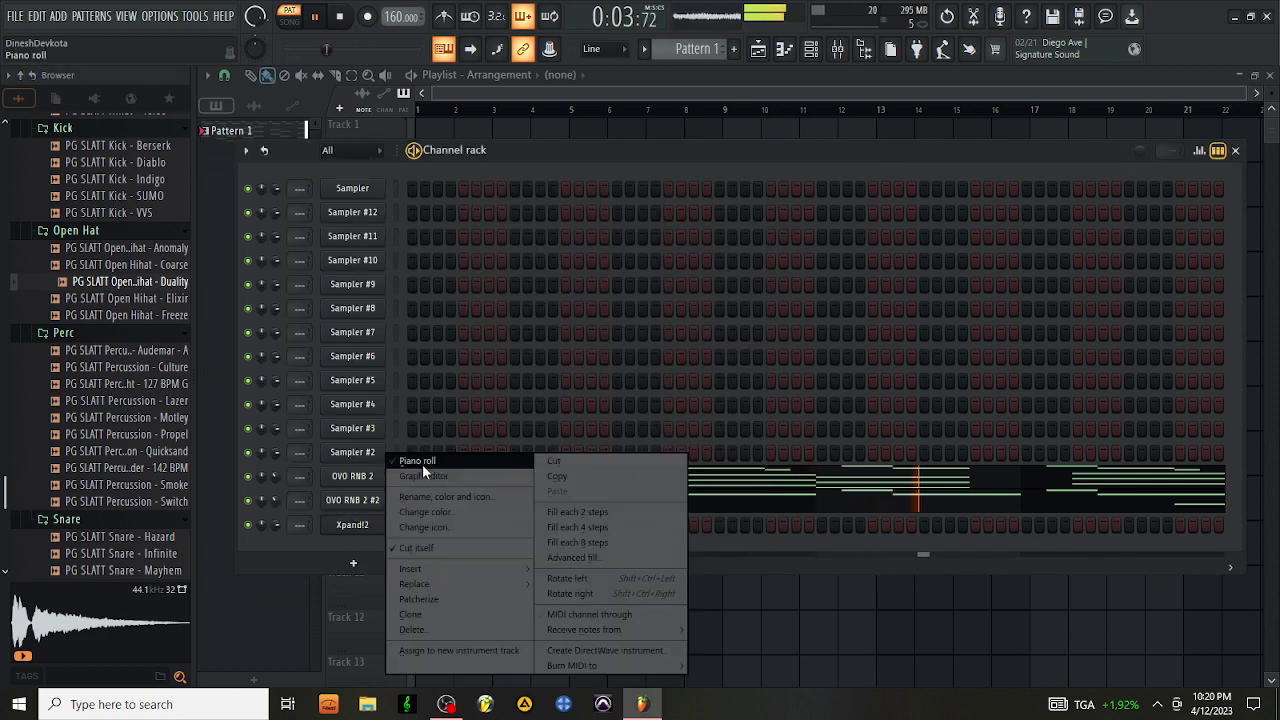
pyautogui.click(423, 463)
pyautogui.press('space')
pyautogui.press('space')
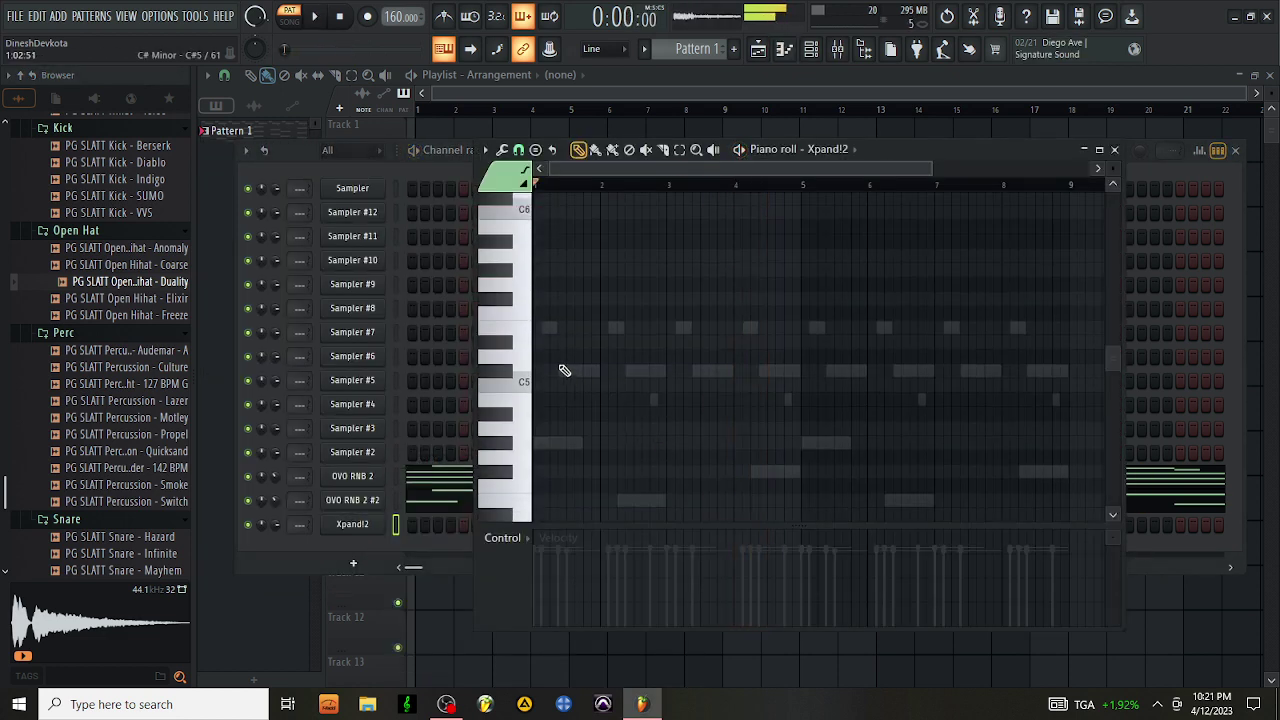
pyautogui.press('space')
pyautogui.press('space')
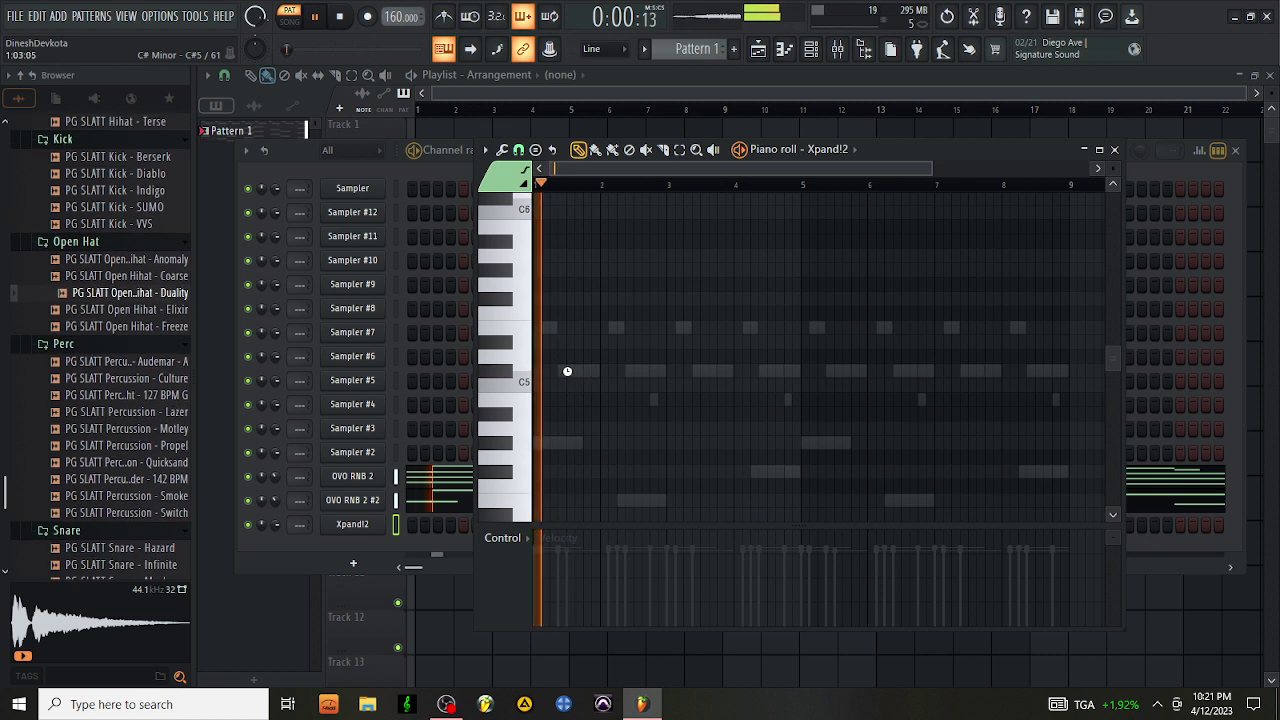
pyautogui.click(574, 371)
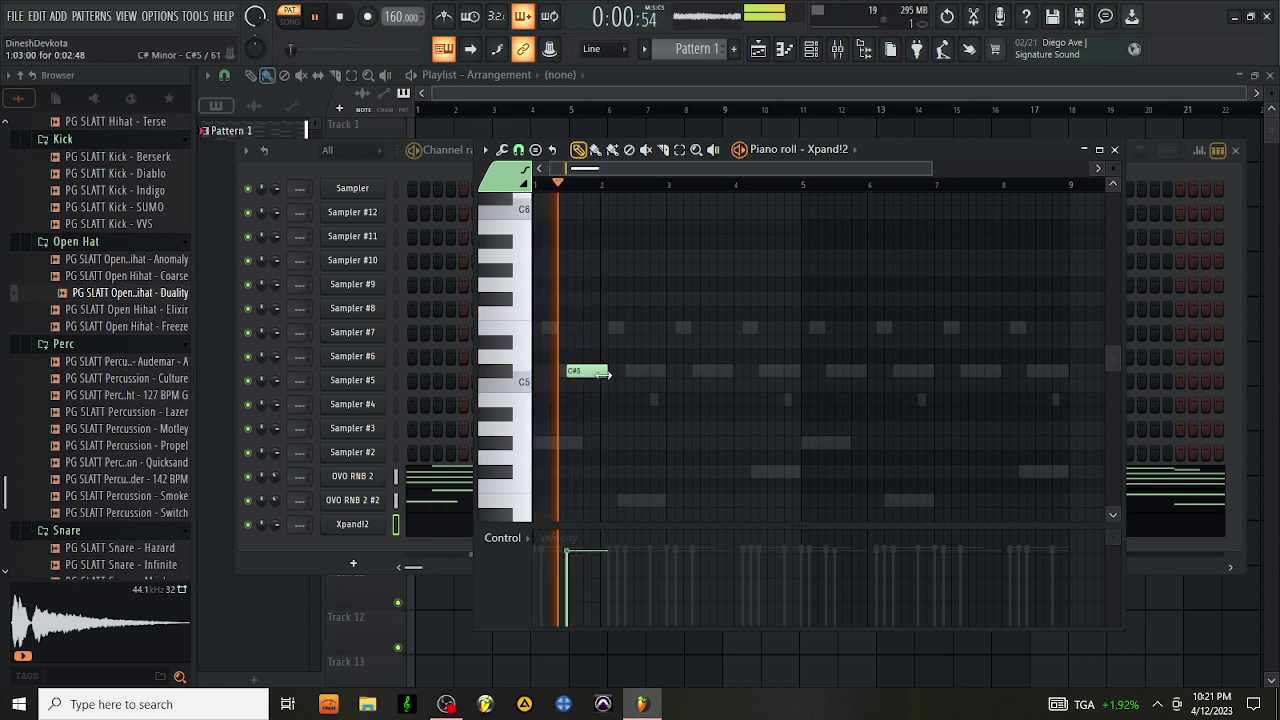
pyautogui.moveTo(605, 371); pyautogui.dragTo(575, 371)
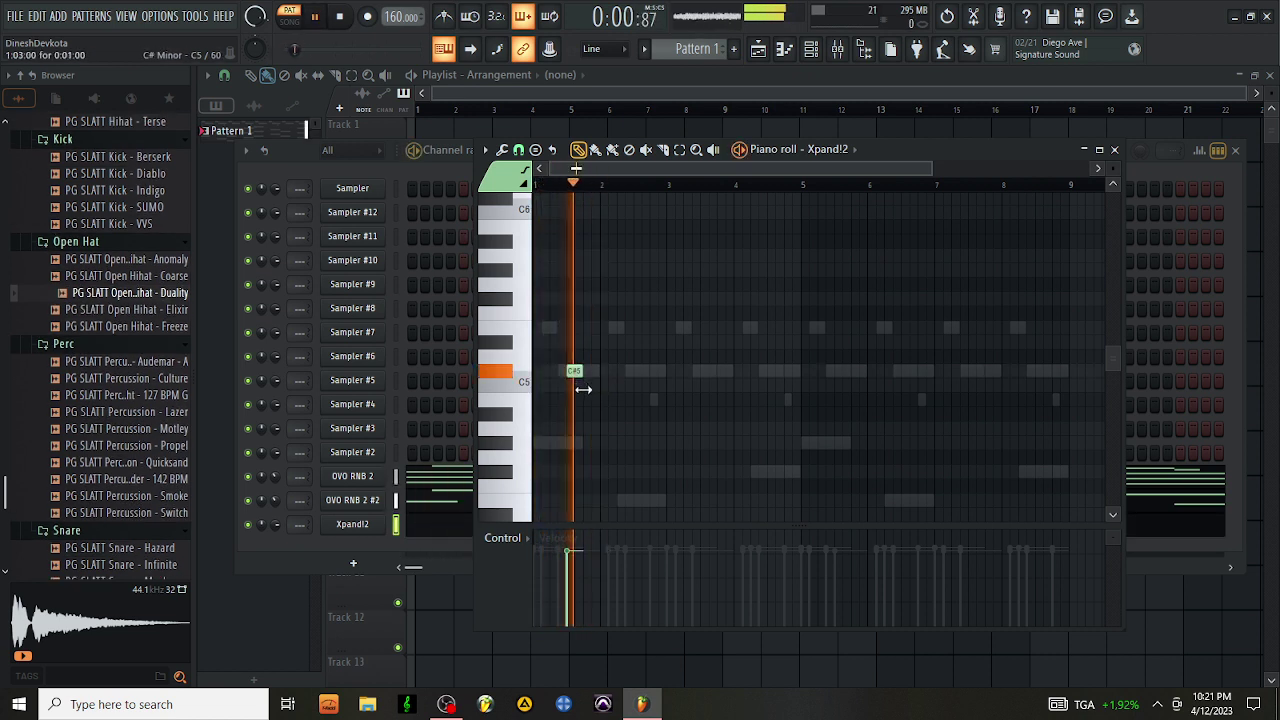
# Add a half-beat G#4 pickup note directly before the C#5 in bar 1
pyautogui.scroll(-3, 585, 400)
pyautogui.press('space')
pyautogui.press('space')
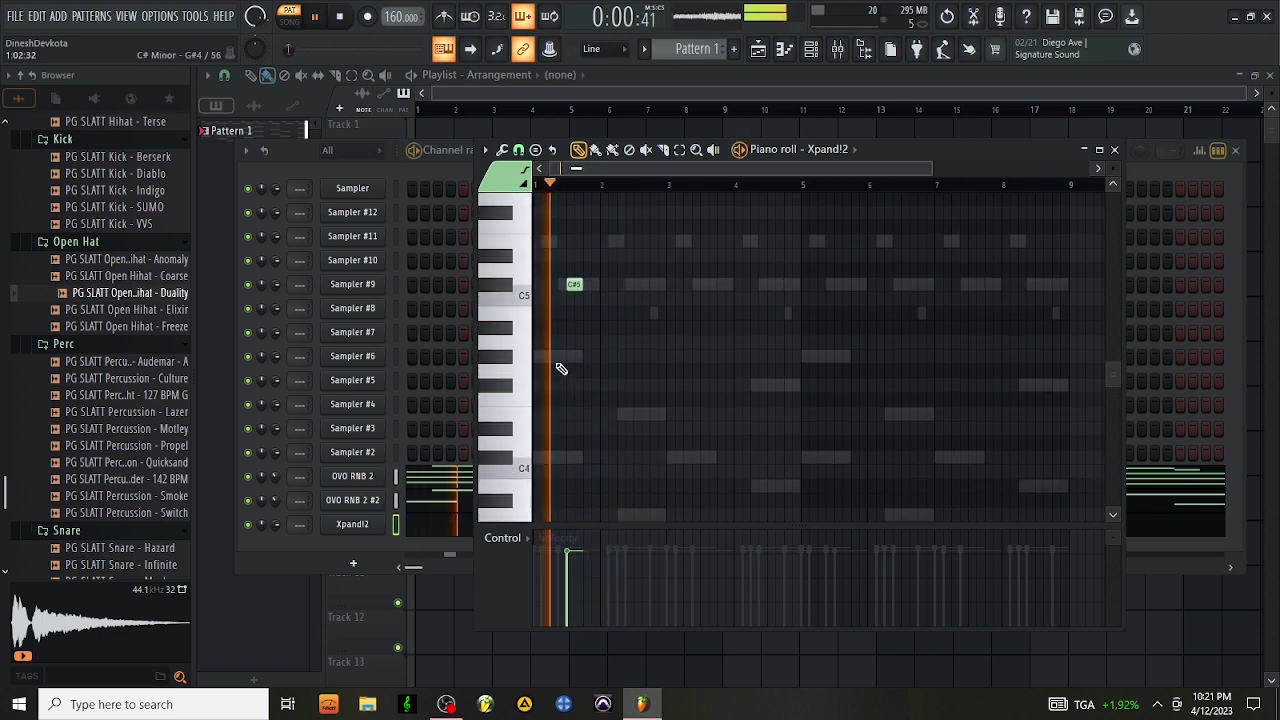
pyautogui.click(566, 357)
pyautogui.moveTo(568, 357); pyautogui.dragTo(562, 357)
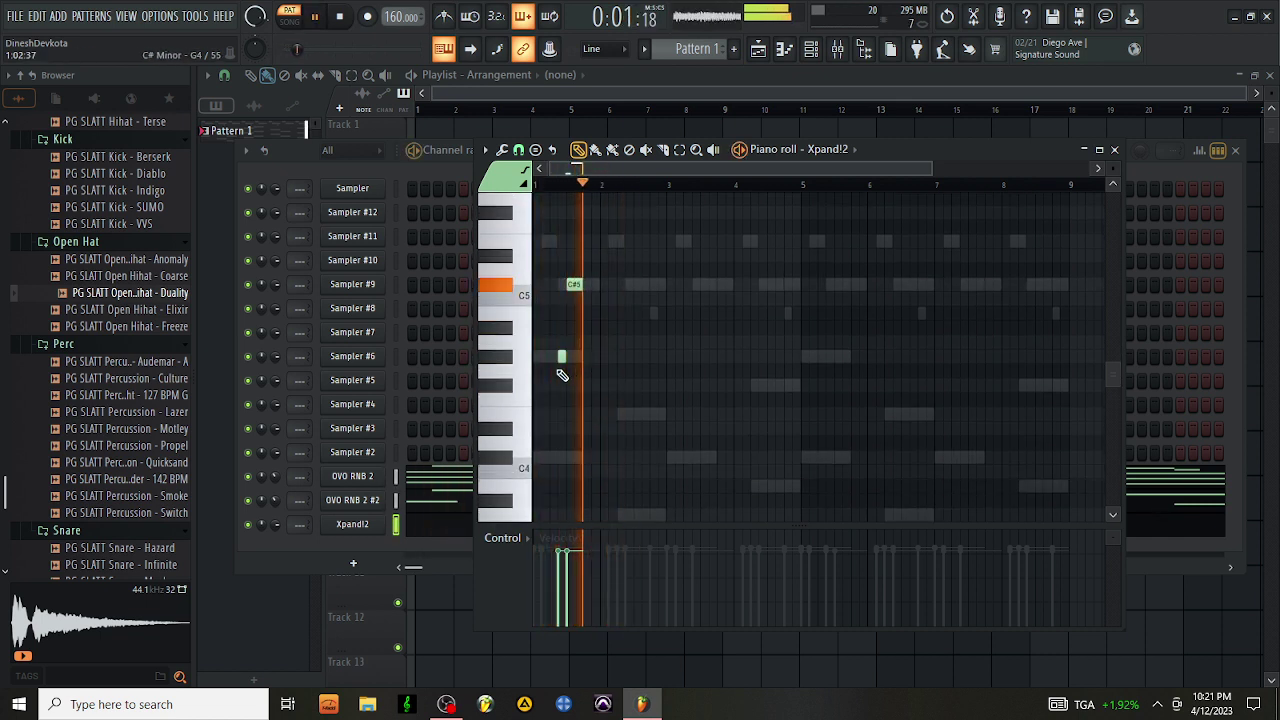
# Add an E5 on beat 4 of bar 1 and a C#5 right after it, each about two and a half beats long
pyautogui.scroll(2, 610, 321)
pyautogui.press('space')
pyautogui.press('space')
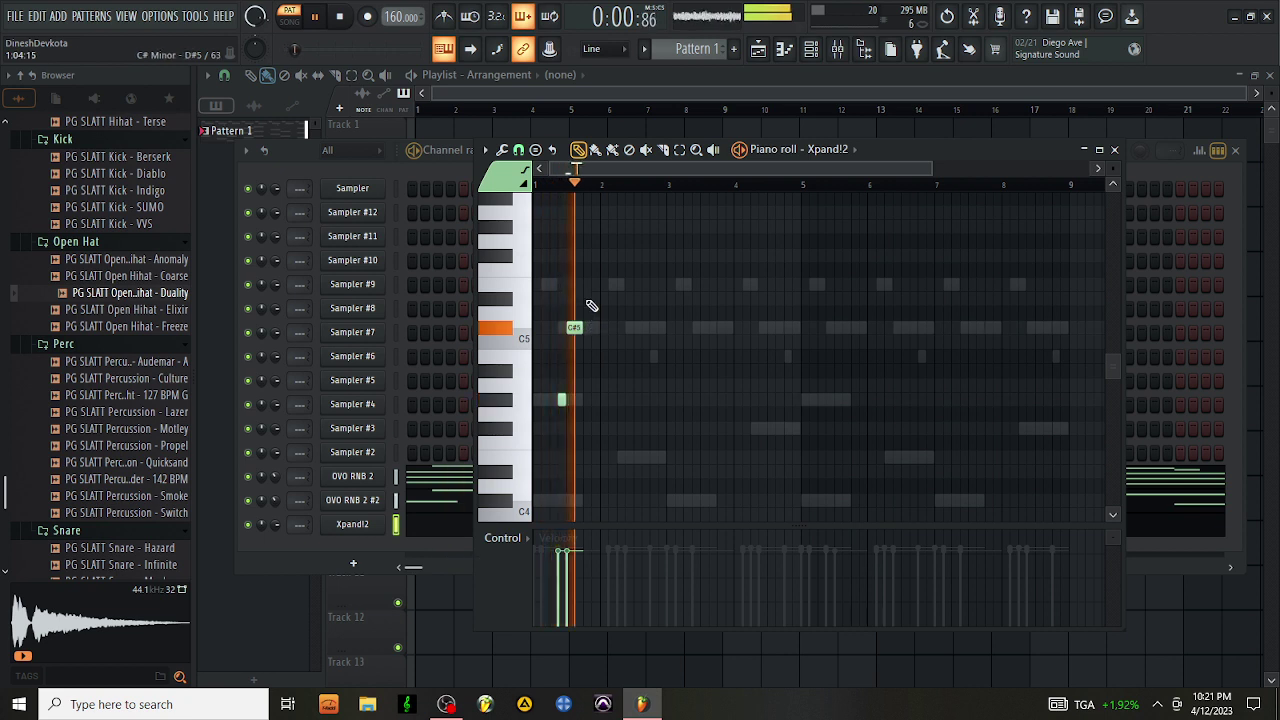
pyautogui.press('space')
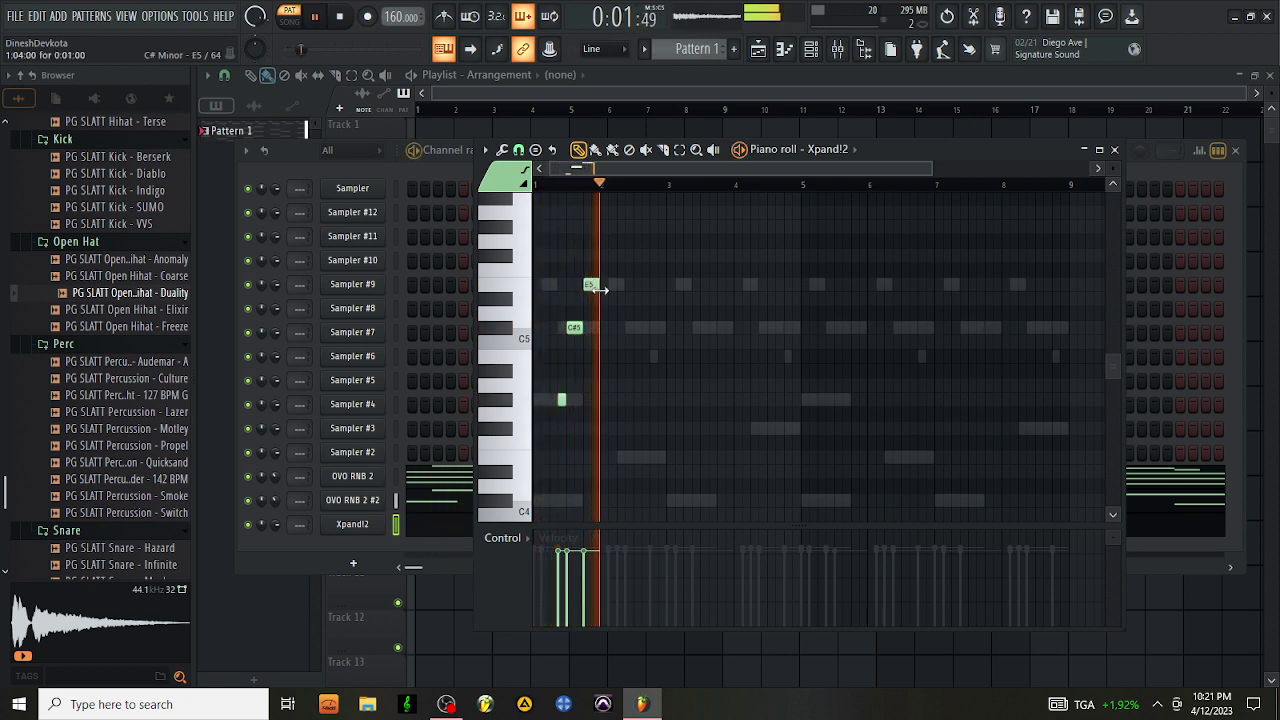
pyautogui.scroll(3, 597, 289)
pyautogui.press('space')
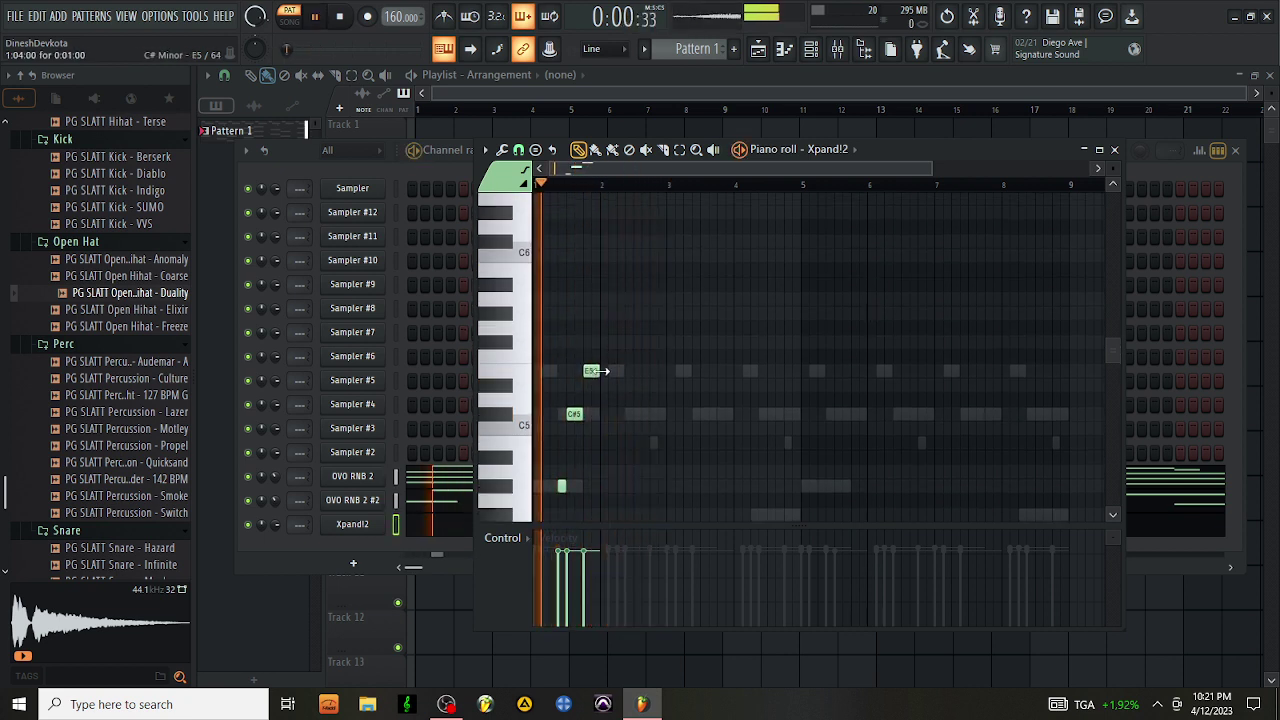
pyautogui.moveTo(600, 371); pyautogui.dragTo(622, 381)
pyautogui.click(632, 414)
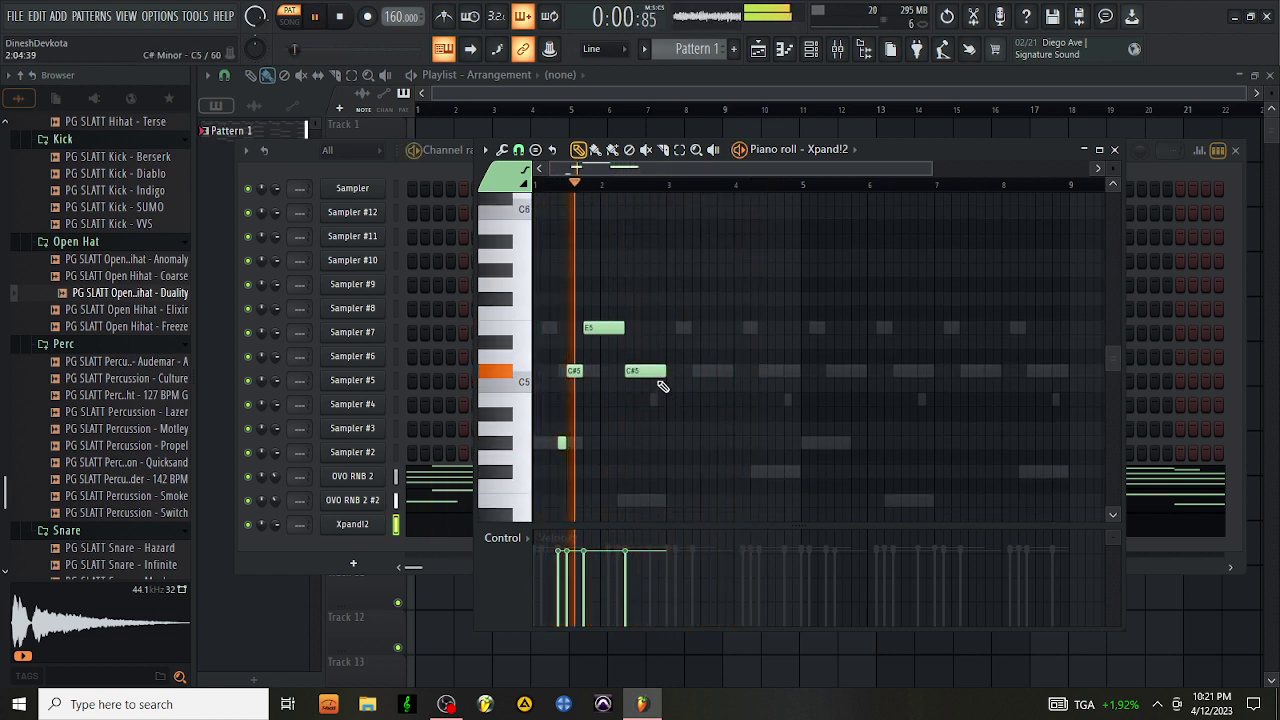
# Try a B4 note right after the second C#5 and remove it again
pyautogui.scroll(-1, 661, 464)
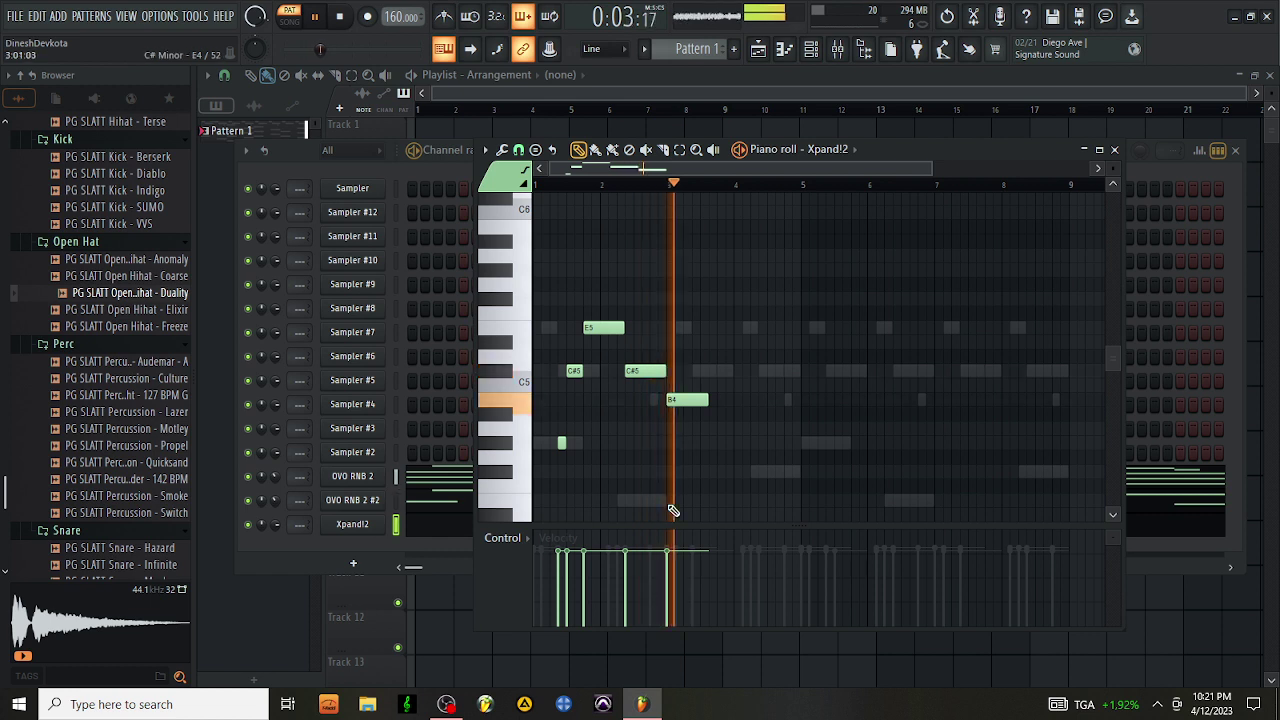
pyautogui.rightClick(709, 404)
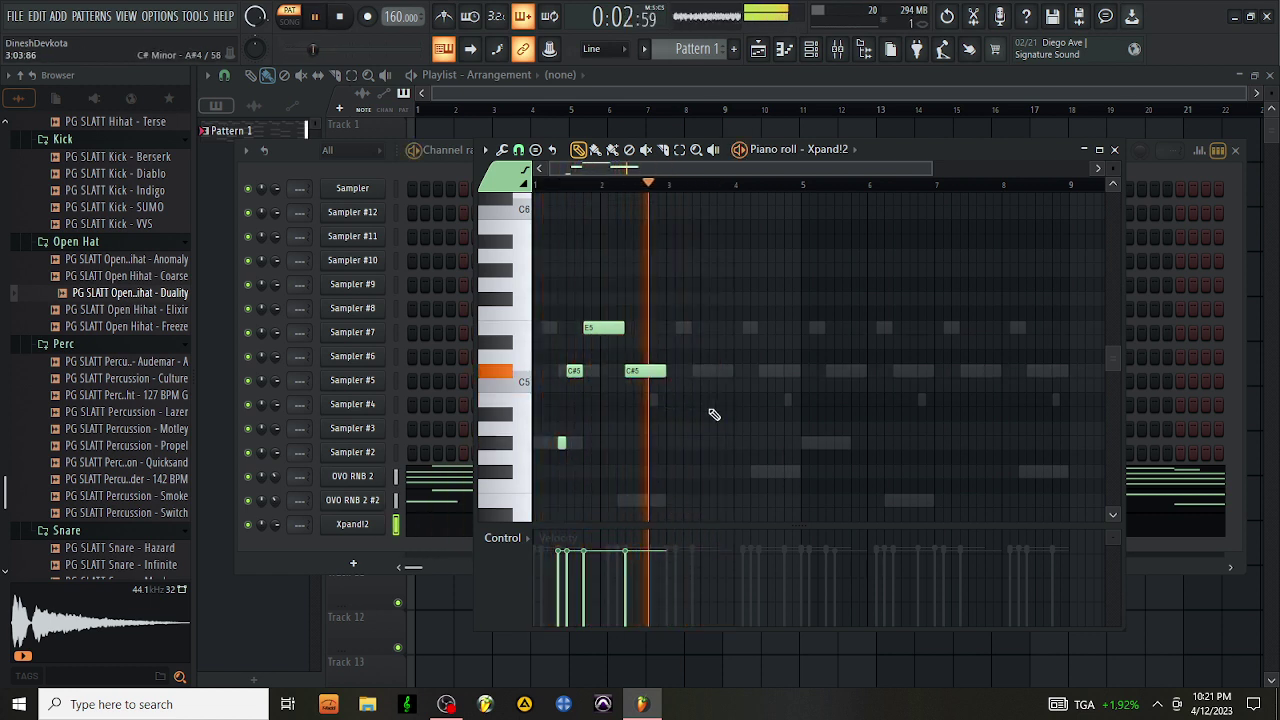
pyautogui.press('space')
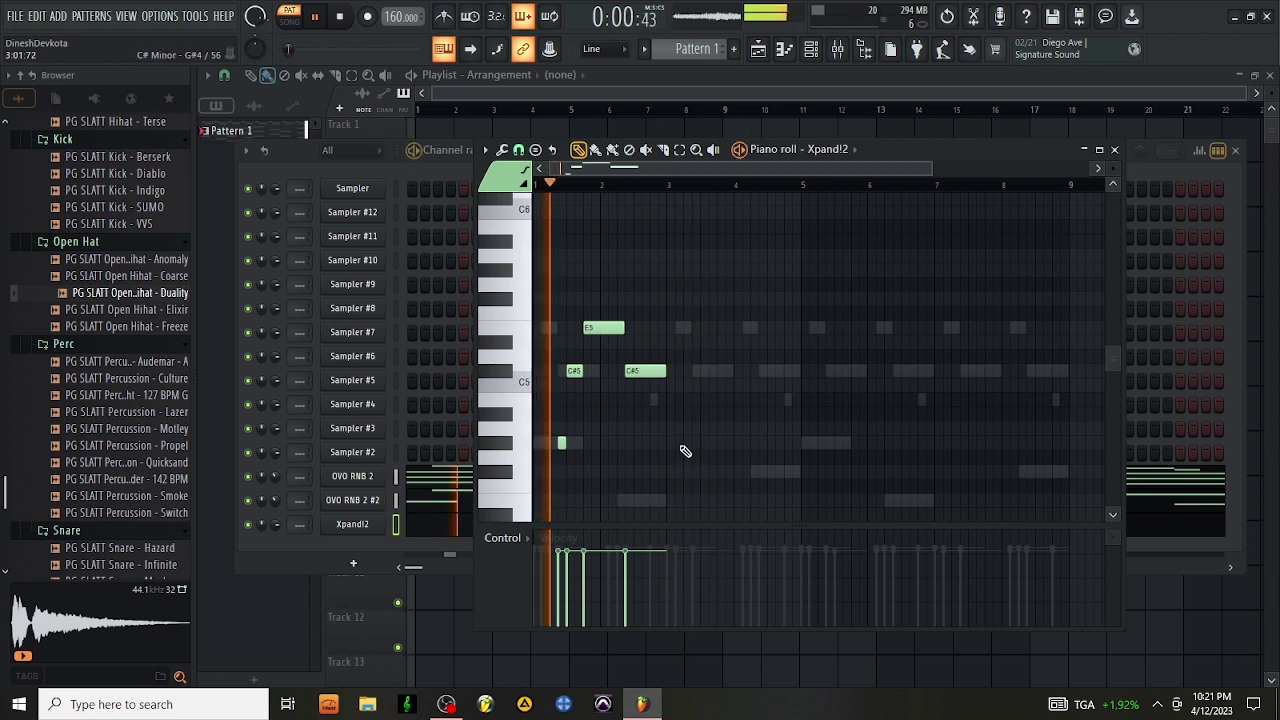
# Duplicate the four-note phrase and shift the copy so it repeats exactly two bars after the original
pyautogui.hotkey('ctrl', 'b')
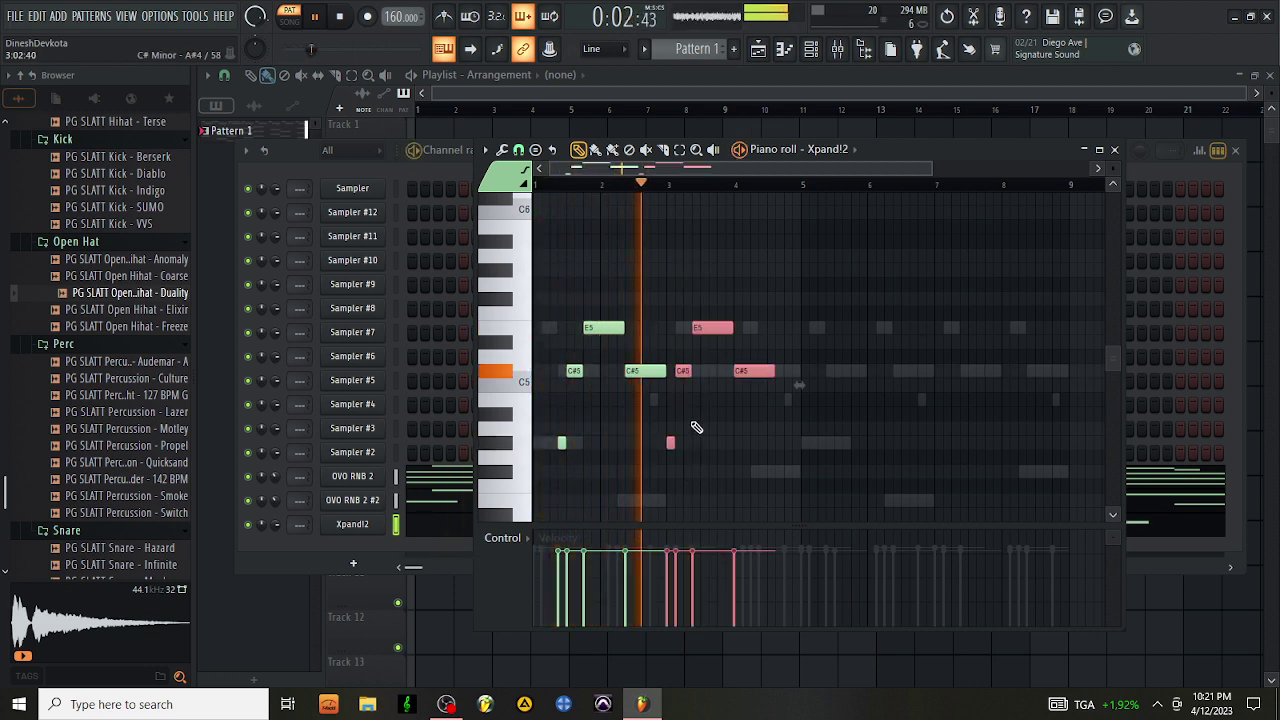
pyautogui.hotkey('shift', 'Right')
pyautogui.hotkey('shift', 'Right')
pyautogui.hotkey('shift', 'Left')
pyautogui.hotkey('shift', 'Left')
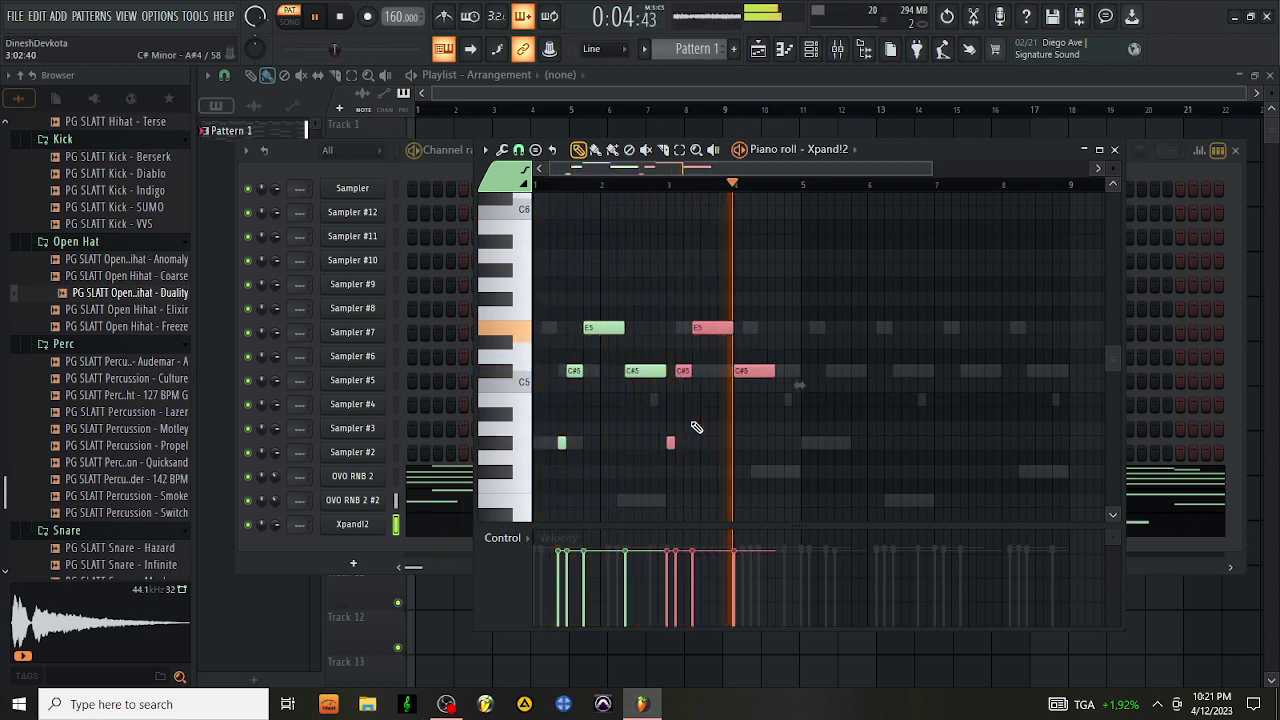
pyautogui.press('space')
pyautogui.press('space')
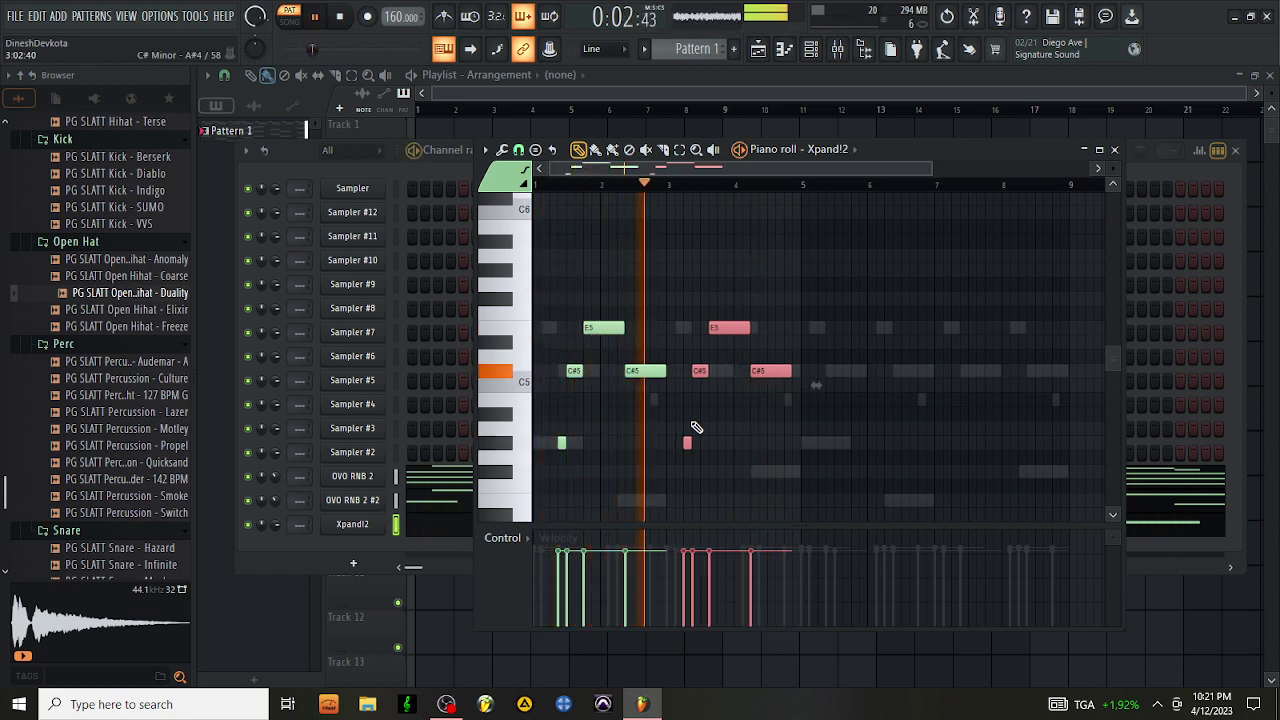
pyautogui.hotkey('shift', 'Right')
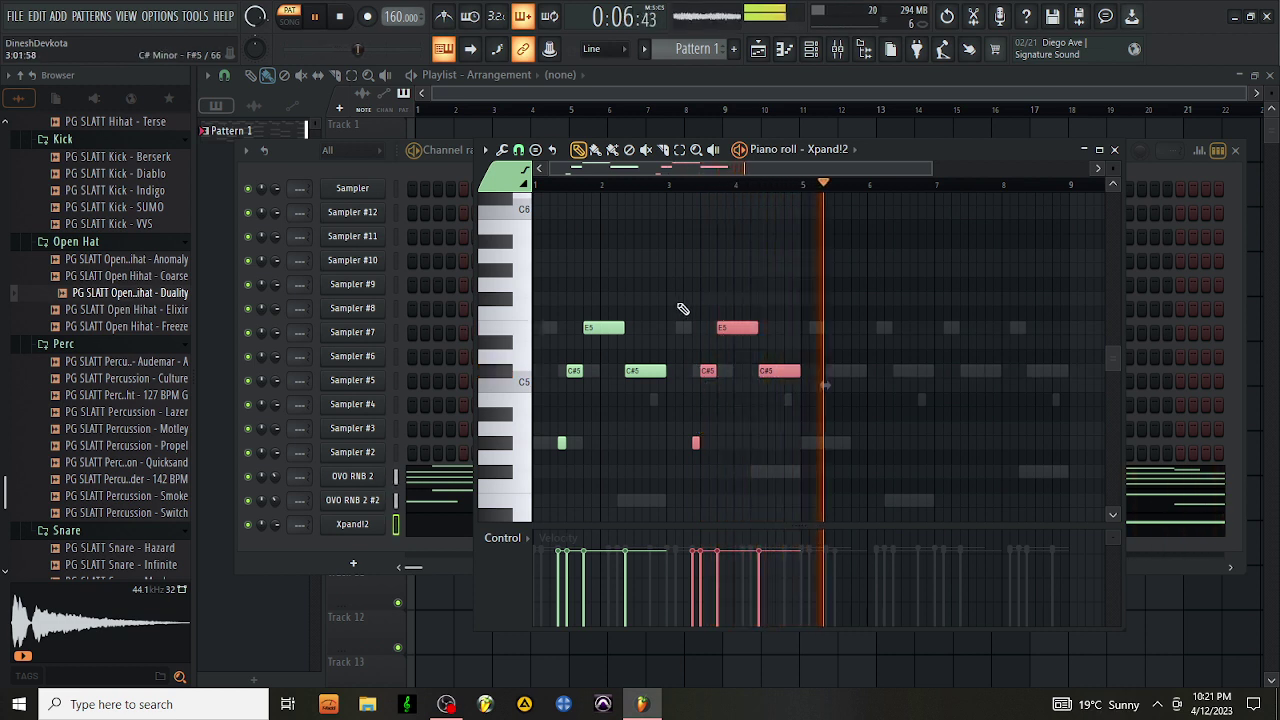
# Duplicate bars 1 to 4 into bars 5 to 8 using a temporary A5 as anchor, and transpose the whole flute melody up an octave
pyautogui.click(536, 258)
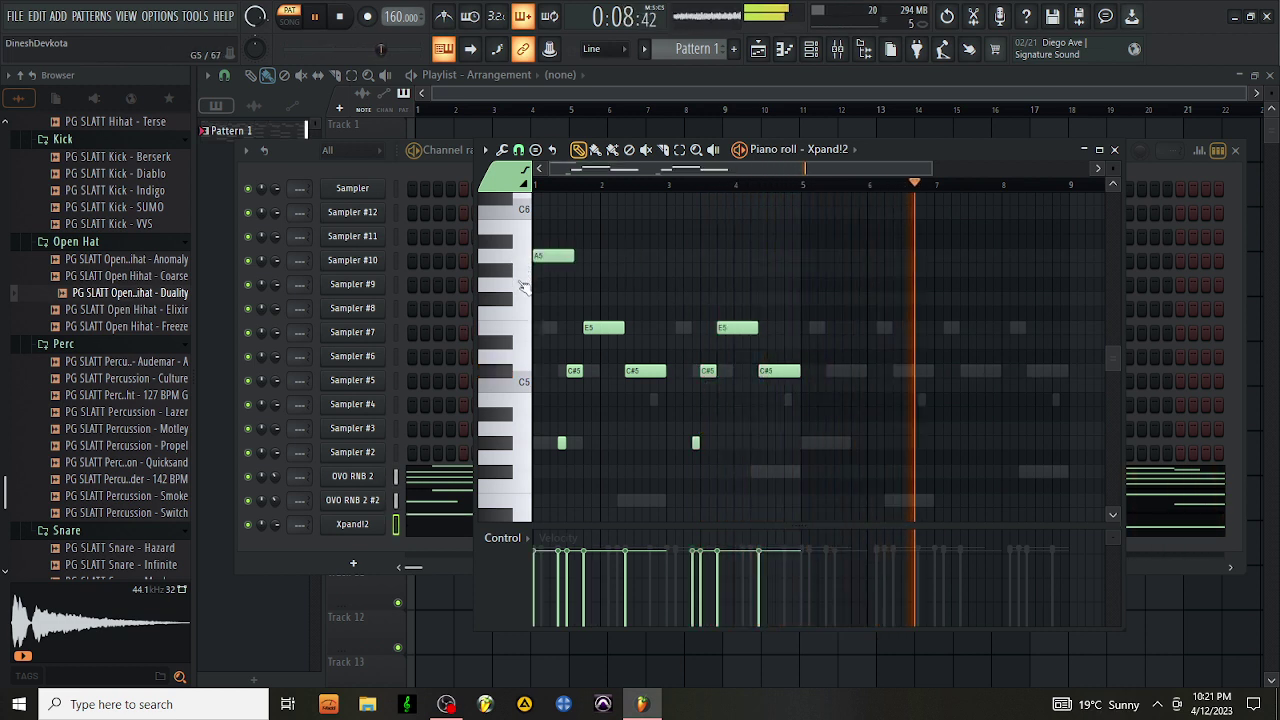
pyautogui.hotkey('ctrl', 'b')
pyautogui.rightClick(822, 256)
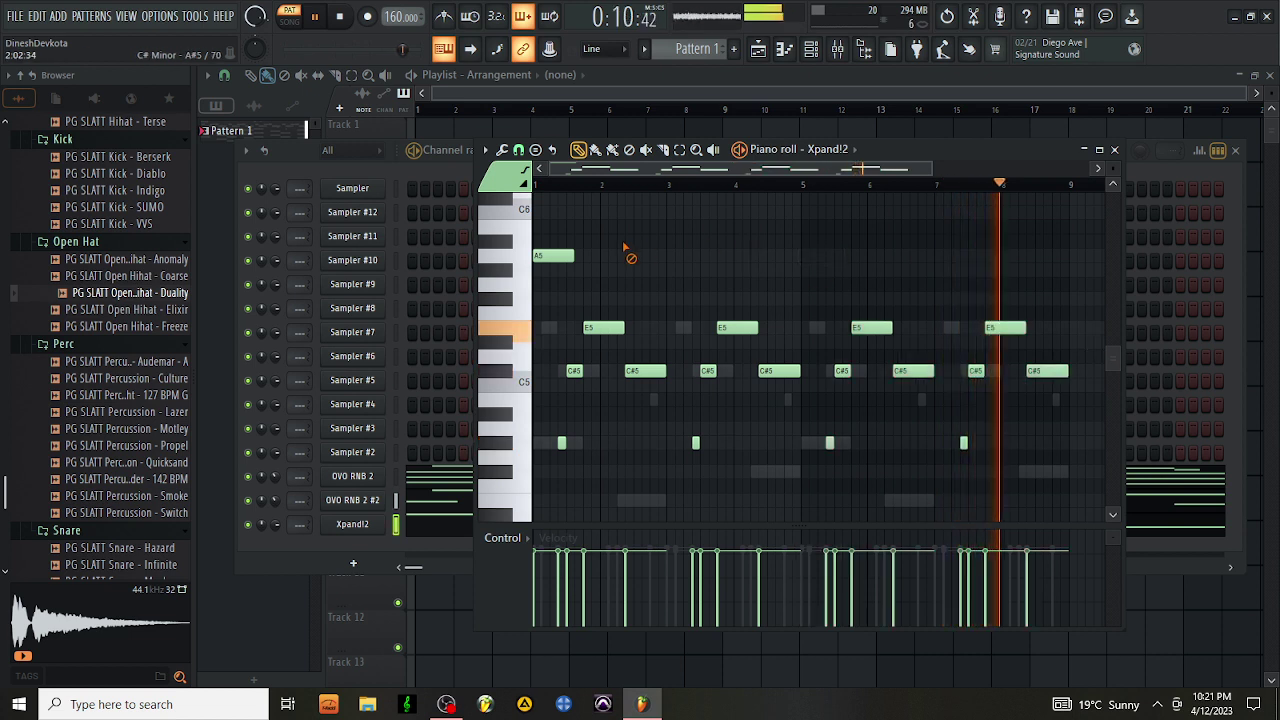
pyautogui.rightClick(562, 257)
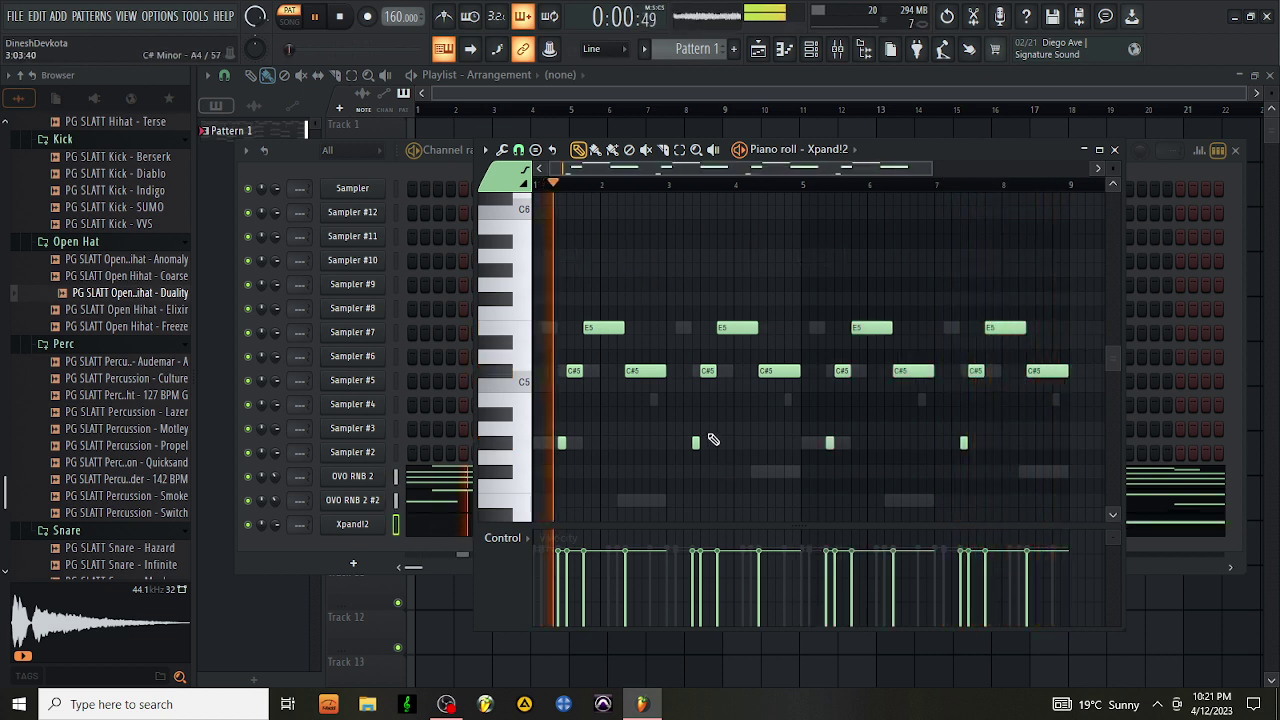
pyautogui.hotkey('ctrl', 'Up')
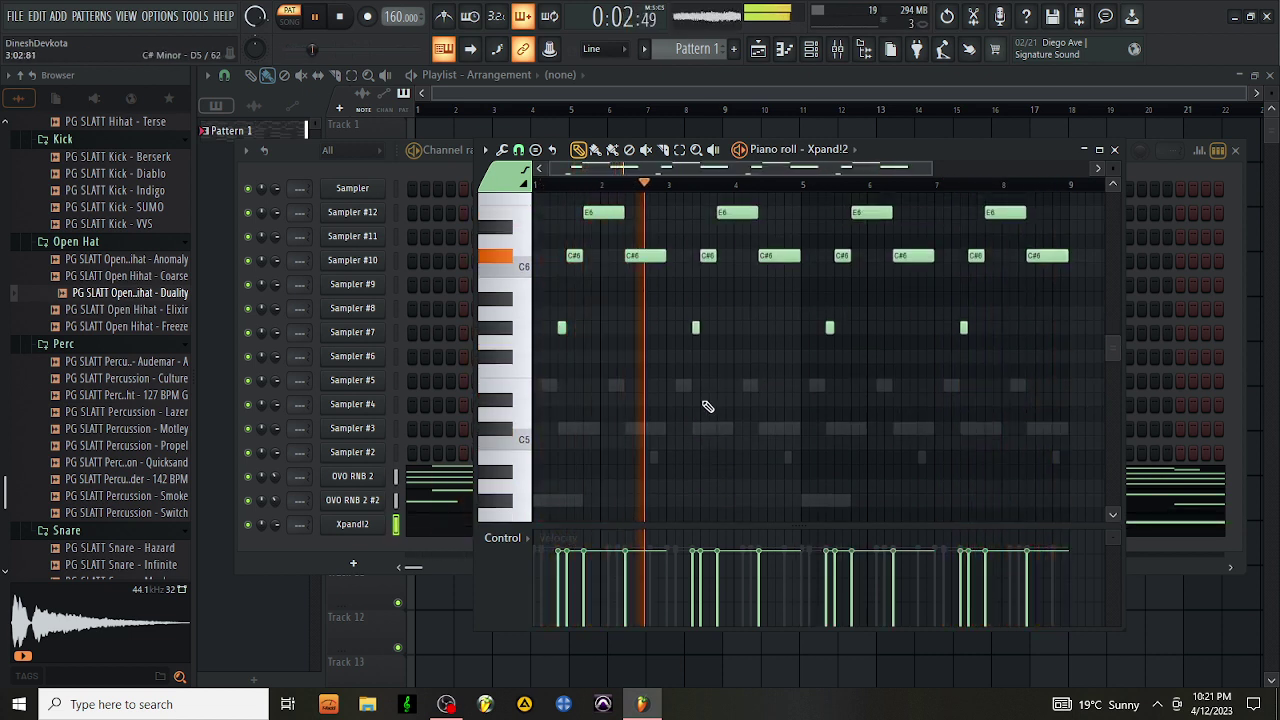
# Switch the Xpand!2 instrument to the FLUTE - MeltingVibro preset
pyautogui.click(1114, 149)
pyautogui.click(356, 530)
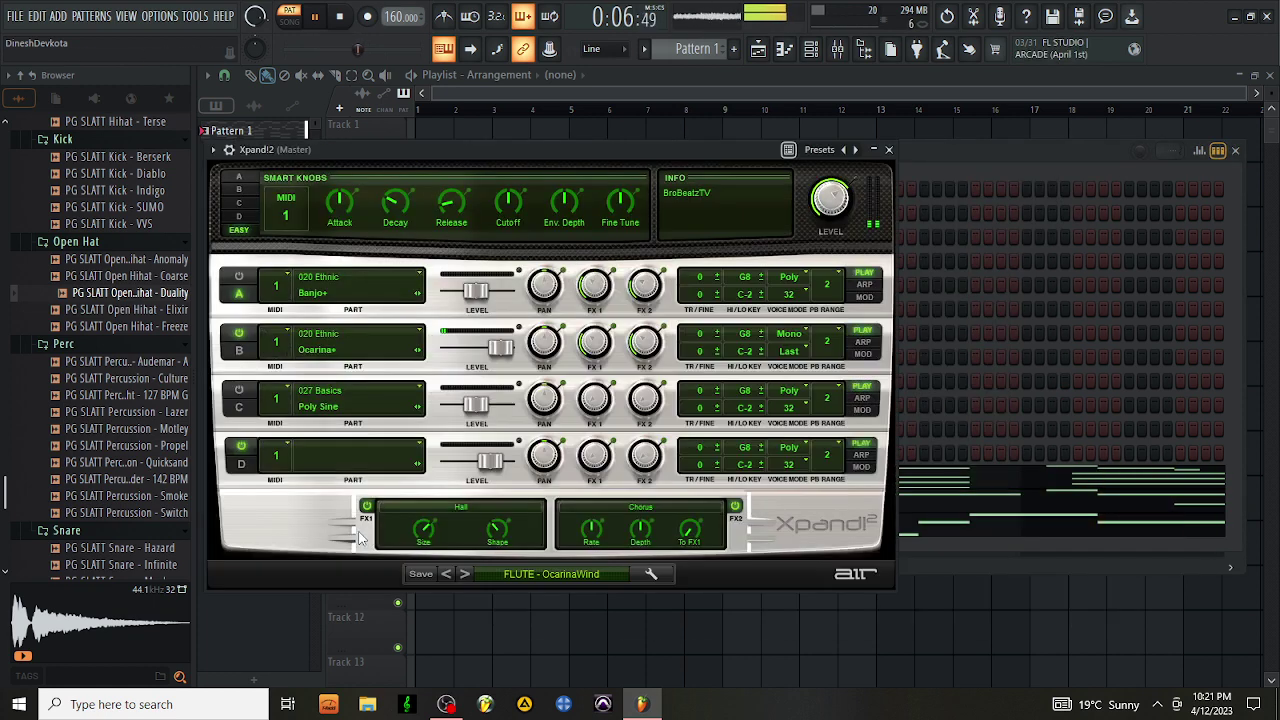
pyautogui.click(447, 574)
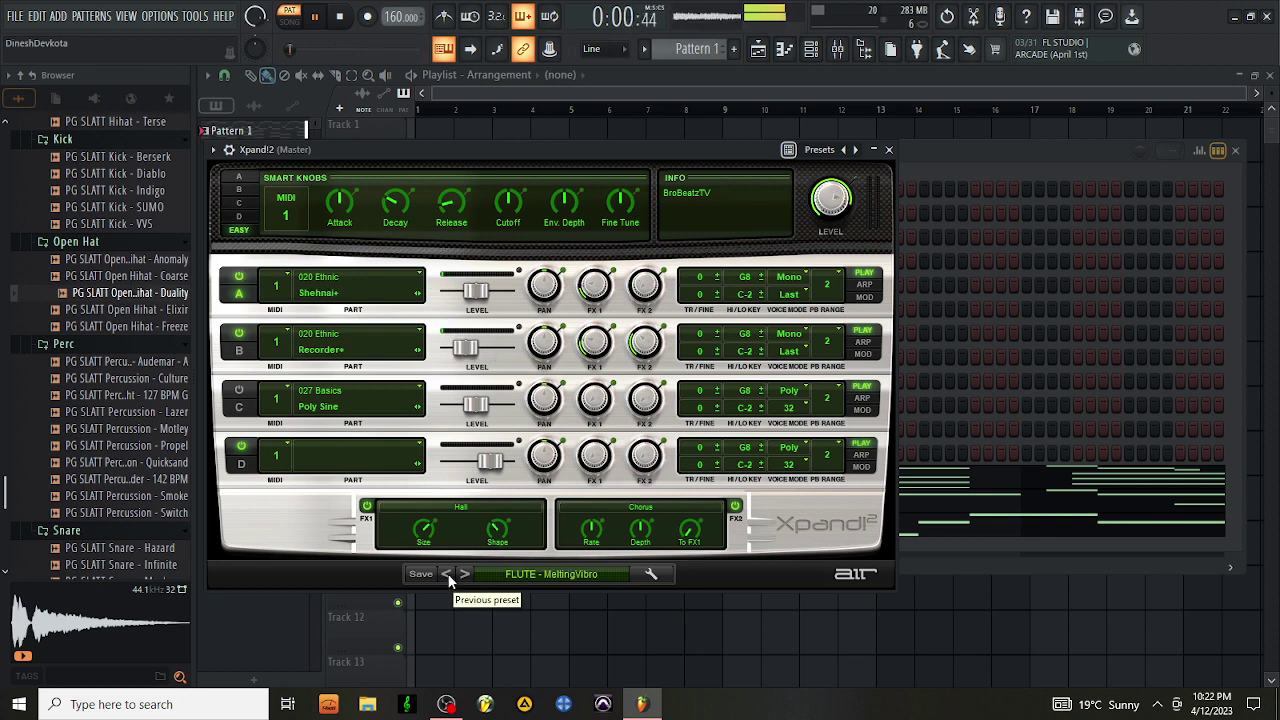
# Step back through the Xpand!2 presets and switch the instrument to BELLARP - Glassket
pyautogui.click(447, 576)
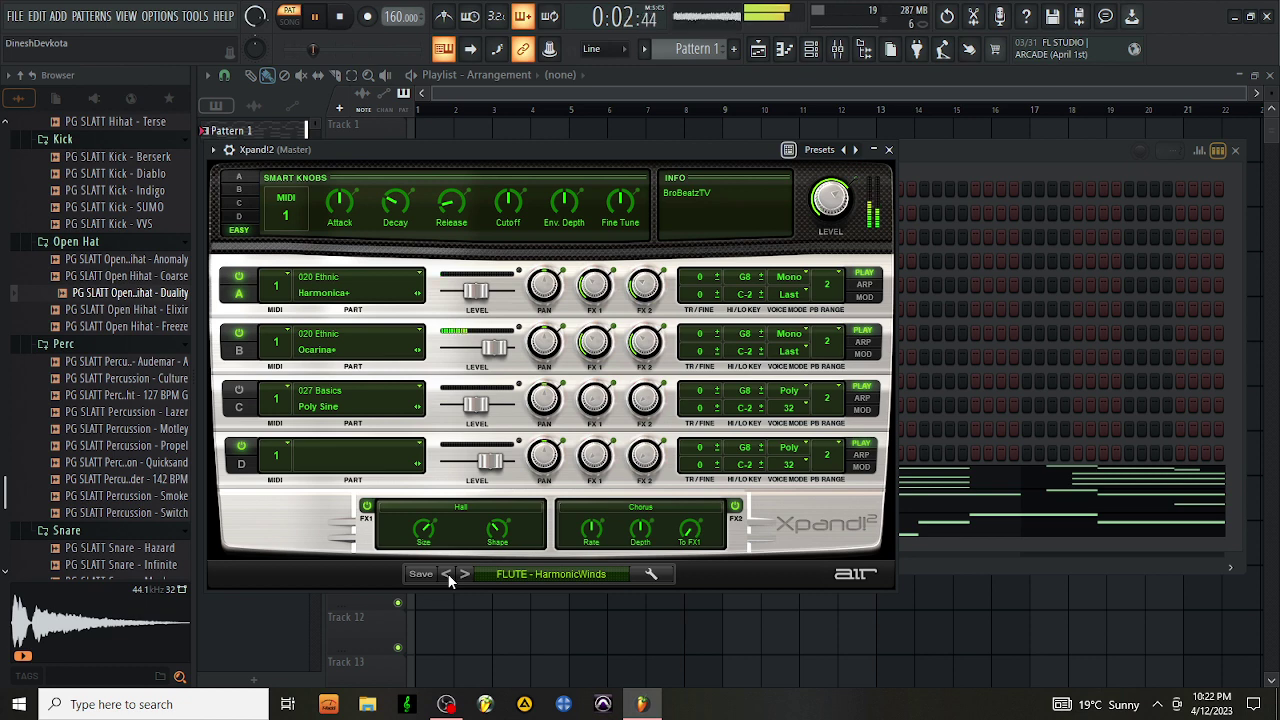
pyautogui.click(447, 576)
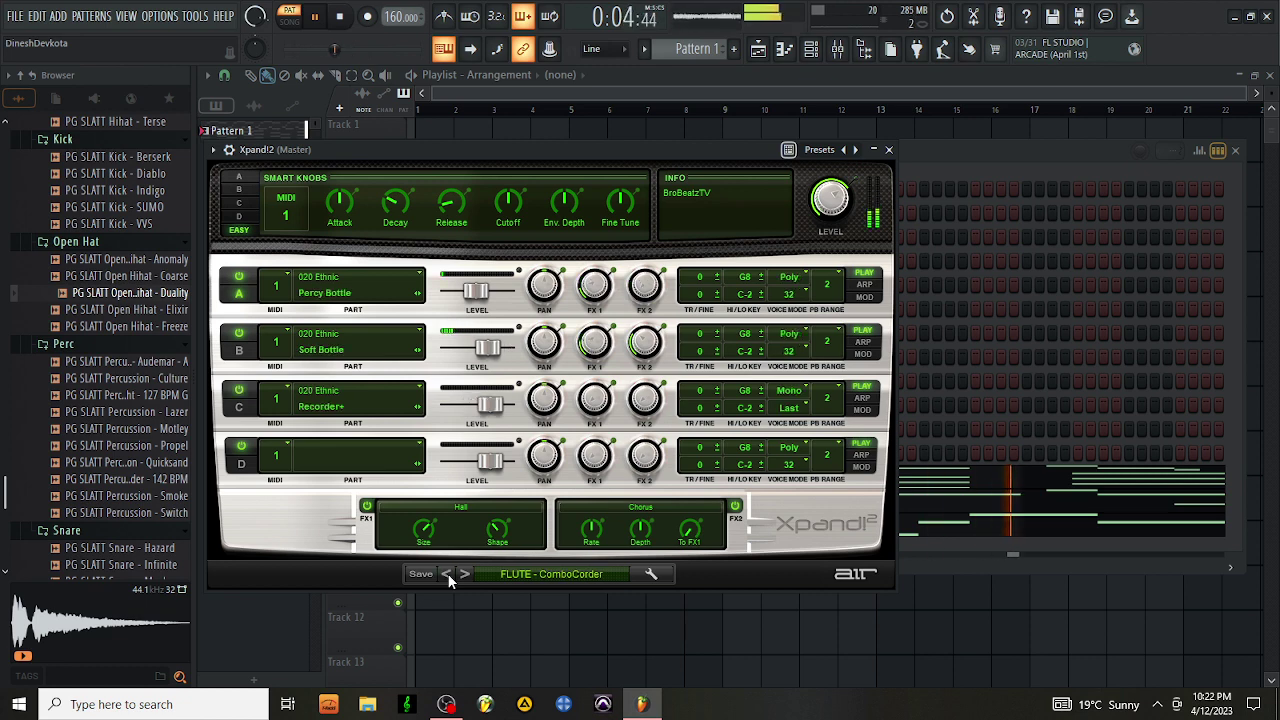
pyautogui.click(447, 576)
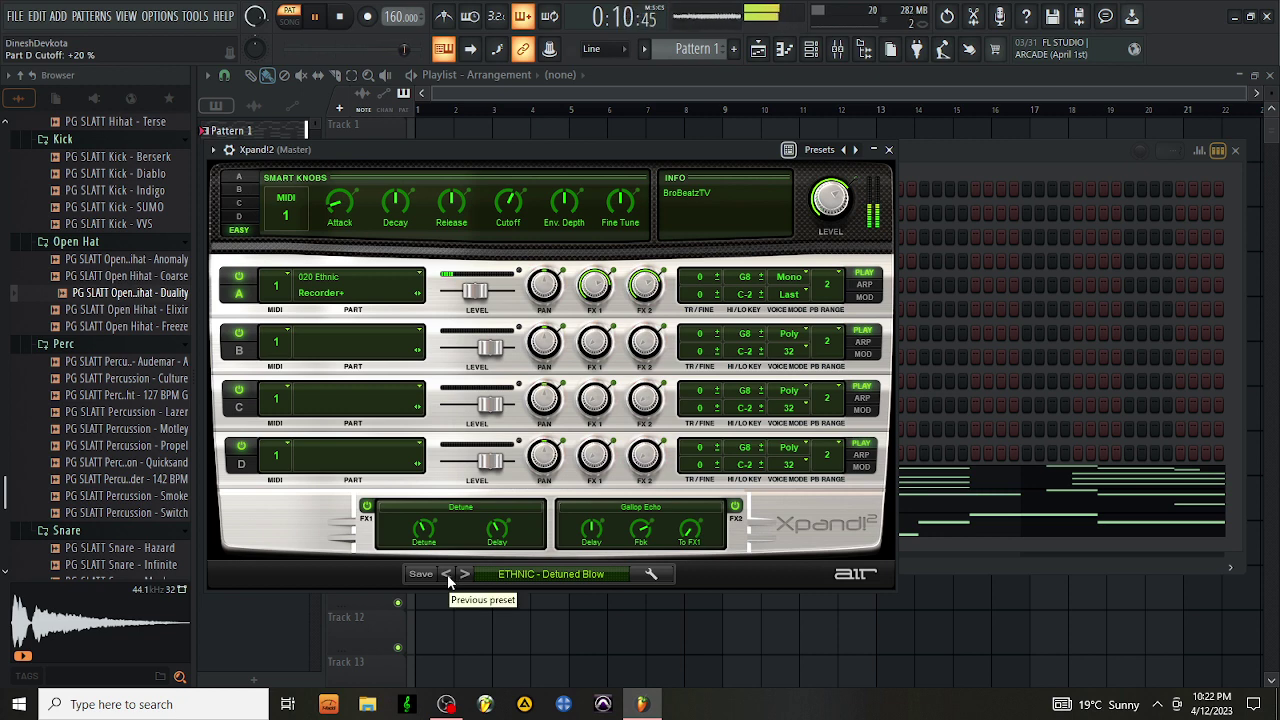
pyautogui.click(446, 574)
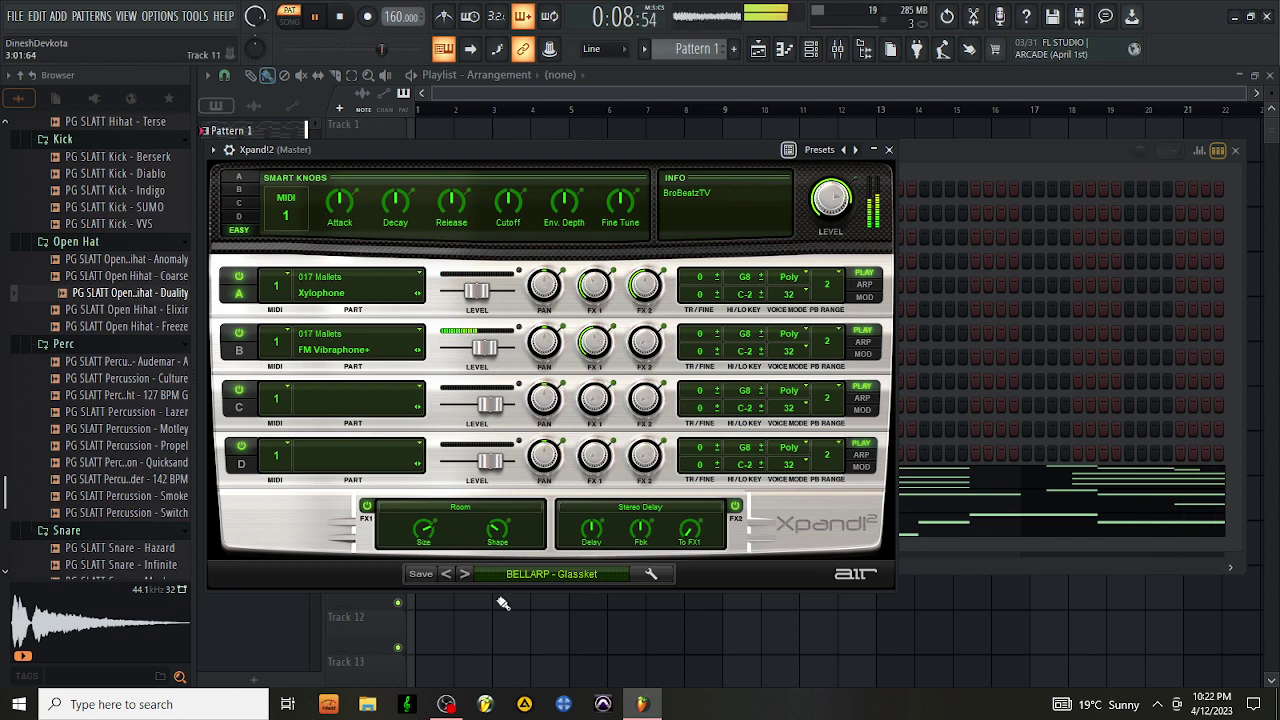
pyautogui.click(888, 149)
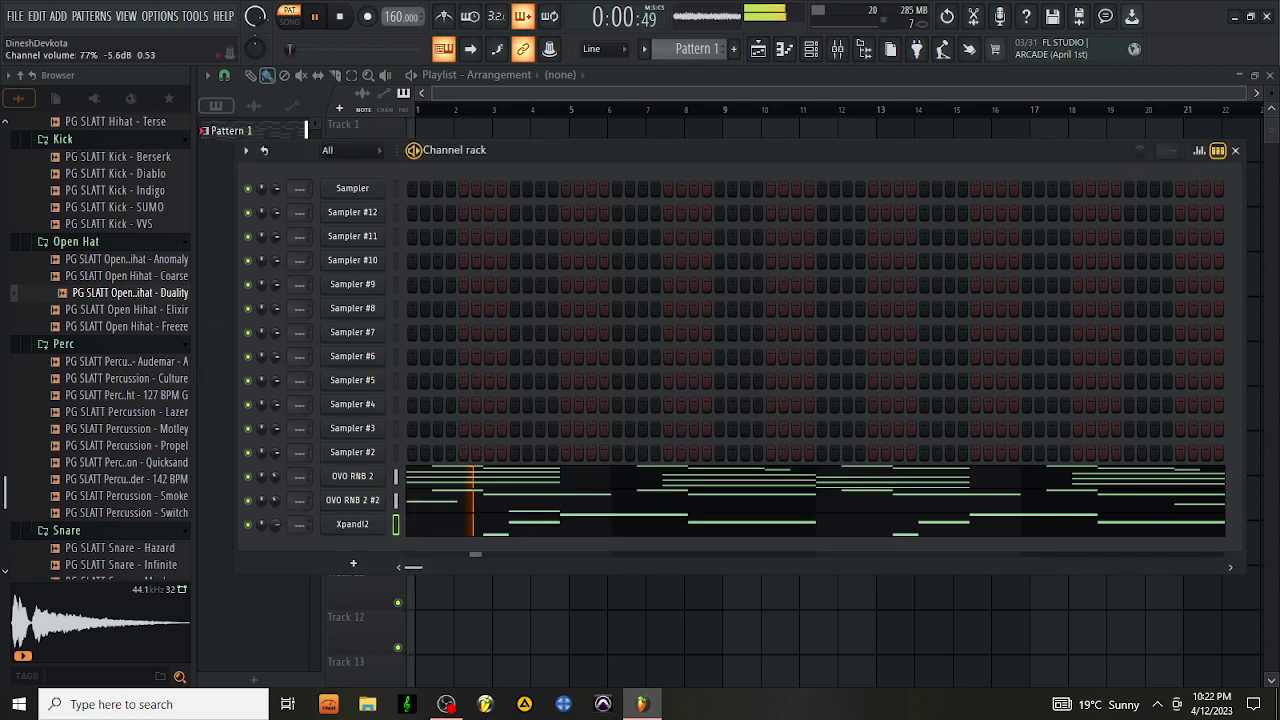
# Add an E5 note at the very start of bar 1 in the Xpand!2 melody and shorten it to match the shortest notes
pyautogui.click(405, 525)
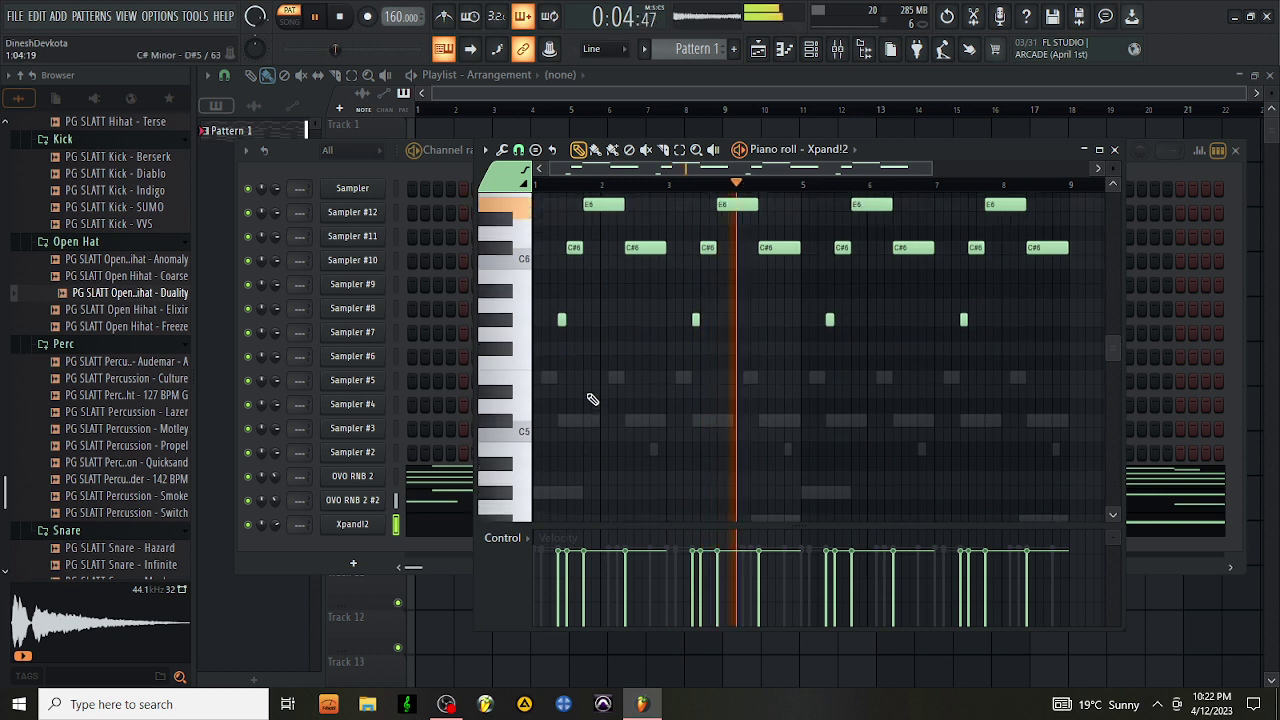
pyautogui.press('space')
pyautogui.click(545, 357)
pyautogui.moveTo(525, 357); pyautogui.dragTo(613, 453)
pyautogui.press('space')
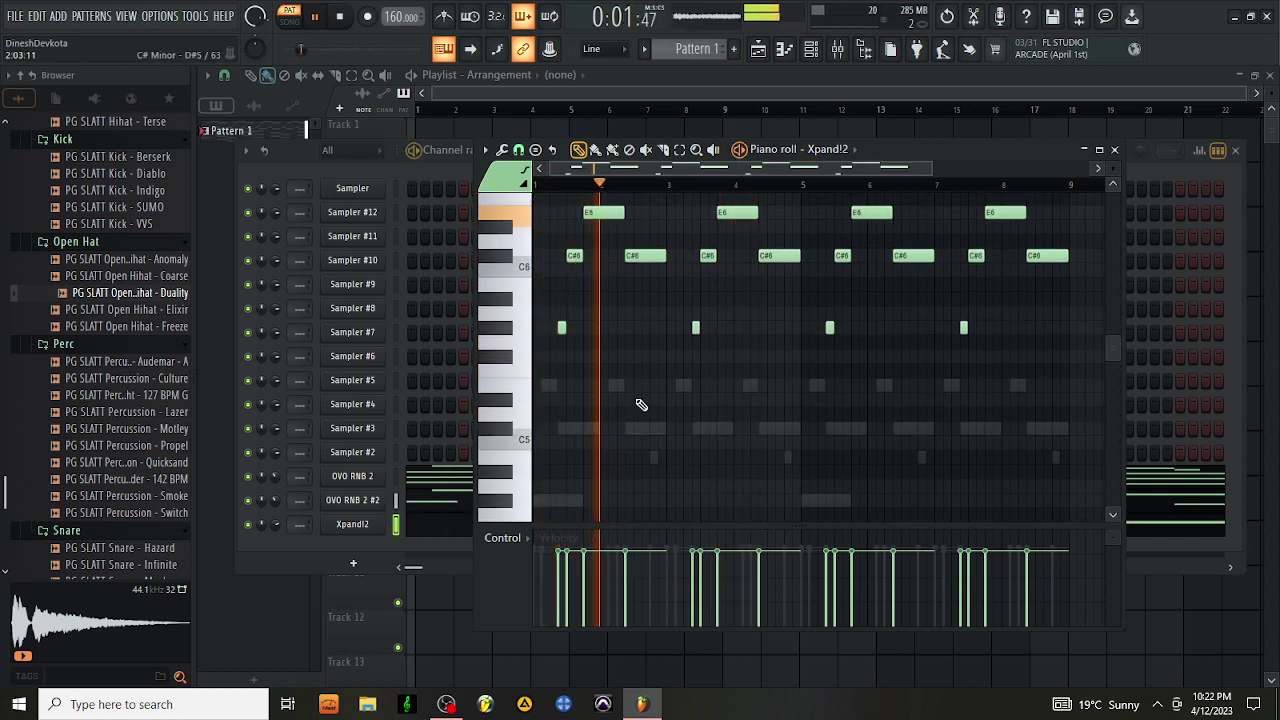
pyautogui.scroll(3, 605, 440)
pyautogui.press('space')
pyautogui.click(588, 343)
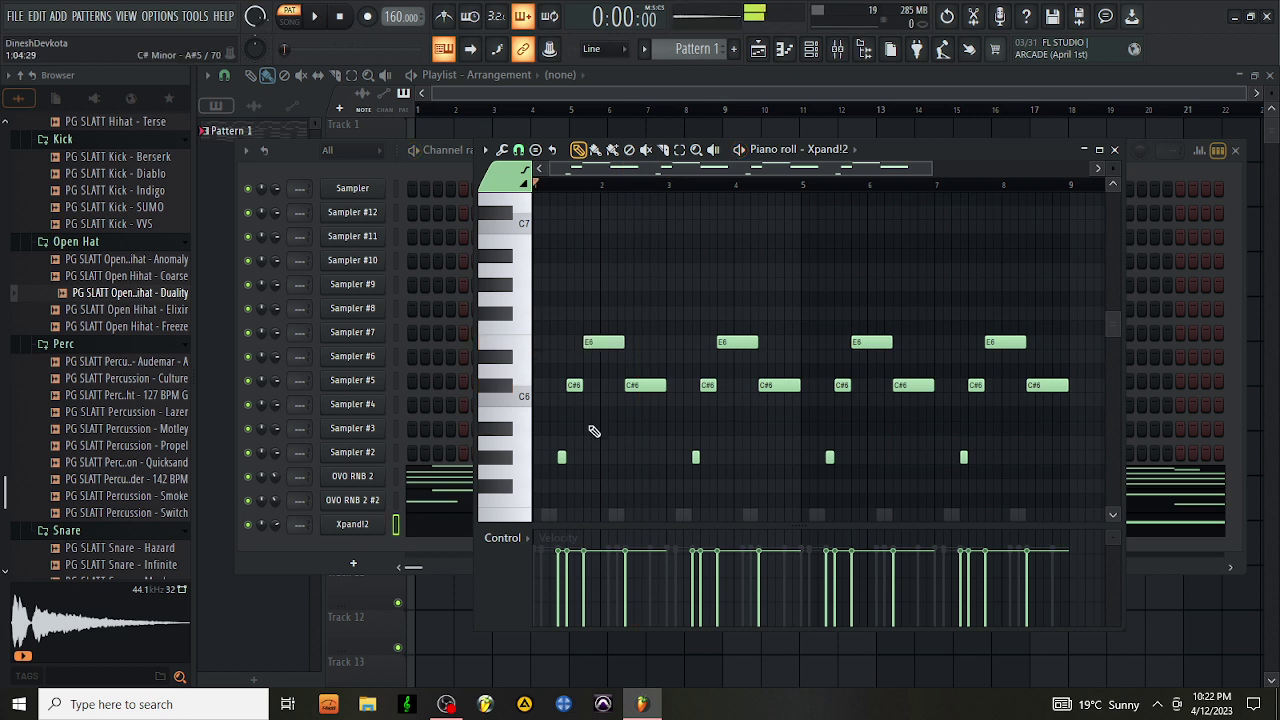
pyautogui.scroll(-2, 594, 429)
pyautogui.moveTo(596, 428); pyautogui.dragTo(522, 432)
pyautogui.press('space')
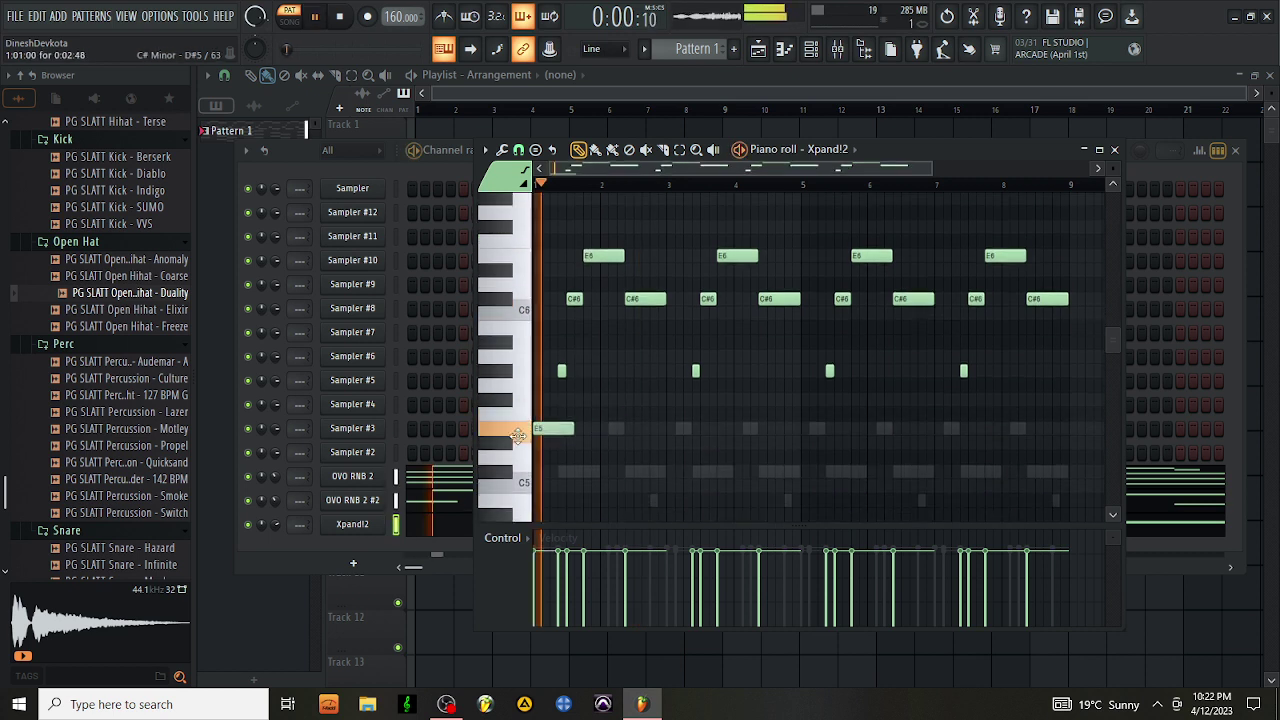
pyautogui.moveTo(571, 429); pyautogui.dragTo(540, 429)
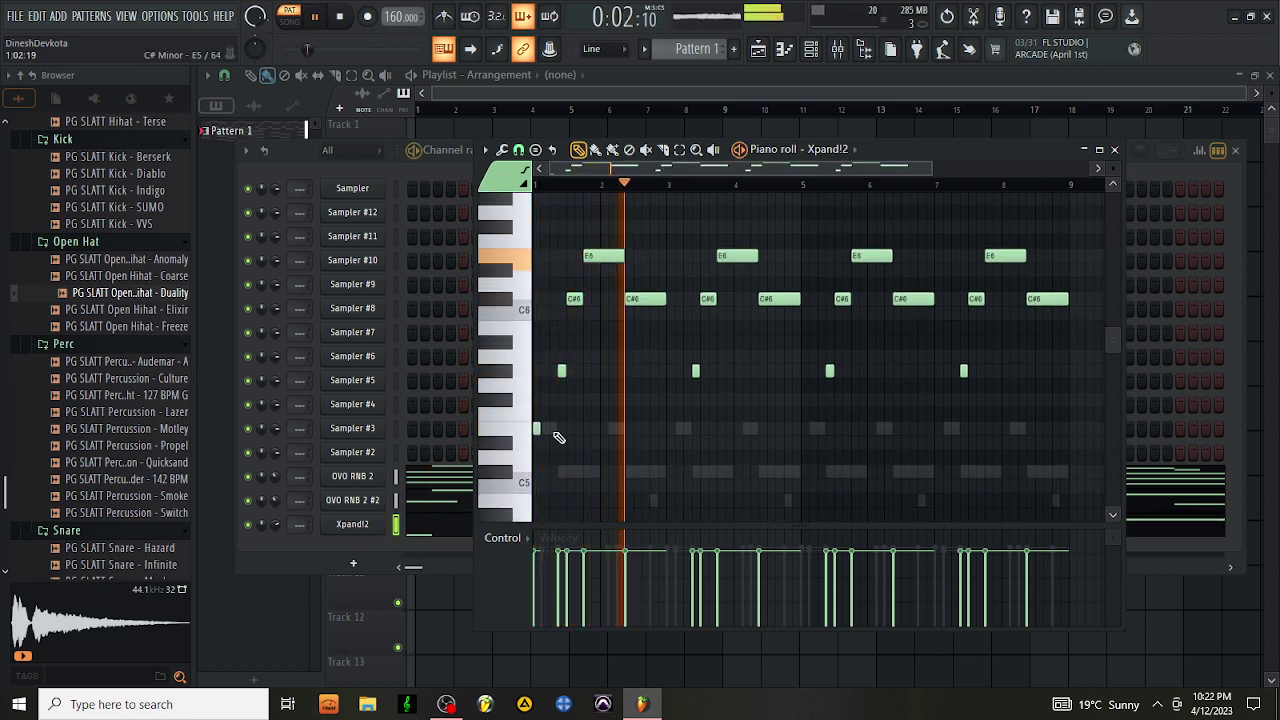
# Place a second short E5 directly after the first one in bar 1, removing any extra note beyond it
pyautogui.click(545, 429)
pyautogui.click(552, 429)
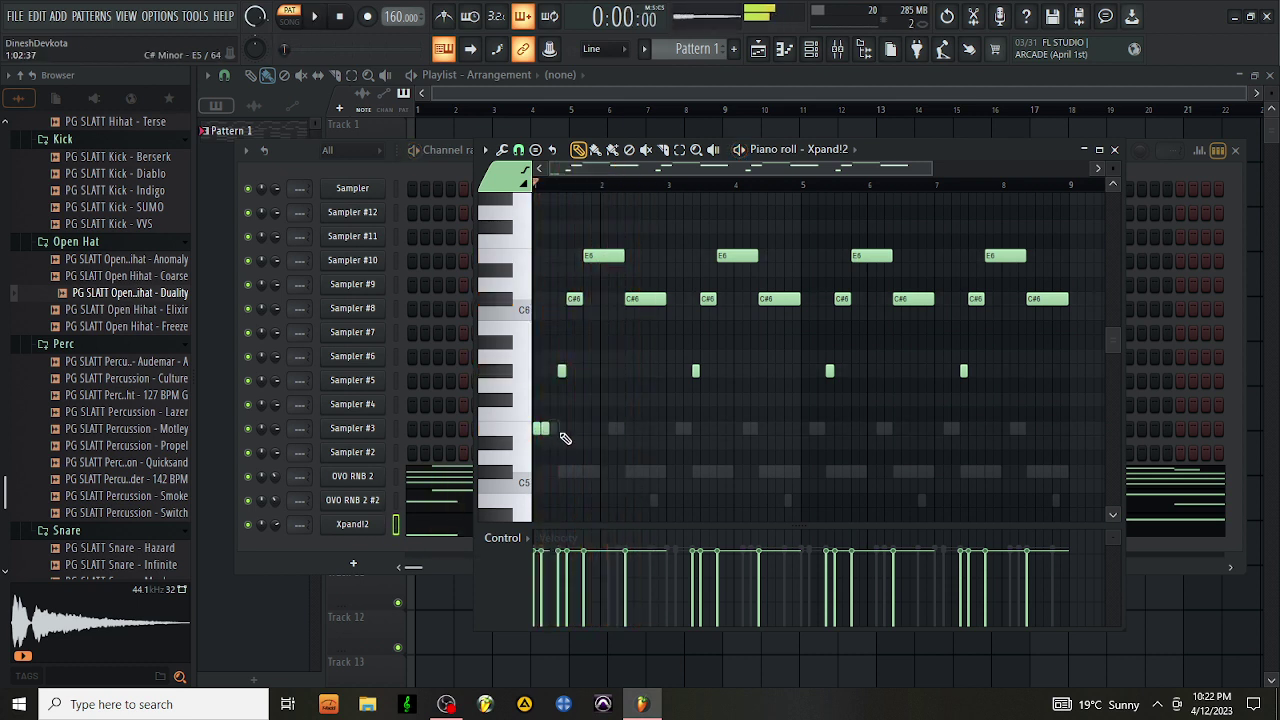
pyautogui.rightClick(552, 430)
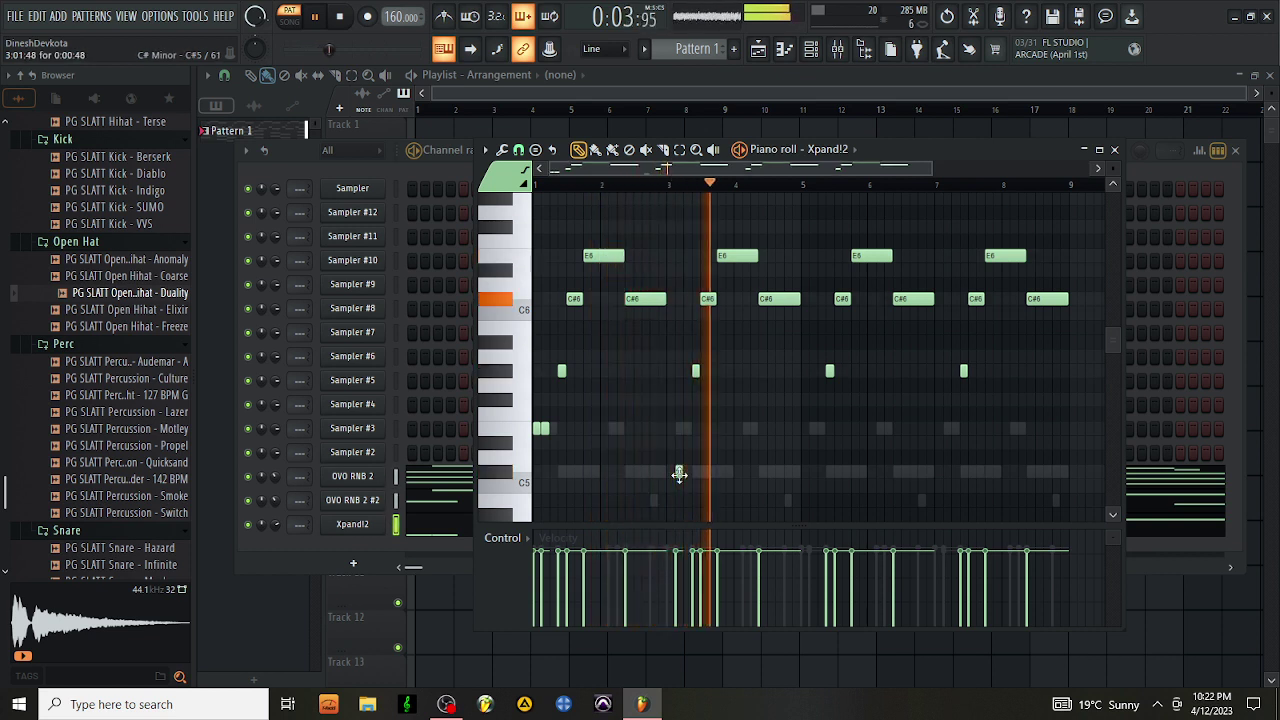
# Repeat the pair of short E5 notes at the start of bar 5 and close the Xpand!2 piano roll
pyautogui.click(805, 429)
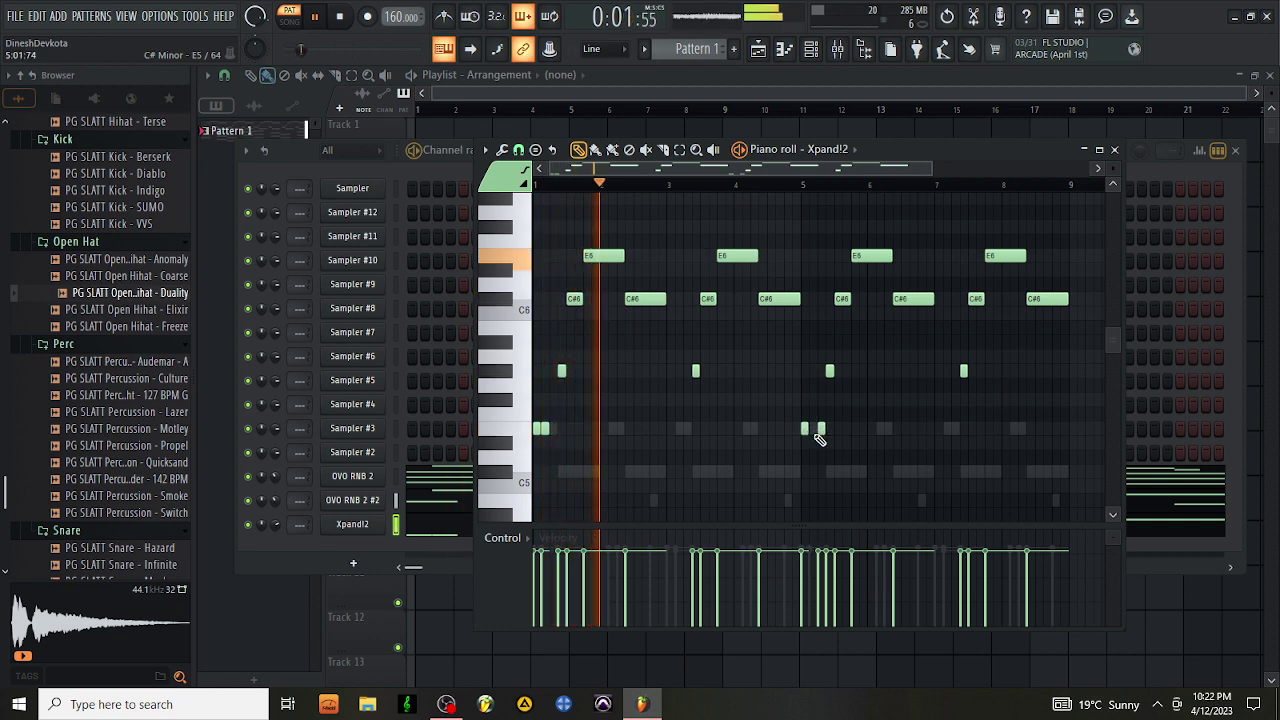
pyautogui.click(814, 428)
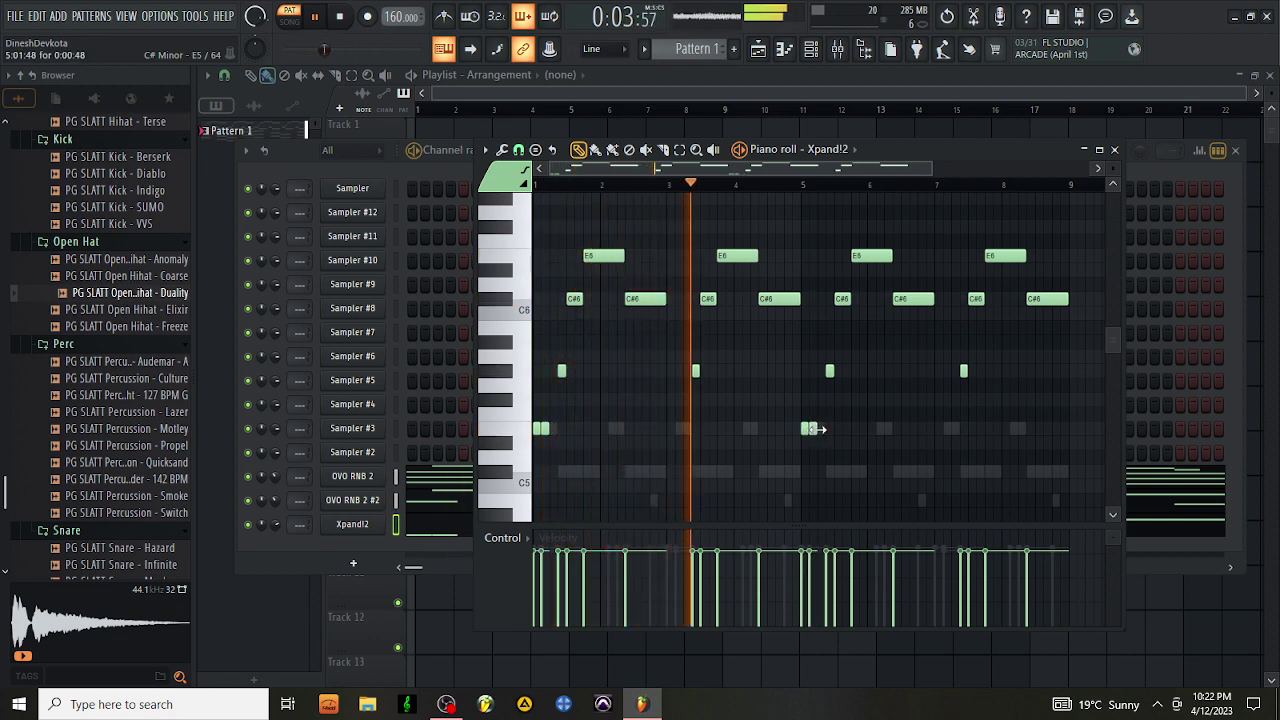
pyautogui.click(1114, 149)
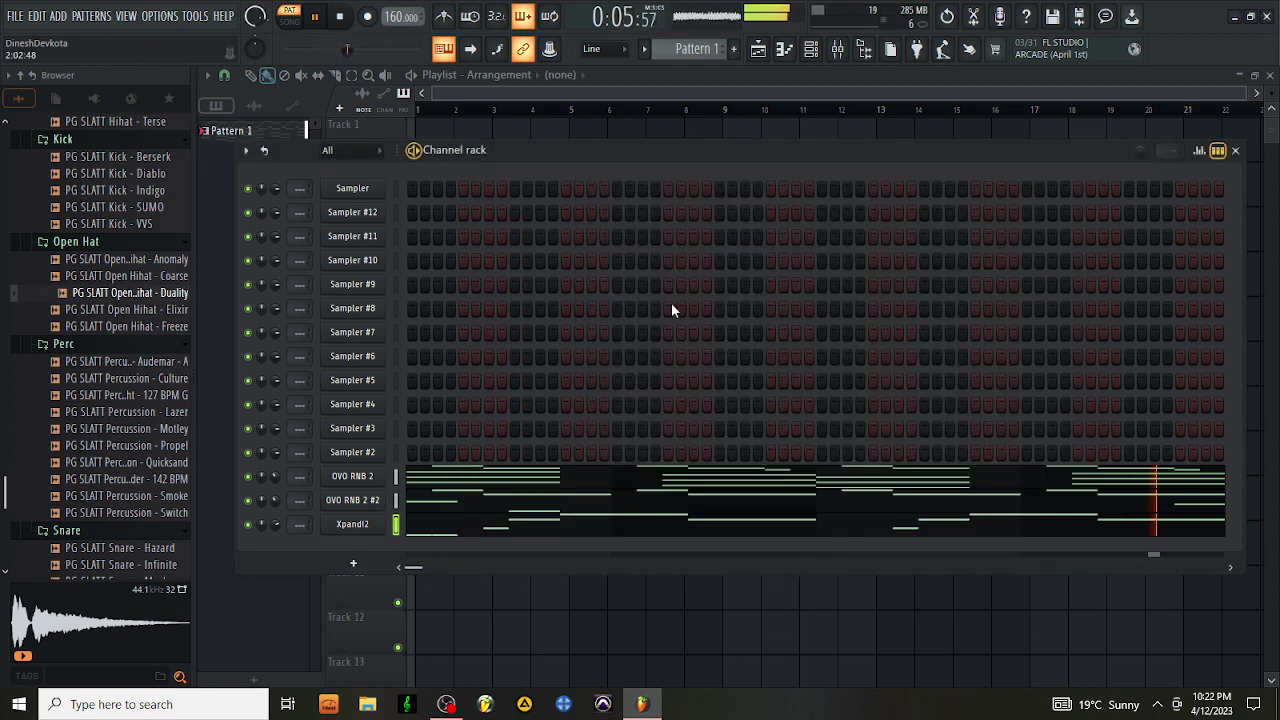
# Audition the OVO RNB 2 drumkit, guitar and key presets during playback, advancing to Key - Vintage Piano
pyautogui.click(366, 479)
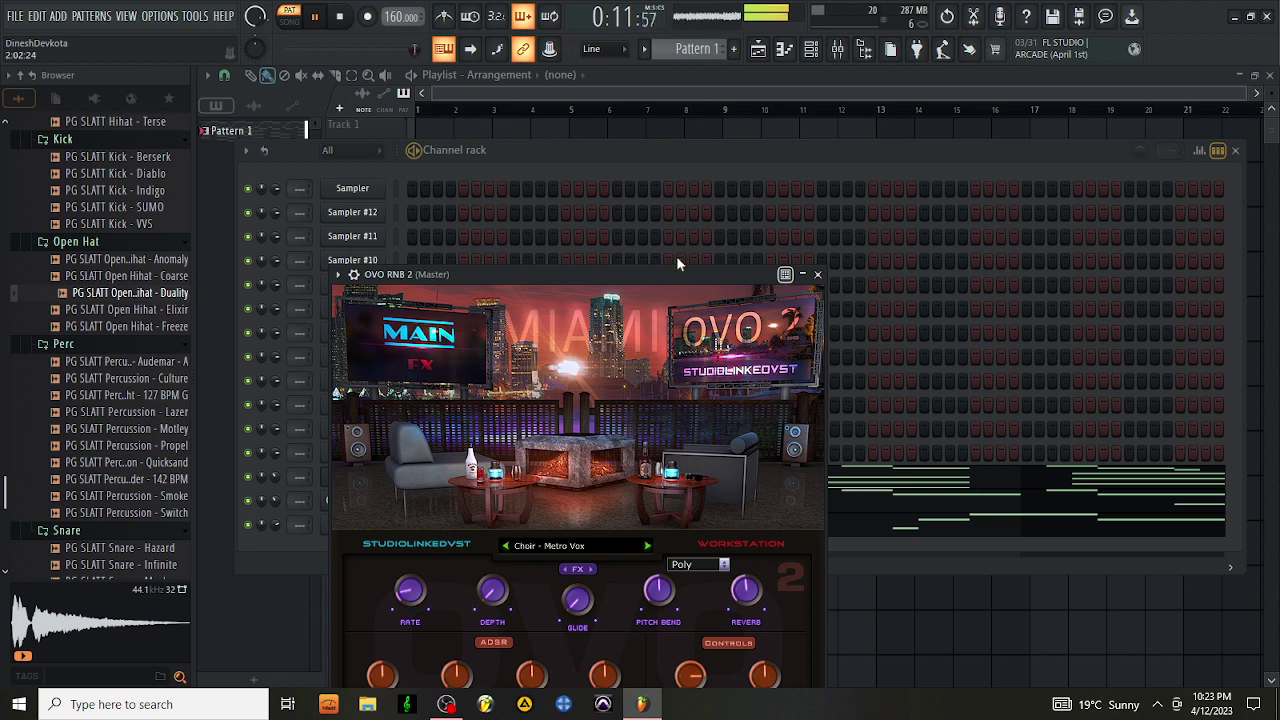
pyautogui.moveTo(676, 272); pyautogui.dragTo(681, 167)
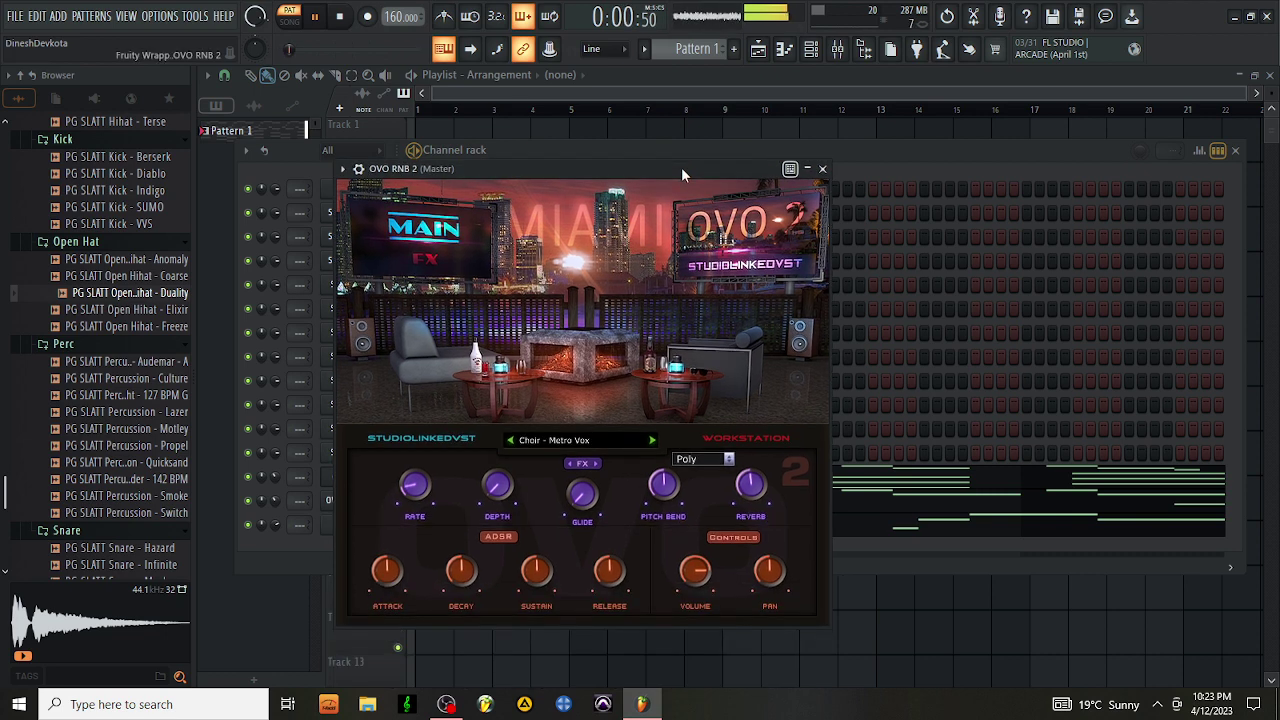
pyautogui.click(653, 439)
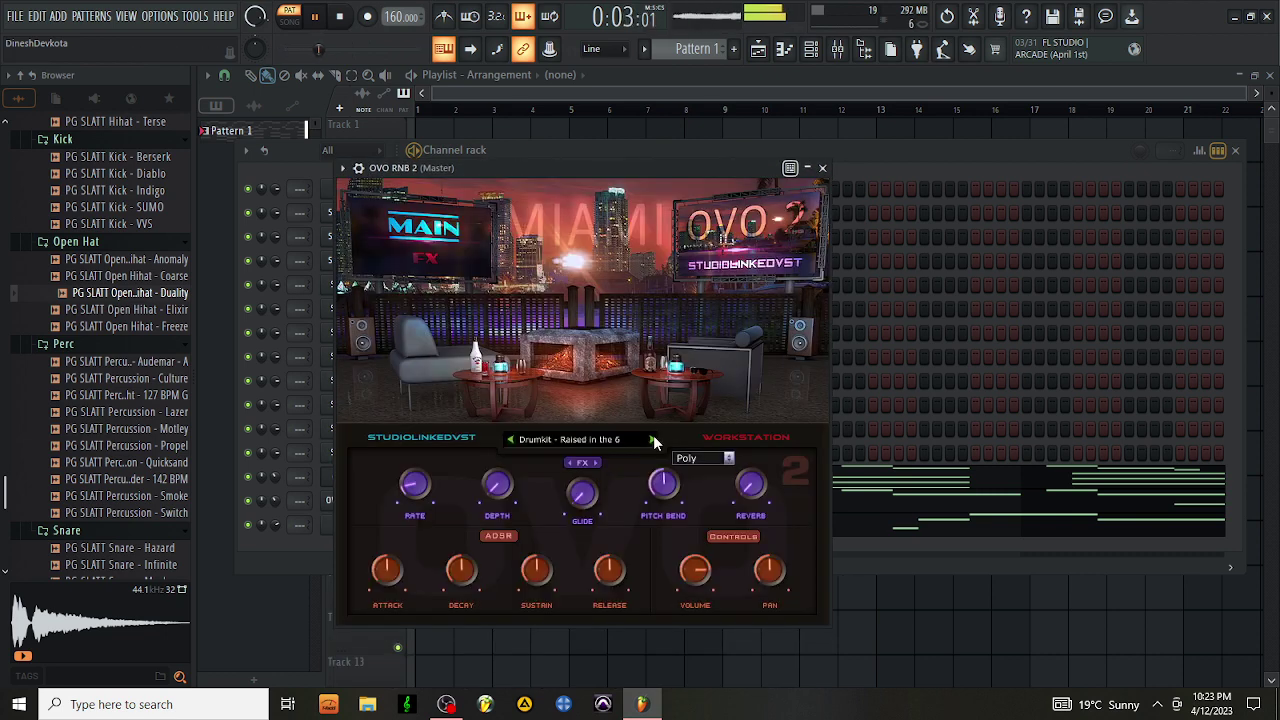
pyautogui.click(653, 440)
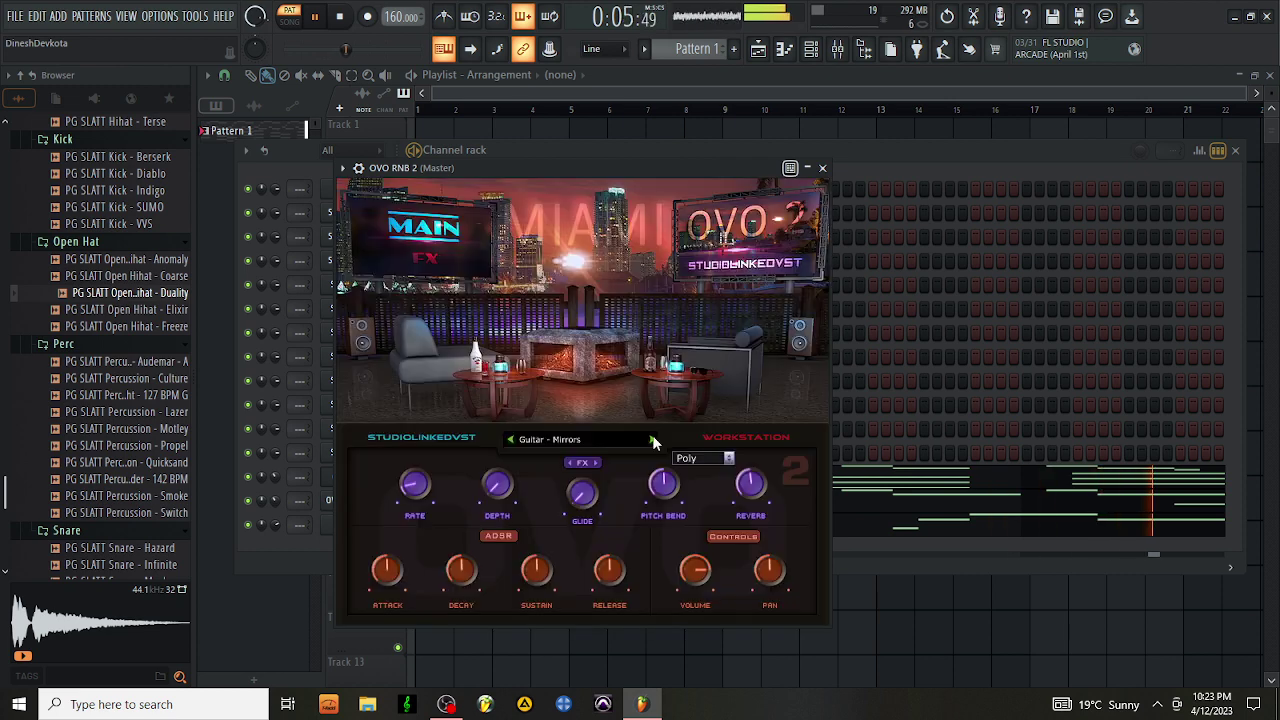
pyautogui.click(653, 440)
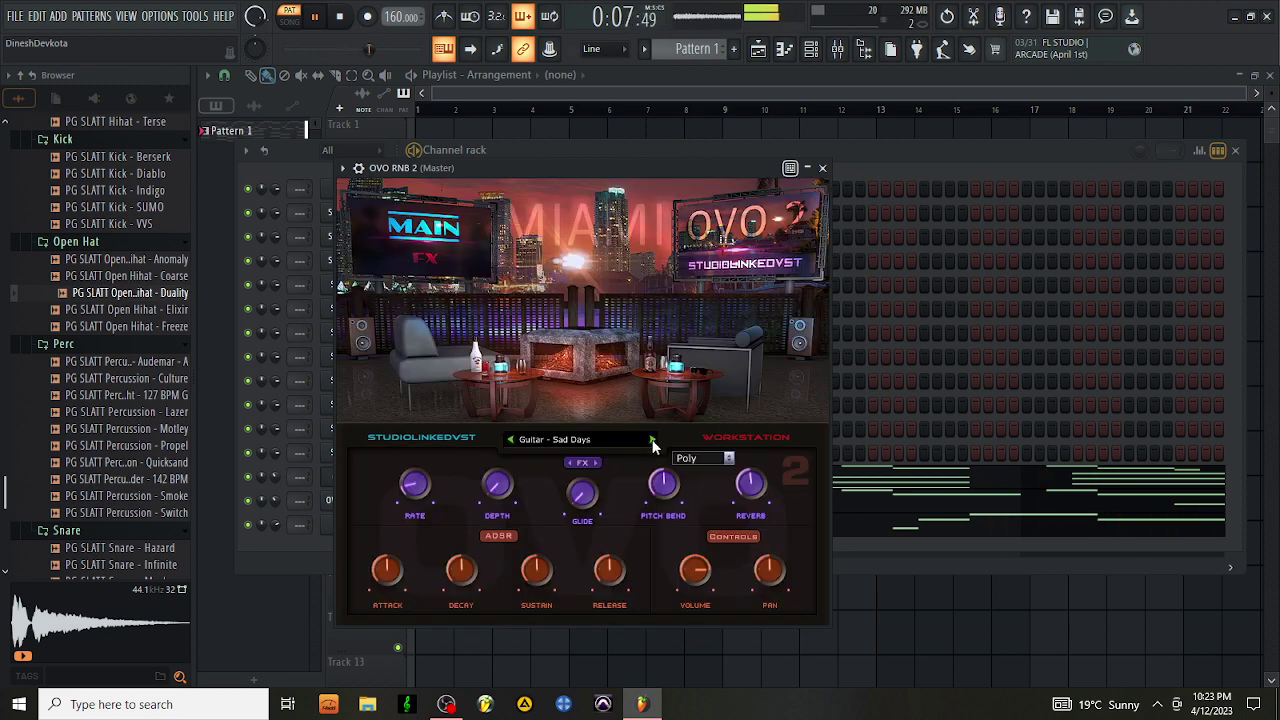
pyautogui.click(653, 440)
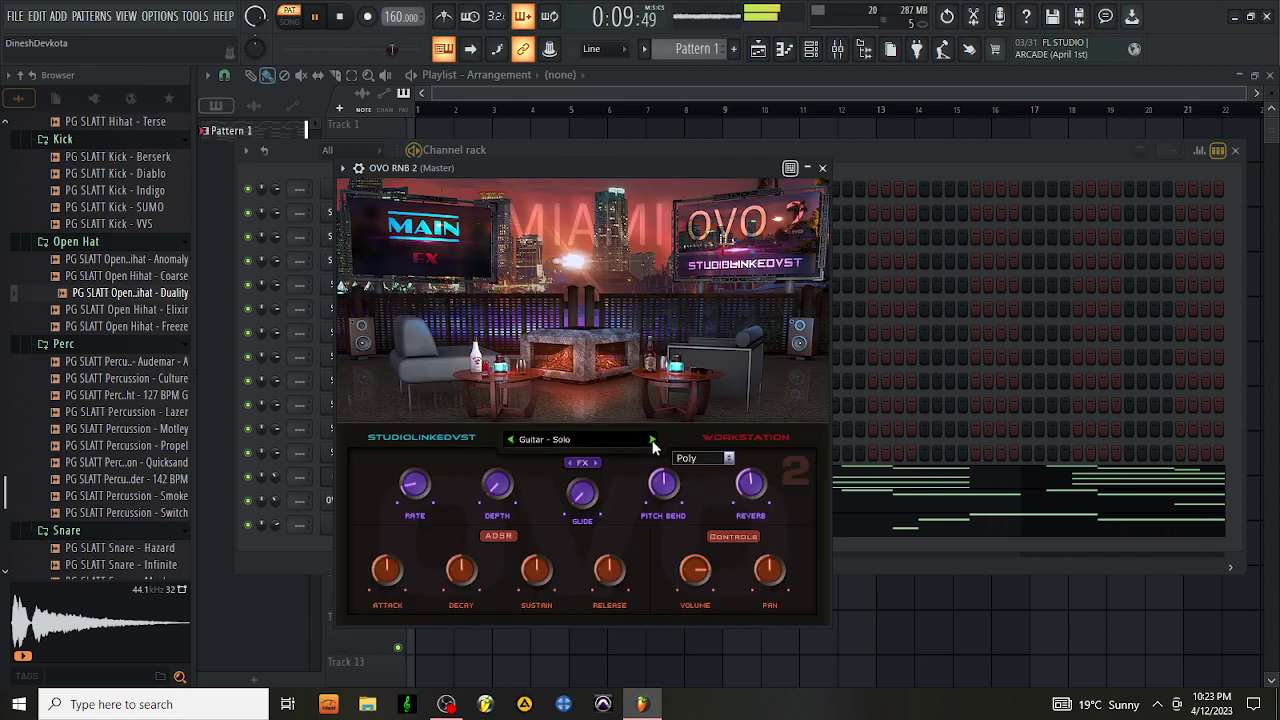
pyautogui.click(653, 440)
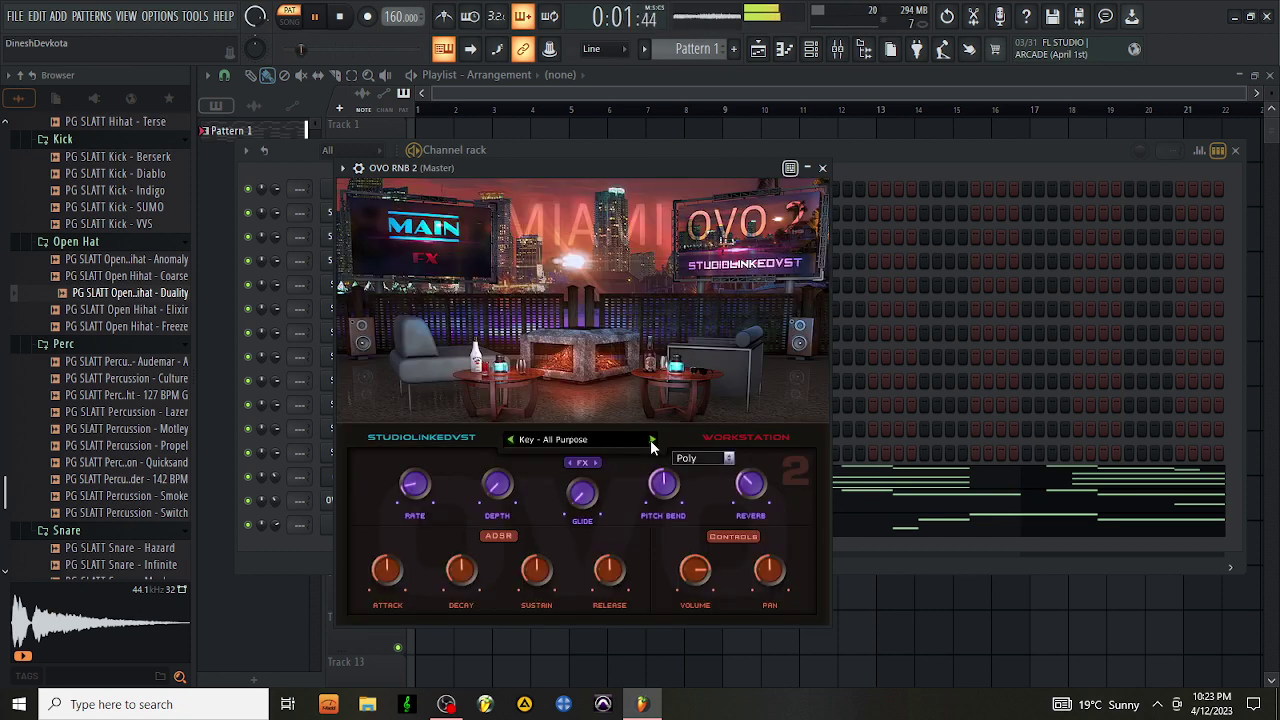
pyautogui.click(653, 440)
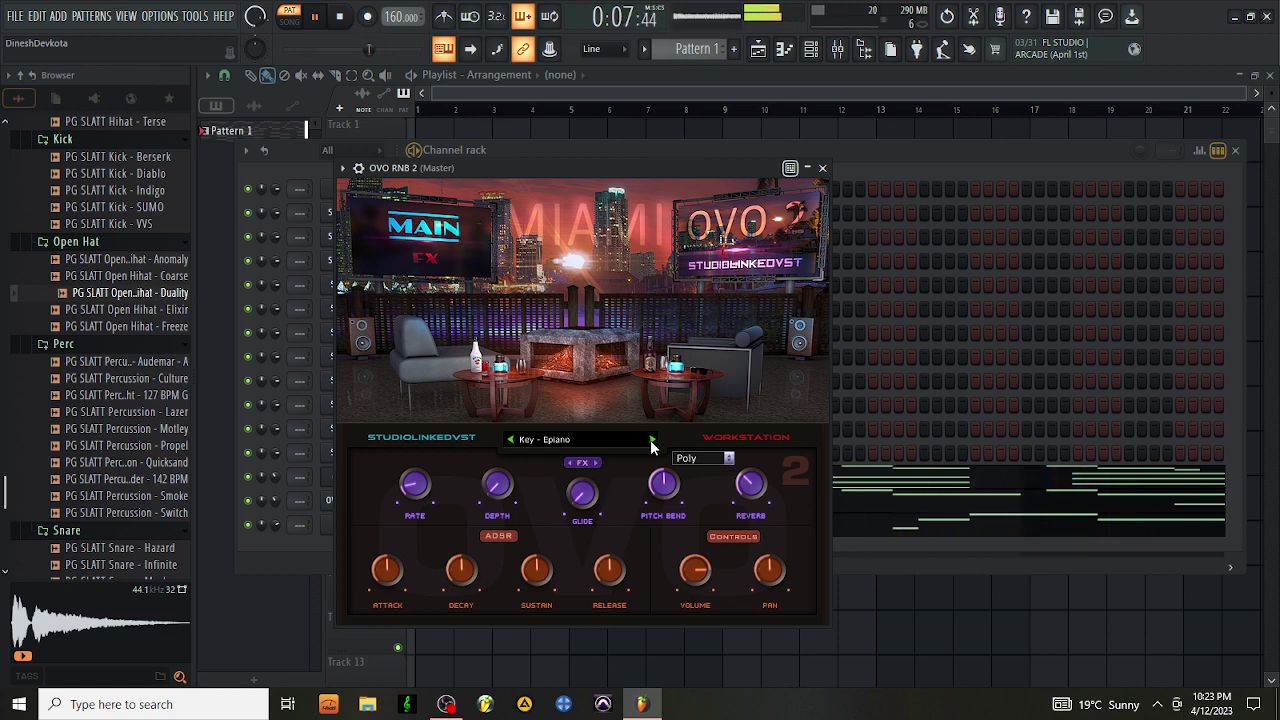
pyautogui.click(653, 440)
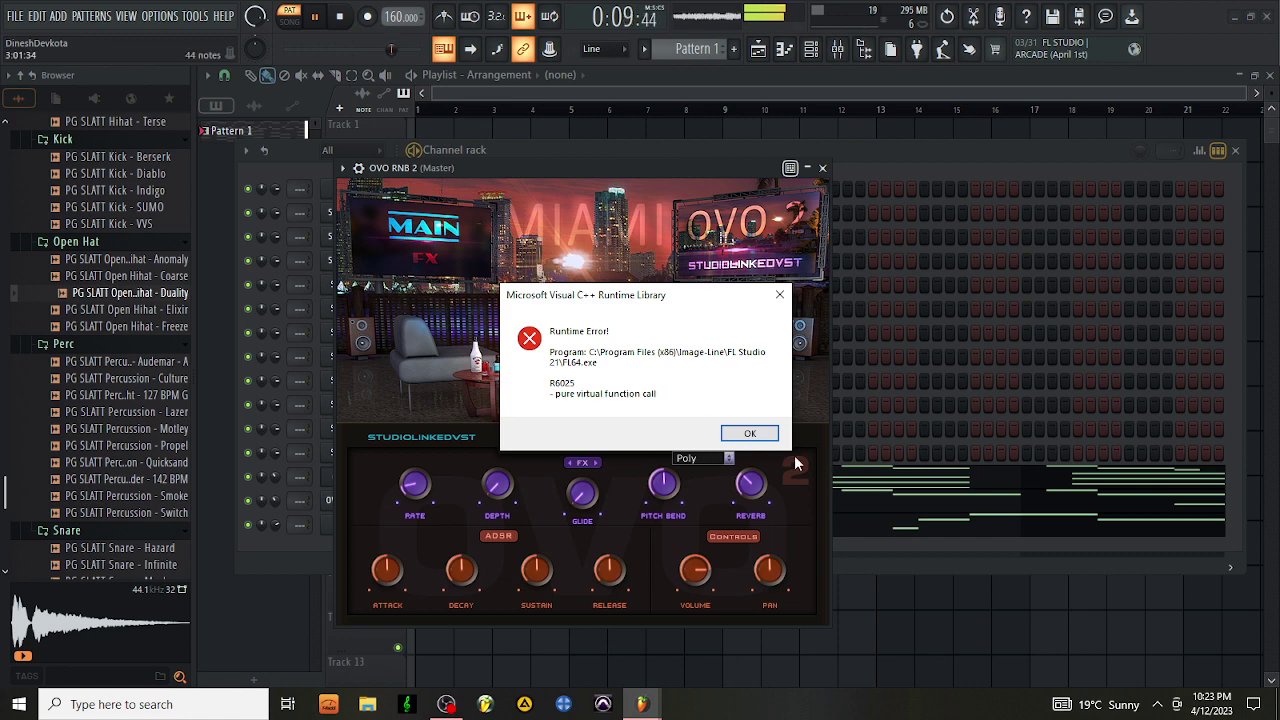
# Close the crashed program and revert the project to its last backup, choosing to do nothing about the missing data folder
pyautogui.click(749, 433)
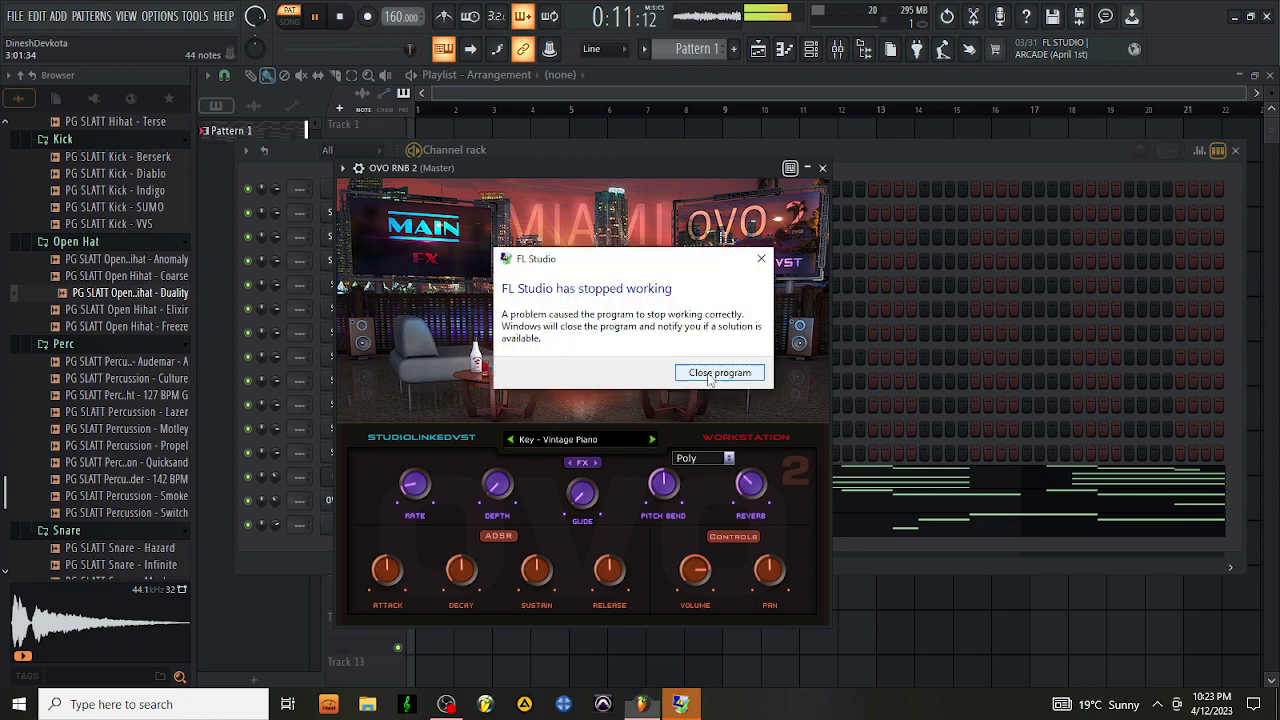
pyautogui.click(720, 376)
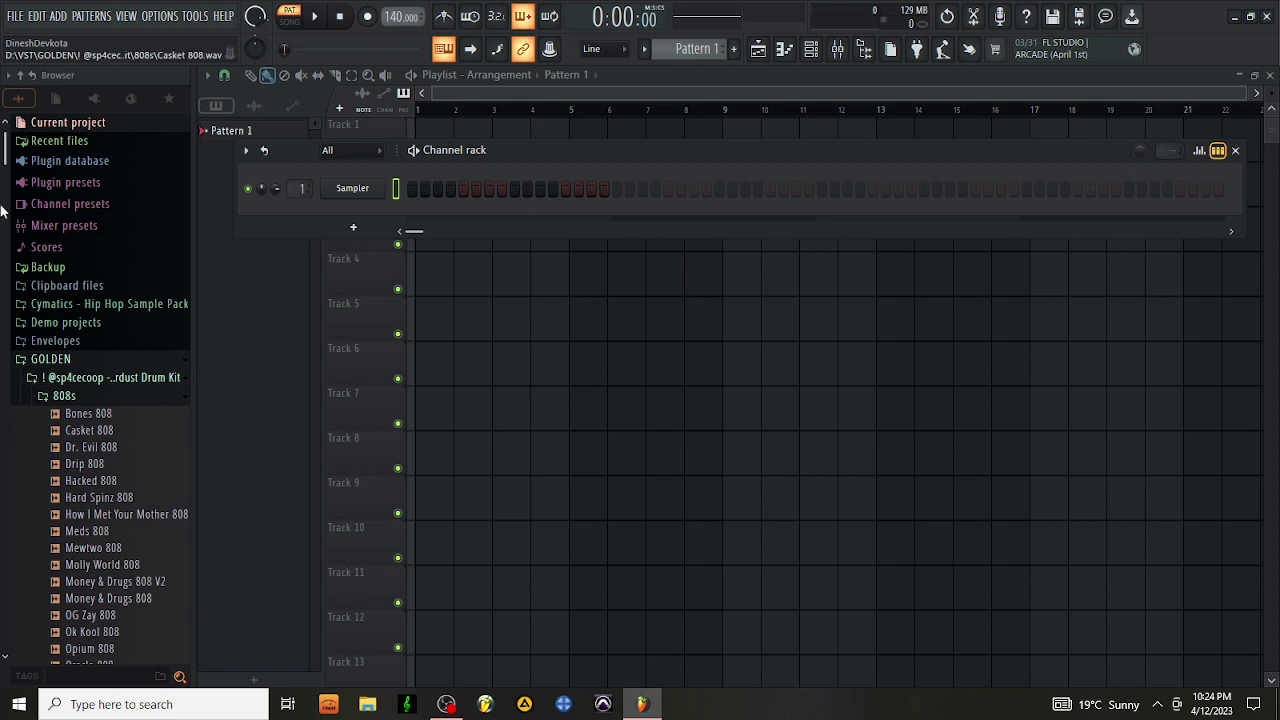
pyautogui.click(15, 16)
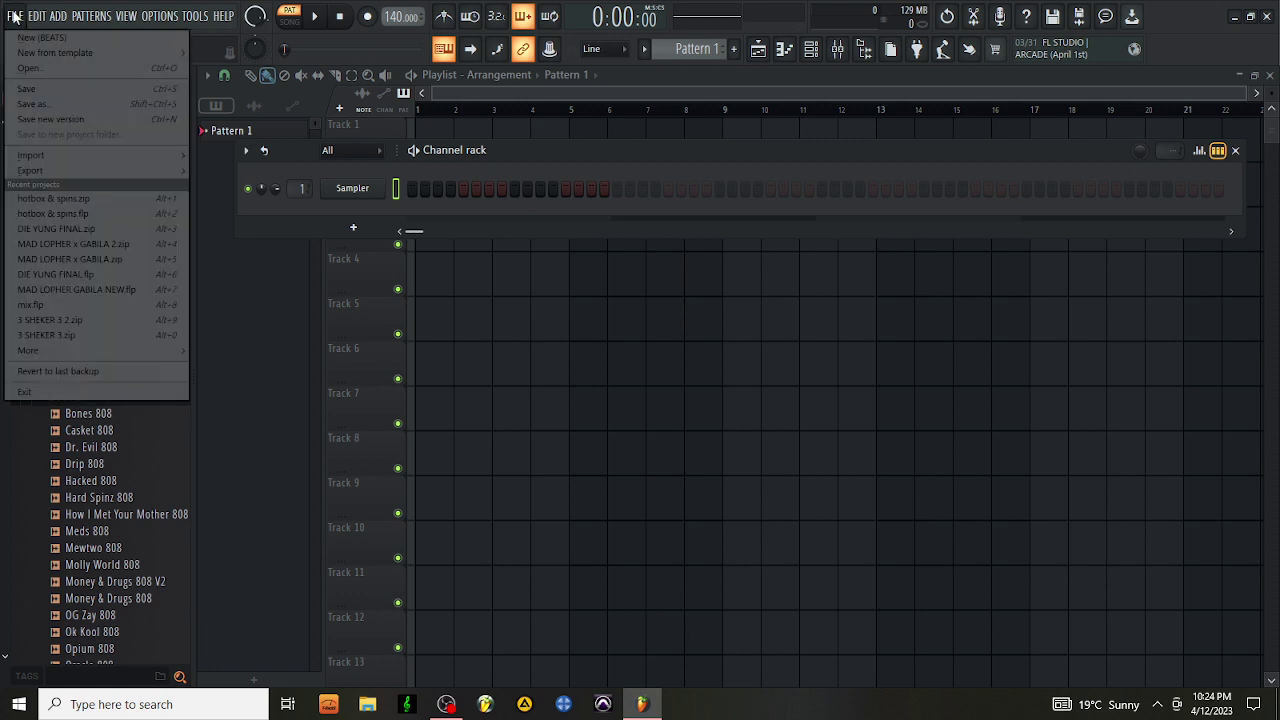
pyautogui.click(64, 368)
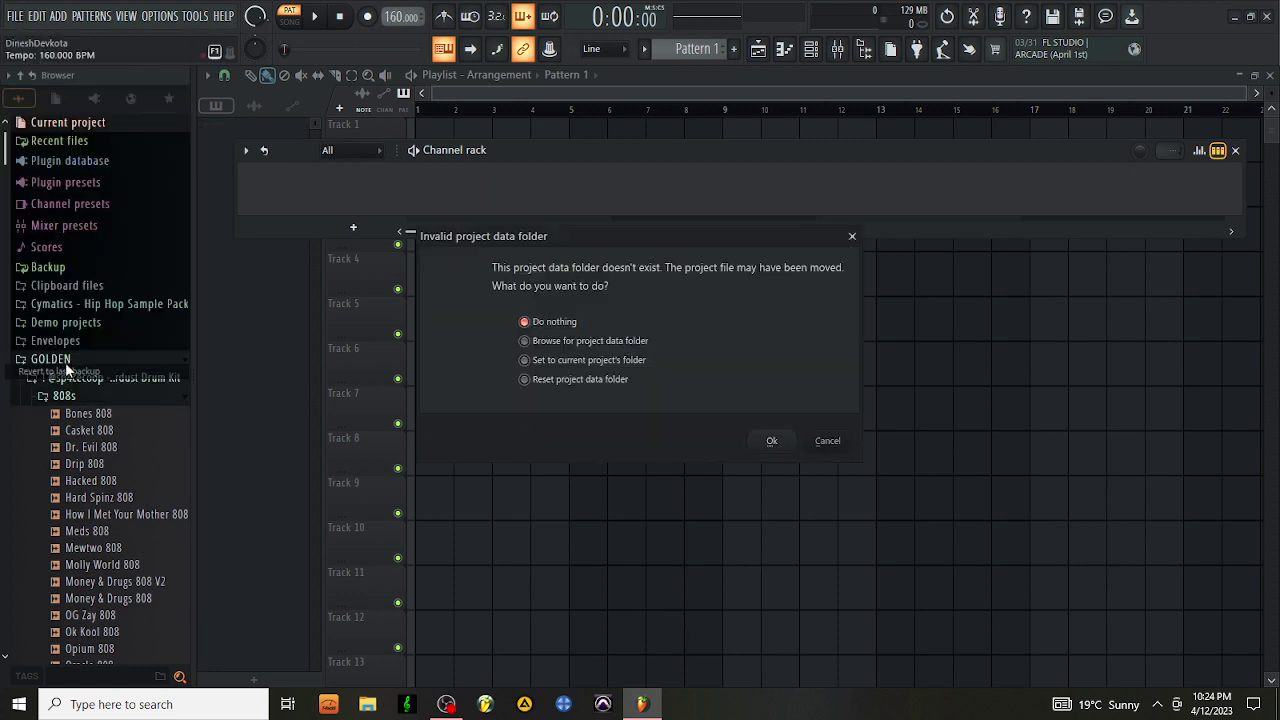
pyautogui.click(772, 443)
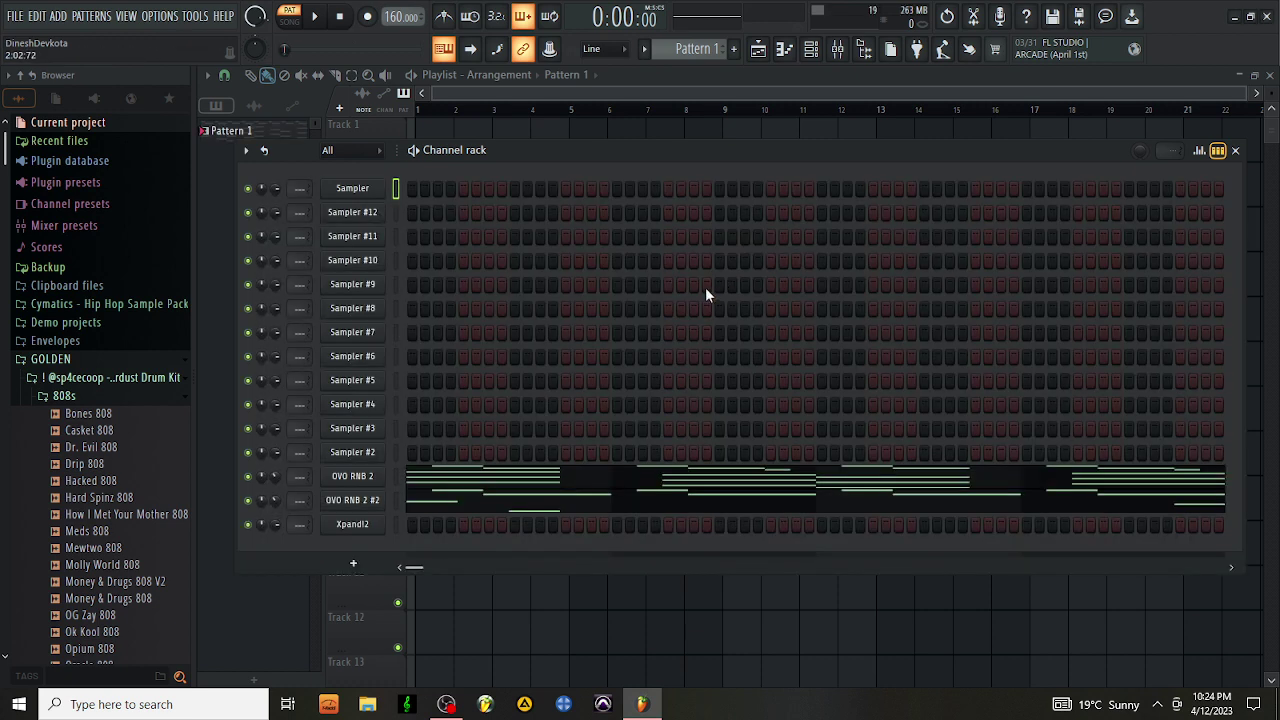
# Play the pattern and audition the OVO RNB 2 #2 presets from Brass - Boi Wonda through the choir sounds to Guitar - Dark Rnb 2
pyautogui.press('space')
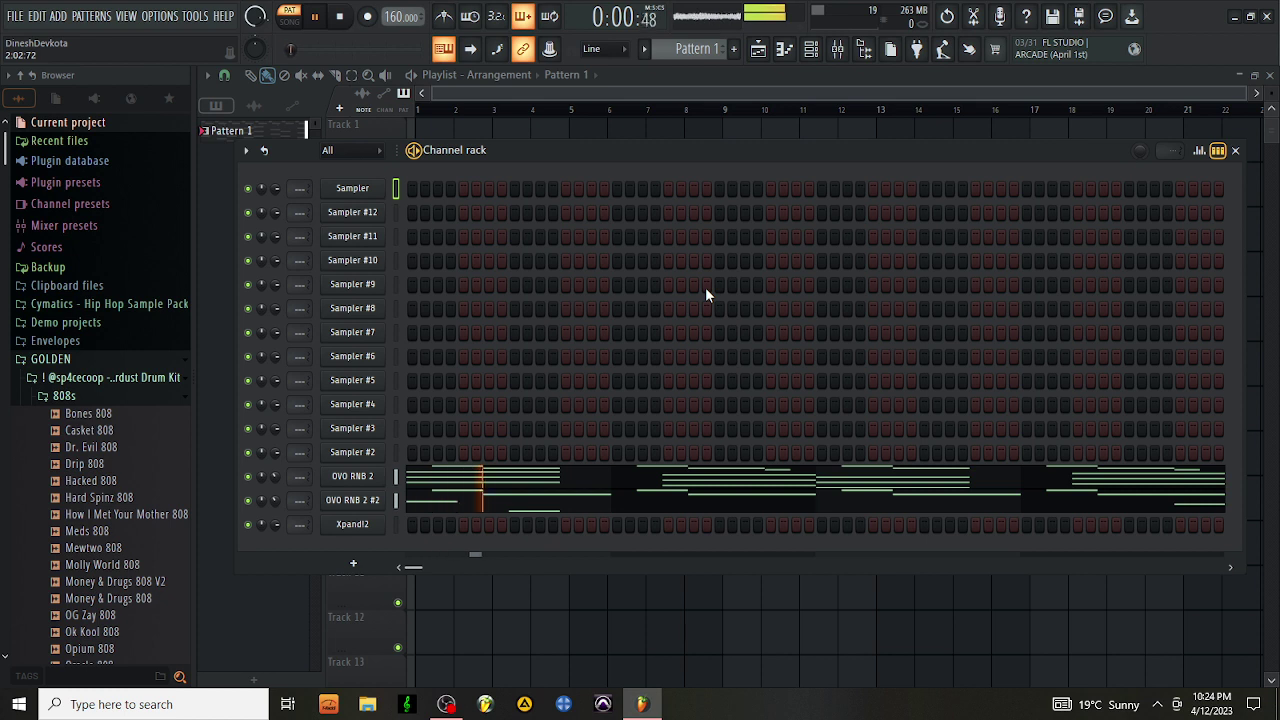
pyautogui.click(375, 508)
pyautogui.rightClick(375, 508)
pyautogui.click(368, 515)
pyautogui.click(373, 508)
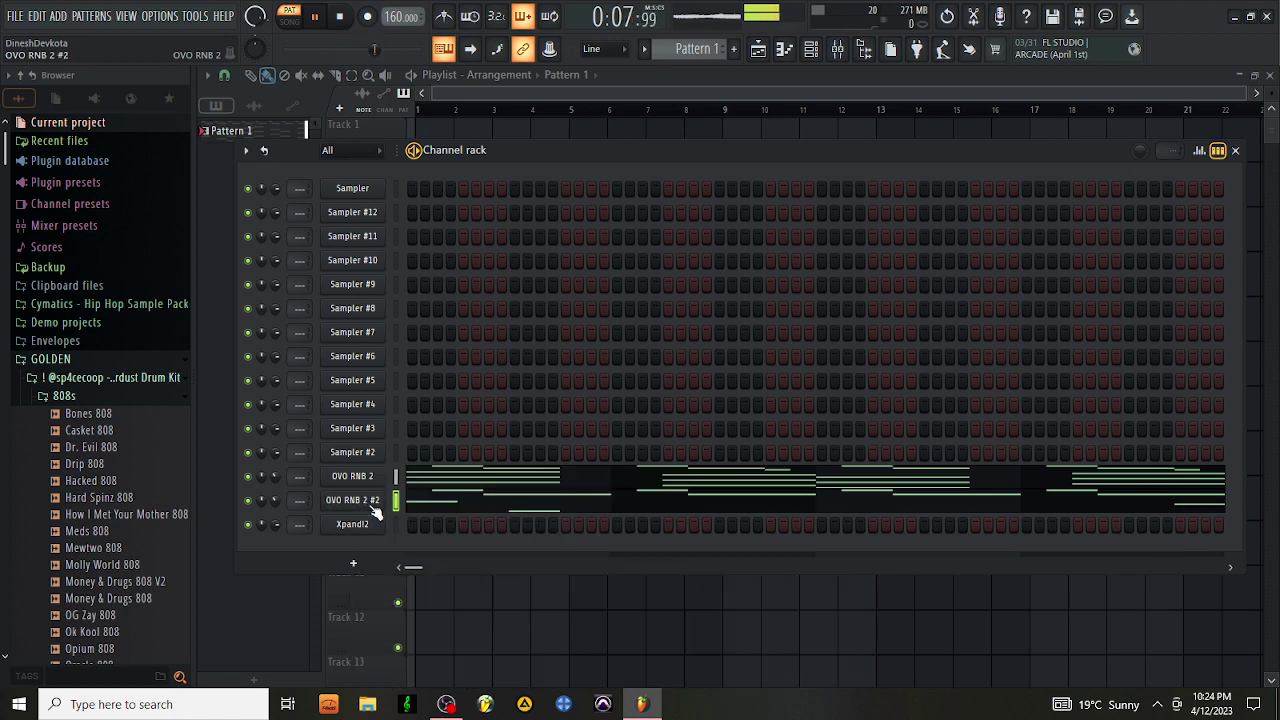
pyautogui.click(371, 505)
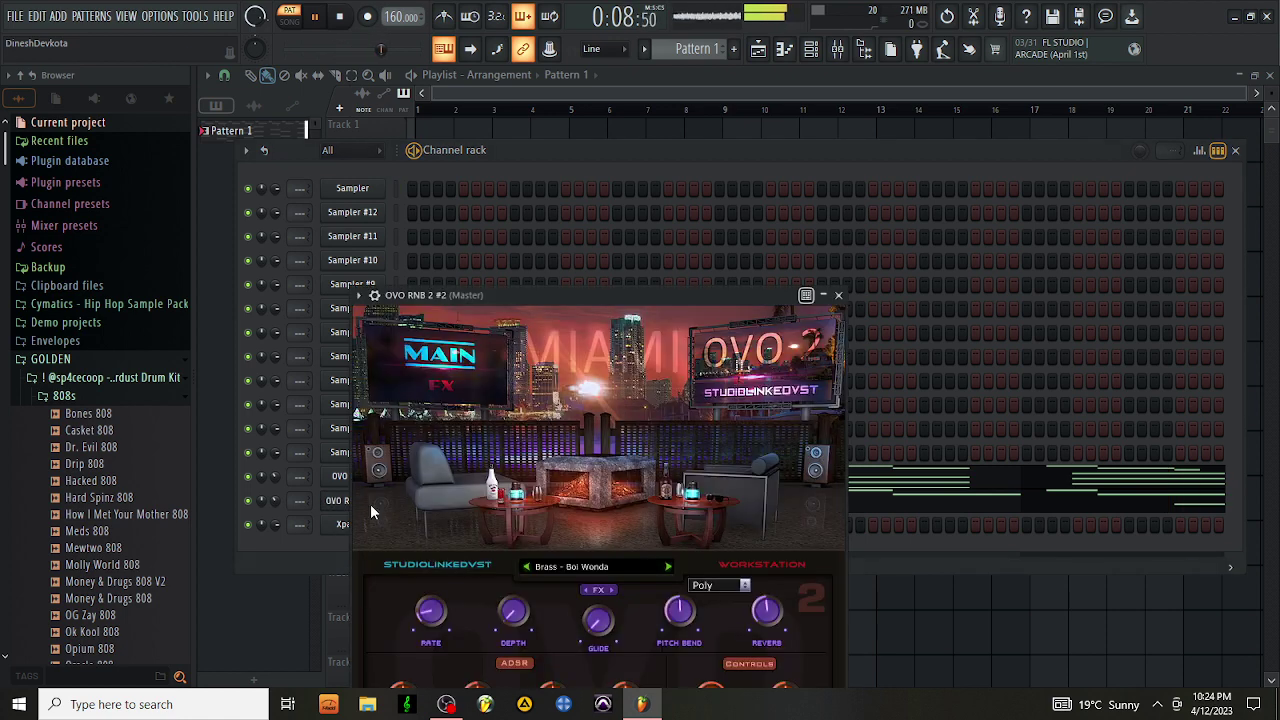
pyautogui.click(667, 567)
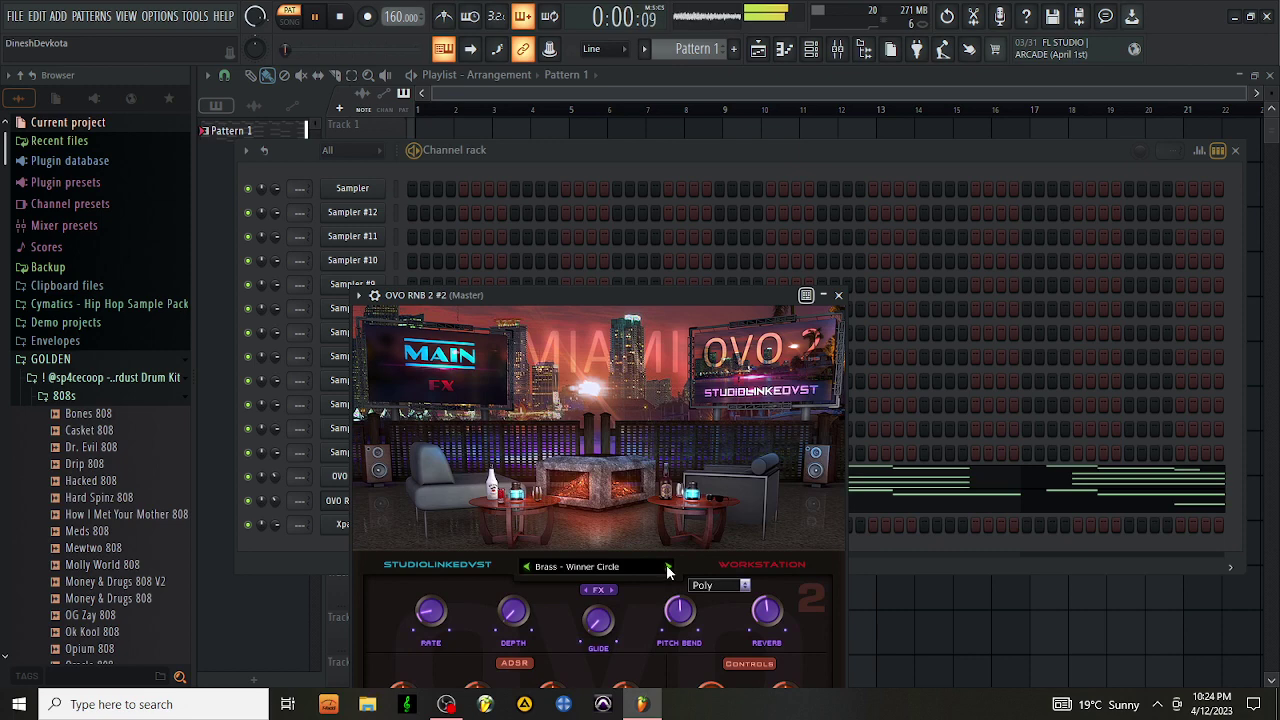
pyautogui.click(667, 567)
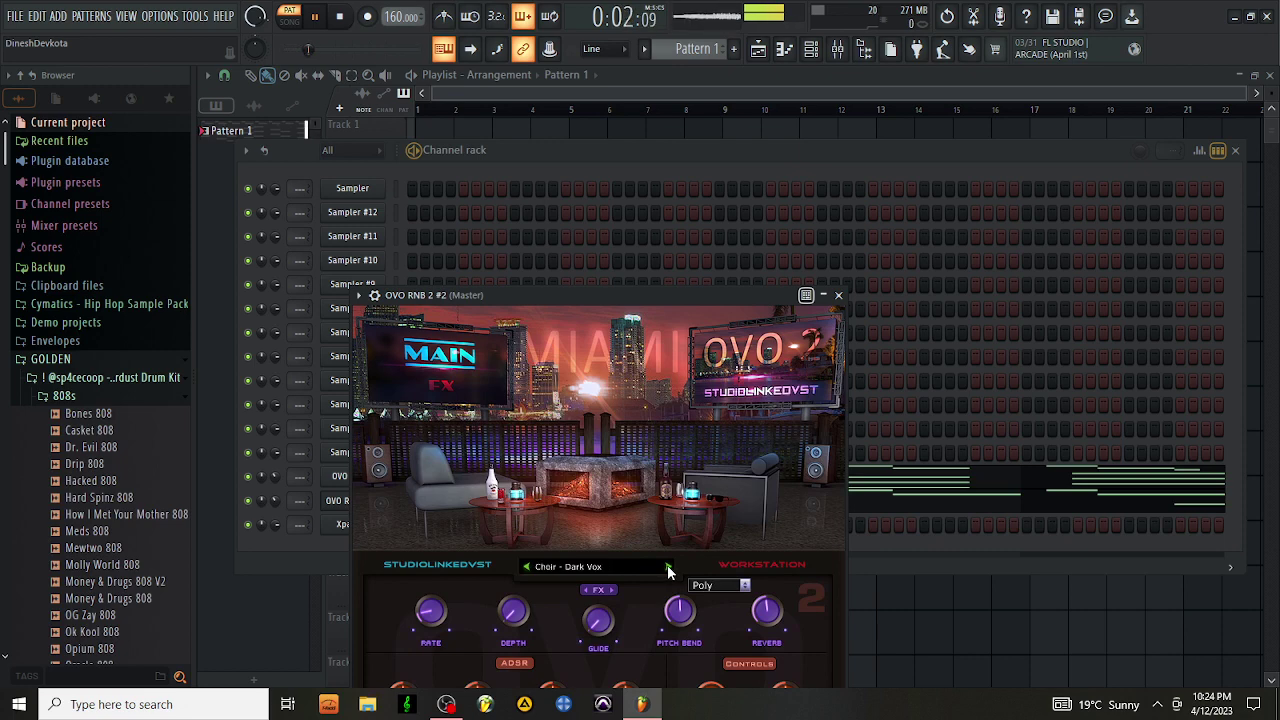
pyautogui.click(667, 567)
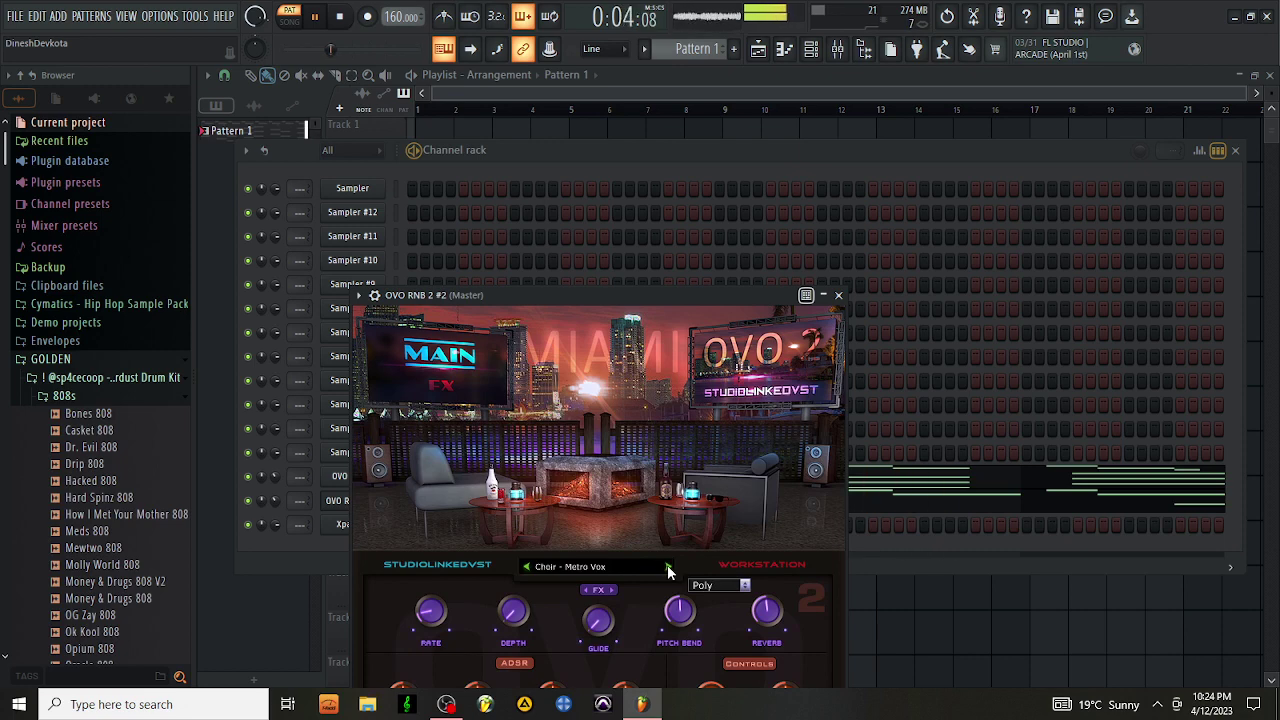
pyautogui.click(667, 567)
# Load Lead - Analog Moog in OVO RNB 2 #2, step through the lead presets to Lead - Talkin, and close the plugin
pyautogui.click(580, 567)
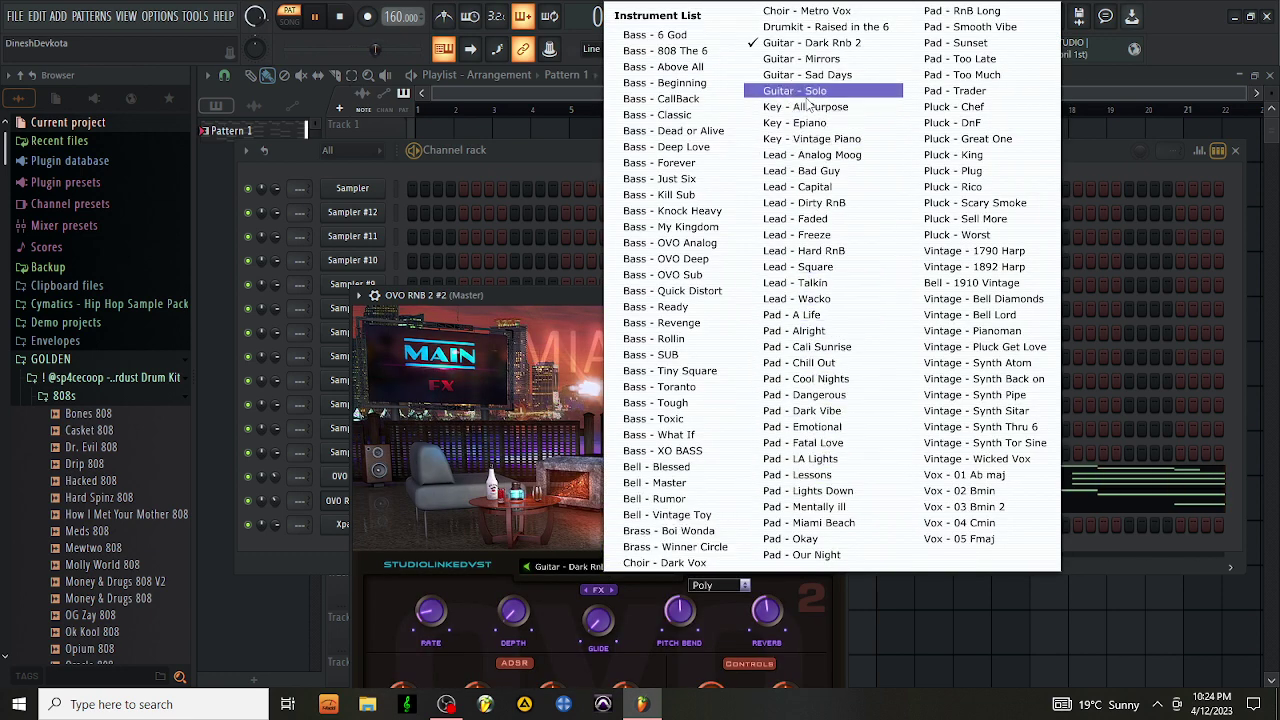
pyautogui.click(803, 153)
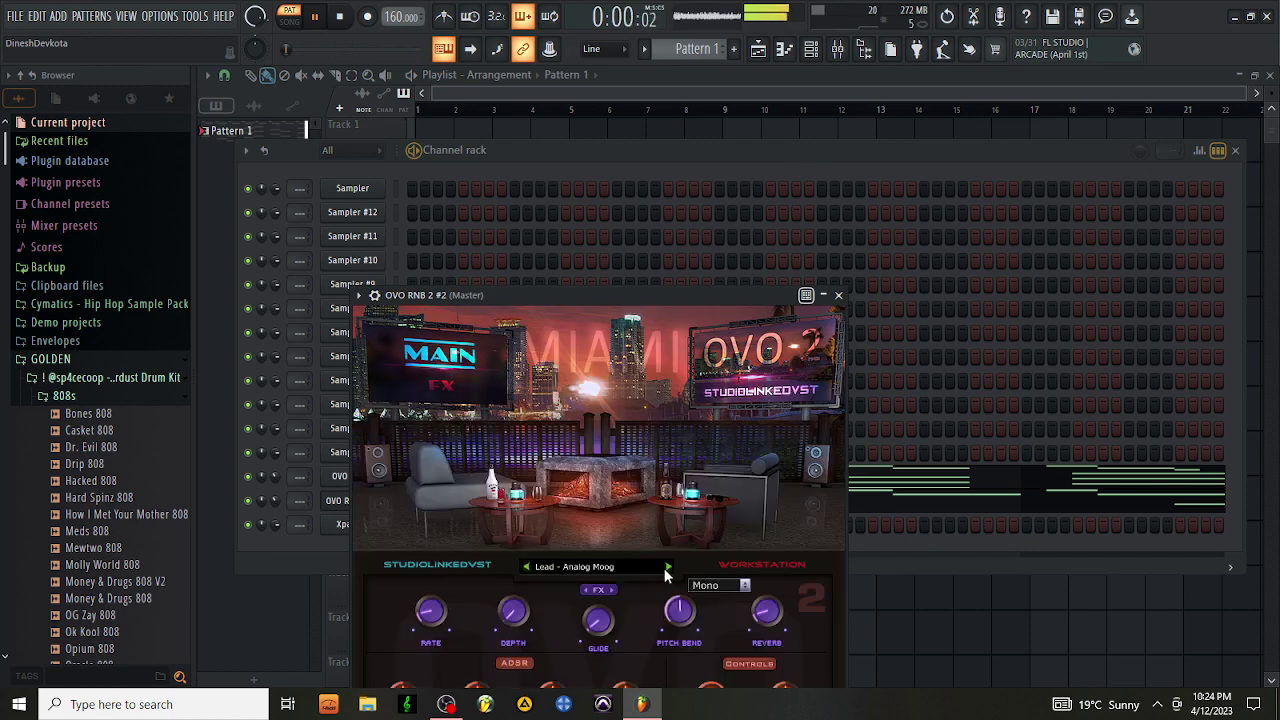
pyautogui.click(667, 568)
pyautogui.click(667, 568)
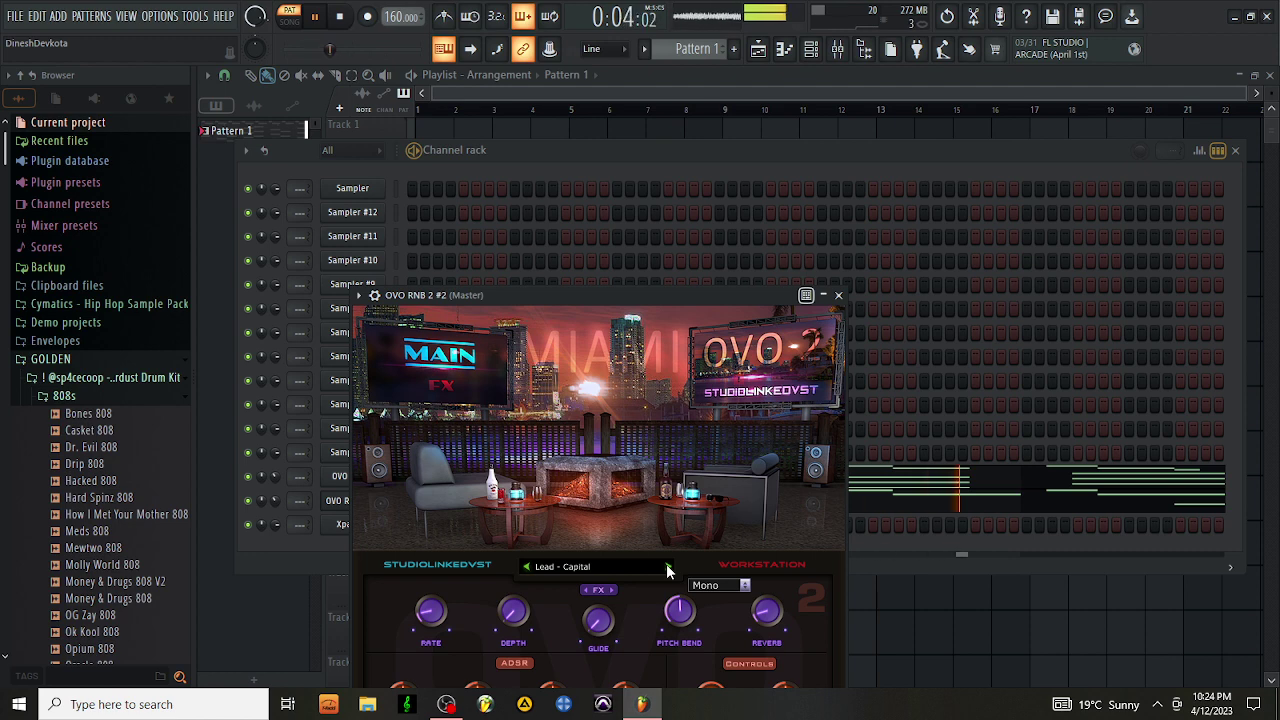
pyautogui.click(667, 567)
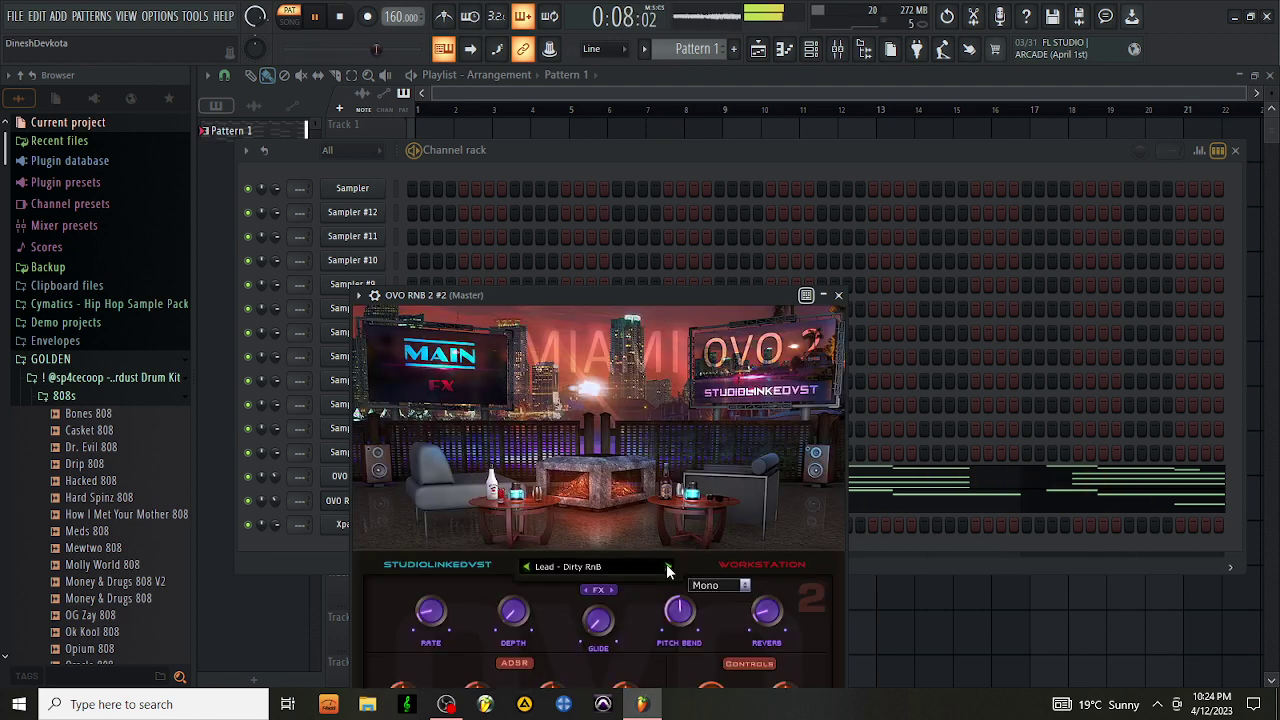
pyautogui.click(667, 567)
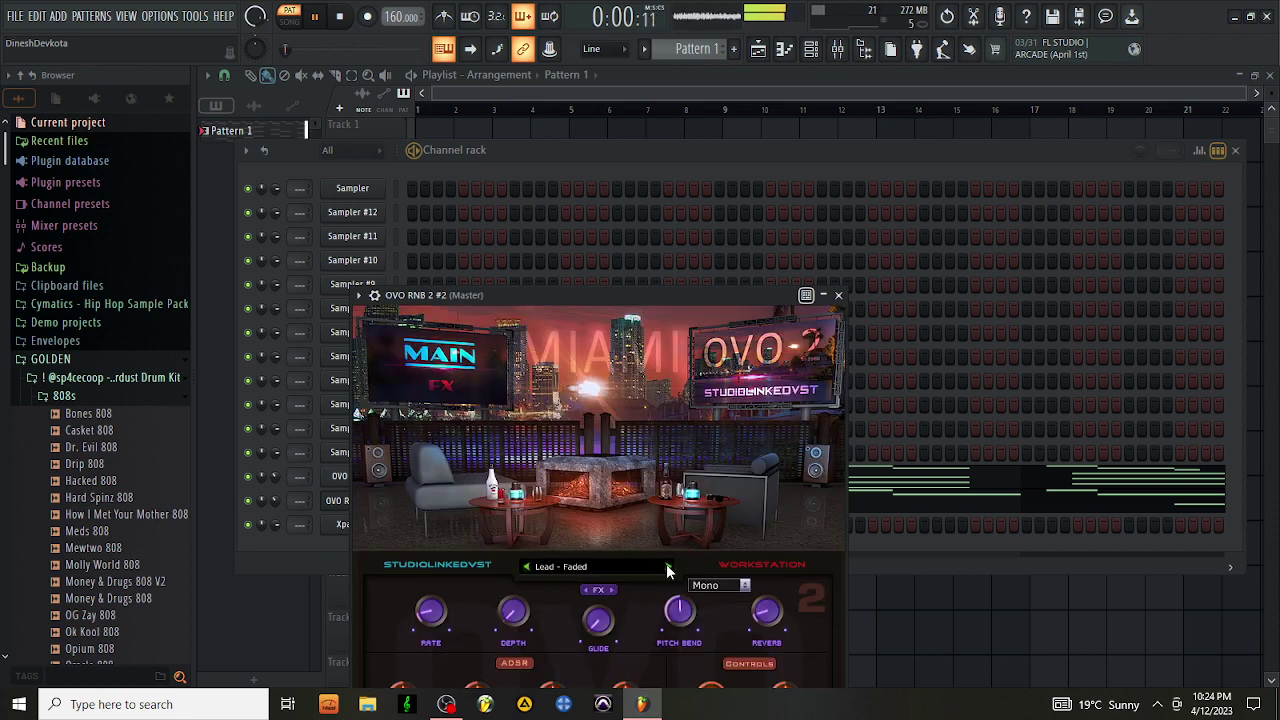
pyautogui.click(667, 567)
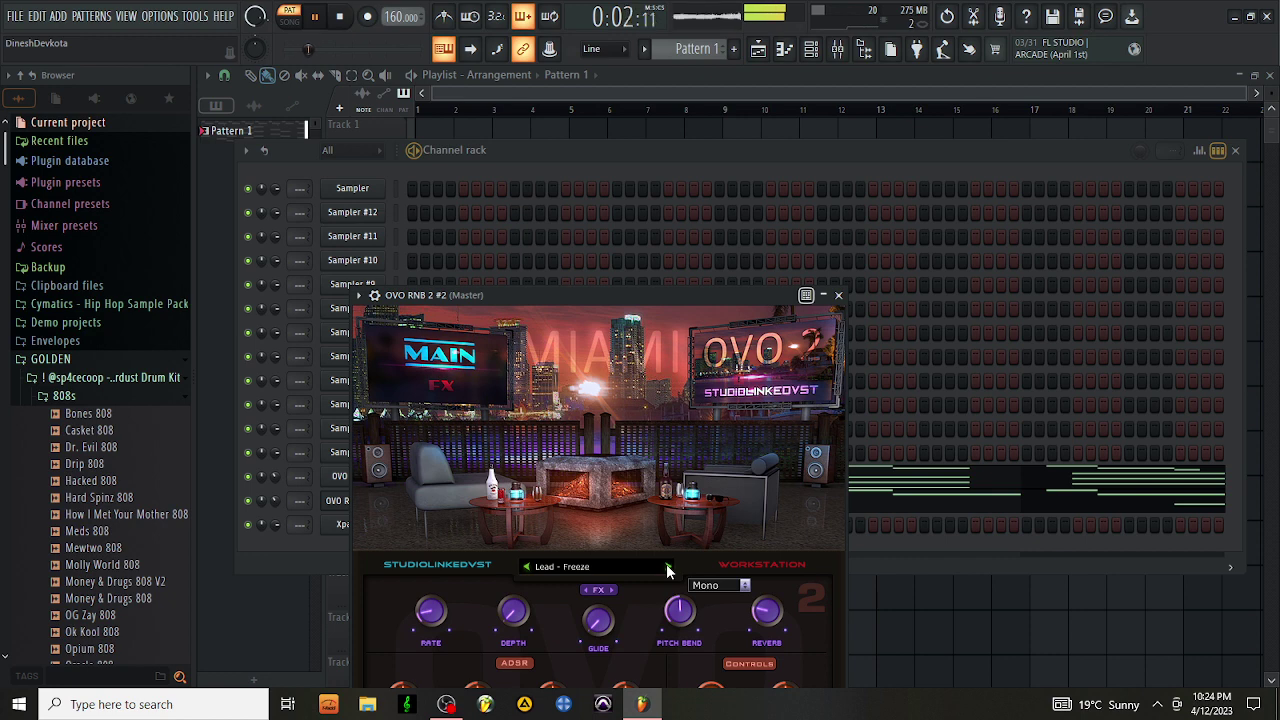
pyautogui.click(667, 567)
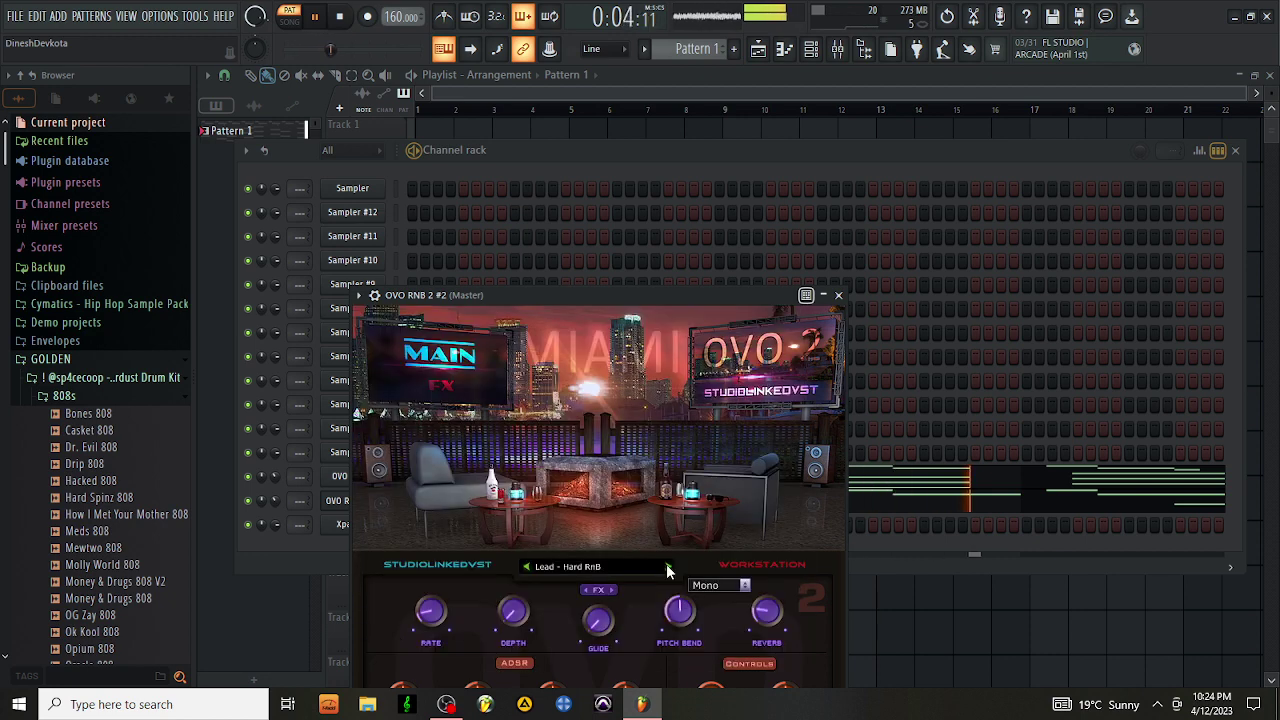
pyautogui.click(667, 567)
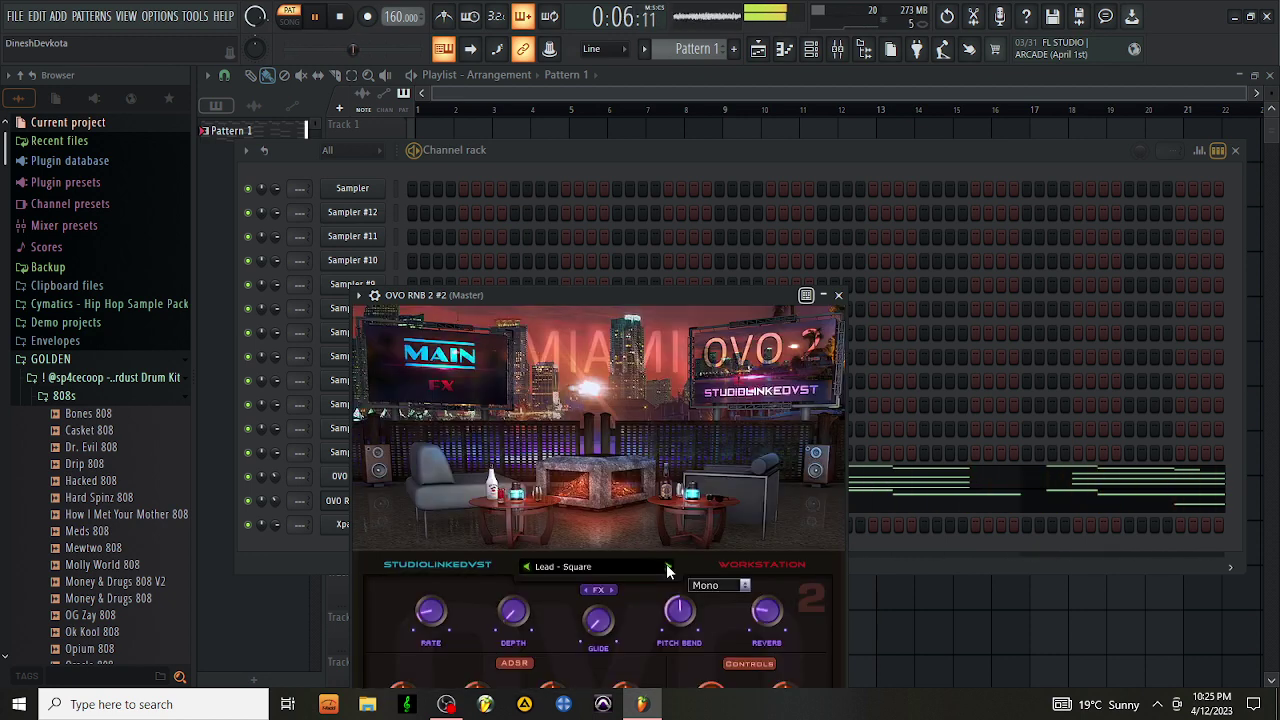
pyautogui.click(667, 567)
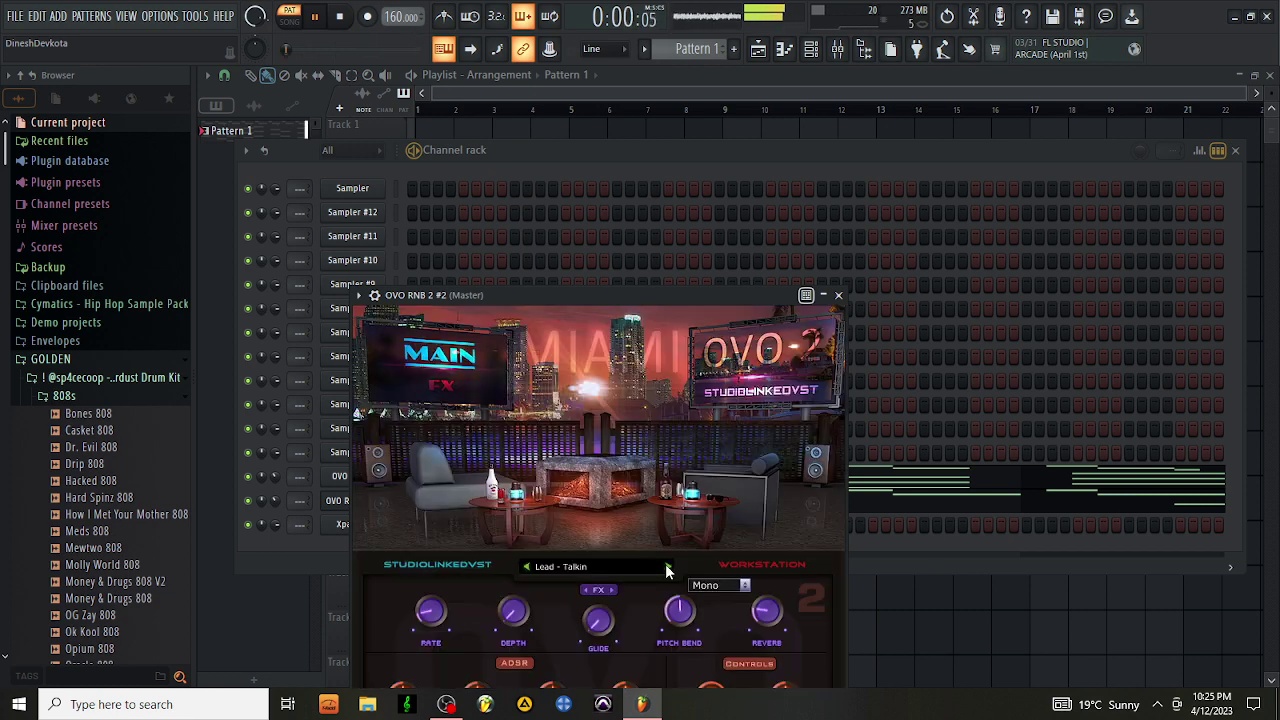
pyautogui.click(838, 295)
# Check the OVO RNB 2 #2 notes in its piano roll and set the channel's volume to about 40%
pyautogui.click(652, 505)
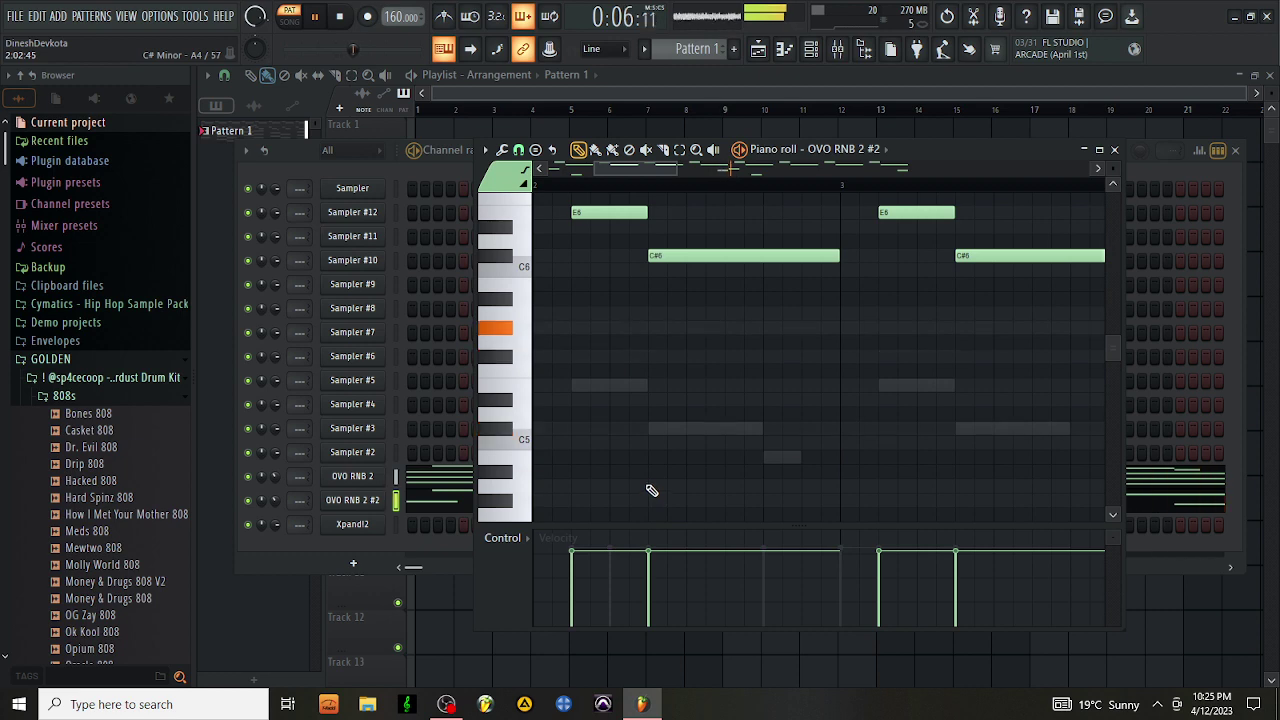
pyautogui.click(1116, 150)
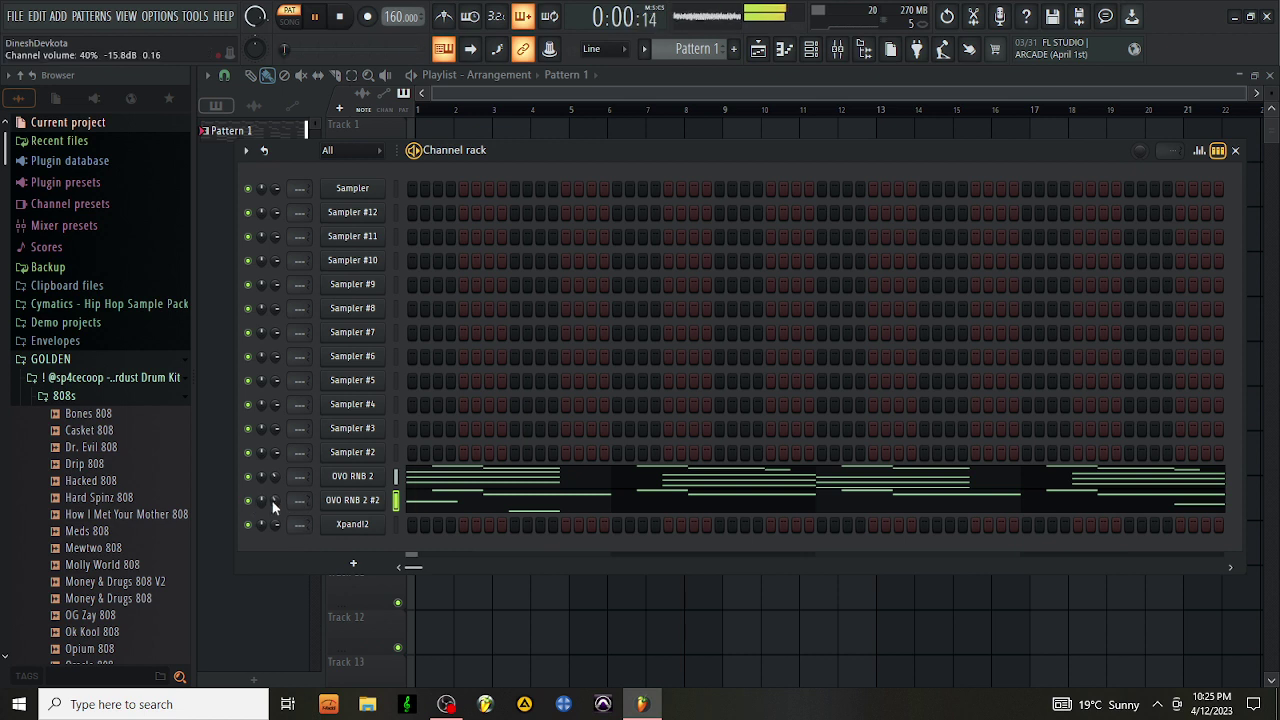
# Load a preset from the 22 Ethnic category into Xpand!2 and close the plugin
pyautogui.click(365, 525)
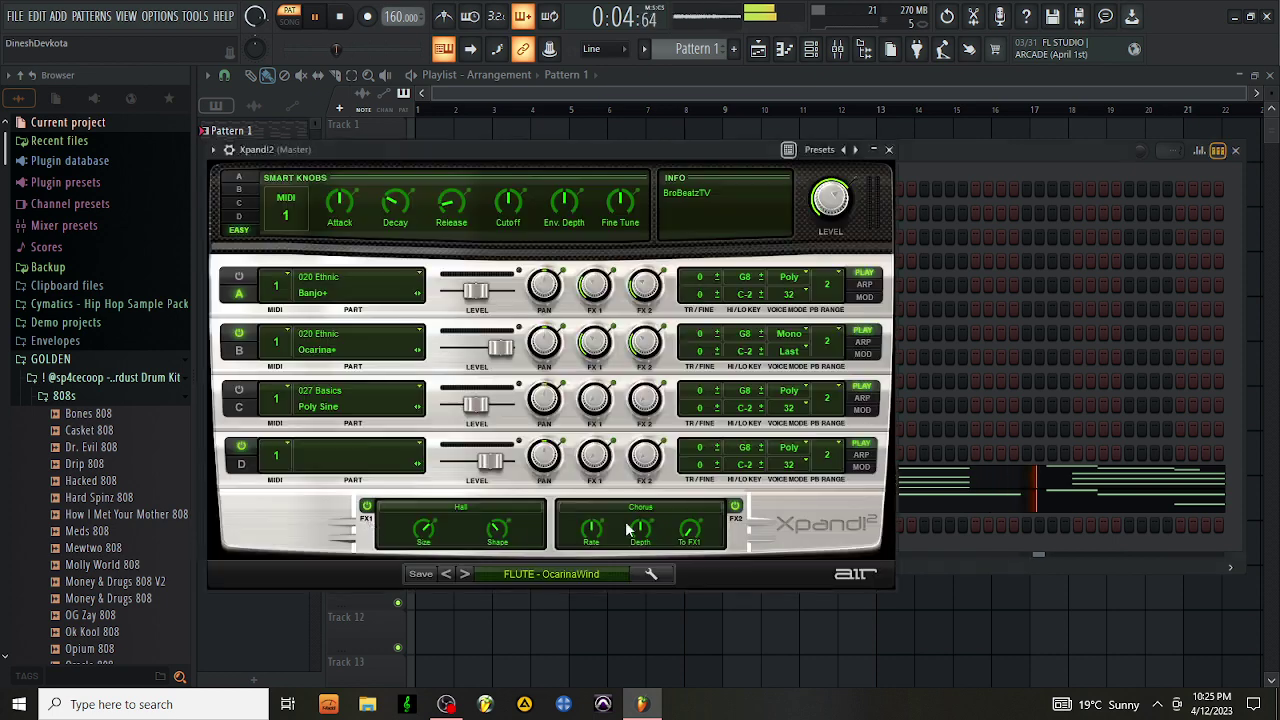
pyautogui.click(588, 576)
pyautogui.moveTo(574, 473)
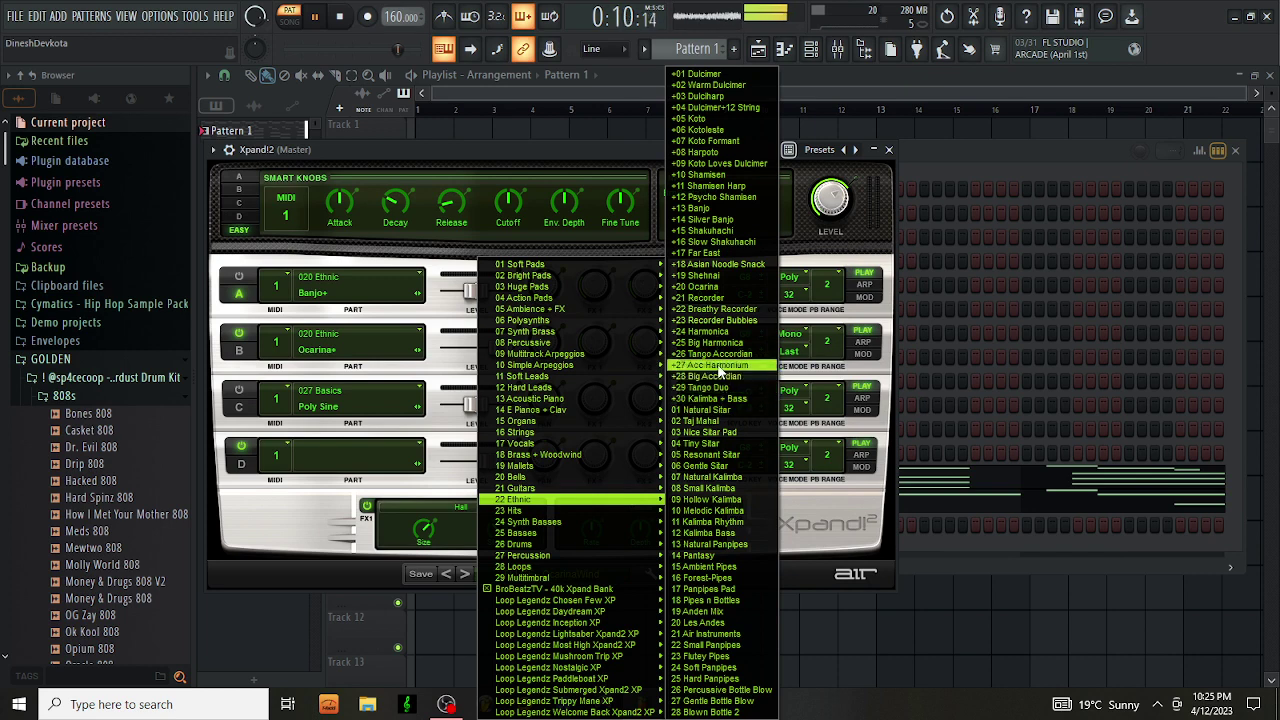
pyautogui.click(737, 183)
pyautogui.click(889, 149)
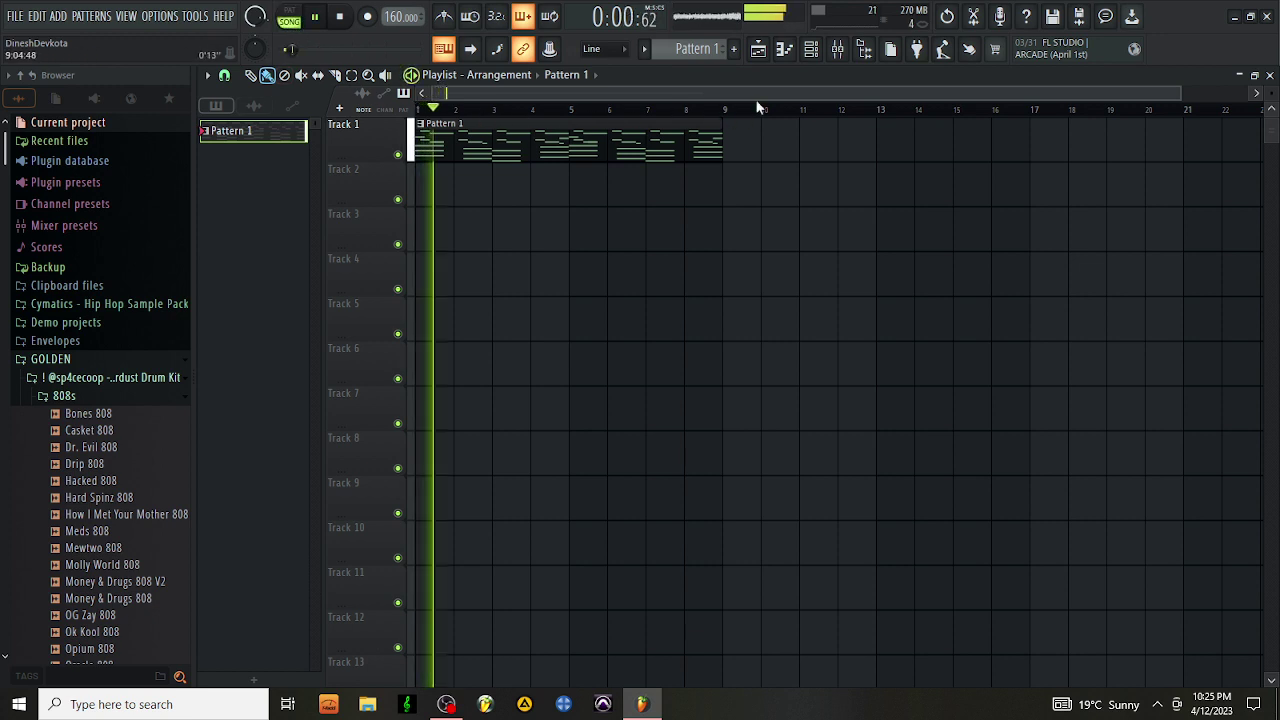
# Remove the Pattern 1 clip from Track 1 of the playlist and bring back the channel rack in pattern mode
pyautogui.rightClick(650, 142)
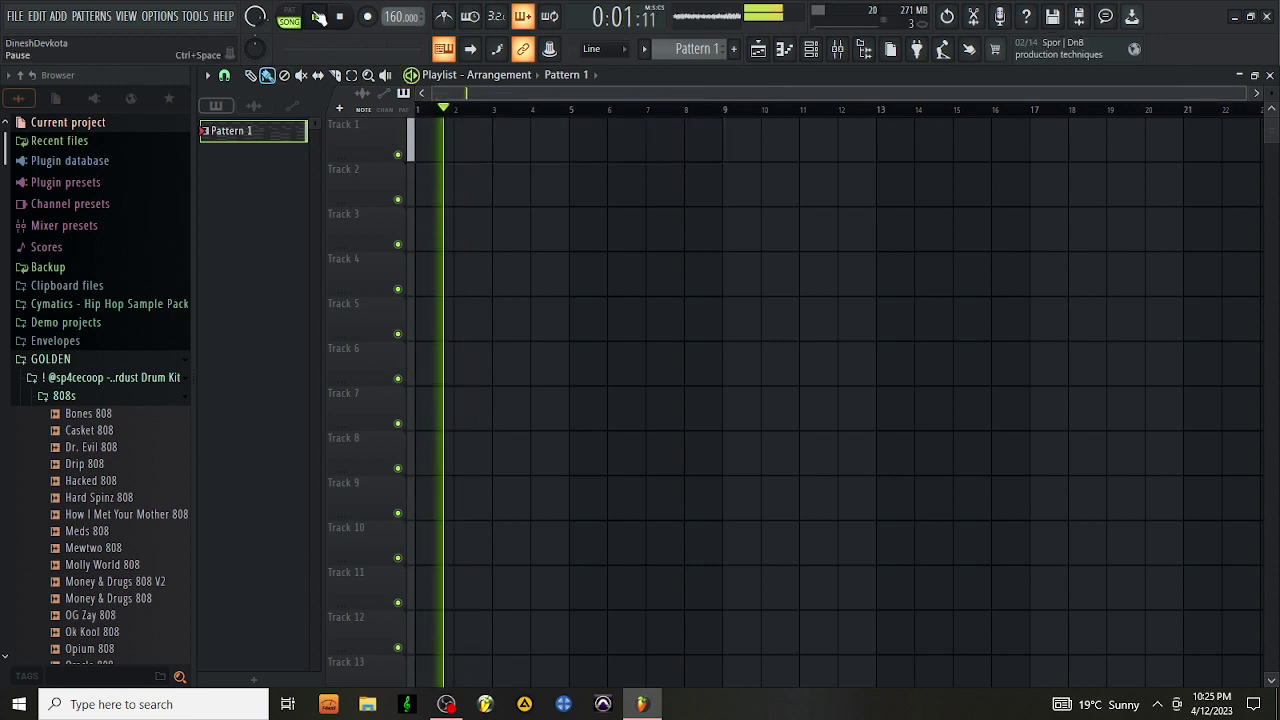
pyautogui.click(811, 52)
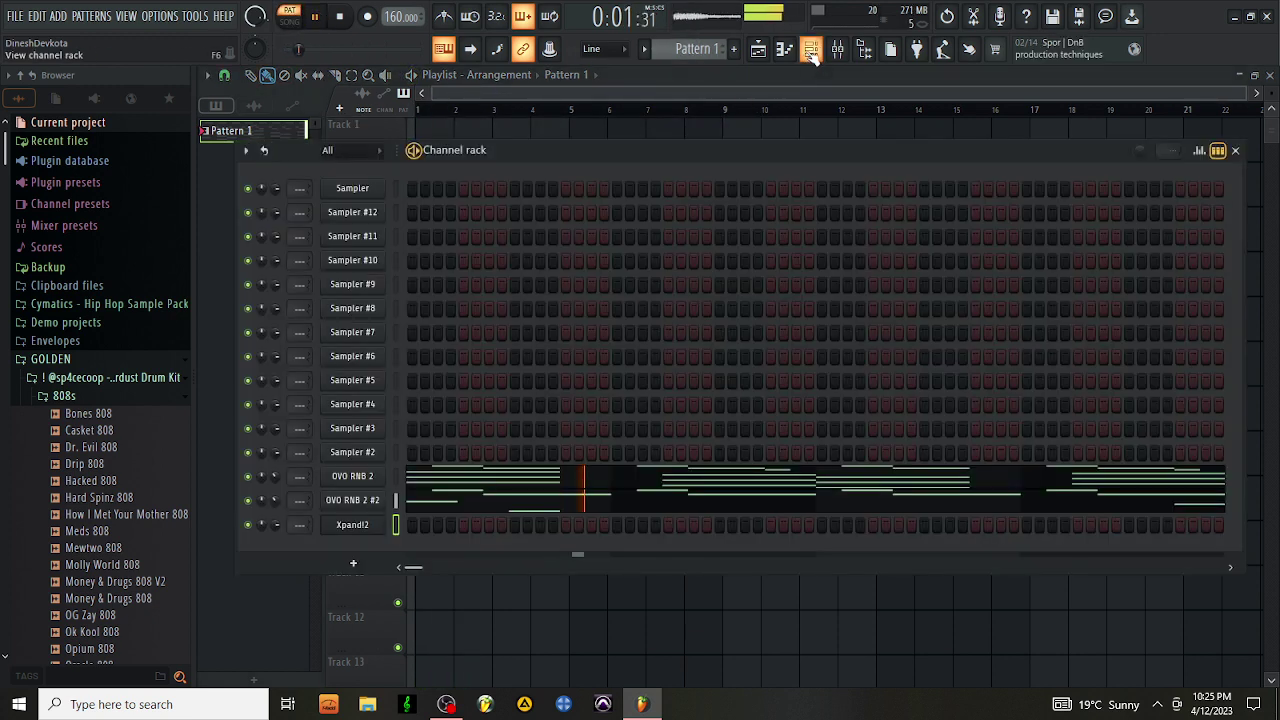
# In the Xpand!2 piano roll, place short C#6 notes on beats 3 and 4 of bar 1, plus an E6 and a C#5 in bar 2
pyautogui.rightClick(376, 525)
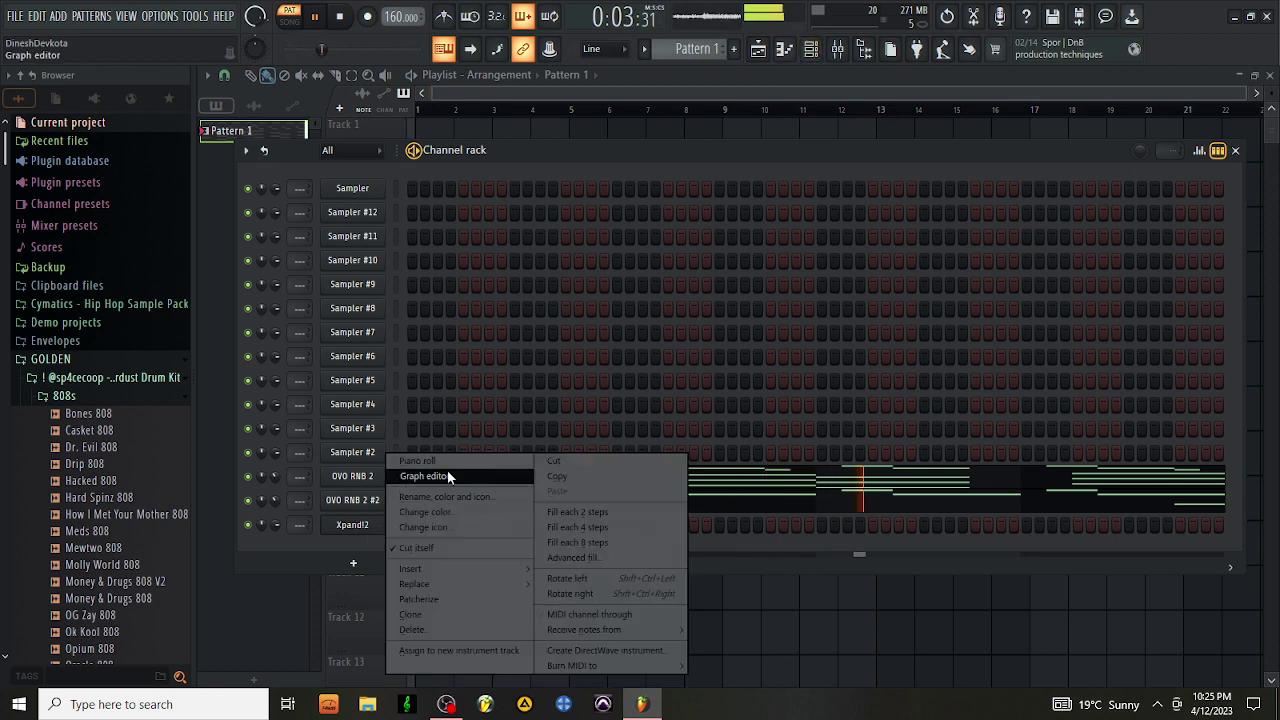
pyautogui.click(418, 461)
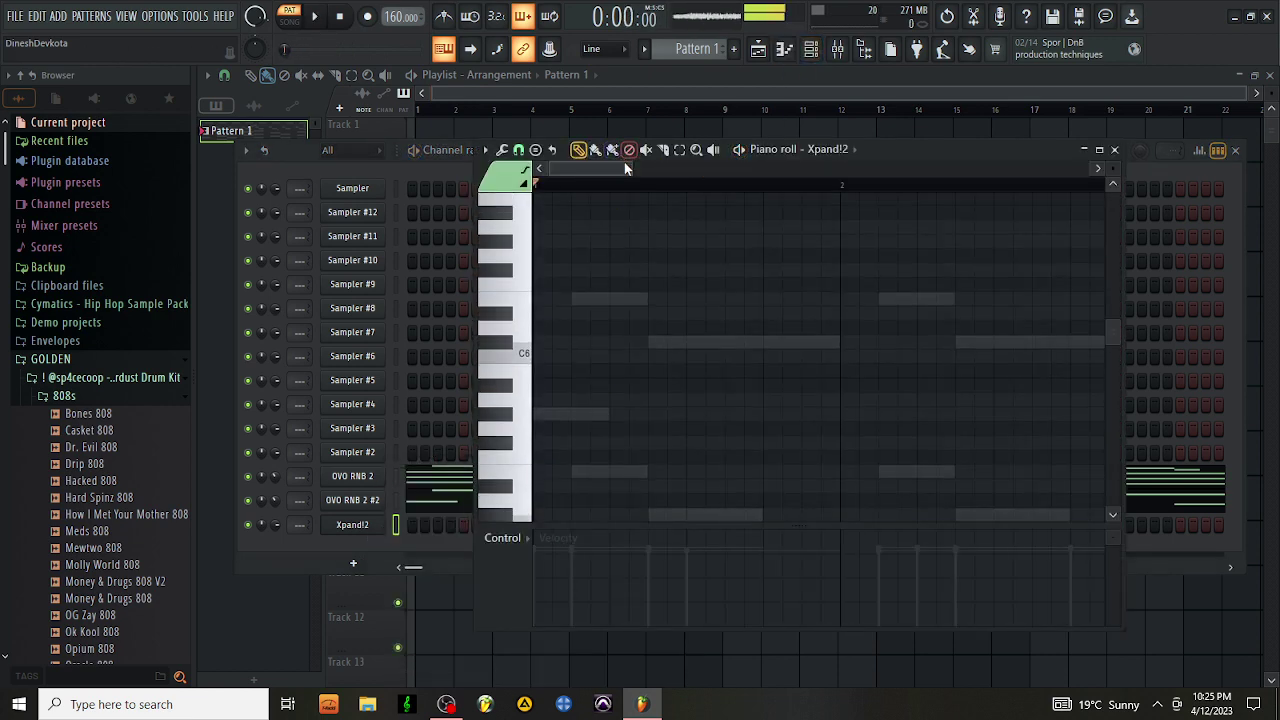
pyautogui.moveTo(630, 165); pyautogui.dragTo(720, 167)
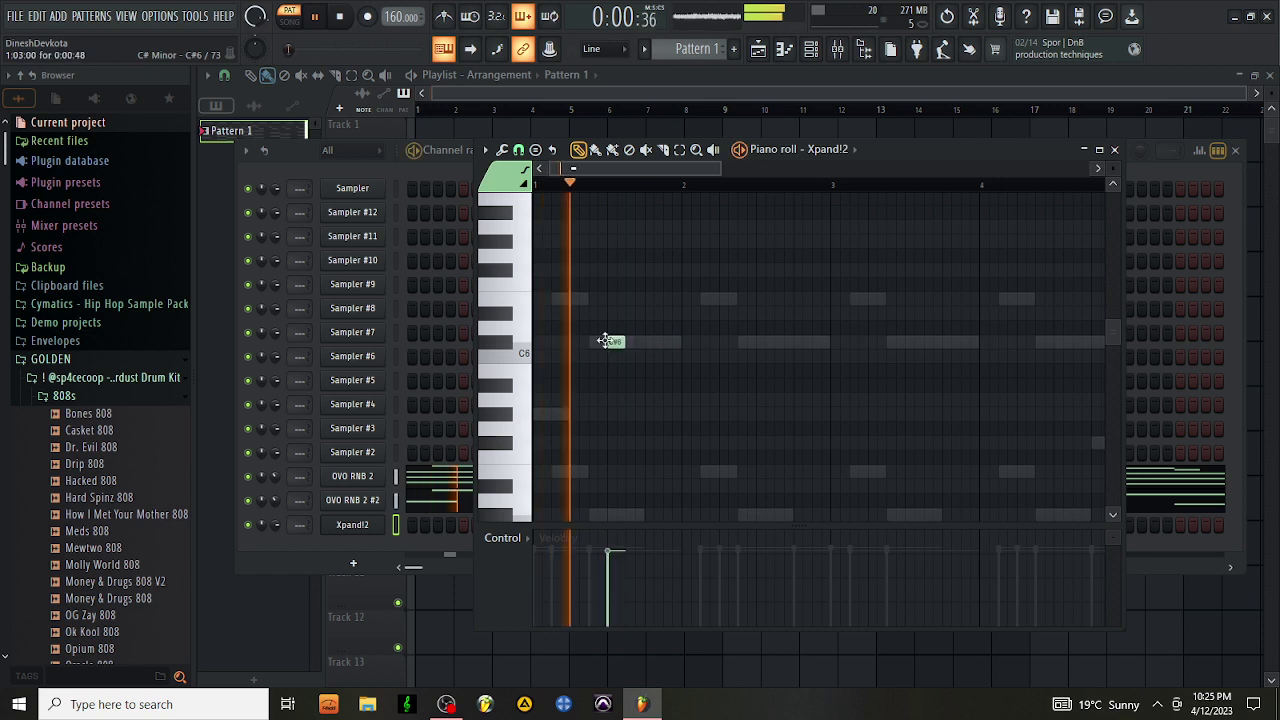
pyautogui.press('space')
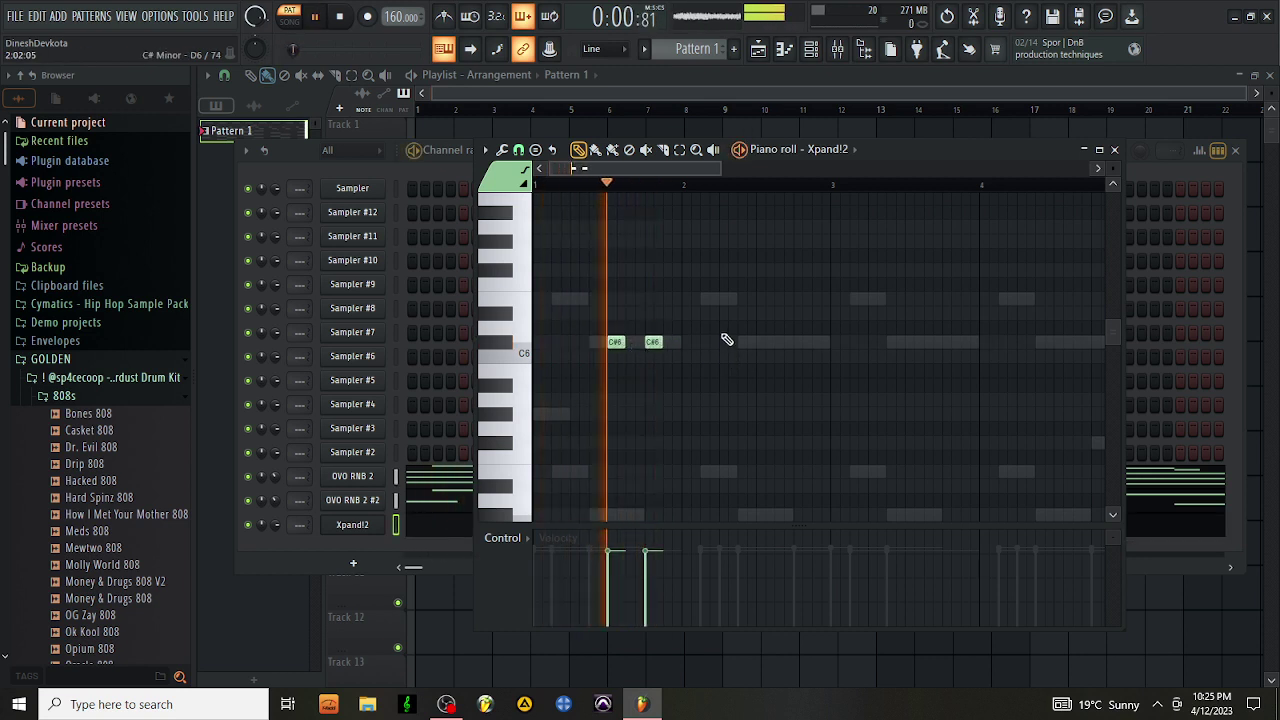
pyautogui.click(724, 299)
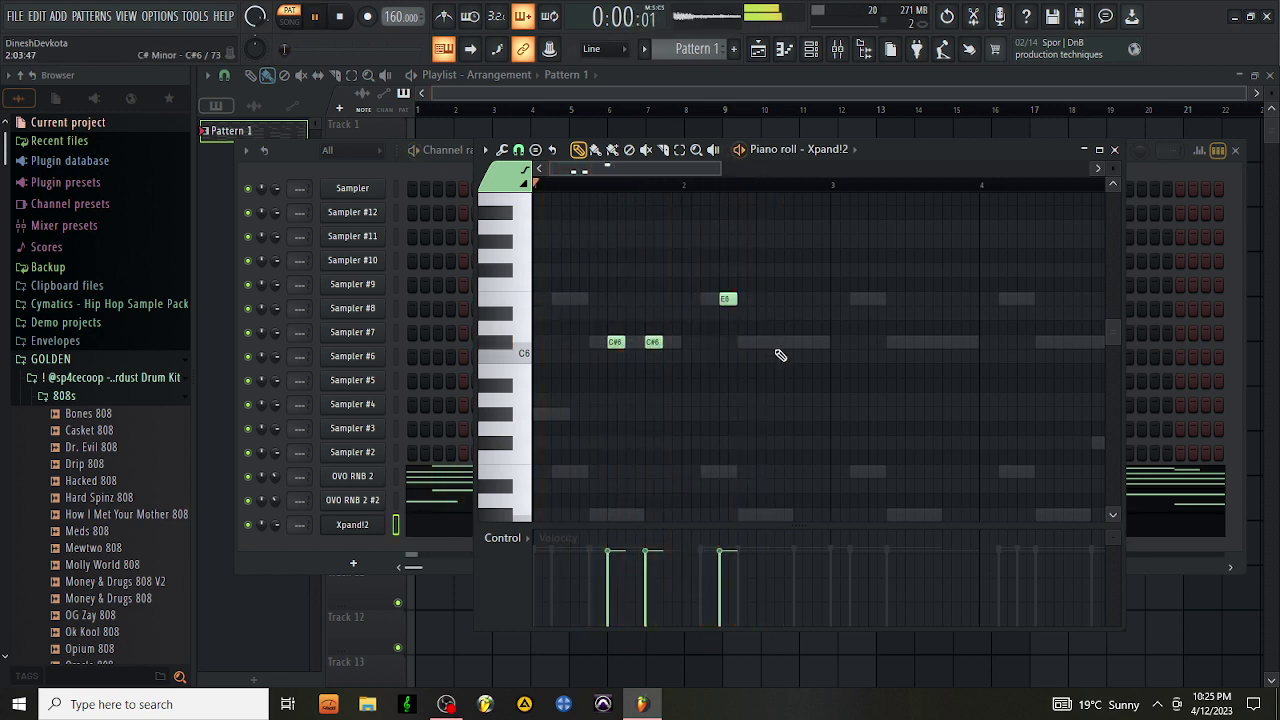
pyautogui.click(745, 515)
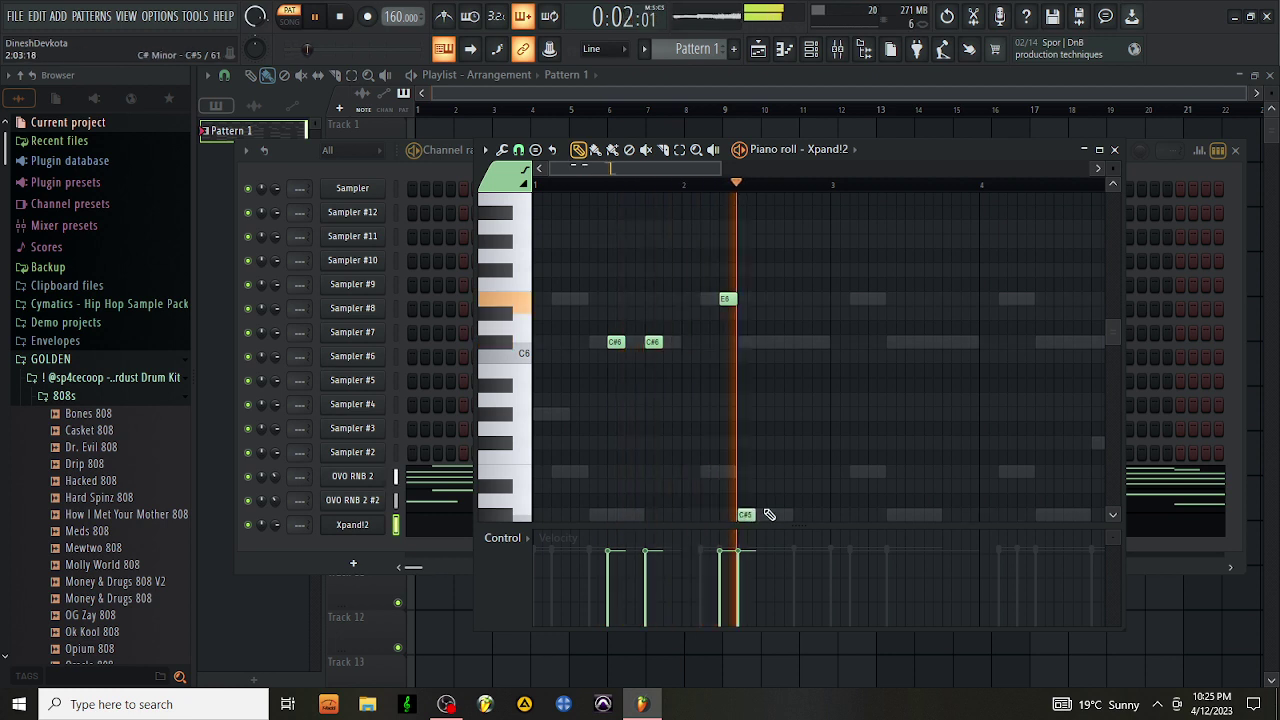
# Add a C#6 after the E6 in bar 2 and follow it directly with three half-length C#6 notes
pyautogui.scroll(-2, 770, 428)
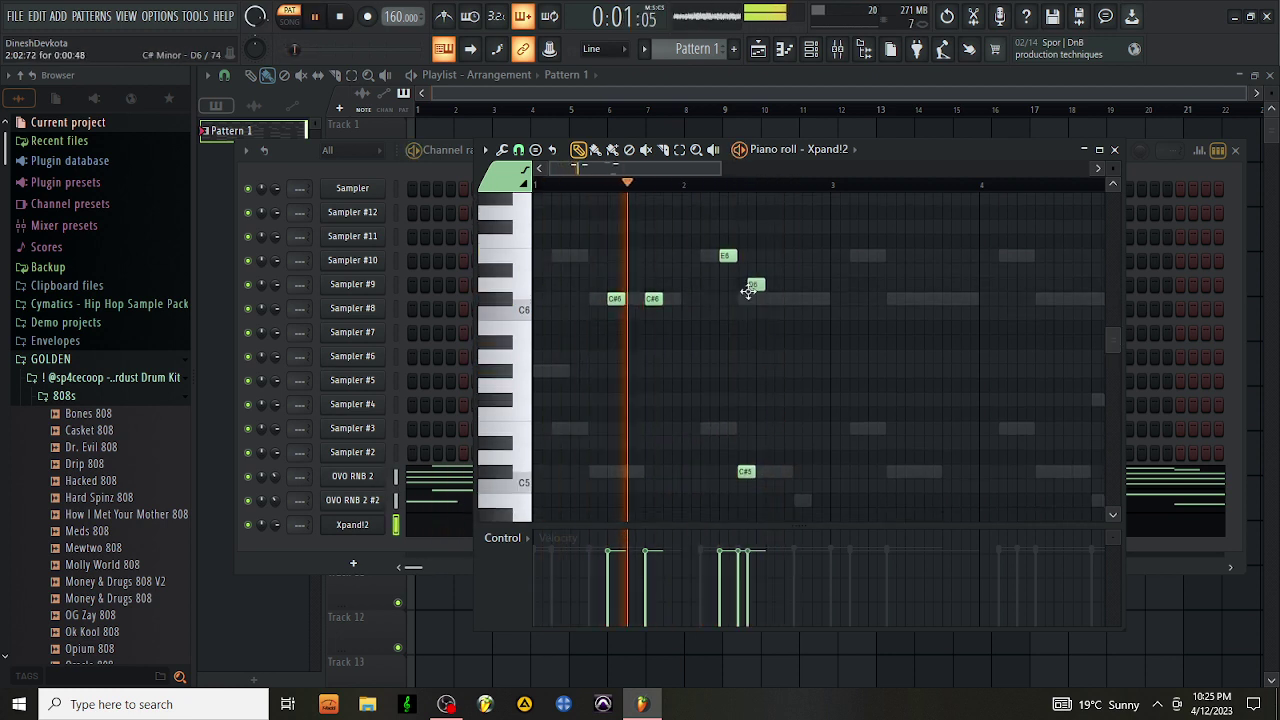
pyautogui.click(752, 299)
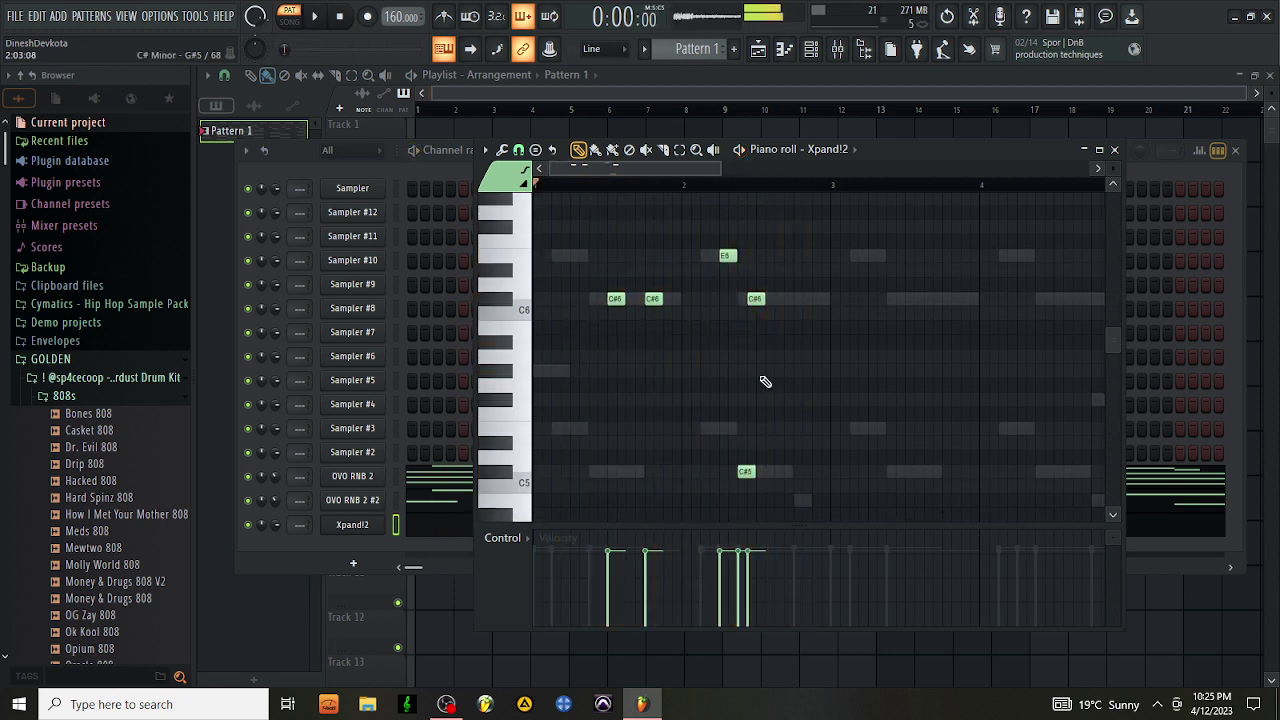
pyautogui.click(772, 299)
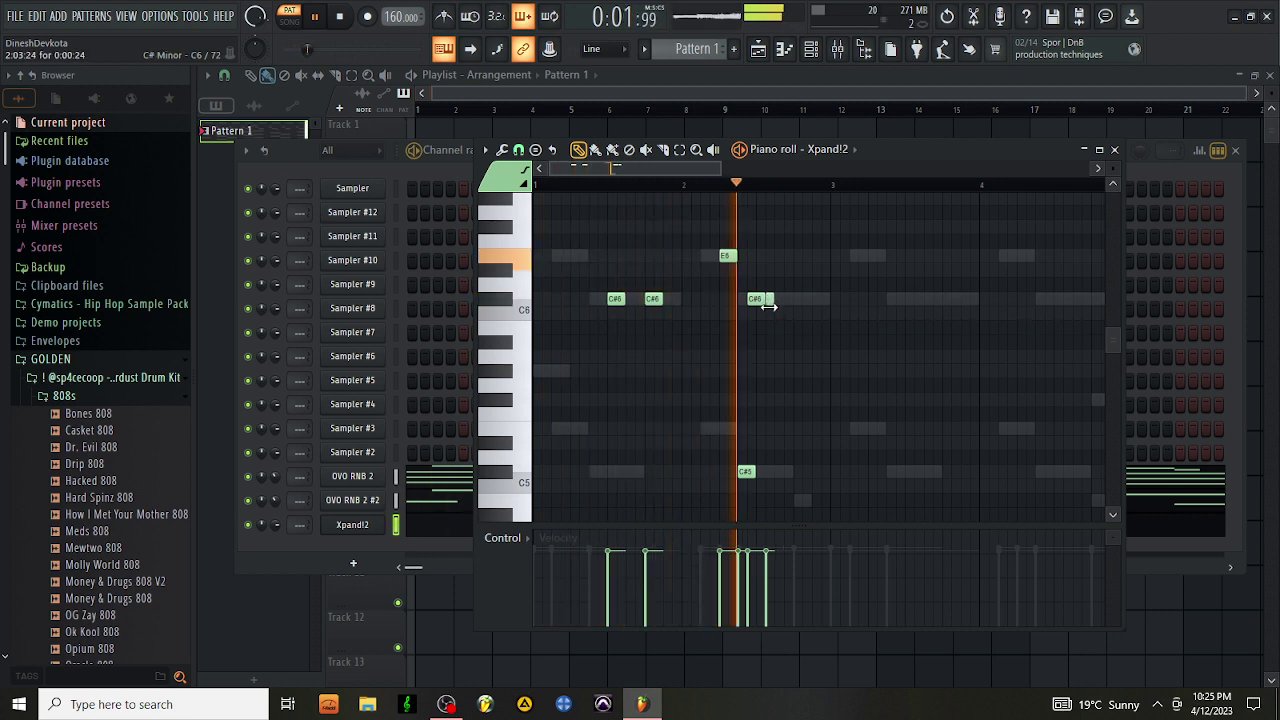
pyautogui.click(779, 299)
pyautogui.click(788, 300)
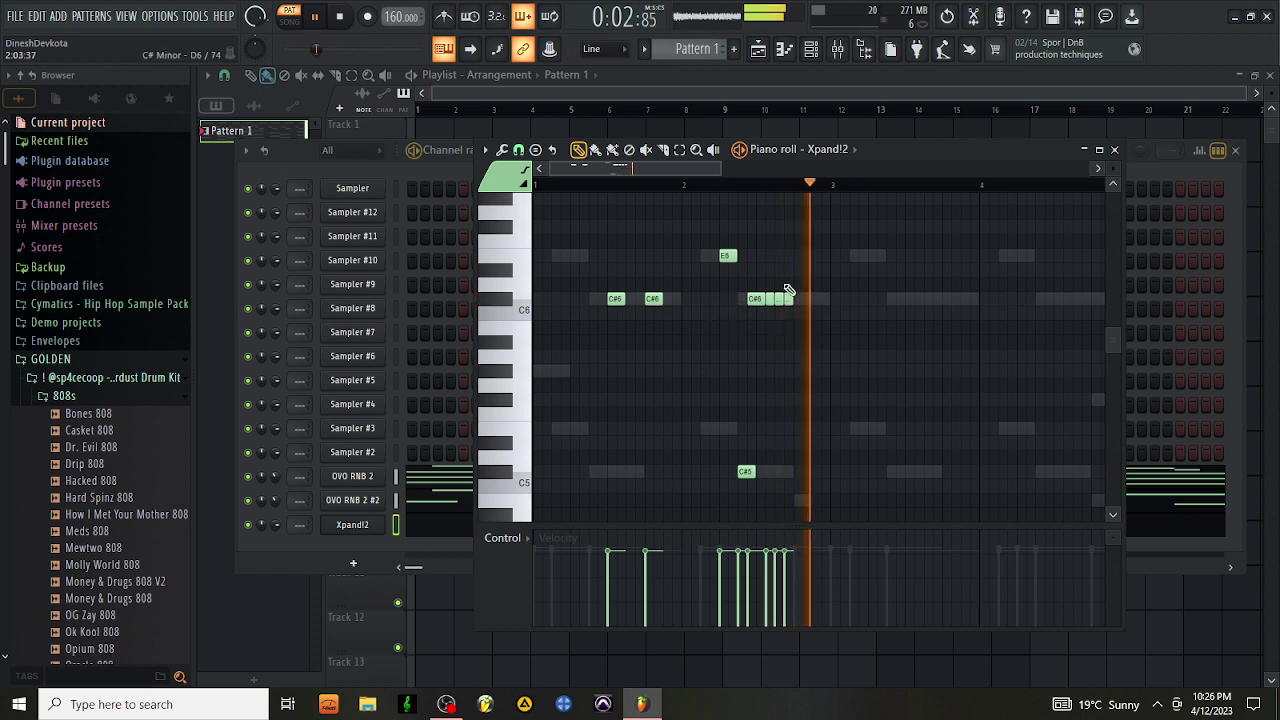
# Shorten the first C#6 of the bar 2 run and the C#5 to half length, filling the gap with another short C#6
pyautogui.press('space')
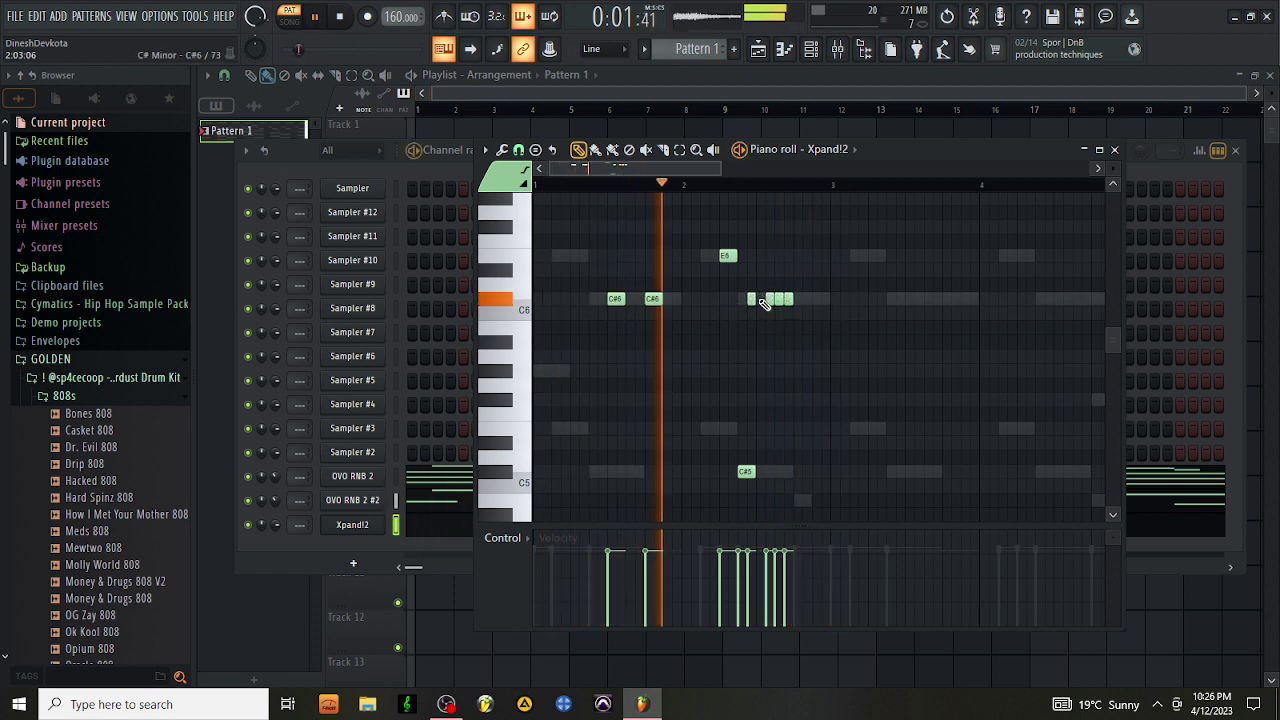
pyautogui.press('space')
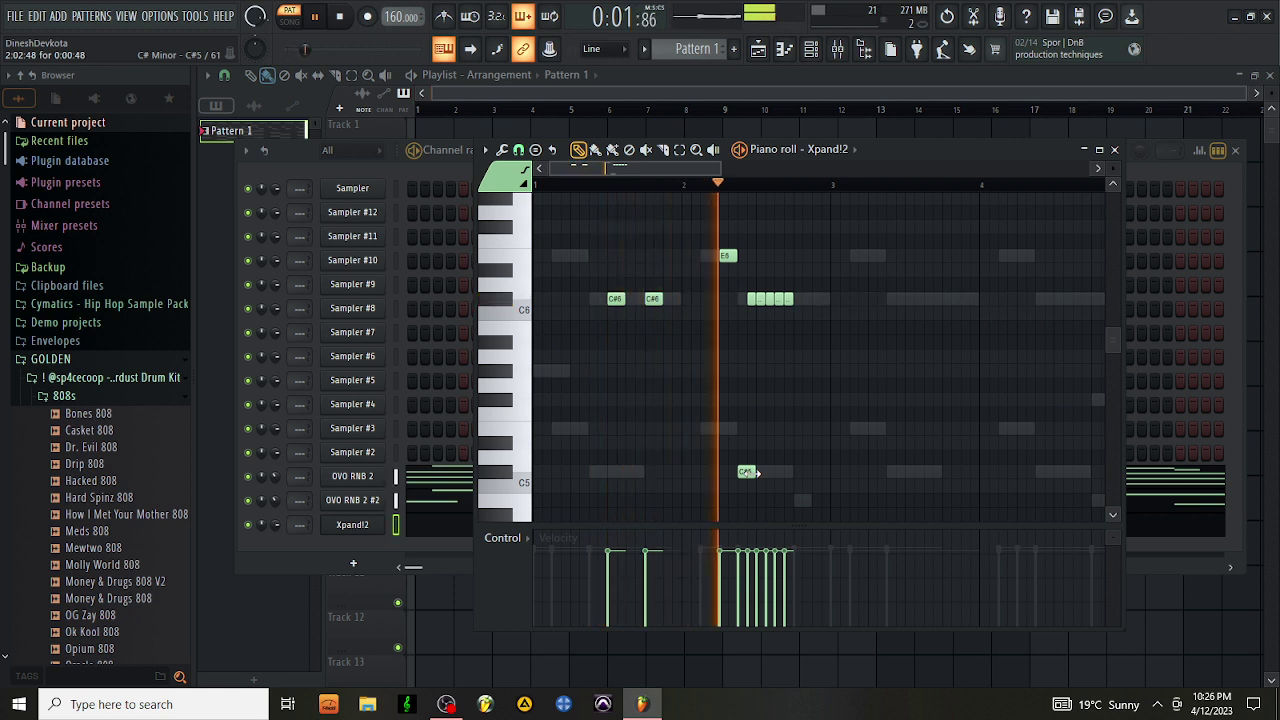
pyautogui.moveTo(748, 474); pyautogui.dragTo(744, 474)
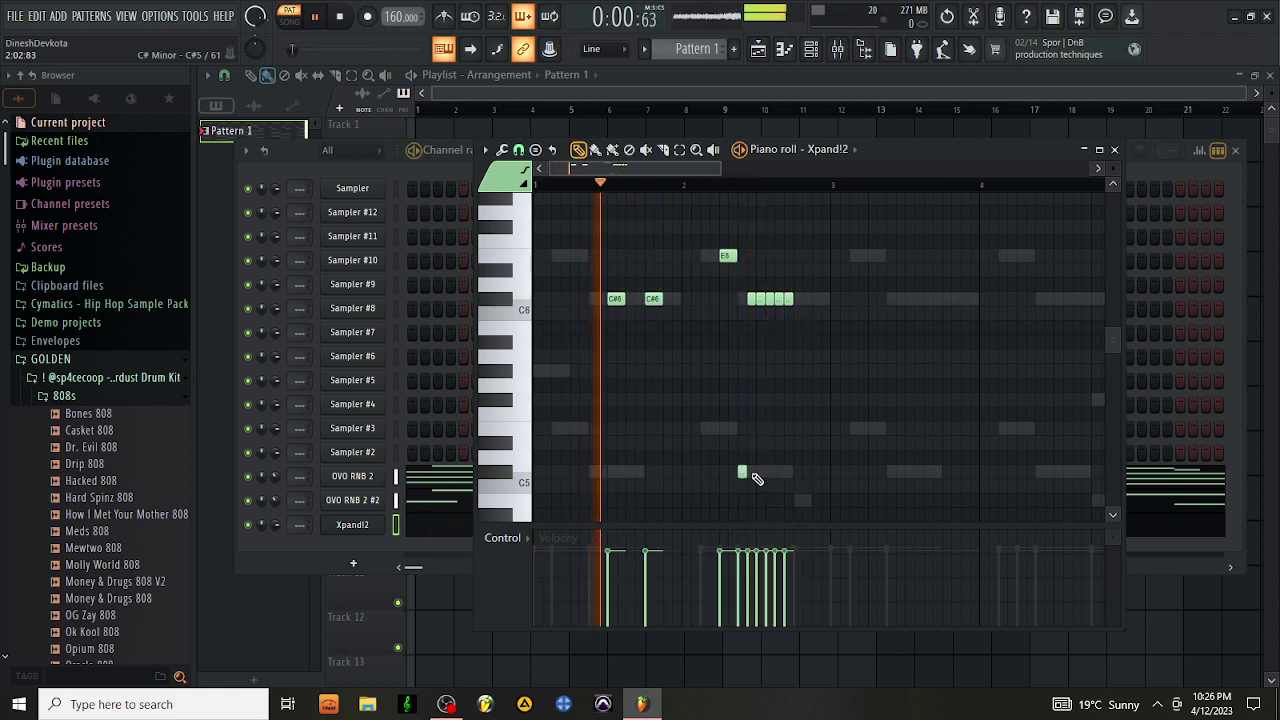
# Add a second short C#5 right after the one in bar 2 and delete the first C#6 of the run
pyautogui.click(751, 473)
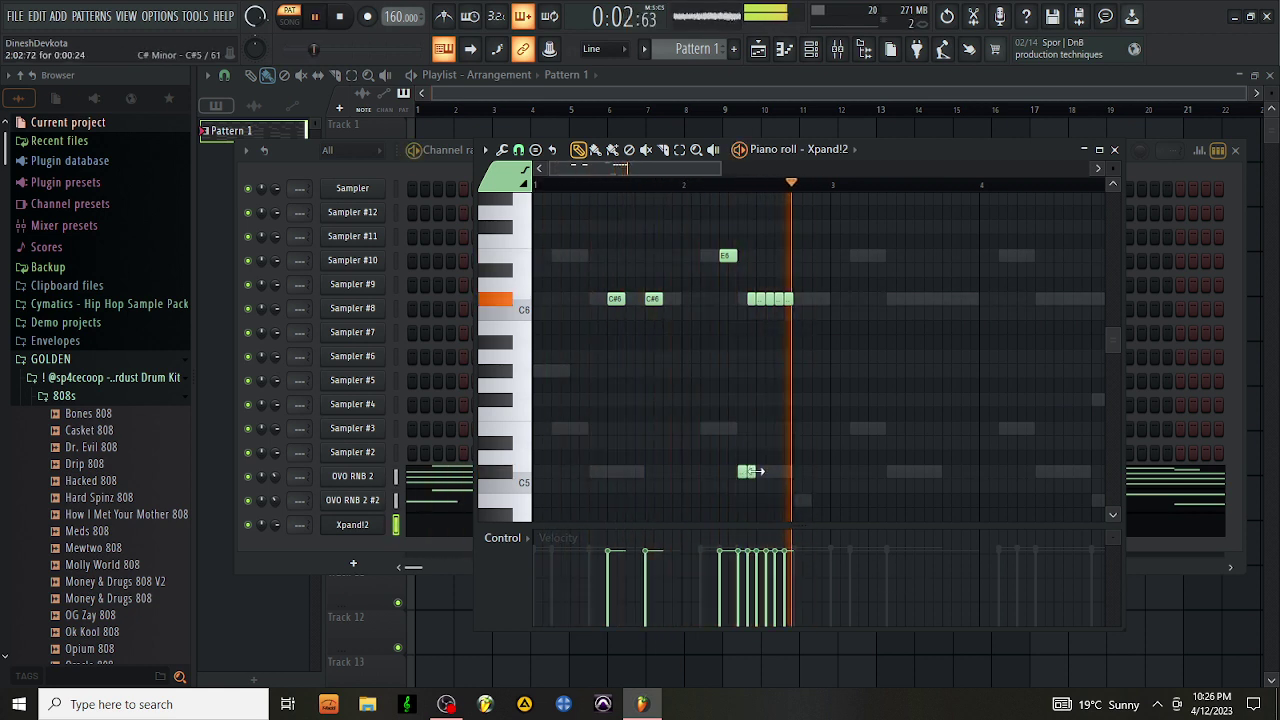
pyautogui.rightClick(753, 300)
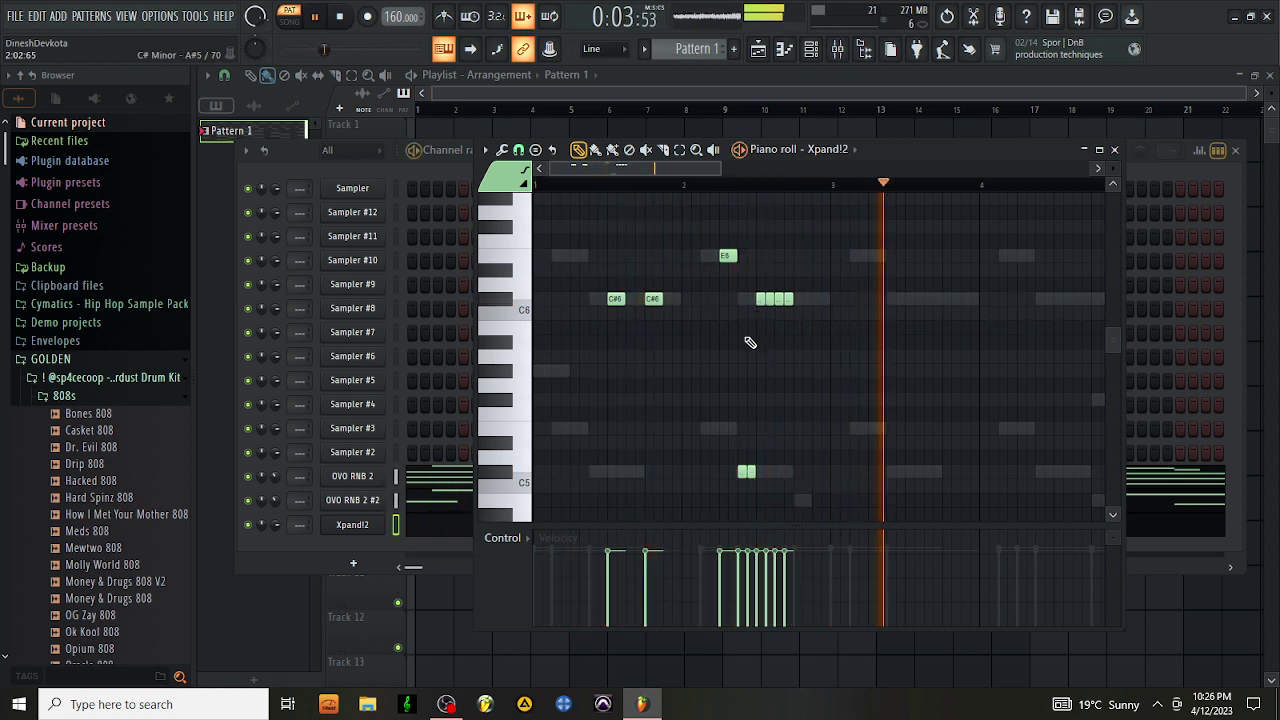
pyautogui.scroll(1, 750, 295)
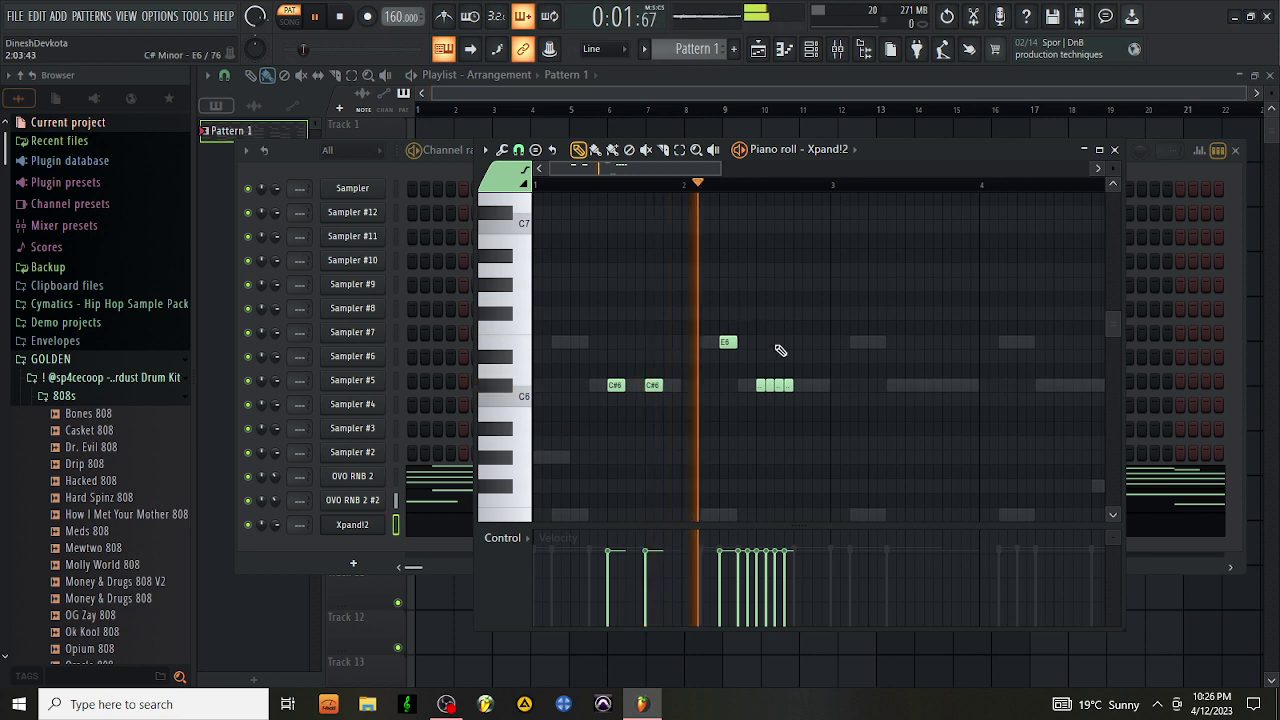
pyautogui.scroll(-1, 796, 381)
pyautogui.press('space')
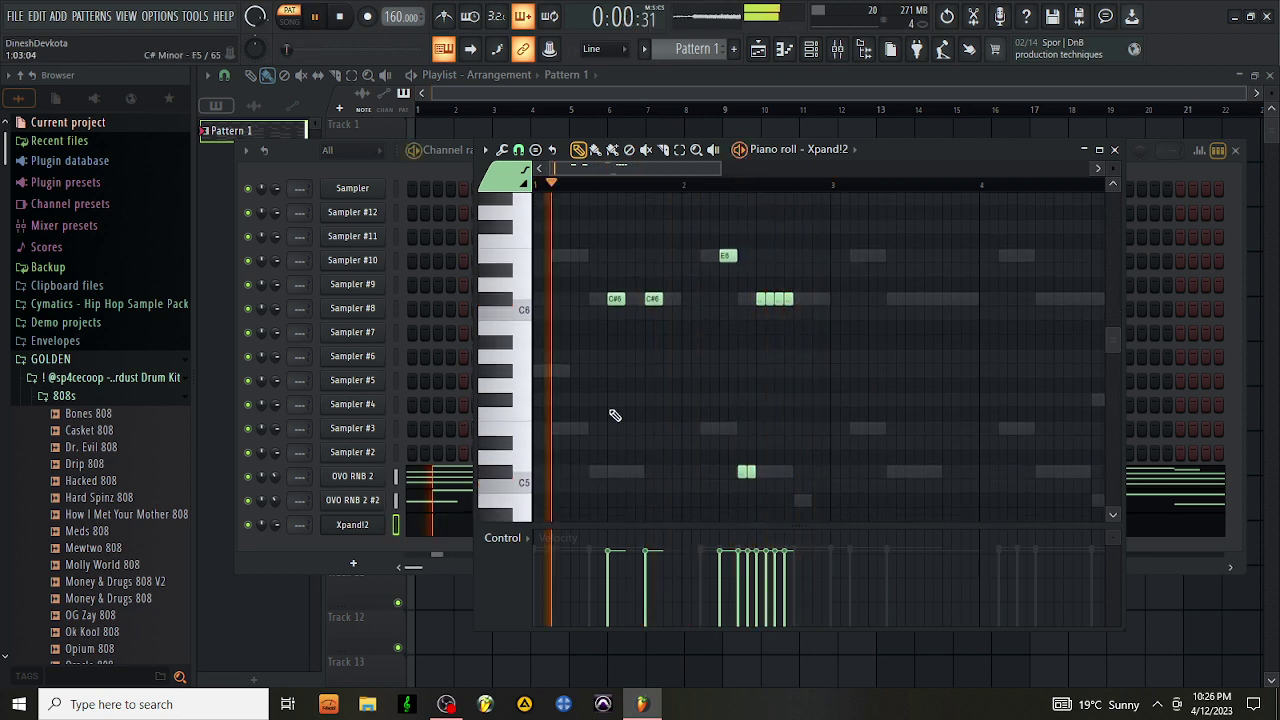
# Load the +08 Harpoto preset in Xpand!2 and close the plugin window
pyautogui.click(366, 528)
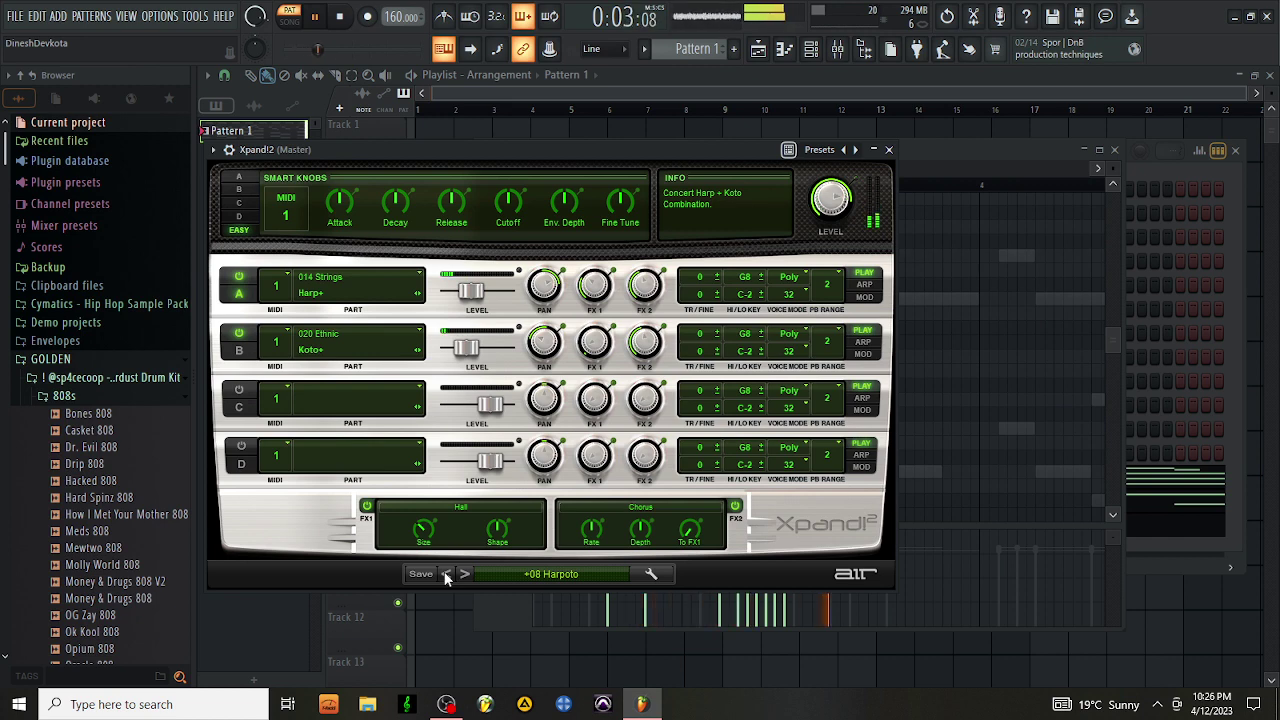
pyautogui.click(891, 149)
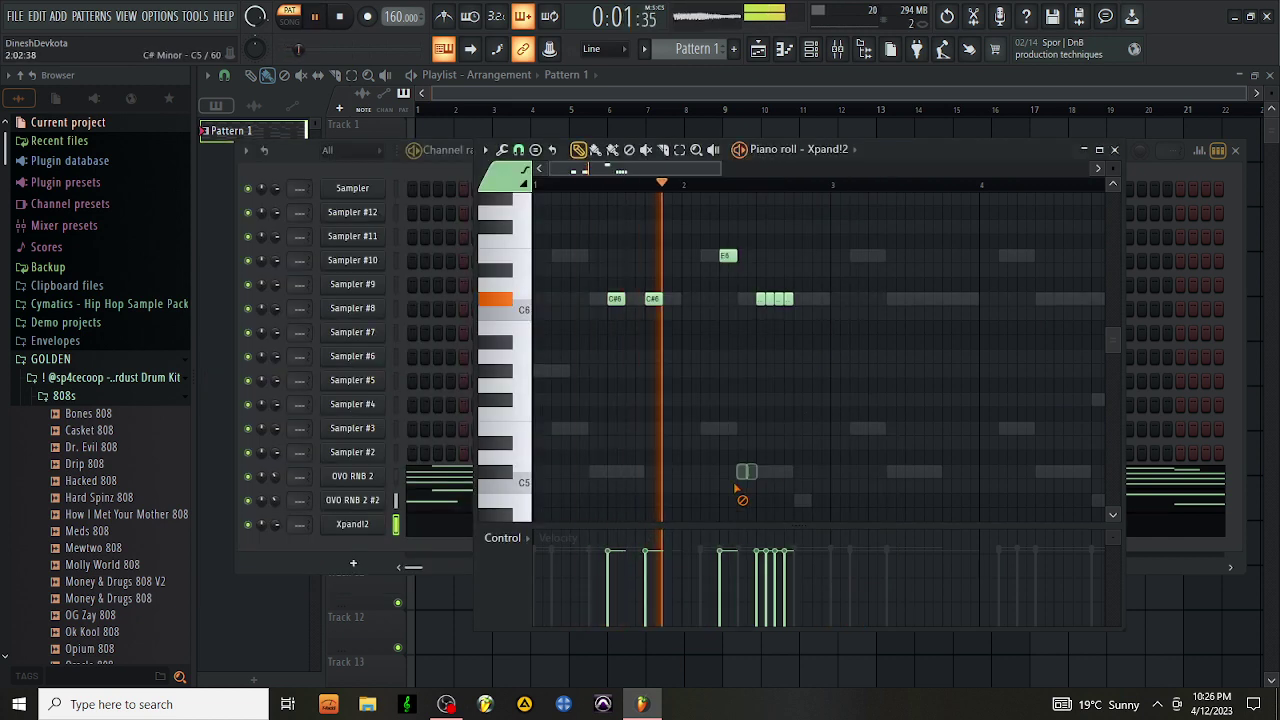
# Delete the run of short C#6 notes and both short C#5 notes from bar 2, and restart playback
pyautogui.rightClick(779, 299)
pyautogui.rightClick(789, 299)
pyautogui.press('space')
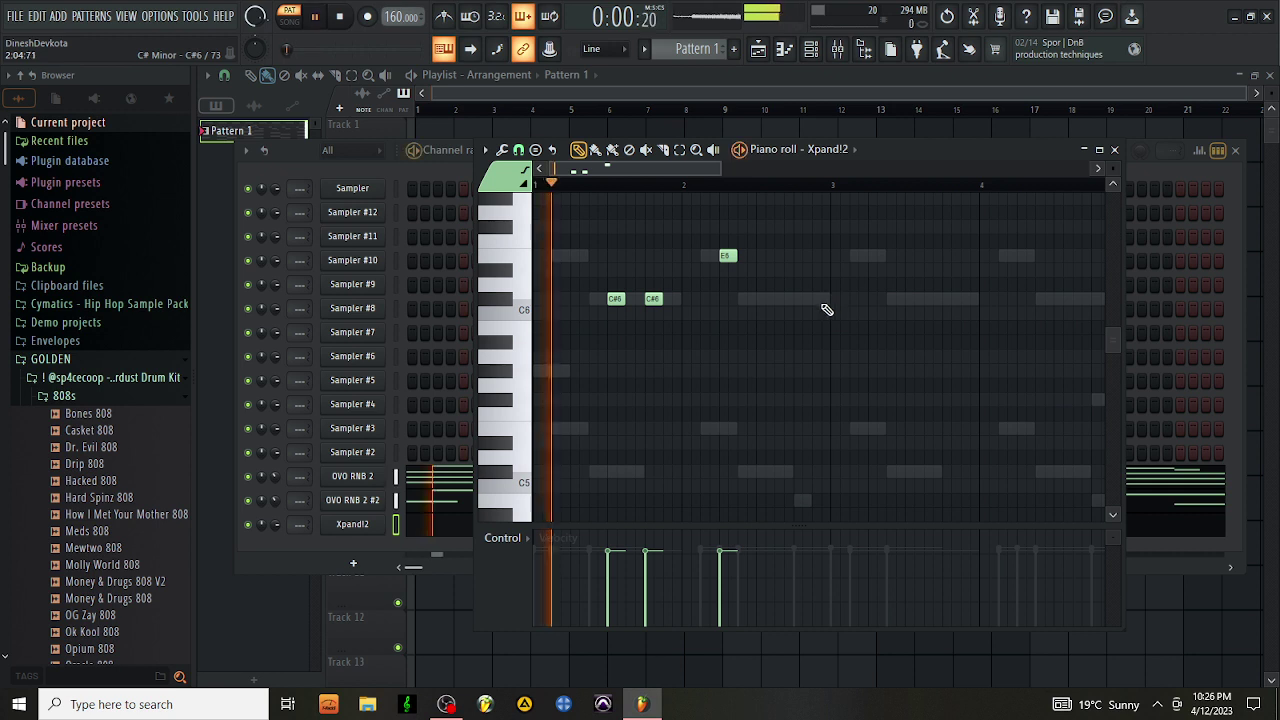
# Place half-beat C#6 notes on beat 3 of bar 2 and on all four beats of bar 3
pyautogui.click(770, 300)
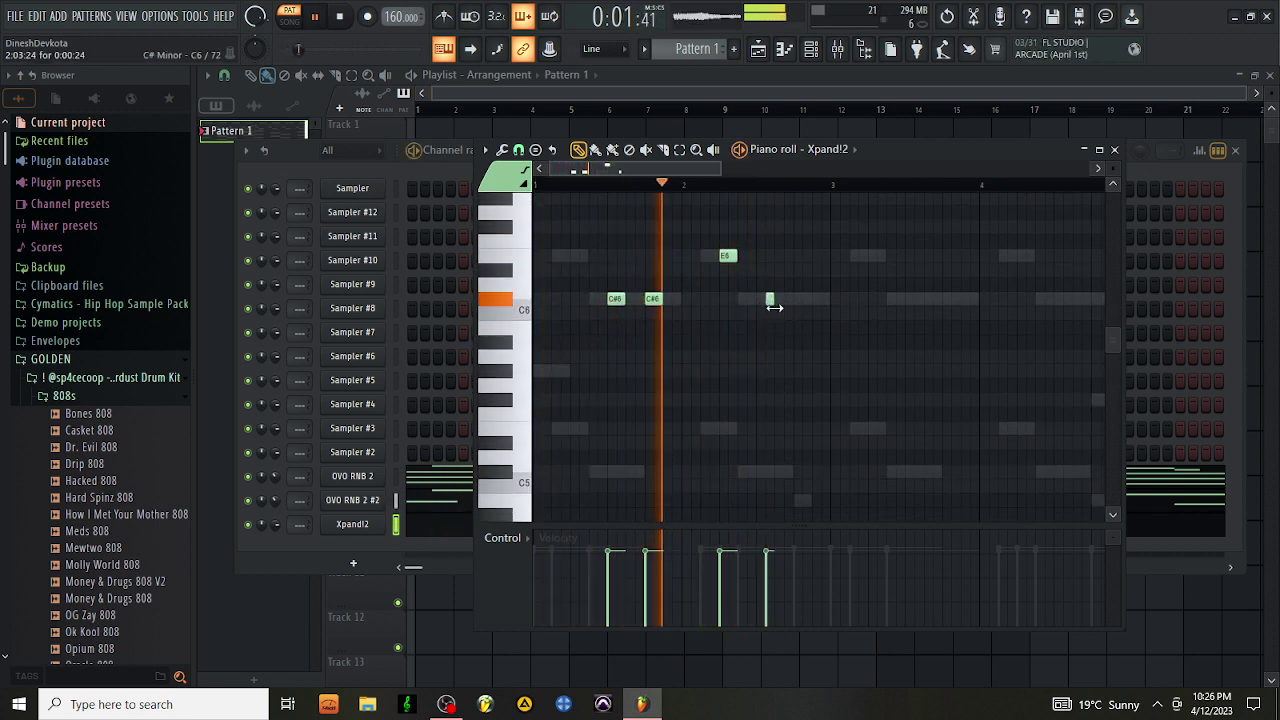
pyautogui.moveTo(774, 307)
pyautogui.mouseDown()
pyautogui.moveTo(783, 316)
pyautogui.moveTo(763, 305)
pyautogui.mouseUp()
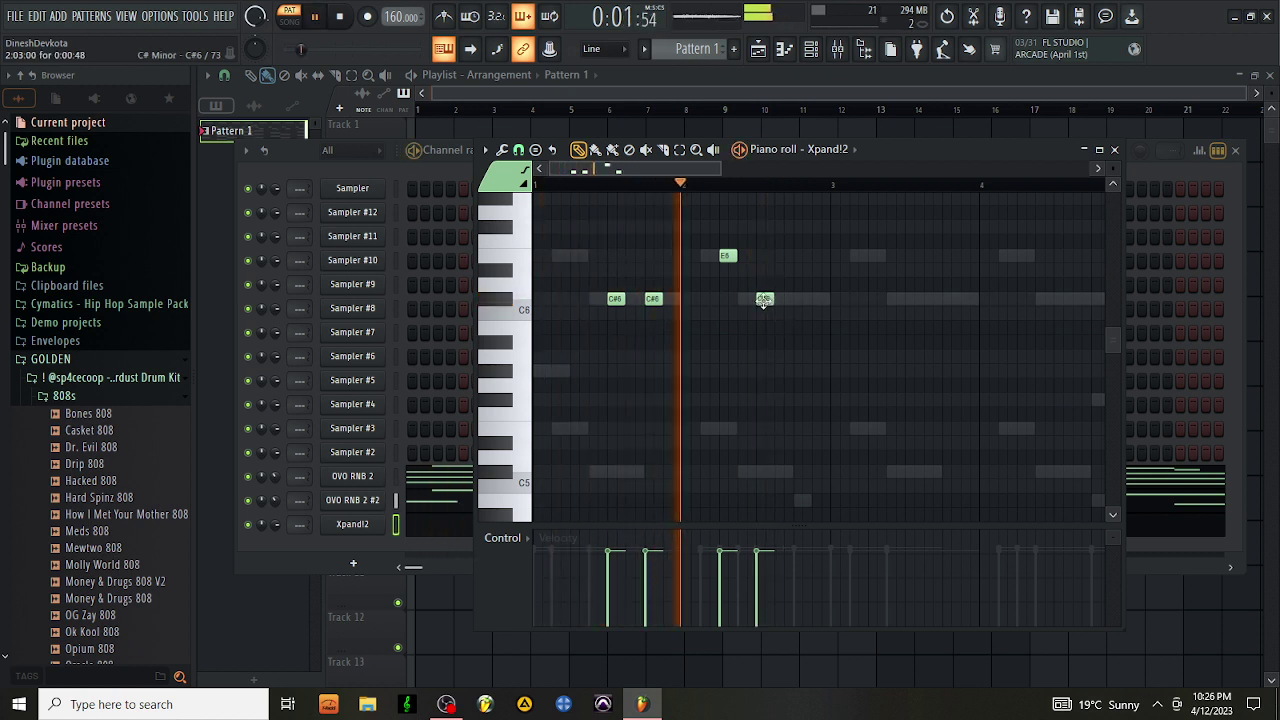
pyautogui.click(840, 299)
pyautogui.click(876, 300)
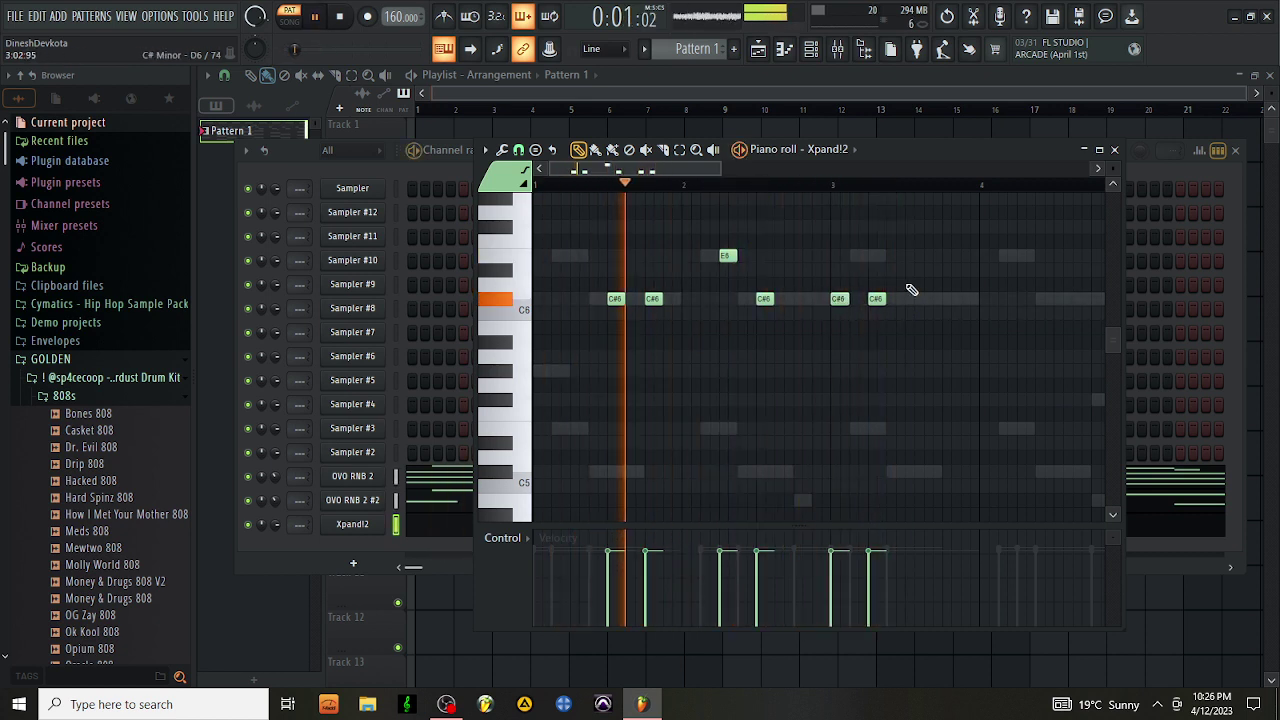
pyautogui.click(913, 299)
pyautogui.click(950, 299)
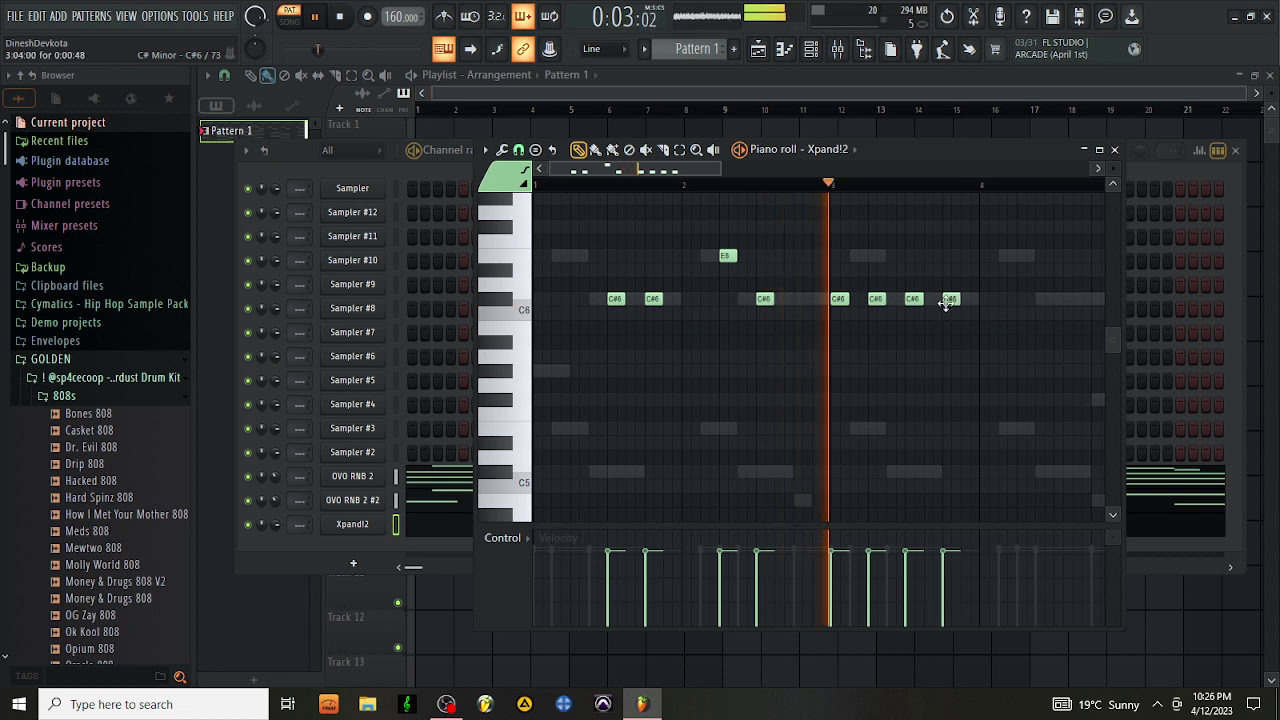
# Add a half-beat E6 on beat 2 and a half-beat C#6 on beat 3 of bar 4
pyautogui.click(1018, 256)
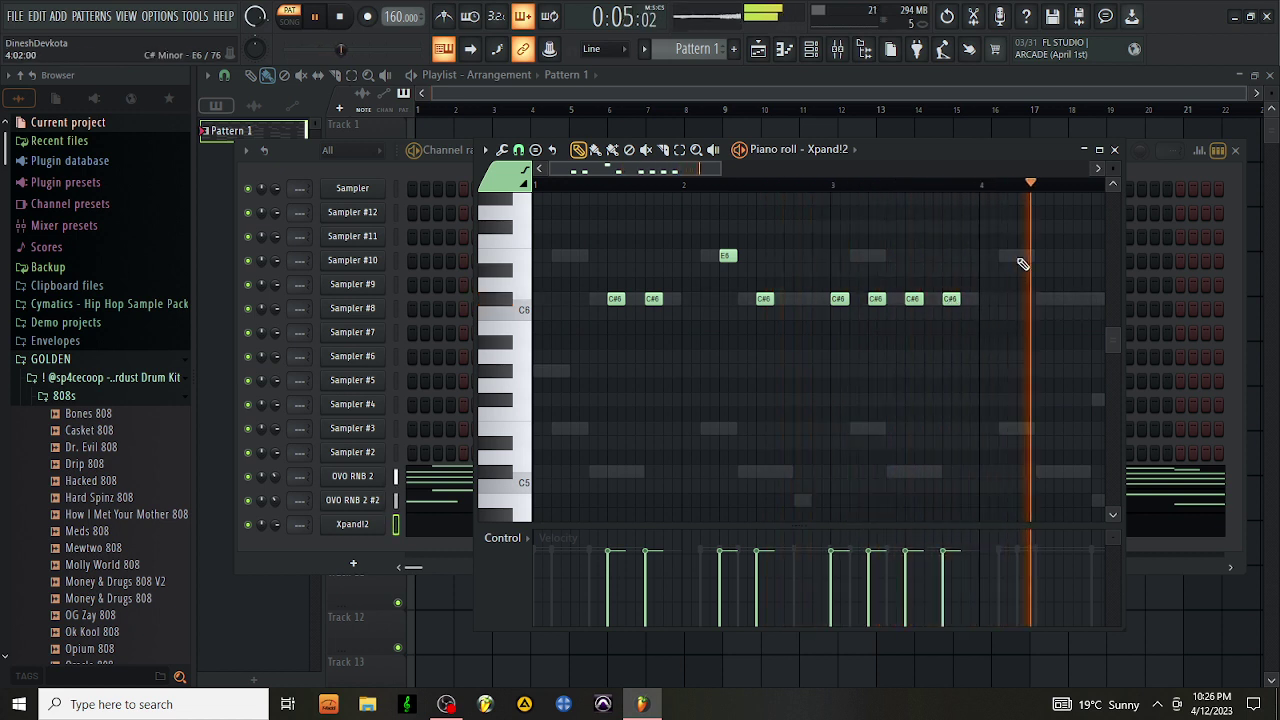
pyautogui.press('space')
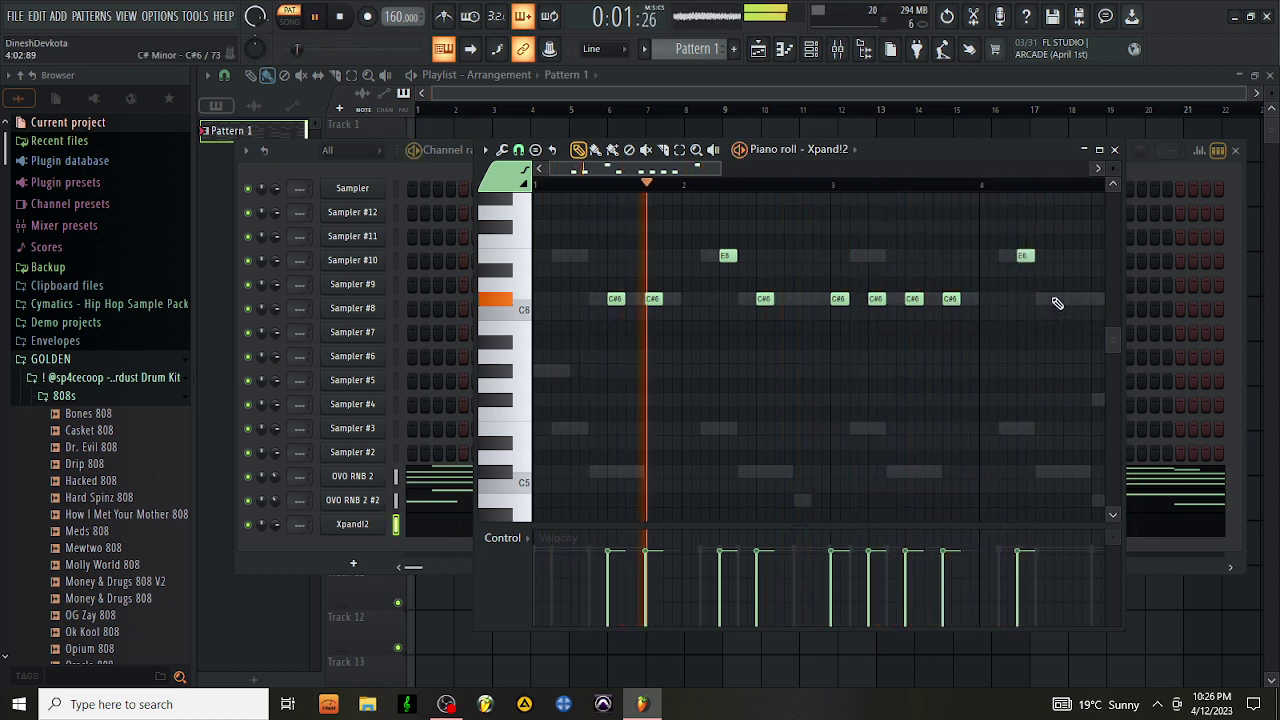
pyautogui.click(1056, 299)
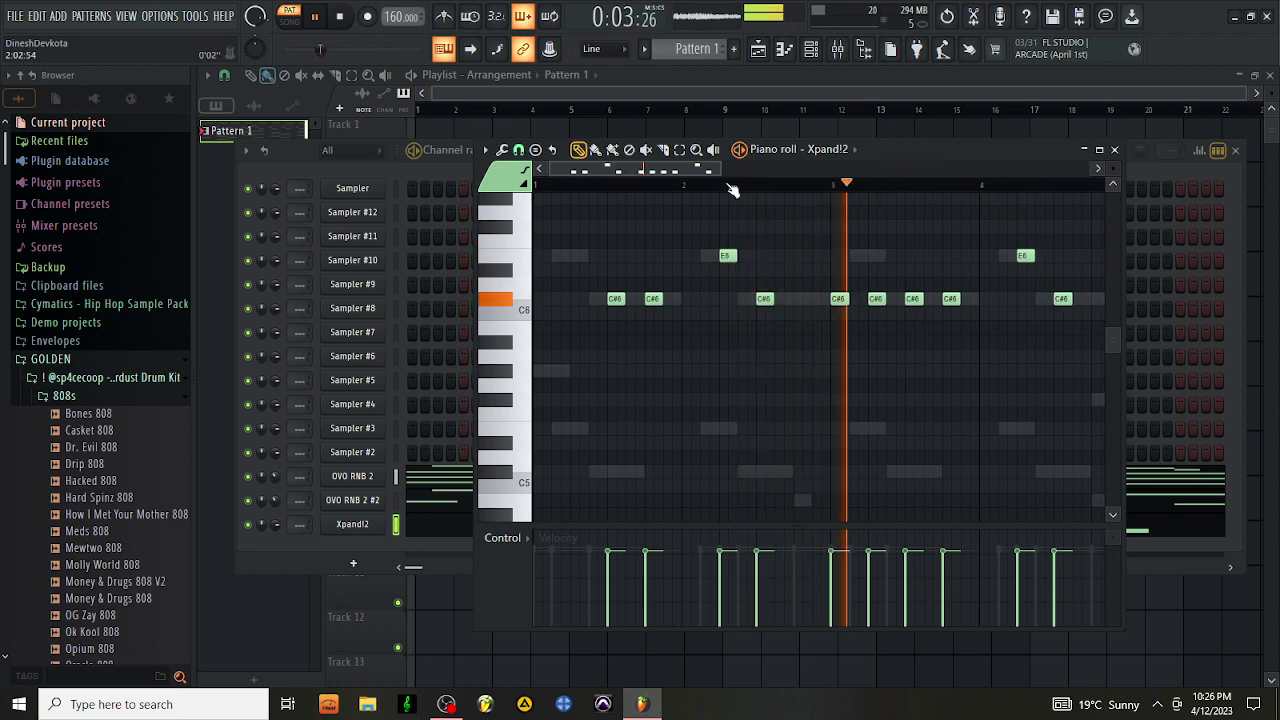
# Draw a long E5 note from the start of bar 1 and slice off its excess at the bar 5 line
pyautogui.moveTo(727, 190); pyautogui.dragTo(994, 217)
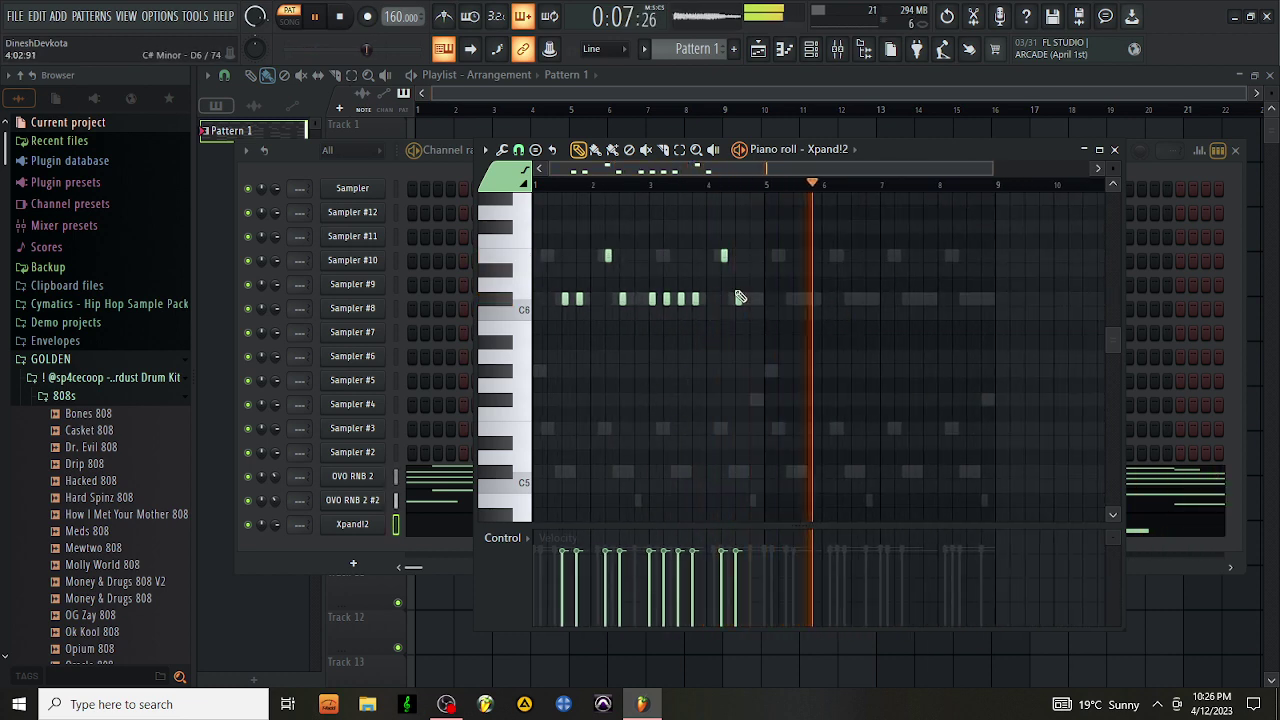
pyautogui.click(536, 429)
pyautogui.moveTo(539, 430); pyautogui.dragTo(814, 430)
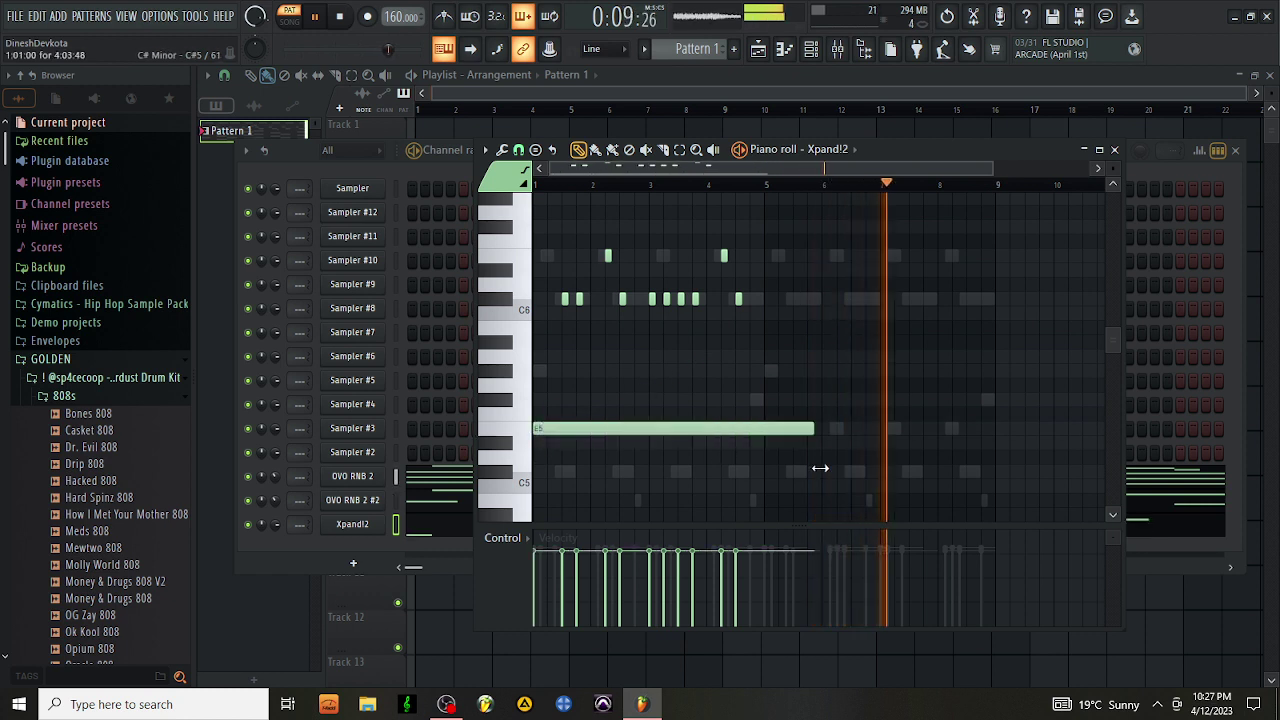
pyautogui.click(662, 149)
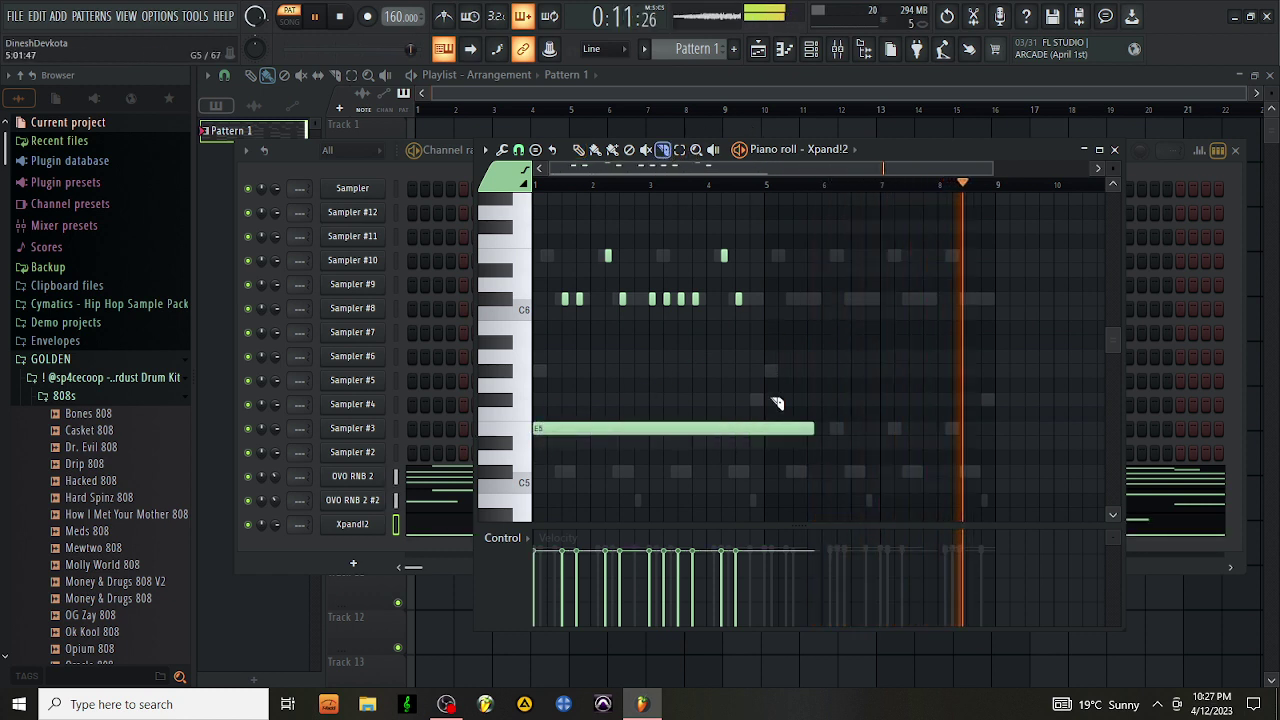
pyautogui.moveTo(768, 403)
pyautogui.mouseDown()
pyautogui.moveTo(770, 436)
pyautogui.moveTo(770, 397)
pyautogui.mouseUp()
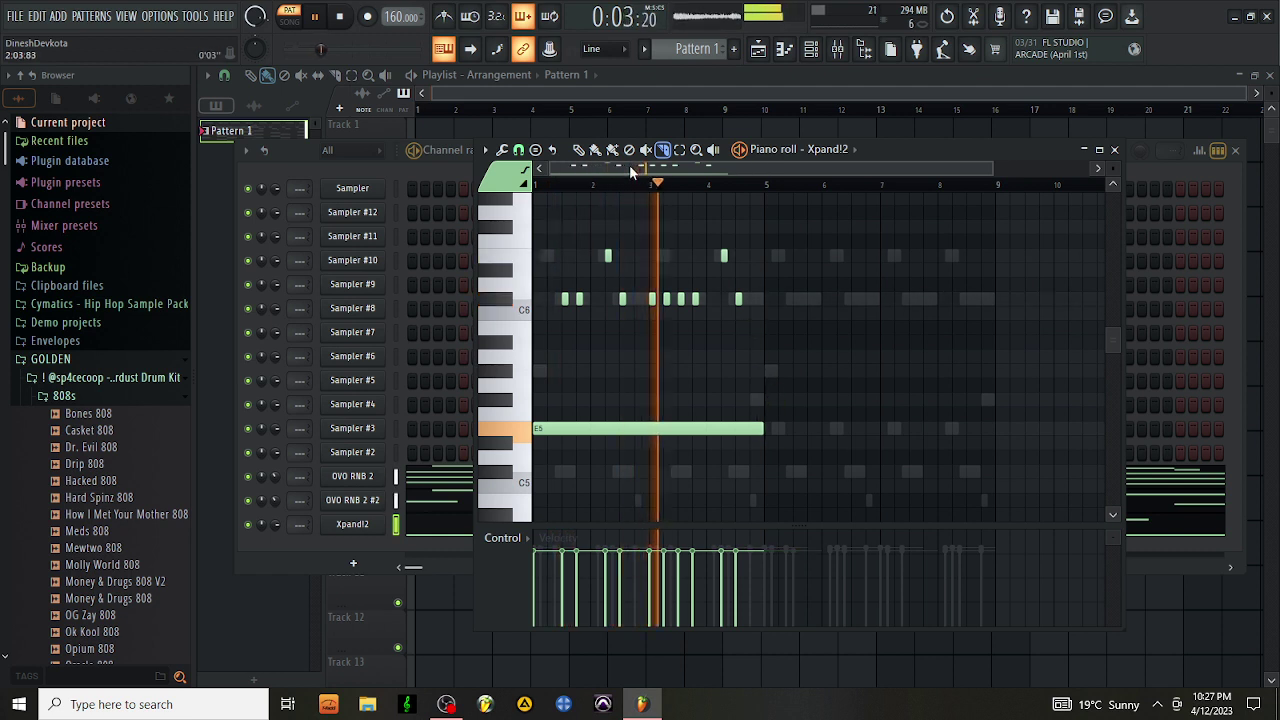
# Duplicate the four-bar phrase into bars 5 to 8 and delete both long E5 notes
pyautogui.hotkey('ctrl', 'b')
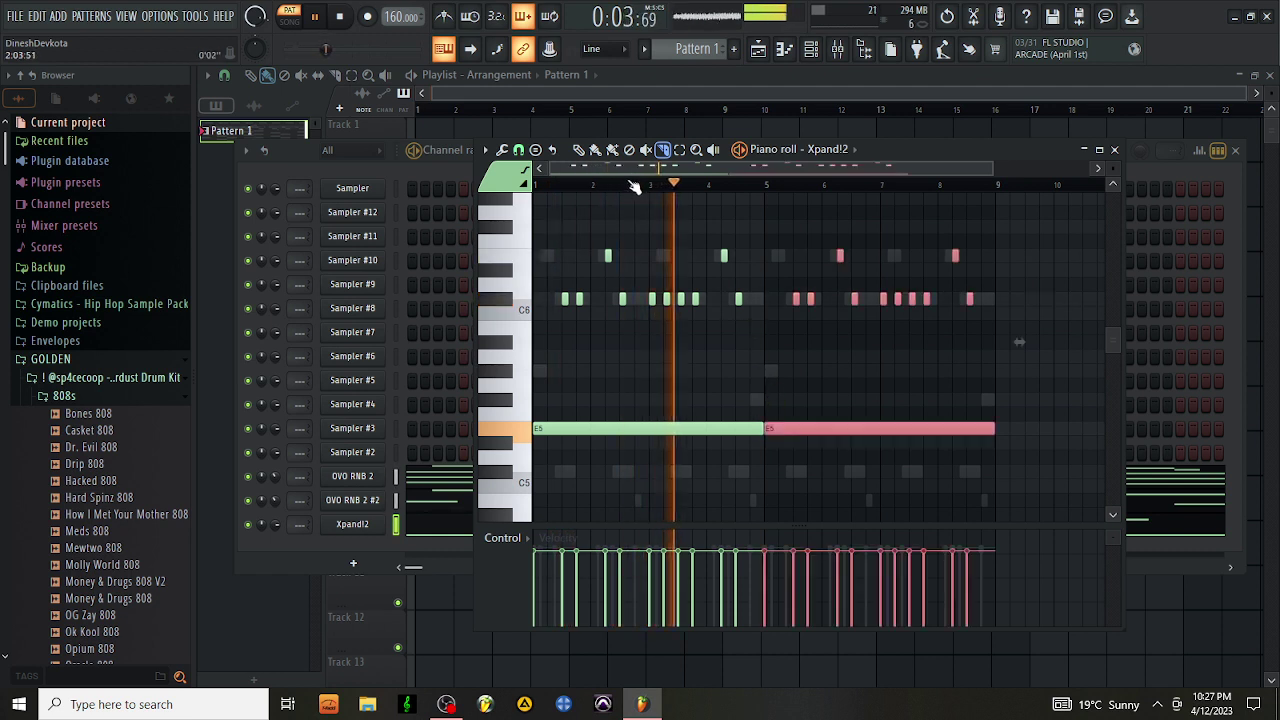
pyautogui.click(578, 150)
pyautogui.rightClick(708, 429)
pyautogui.rightClick(812, 428)
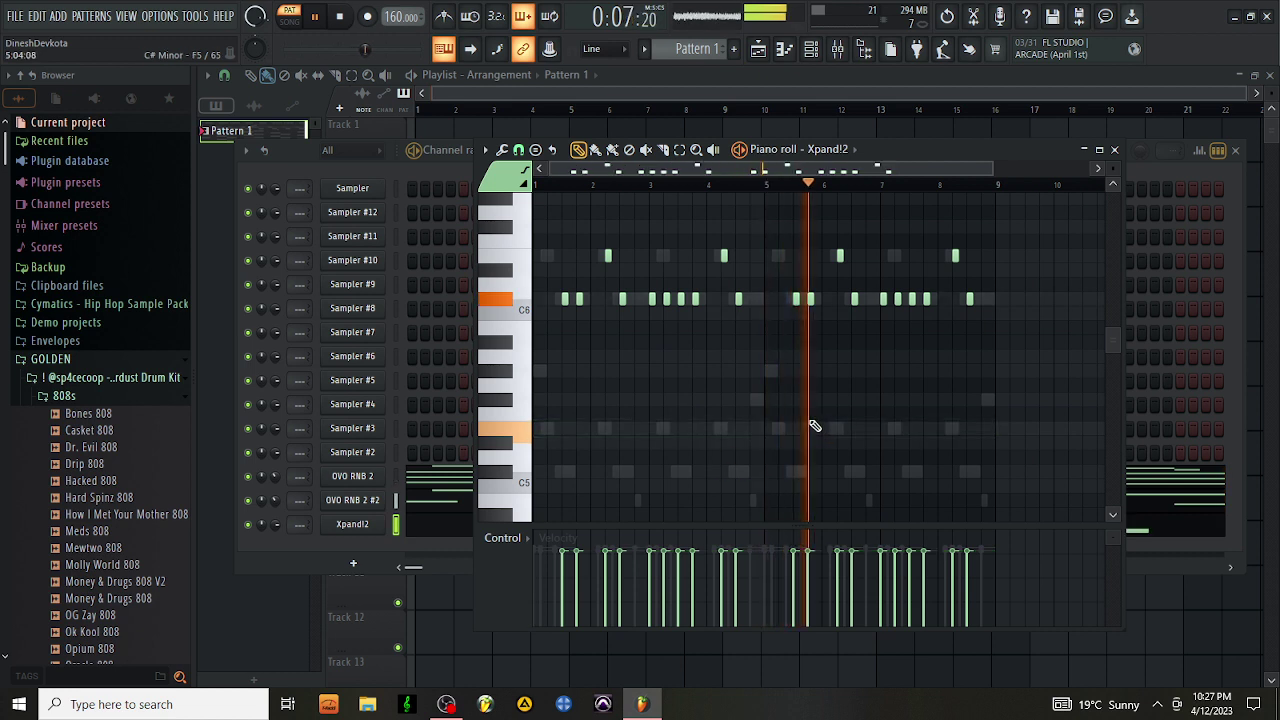
# Transpose all Xpand!2 notes down an octave and audition the +06 Kotoleste, +05 Koto and +04 Dulcimer+12 String presets
pyautogui.hotkey('ctrl', 'Down')
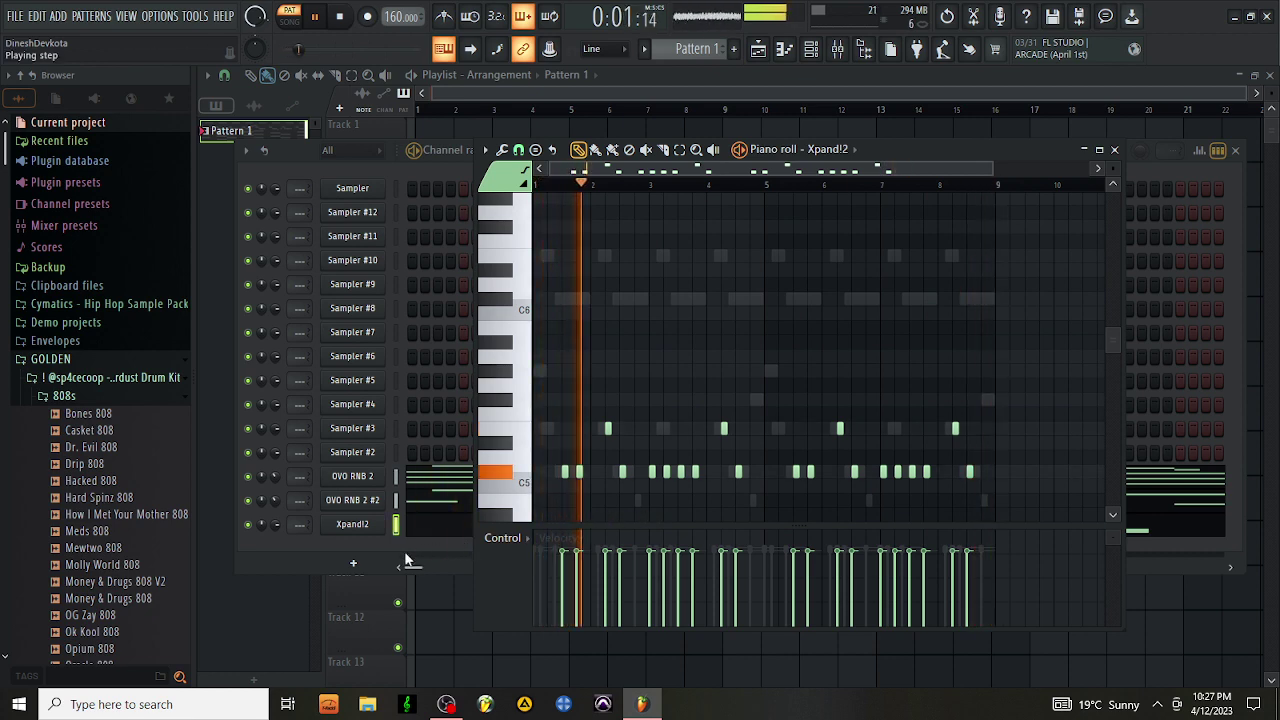
pyautogui.click(363, 528)
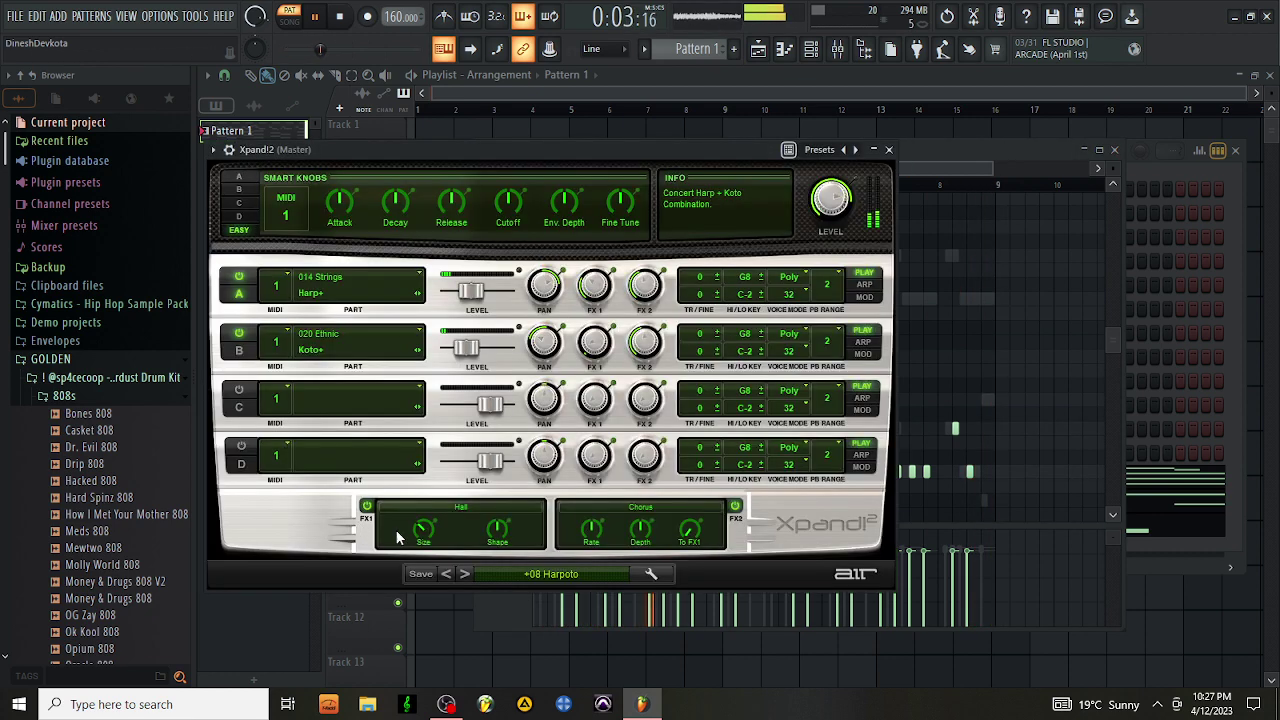
pyautogui.click(447, 574)
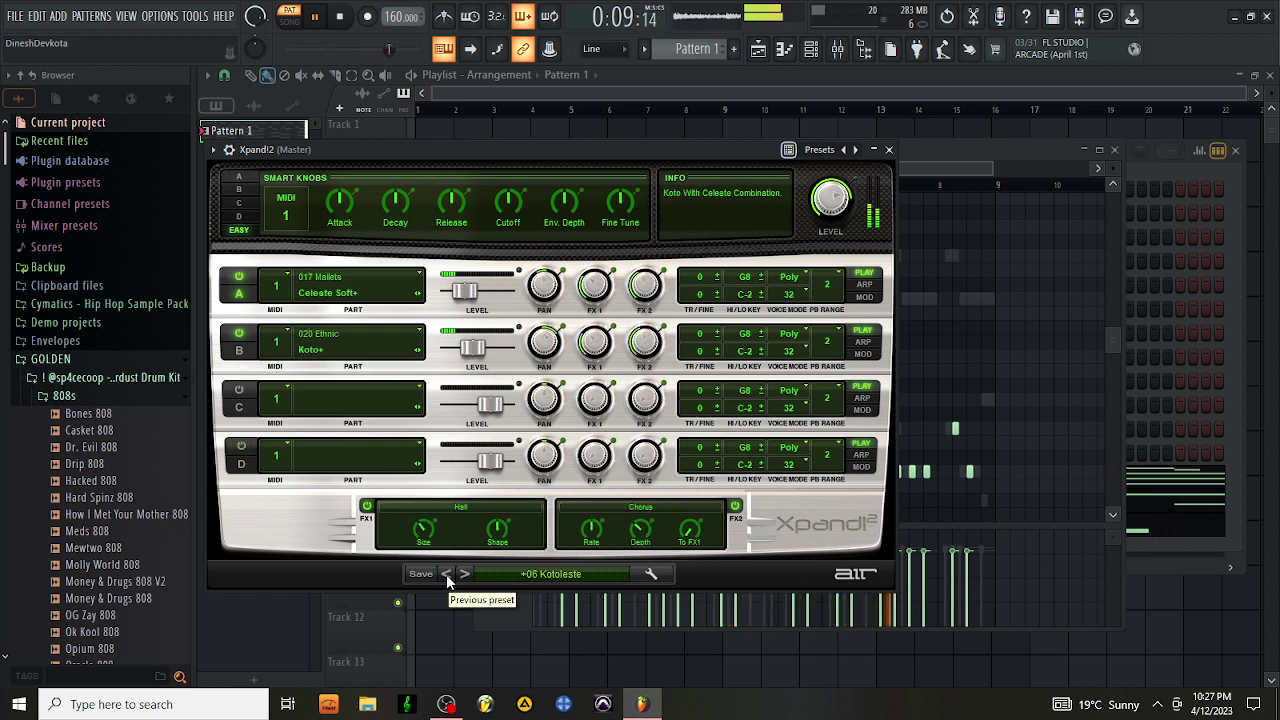
pyautogui.click(446, 576)
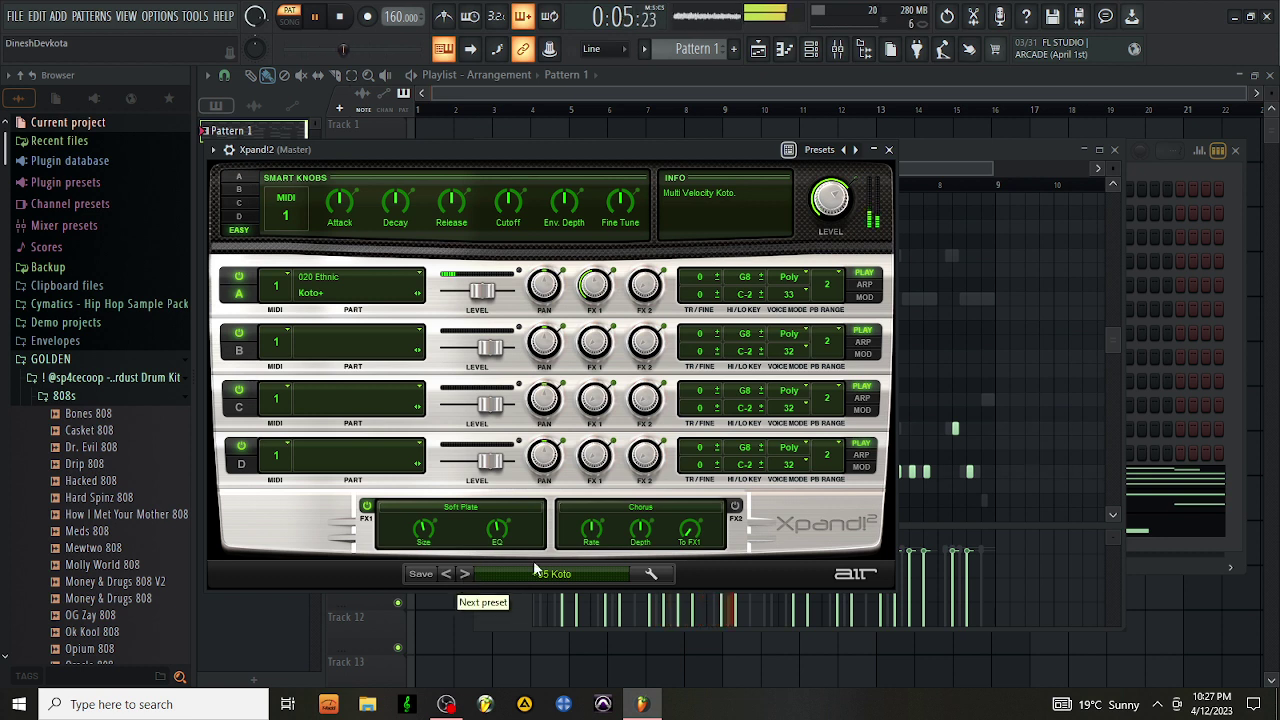
pyautogui.click(447, 575)
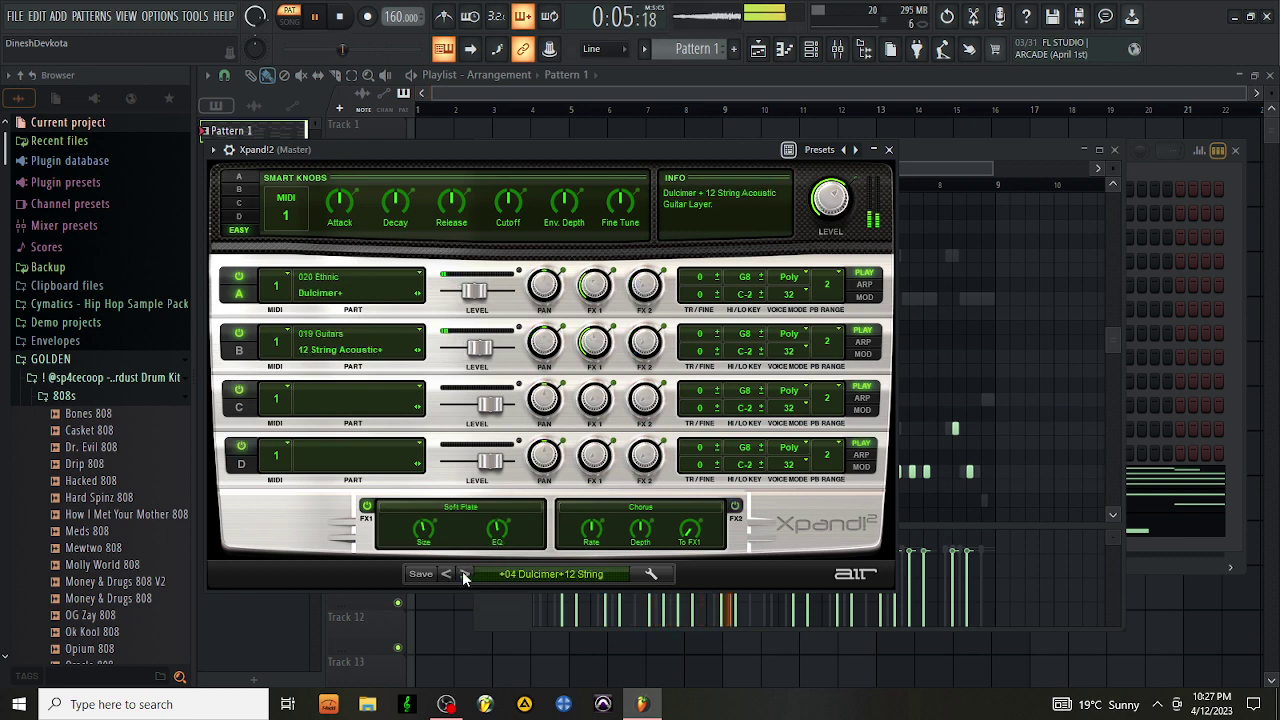
# Step forward through the Xpand!2 presets, auditioning +09 Koto Loves Dulcimer, +12 Psycho Shamisen and +15 Shakuhachi
pyautogui.click(464, 575)
pyautogui.click(464, 575)
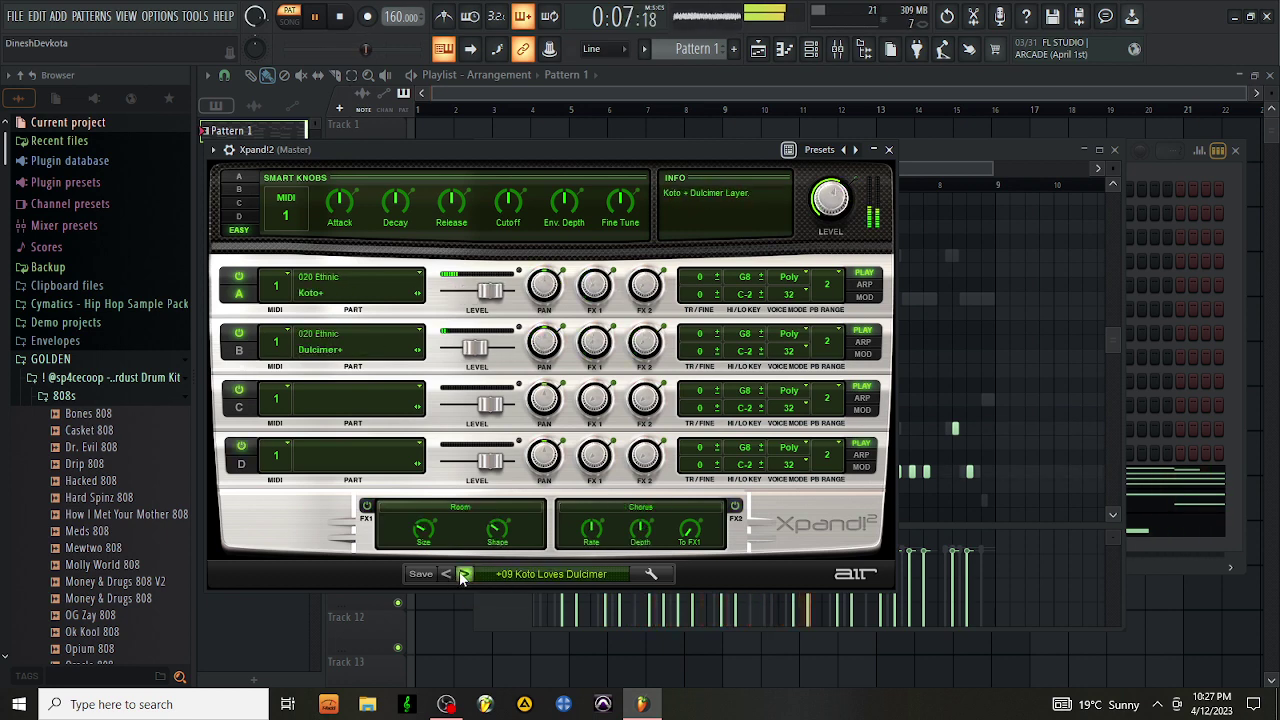
pyautogui.click(463, 575)
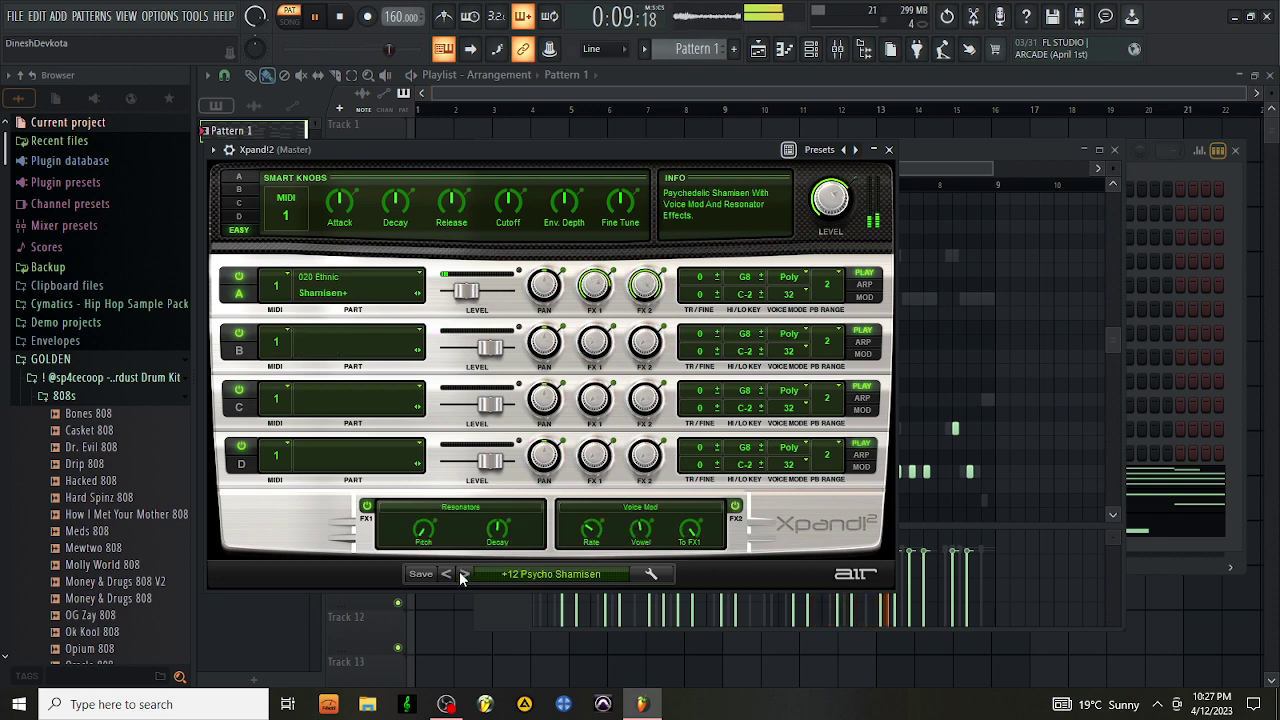
pyautogui.click(463, 575)
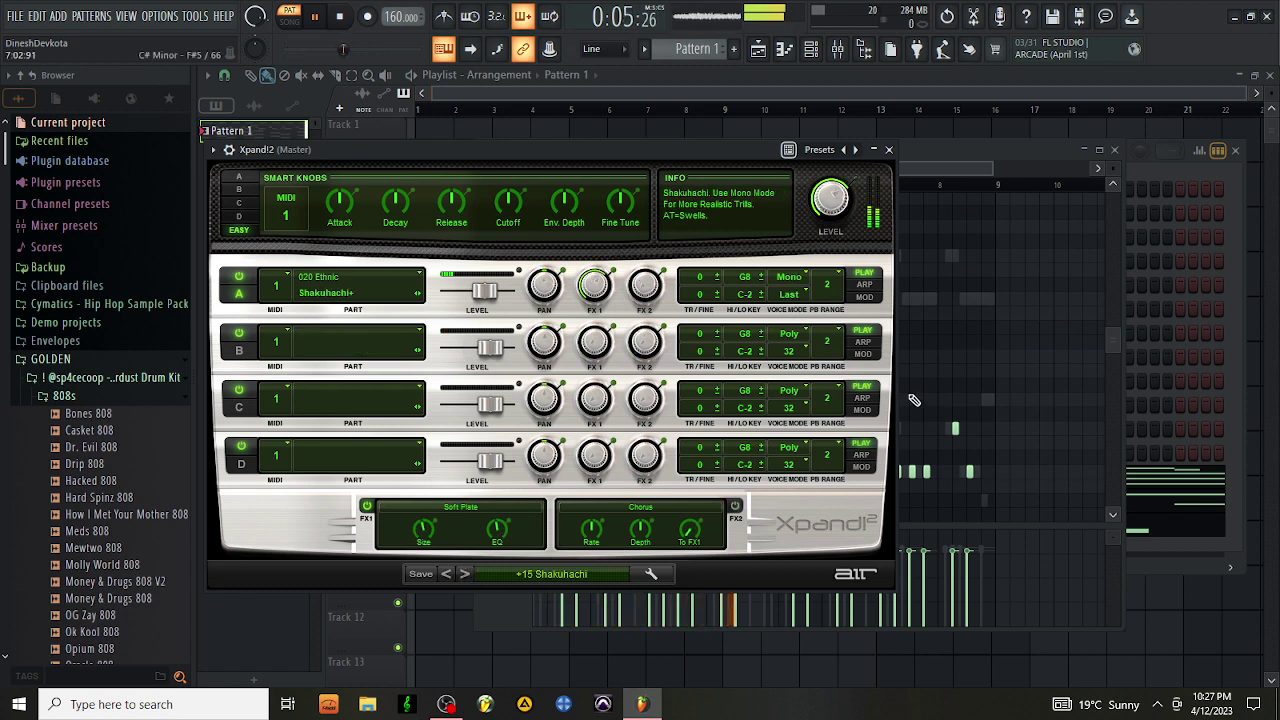
# Transpose the Xpand!2 notes back up an octave and audition a following preset before returning to +15 Shakuhachi
pyautogui.click(1020, 282)
pyautogui.hotkey('ctrl', 'Up')
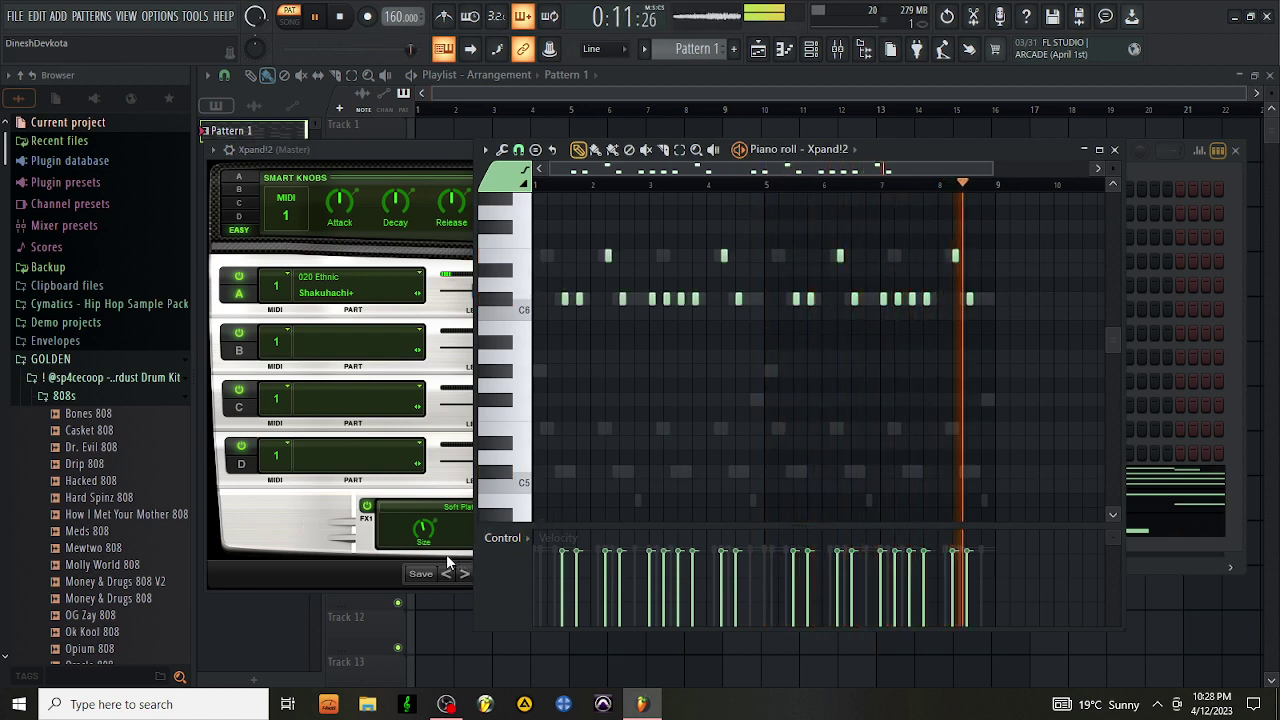
pyautogui.click(464, 573)
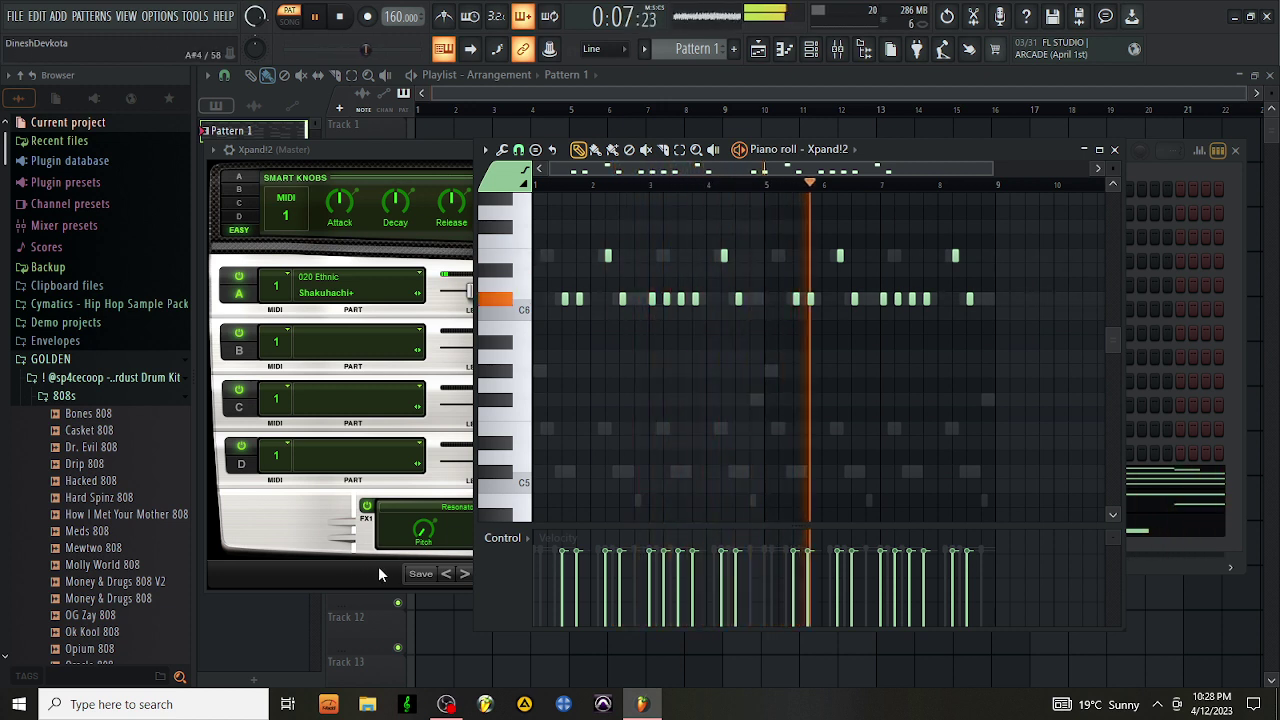
pyautogui.click(442, 576)
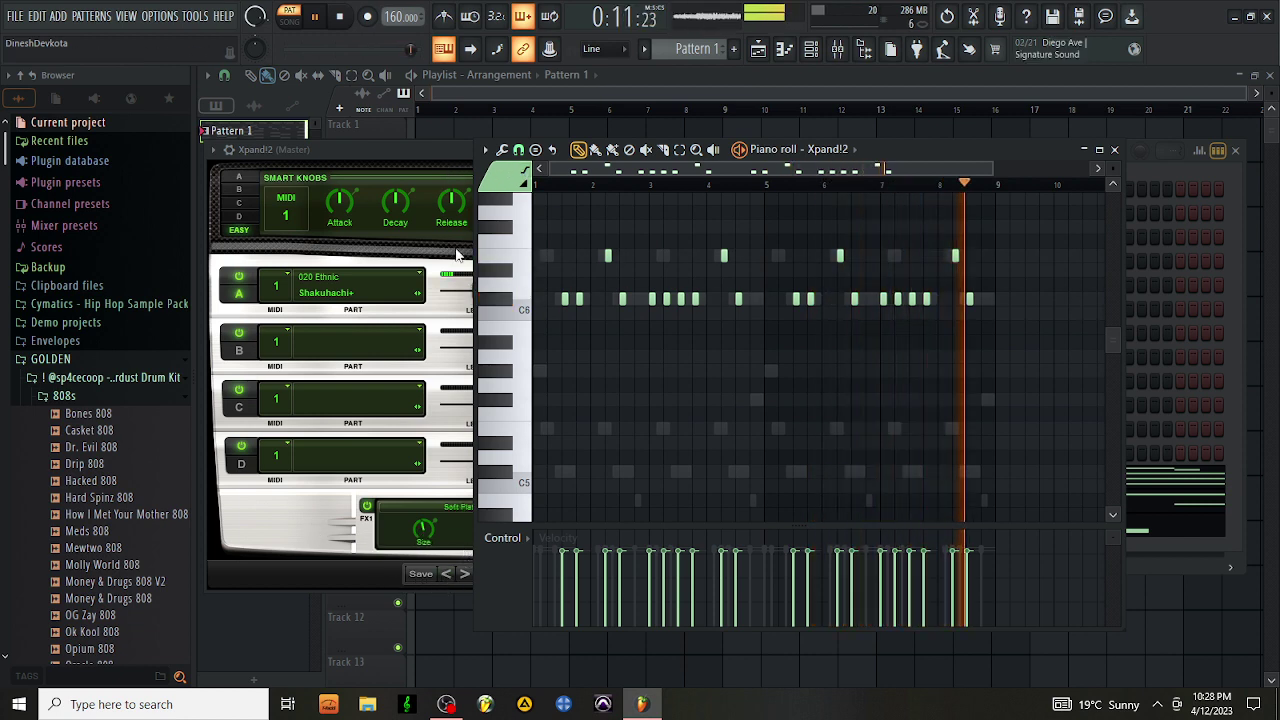
# Load the 01 Natural Sitar preset from Xpand!2's 22 Ethnic category and step forward to 02 Taj Mahal
pyautogui.click(438, 152)
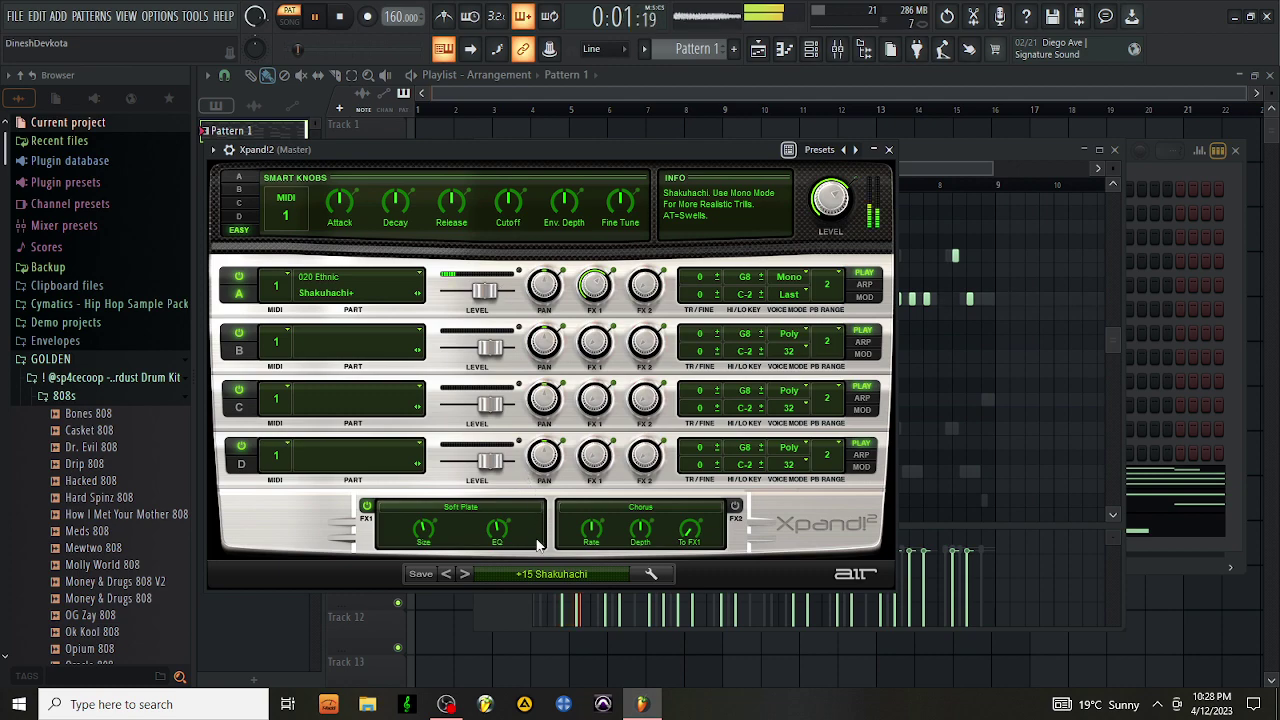
pyautogui.click(537, 578)
pyautogui.moveTo(590, 488)
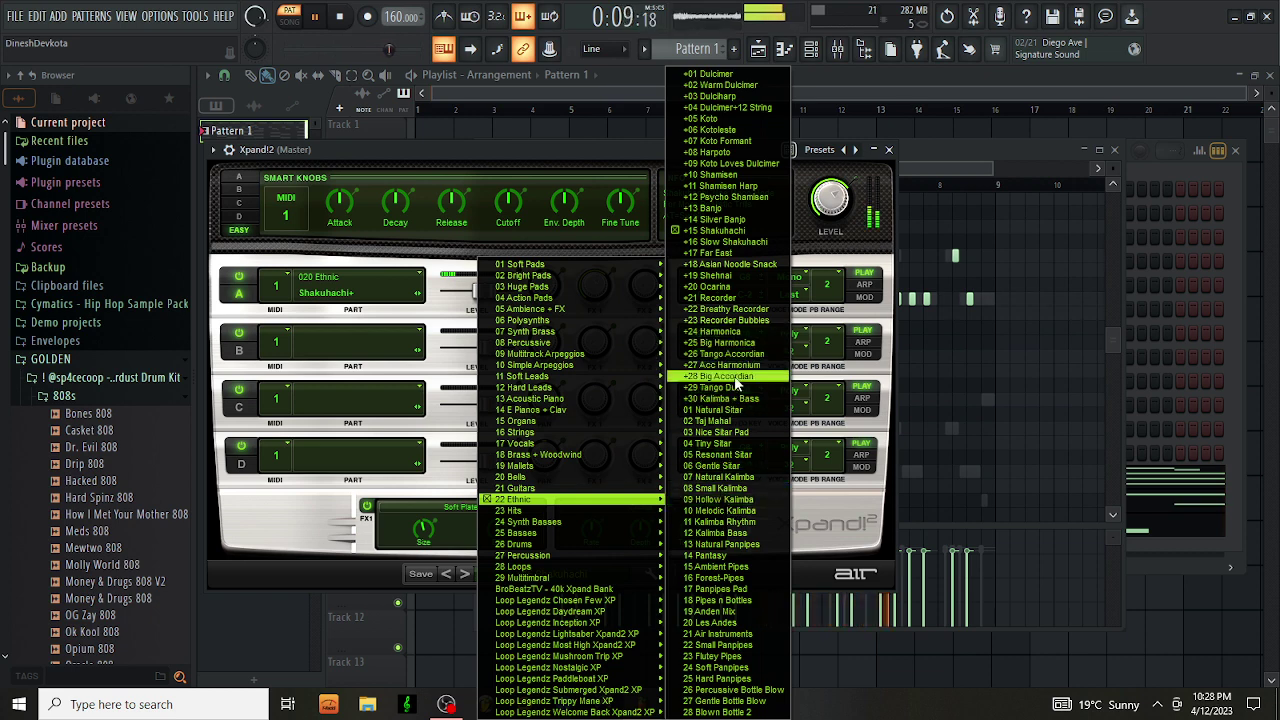
pyautogui.click(722, 414)
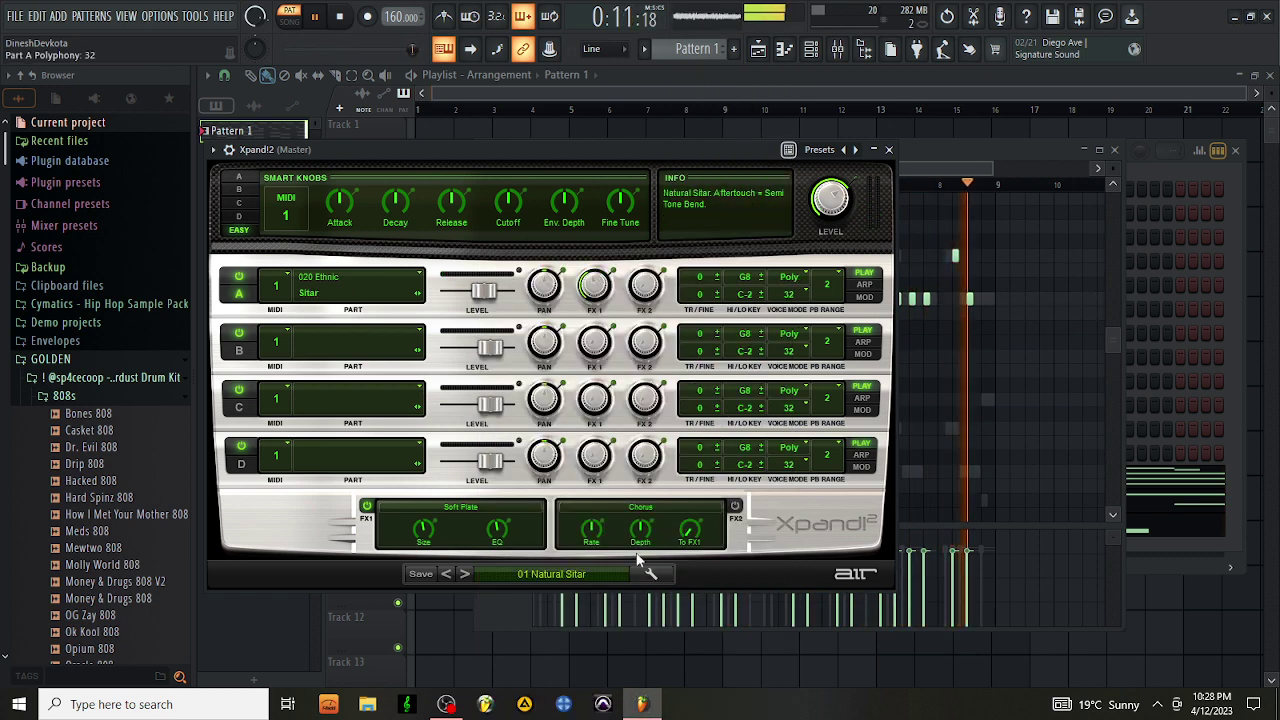
pyautogui.click(464, 574)
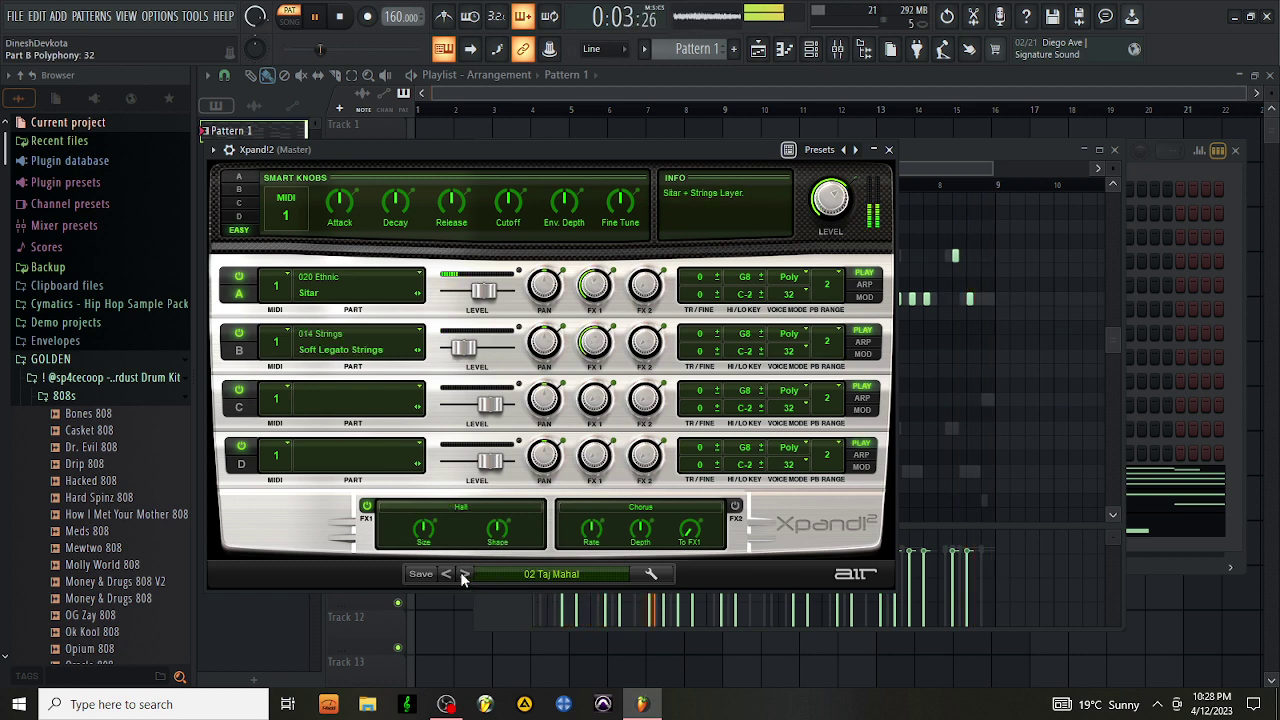
# Step forward through the Xpand!2 presets, auditioning 03 Nice Sitar Pad, 04 Tiny Sitar and 05 Resonant Sitar
pyautogui.click(464, 574)
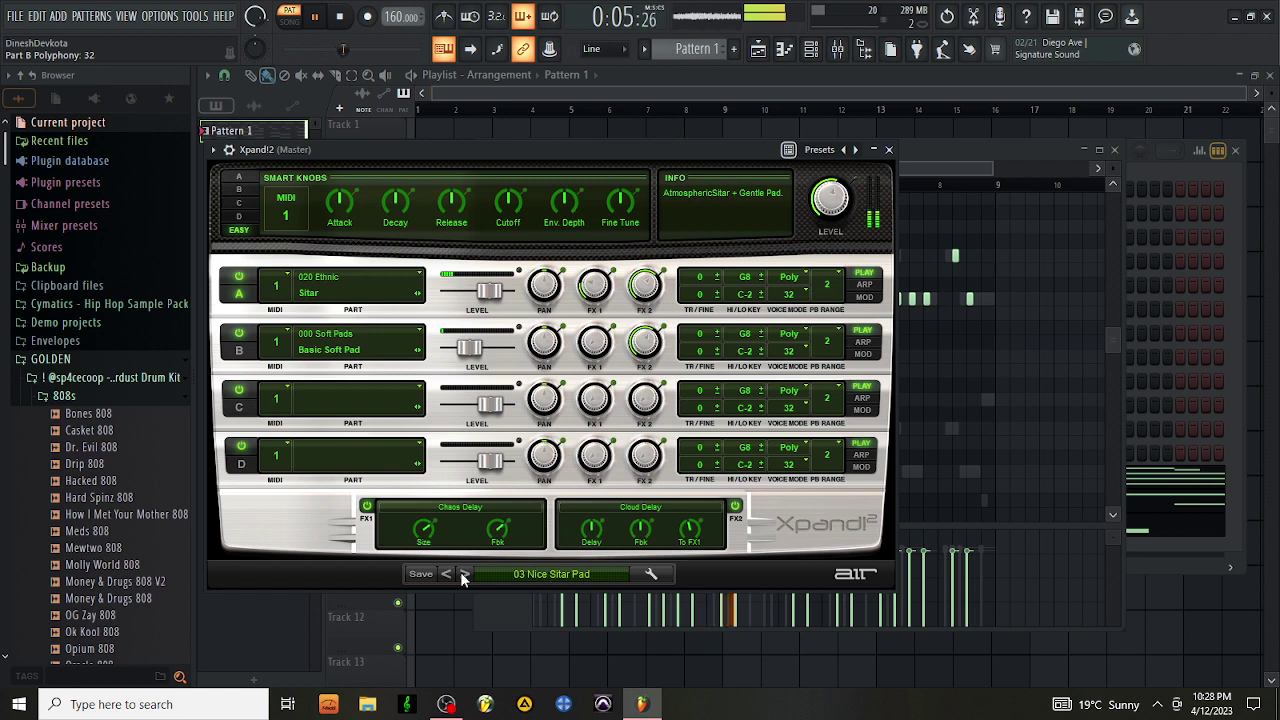
pyautogui.click(464, 574)
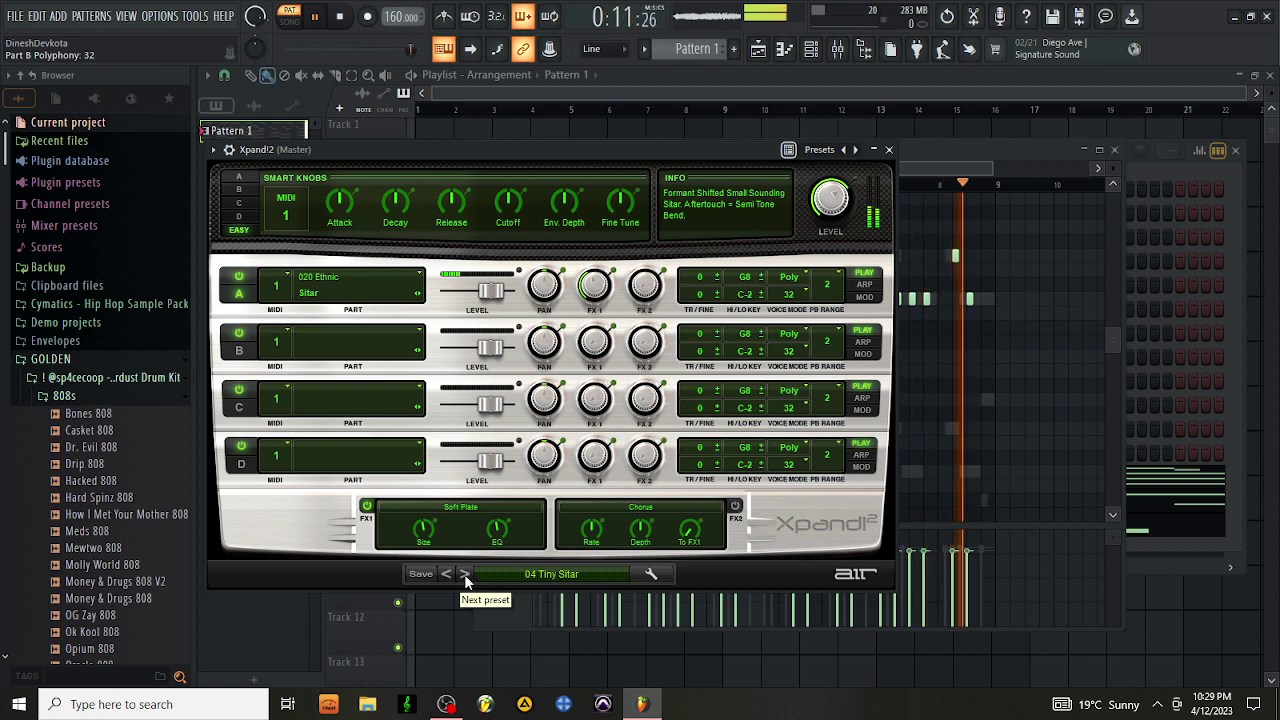
pyautogui.click(464, 574)
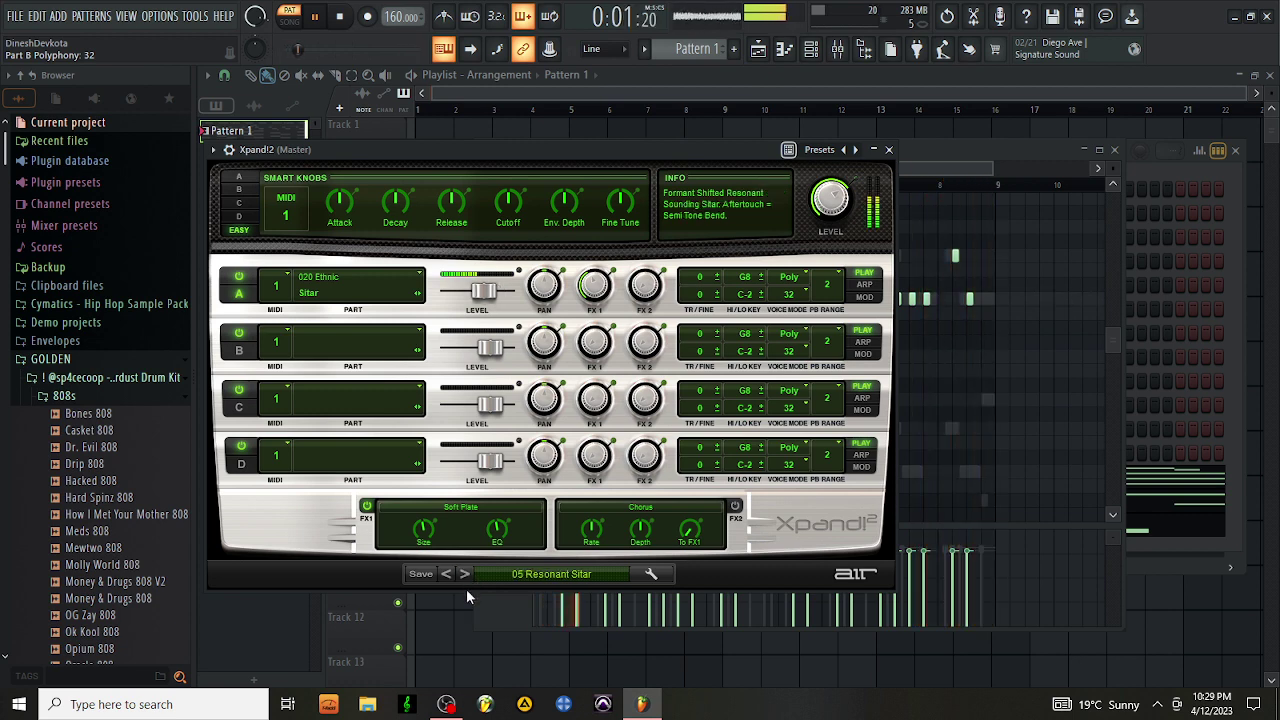
# Reopen the Xpand!2 channel from the channel rack and audition the 06 Gentle Sitar preset
pyautogui.click(466, 597)
pyautogui.rightClick(596, 608)
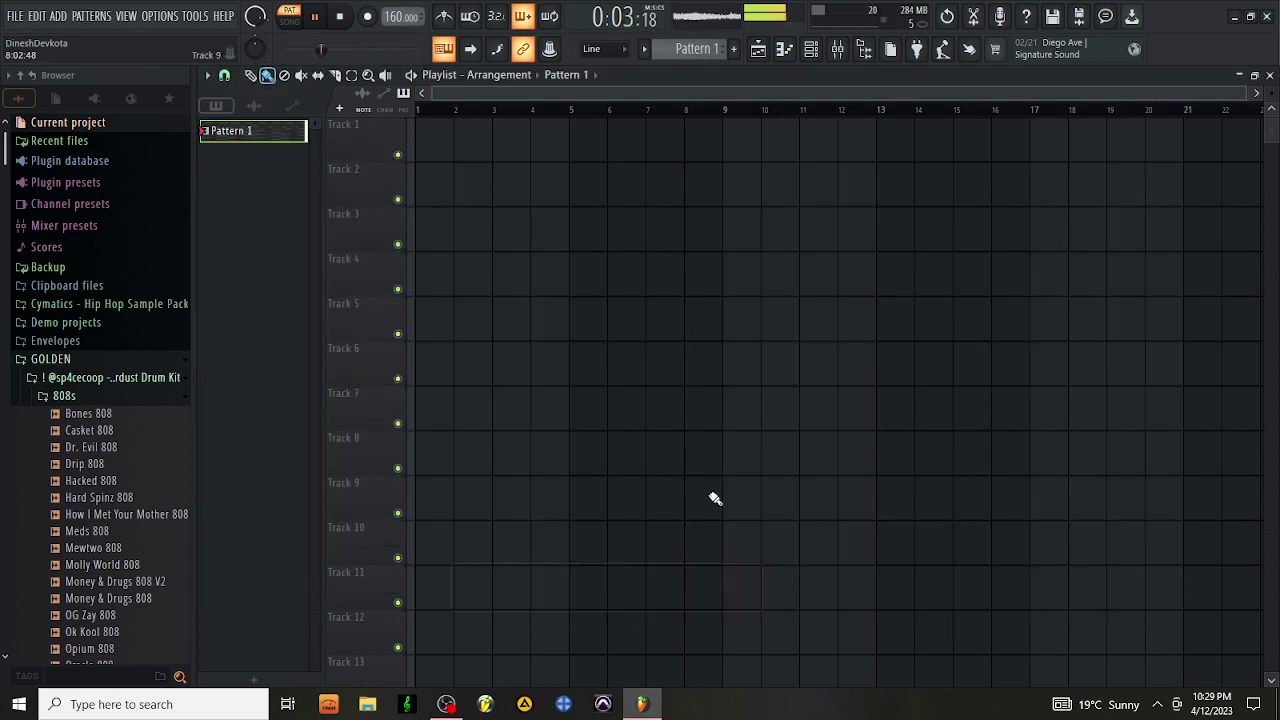
pyautogui.click(811, 49)
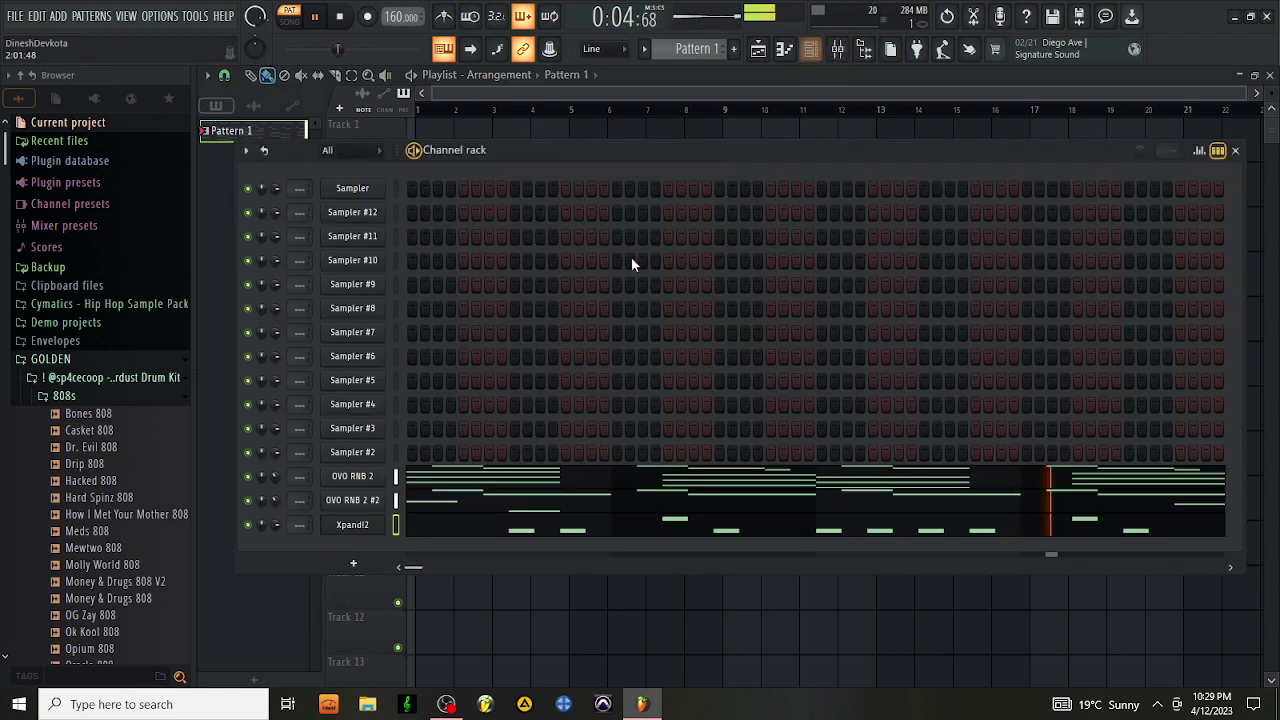
pyautogui.click(372, 525)
pyautogui.click(465, 575)
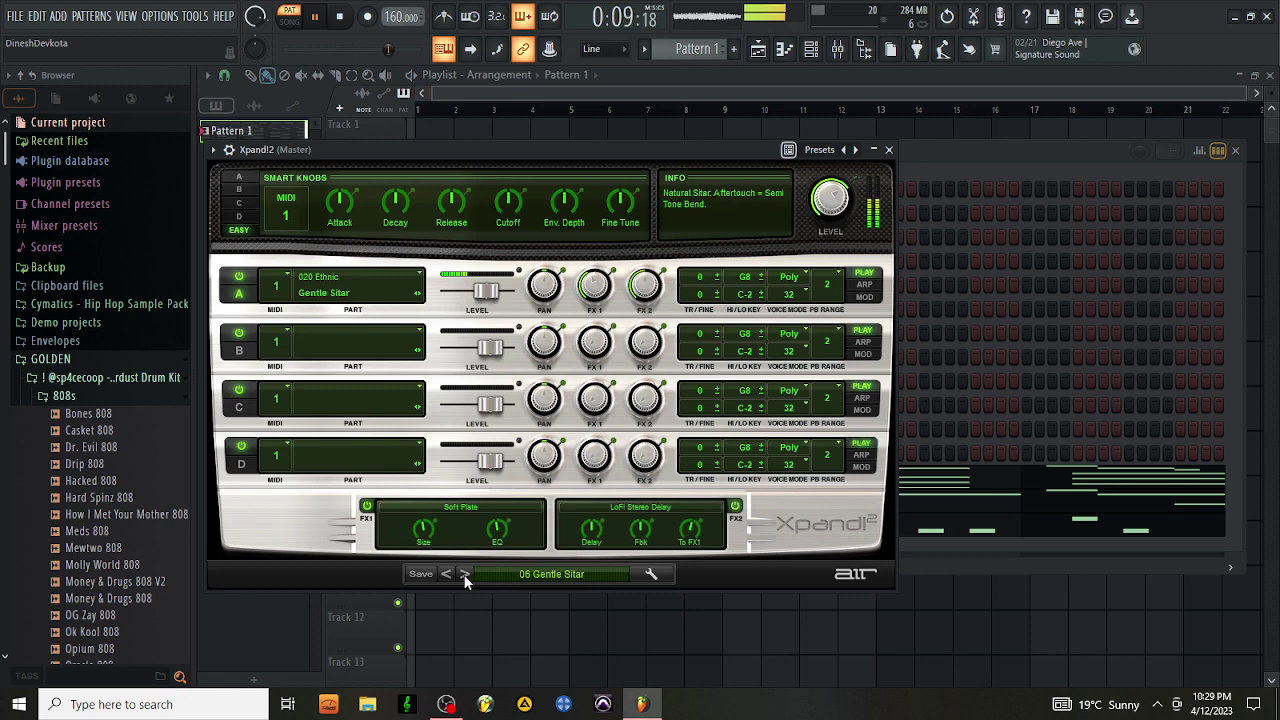
# Audition the Xpand!2 kalimba presets one after another, from 07 Natural Kalimba to 12 Kalimba Bass
pyautogui.click(465, 575)
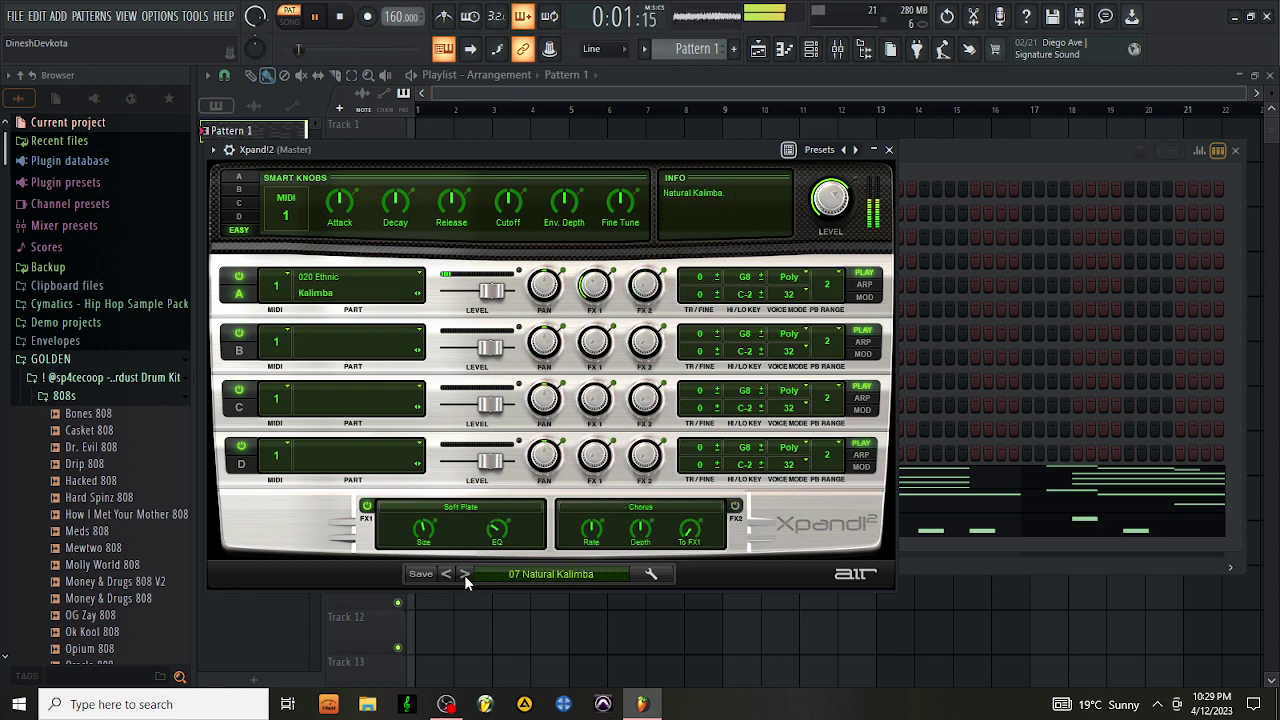
pyautogui.click(464, 575)
pyautogui.click(464, 575)
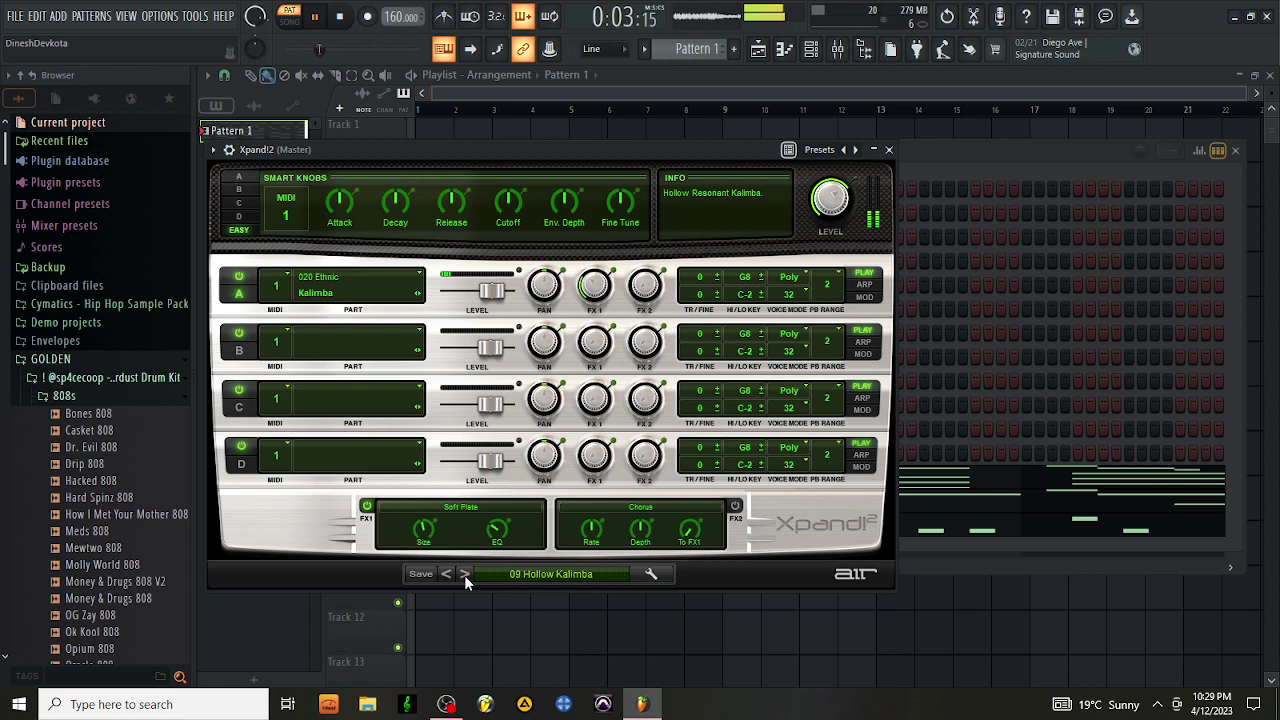
pyautogui.click(465, 575)
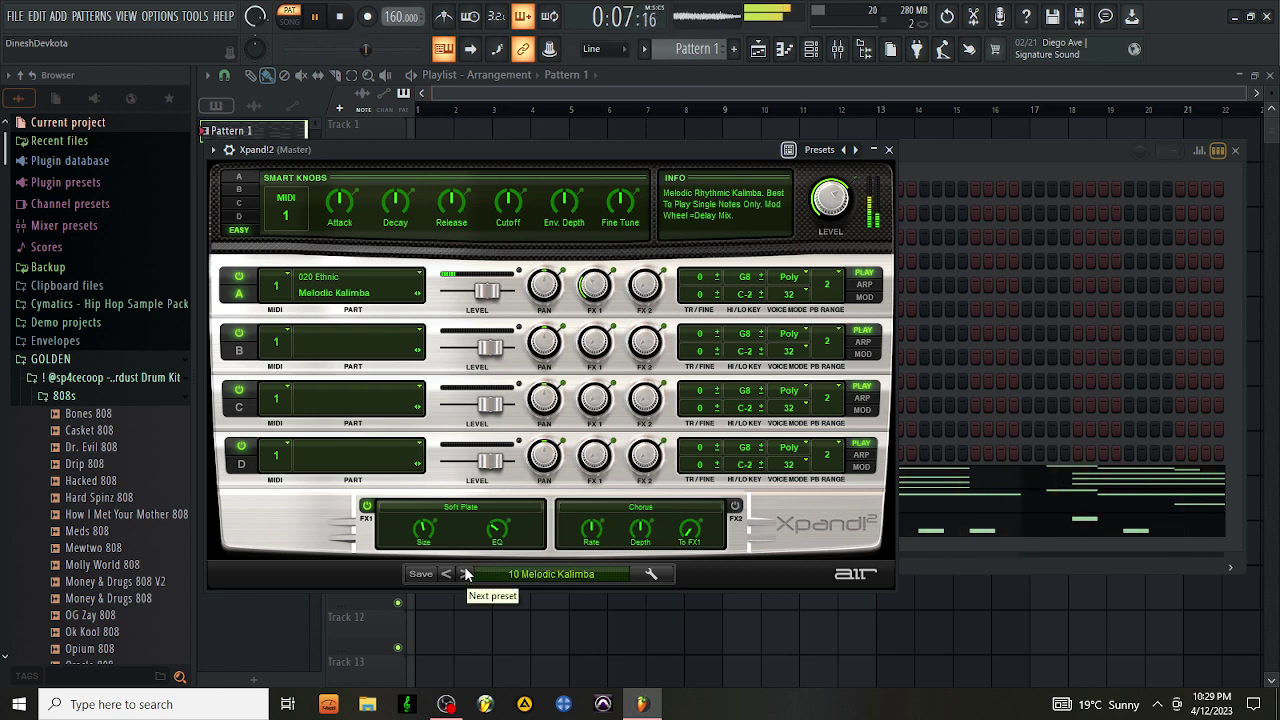
pyautogui.click(465, 574)
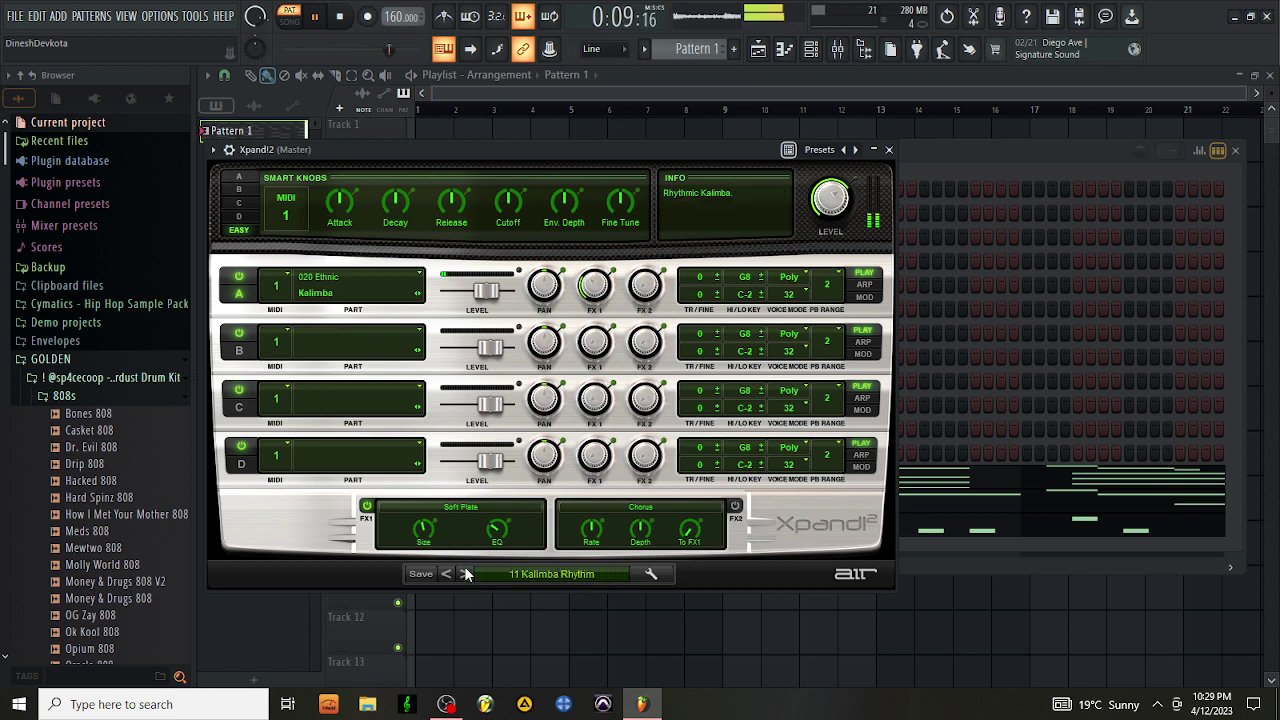
pyautogui.click(466, 574)
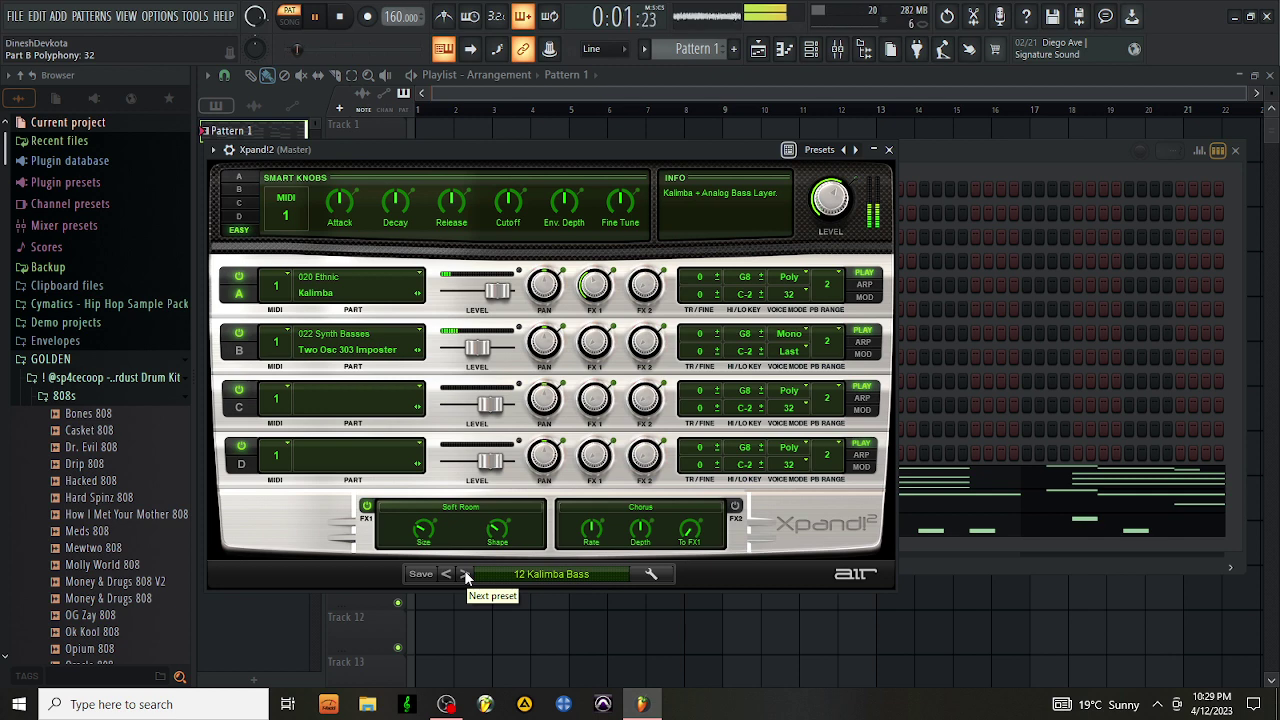
# Step through the Xpand!2 panpipe presets from 13 Natural Panpipes, keep 16 Forest-Pipes and close the plugin
pyautogui.click(465, 574)
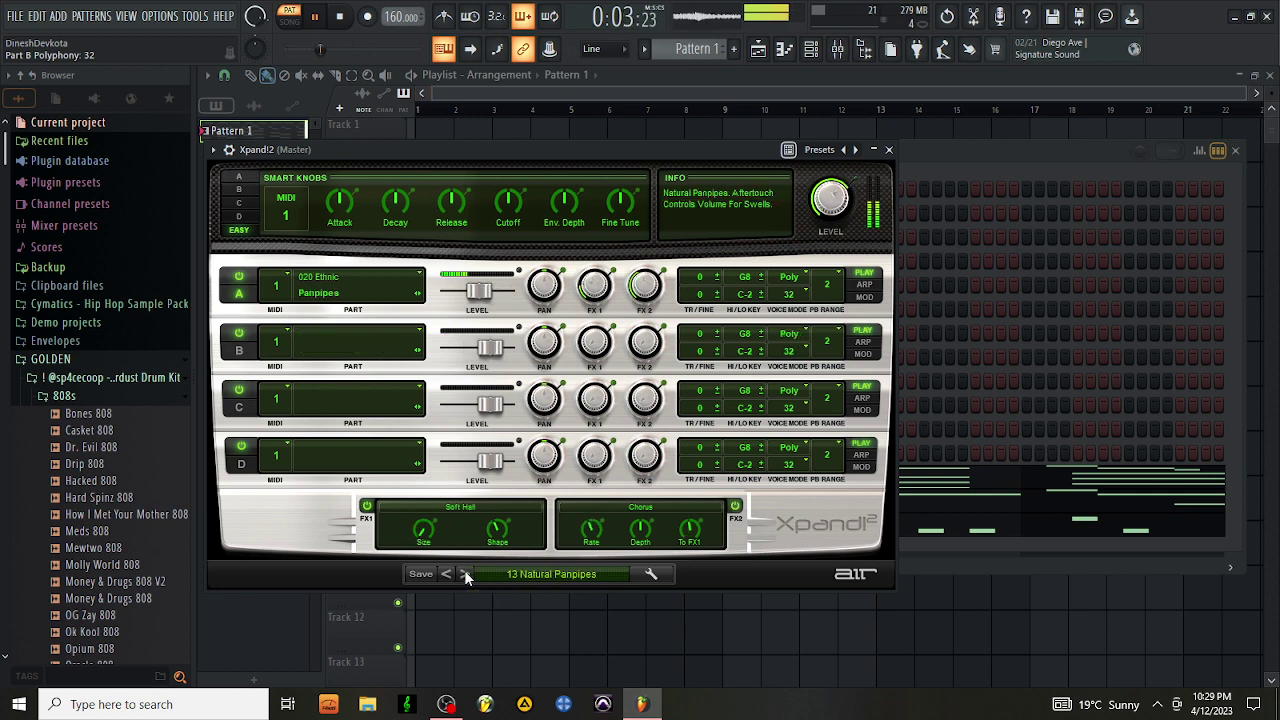
pyautogui.click(465, 574)
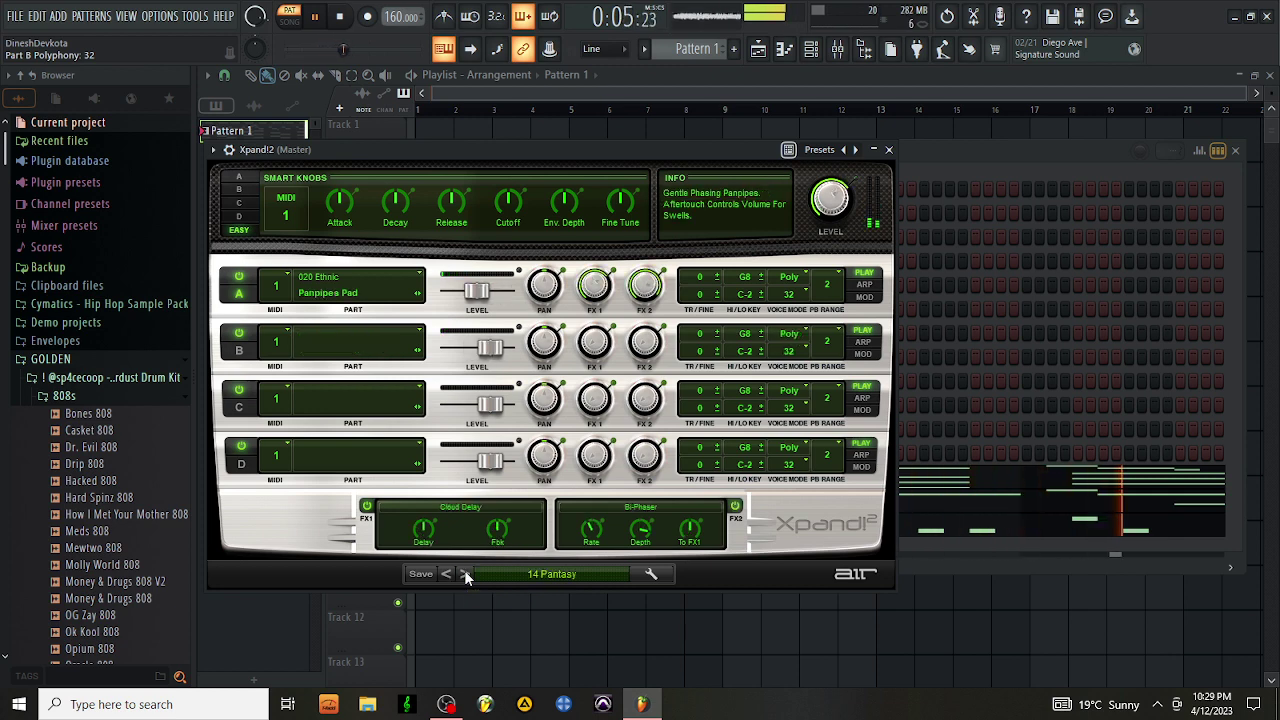
pyautogui.click(465, 574)
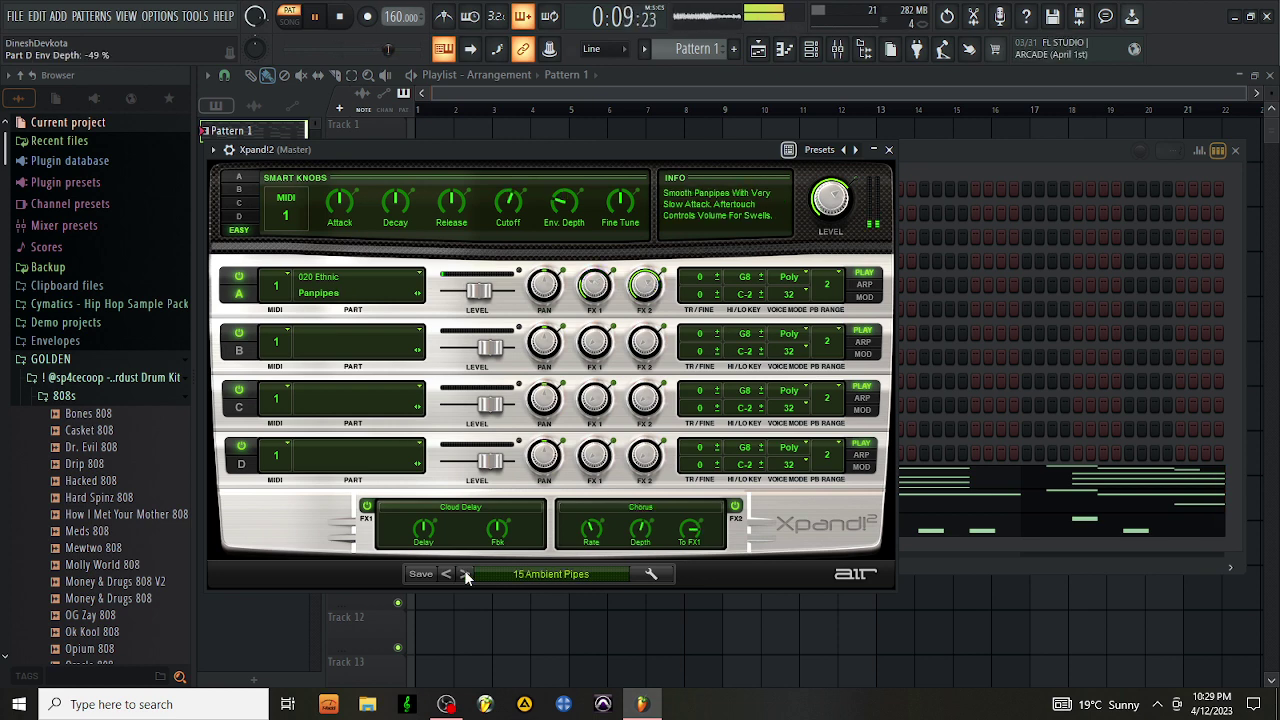
pyautogui.click(465, 574)
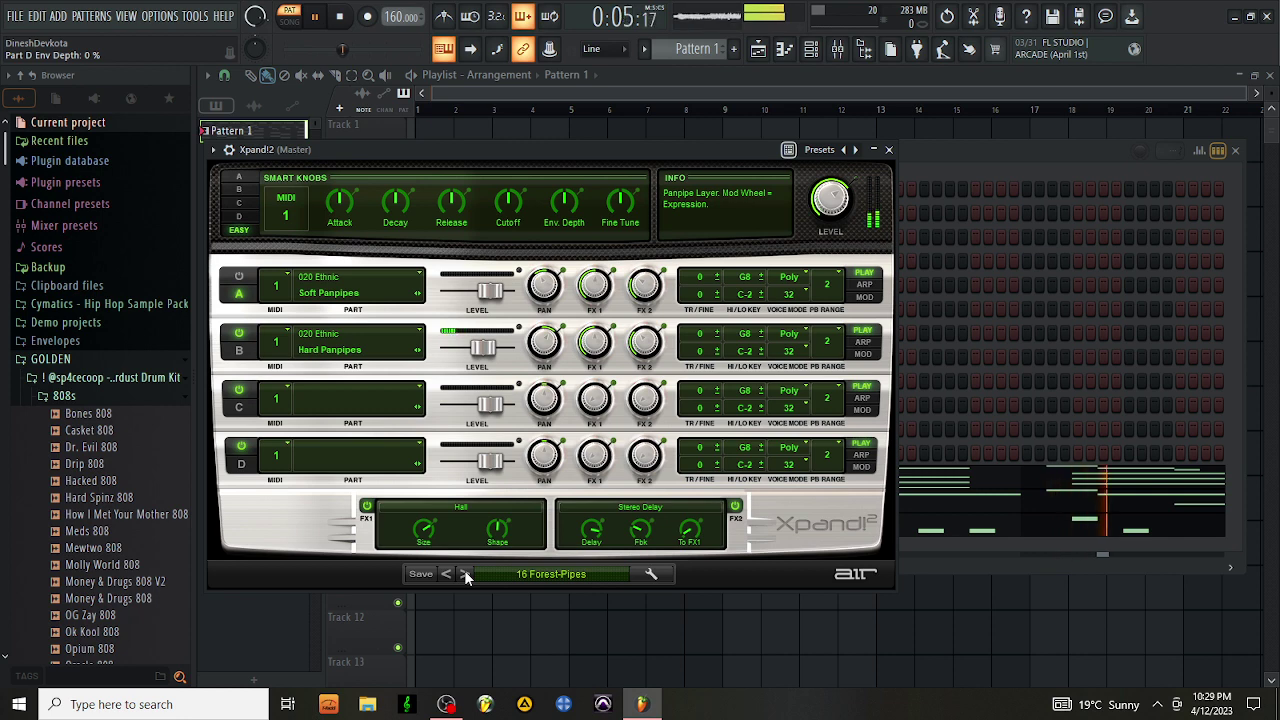
pyautogui.click(889, 150)
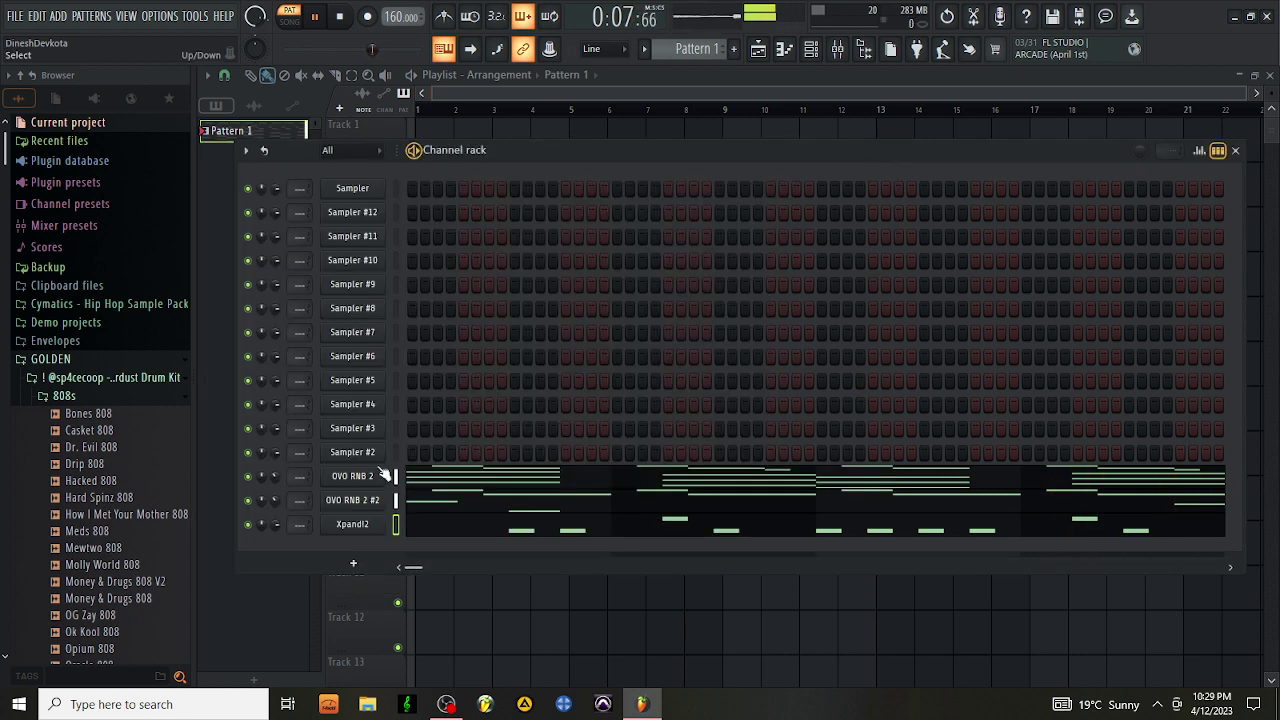
# Route the Xpand!2 channel to mixer Insert 2 and load Fruity Chorus in its first effect slot
pyautogui.doubleClick(296, 526)
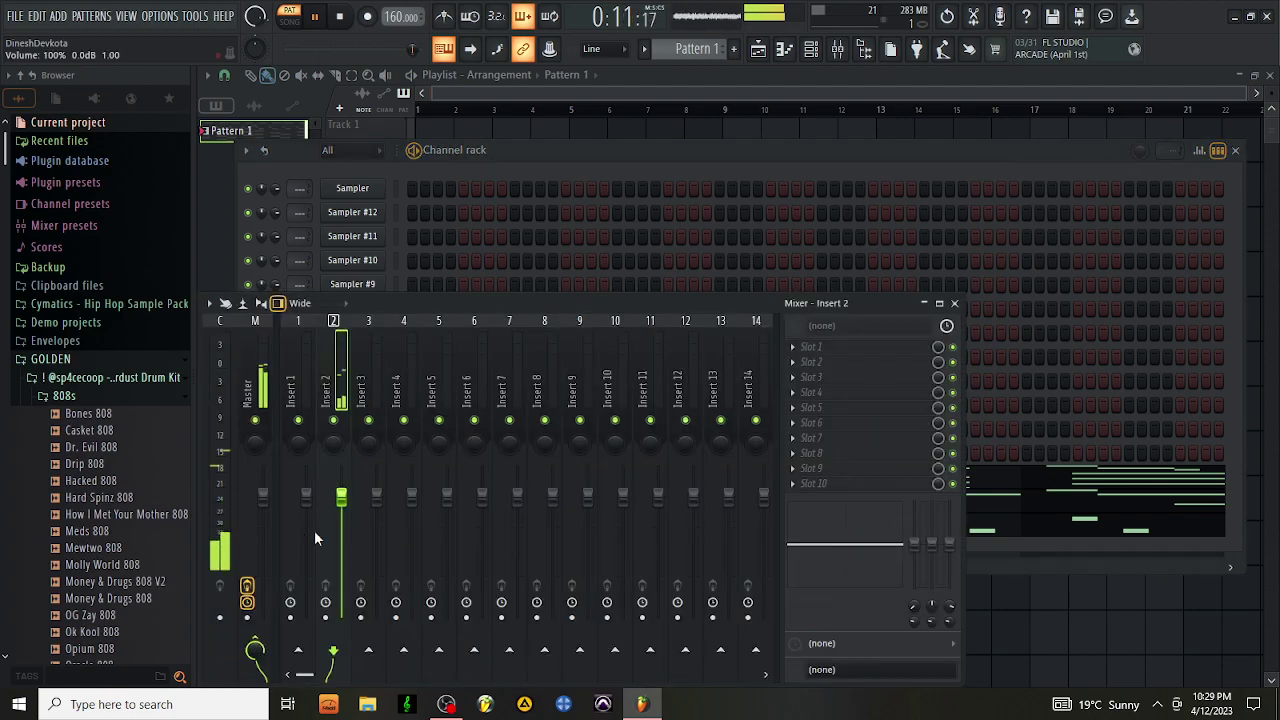
pyautogui.click(807, 350)
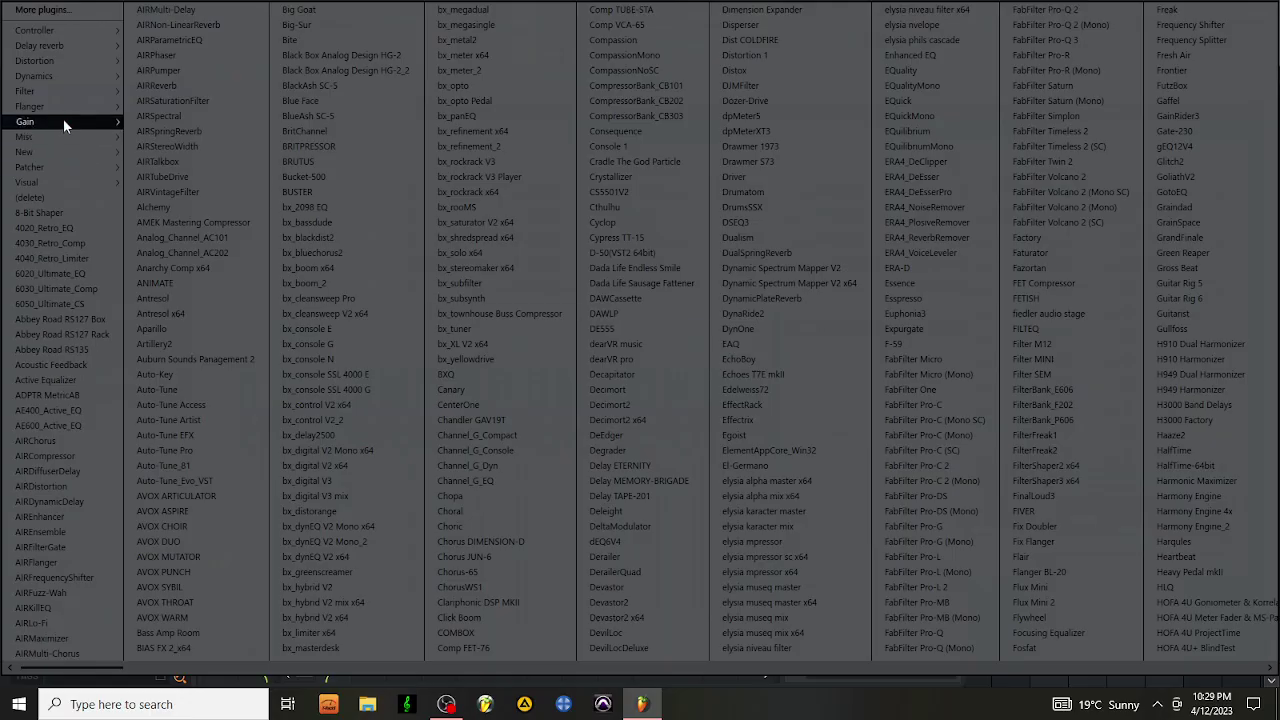
pyautogui.moveTo(68, 100)
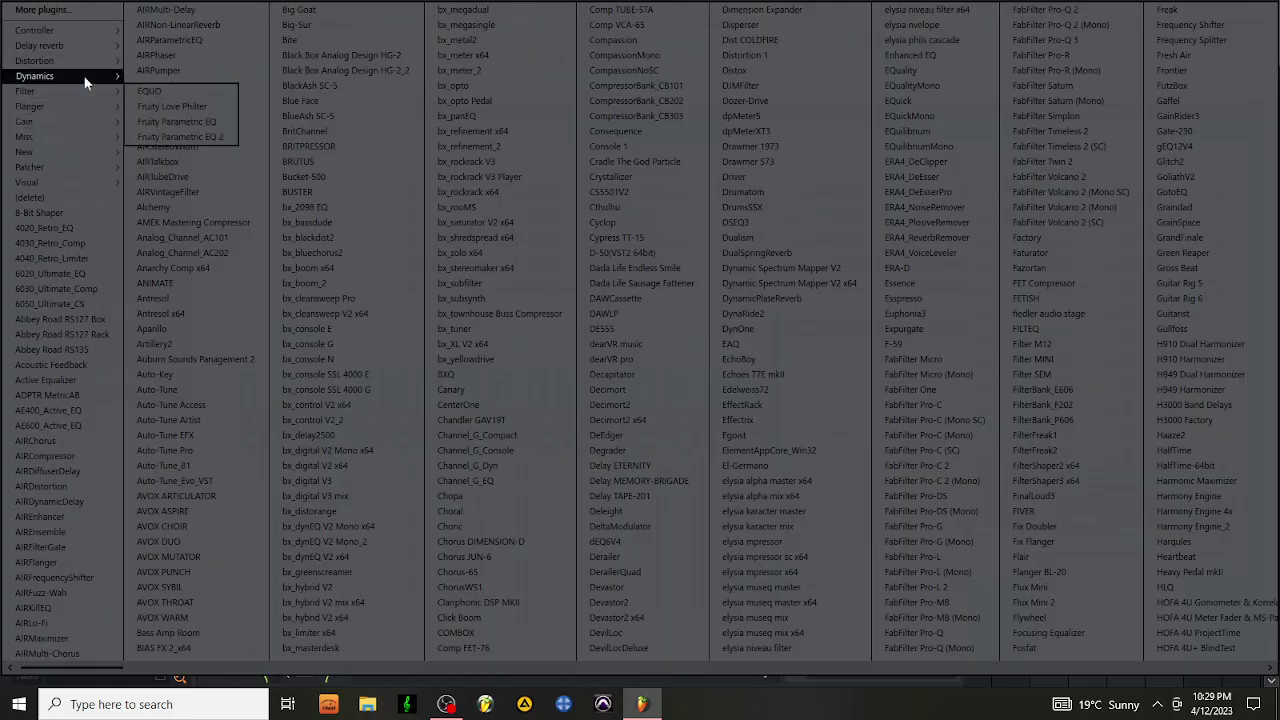
pyautogui.moveTo(100, 113)
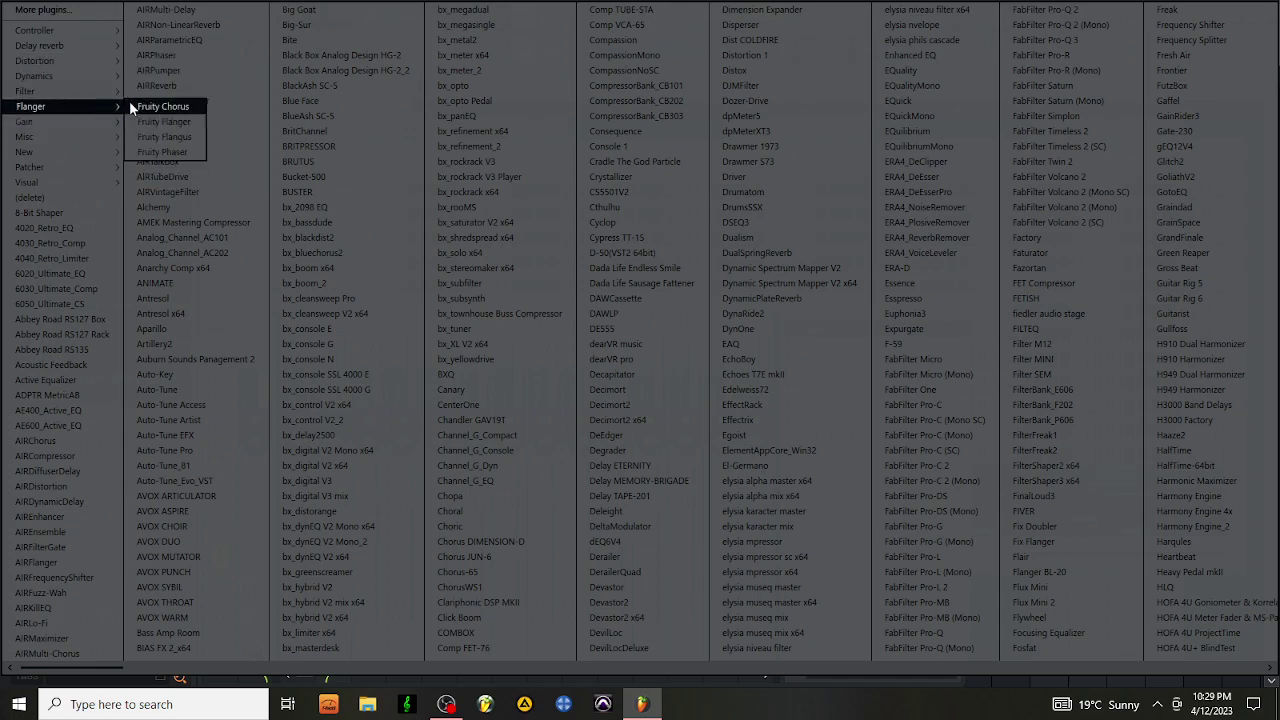
pyautogui.click(187, 104)
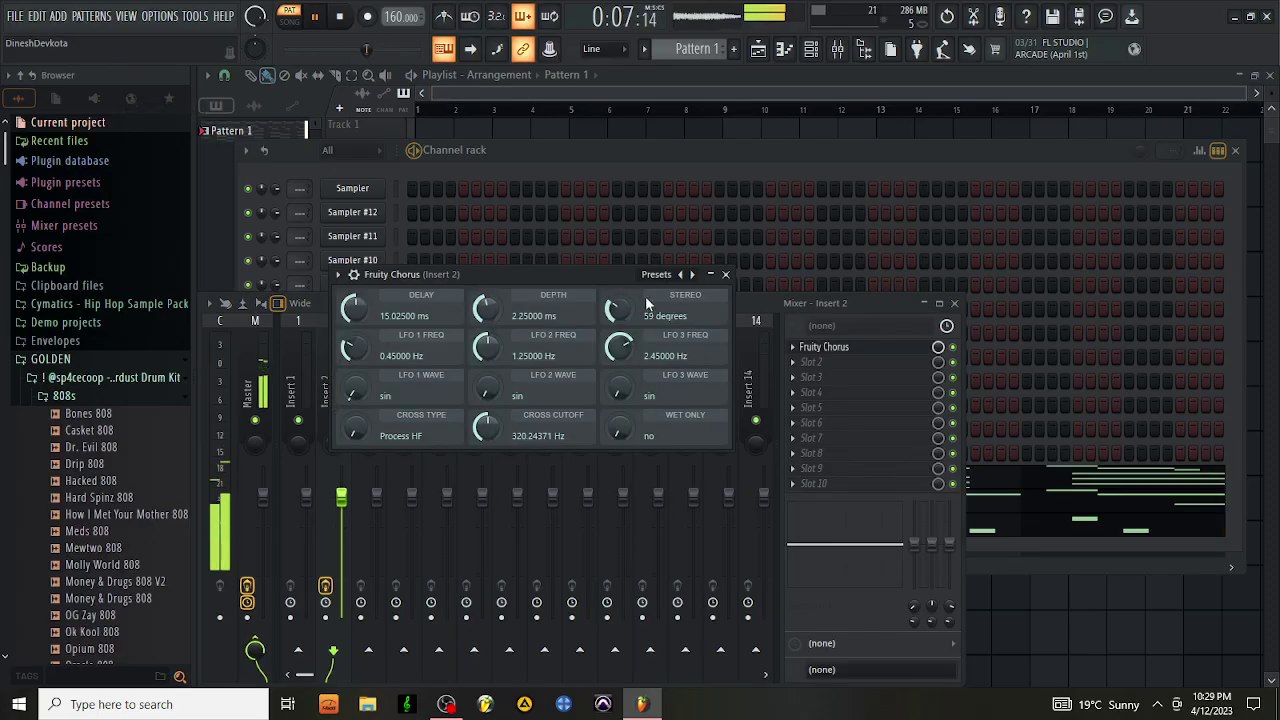
# Audition the Fruity Chorus presets in order from 50 Detune and settle on Poly Chorus
pyautogui.click(695, 275)
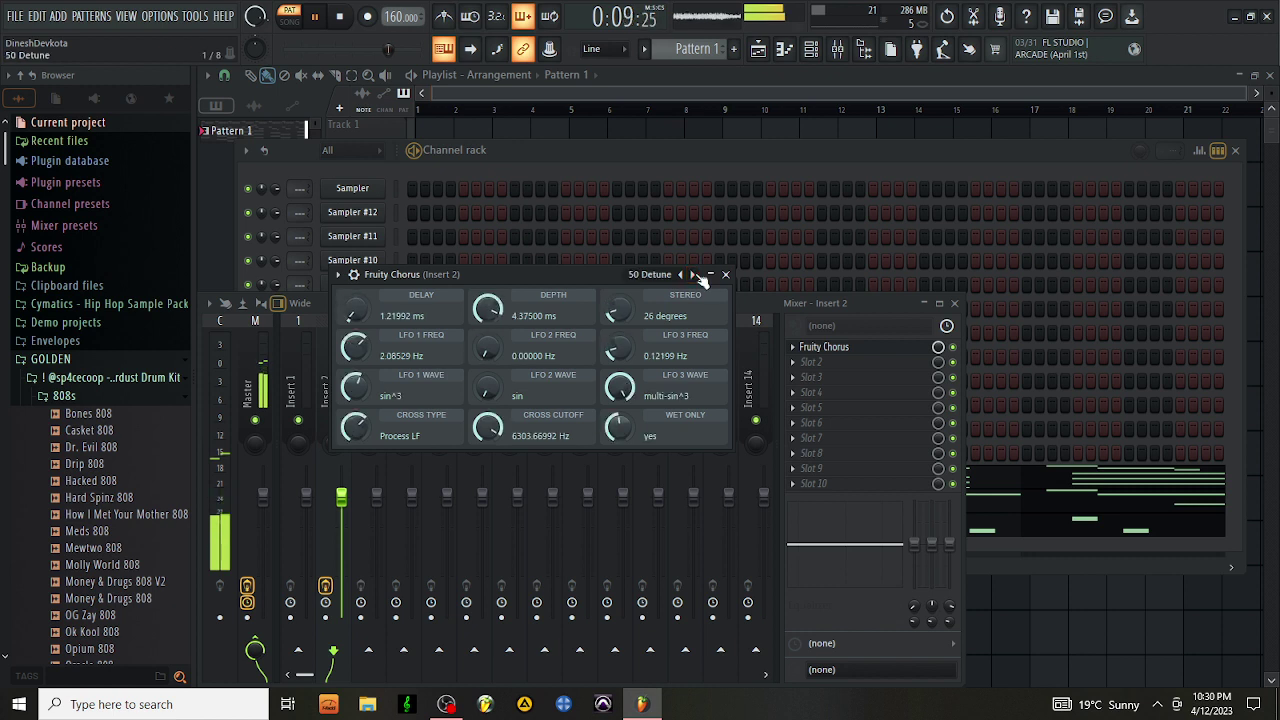
pyautogui.click(695, 275)
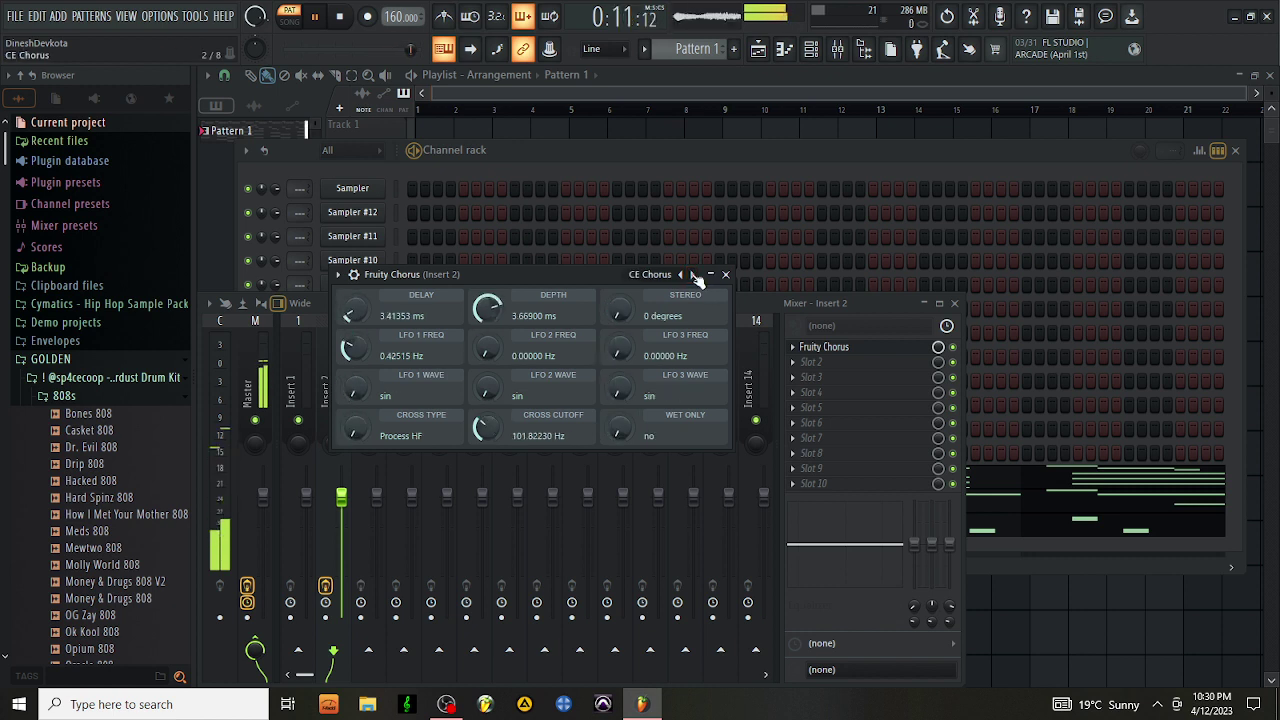
pyautogui.click(695, 275)
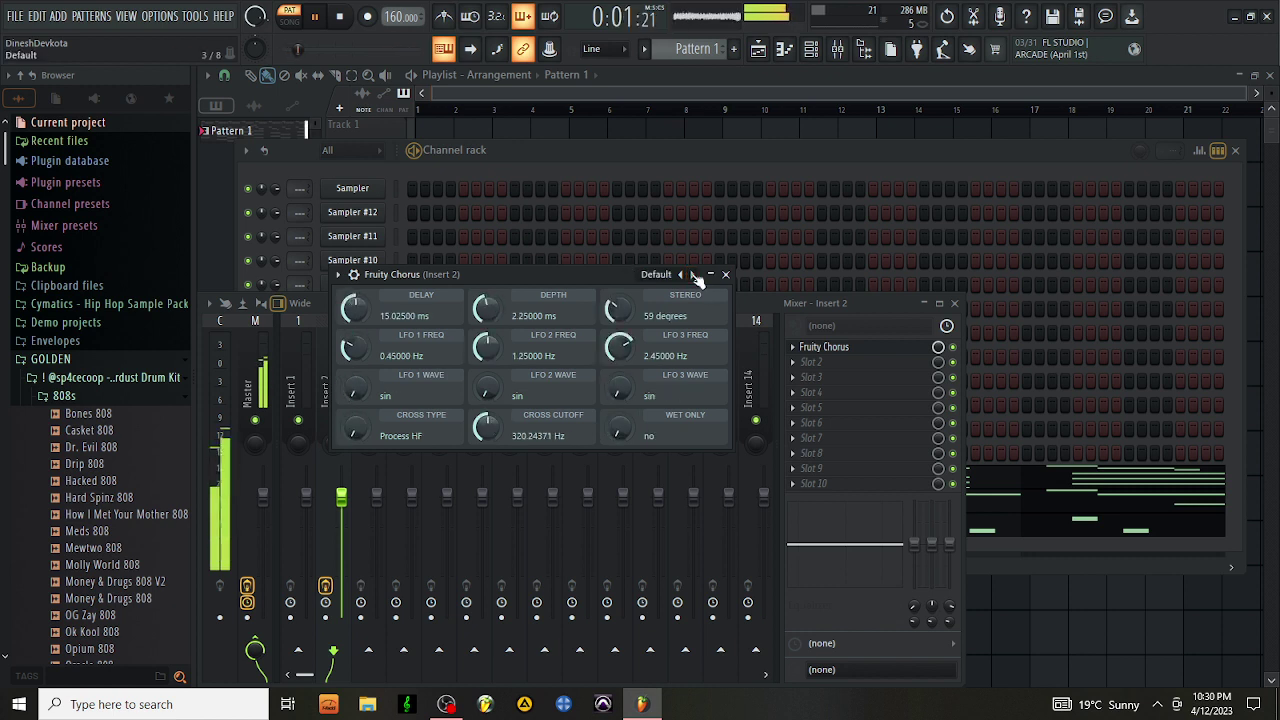
pyautogui.click(695, 275)
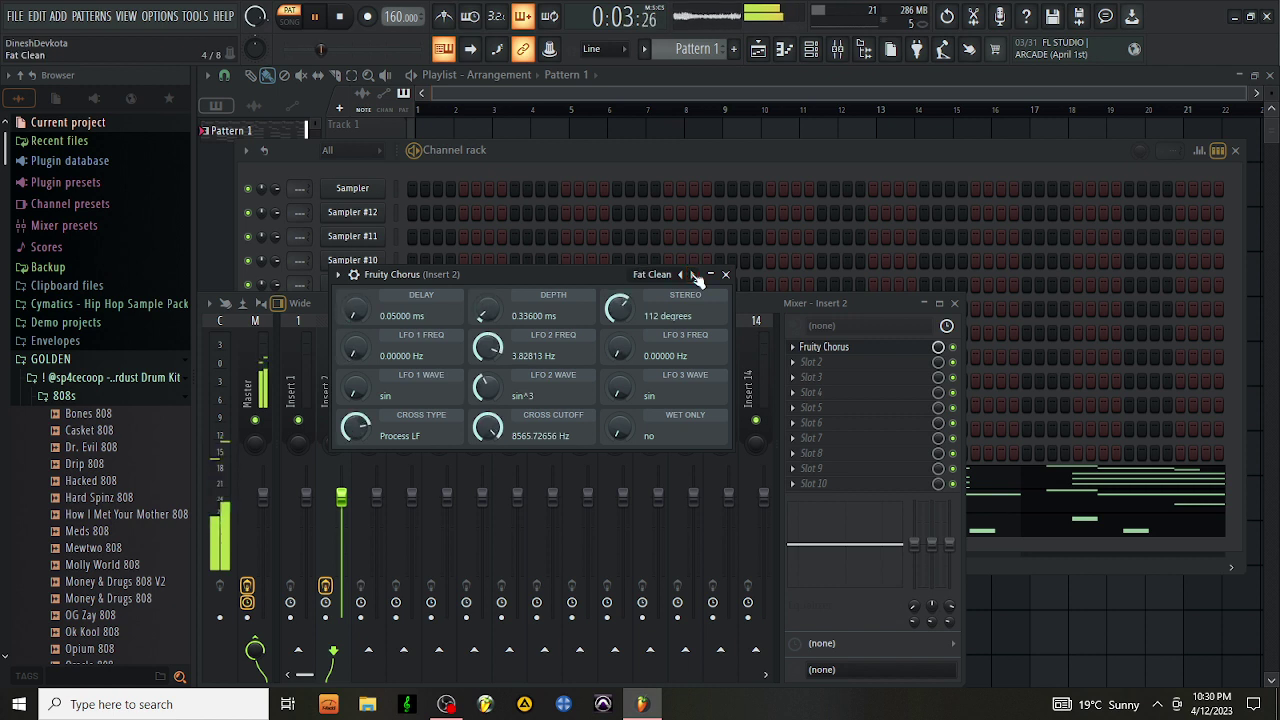
pyautogui.click(695, 275)
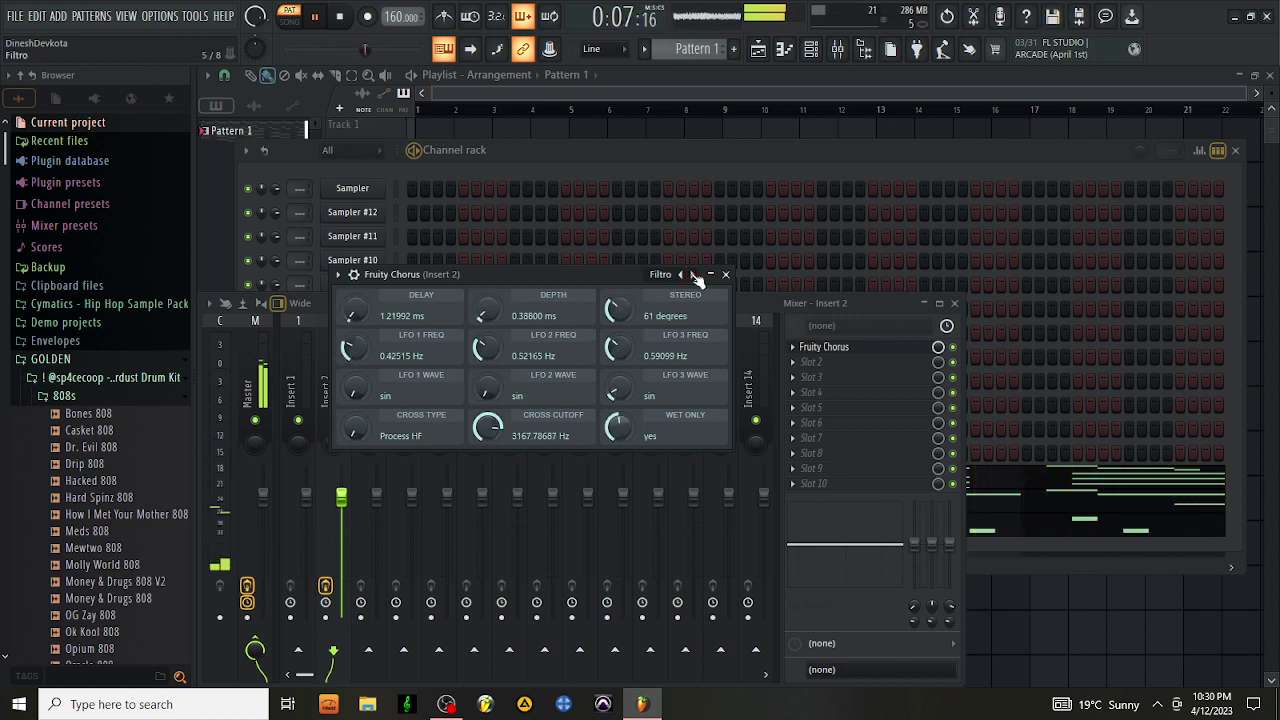
pyautogui.click(693, 275)
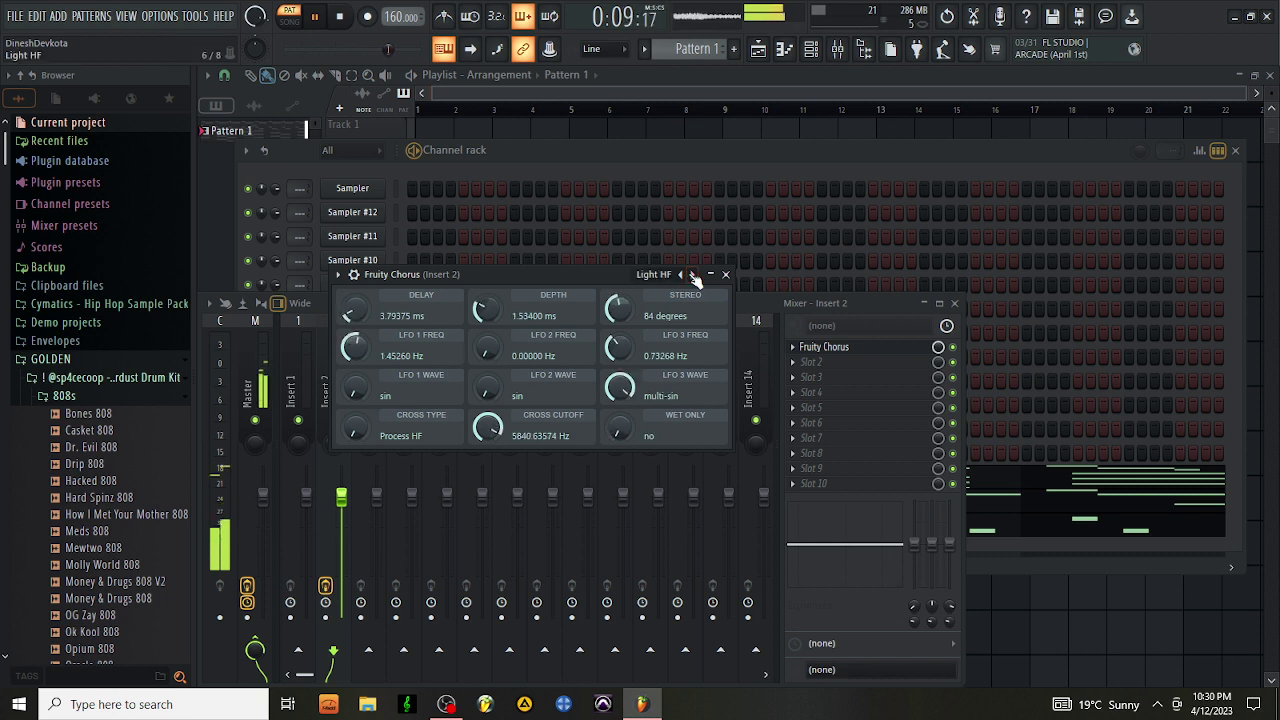
pyautogui.click(694, 275)
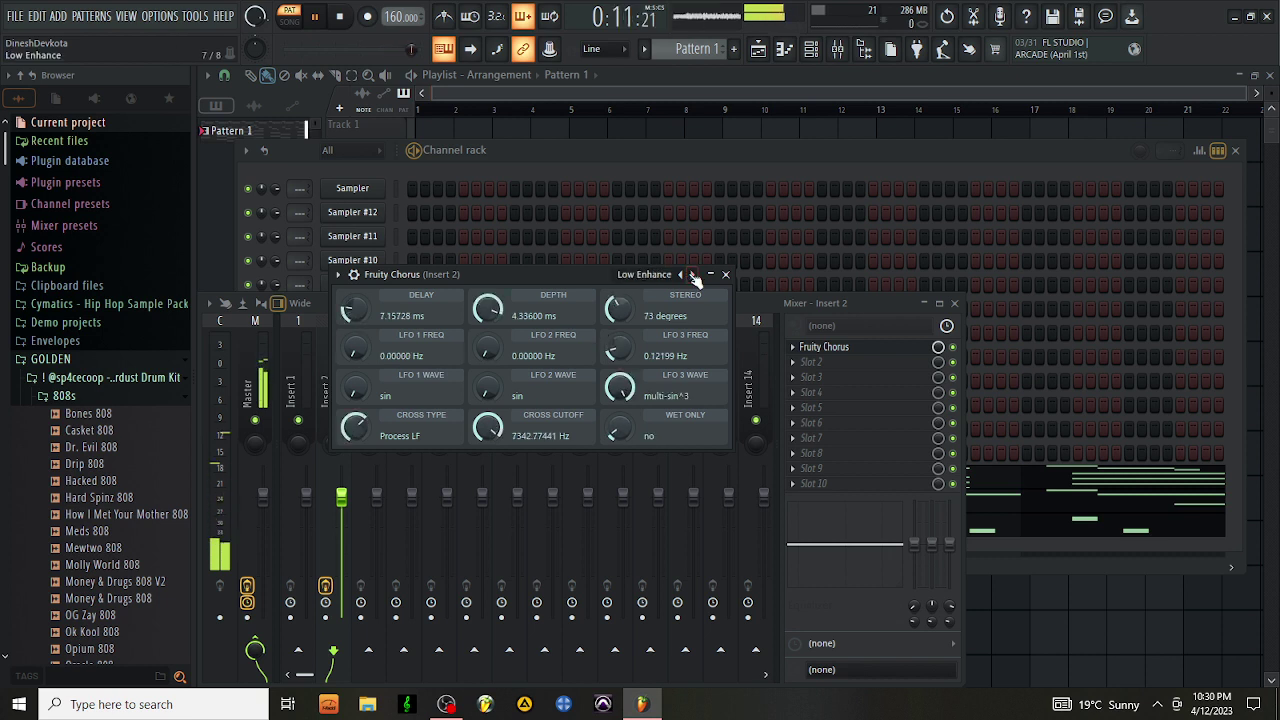
pyautogui.click(694, 275)
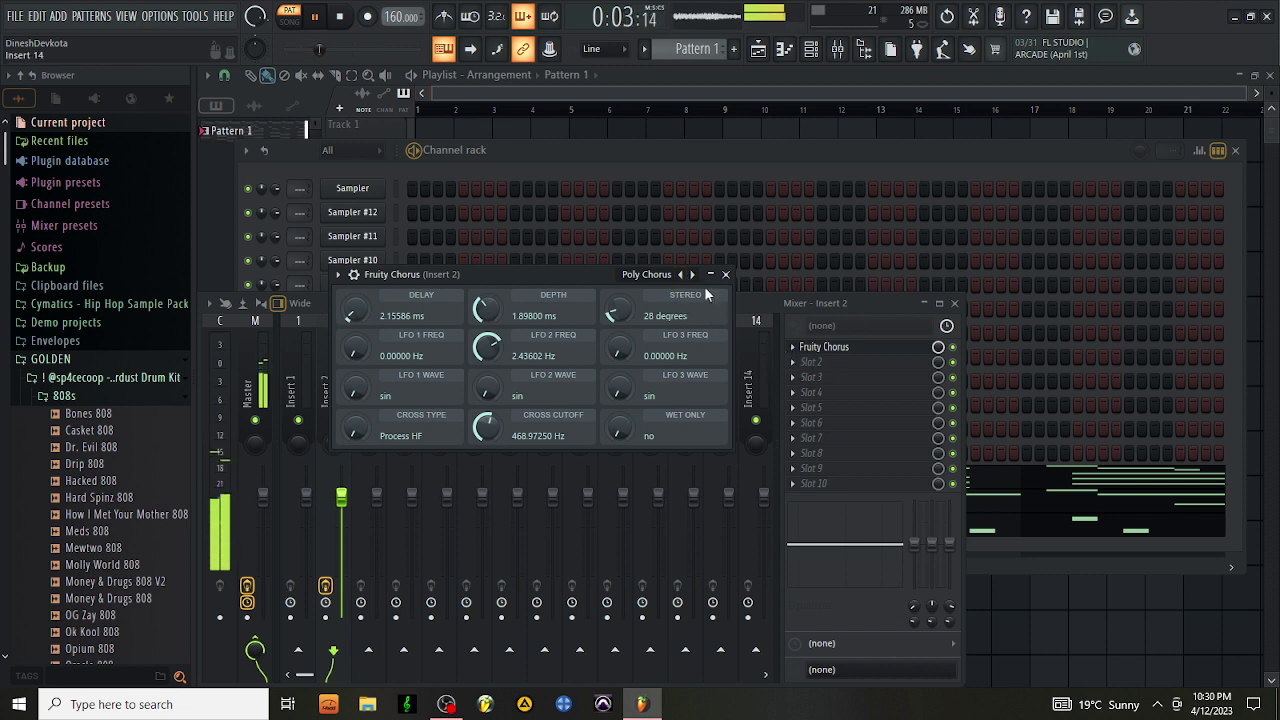
pyautogui.click(693, 275)
pyautogui.click(682, 275)
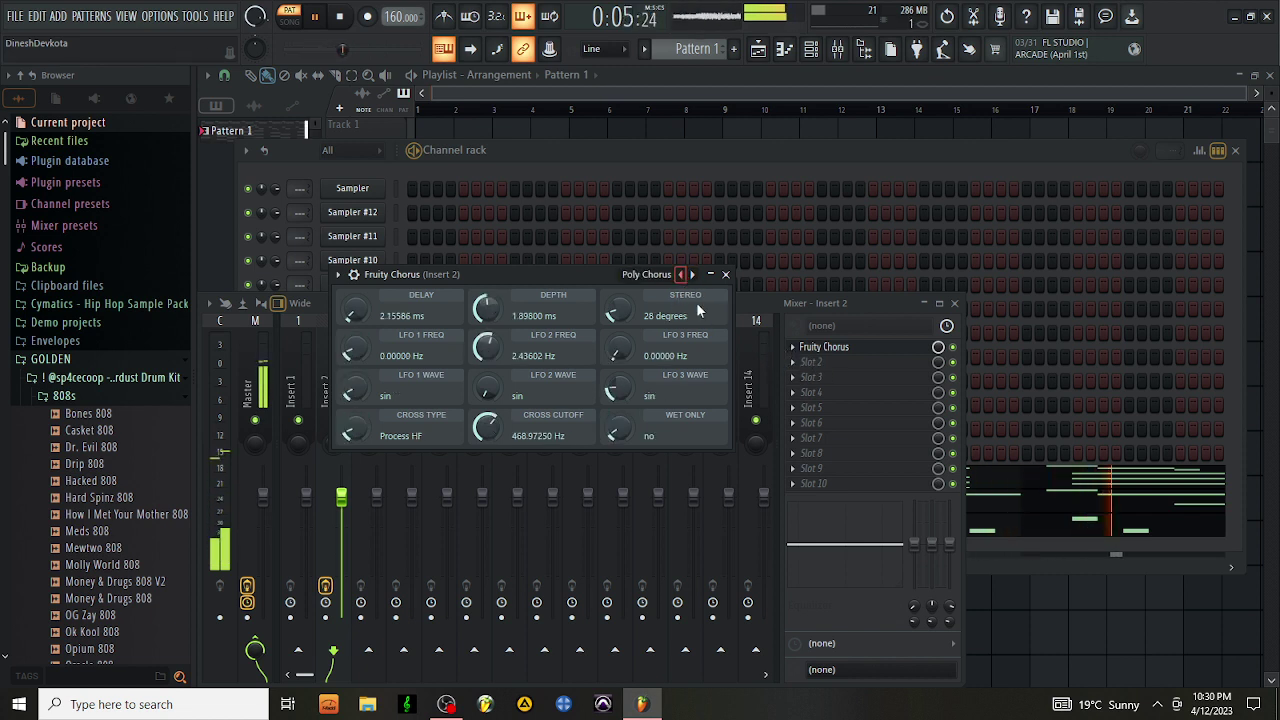
# Load HalfTime into the second effect slot of Insert 2, then close both effect windows and the mixer
pyautogui.click(811, 374)
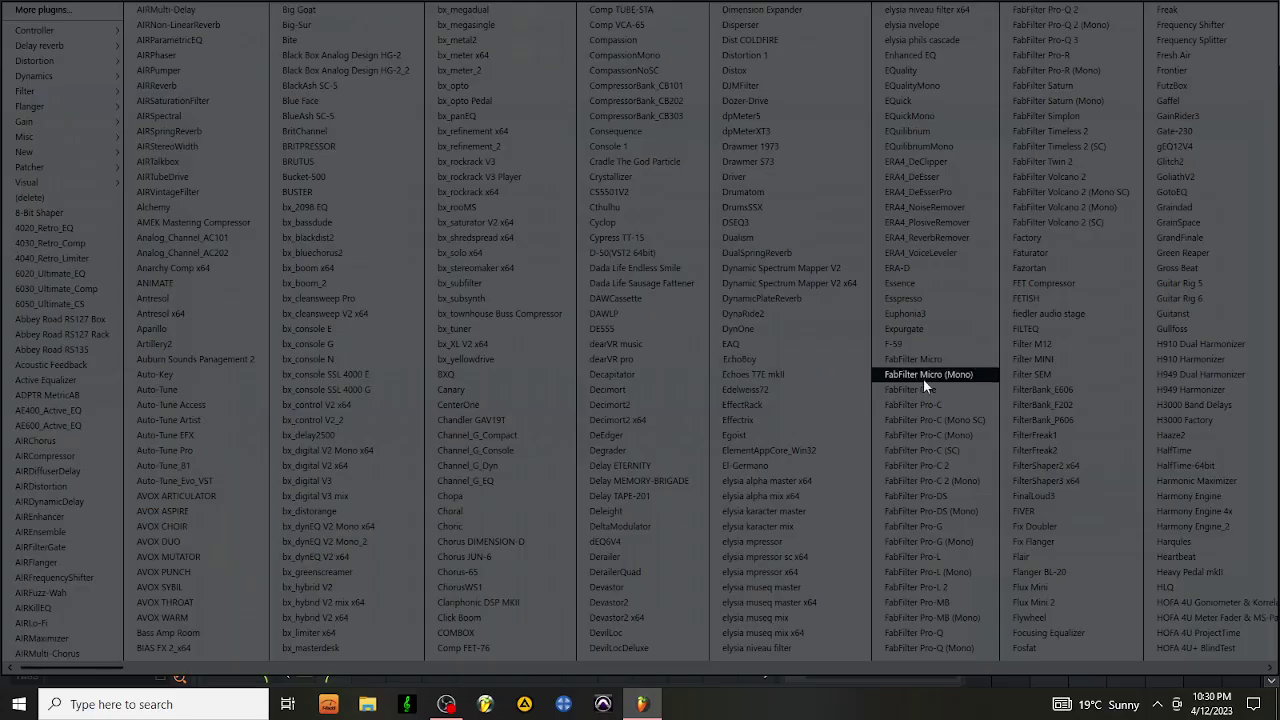
pyautogui.click(1178, 450)
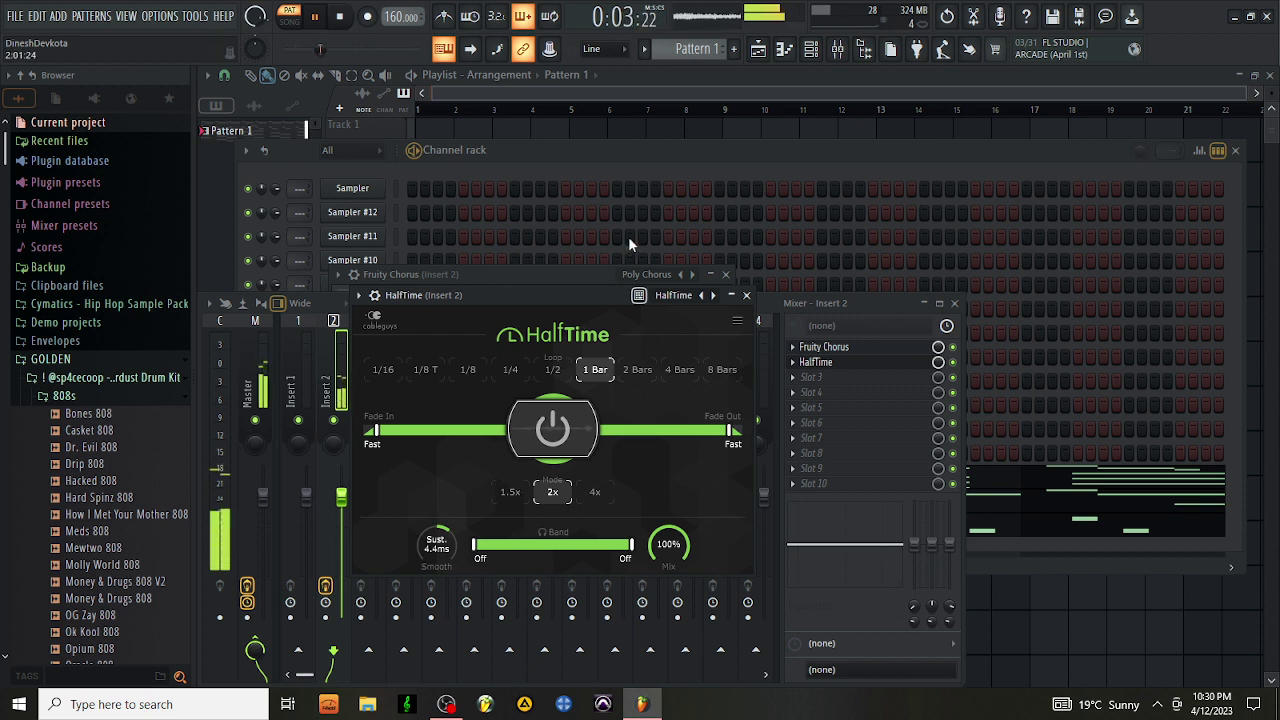
pyautogui.click(747, 296)
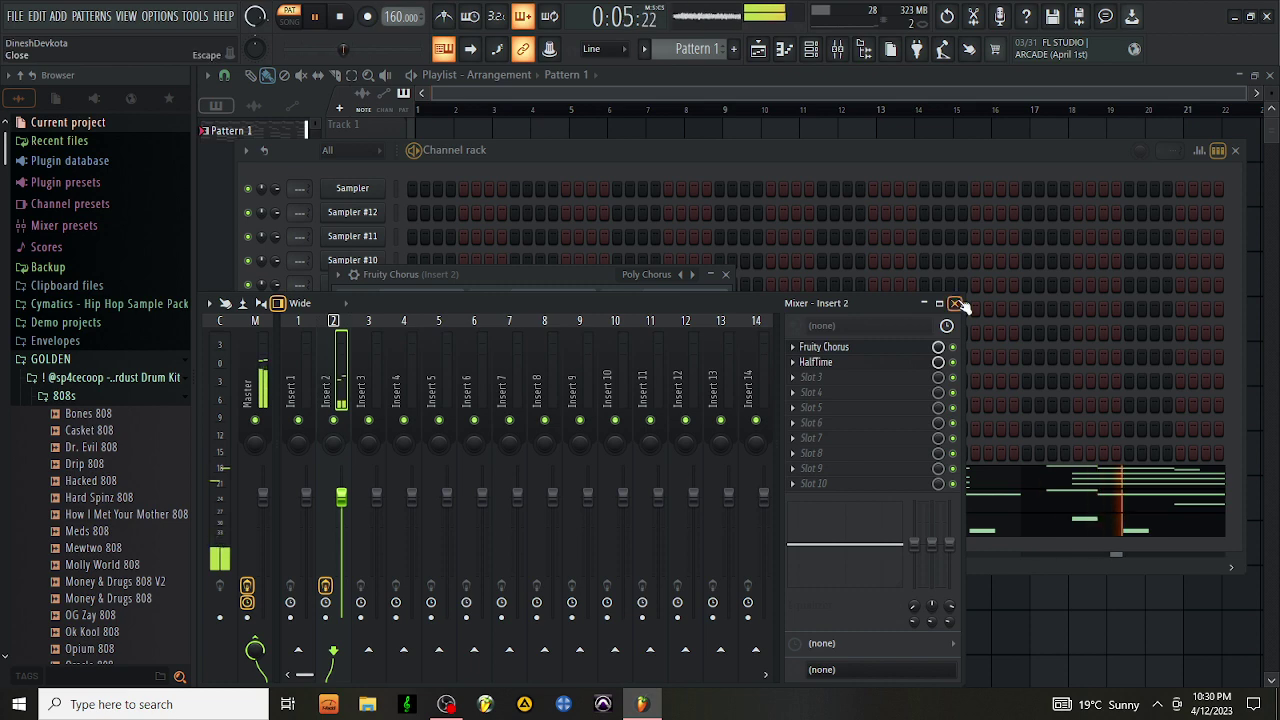
pyautogui.click(954, 303)
pyautogui.click(727, 275)
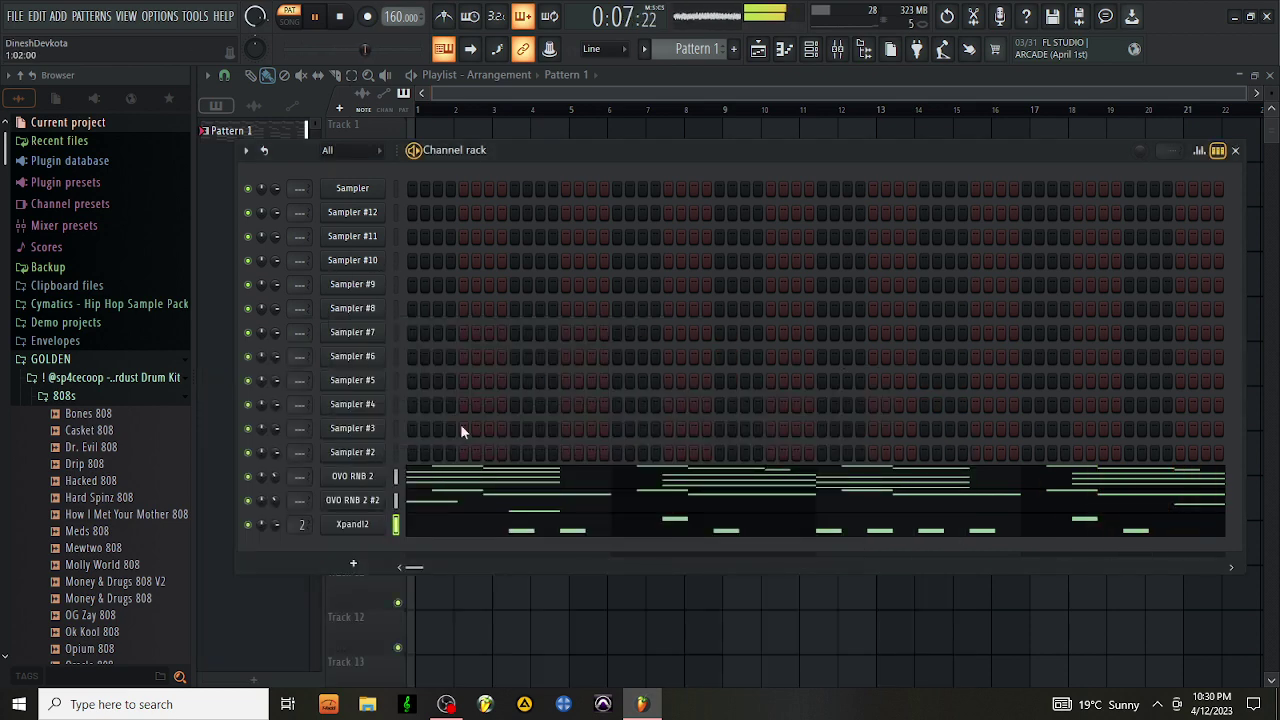
# Assign the Xpand!2 channel to mixer Insert 3 and route Insert 3 to Insert 2
pyautogui.doubleClick(299, 524)
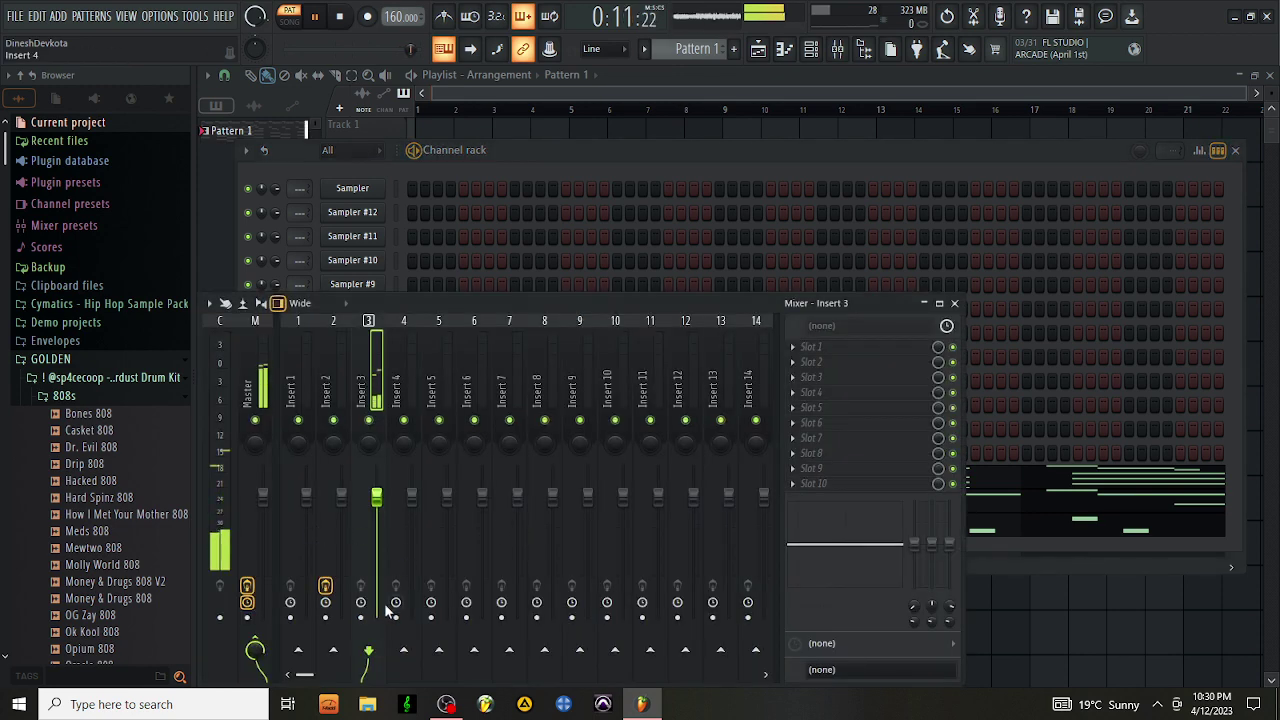
pyautogui.rightClick(334, 651)
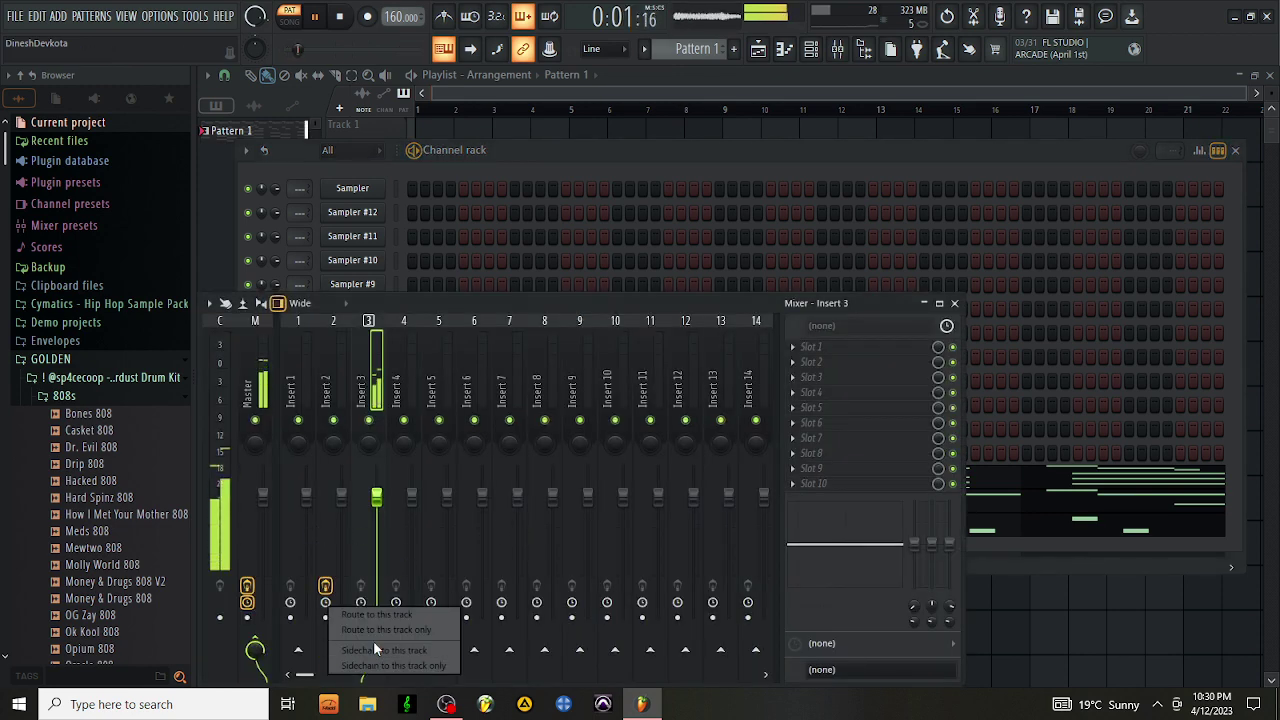
pyautogui.click(378, 649)
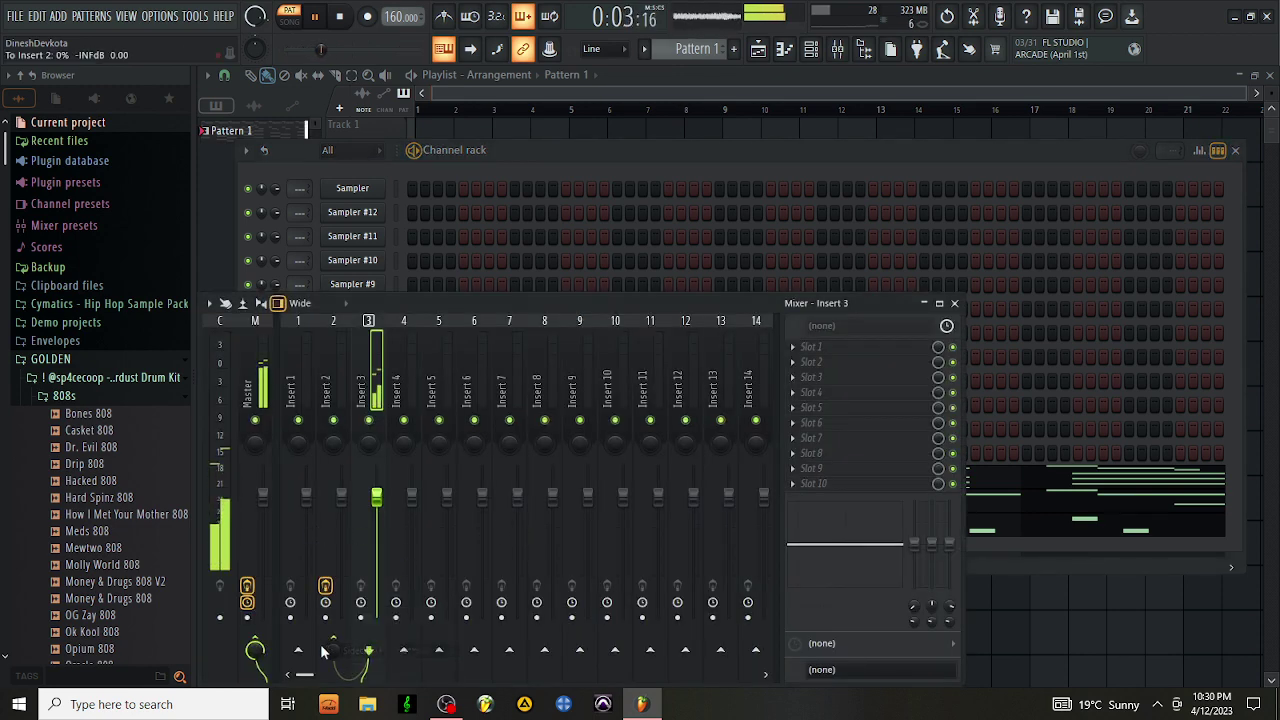
pyautogui.rightClick(336, 641)
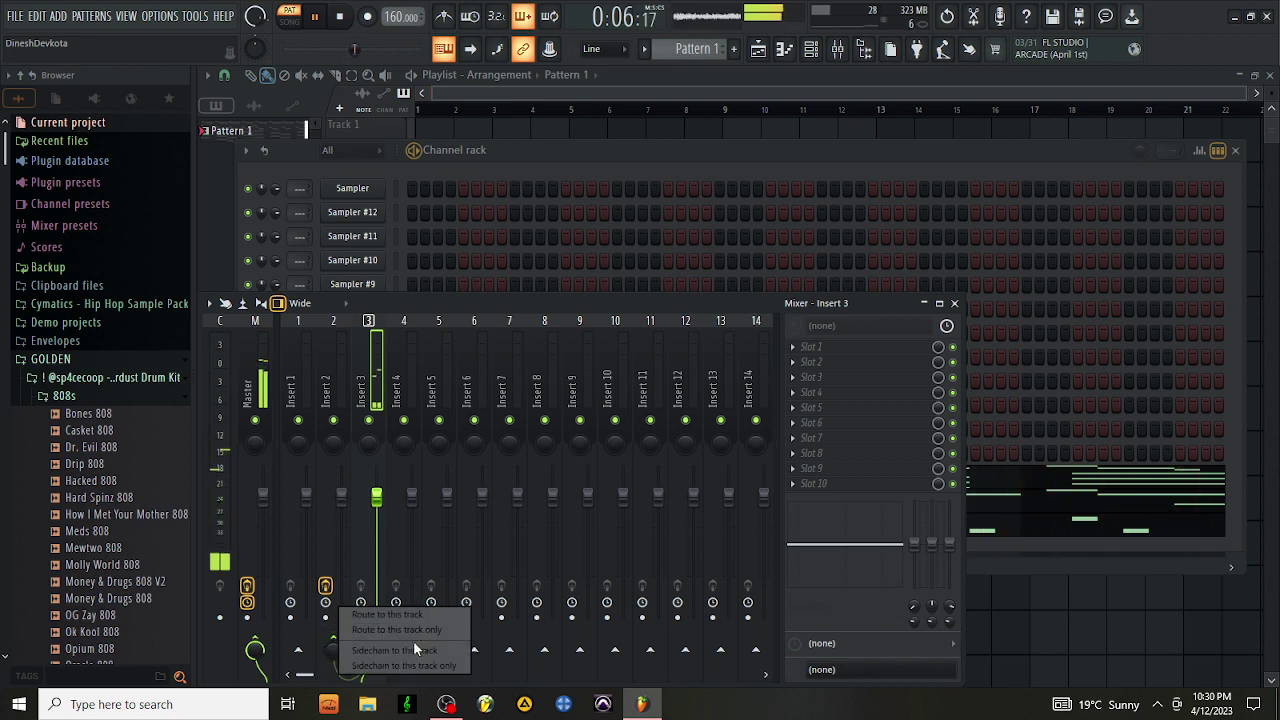
pyautogui.rightClick(331, 656)
pyautogui.click(391, 425)
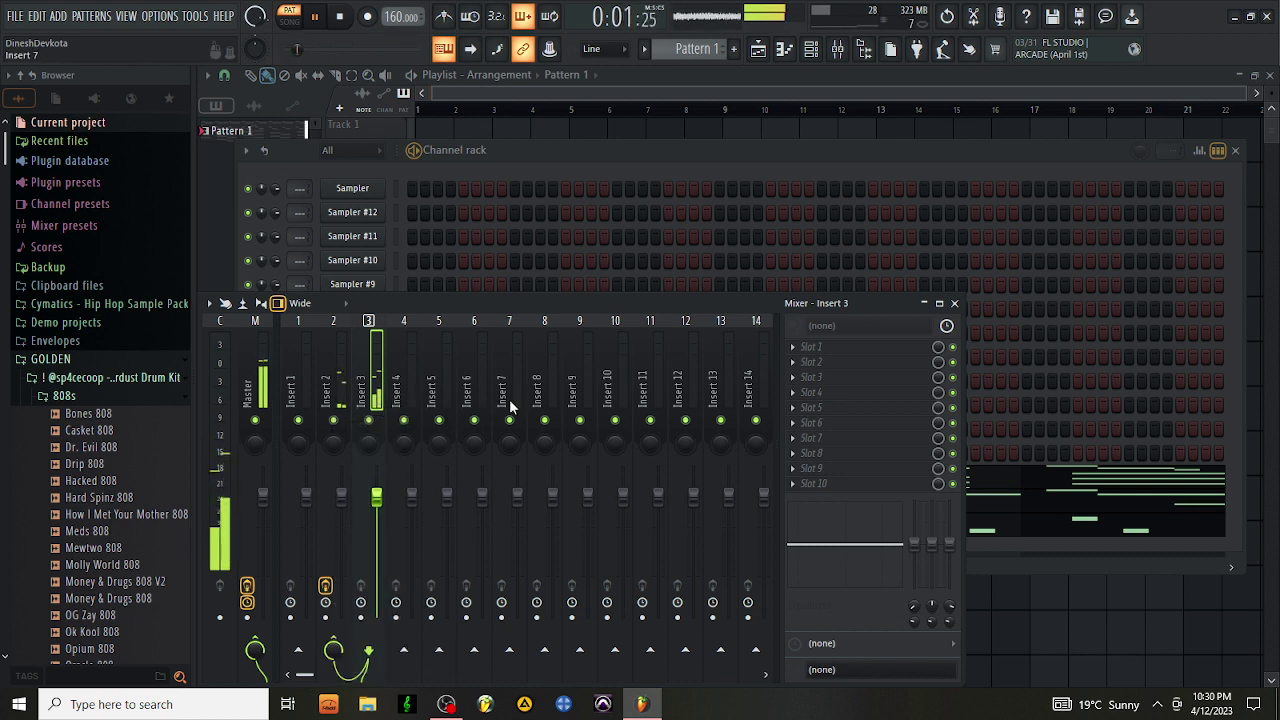
# Audition Xpand!2's panpipe presets, going back to 15 Ambient Pipes and forward in order to 23 Flutey Pipes
pyautogui.click(528, 152)
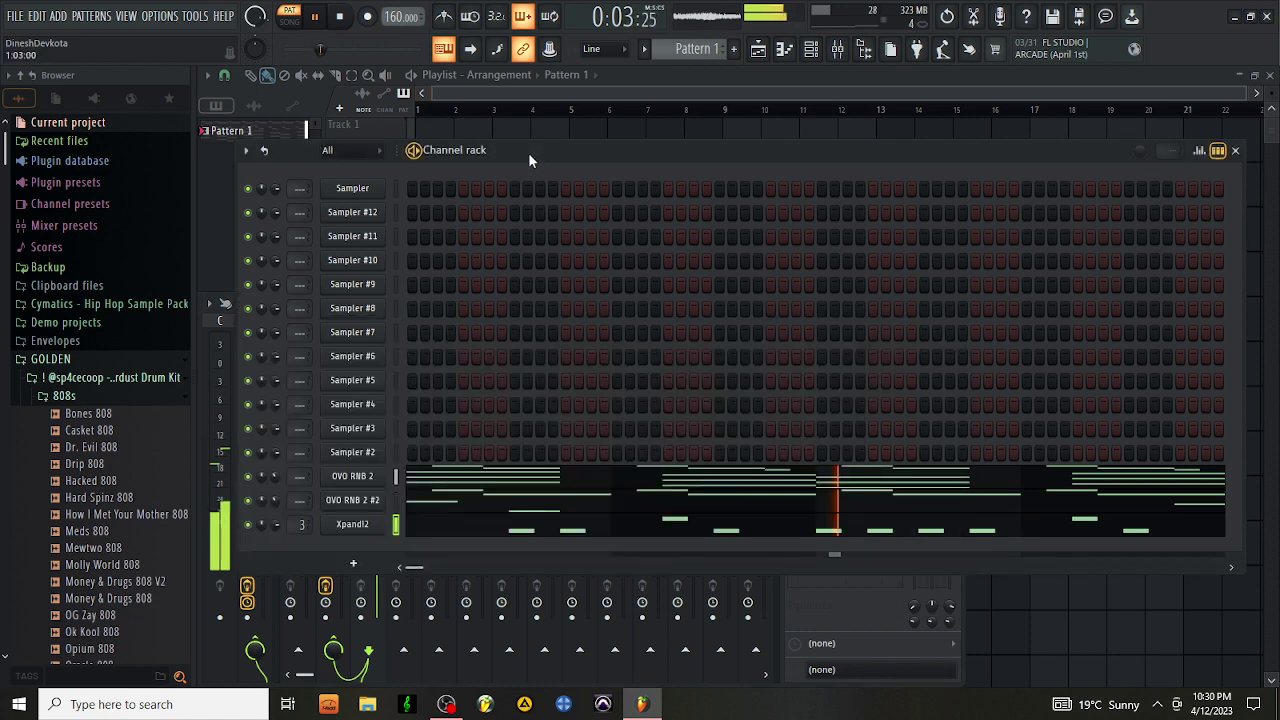
pyautogui.click(357, 535)
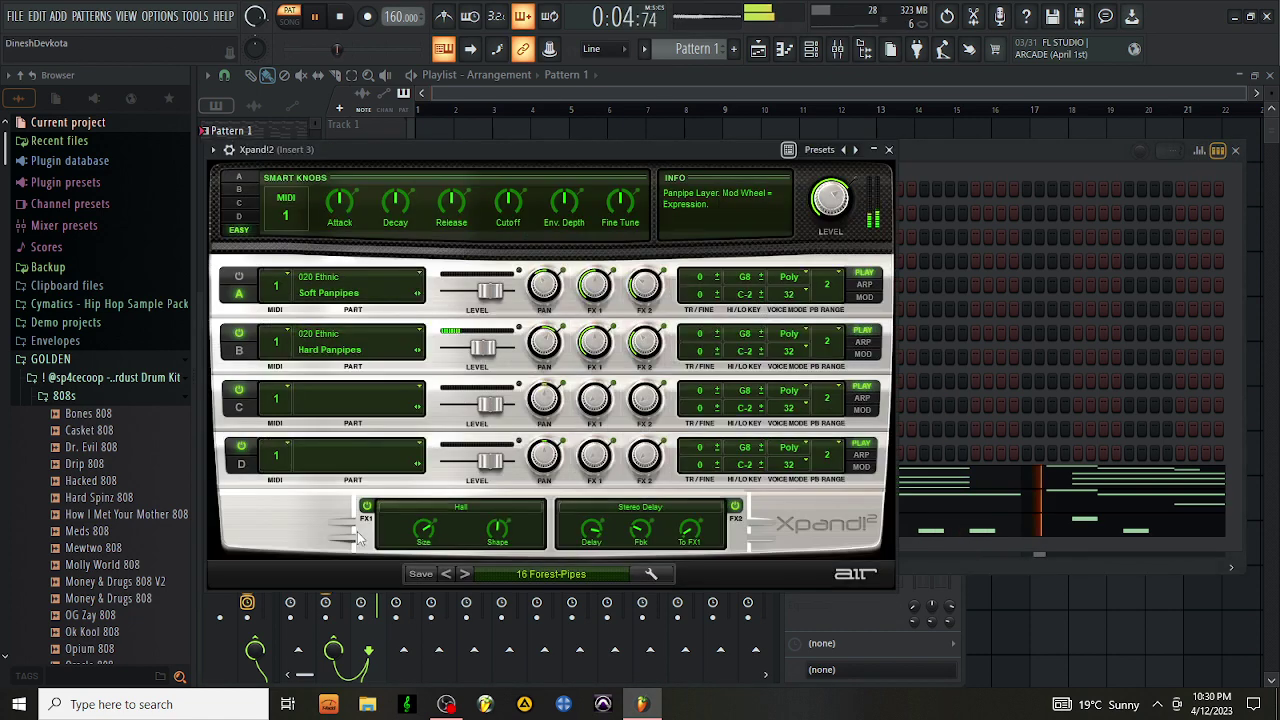
pyautogui.click(450, 573)
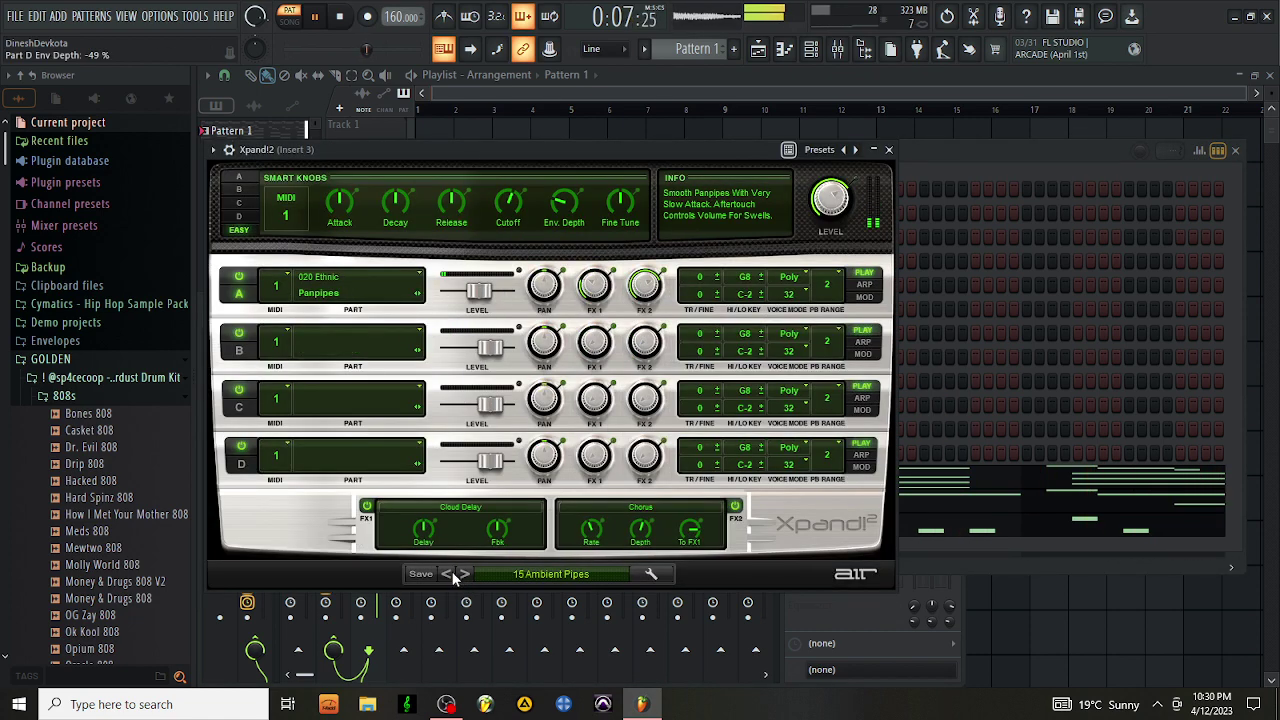
pyautogui.click(463, 574)
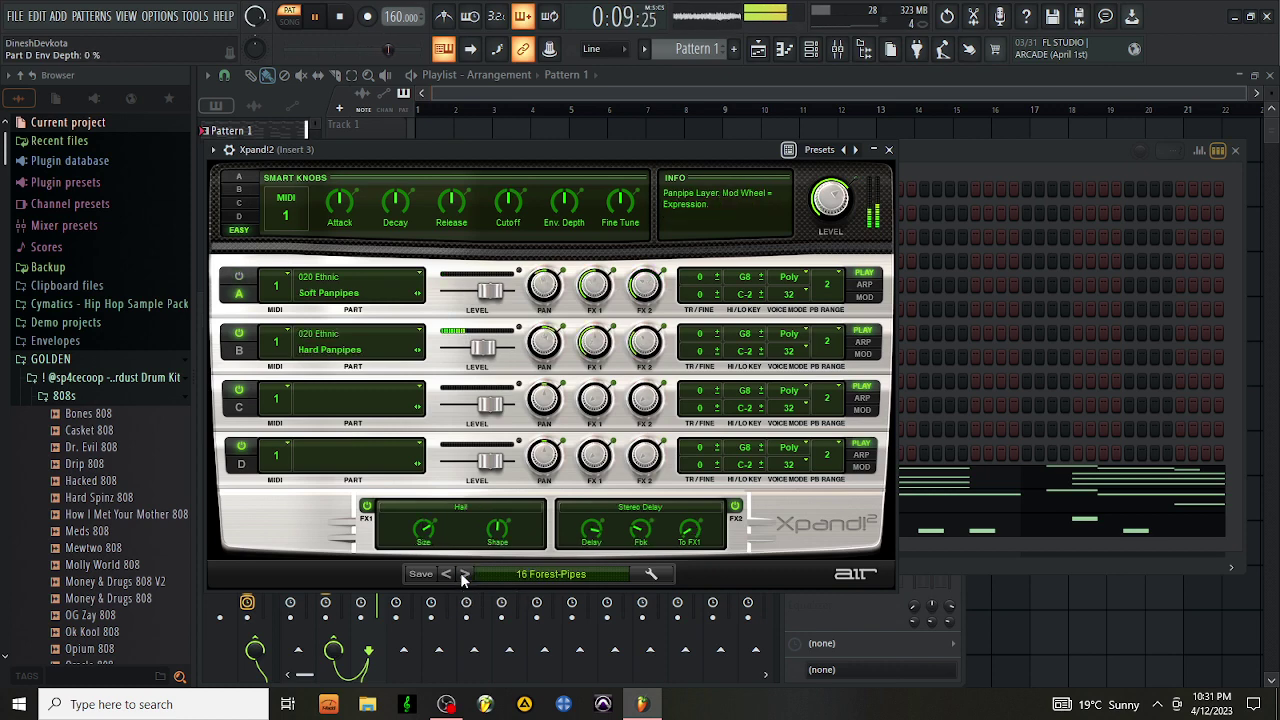
pyautogui.click(462, 574)
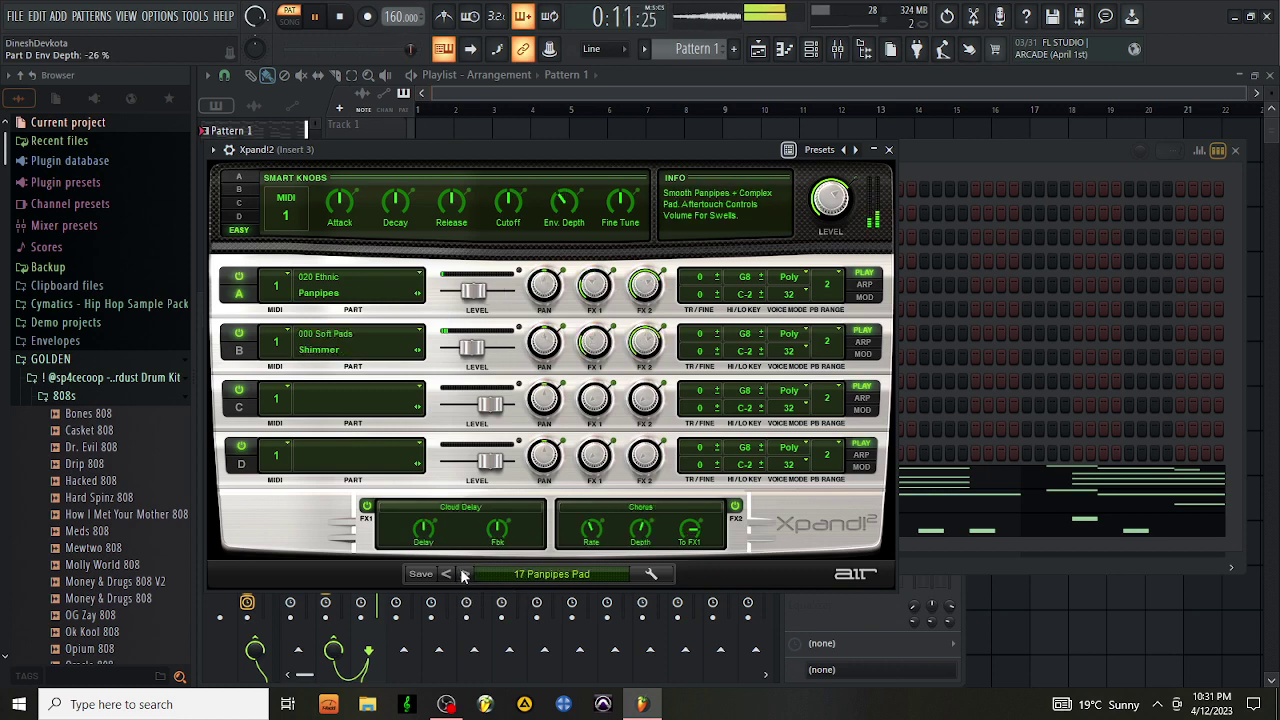
pyautogui.click(464, 574)
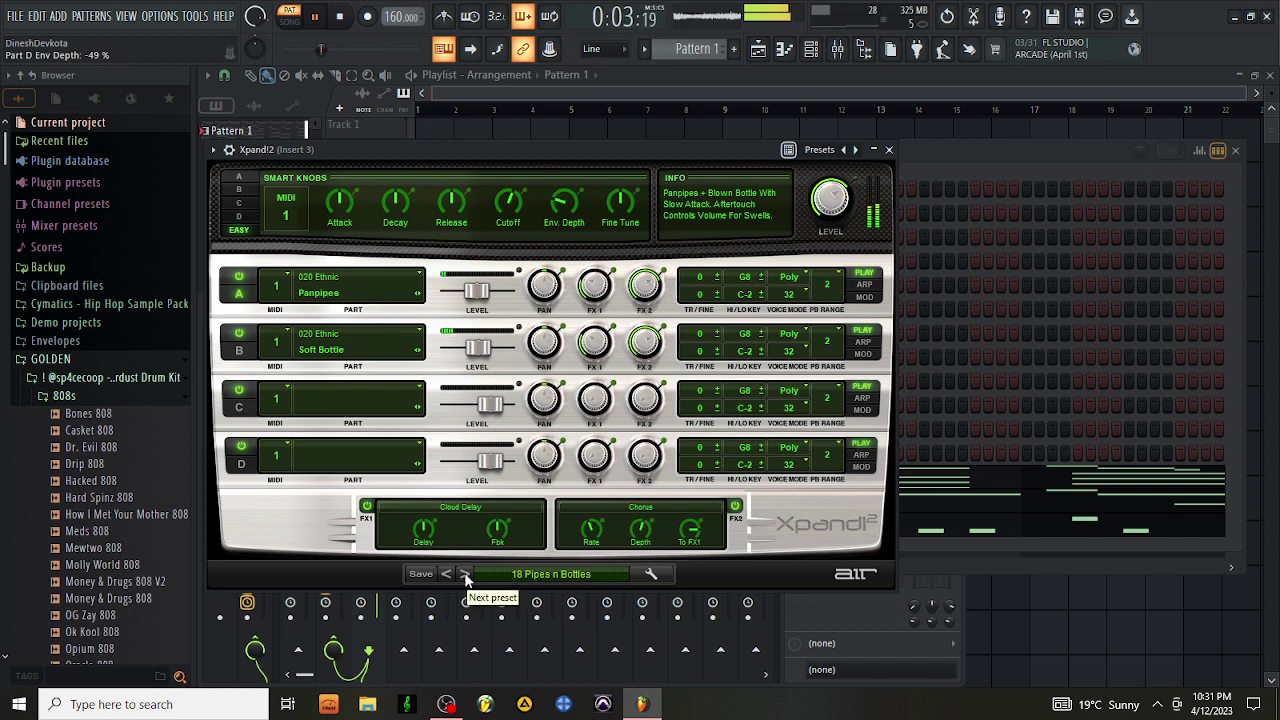
pyautogui.click(464, 574)
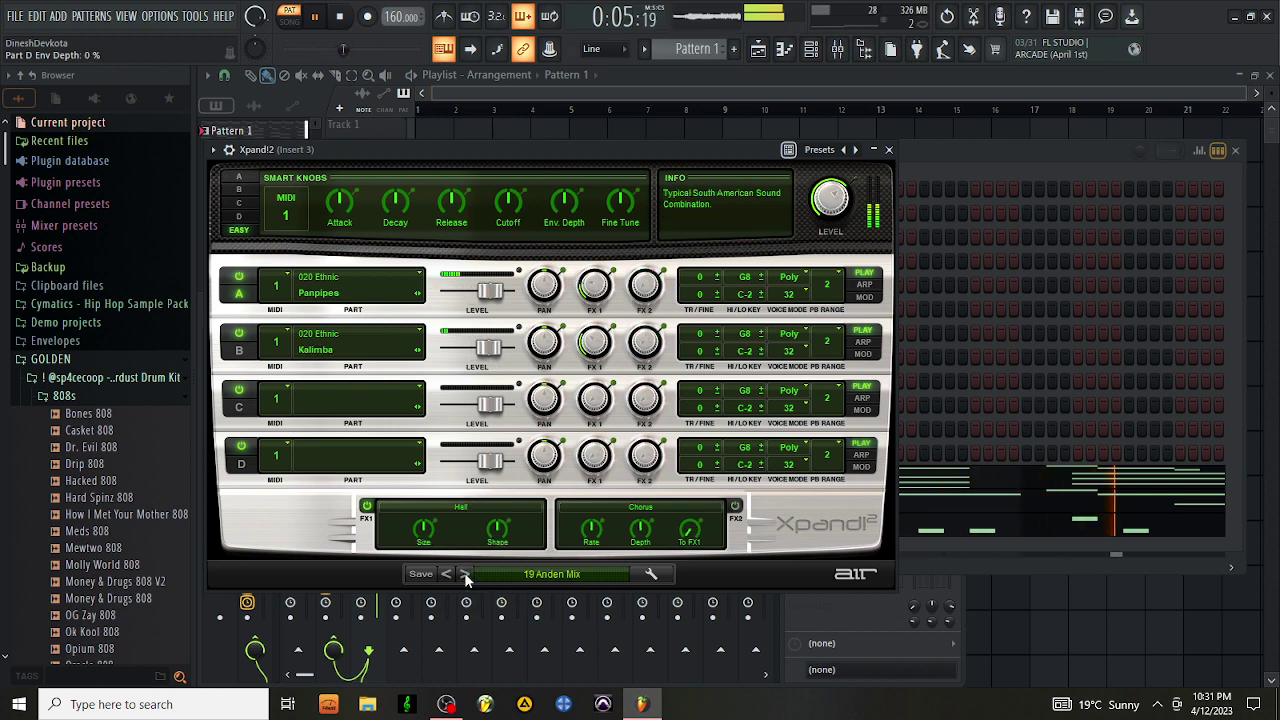
pyautogui.click(464, 574)
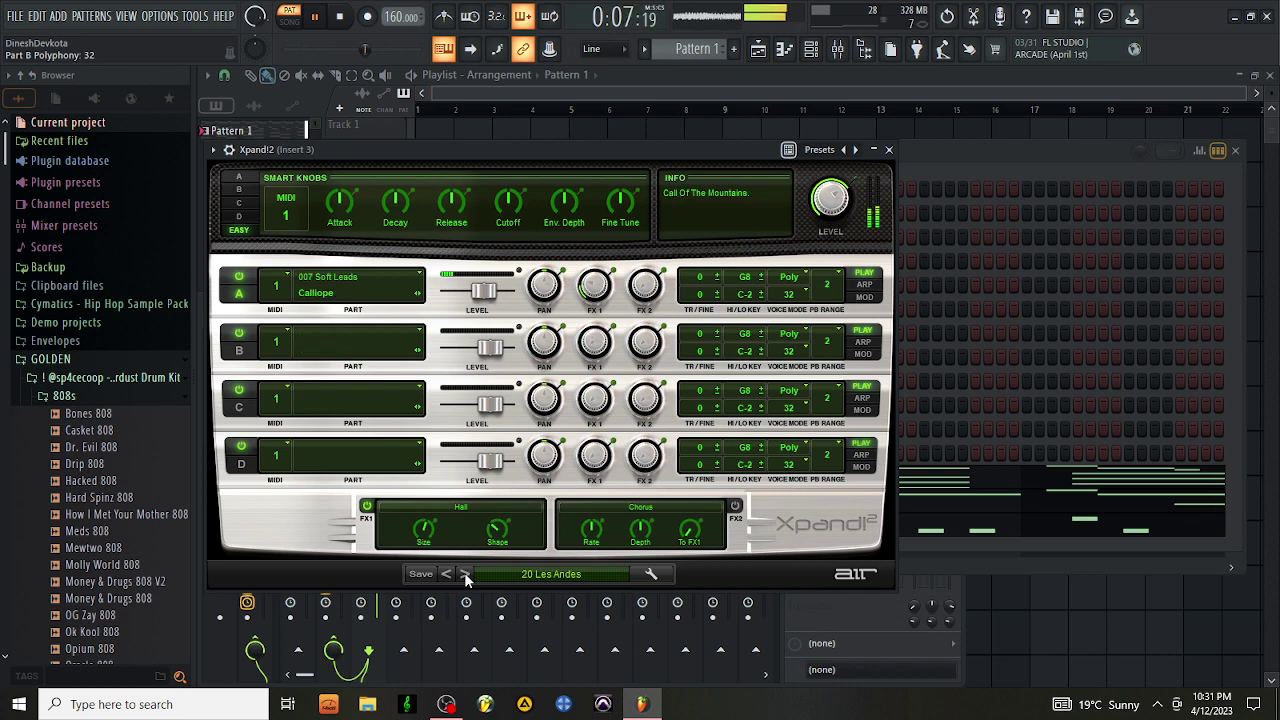
pyautogui.click(464, 574)
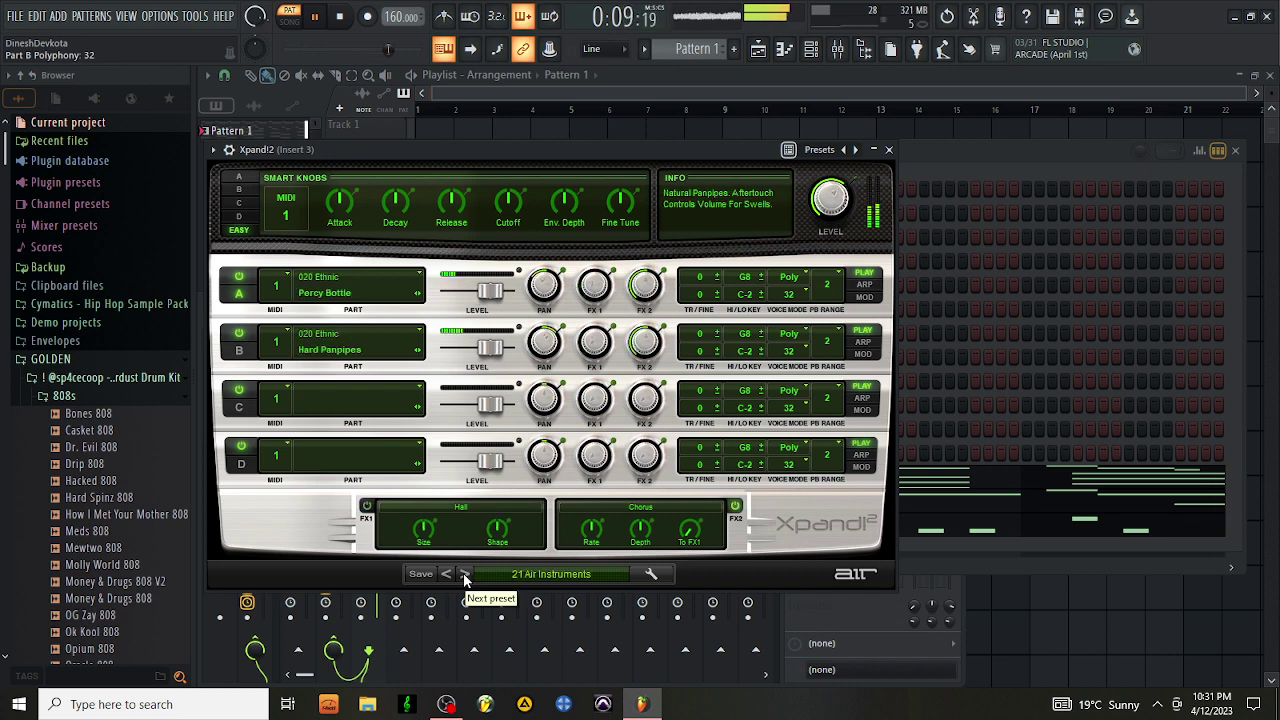
pyautogui.click(464, 574)
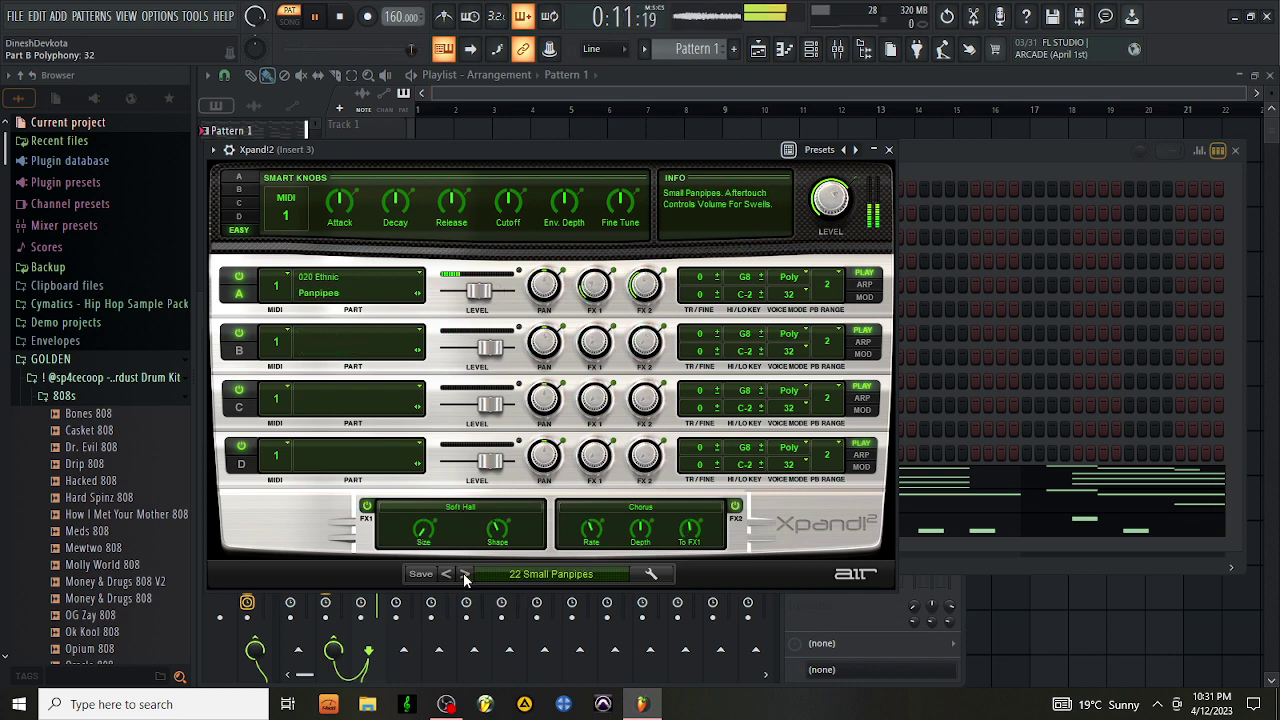
pyautogui.click(463, 573)
# Look over Xpand!2's preset categories without choosing another preset, and review the channel's notes in the piano roll
pyautogui.click(500, 578)
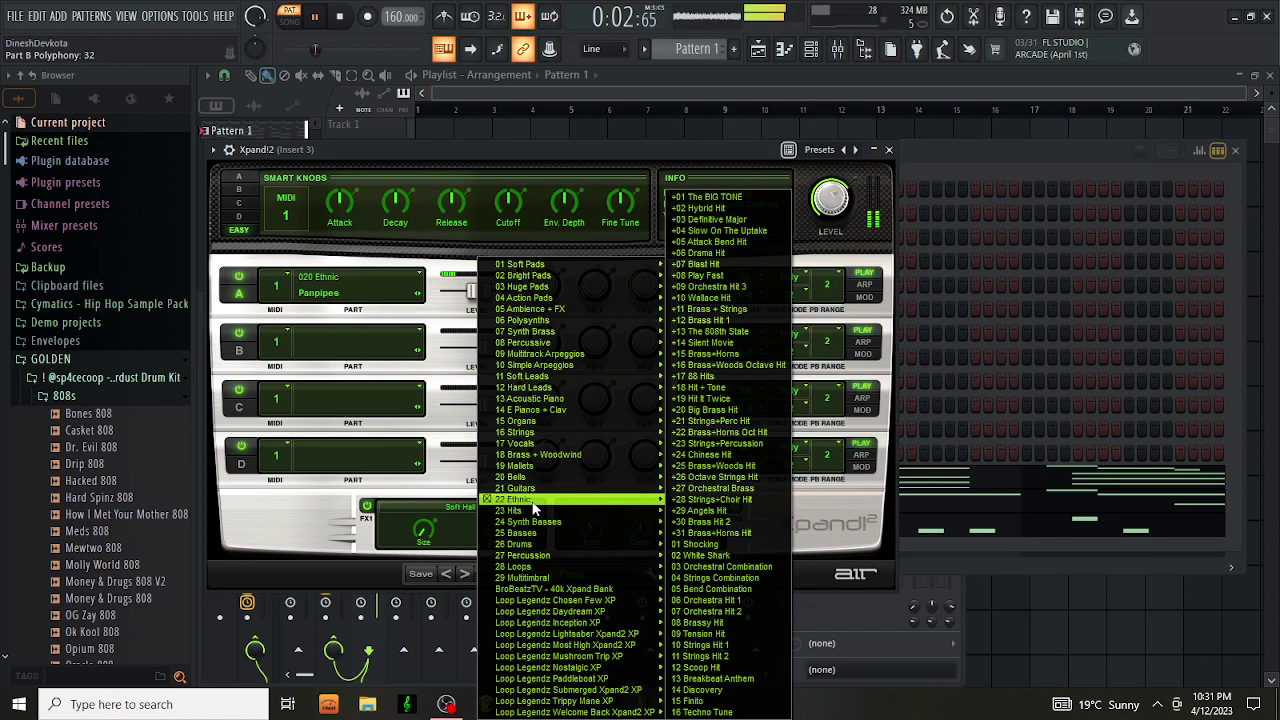
pyautogui.moveTo(532, 503)
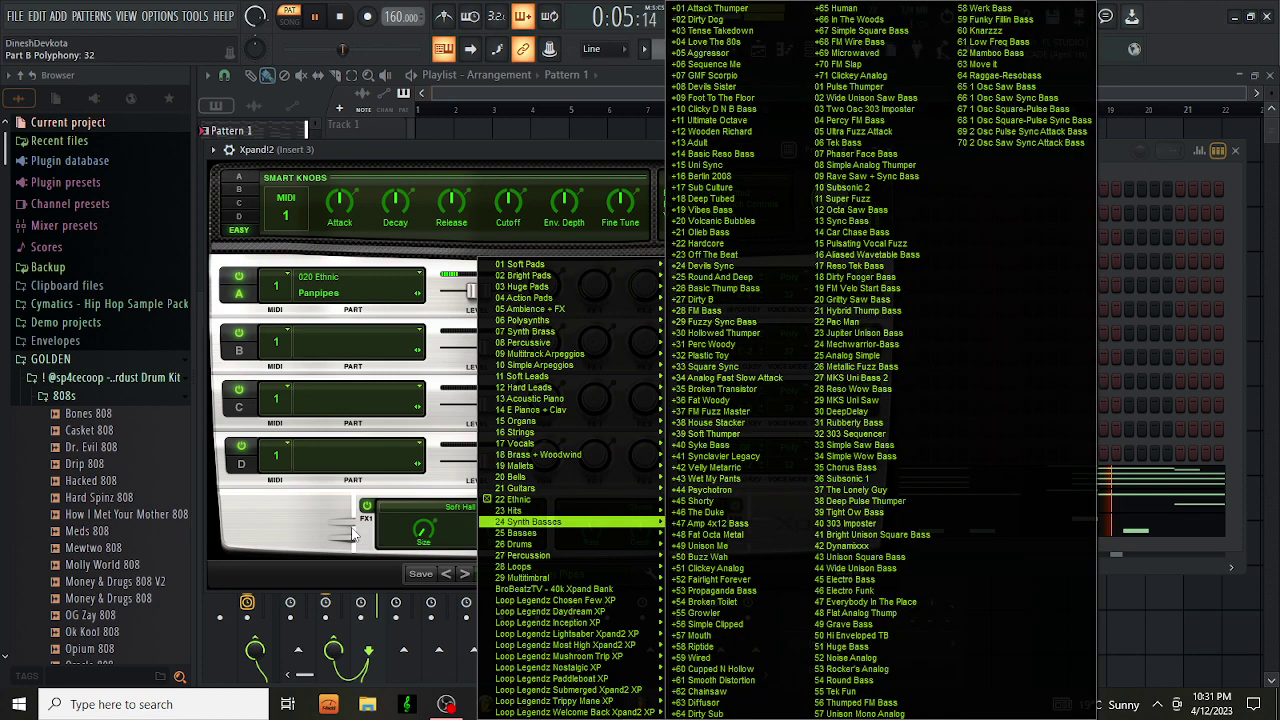
pyautogui.click(303, 540)
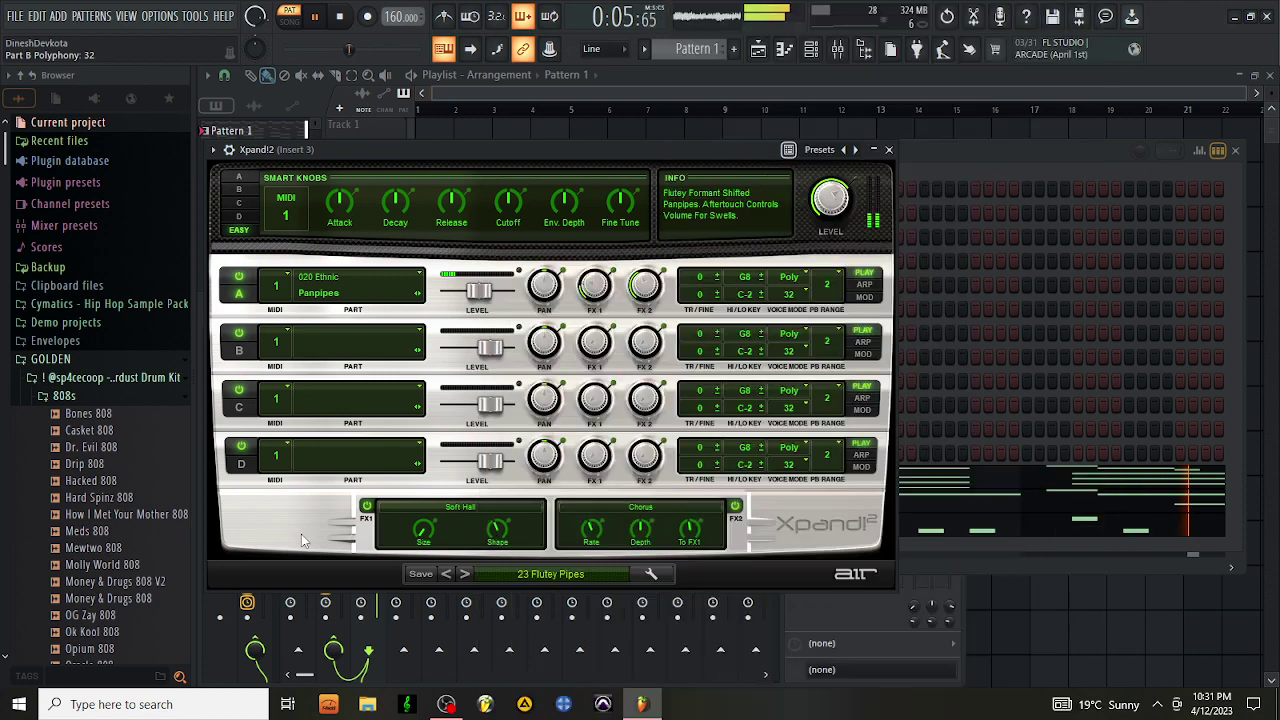
pyautogui.click(889, 150)
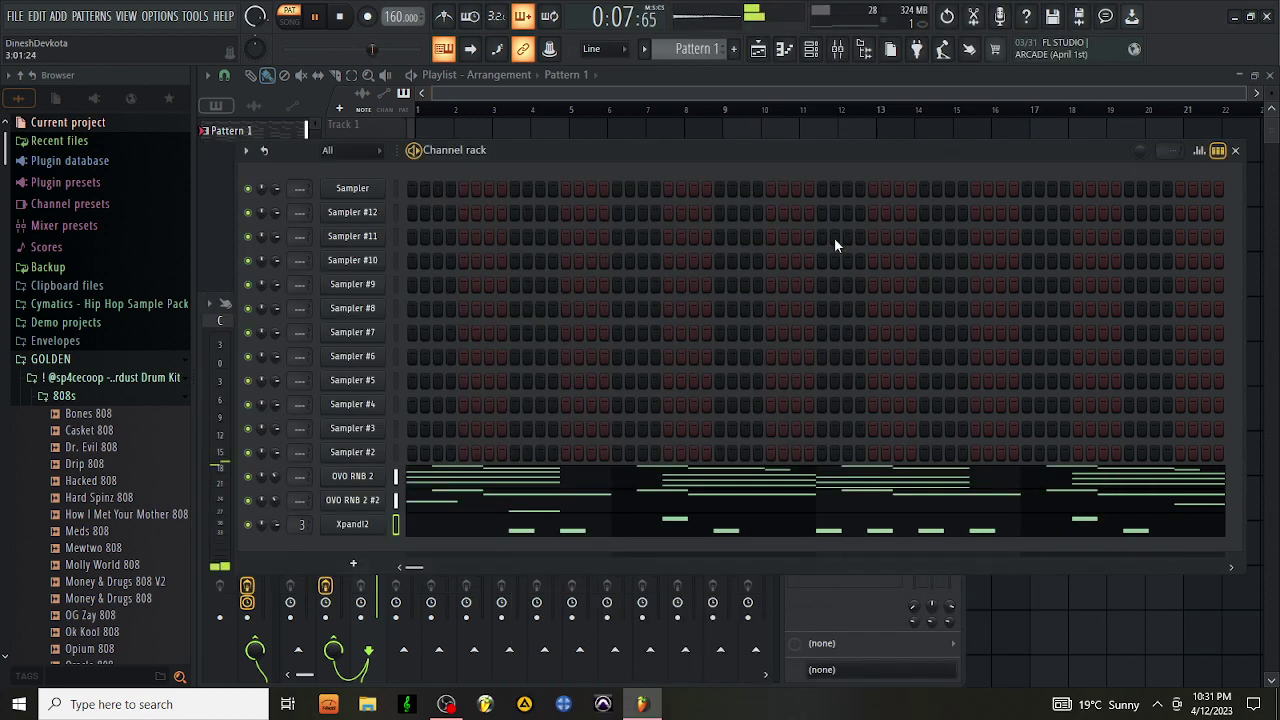
pyautogui.click(432, 534)
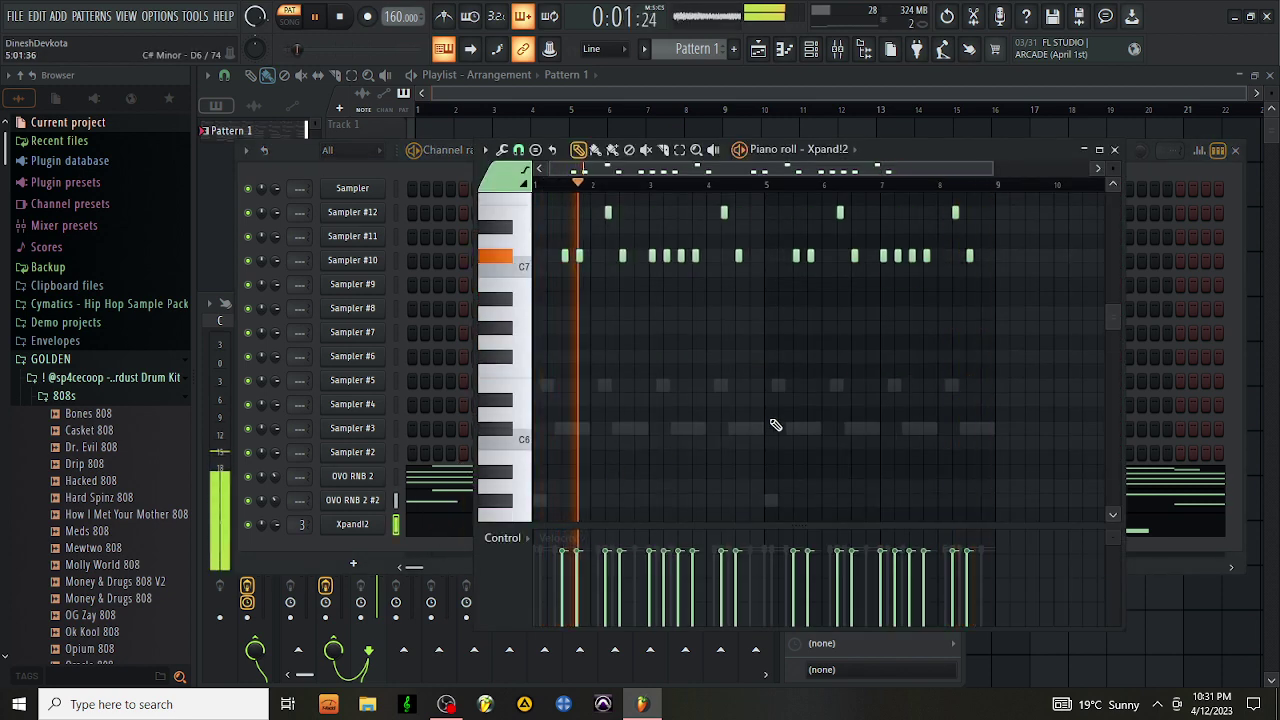
pyautogui.click(1114, 149)
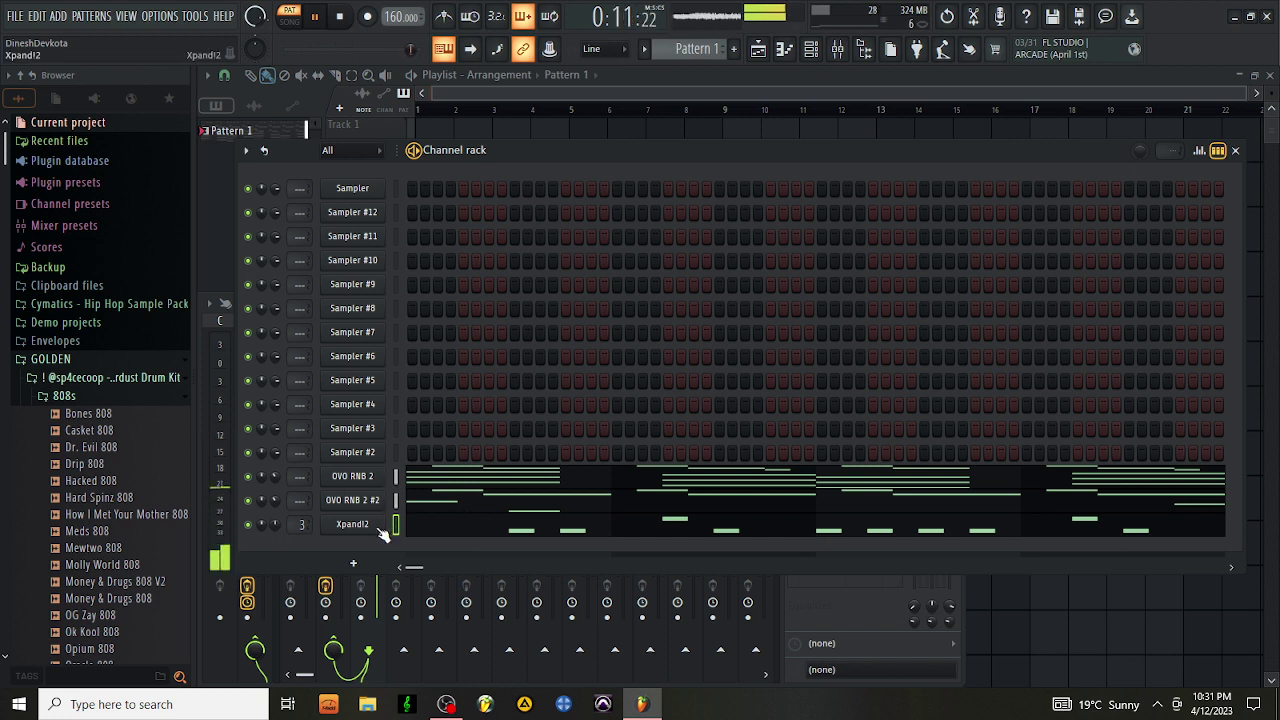
# Load Decimort2 into the first effect slot of mixer Insert 3
pyautogui.click(301, 524)
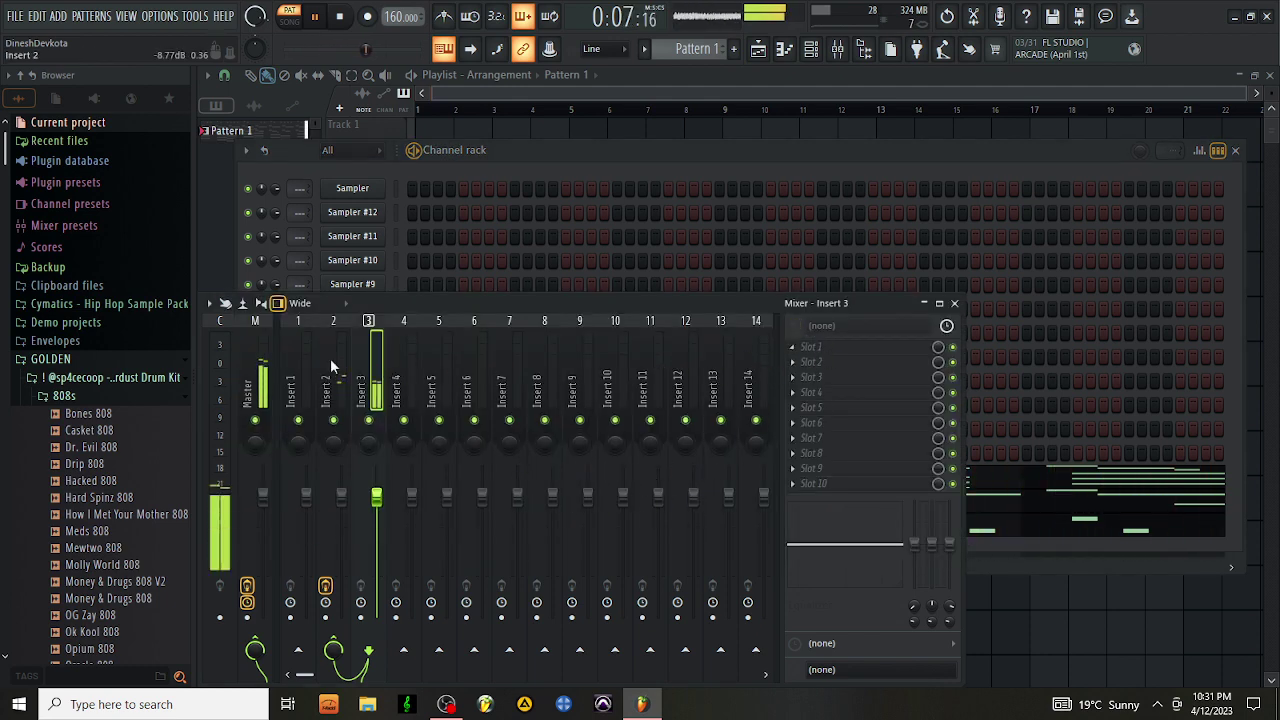
pyautogui.click(836, 354)
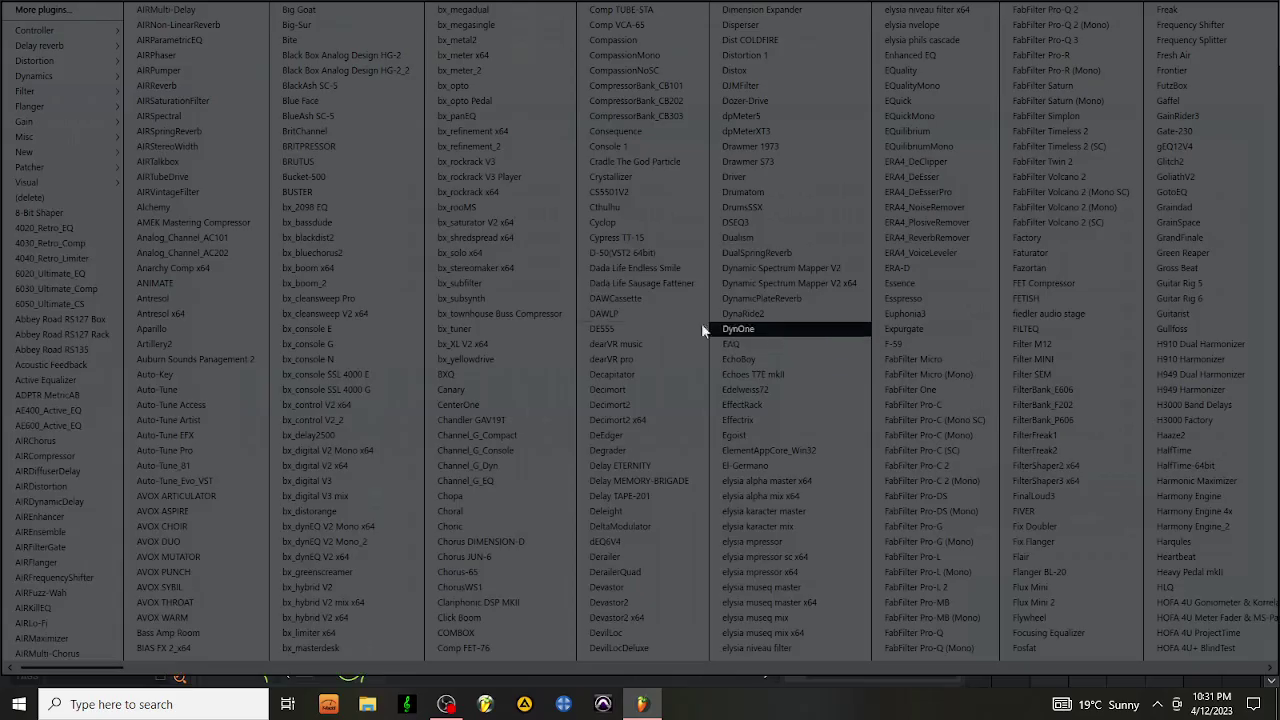
pyautogui.press('d')
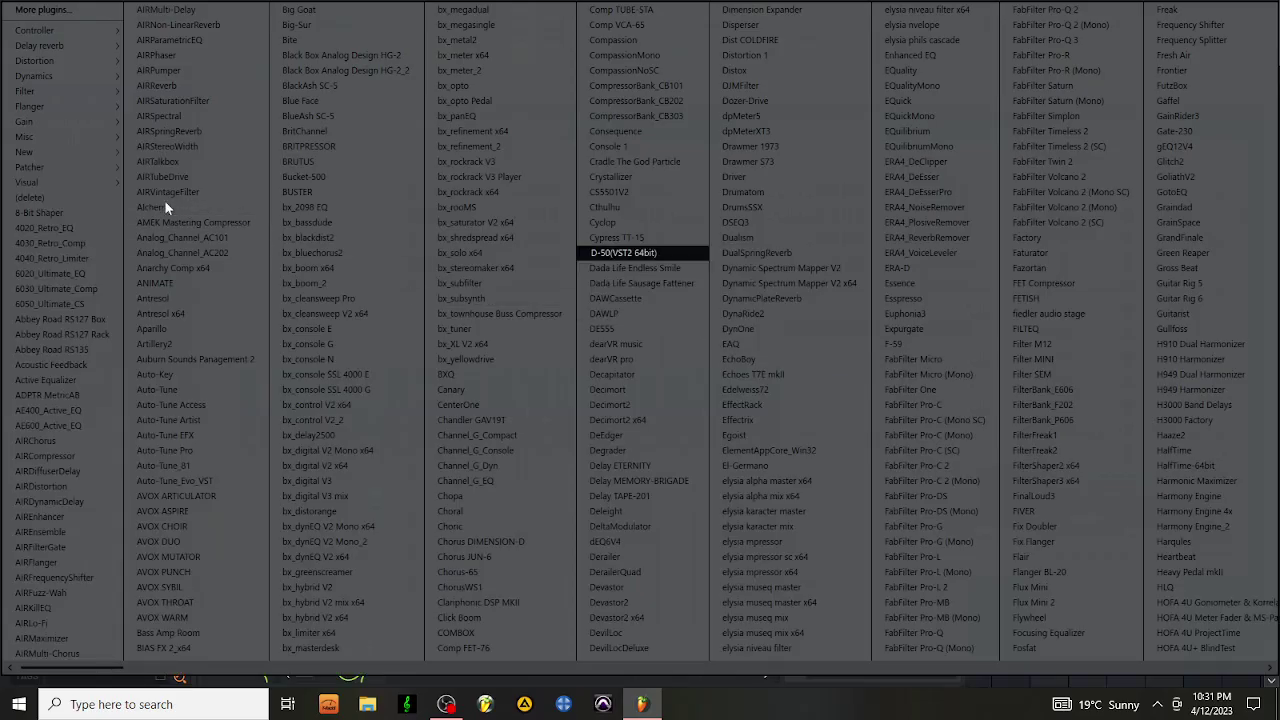
pyautogui.click(615, 403)
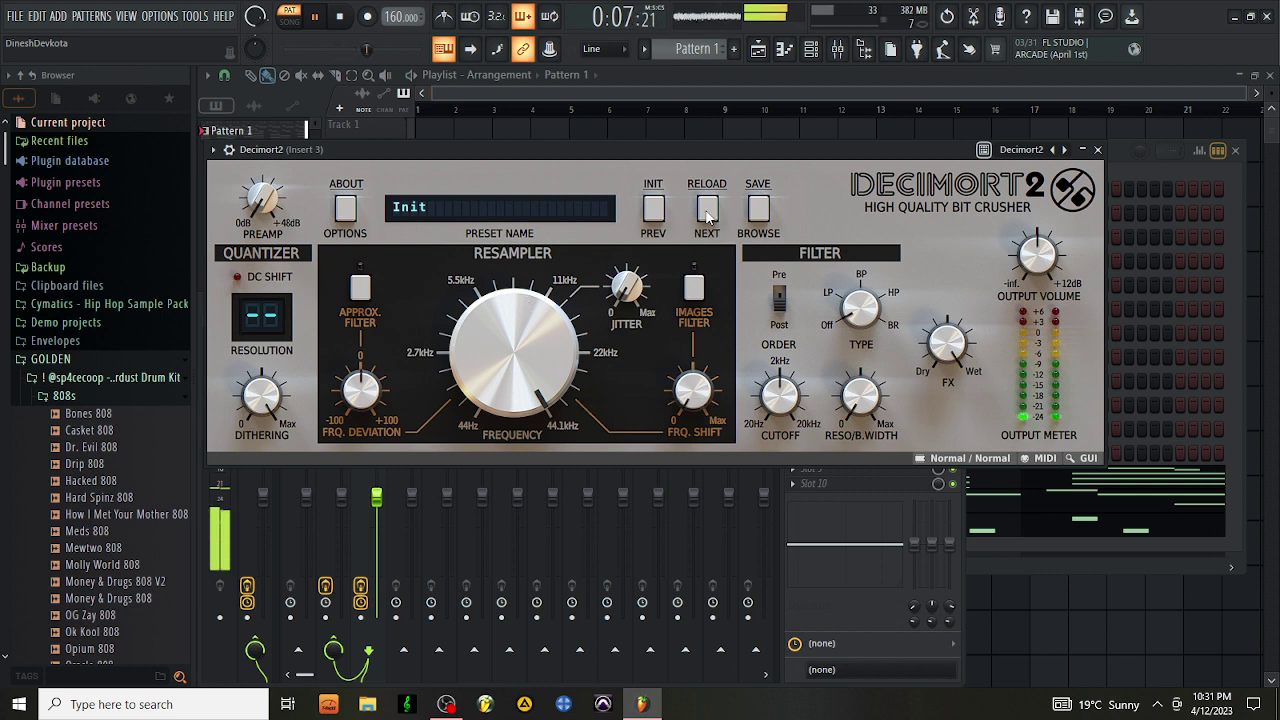
# Audition the Decimort2 presets in order from 8 Bit'em Up, keep 16Bit 11kHz and close the plugin
pyautogui.click(707, 210)
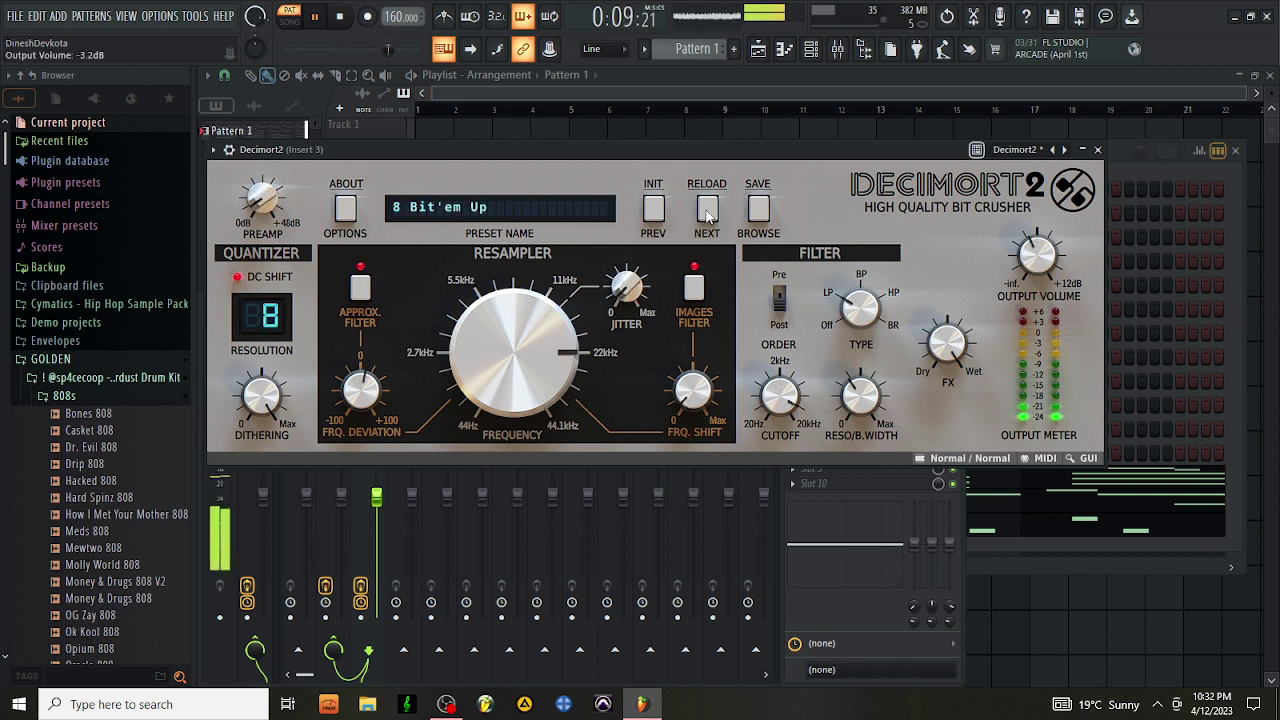
pyautogui.click(708, 210)
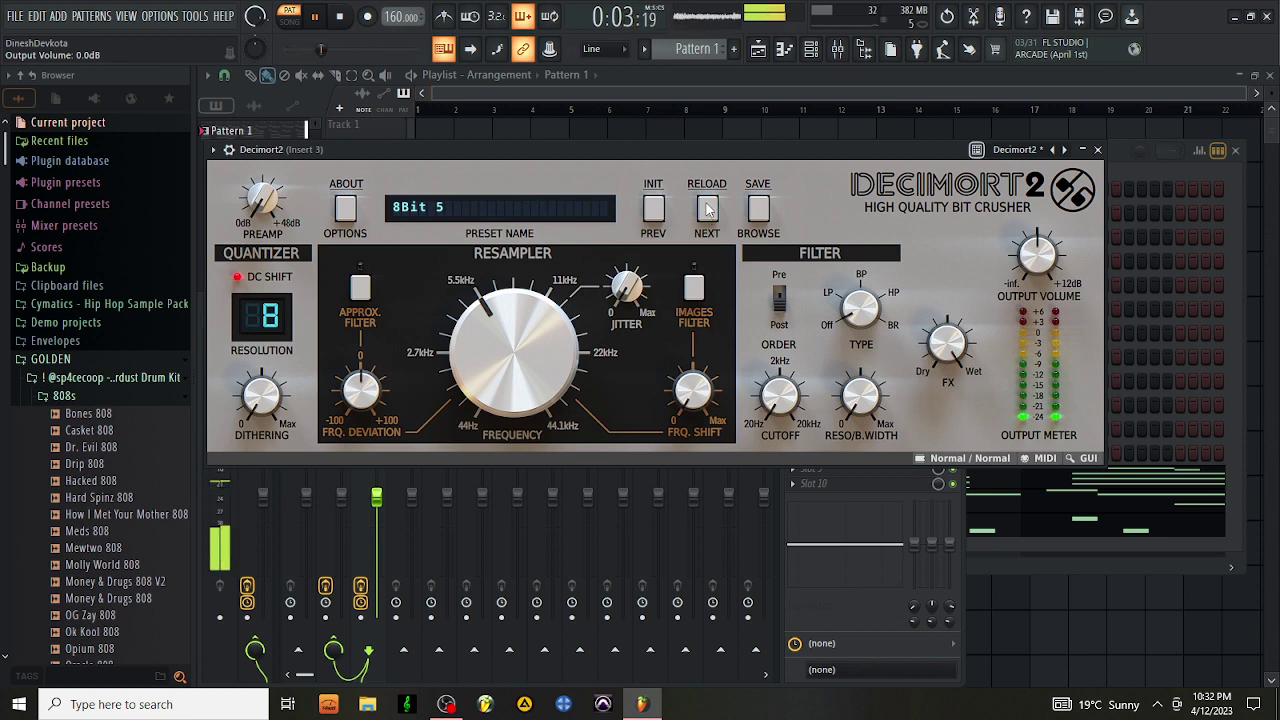
pyautogui.click(708, 209)
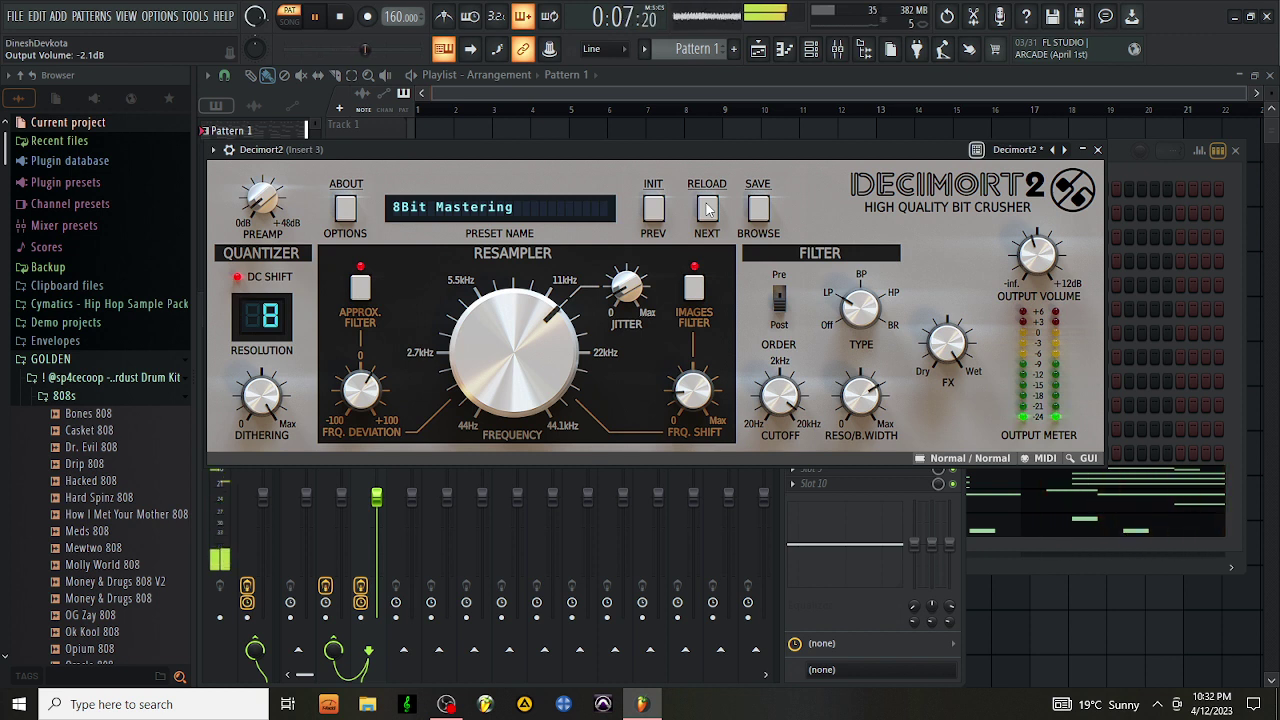
pyautogui.click(708, 209)
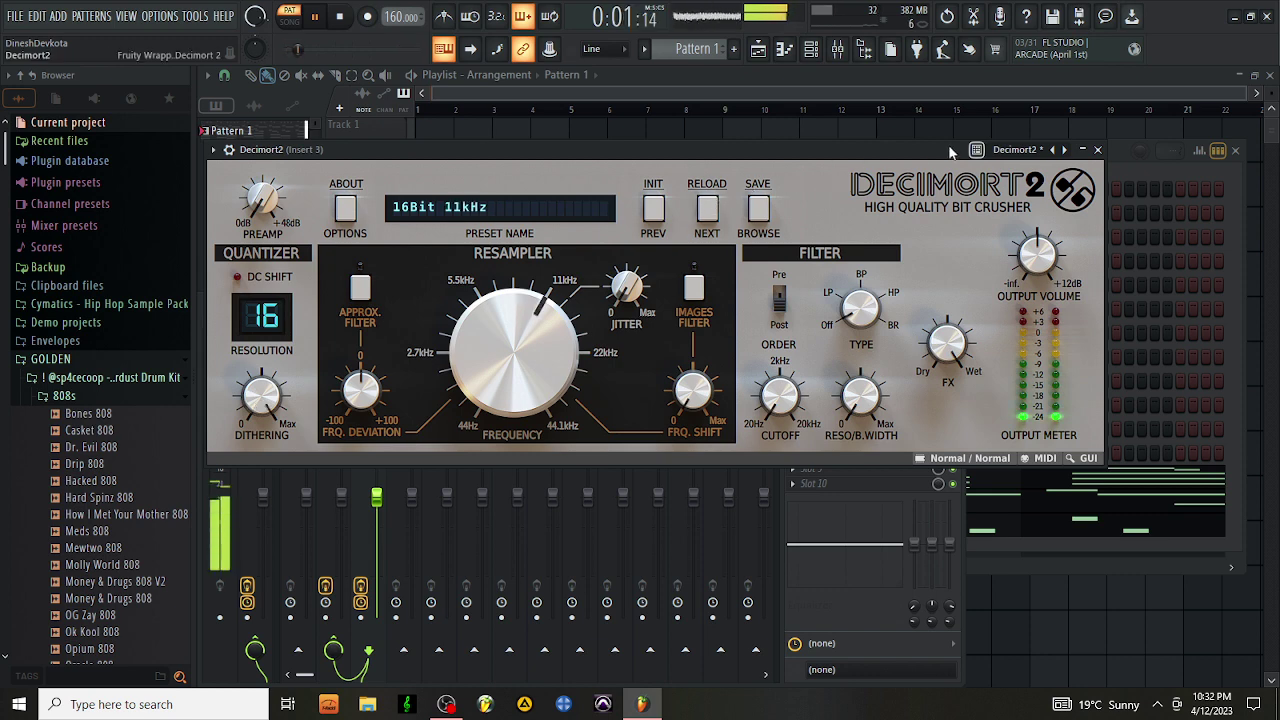
pyautogui.click(1098, 150)
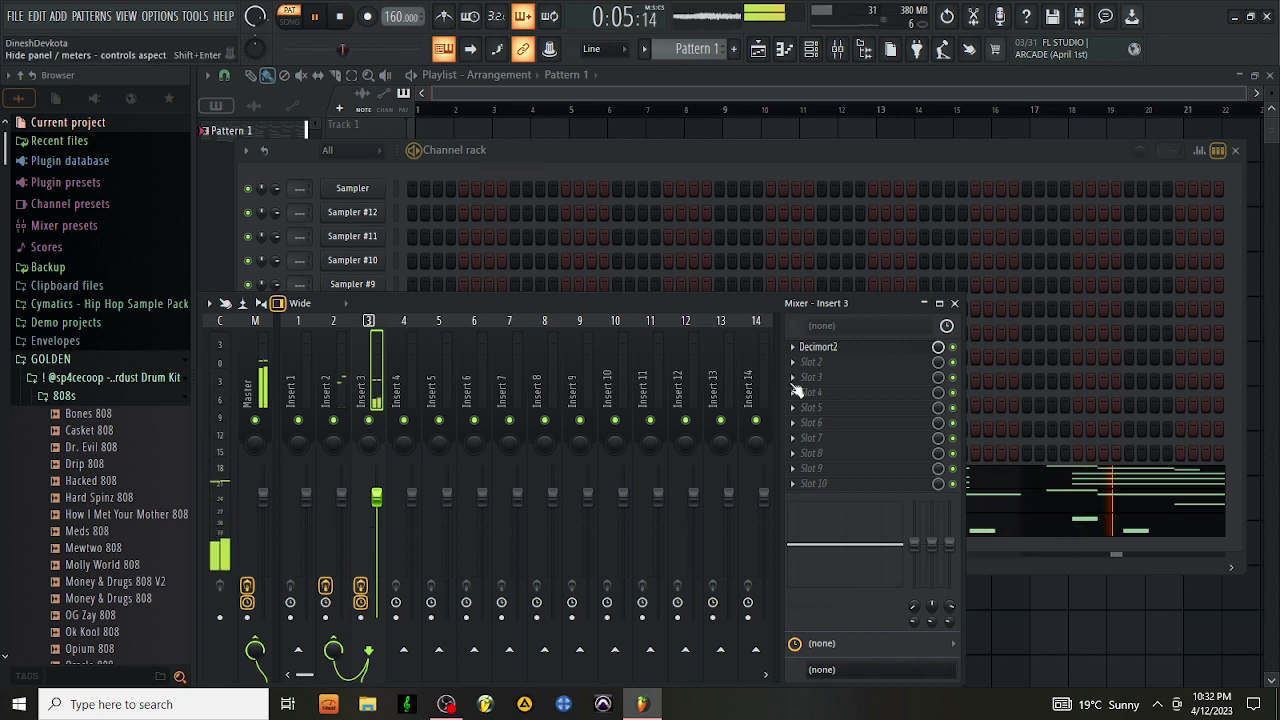
# Add two C#6 notes at 1:03 and 3:03, each about 1.4 bars long, and two E6 notes at 5:03 and 7:01 to Xpand!2
pyautogui.click(558, 150)
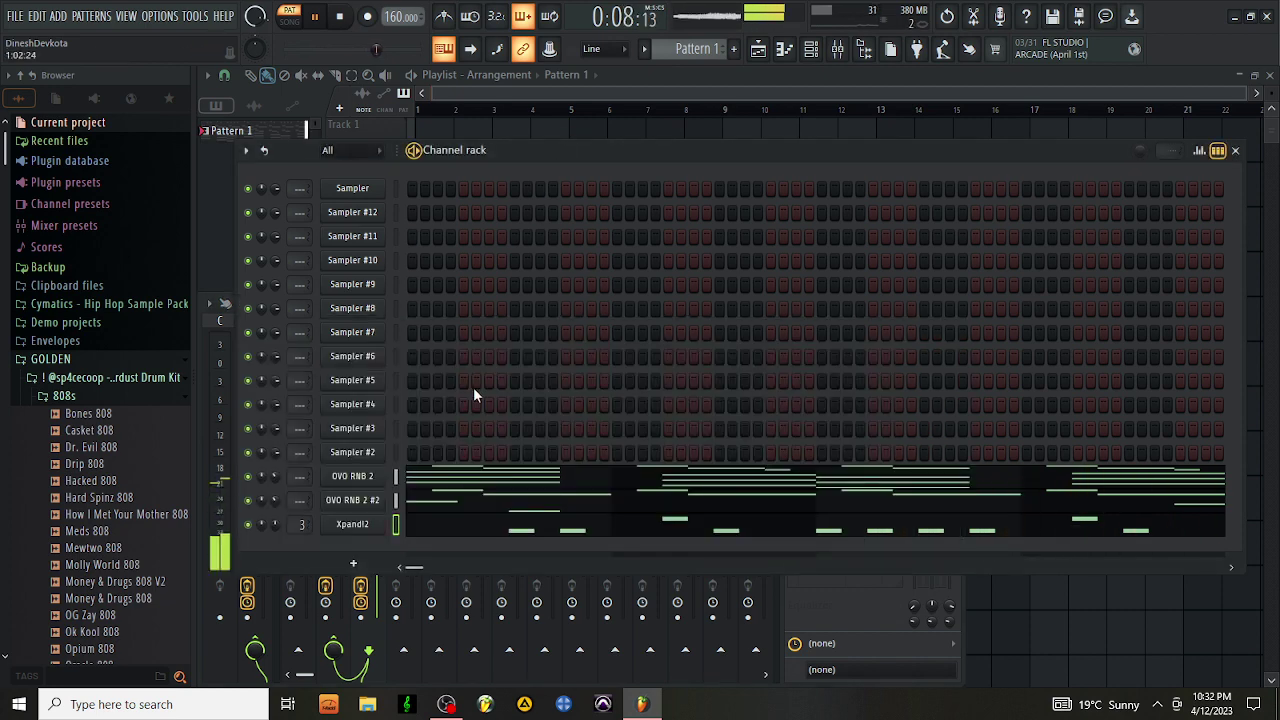
pyautogui.click(424, 531)
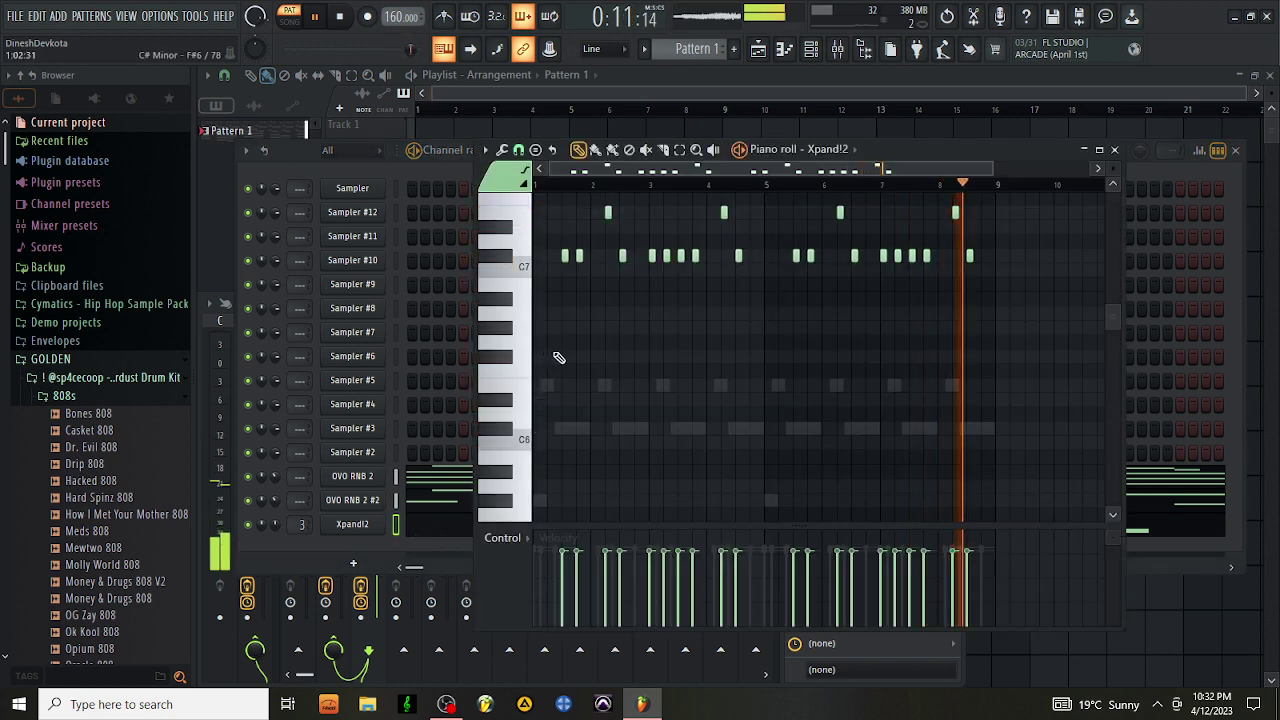
pyautogui.click(562, 385)
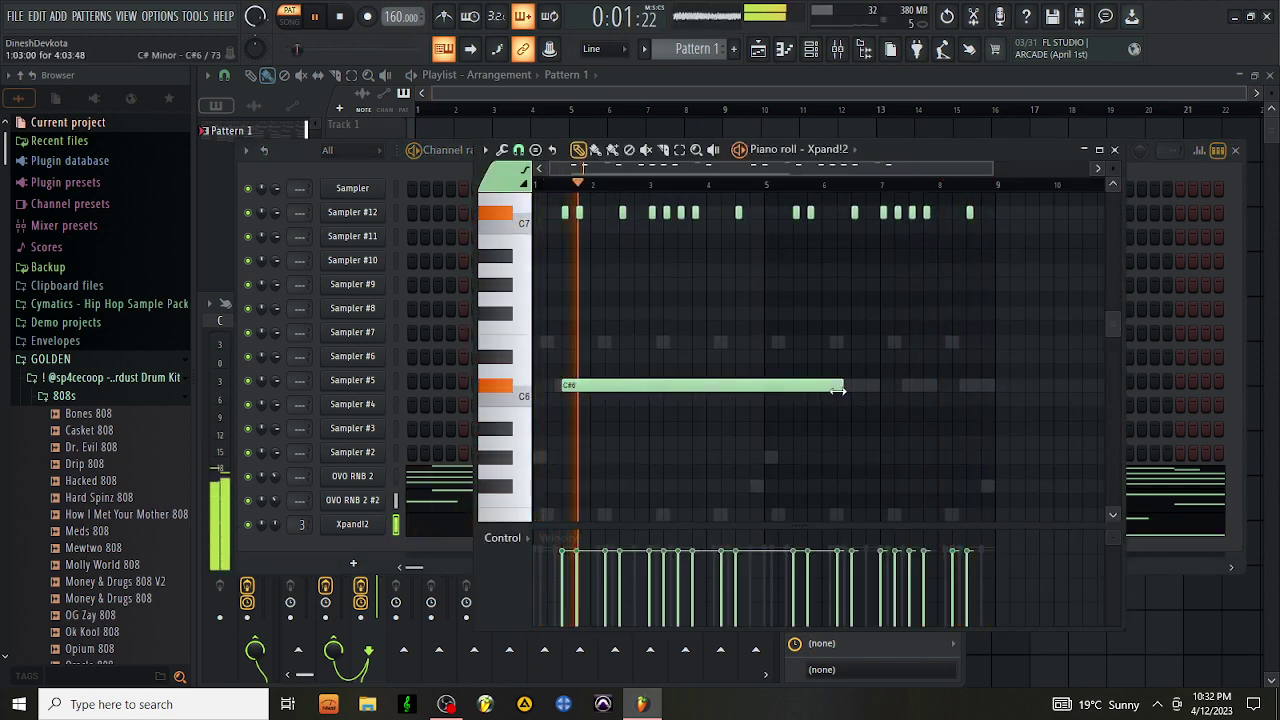
pyautogui.moveTo(838, 390); pyautogui.dragTo(645, 389)
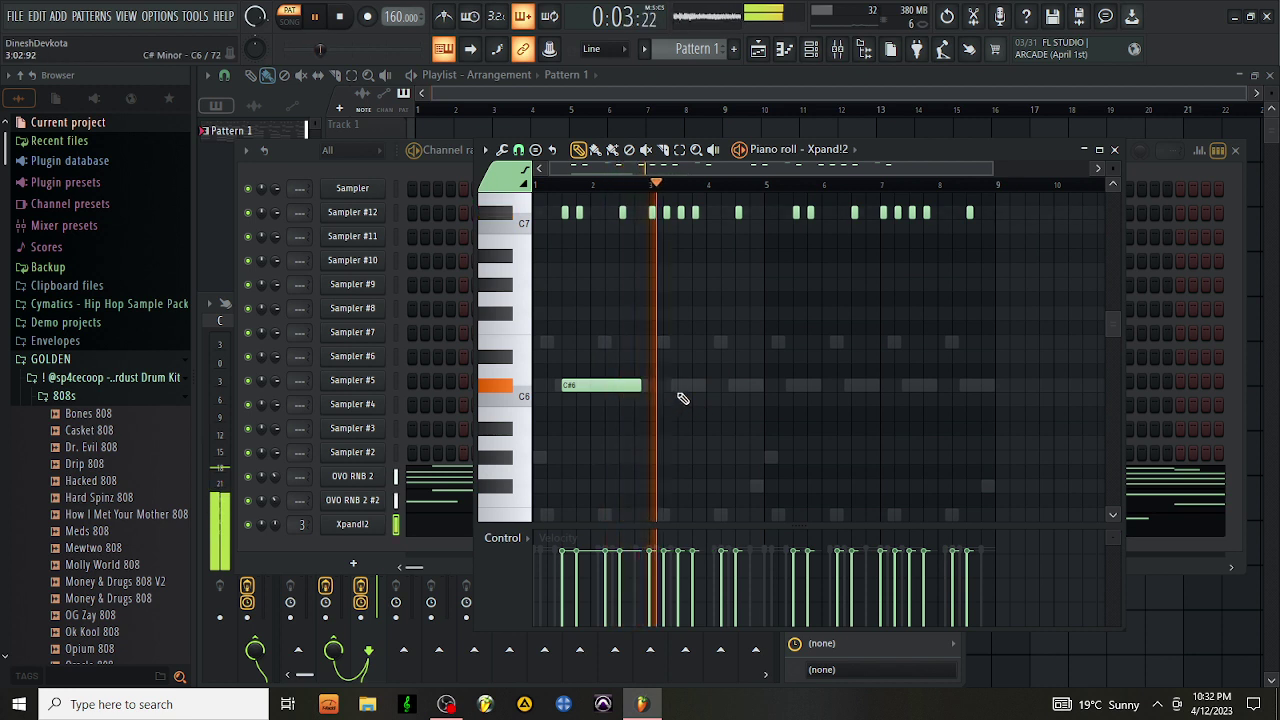
pyautogui.click(680, 388)
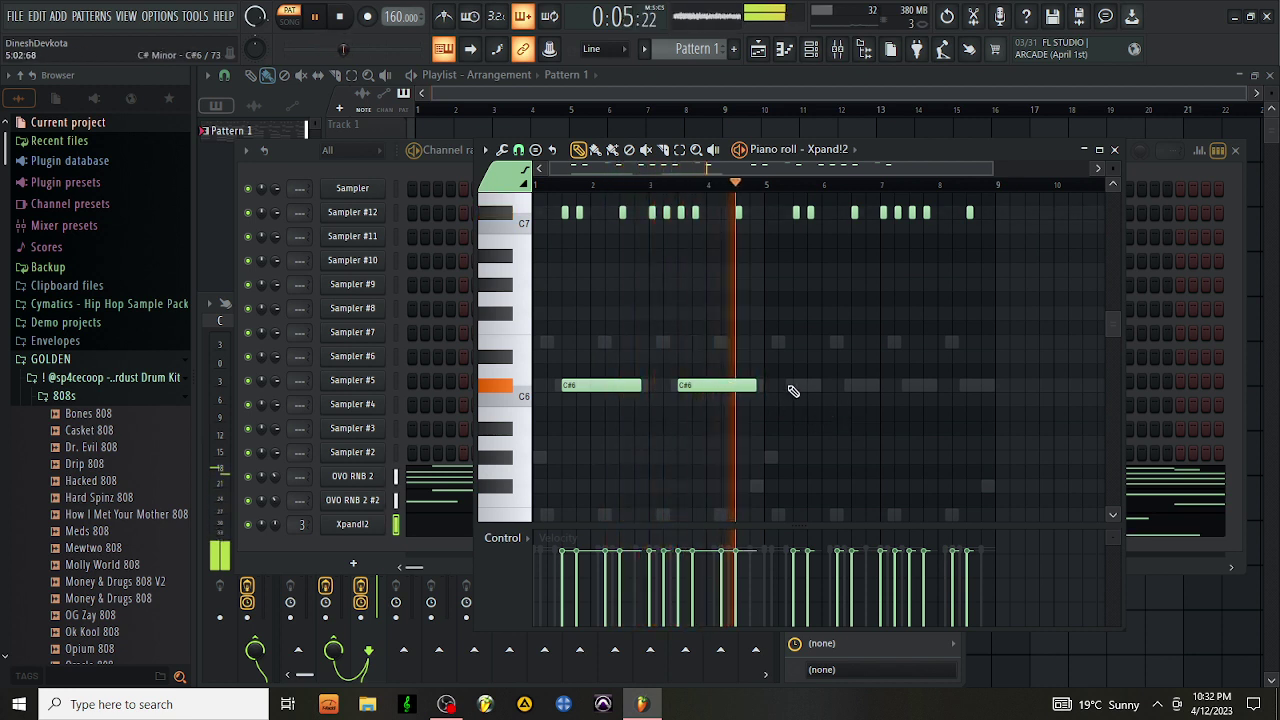
pyautogui.click(796, 344)
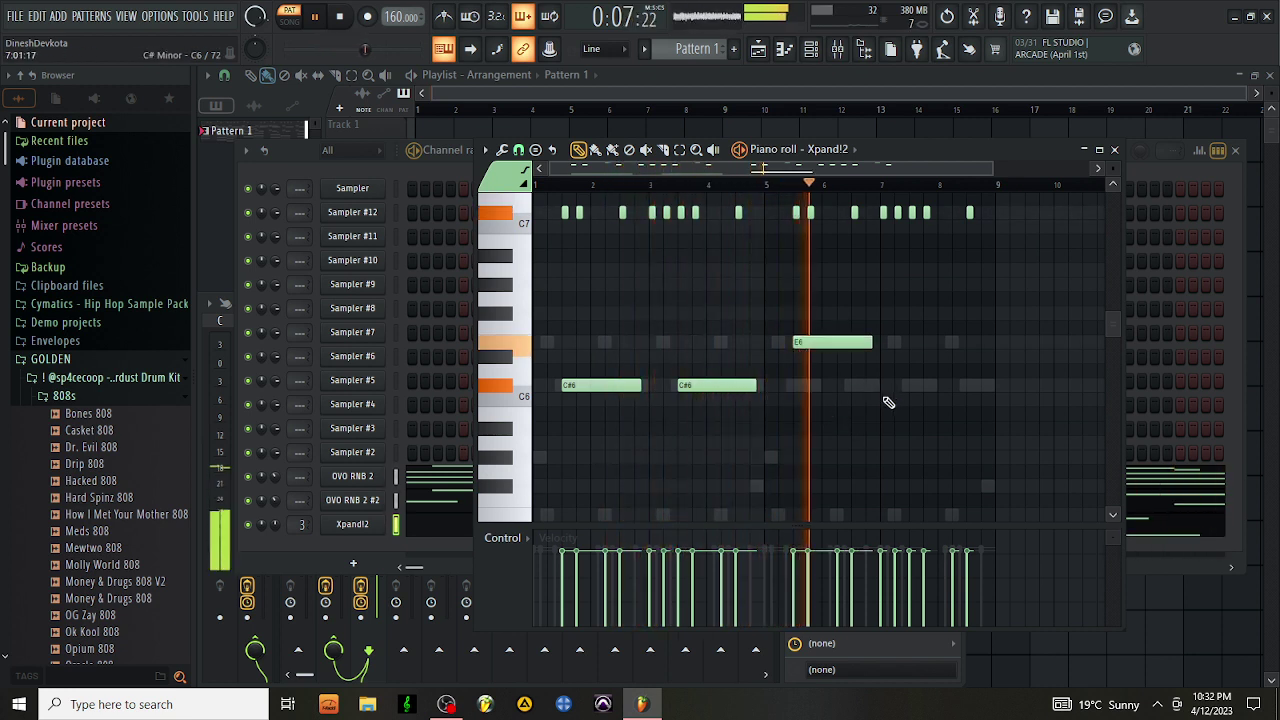
pyautogui.click(896, 343)
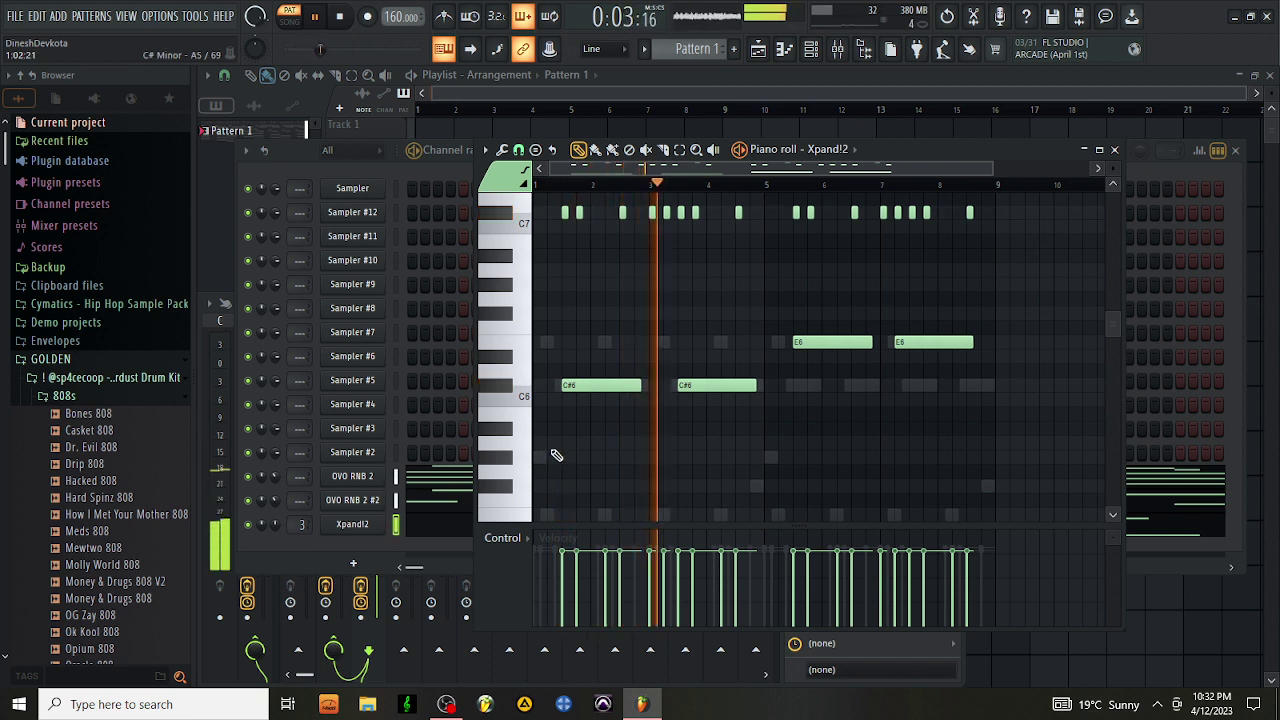
pyautogui.scroll(-1, 605, 453)
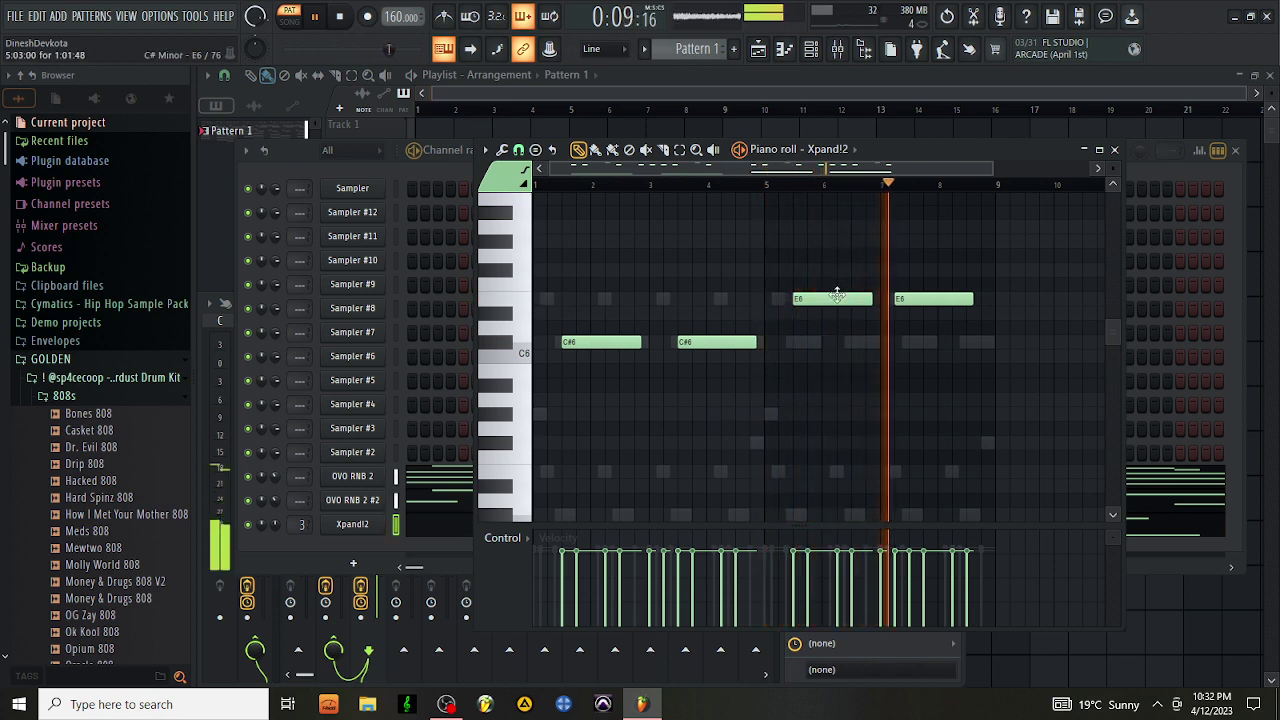
pyautogui.click(1114, 149)
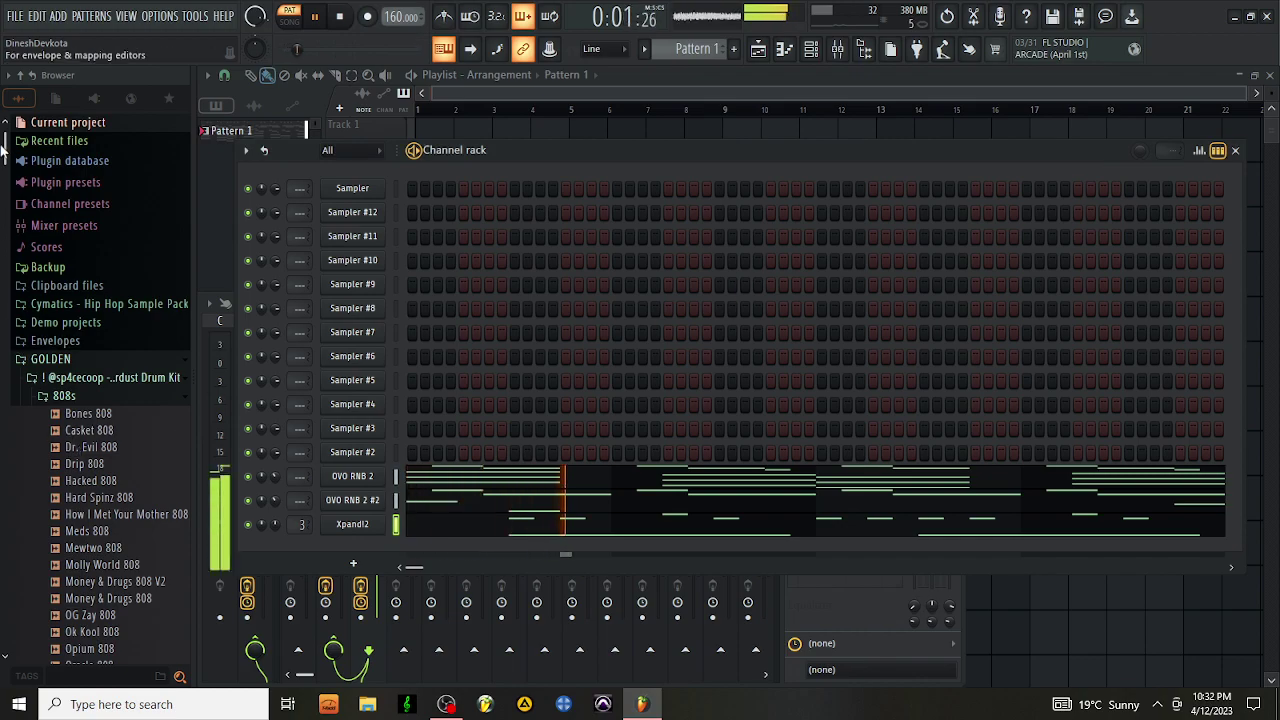
# Load the Clap sample from the Soss folder into the Sampler #2 channel and place a clap on step 9
pyautogui.moveTo(4, 145); pyautogui.dragTo(6, 525)
pyautogui.scroll(-5, 95, 375)
pyautogui.scroll(-10, 97, 375)
pyautogui.scroll(-15, 129, 400)
pyautogui.scroll(-20, 127, 400)
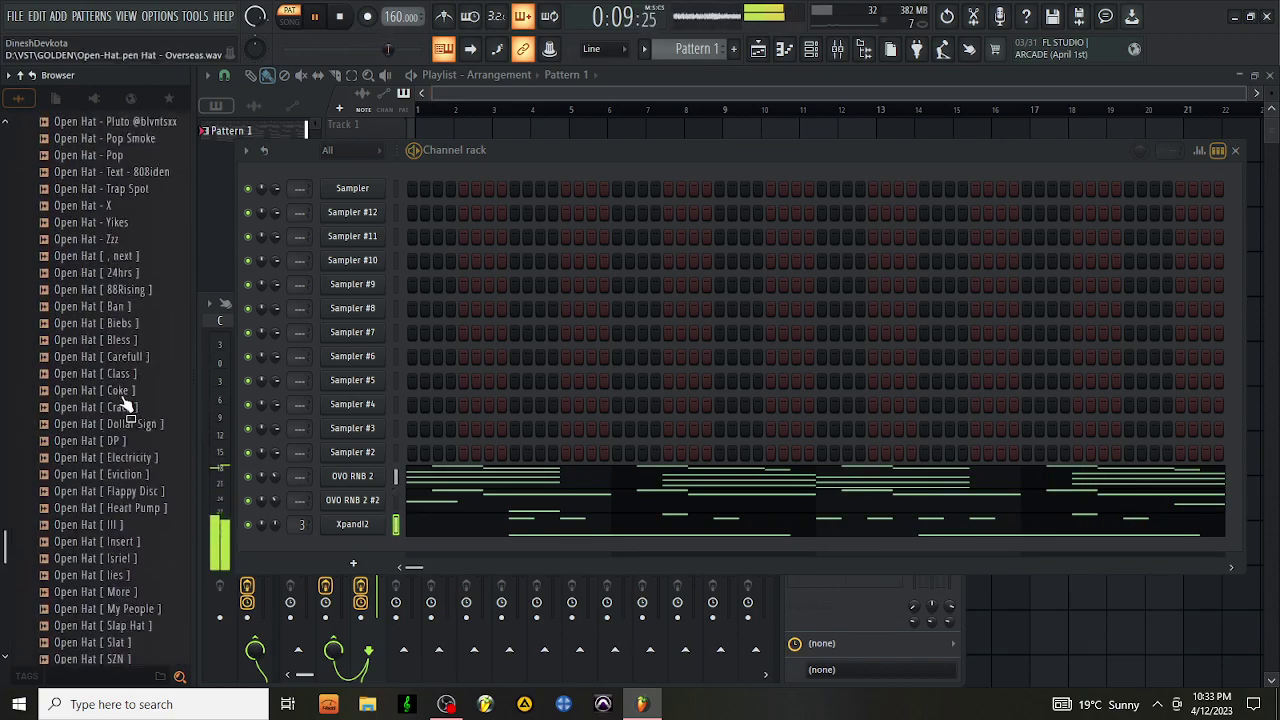
pyautogui.scroll(-20, 125, 400)
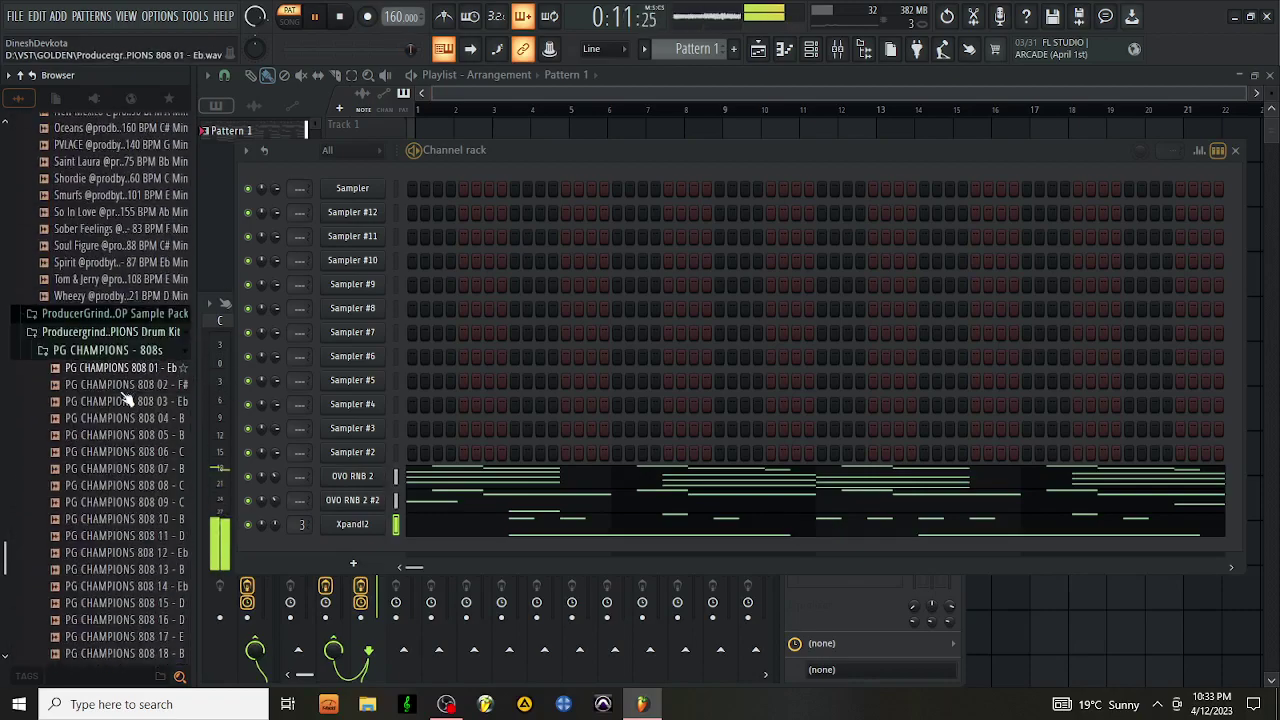
pyautogui.moveTo(3, 568); pyautogui.dragTo(5, 594)
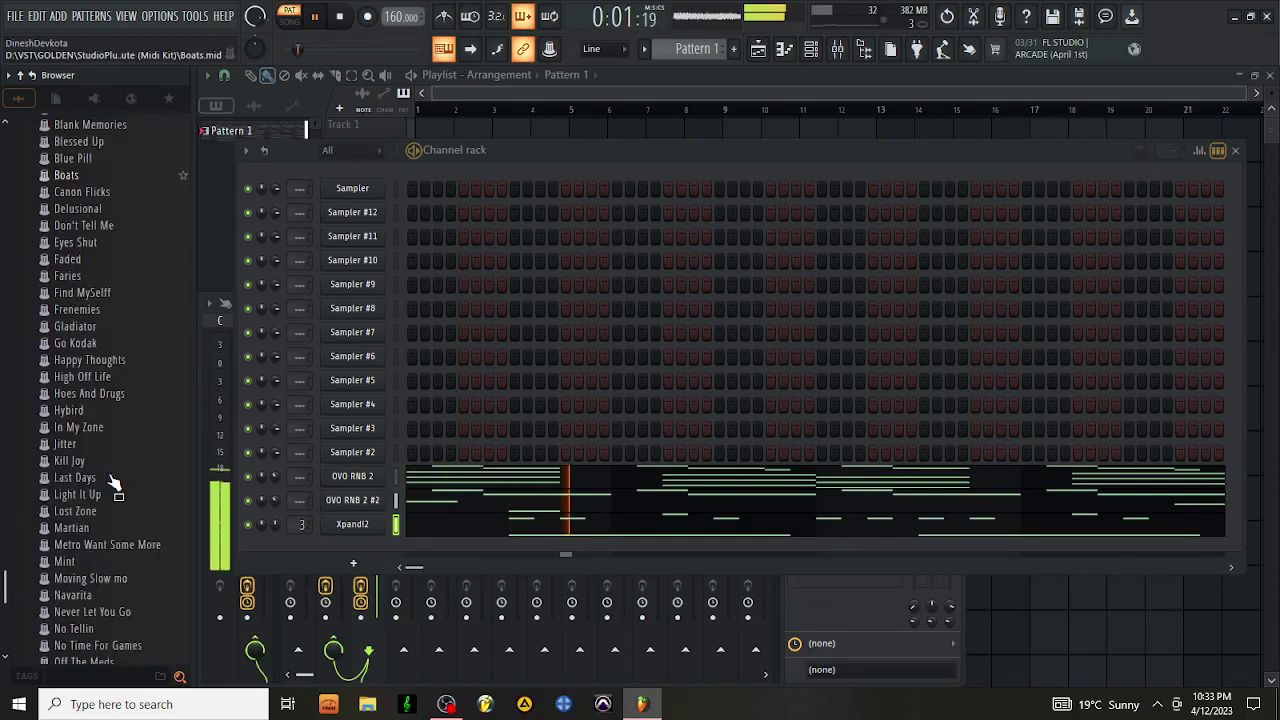
pyautogui.scroll(-8, 115, 482)
pyautogui.scroll(10, 114, 474)
pyautogui.scroll(10, 110, 455)
pyautogui.scroll(-8, 114, 445)
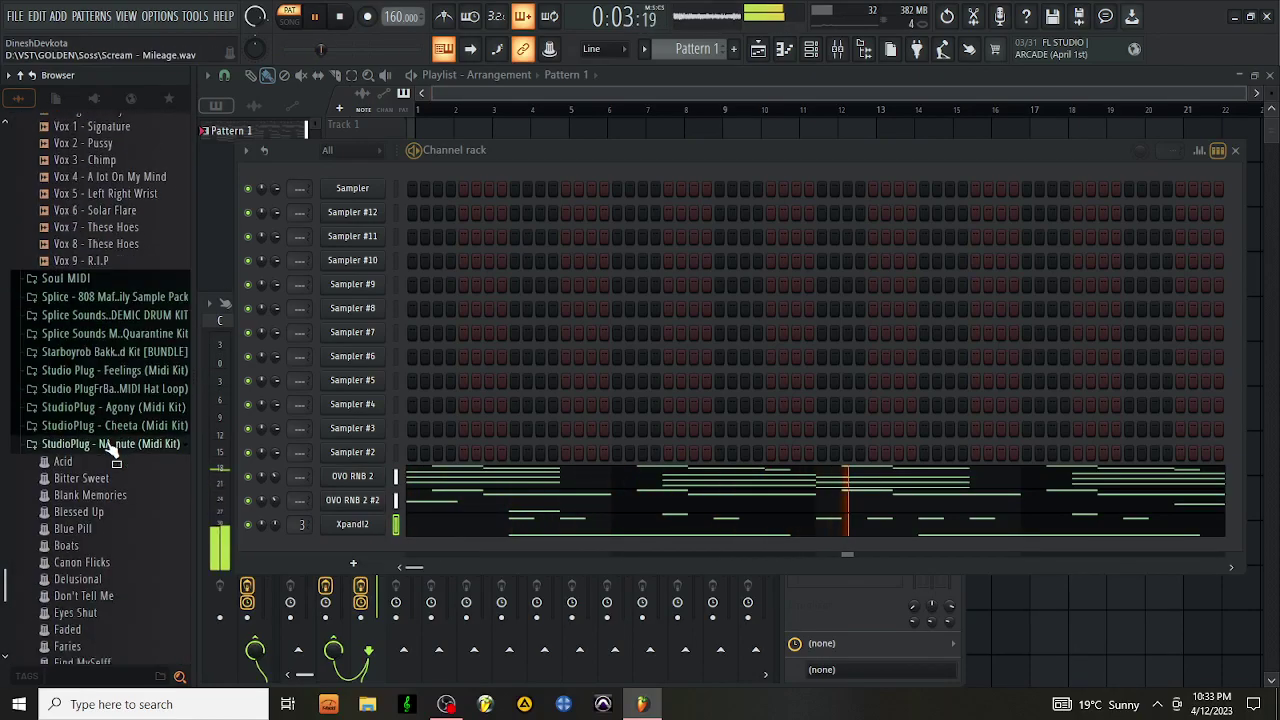
pyautogui.scroll(15, 114, 450)
pyautogui.moveTo(78, 250); pyautogui.dragTo(374, 454)
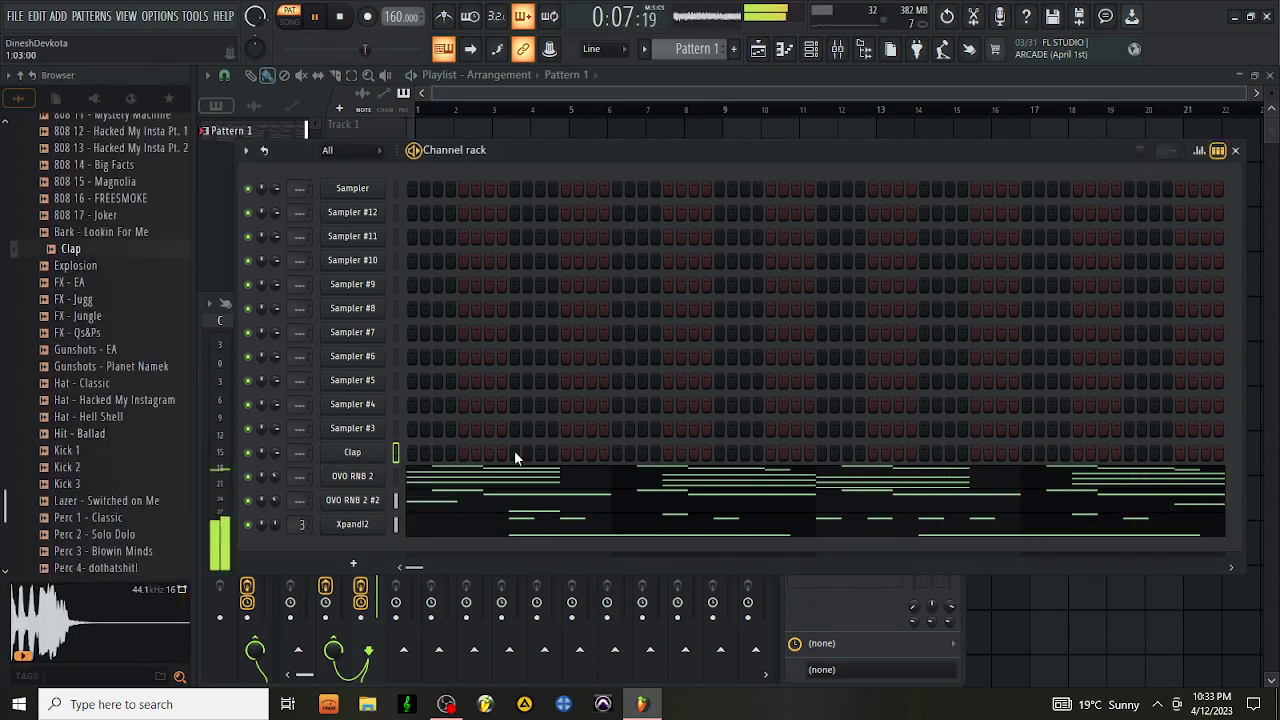
pyautogui.click(515, 453)
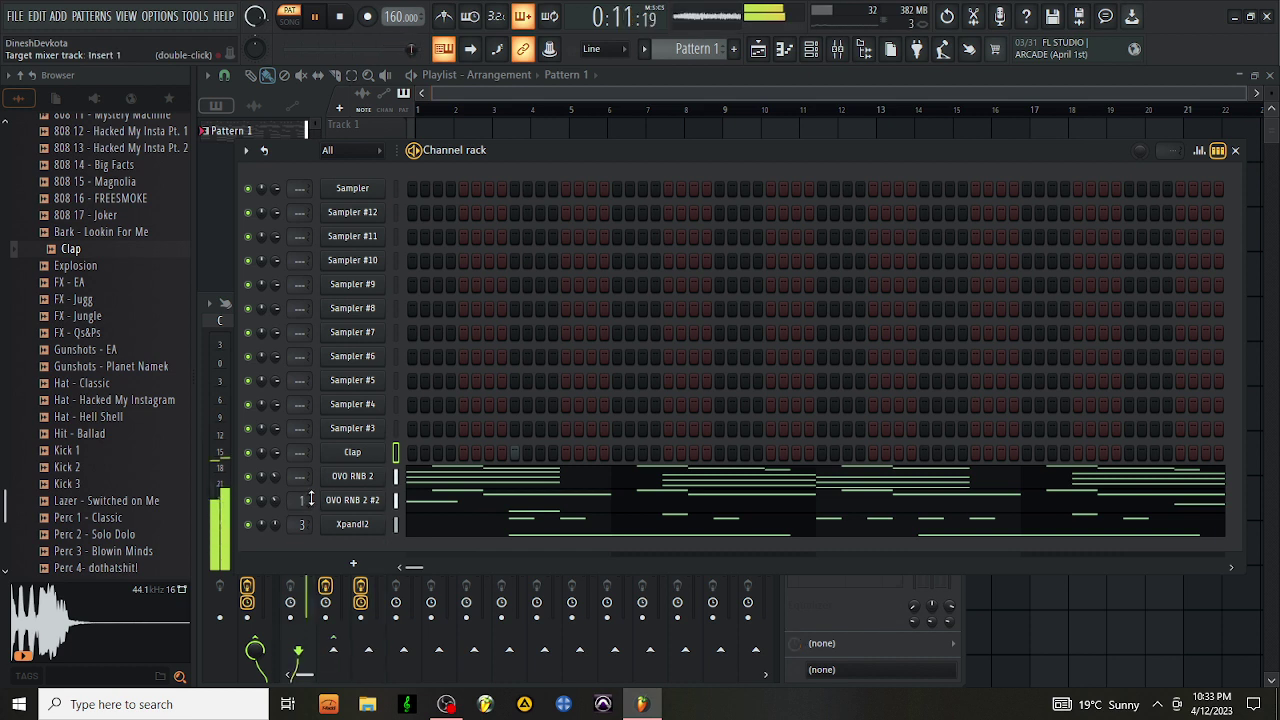
# Route OVO RNB 2 and OVO RNB 2 #2 to mixer Insert 6 and cut that insert's 90 Hz low shelf to -18 dB
pyautogui.scroll(2, 300, 474)
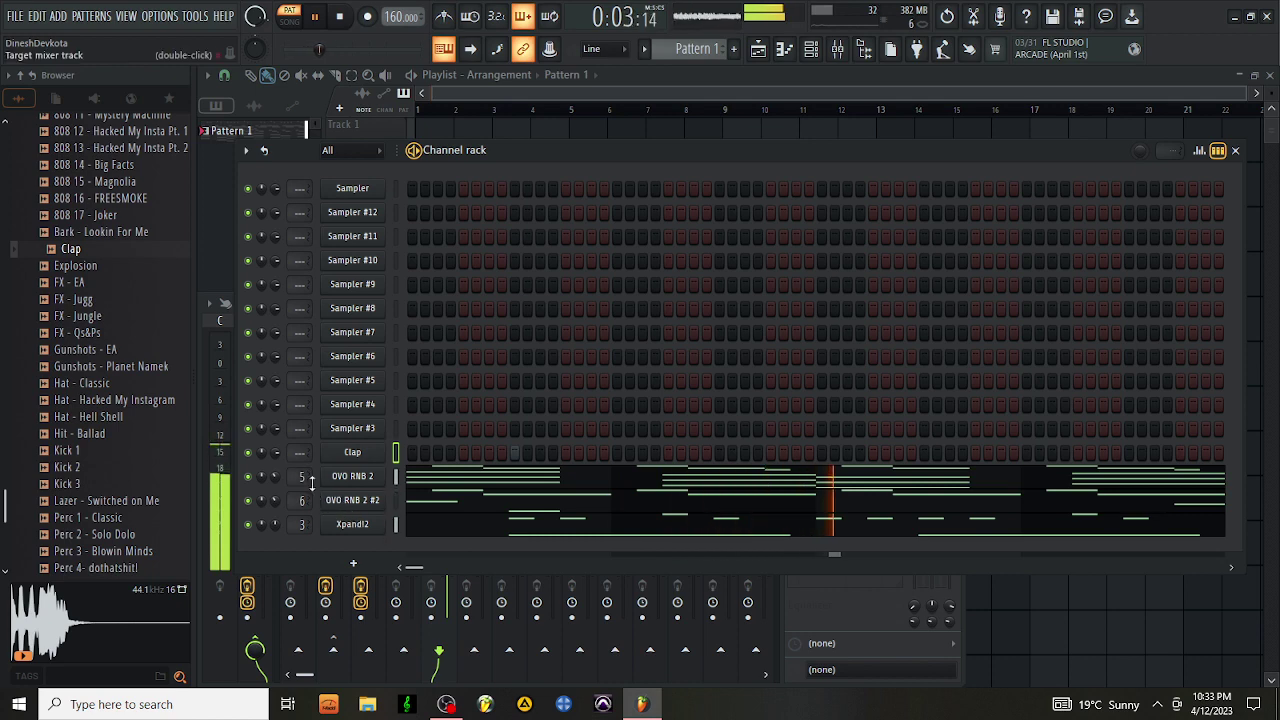
pyautogui.doubleClick(310, 476)
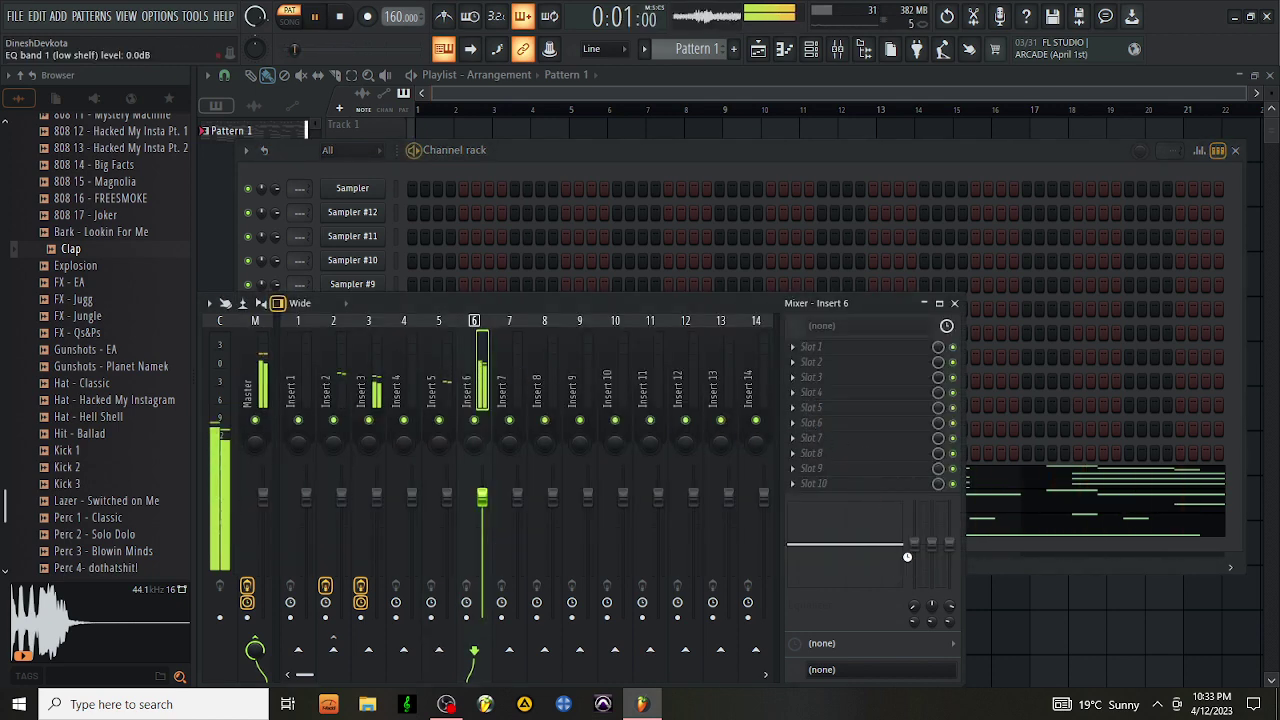
pyautogui.moveTo(914, 544); pyautogui.dragTo(913, 587)
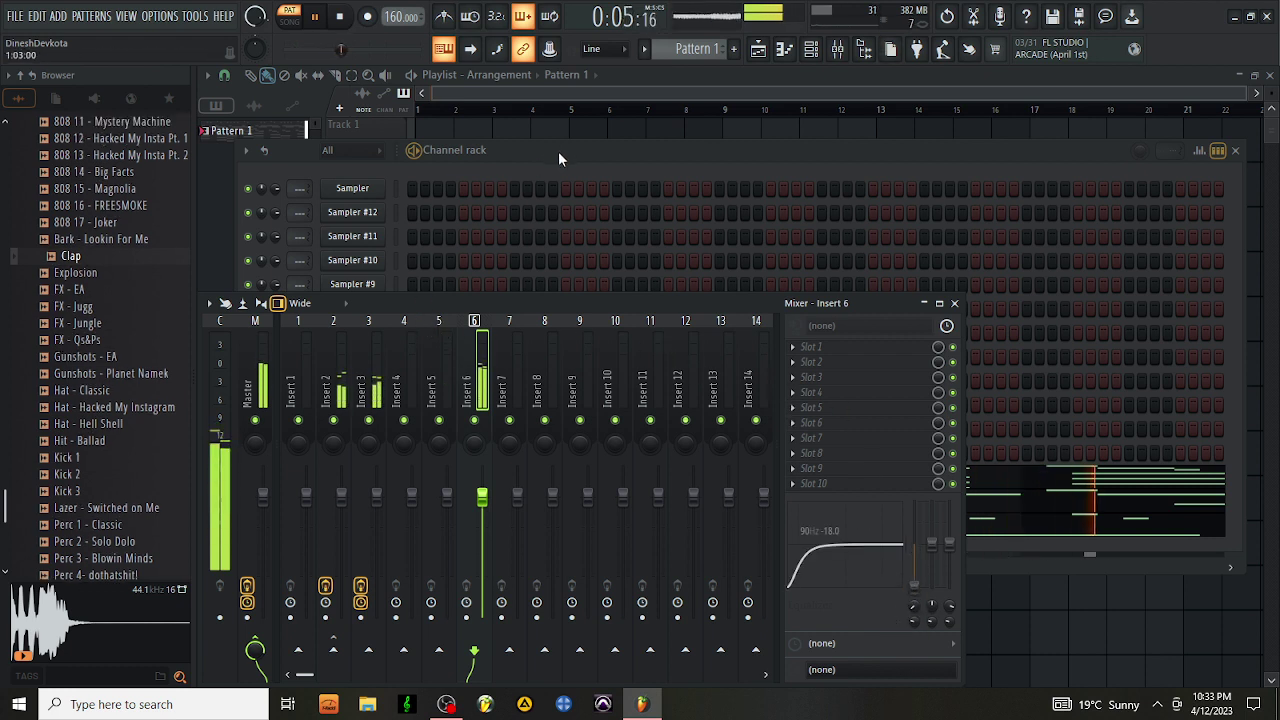
# On mixer Insert 3, cut the 90 Hz low shelf to -18 dB and the 8 kHz high shelf to -13 dB
pyautogui.click(345, 350)
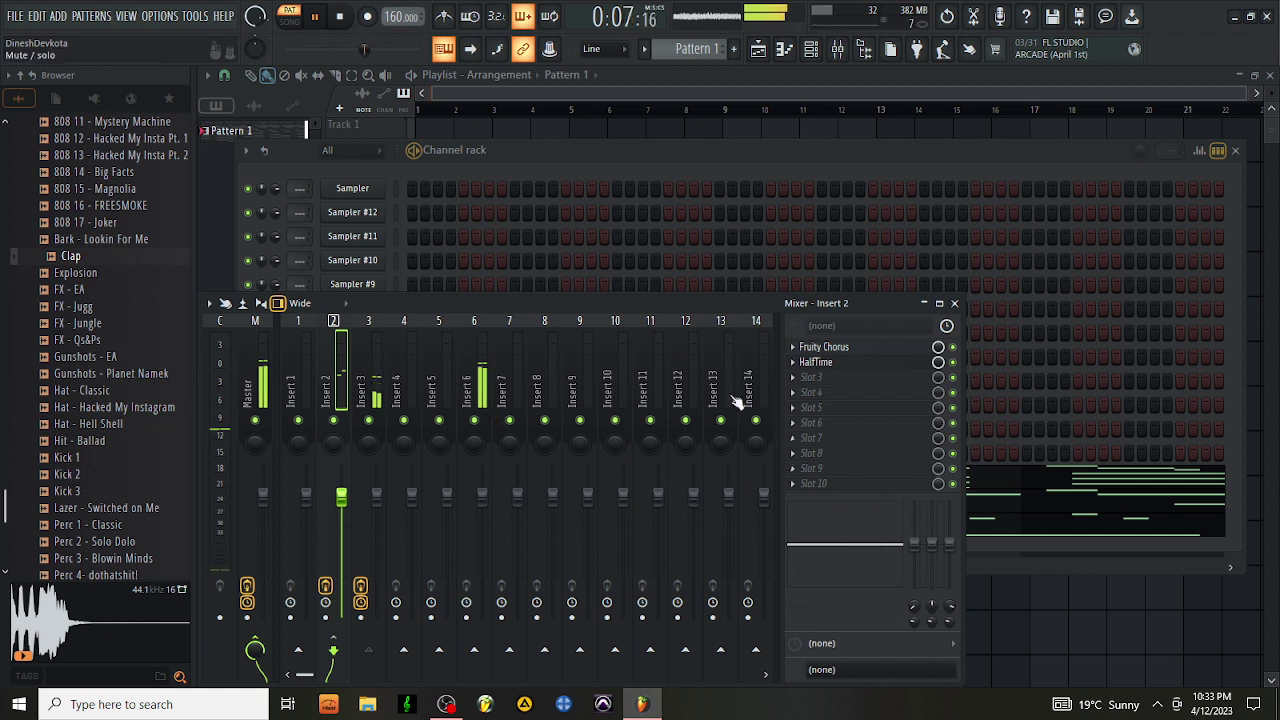
pyautogui.click(378, 339)
pyautogui.moveTo(914, 545); pyautogui.dragTo(913, 568)
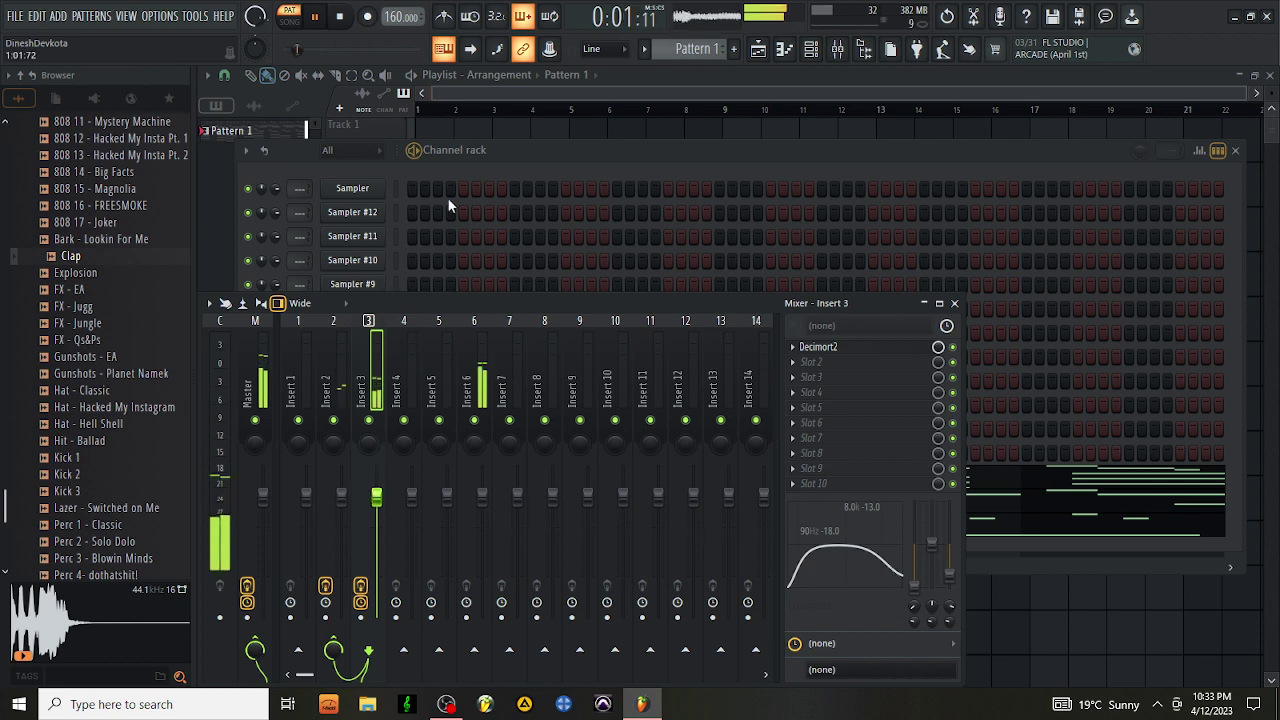
# Adjust Xpand!2's channel volume and continue the Clap channel with hits on steps 25, 41 and 57
pyautogui.click(501, 155)
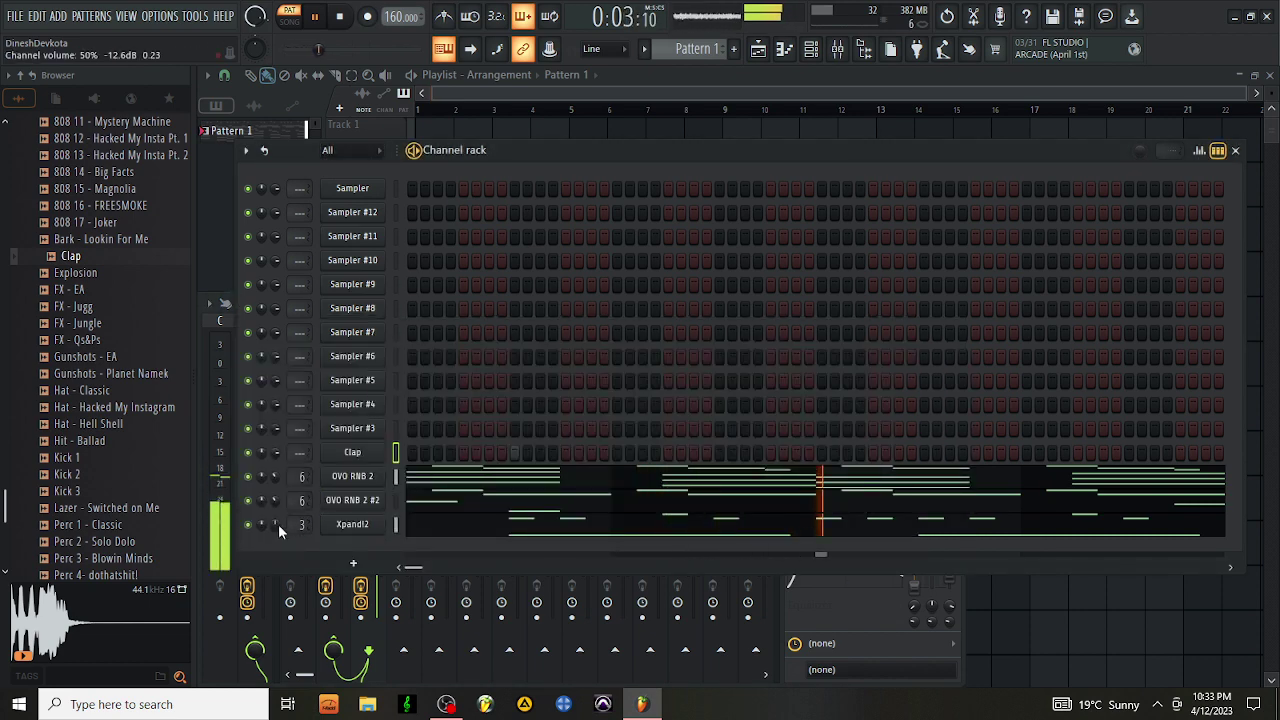
pyautogui.moveTo(275, 524); pyautogui.dragTo(275, 518)
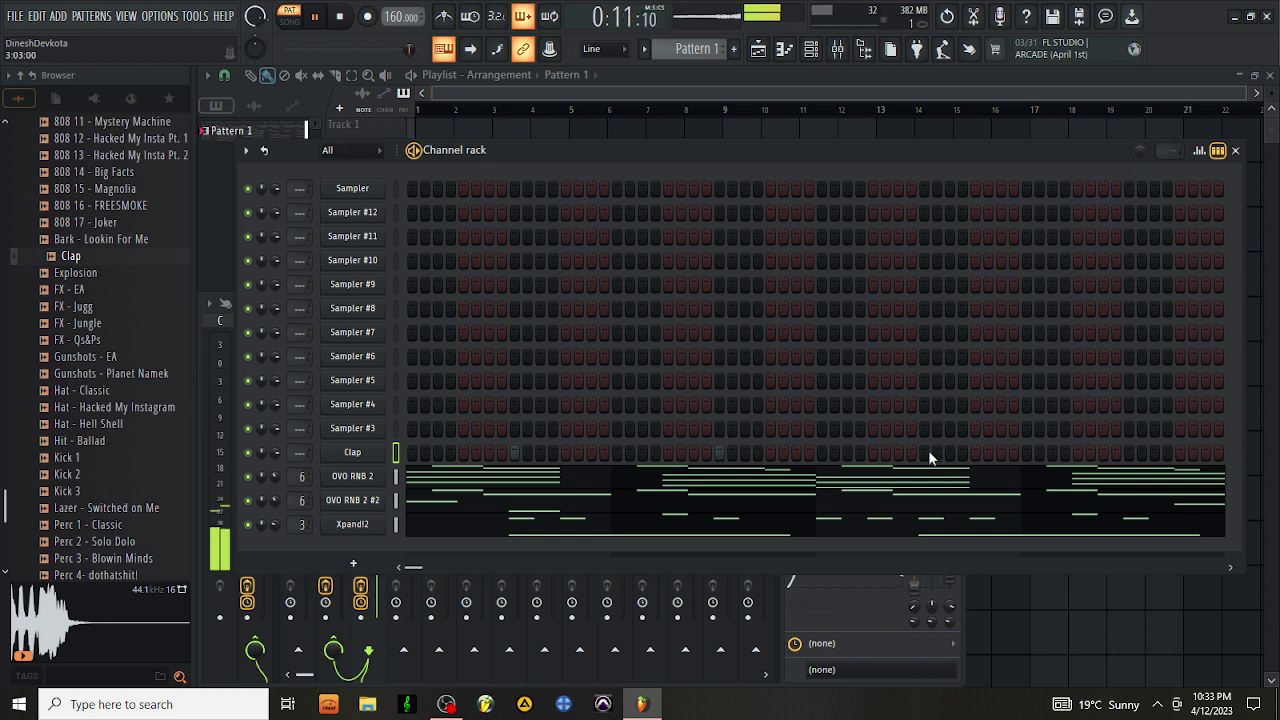
# In Clap's piano roll, add an F4 spacer note covering bars 1 to 4 and duplicate the four-bar pattern into bars 5 to 8
pyautogui.rightClick(353, 452)
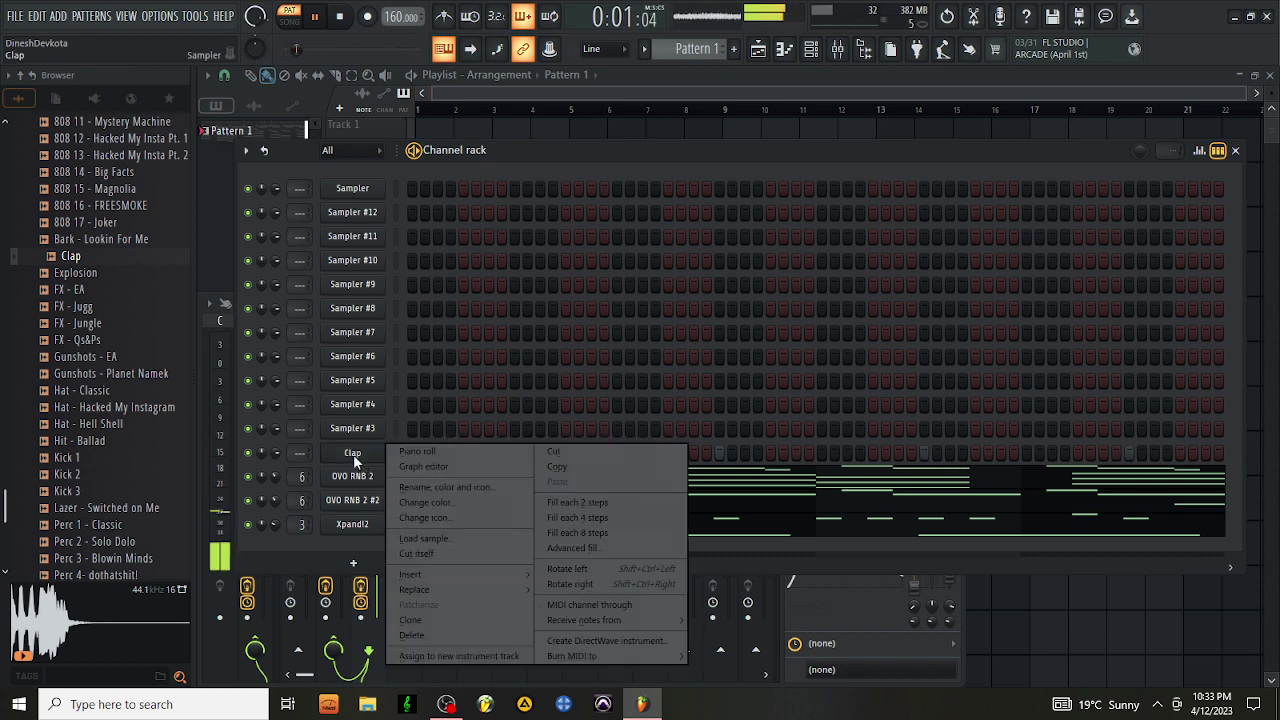
pyautogui.click(500, 451)
pyautogui.scroll(-1, 790, 430)
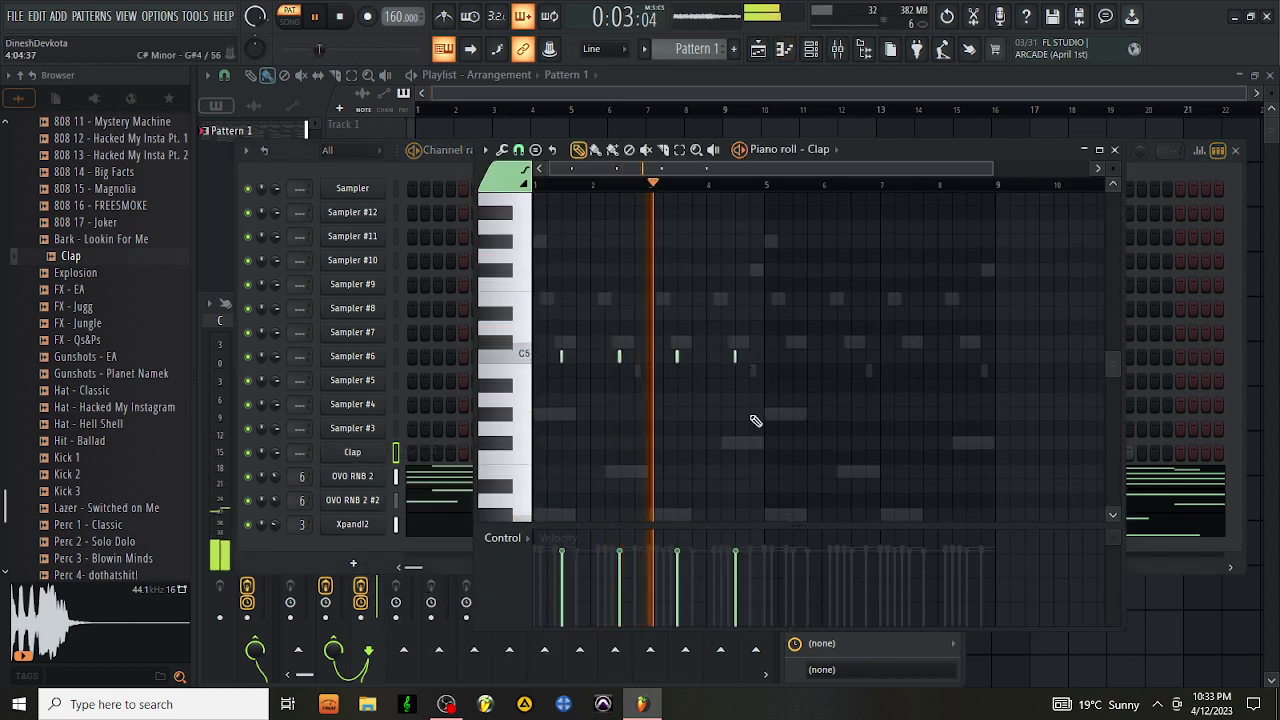
pyautogui.click(552, 456)
pyautogui.moveTo(619, 456); pyautogui.dragTo(802, 459)
pyautogui.click(662, 149)
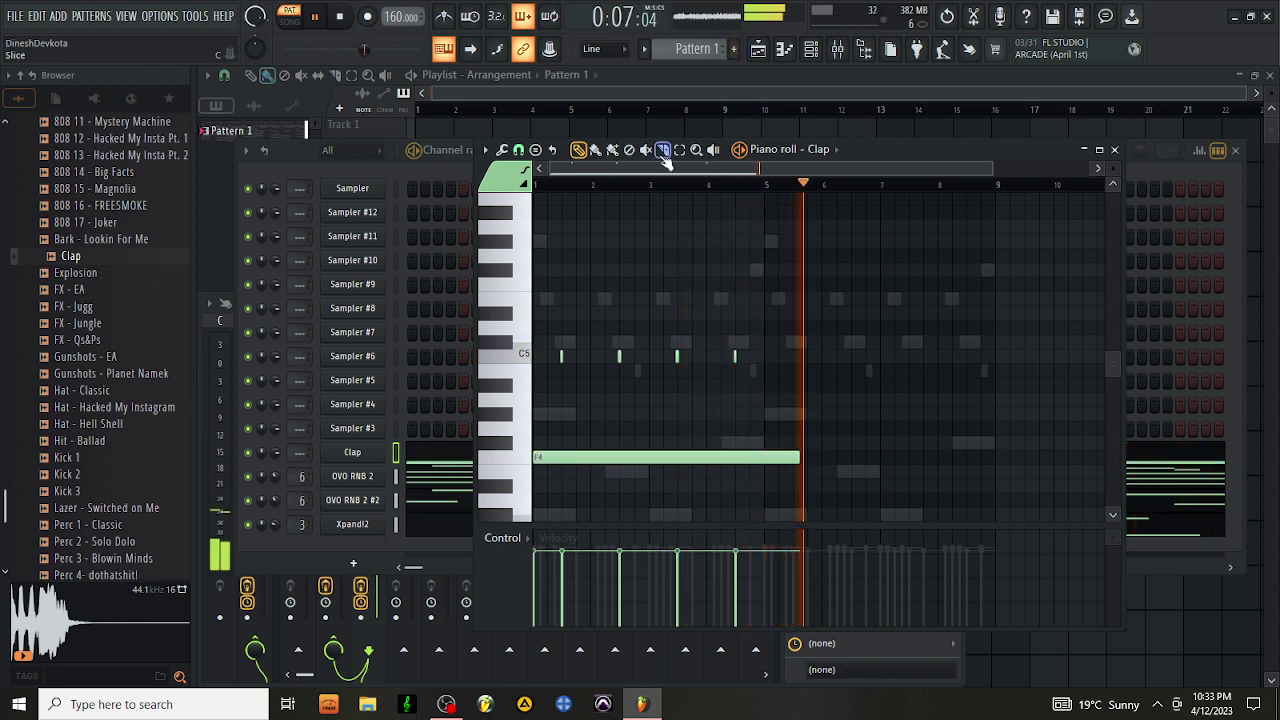
pyautogui.rightClick(775, 453)
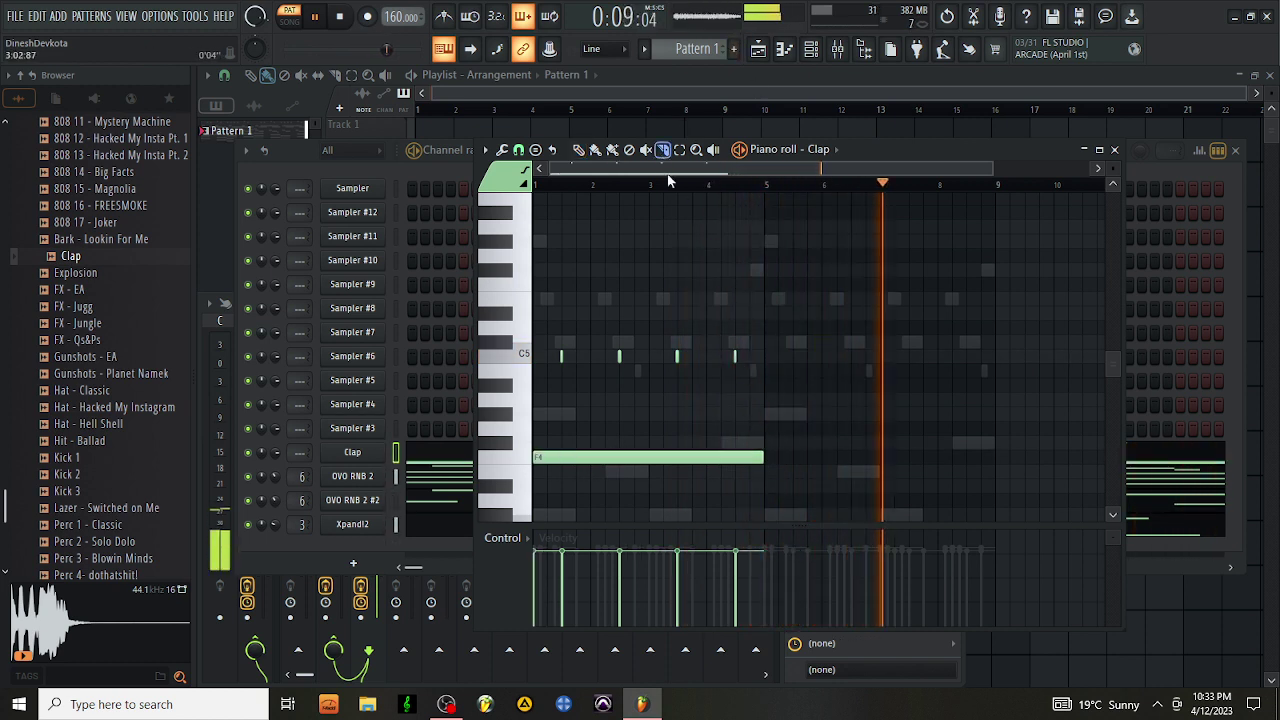
pyautogui.hotkey('ctrl', 'b')
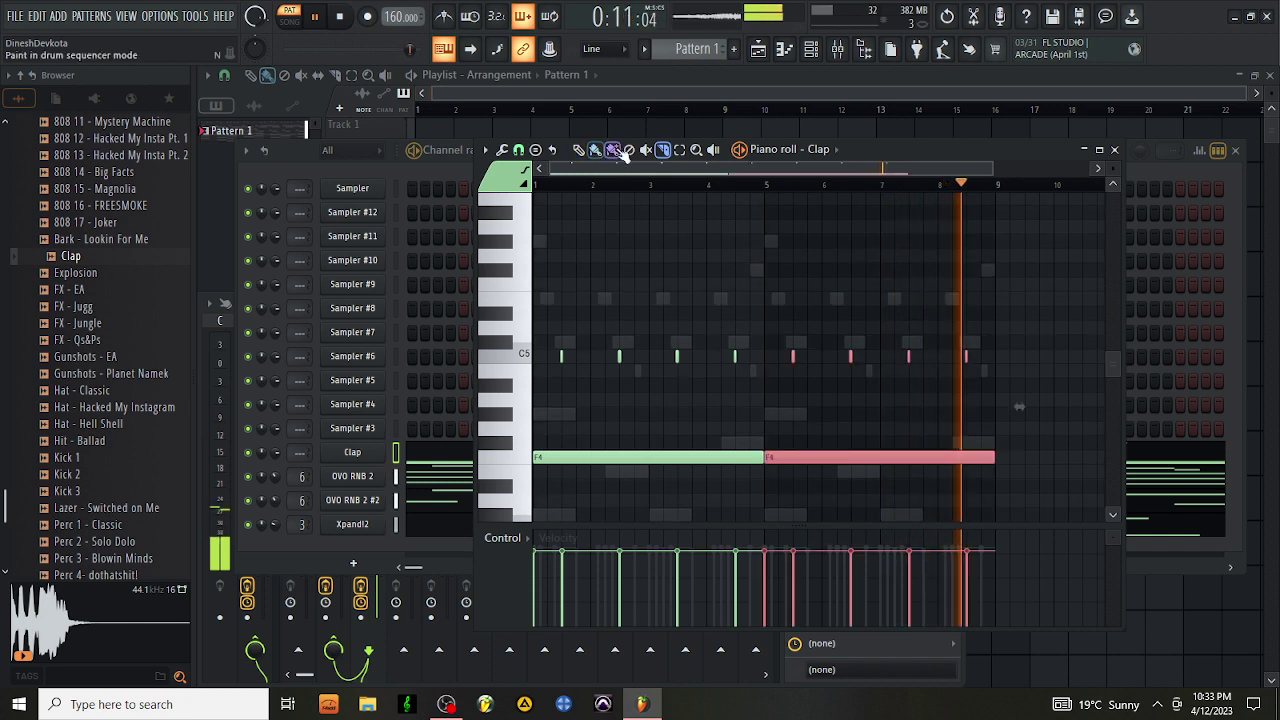
# Delete both F4 spacer notes from Clap's piano roll and close it
pyautogui.click(578, 149)
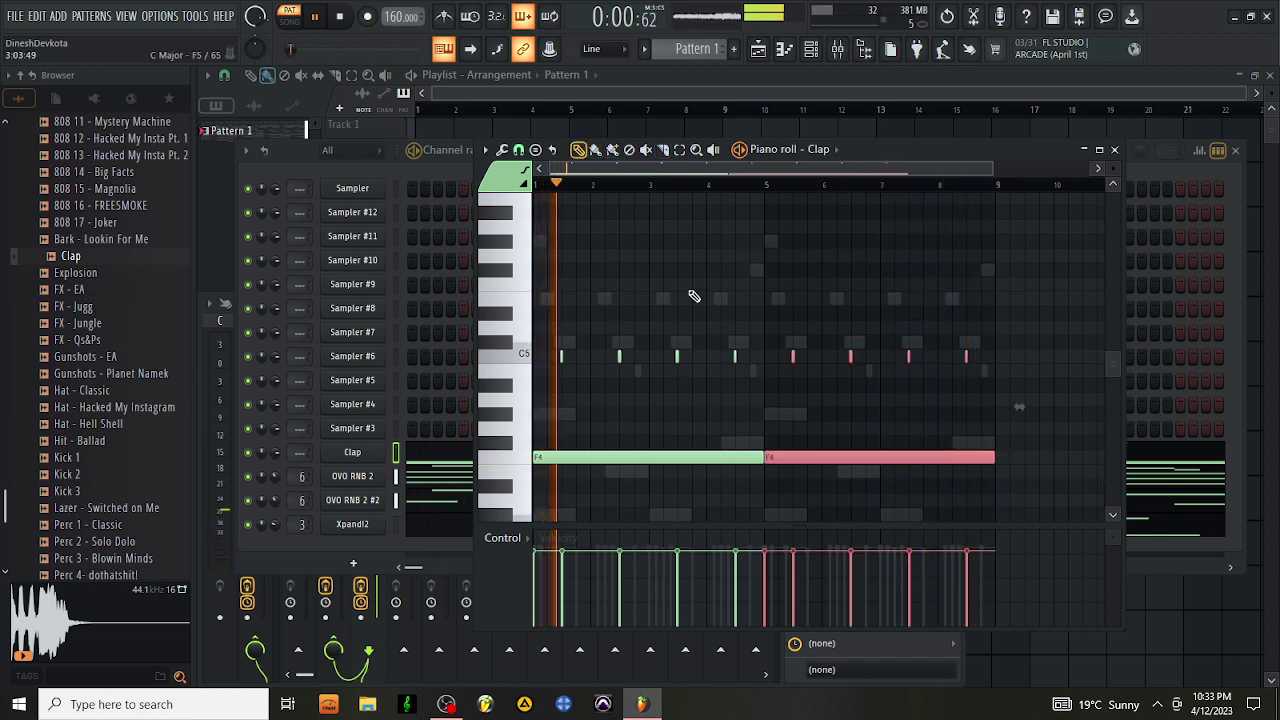
pyautogui.rightClick(757, 458)
pyautogui.rightClick(800, 457)
pyautogui.click(1115, 150)
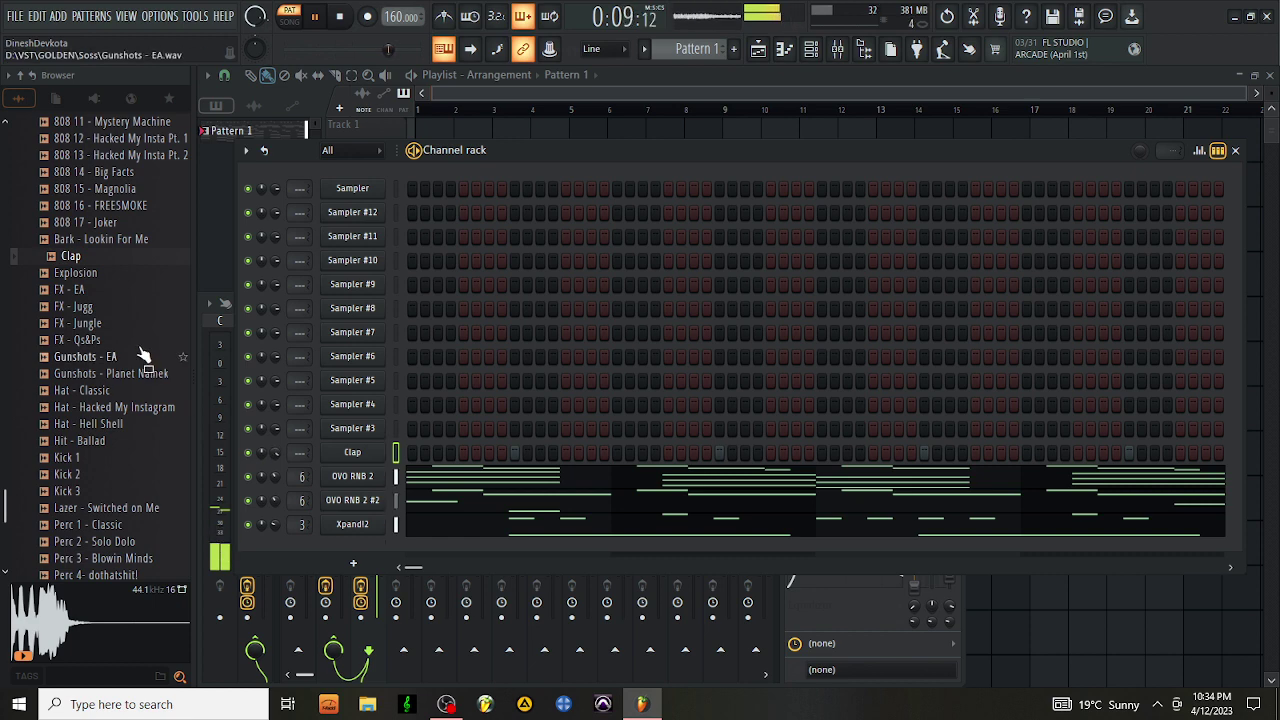
# Load the Hat - Classic sample from the Soss folder into the Sampler #3 channel
pyautogui.scroll(-2, 80, 288)
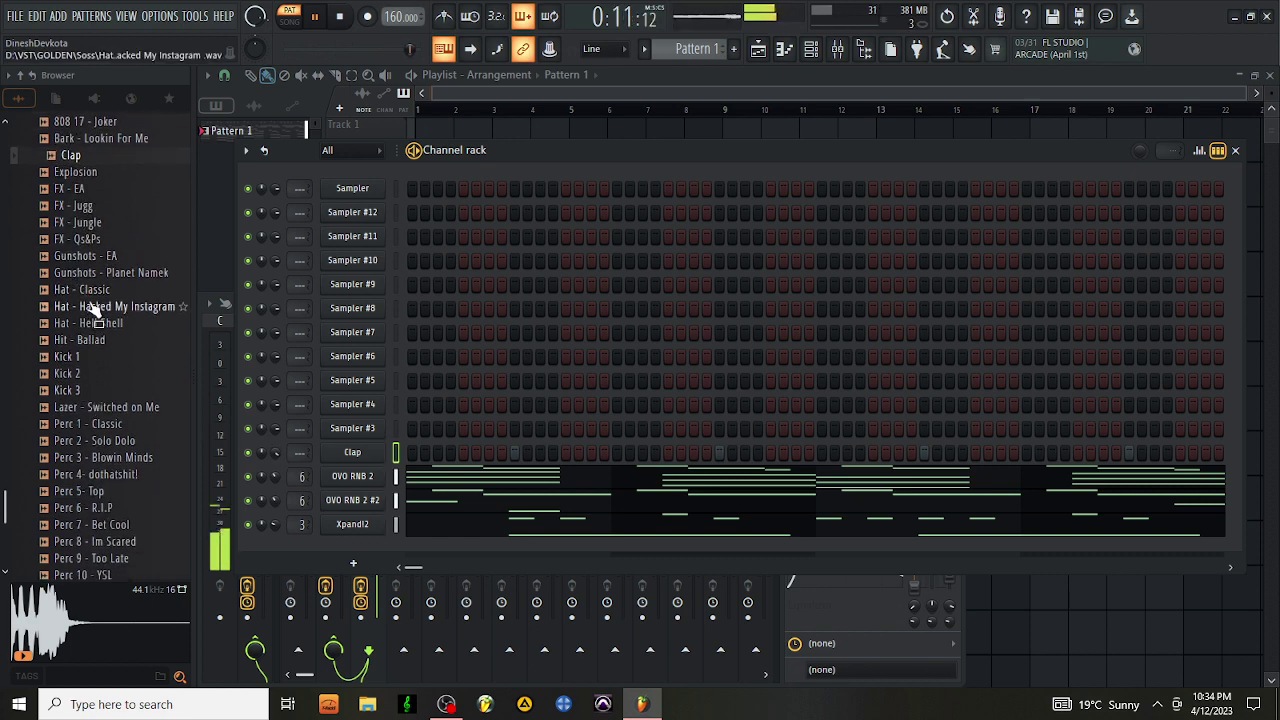
pyautogui.moveTo(90, 289); pyautogui.dragTo(330, 430)
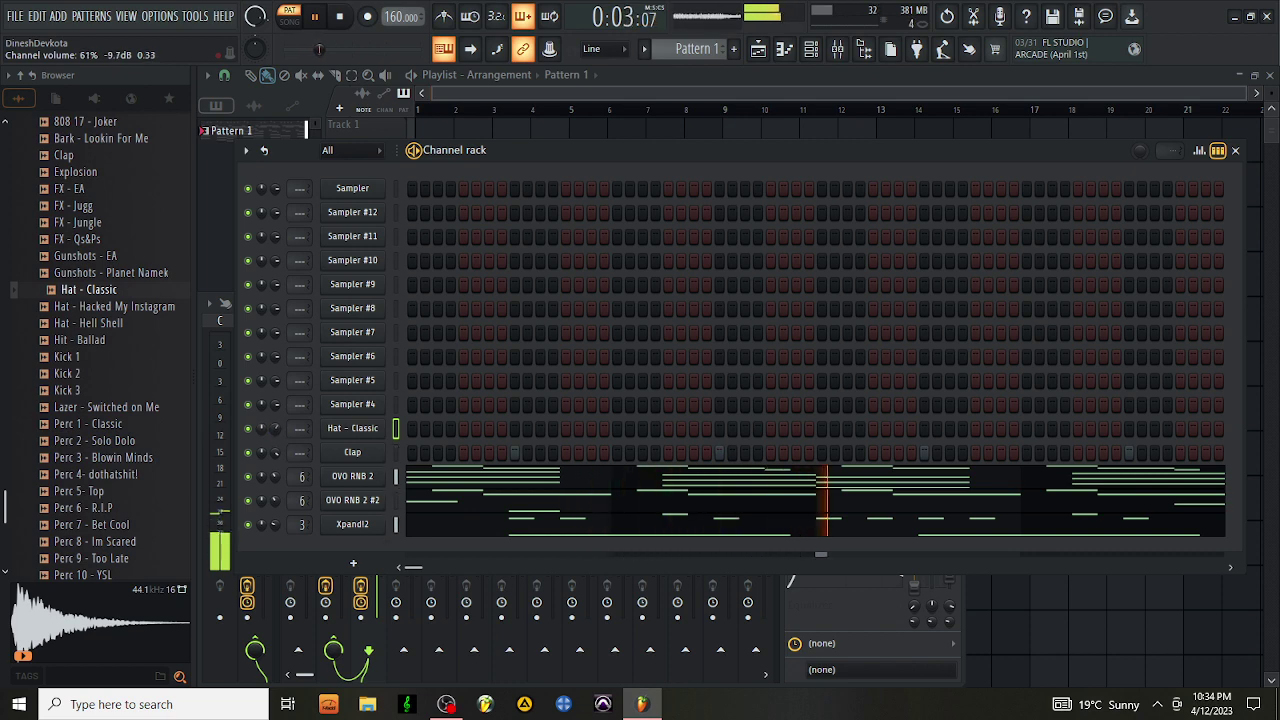
# Audition several Soss 808 samples and load 808 14 - Big Facts into the Sampler #4 channel
pyautogui.scroll(6, 100, 323)
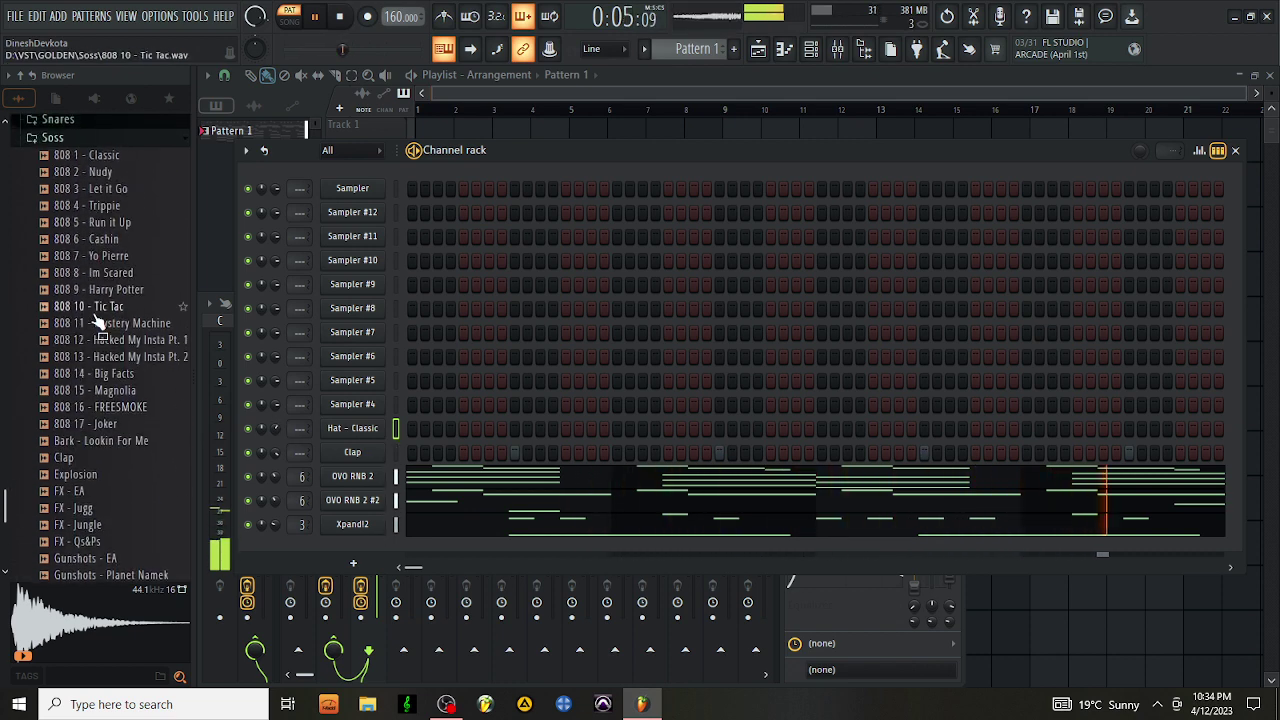
pyautogui.click(127, 222)
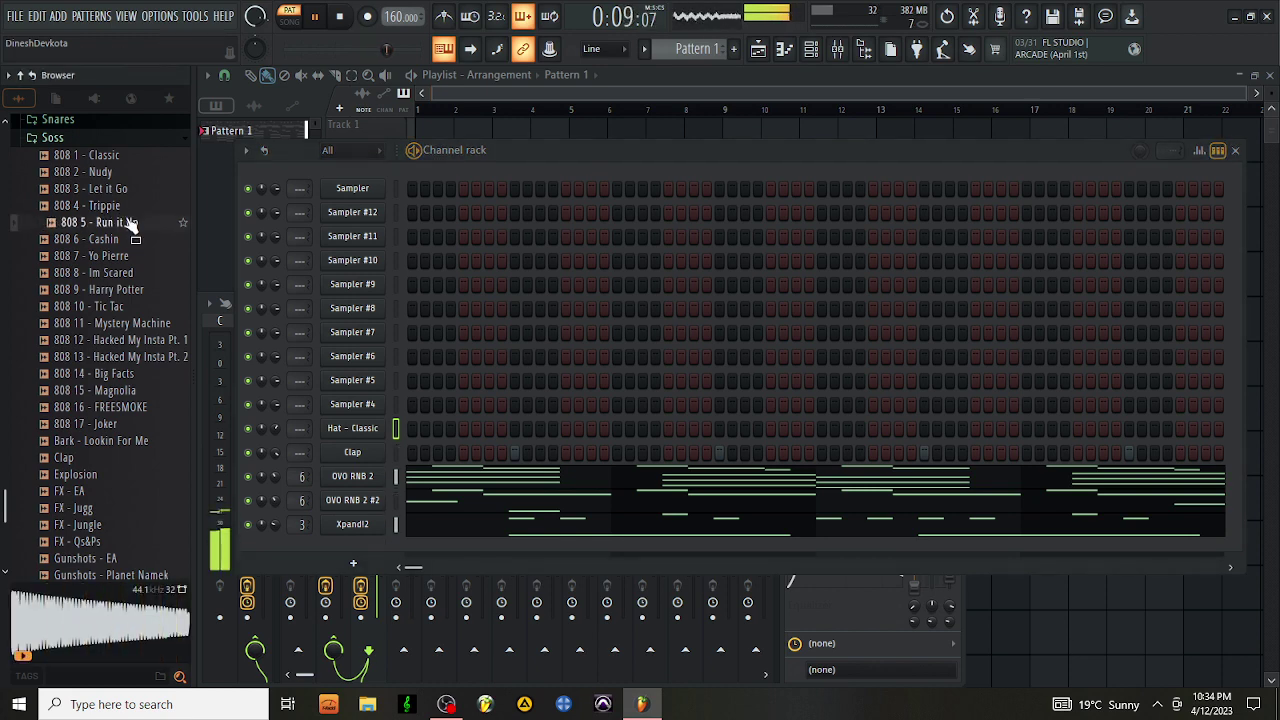
pyautogui.click(106, 188)
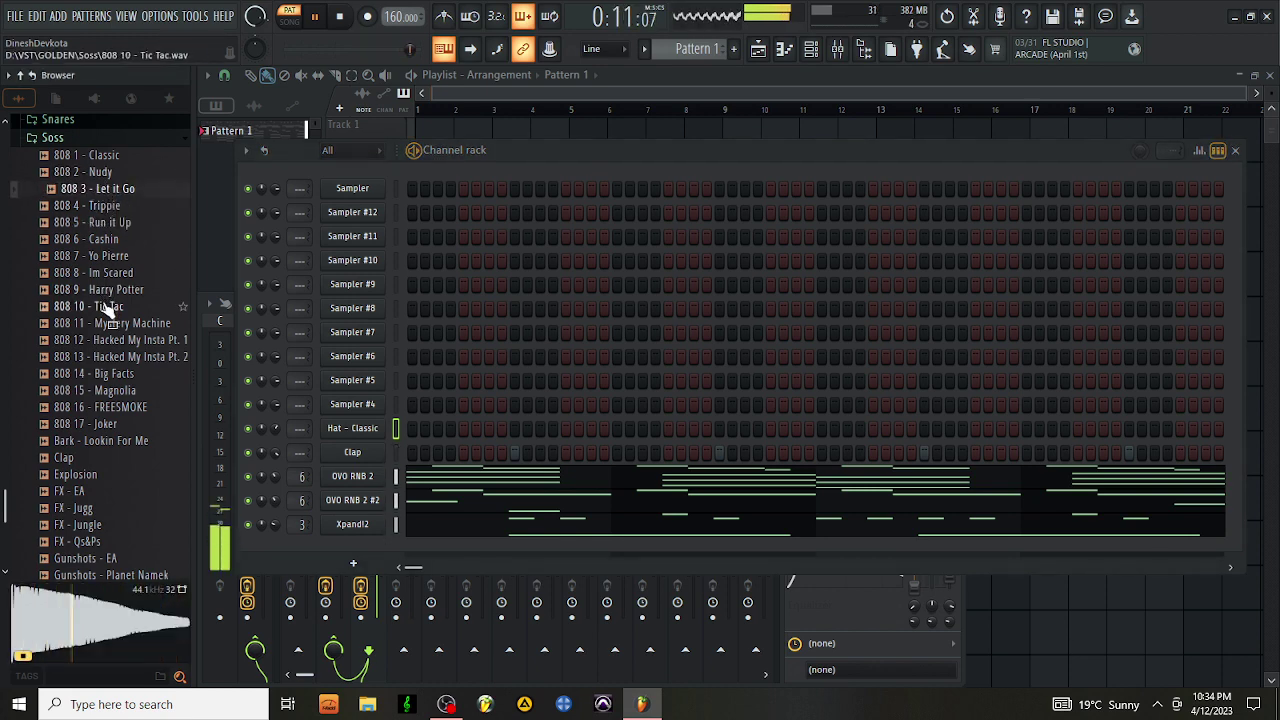
pyautogui.click(104, 408)
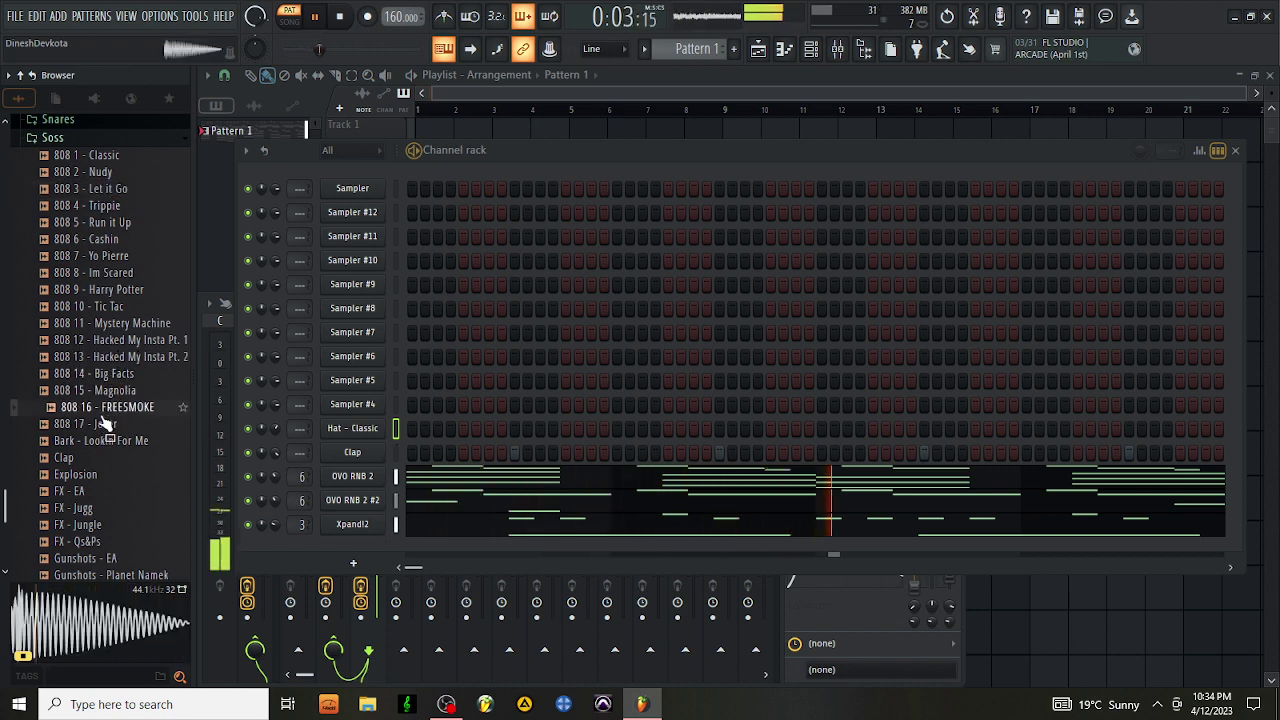
pyautogui.click(104, 425)
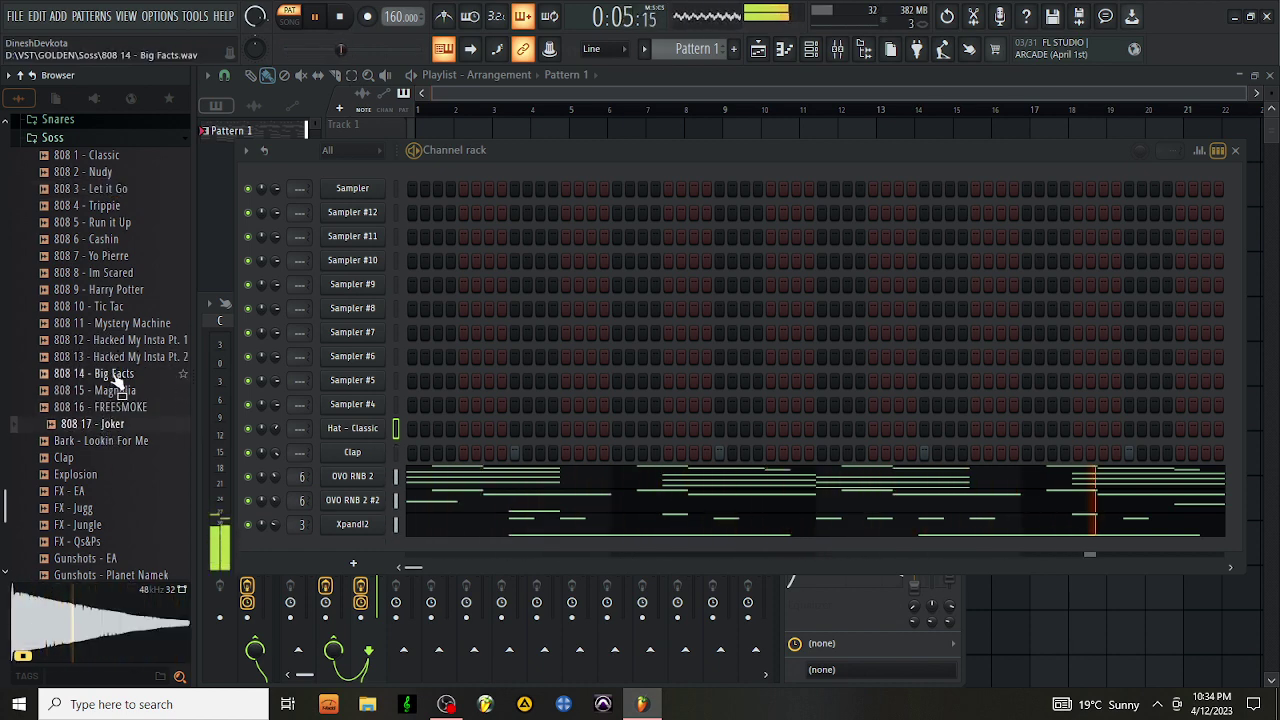
pyautogui.click(116, 376)
pyautogui.moveTo(115, 379); pyautogui.dragTo(362, 406)
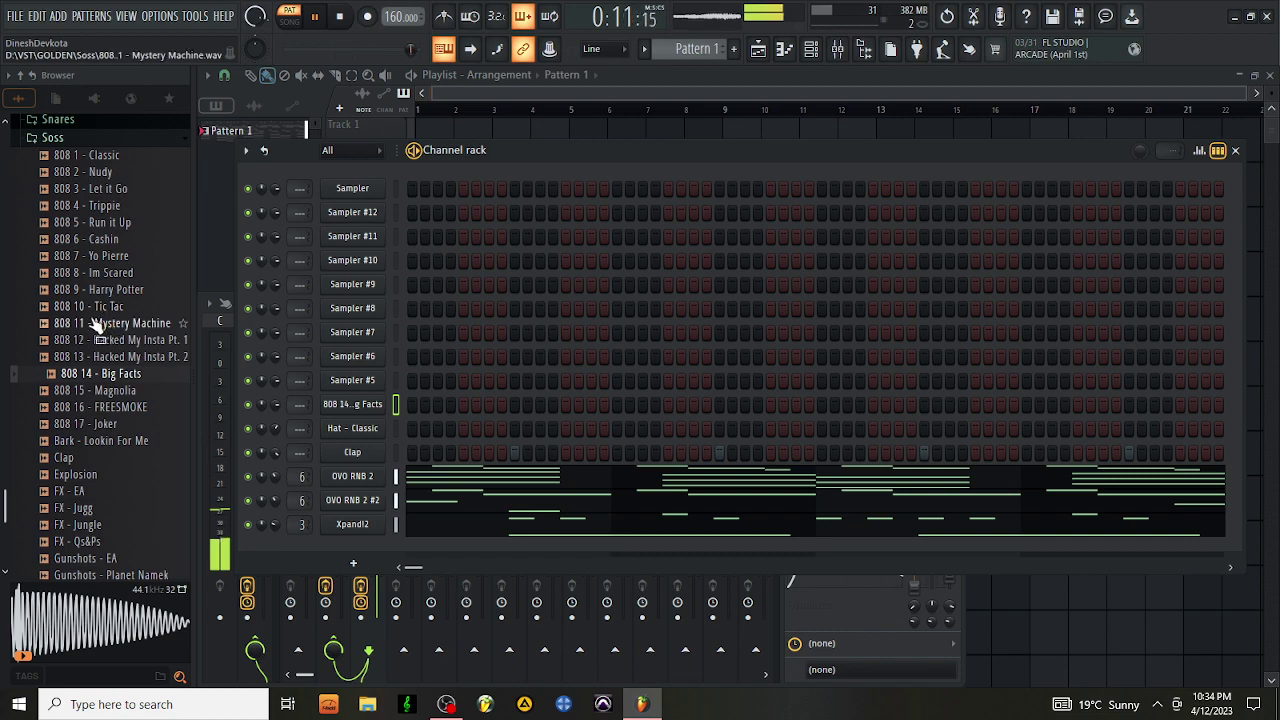
# Find the Project X kit's Open Hats folder and load PROJECT X OPEN HAT (2) into the Sampler #5 channel
pyautogui.scroll(15, 95, 315)
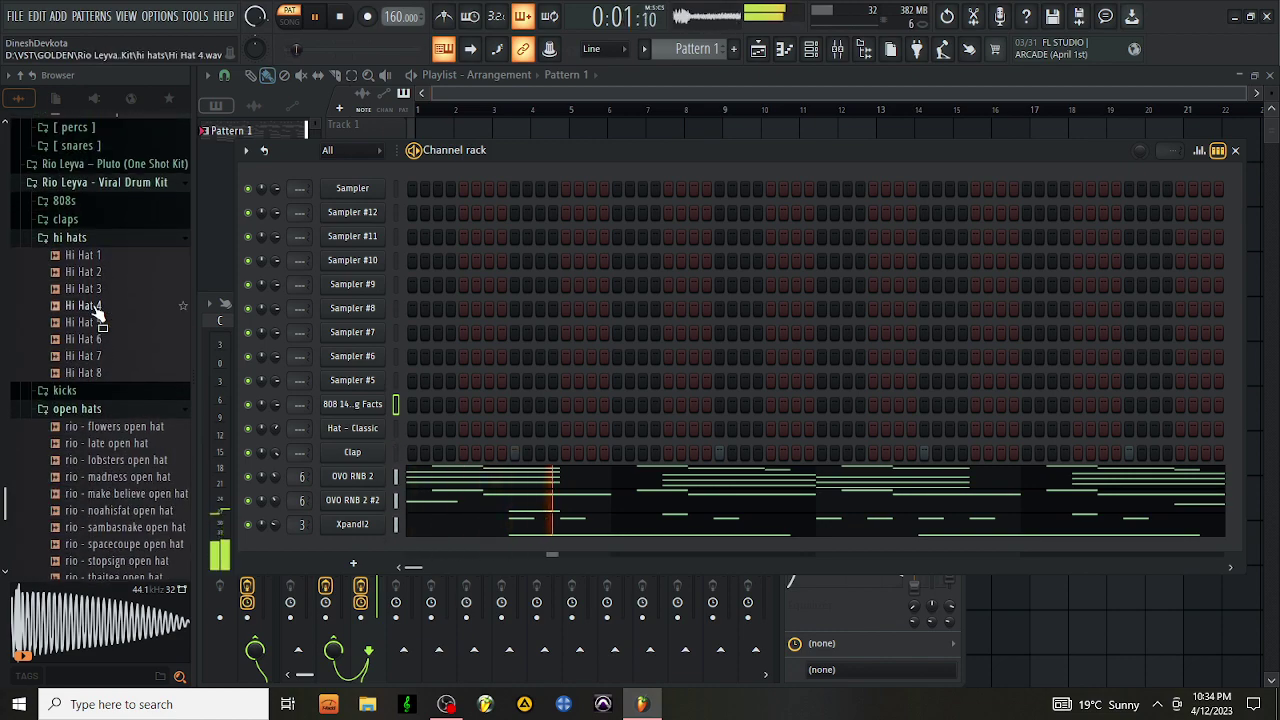
pyautogui.scroll(15, 98, 313)
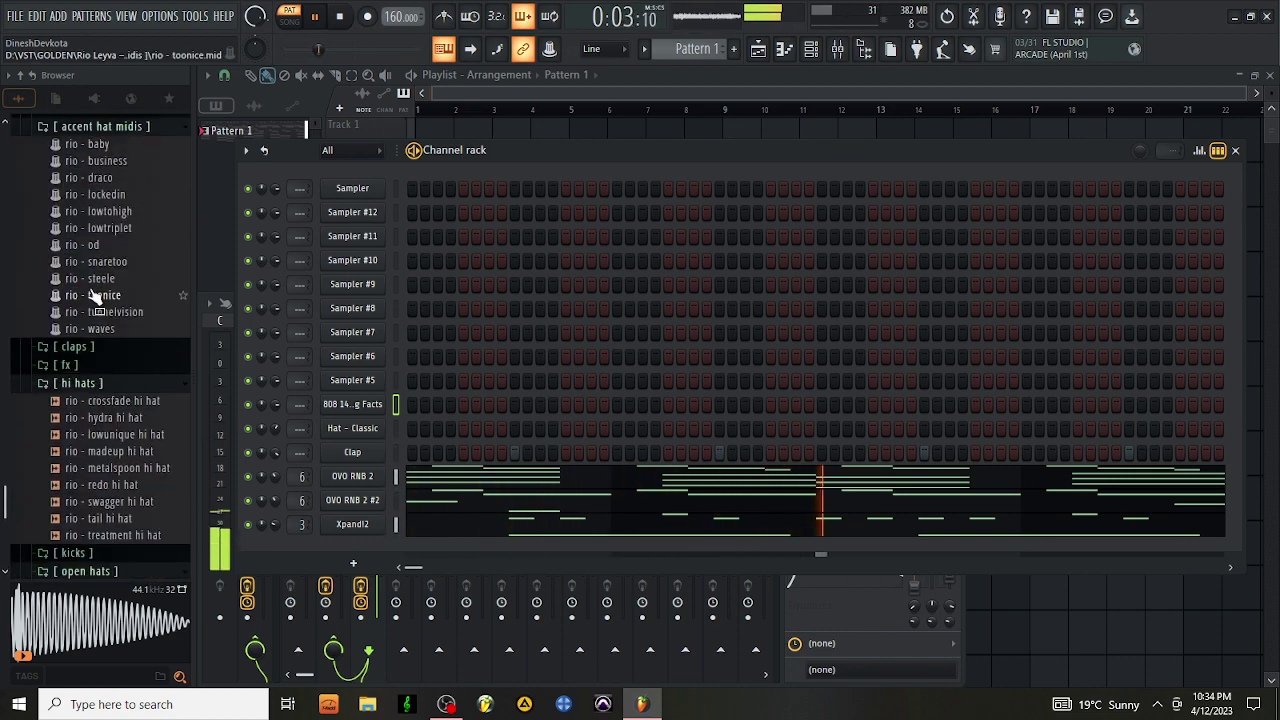
pyautogui.scroll(8, 94, 297)
pyautogui.scroll(-7, 90, 296)
pyautogui.click(101, 242)
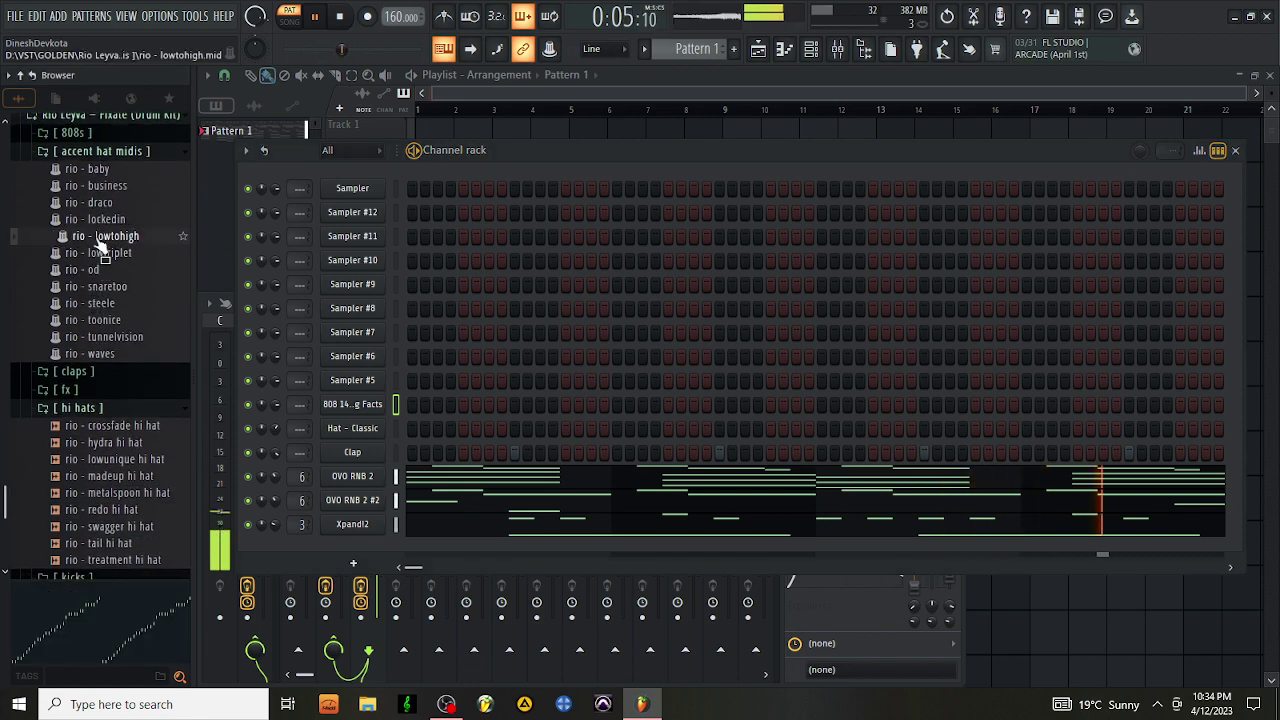
pyautogui.scroll(20, 105, 243)
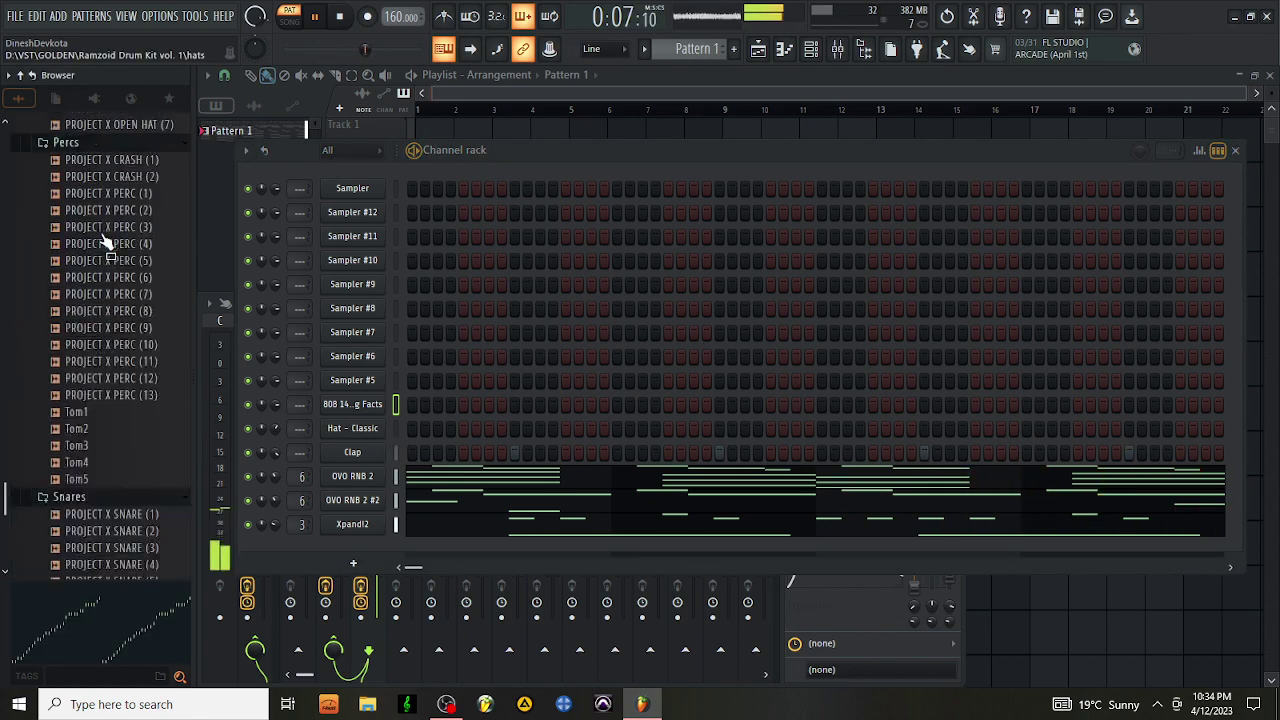
pyautogui.scroll(-20, 105, 243)
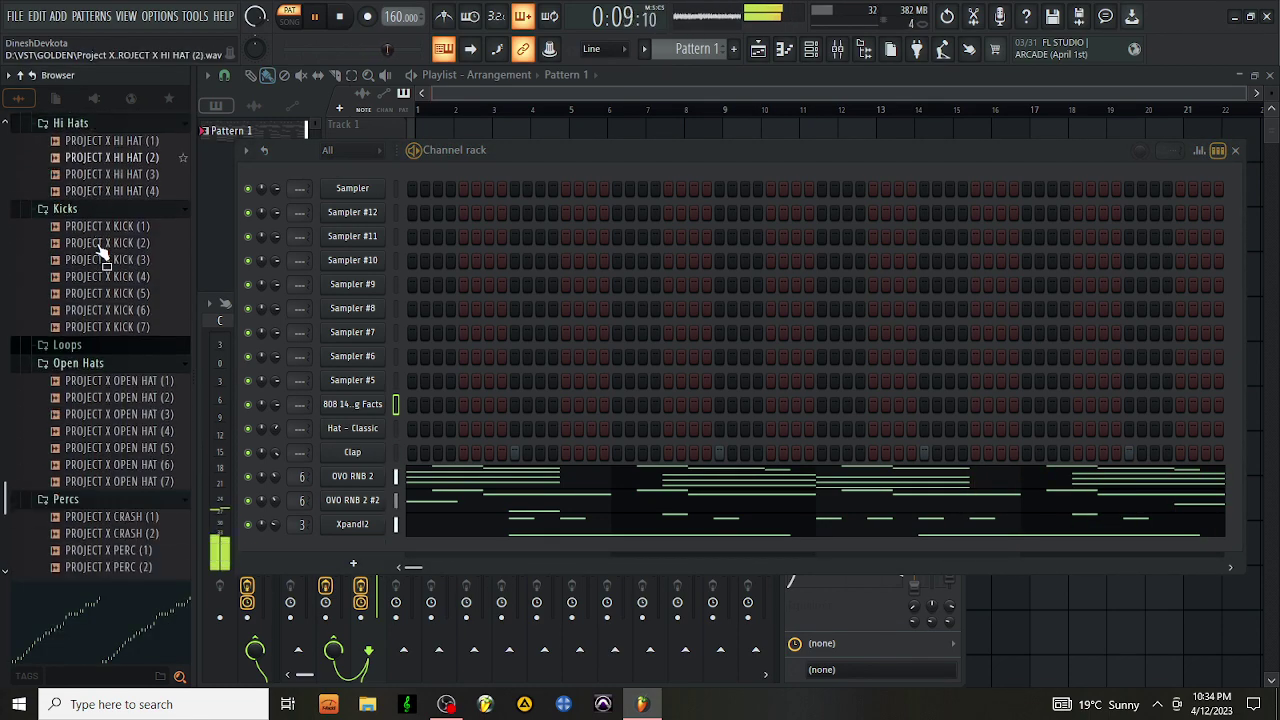
pyautogui.click(112, 389)
pyautogui.moveTo(115, 400); pyautogui.dragTo(345, 381)
# Browse the PG melody, snare and percussion samples for another drum sound
pyautogui.scroll(10, 100, 322)
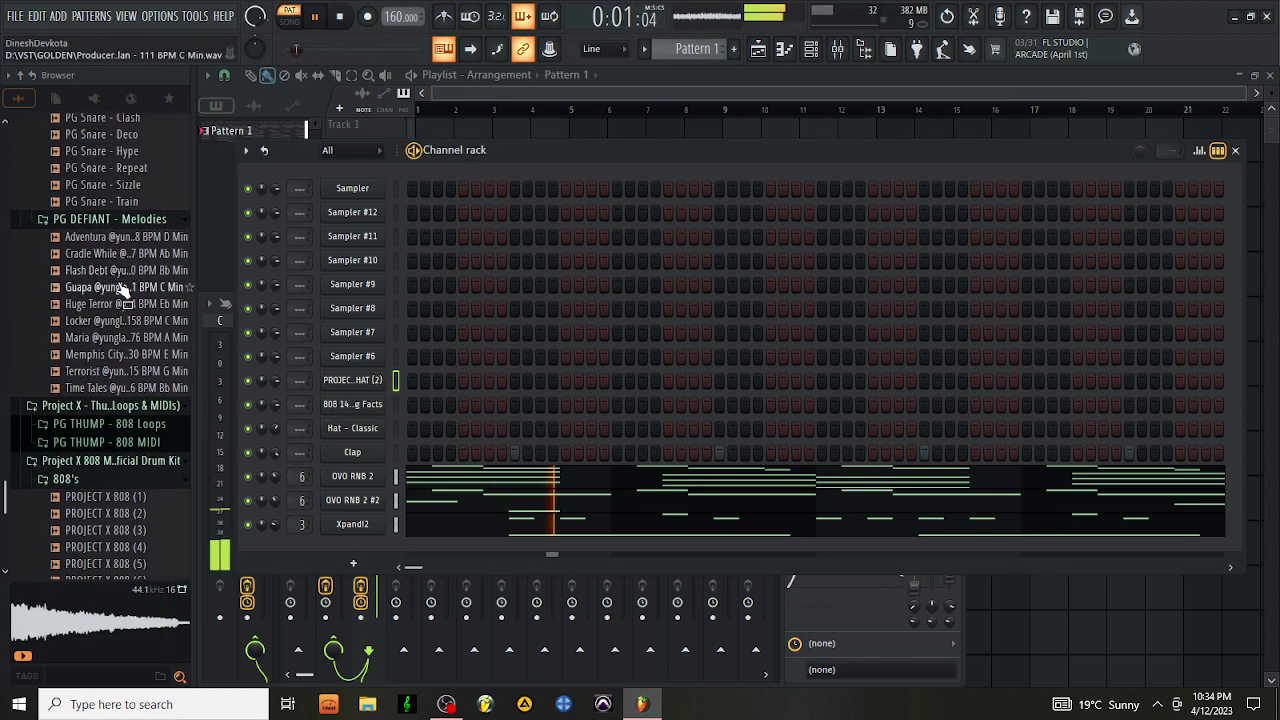
pyautogui.scroll(3, 115, 276)
pyautogui.scroll(1, 122, 275)
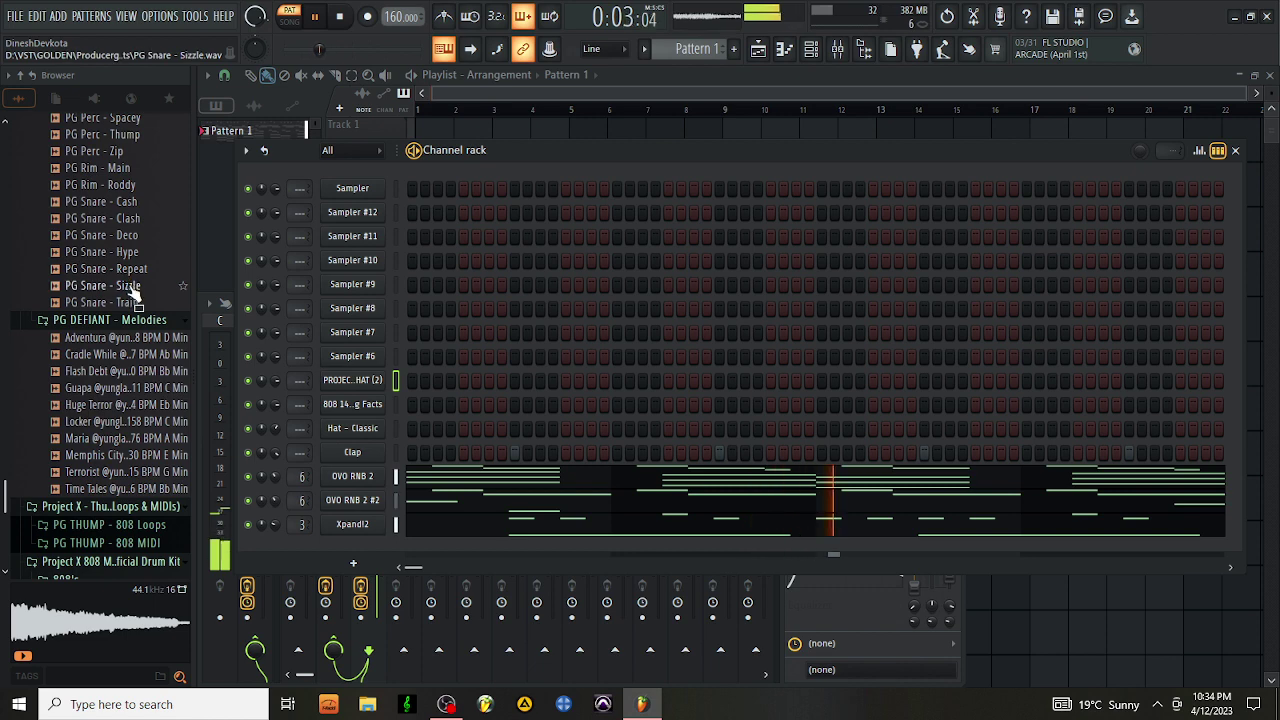
# Preview the PG Snare - Sizzle sample and load it into the Sampler #6 channel
pyautogui.click(130, 286)
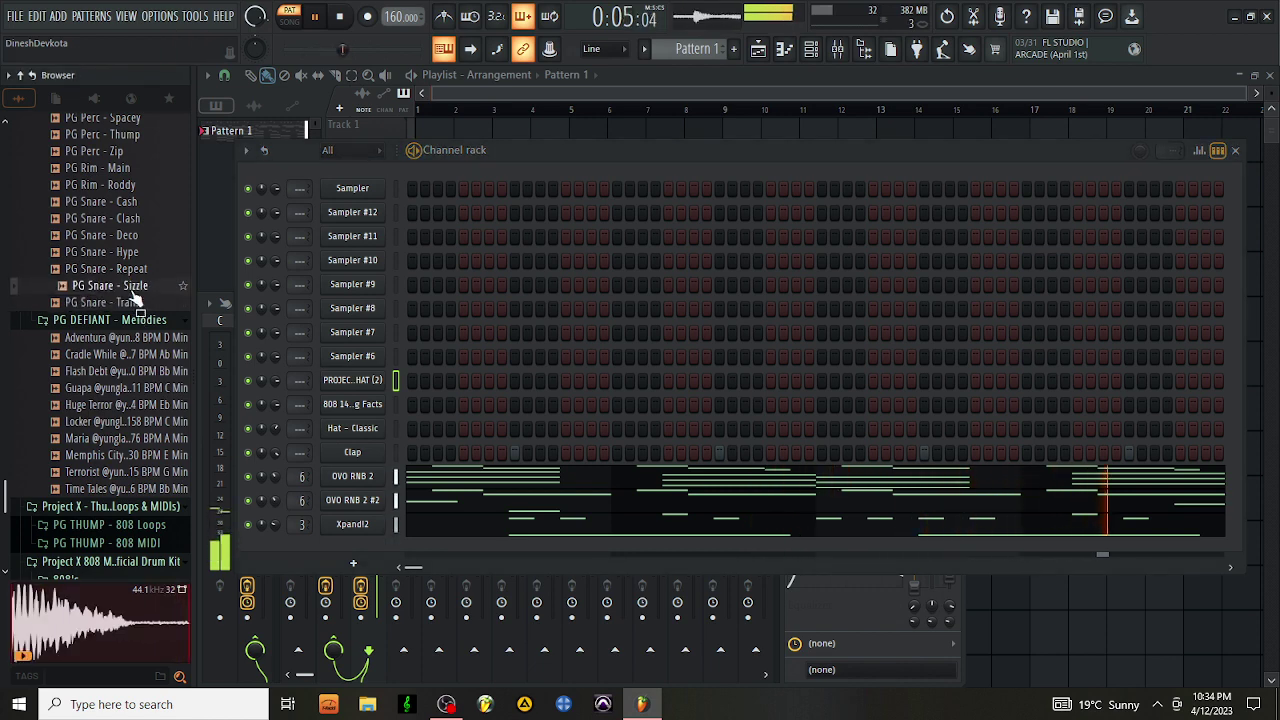
pyautogui.moveTo(281, 546); pyautogui.dragTo(376, 360)
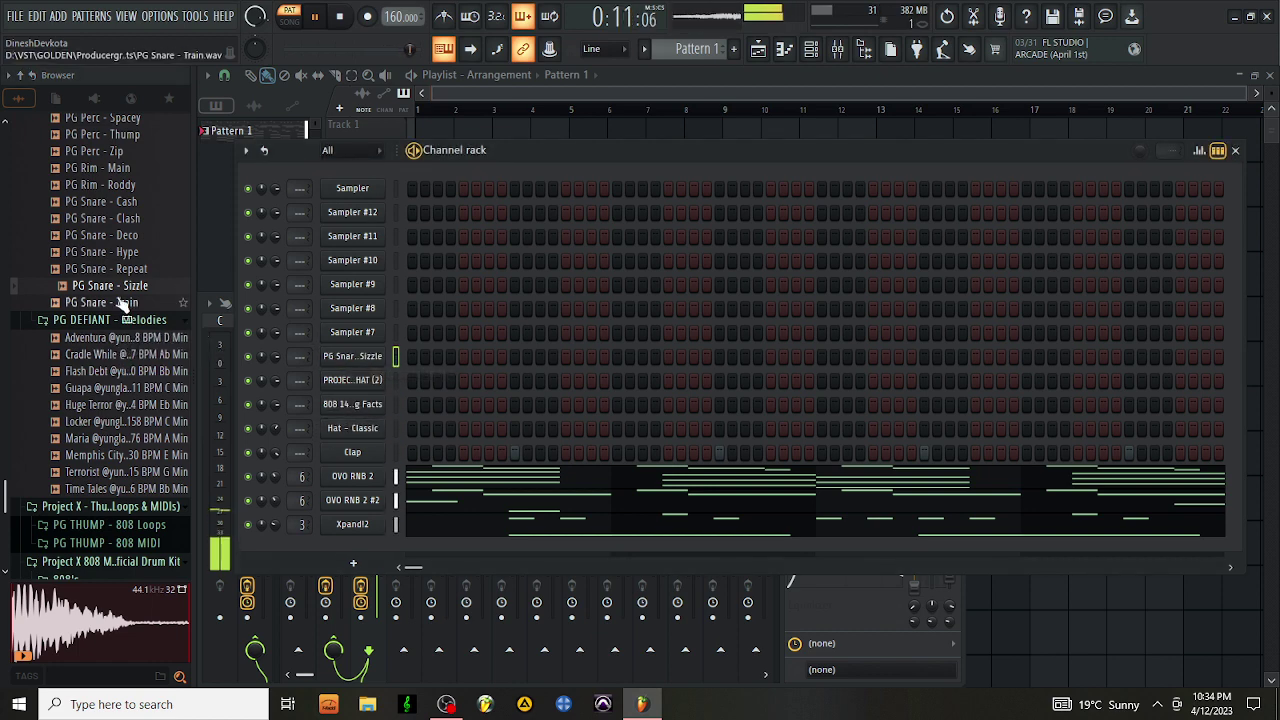
# Find the MacBook (156 BPM) MIDI in the drum kit's Hi-Hat Midis folder and load it onto the Hat - Classic channel
pyautogui.scroll(10, 123, 300)
pyautogui.scroll(15, 120, 300)
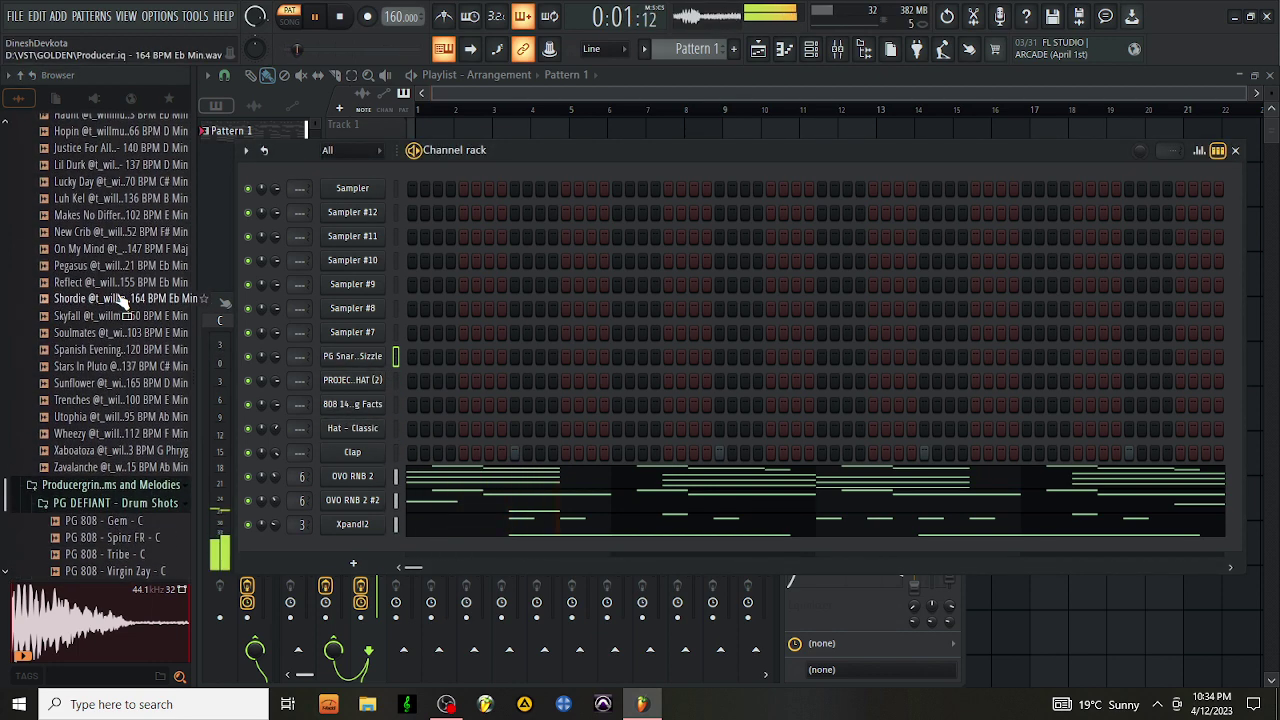
pyautogui.scroll(15, 120, 300)
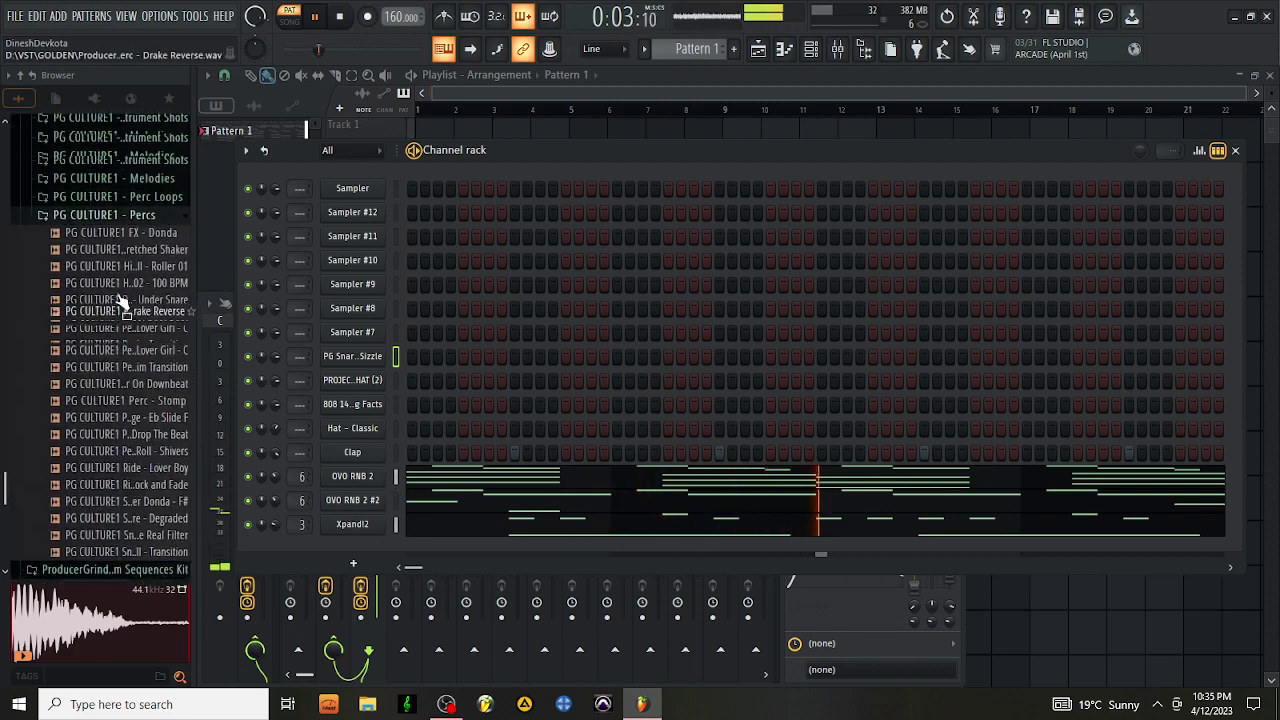
pyautogui.scroll(15, 138, 291)
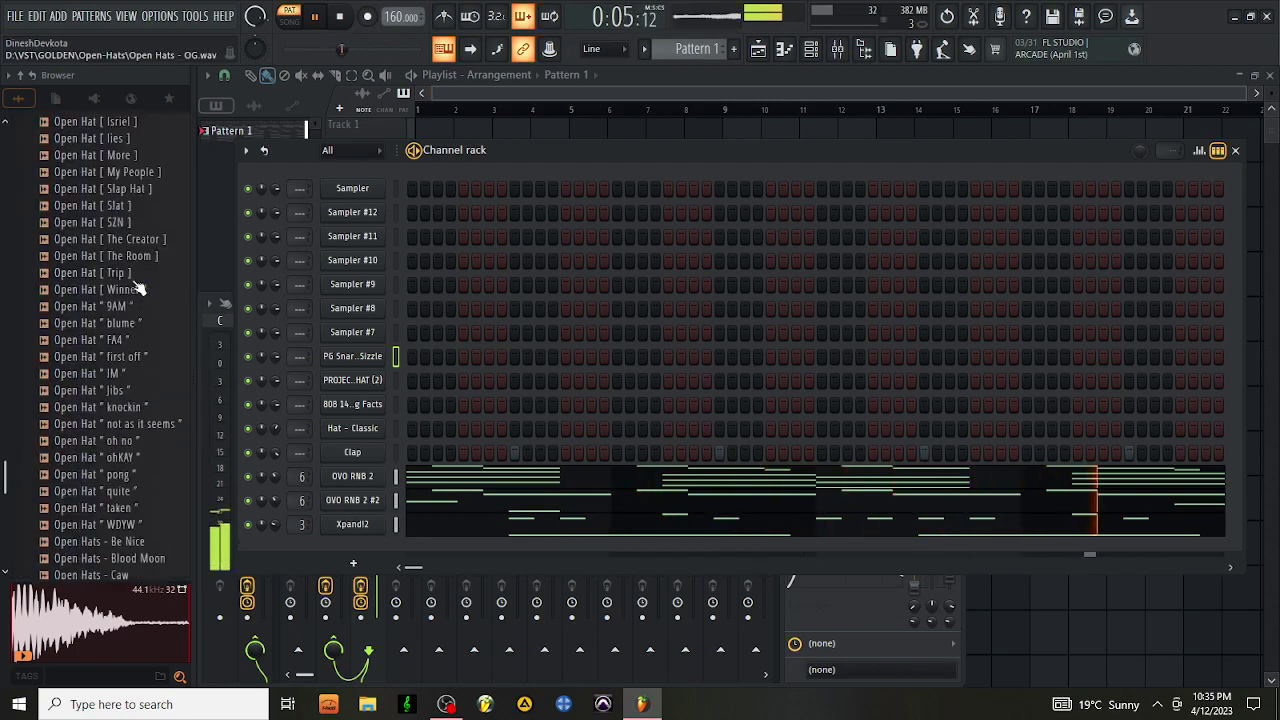
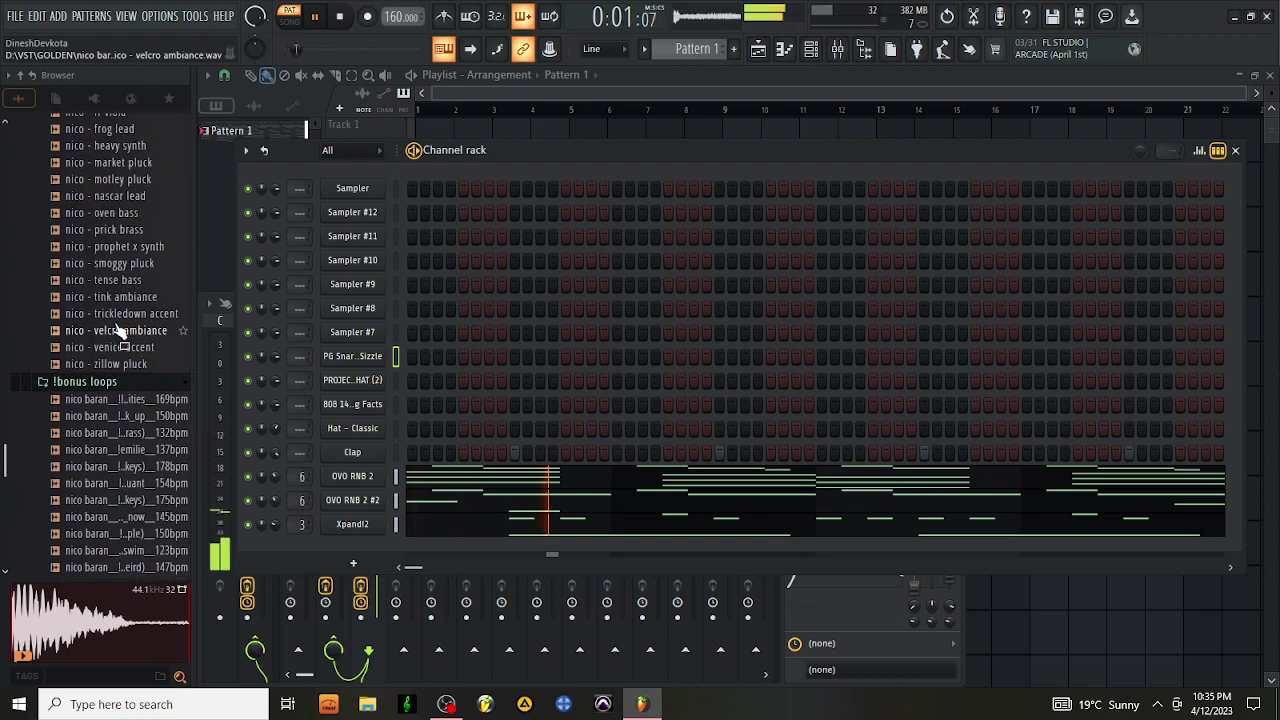
pyautogui.scroll(20, 118, 330)
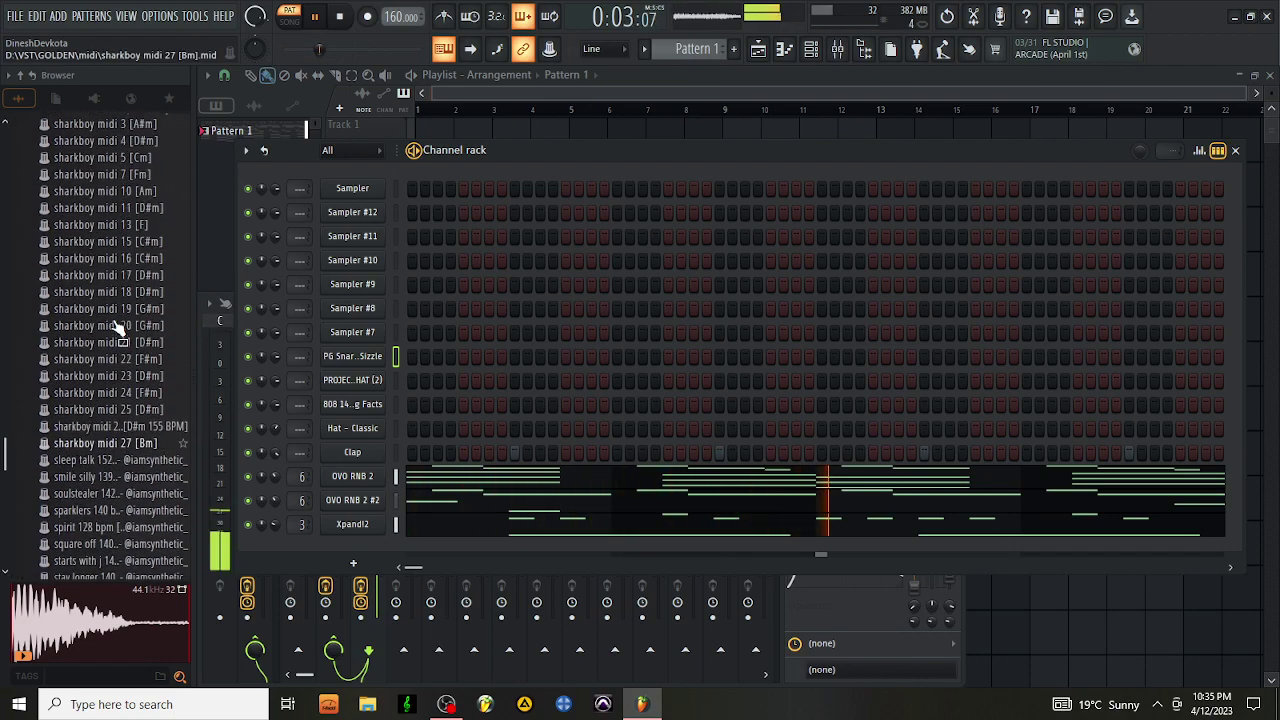
pyautogui.scroll(-20, 118, 330)
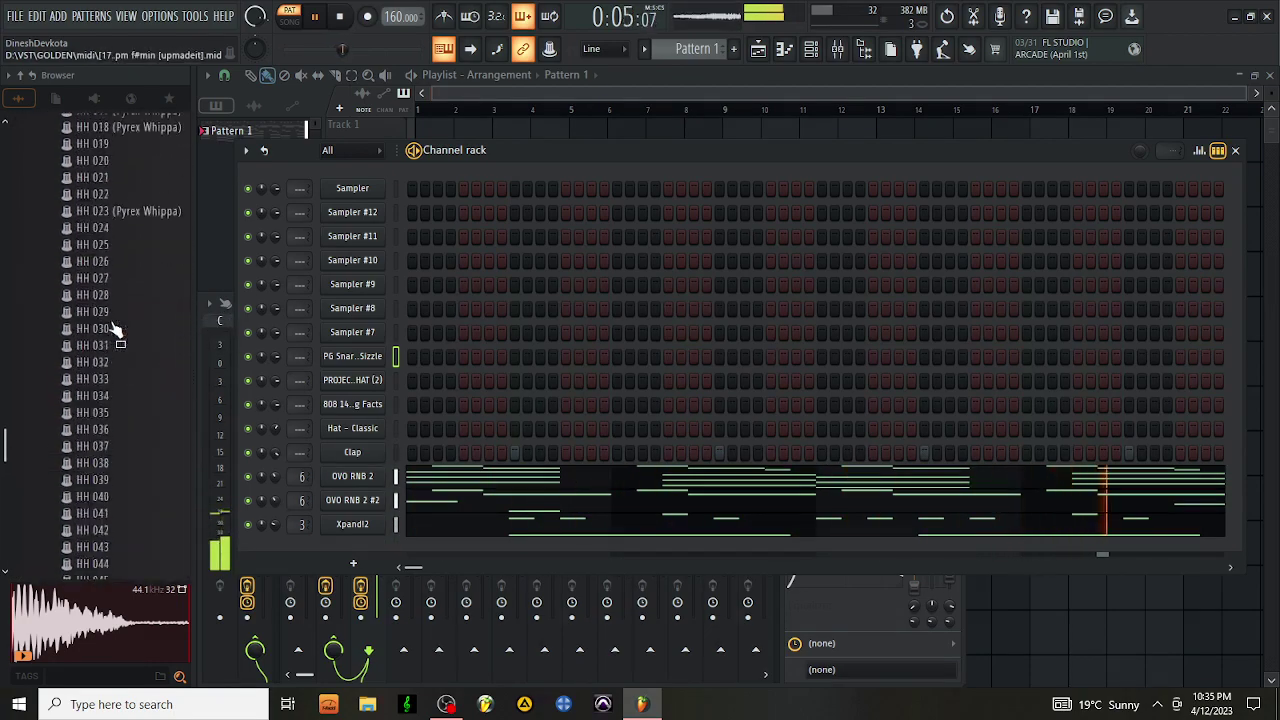
pyautogui.scroll(-15, 100, 420)
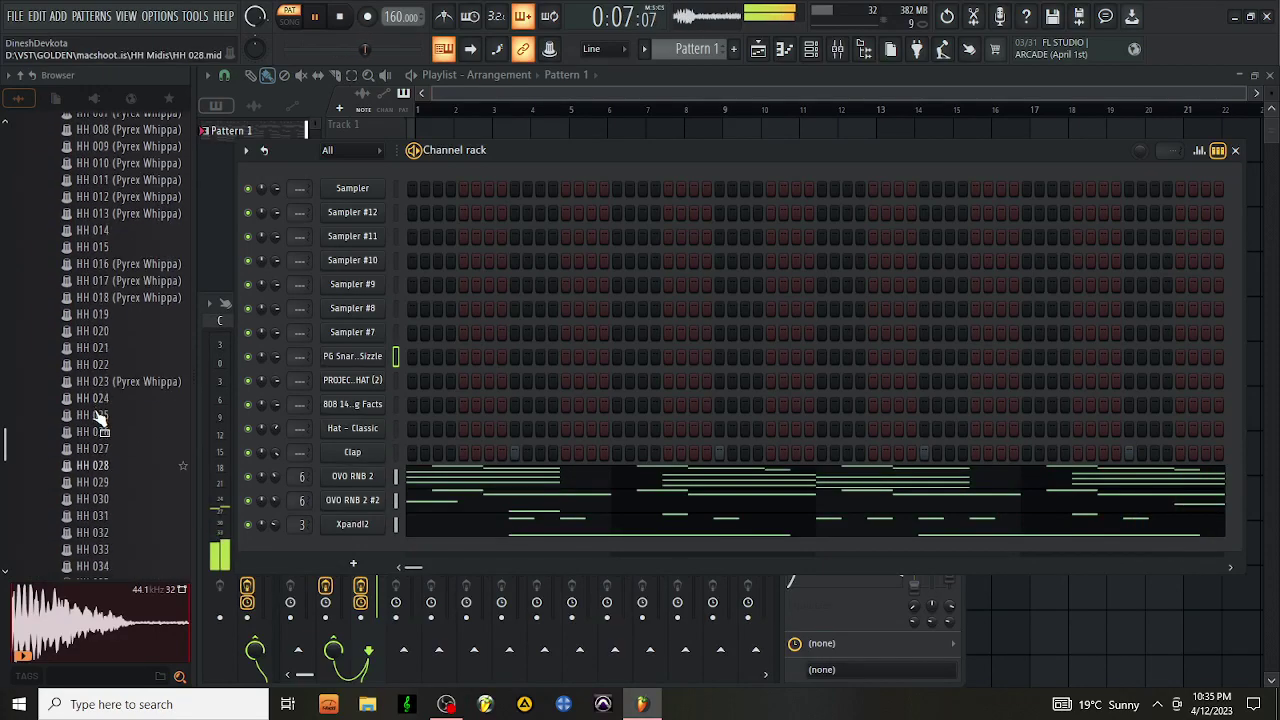
pyautogui.scroll(-20, 95, 425)
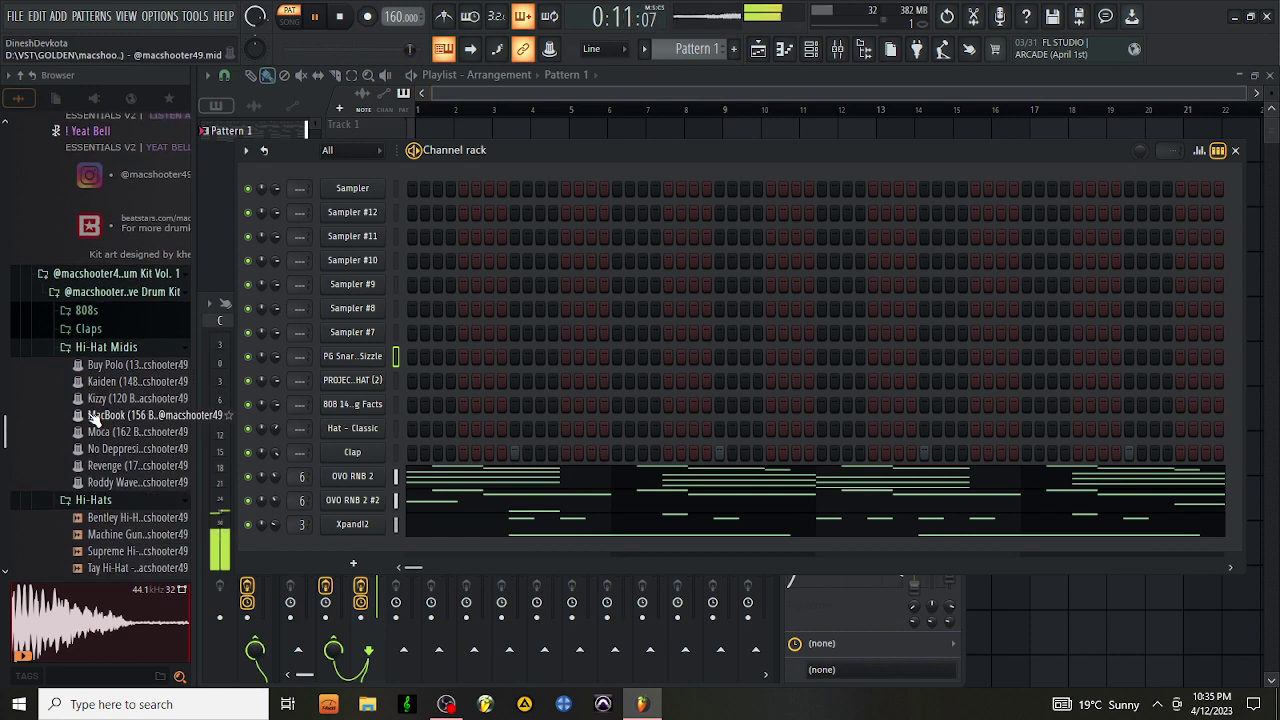
pyautogui.click(95, 416)
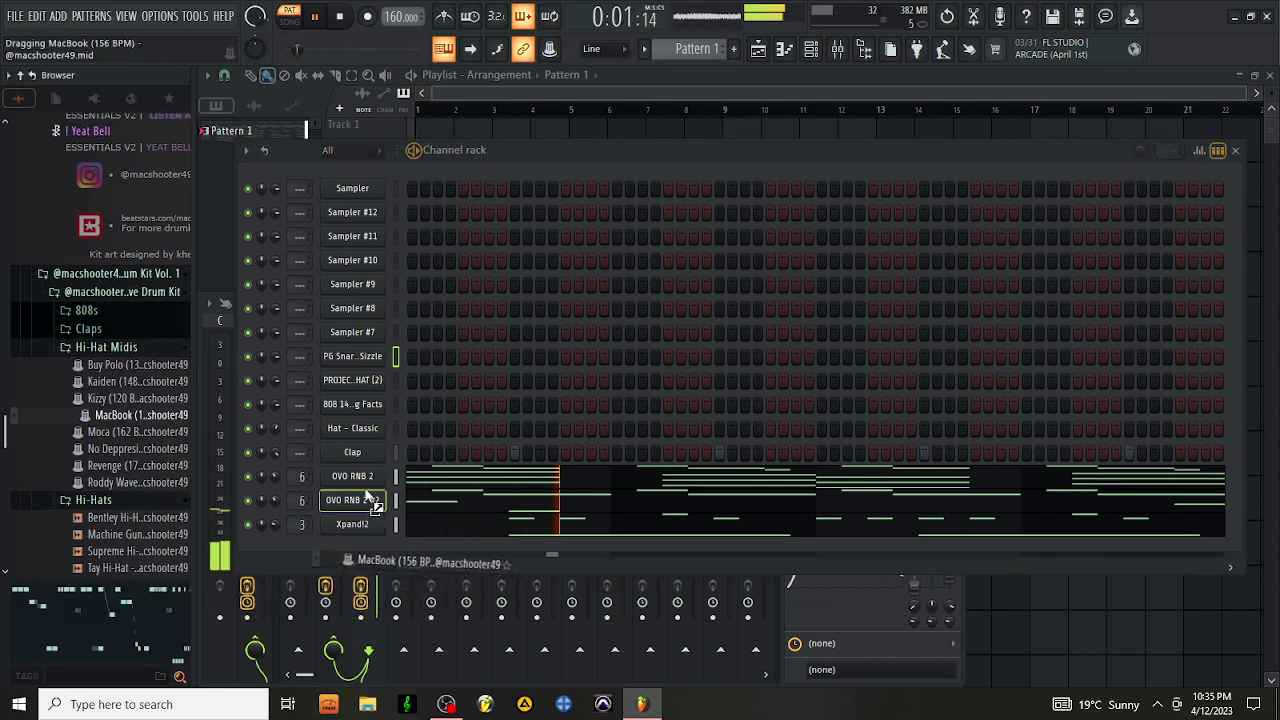
pyautogui.moveTo(372, 502); pyautogui.dragTo(351, 436)
# Restrict the MIDI import to the Hit Hi Hat track and accept it
pyautogui.click(690, 272)
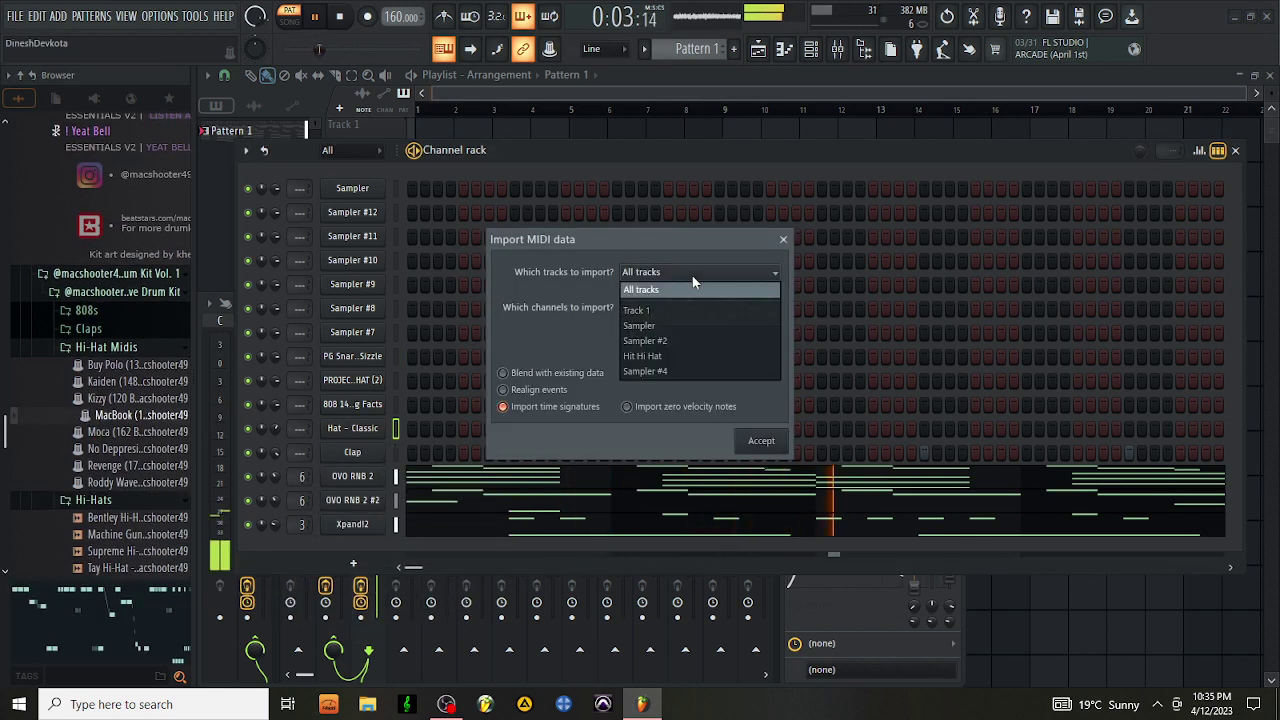
pyautogui.click(680, 356)
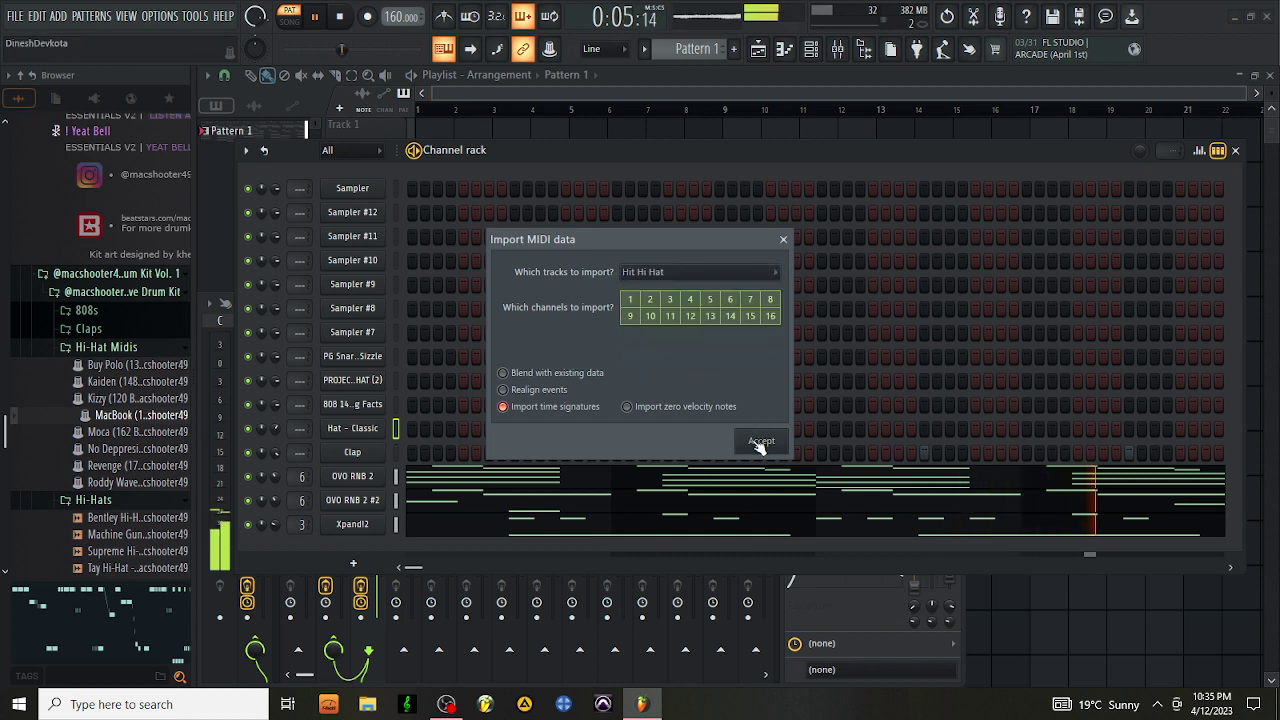
pyautogui.click(760, 443)
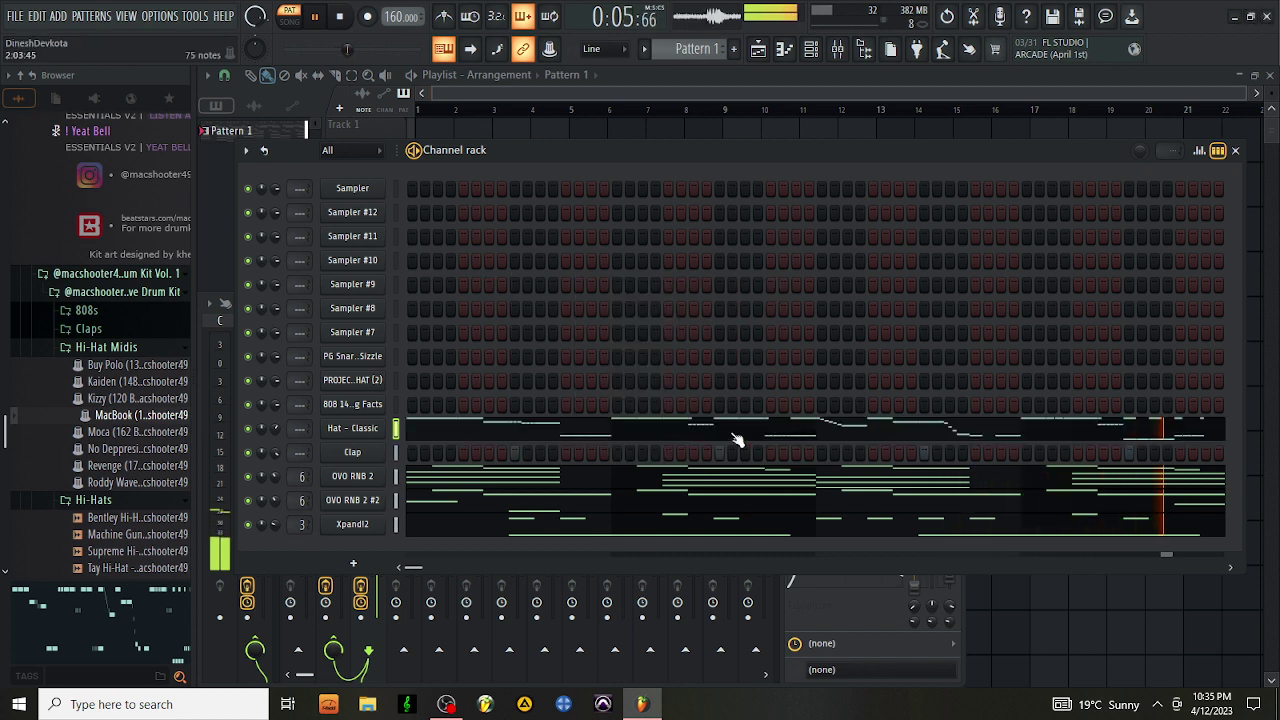
# Open the Hat - Classic pattern in the piano roll and delete the last two C5 notes in bar 4
pyautogui.click(469, 435)
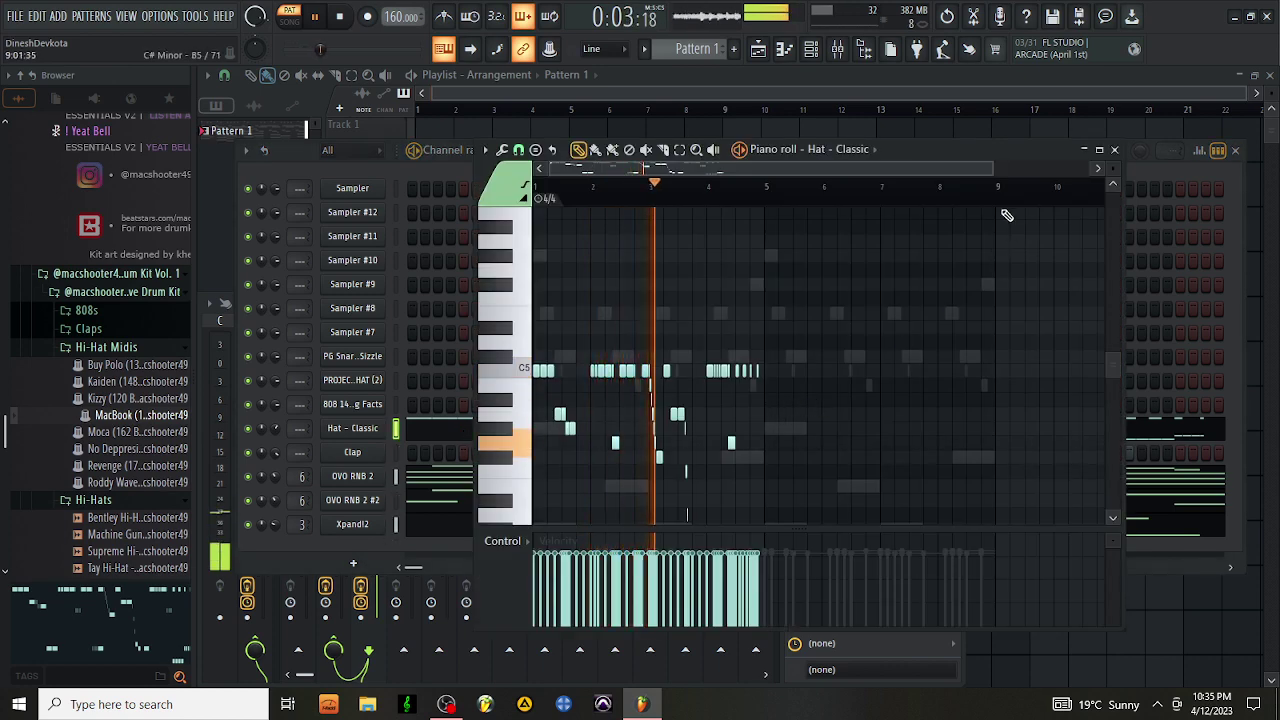
pyautogui.moveTo(988, 167); pyautogui.dragTo(759, 249)
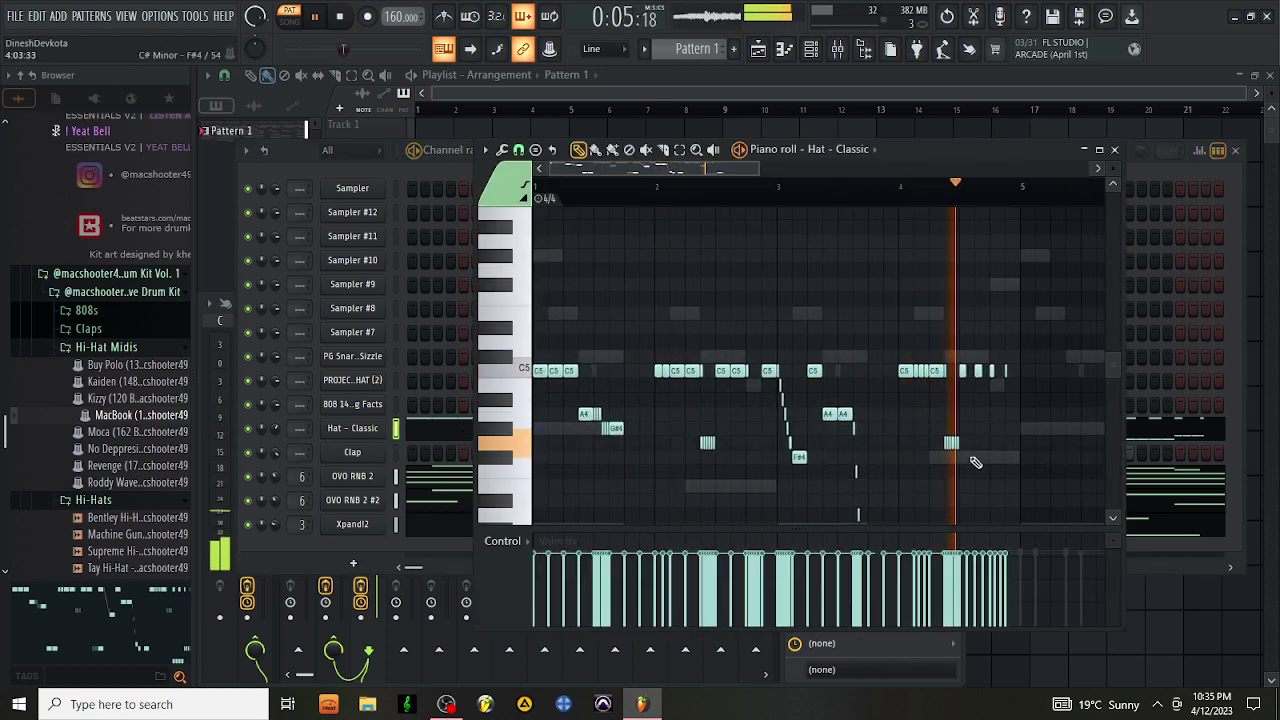
pyautogui.rightClick(1006, 372)
pyautogui.rightClick(992, 372)
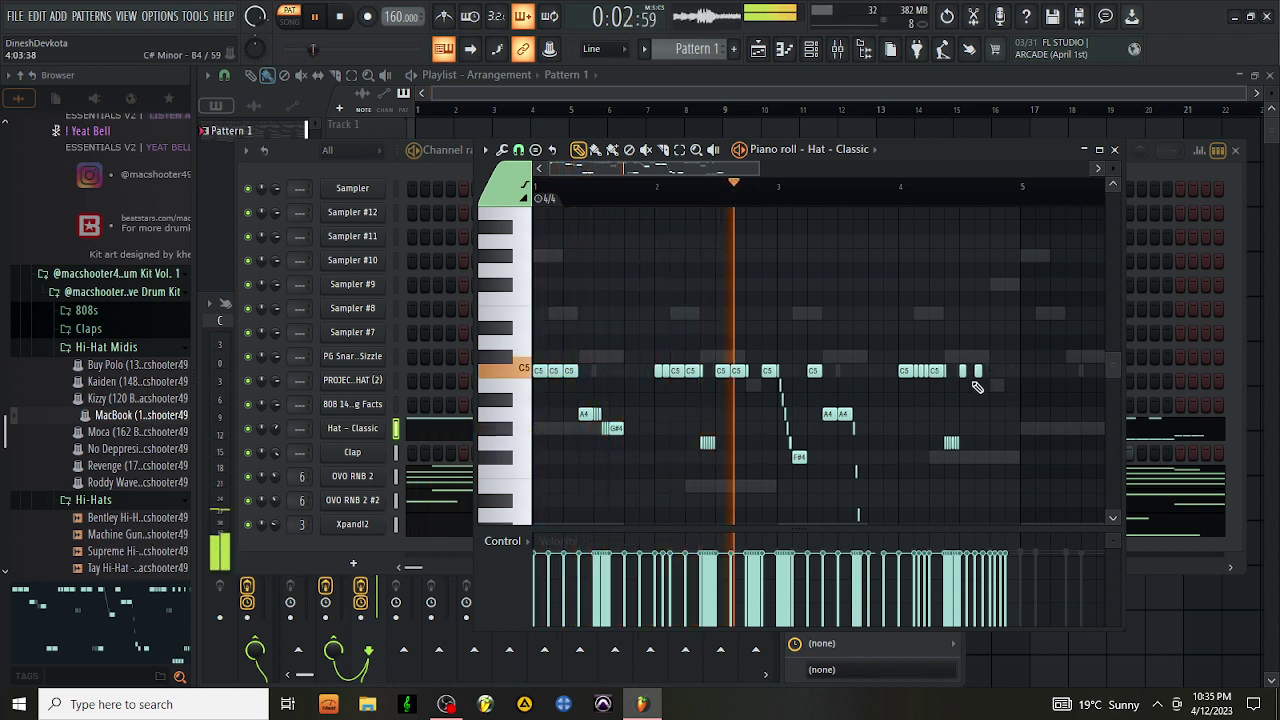
pyautogui.click(993, 372)
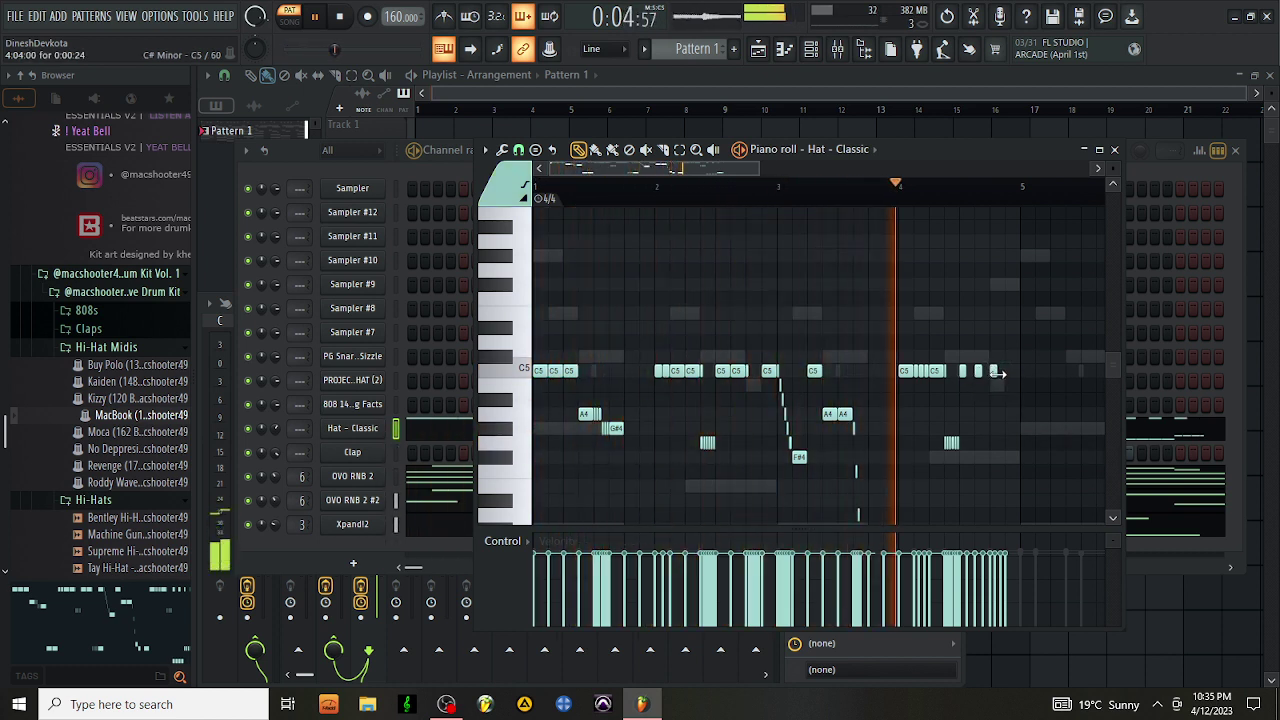
pyautogui.click(1008, 372)
pyautogui.press('space')
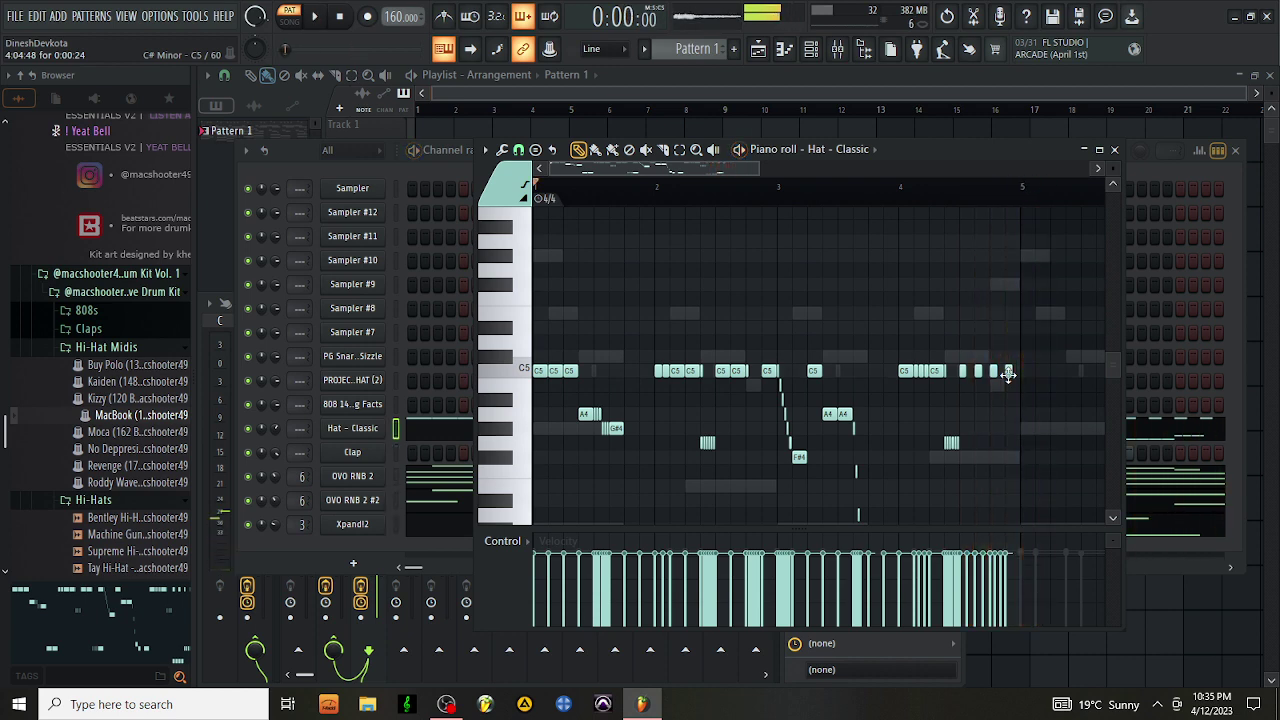
pyautogui.rightClick(1008, 372)
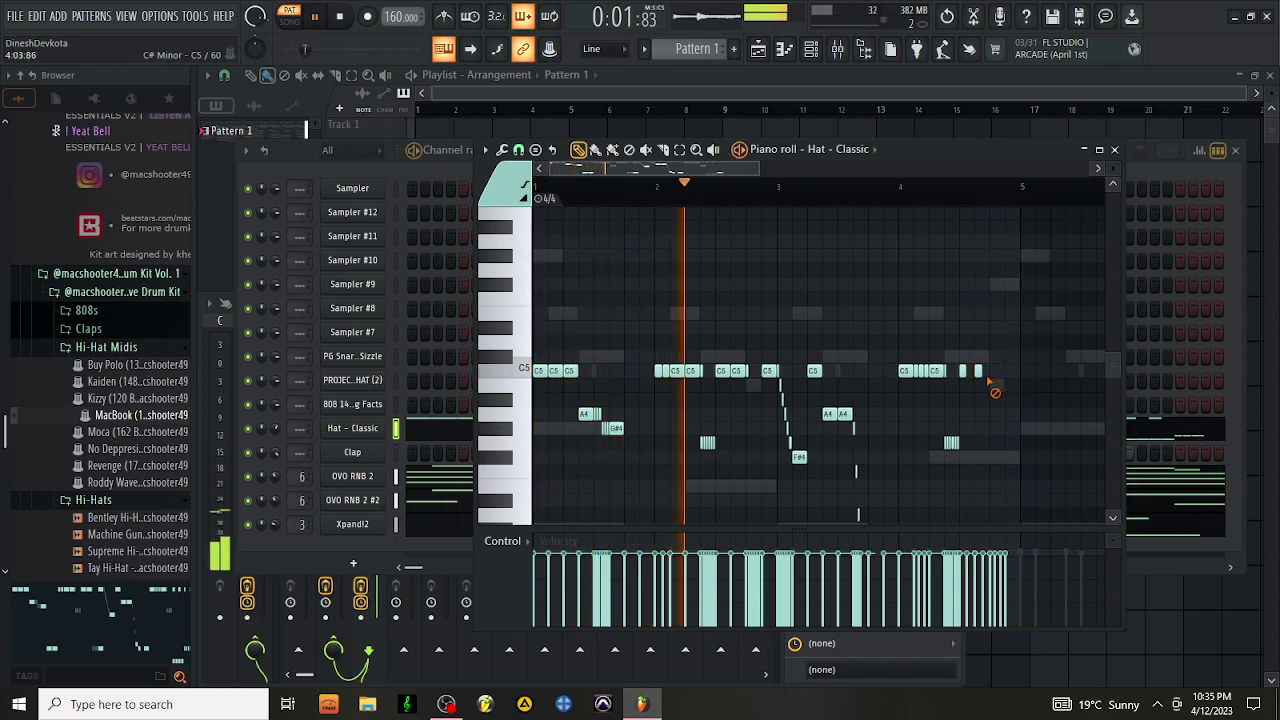
# Clear the G3, A#3 and remaining C5 notes from the end of bar 4 and add two short C5 notes there
pyautogui.scroll(-5, 998, 397)
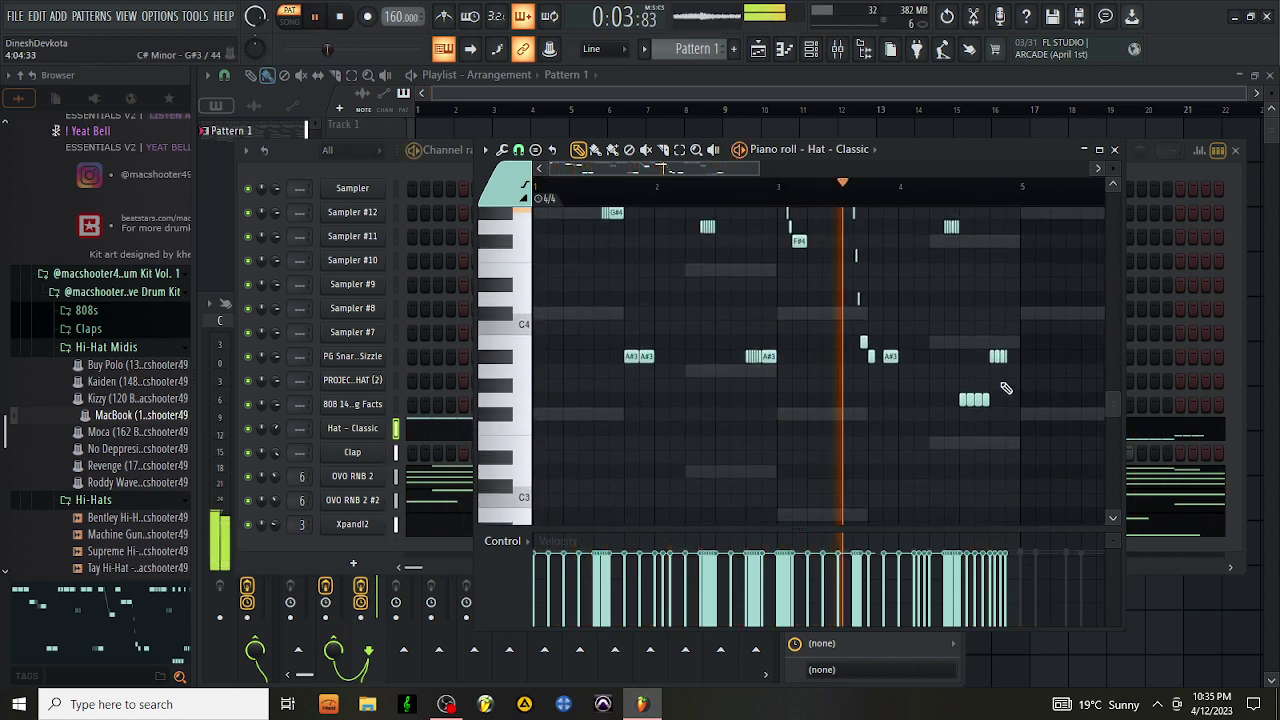
pyautogui.scroll(2, 999, 396)
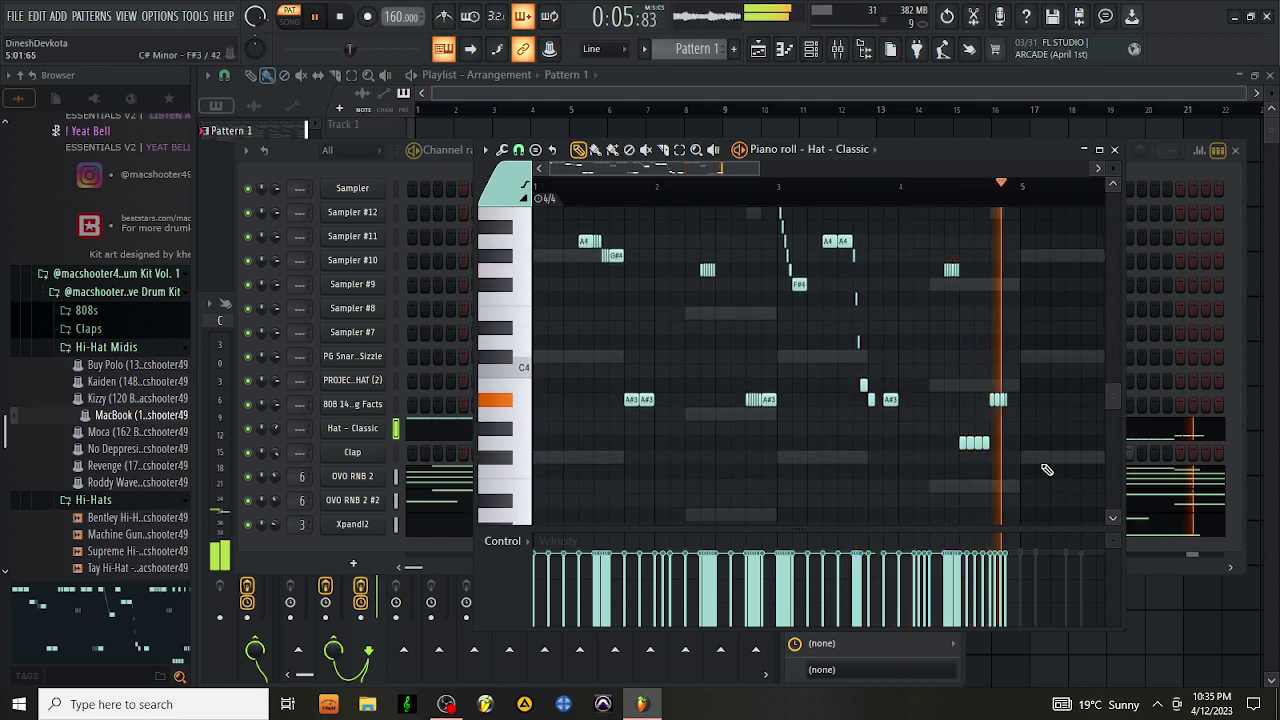
pyautogui.rightClick(986, 443)
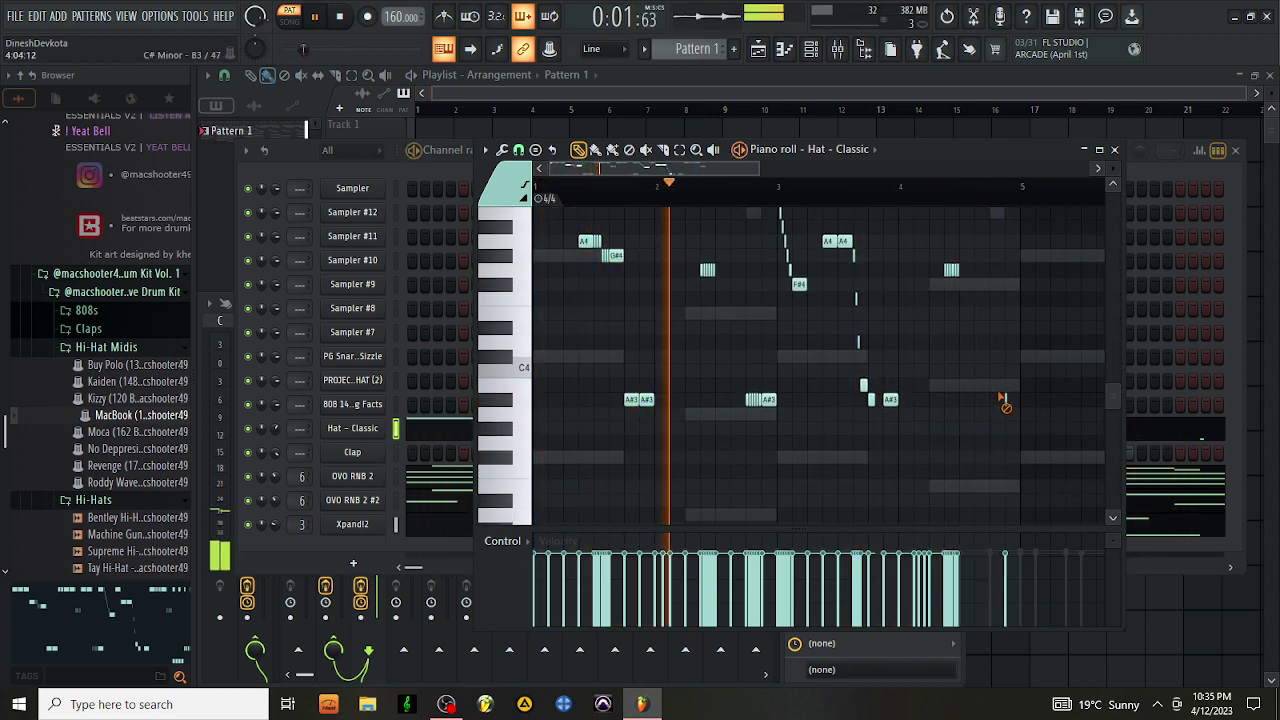
pyautogui.scroll(5, 990, 415)
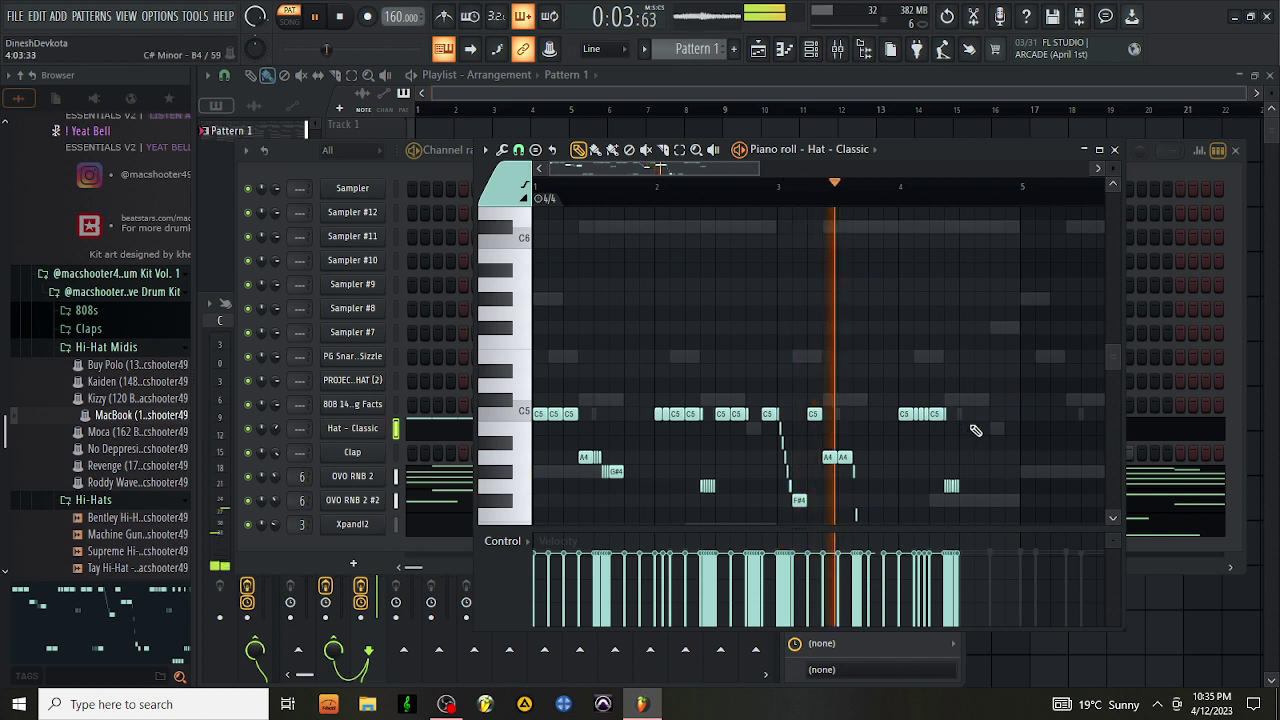
pyautogui.moveTo(987, 419); pyautogui.dragTo(1000, 419)
pyautogui.click(1009, 418)
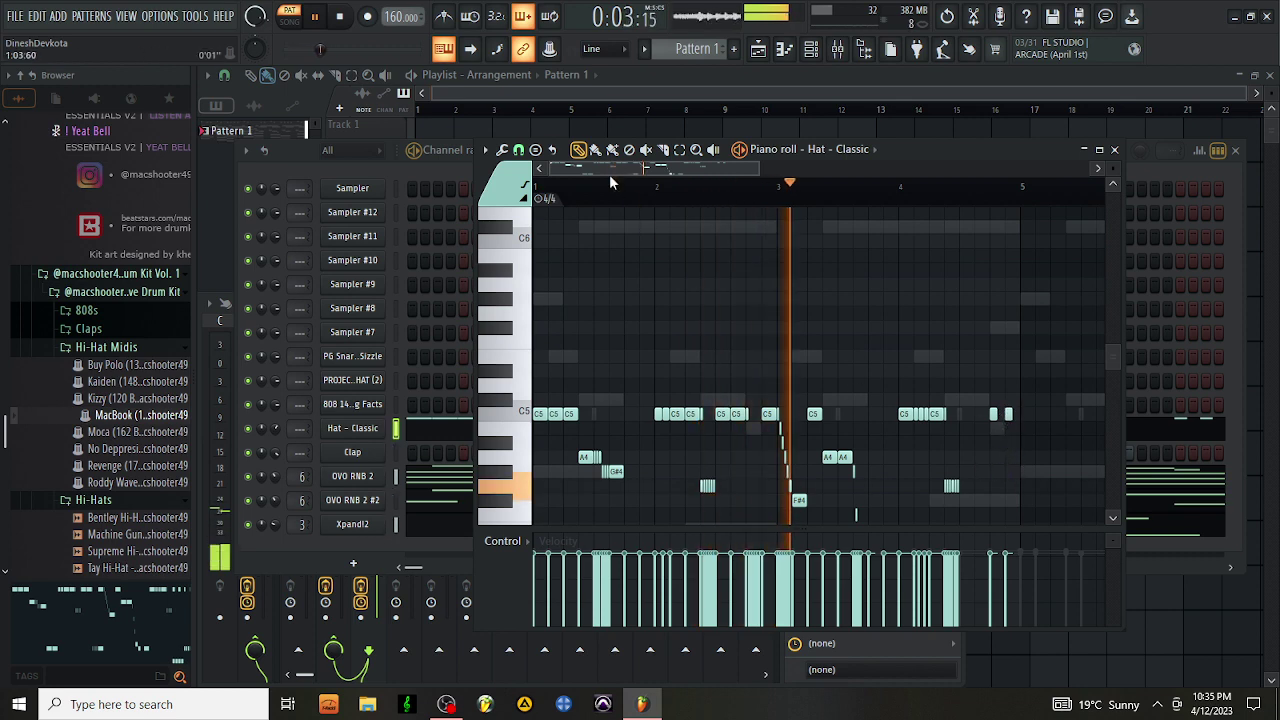
# Duplicate the four-bar hi-hat pattern into bars 5 to 8 and delete the stray F#4 notes ending bars 4 and 8
pyautogui.moveTo(550, 169); pyautogui.dragTo(690, 218)
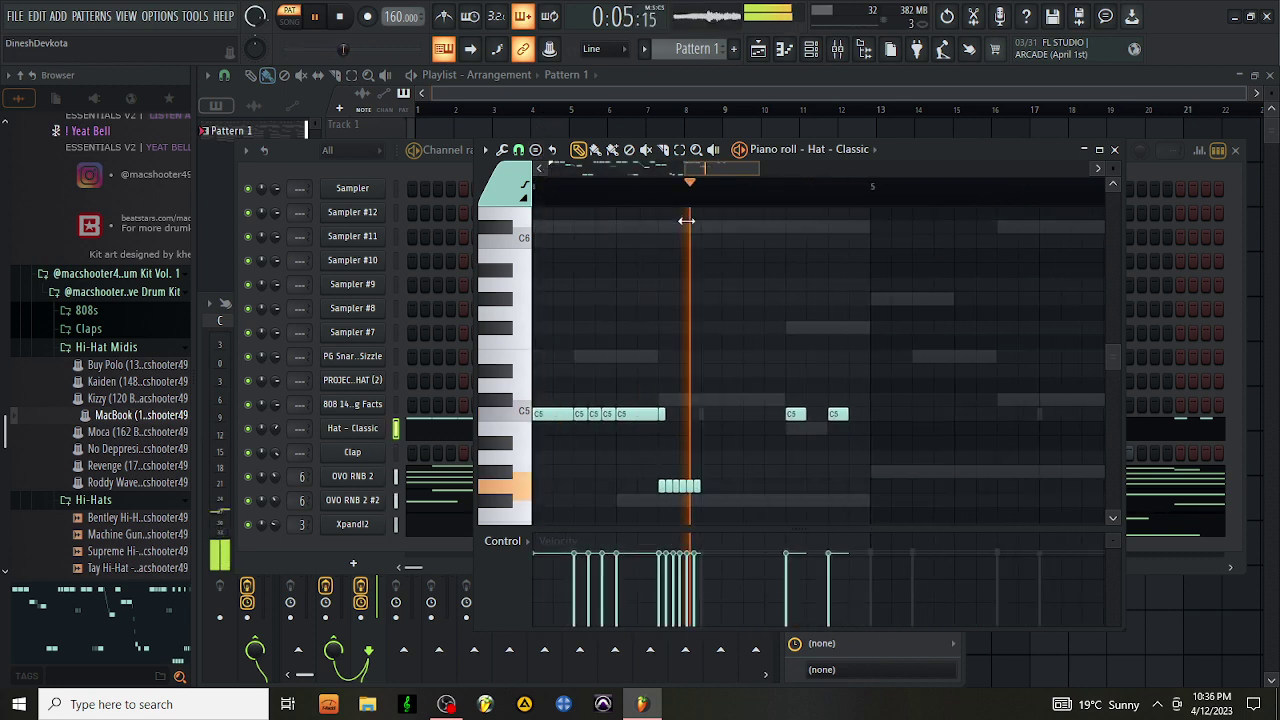
pyautogui.press('space')
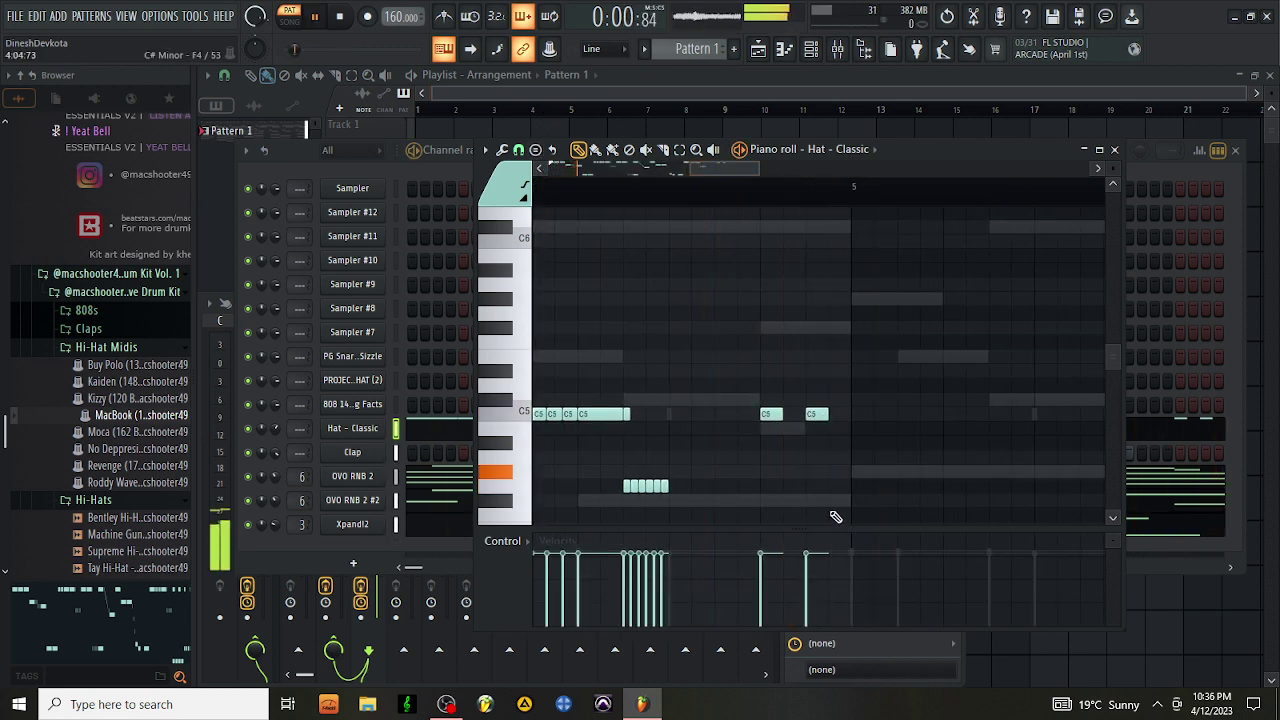
pyautogui.hotkey('ctrl', 'b')
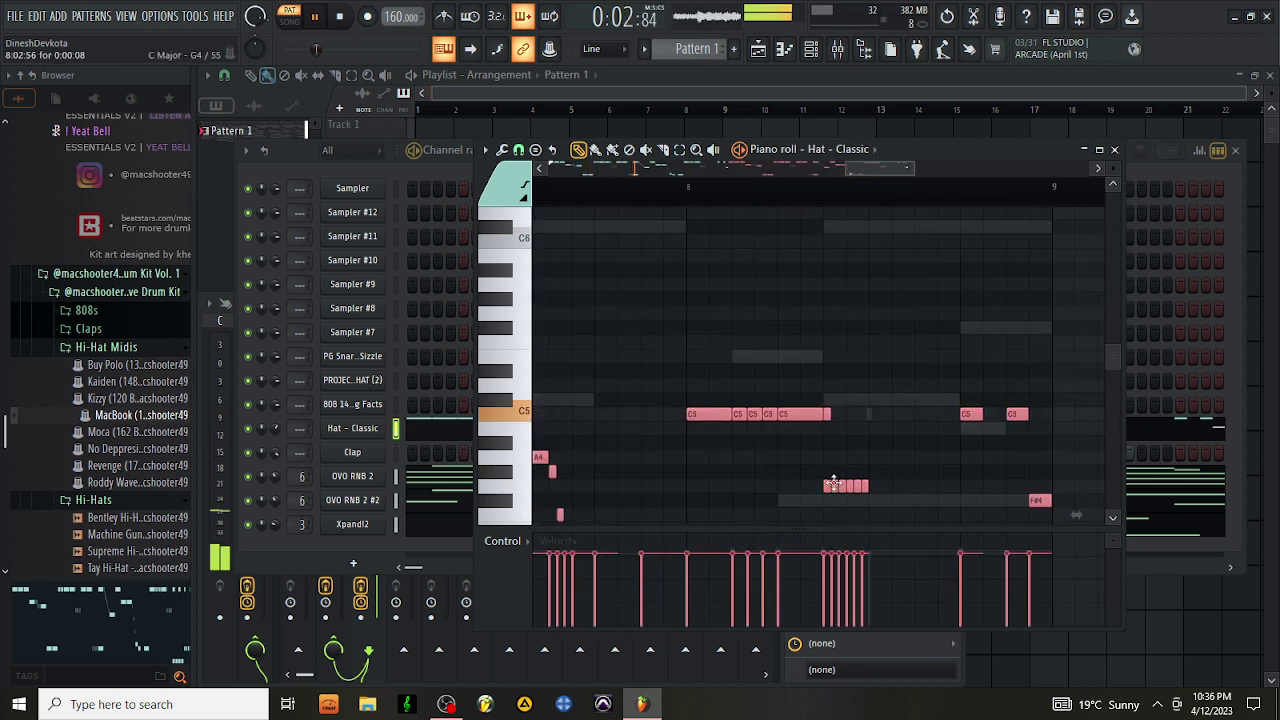
pyautogui.moveTo(849, 169); pyautogui.dragTo(535, 169)
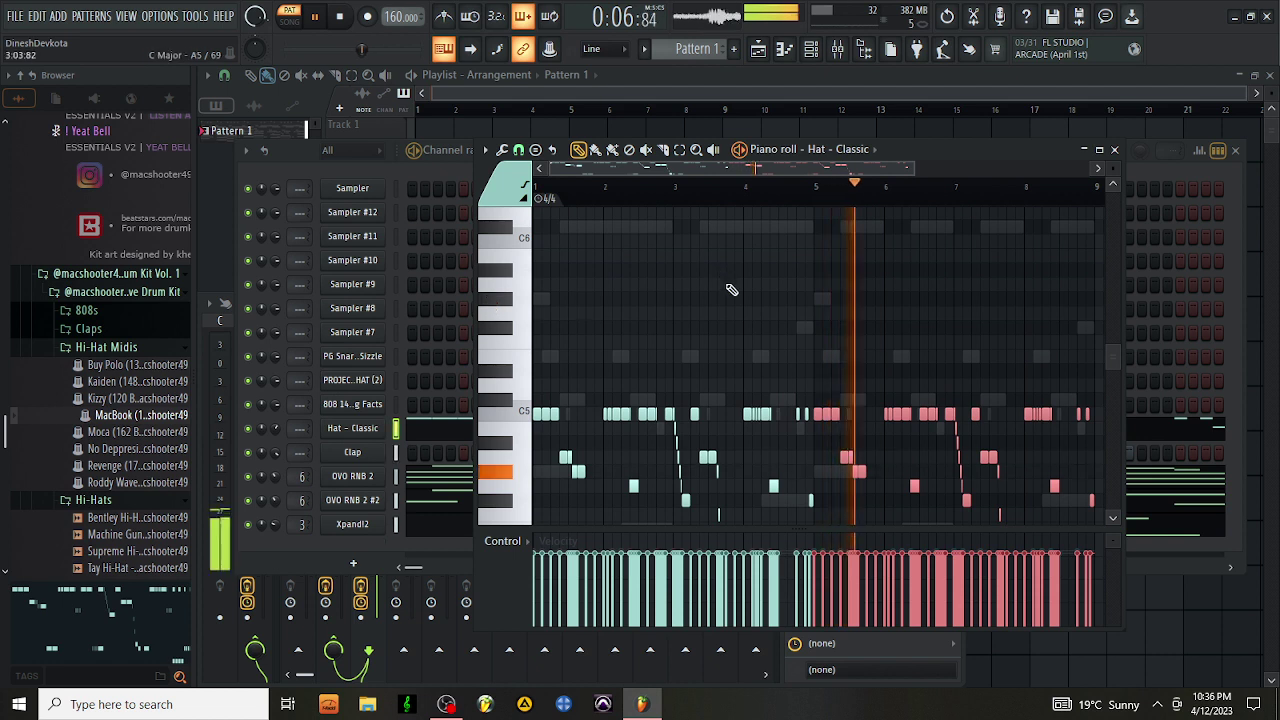
pyautogui.rightClick(810, 503)
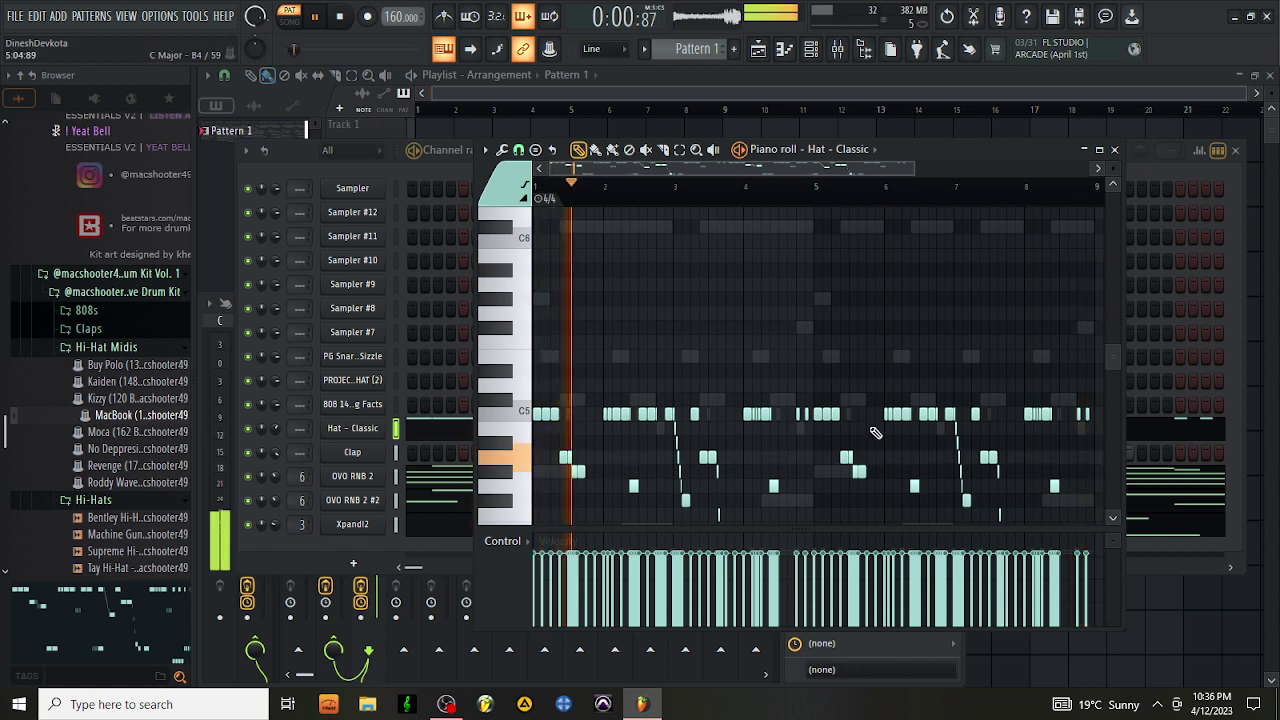
# Add two more short C5 hi-hat notes in bar 4, just before its closing pair of C5 notes
pyautogui.moveTo(913, 168); pyautogui.dragTo(759, 278)
pyautogui.click(972, 415)
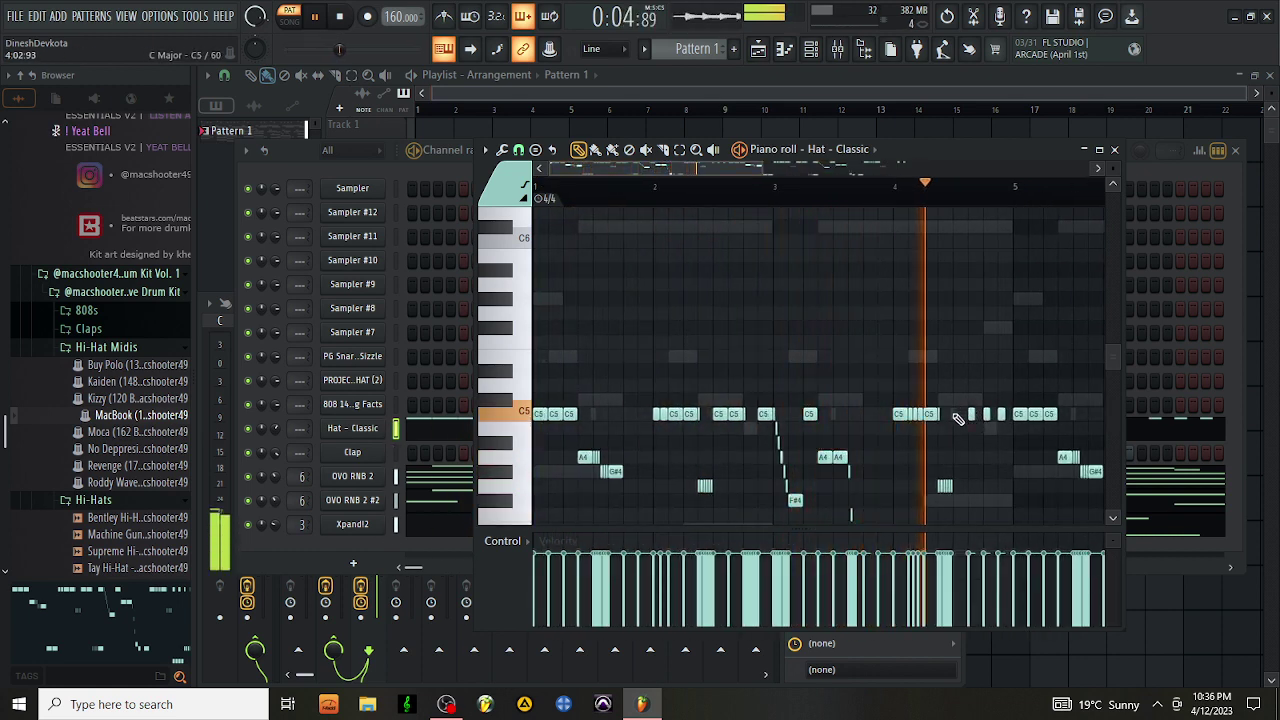
pyautogui.click(957, 414)
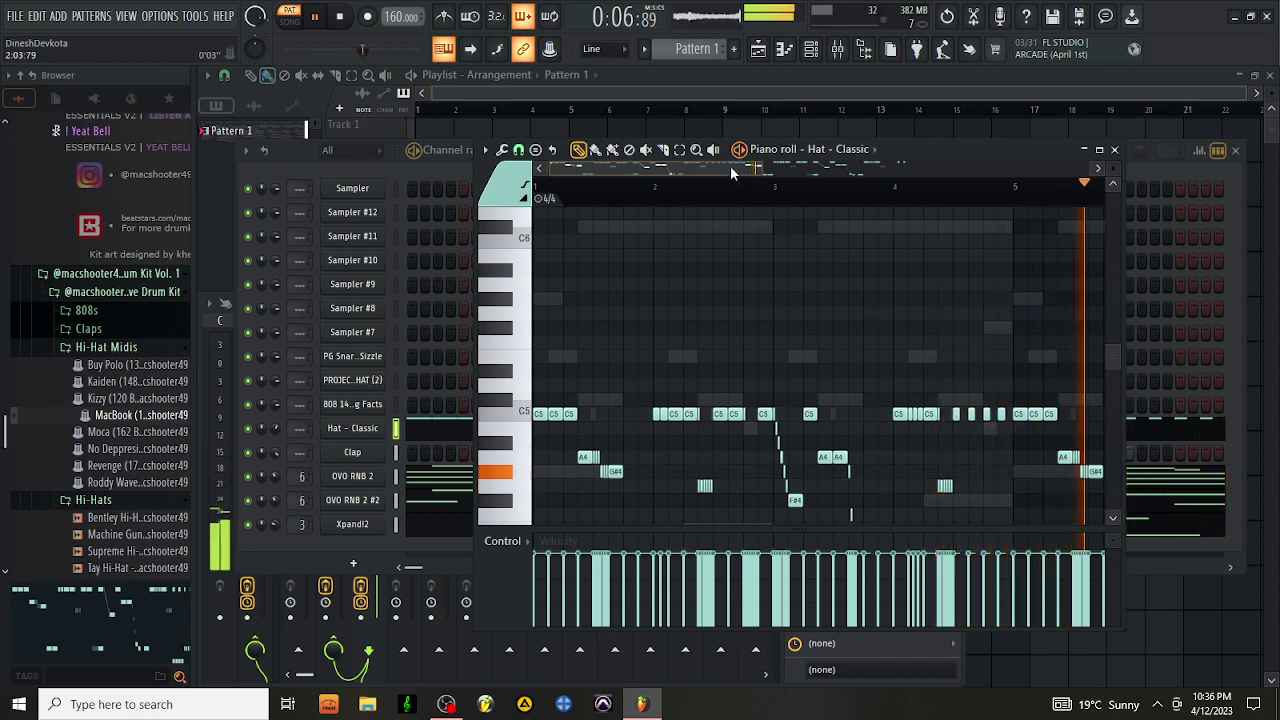
# Add a C5 hi-hat note in bar 8 ahead of its closing pair and close the piano roll
pyautogui.moveTo(730, 165); pyautogui.dragTo(931, 191)
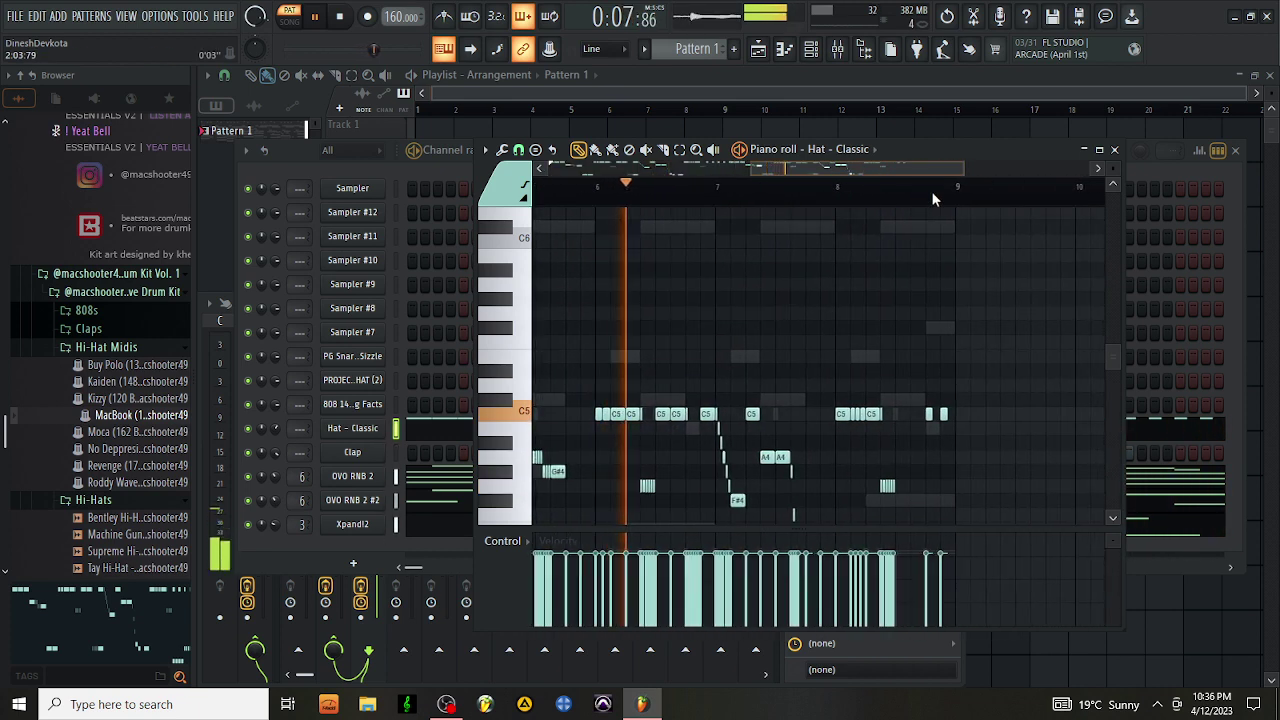
pyautogui.click(897, 415)
pyautogui.click(1115, 150)
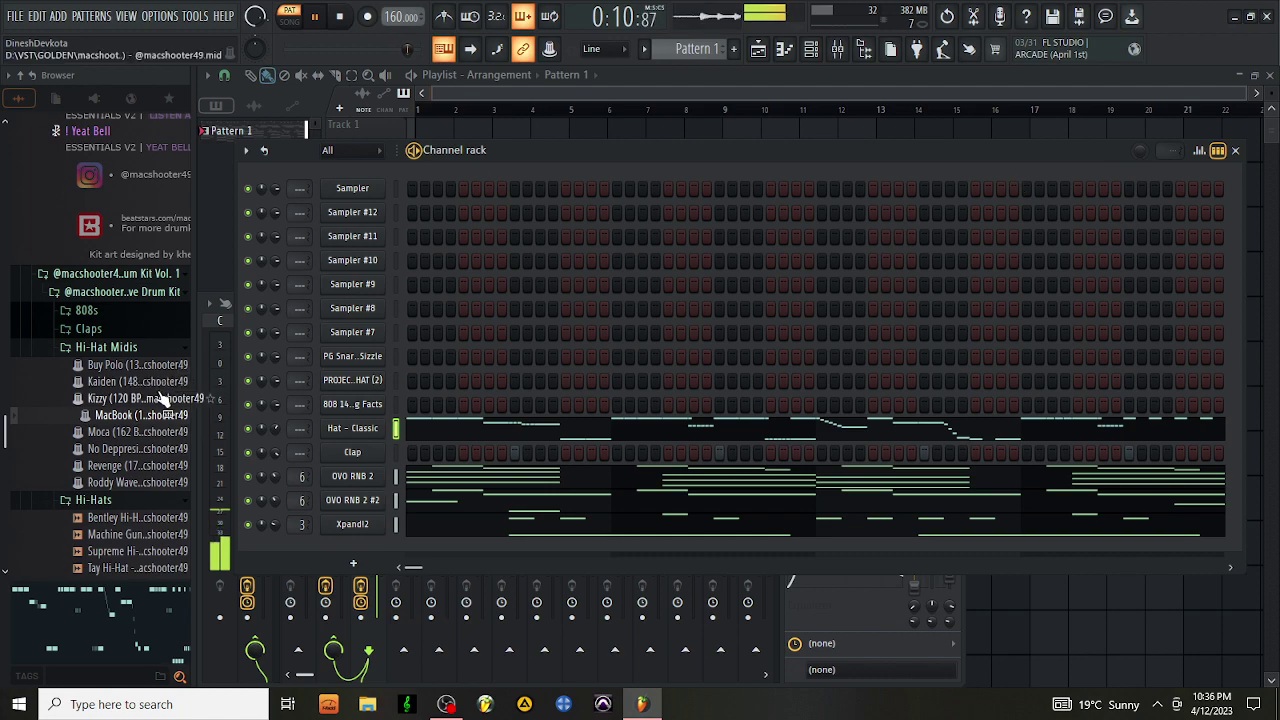
# Open the piano roll of 808 14 - Big Facts and place short F#3, D3, B2 and E3 notes across bars 1 to 4
pyautogui.scroll(-15, 150, 398)
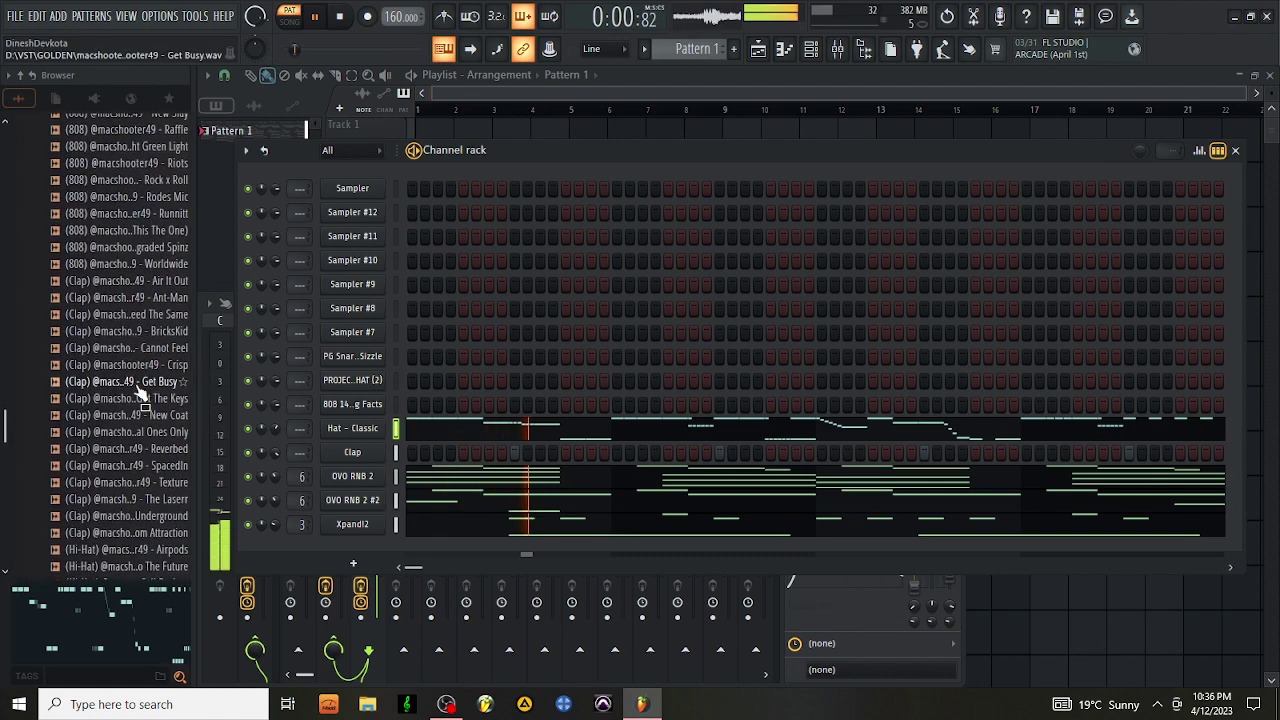
pyautogui.scroll(-10, 140, 395)
pyautogui.scroll(6, 135, 398)
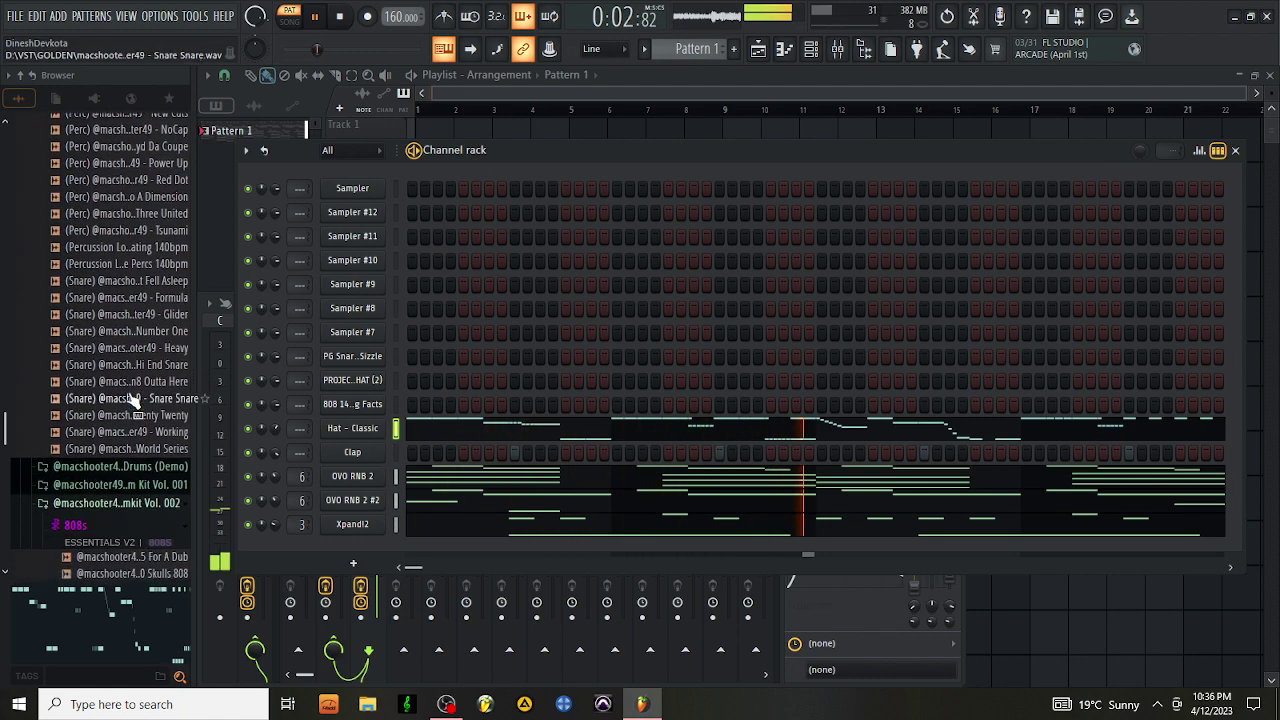
pyautogui.rightClick(340, 404)
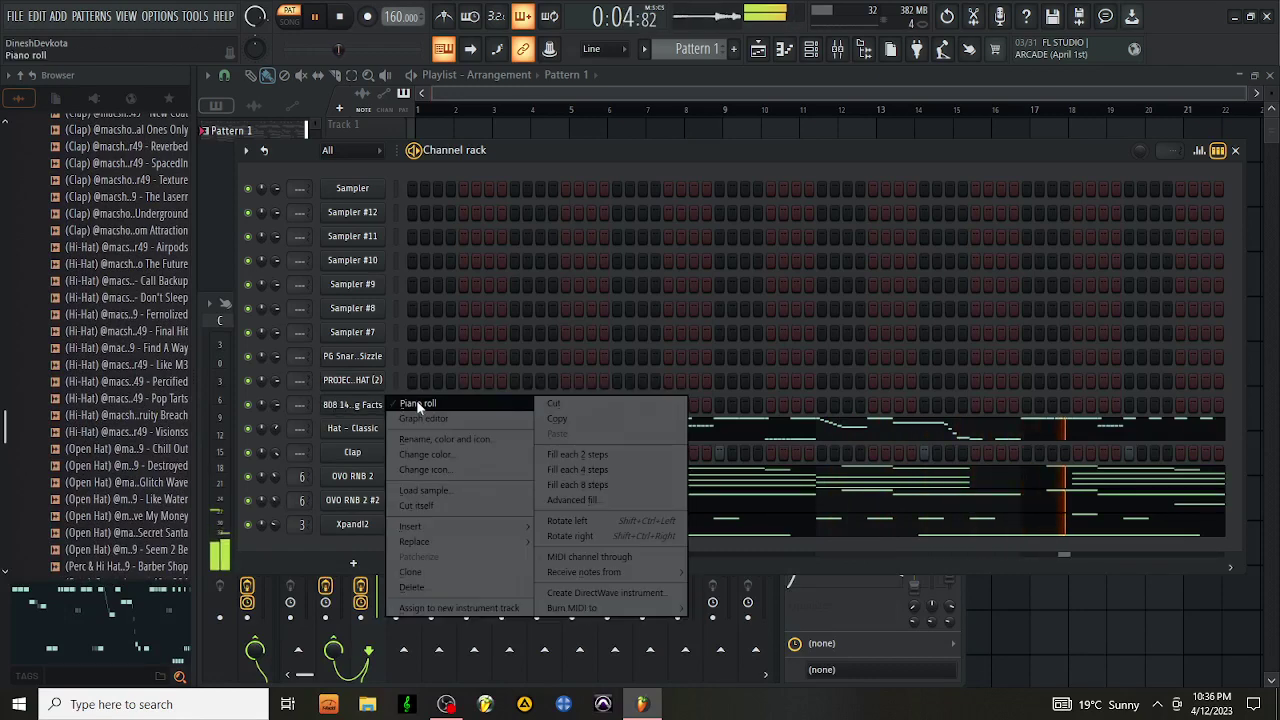
pyautogui.click(372, 412)
pyautogui.scroll(-5, 584, 296)
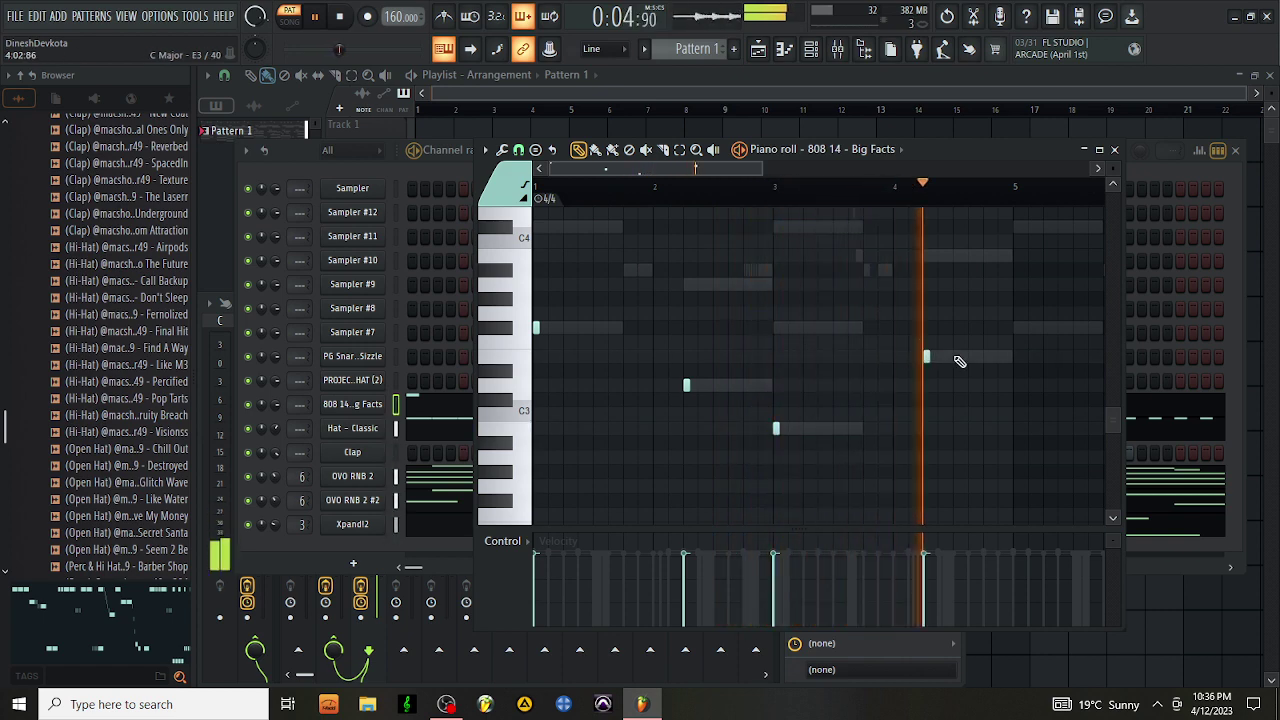
pyautogui.scroll(-2, 900, 185)
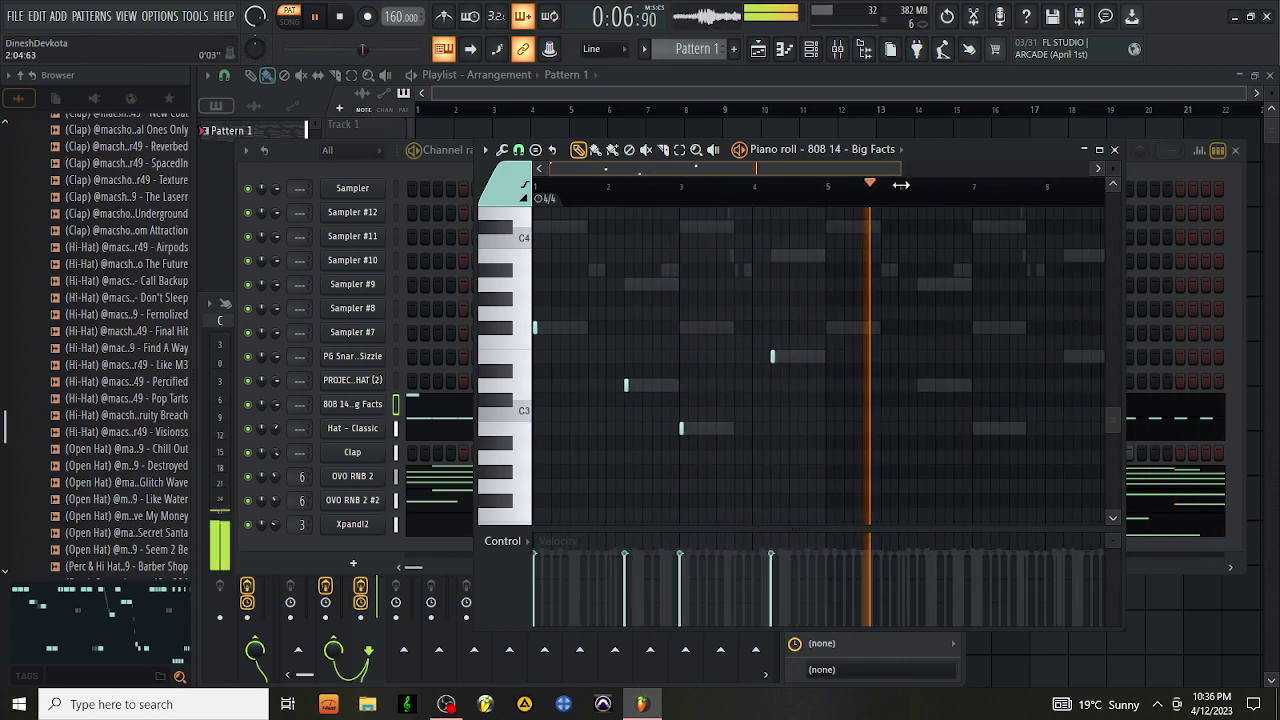
# Add short 808 notes: F#3 at the start of bar 5, two D3 in bar 6 and B2 at bar 7
pyautogui.click(828, 327)
pyautogui.click(918, 382)
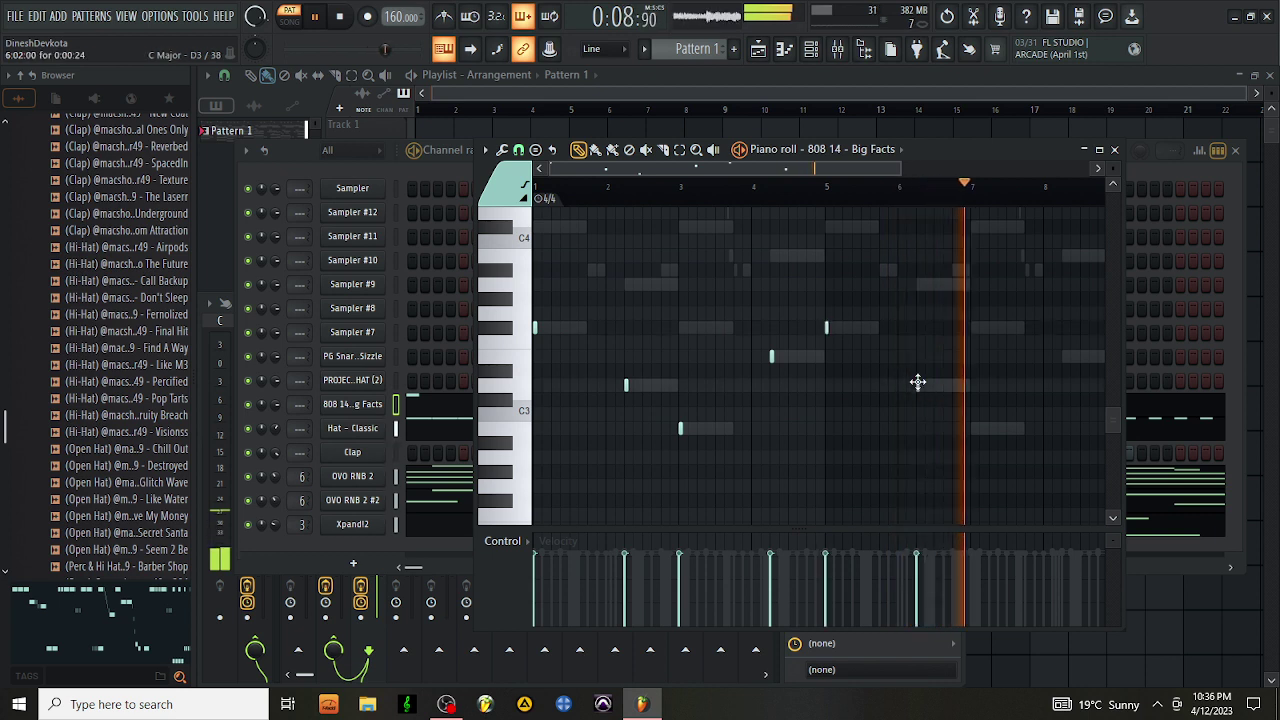
pyautogui.click(945, 384)
pyautogui.click(972, 429)
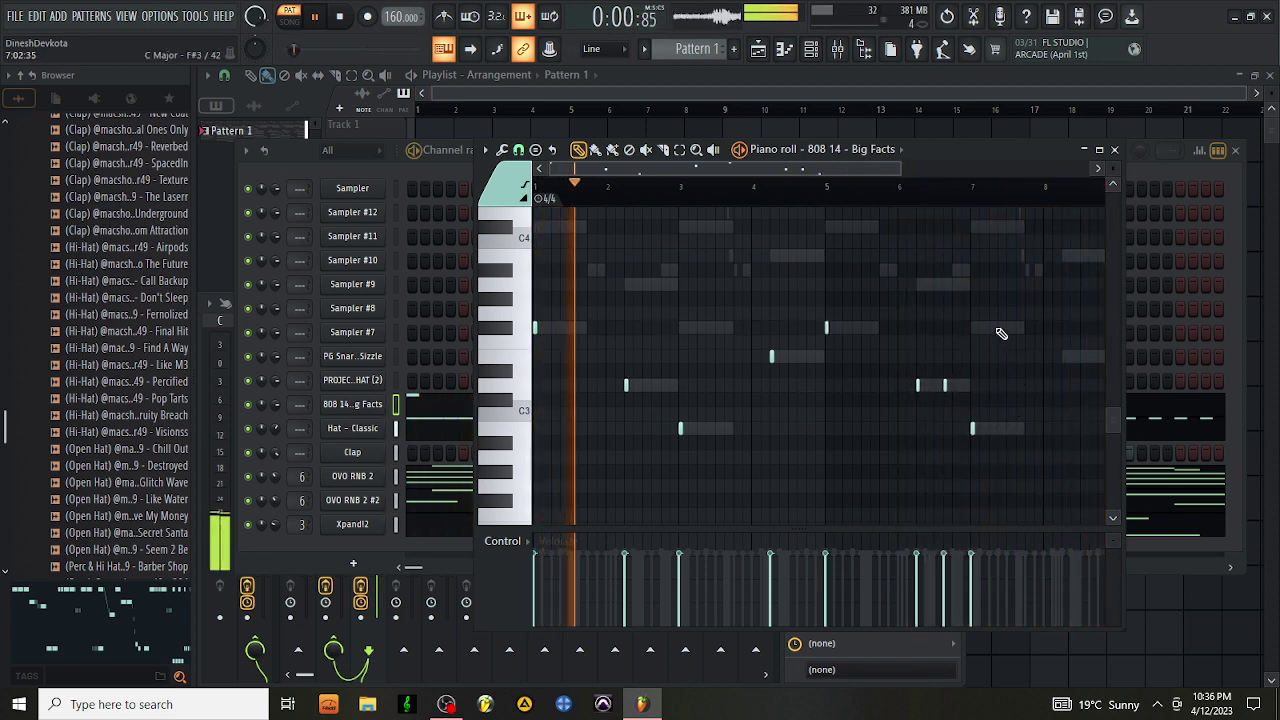
# Add two short F#3 notes later in bar 7 and two short E3 notes in bar 8 of the 808 line
pyautogui.click(999, 328)
pyautogui.click(1026, 328)
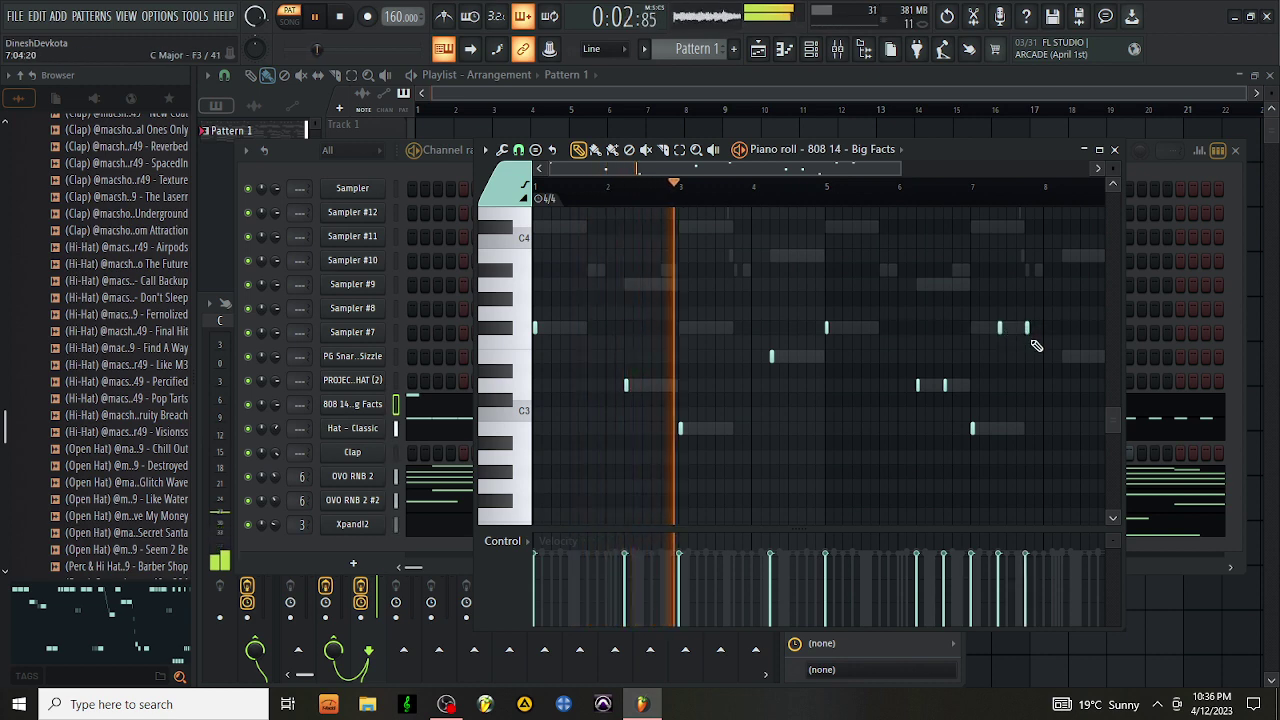
pyautogui.click(1063, 357)
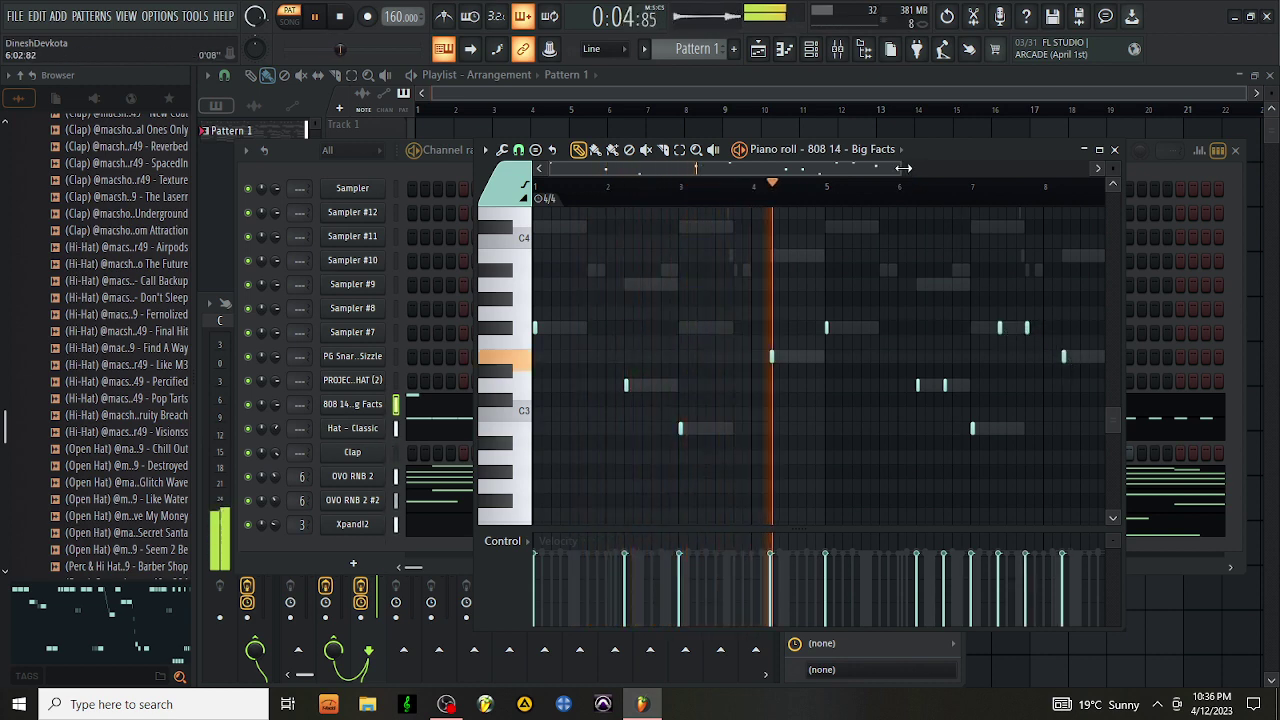
pyautogui.moveTo(901, 170); pyautogui.dragTo(949, 182)
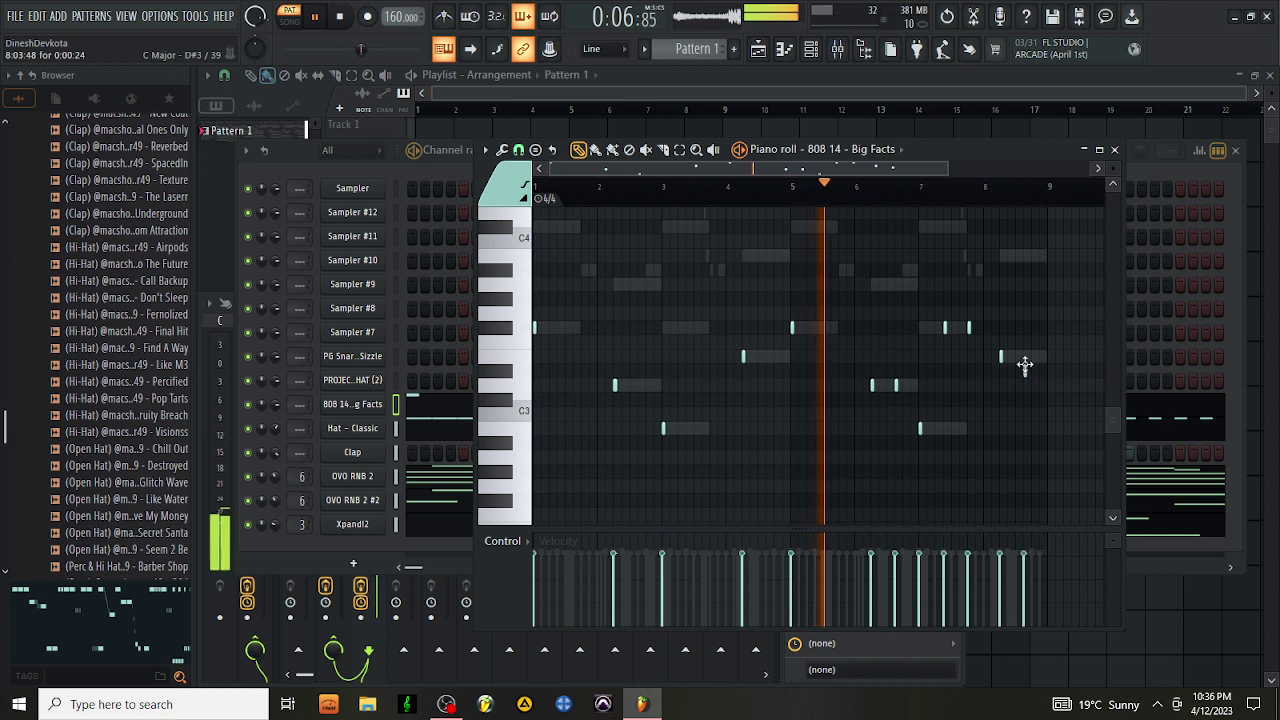
pyautogui.click(1026, 357)
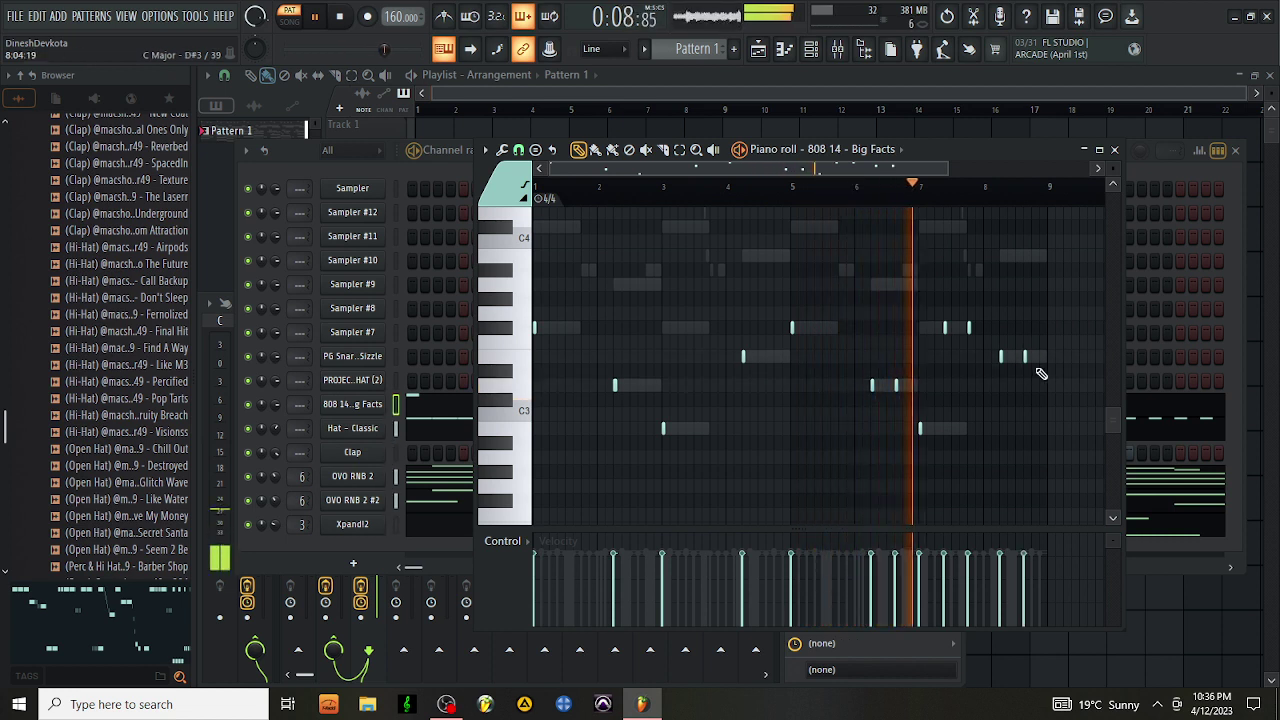
# Transpose all the 808 notes up two octaves and lengthen the opening F#5 note to about ten steps
pyautogui.hotkey('ctrl', 'Up')
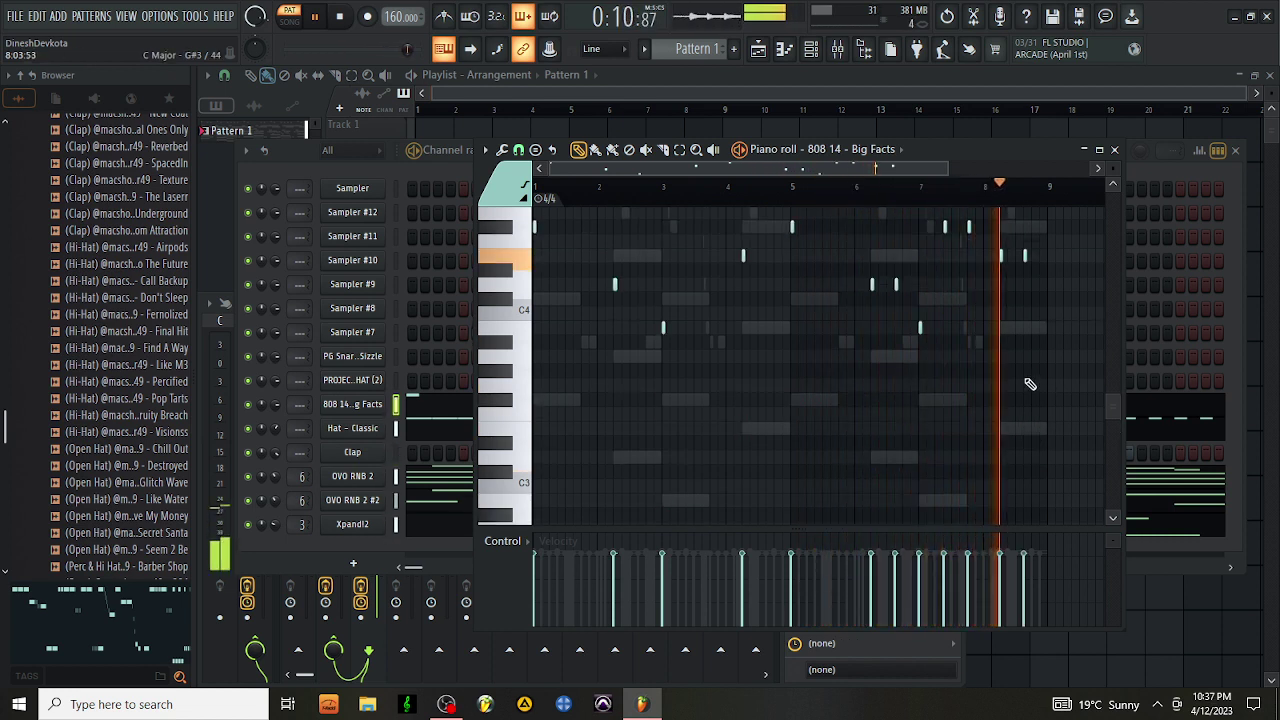
pyautogui.hotkey('ctrl', 'Up')
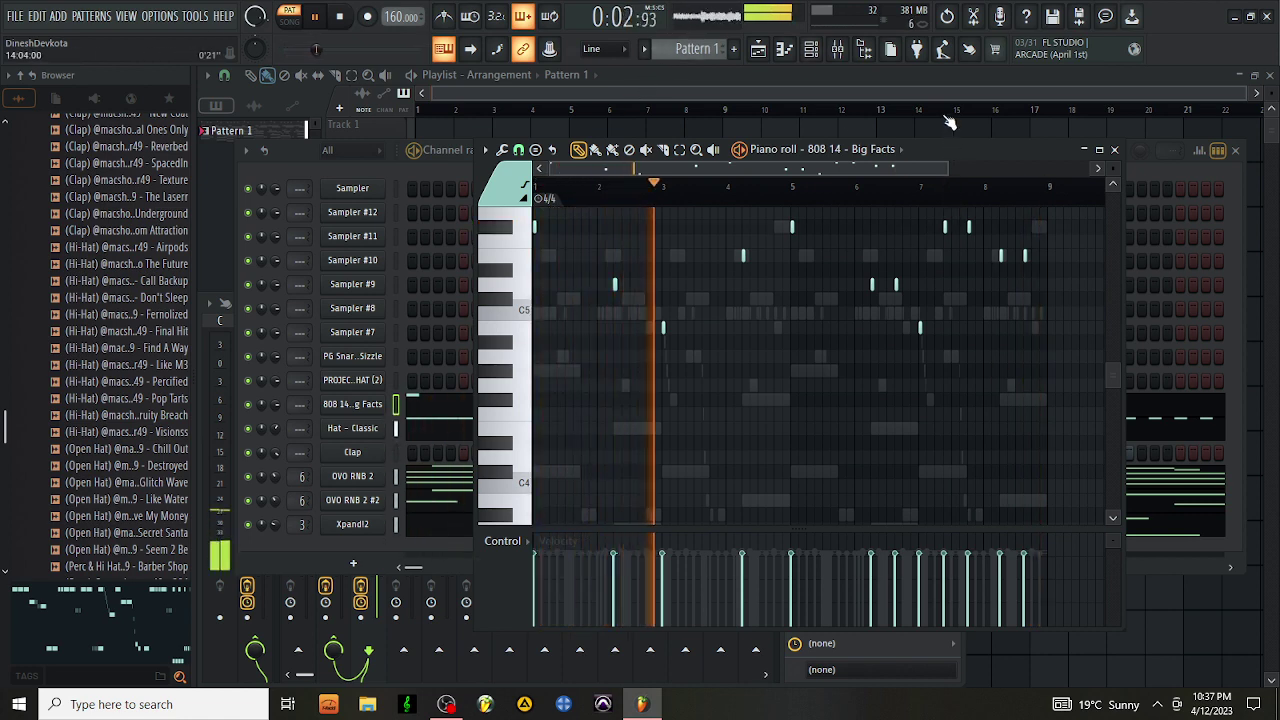
pyautogui.moveTo(947, 169); pyautogui.dragTo(637, 184)
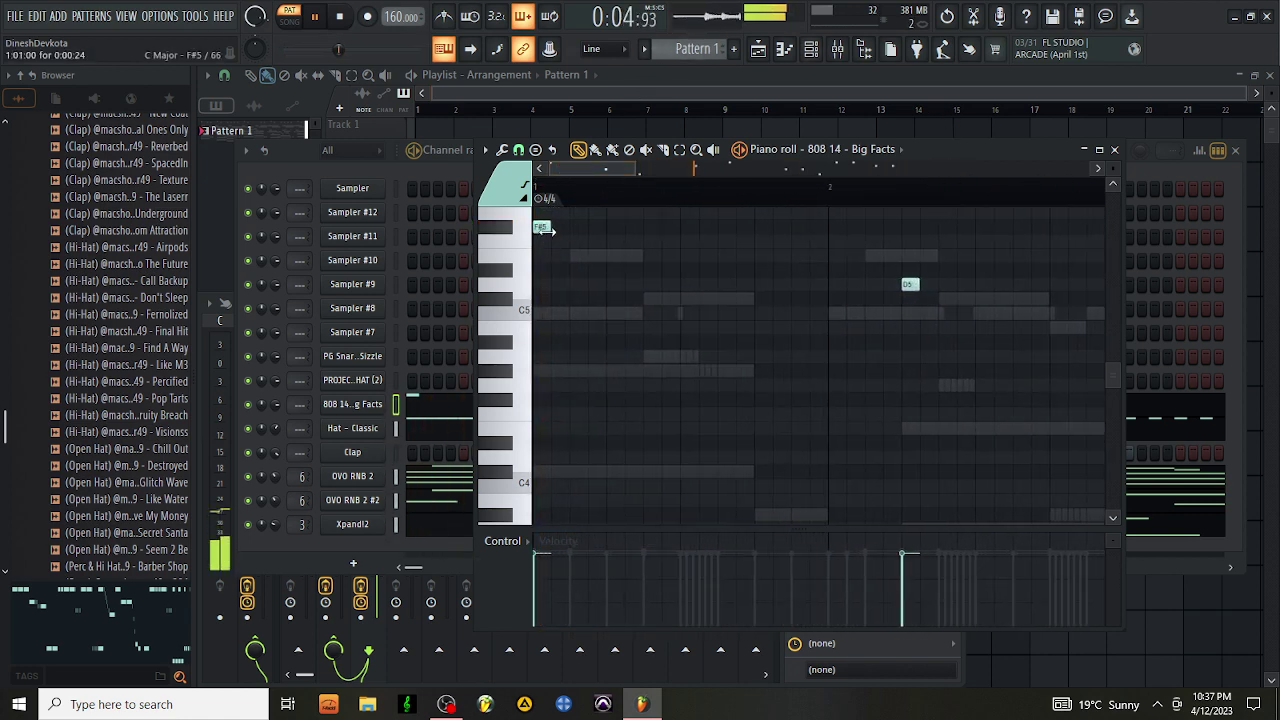
pyautogui.press('space')
pyautogui.moveTo(670, 243); pyautogui.dragTo(713, 250)
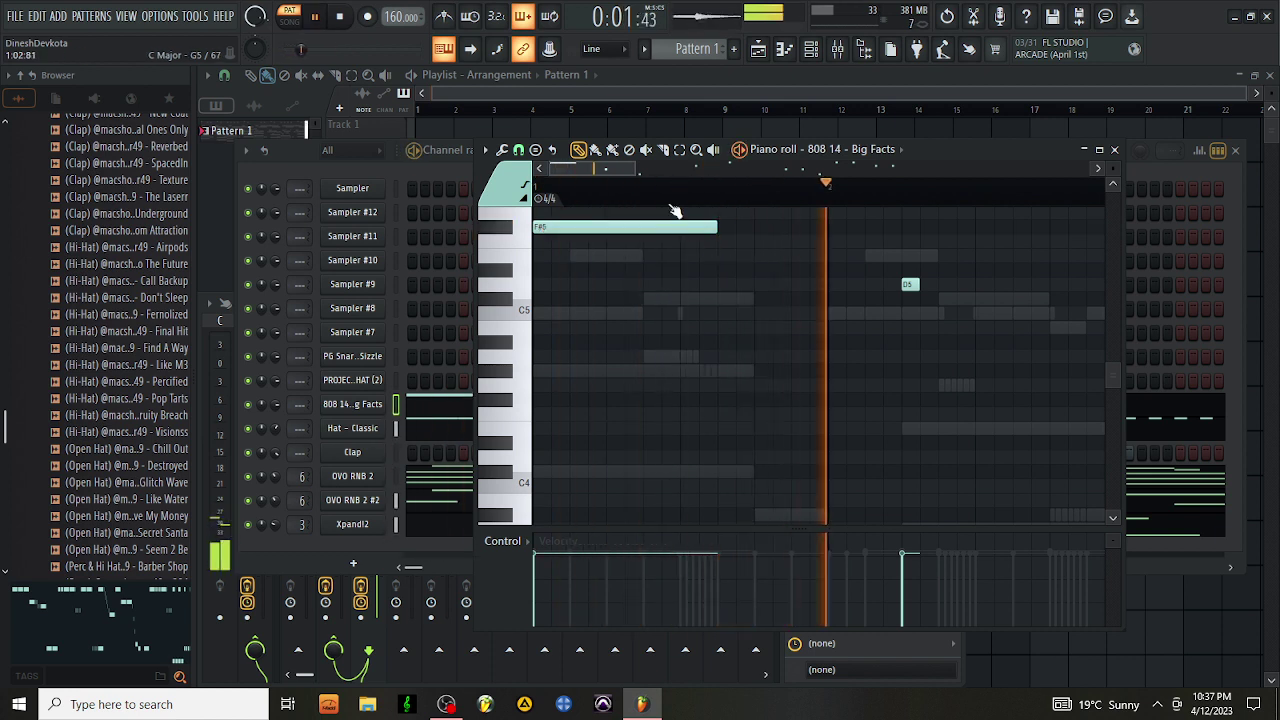
# Replace the short D5 note in bar 2 with a ten-step D5 note and restart playback
pyautogui.moveTo(635, 173); pyautogui.dragTo(746, 194)
pyautogui.press('space')
pyautogui.press('space')
pyautogui.rightClick(700, 287)
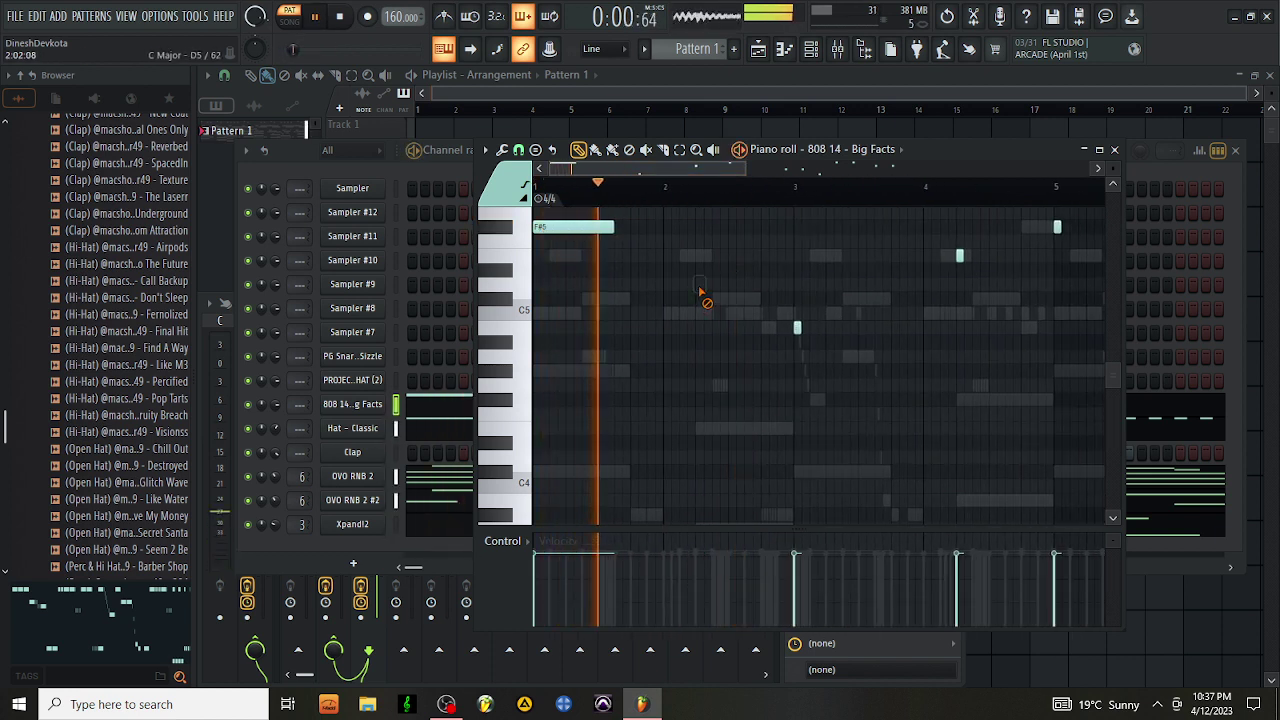
pyautogui.click(701, 287)
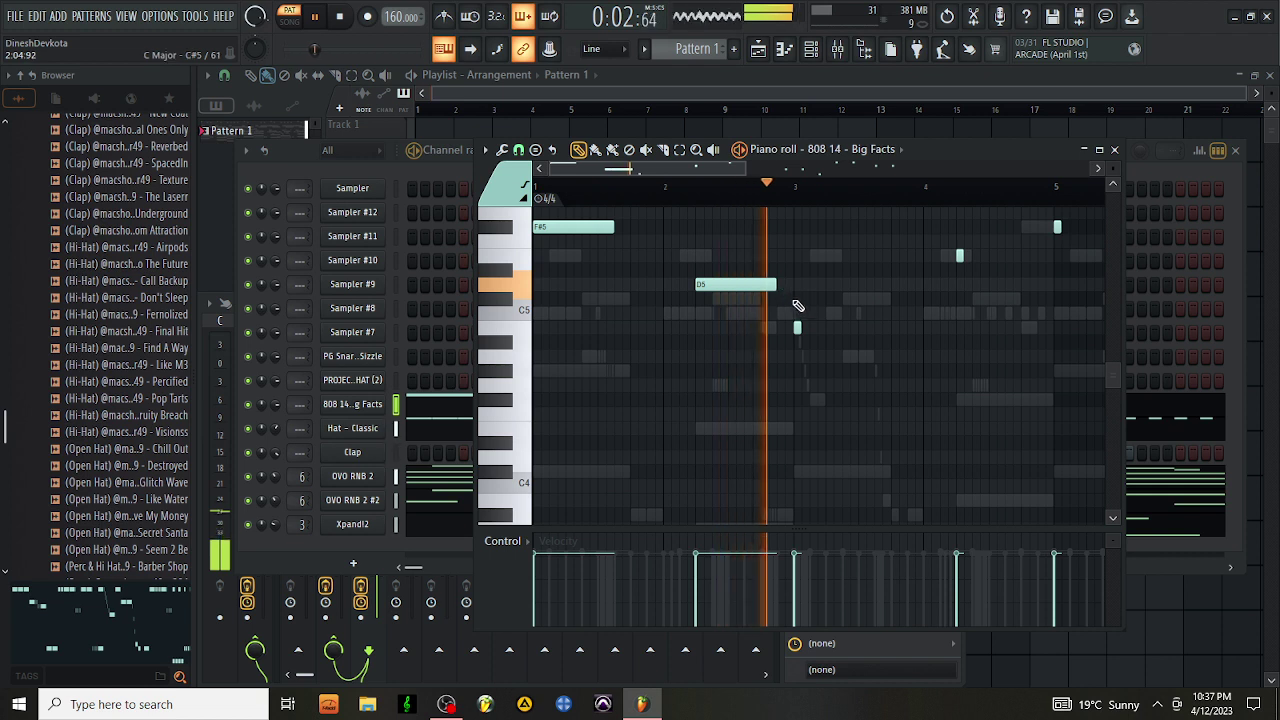
# Replace the short B4 note at bar 3 with a ten-step one and turn bar 2's D5 into two six-step notes
pyautogui.press('space')
pyautogui.press('space')
pyautogui.rightClick(797, 328)
pyautogui.click(796, 328)
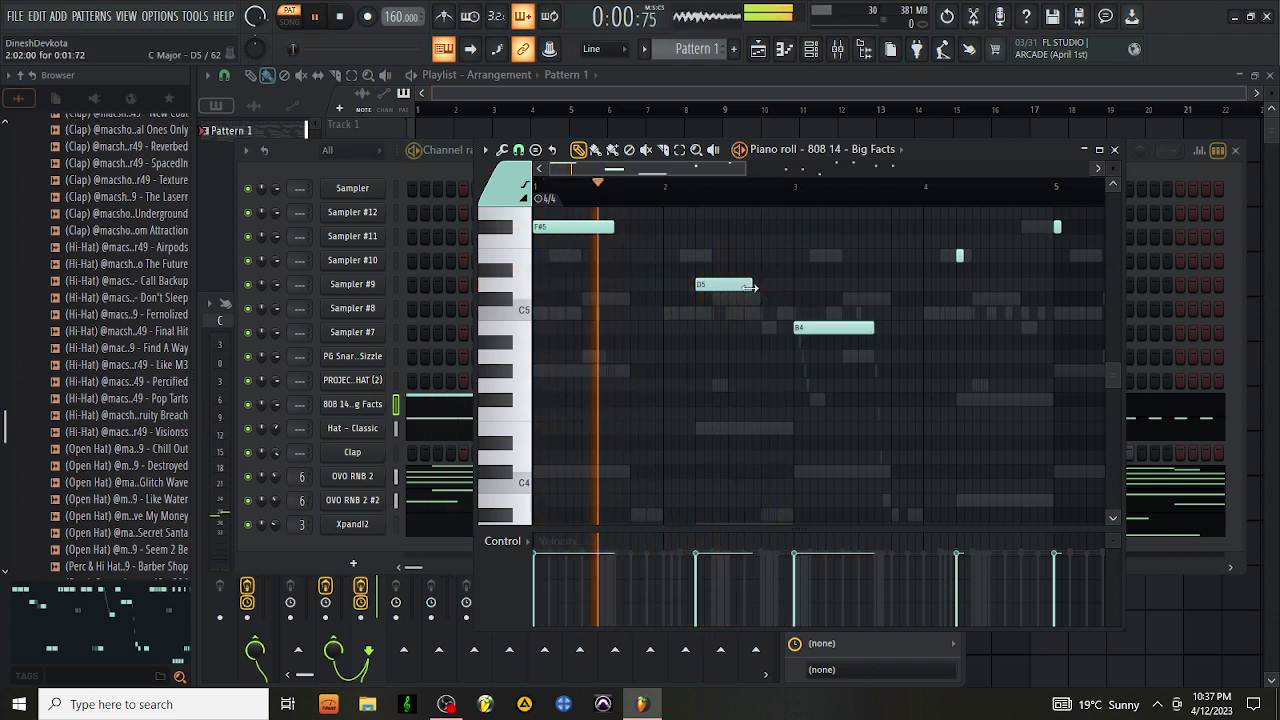
pyautogui.moveTo(750, 290); pyautogui.dragTo(743, 289)
pyautogui.click(749, 286)
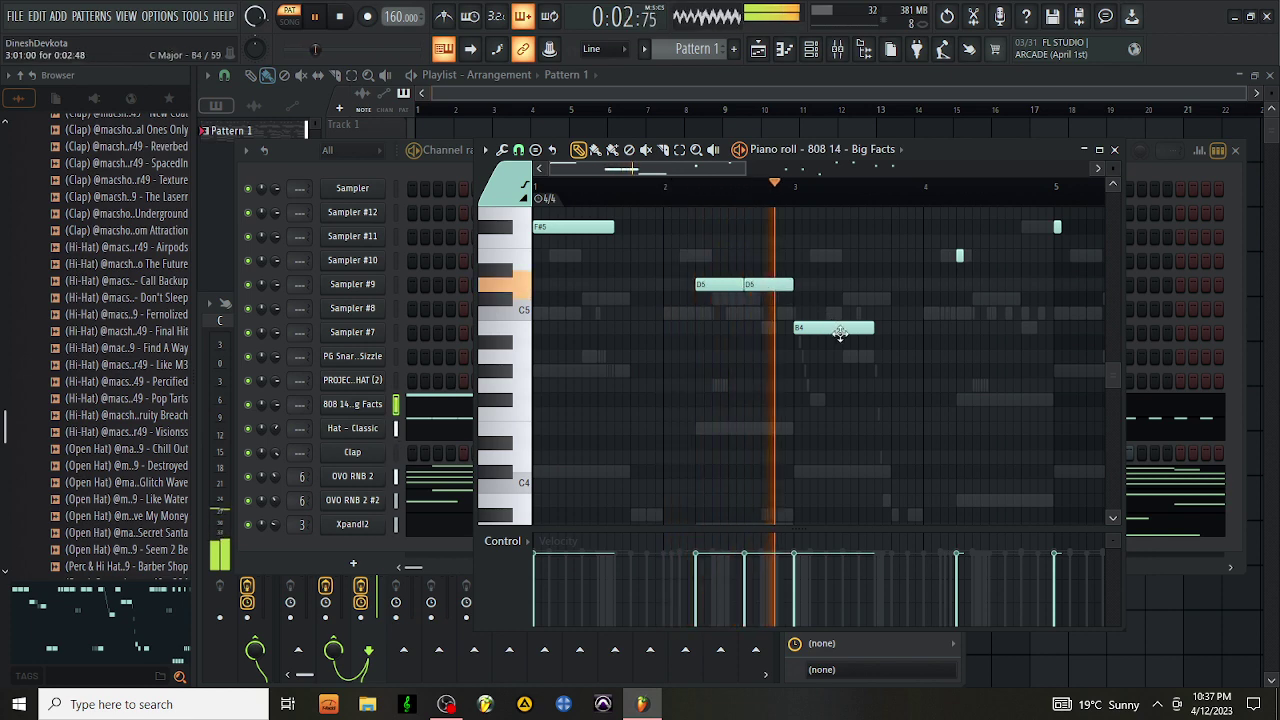
# Replace the short E5 note in bar 4 with two consecutive six-step E5 notes and replay the pattern from the start
pyautogui.scroll(-2, 878, 267)
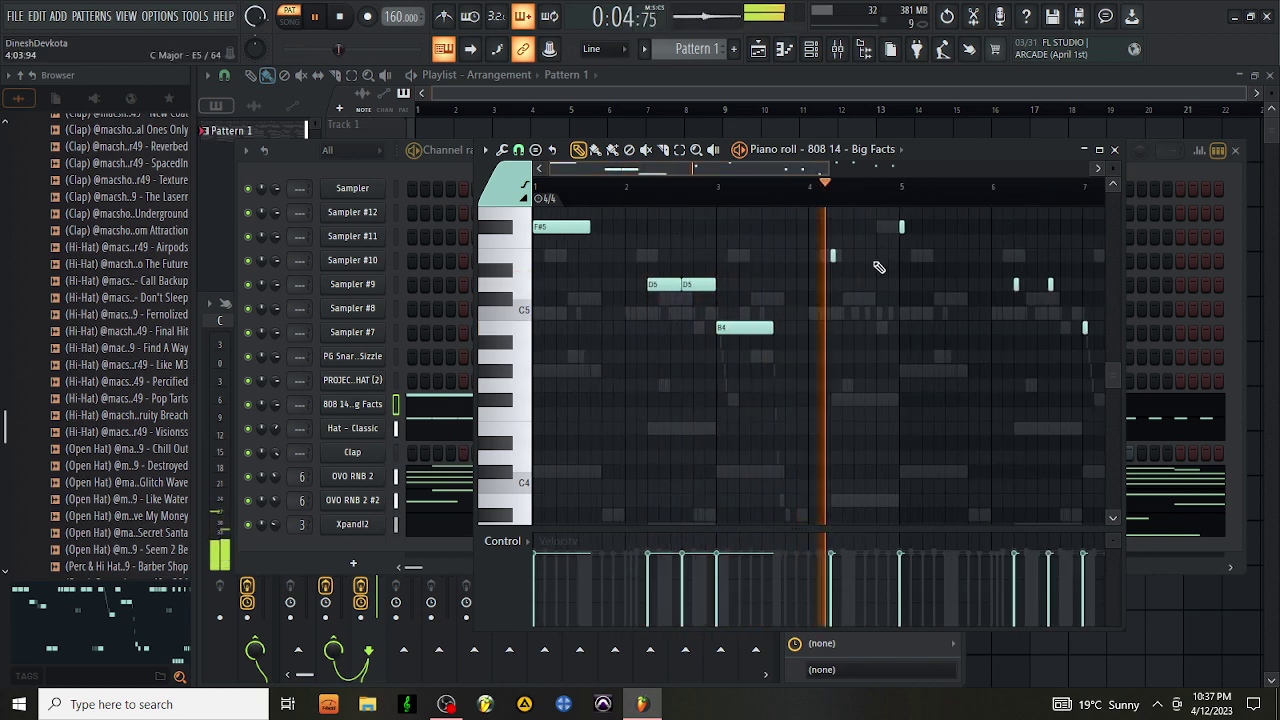
pyautogui.click(835, 258)
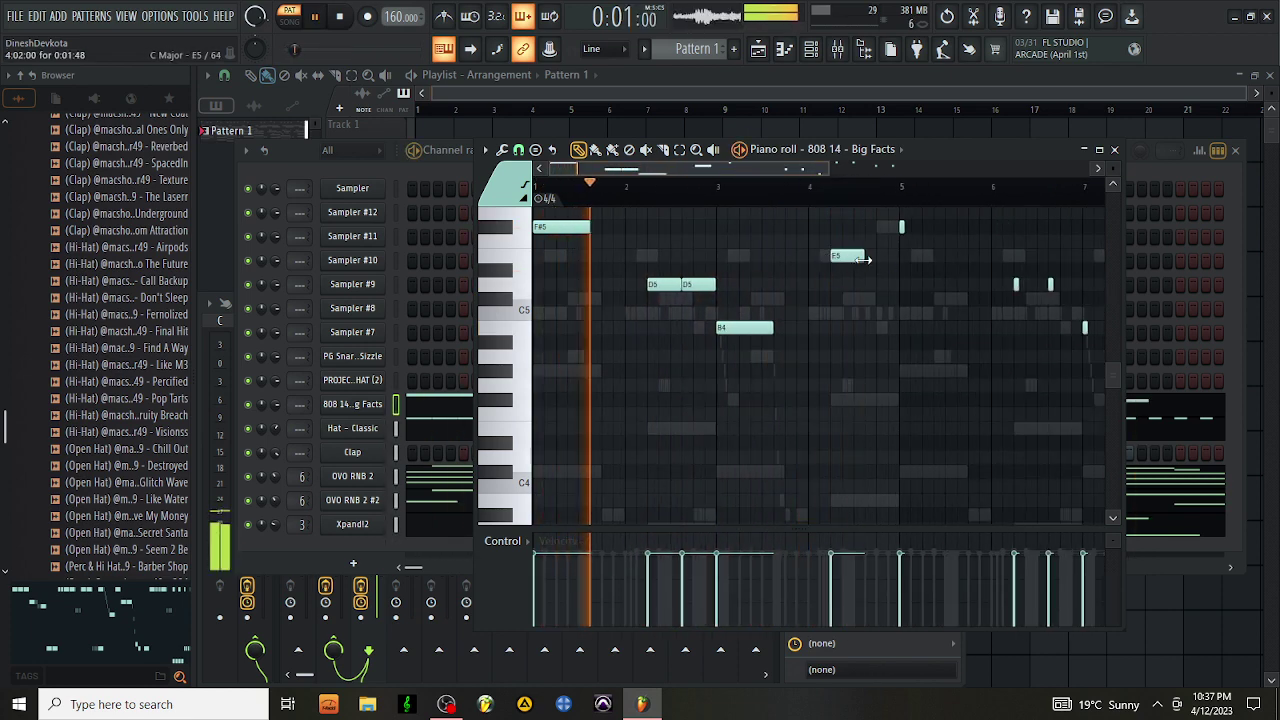
pyautogui.click(874, 257)
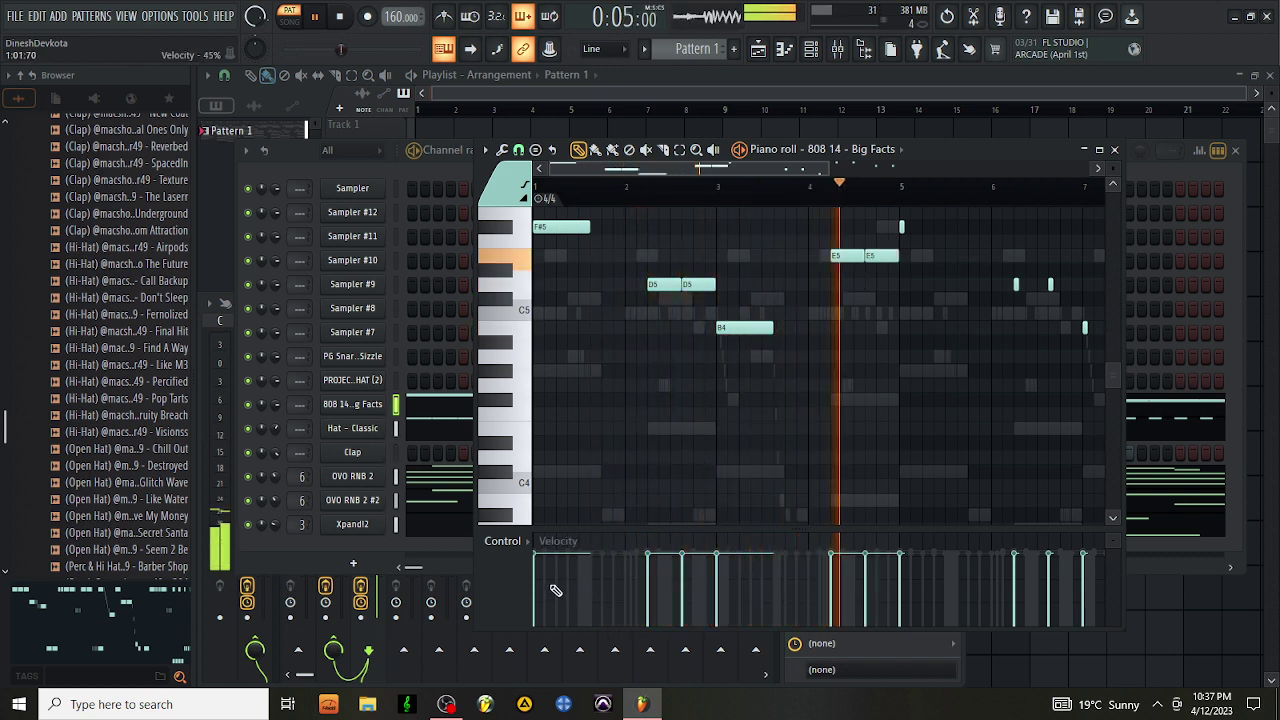
pyautogui.press('space')
pyautogui.press('space')
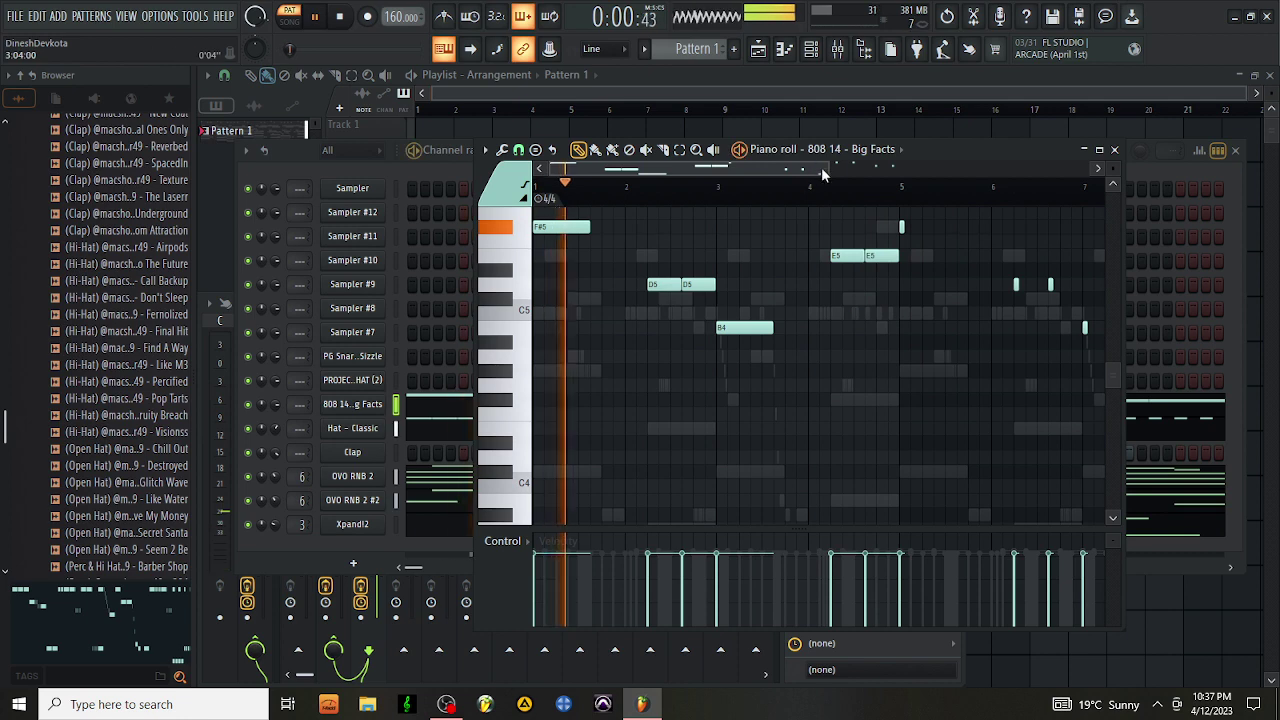
# Replace the short F#5 in bar 5, both D5 notes in bar 6 and the B4 at bar 7 with six-step notes
pyautogui.moveTo(828, 169); pyautogui.dragTo(996, 180)
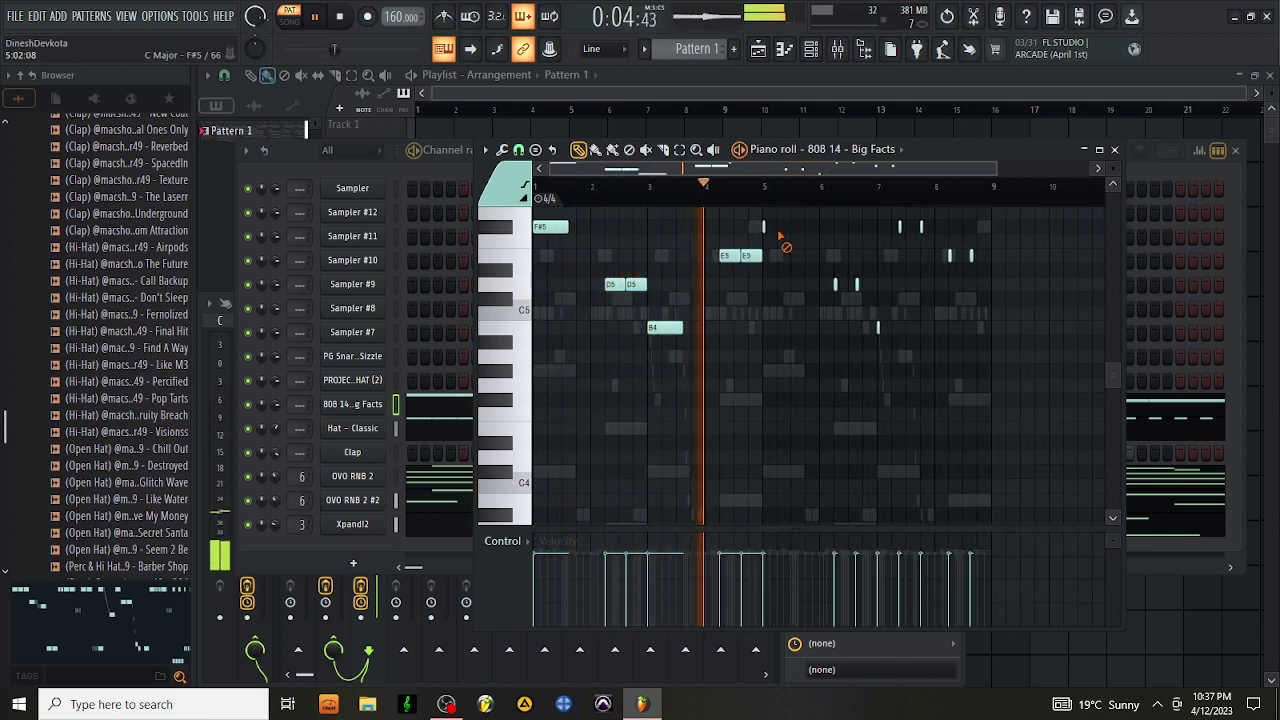
pyautogui.click(766, 227)
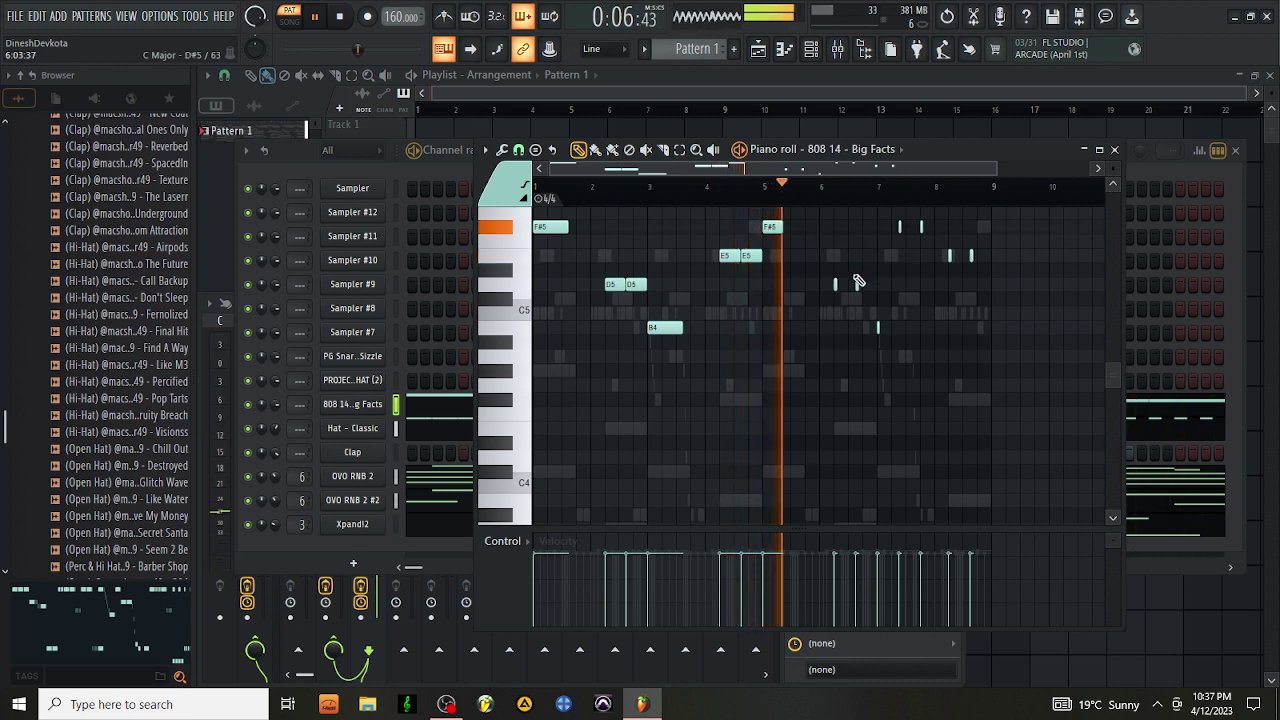
pyautogui.click(842, 285)
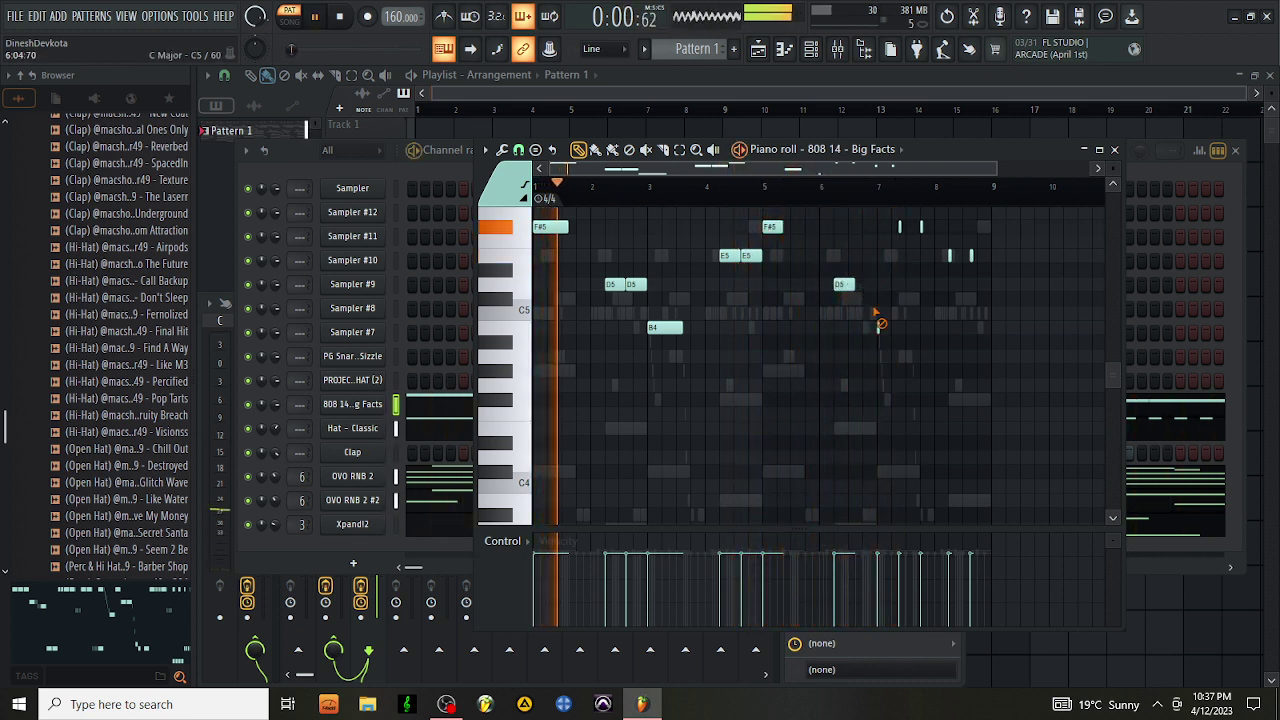
pyautogui.click(880, 327)
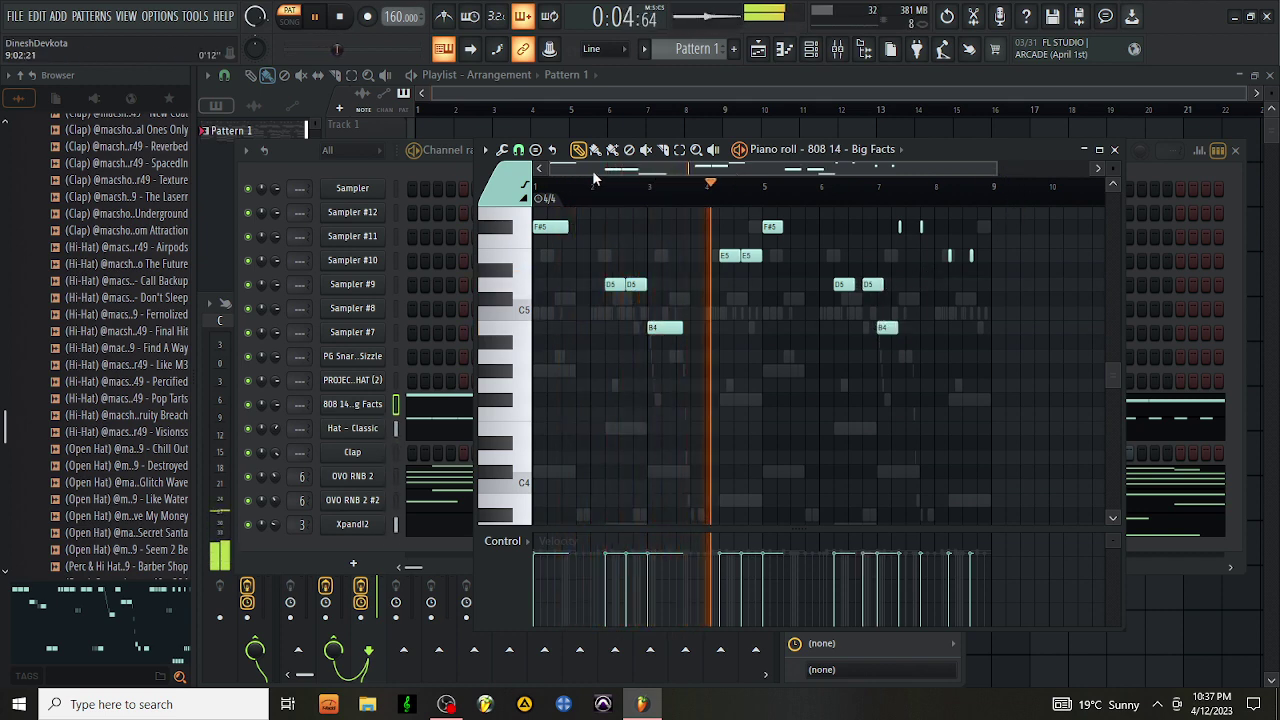
# Tidy bars 6 to 8 by trimming the second D5 to four steps, removing both F#5 notes and extending the first E5 to six steps
pyautogui.moveTo(550, 170); pyautogui.dragTo(715, 198)
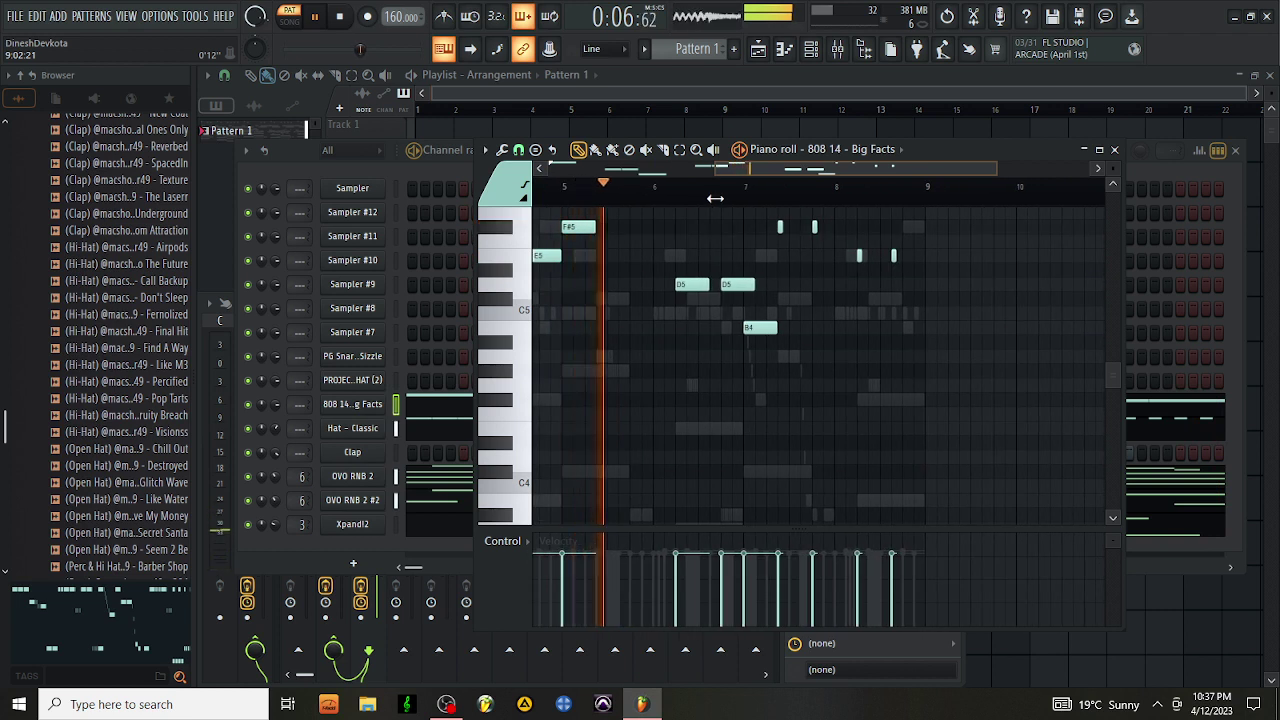
pyautogui.moveTo(753, 285); pyautogui.dragTo(741, 286)
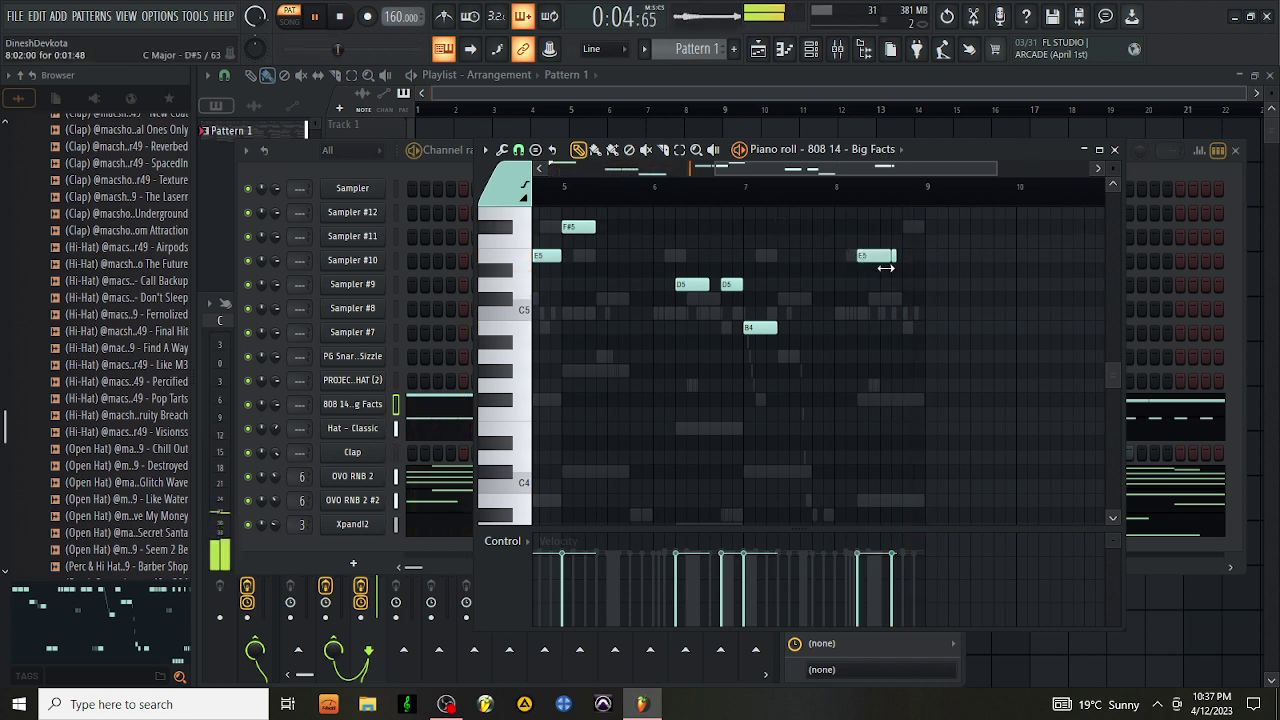
pyautogui.click(1114, 149)
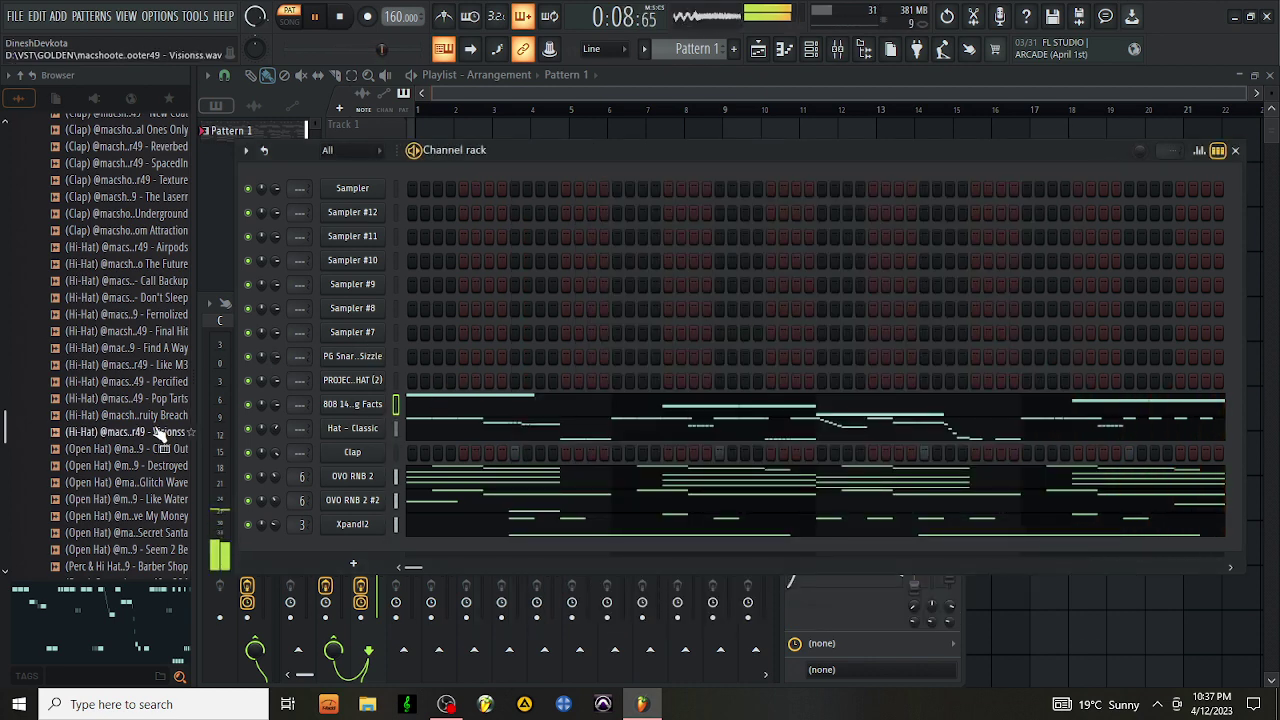
pyautogui.scroll(-15, 157, 432)
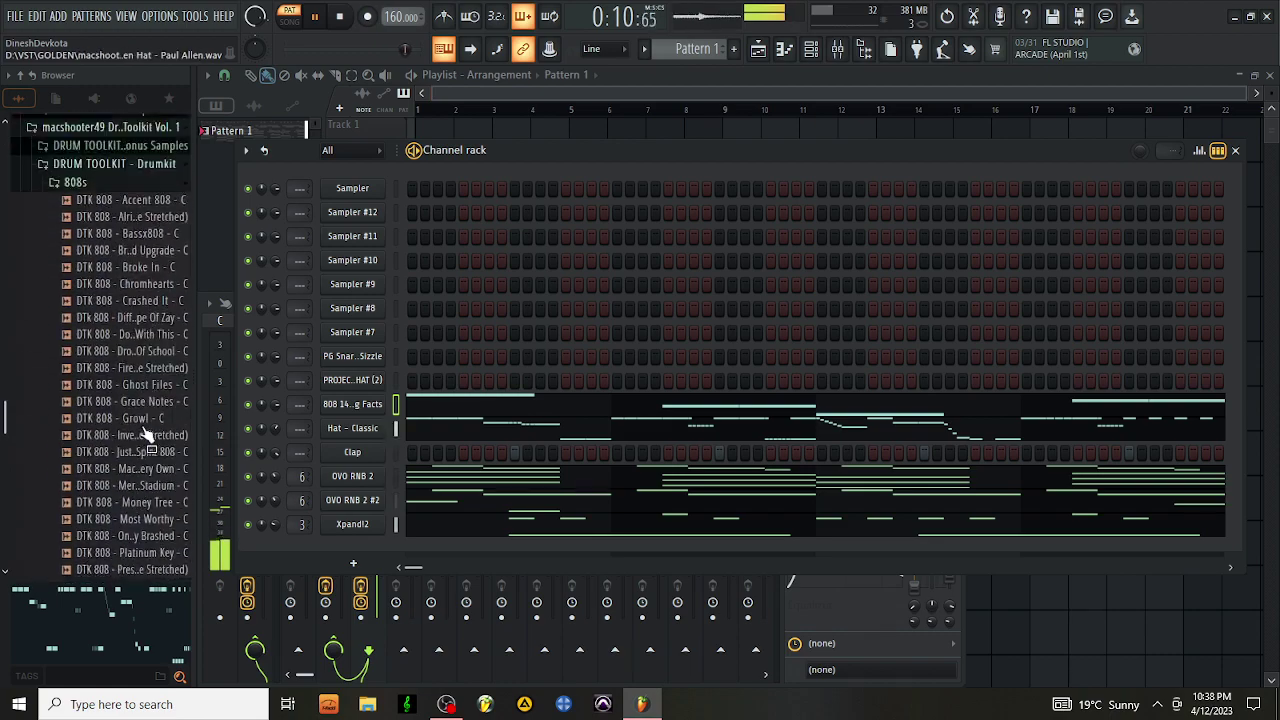
pyautogui.scroll(5, 147, 433)
pyautogui.scroll(1, 145, 425)
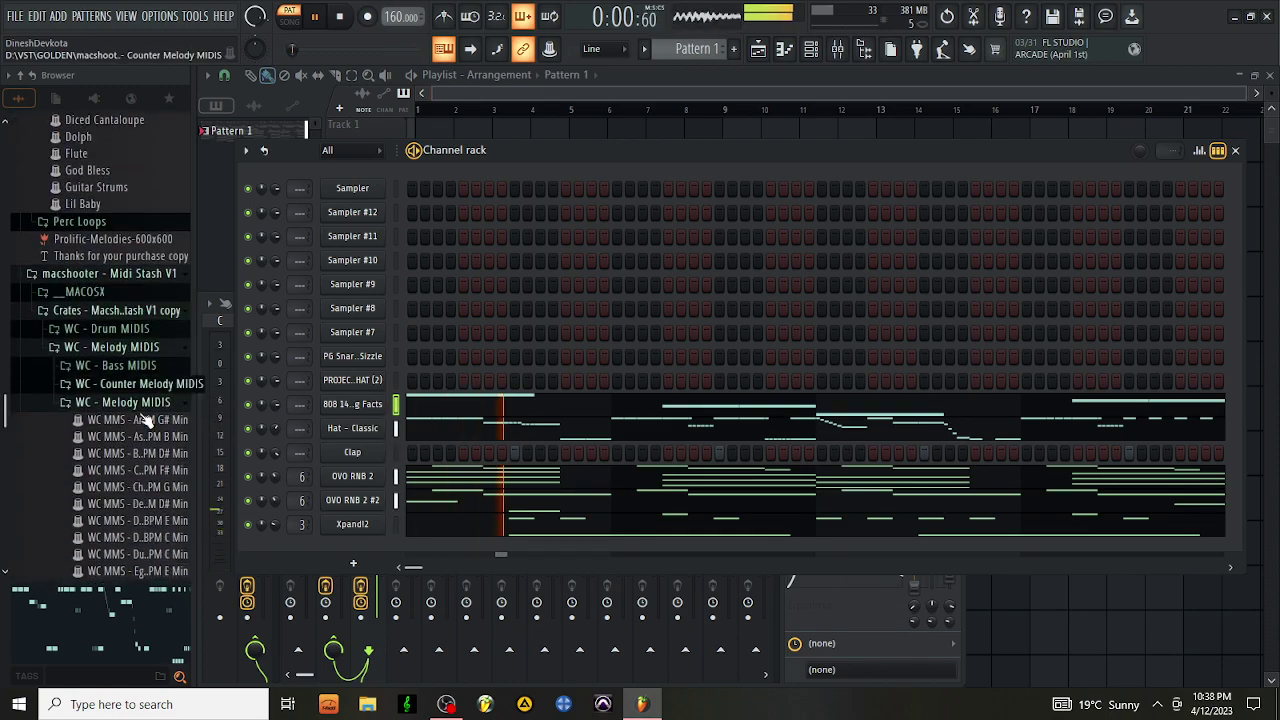
pyautogui.scroll(10, 145, 424)
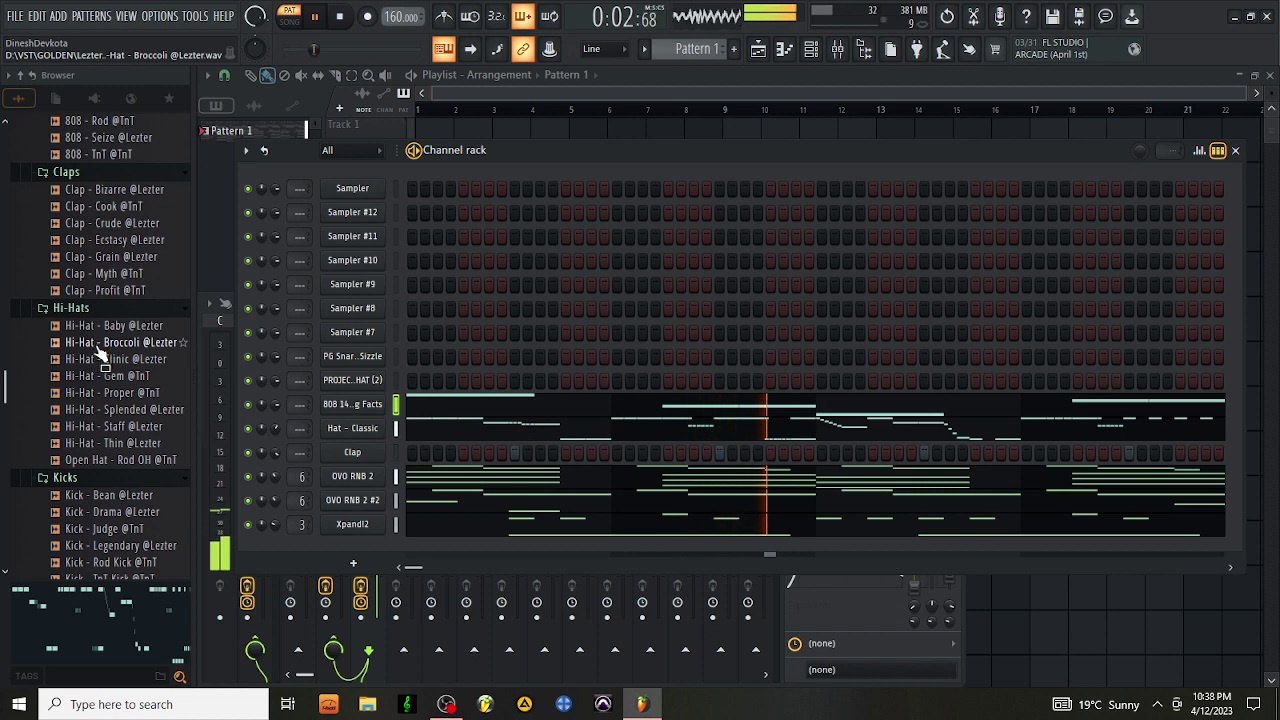
pyautogui.scroll(6, 100, 355)
pyautogui.click(100, 390)
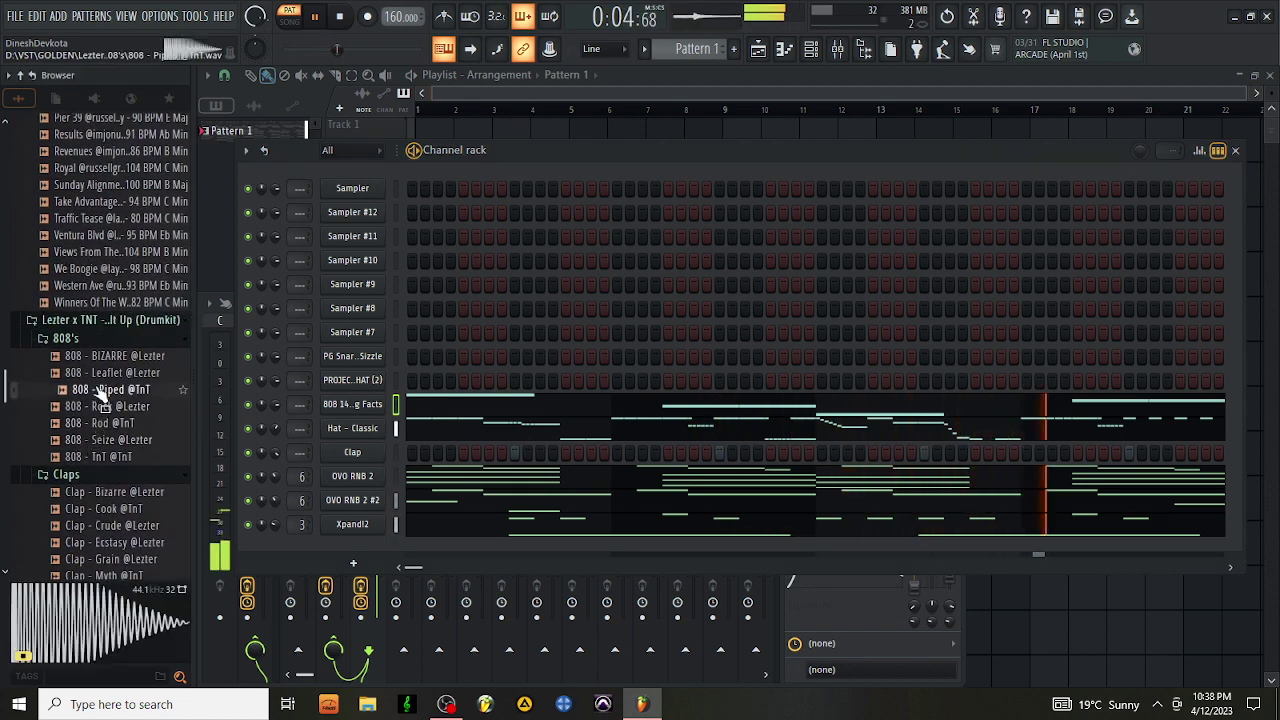
pyautogui.moveTo(362, 410); pyautogui.dragTo(366, 414)
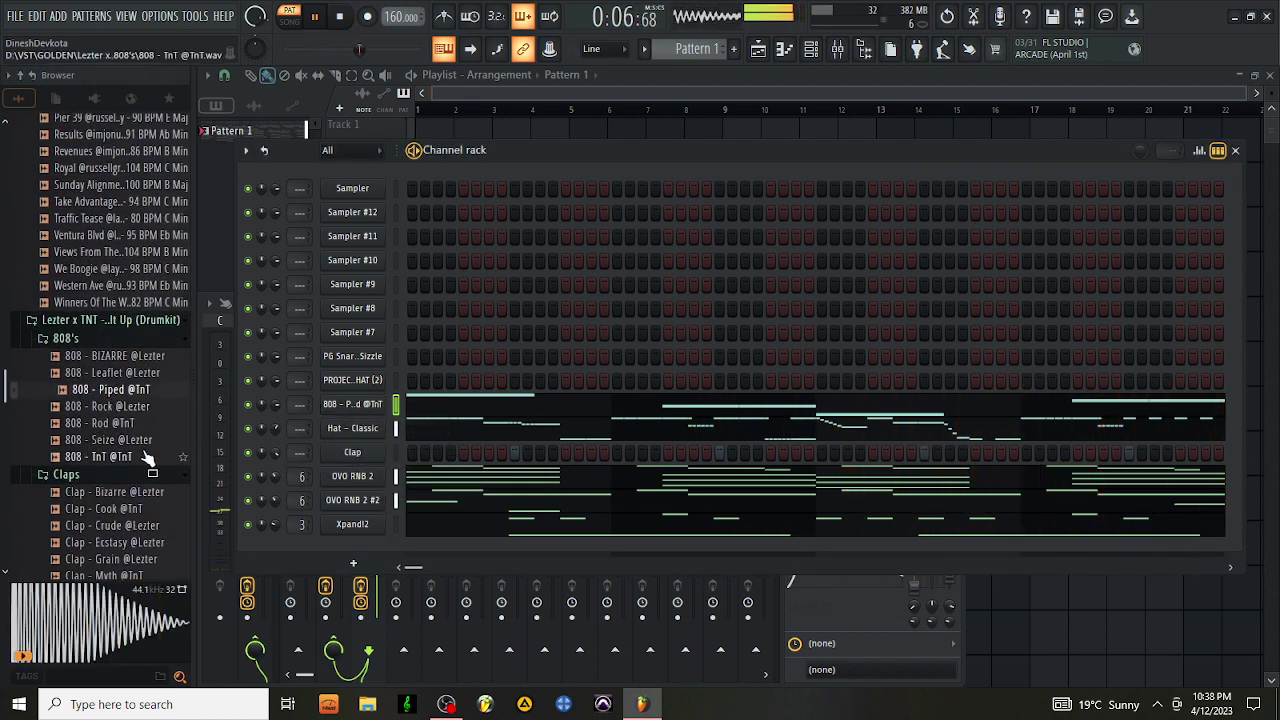
pyautogui.scroll(-6, 140, 450)
pyautogui.scroll(-2, 120, 435)
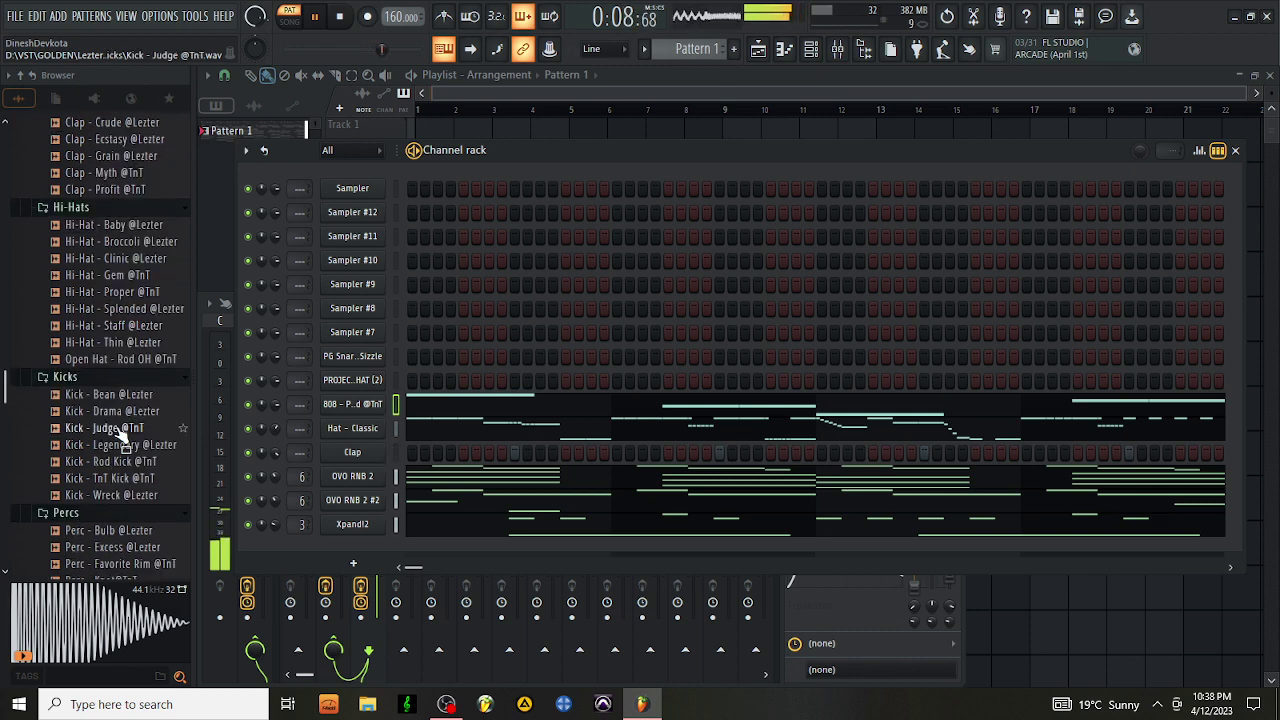
pyautogui.moveTo(138, 360); pyautogui.dragTo(460, 367)
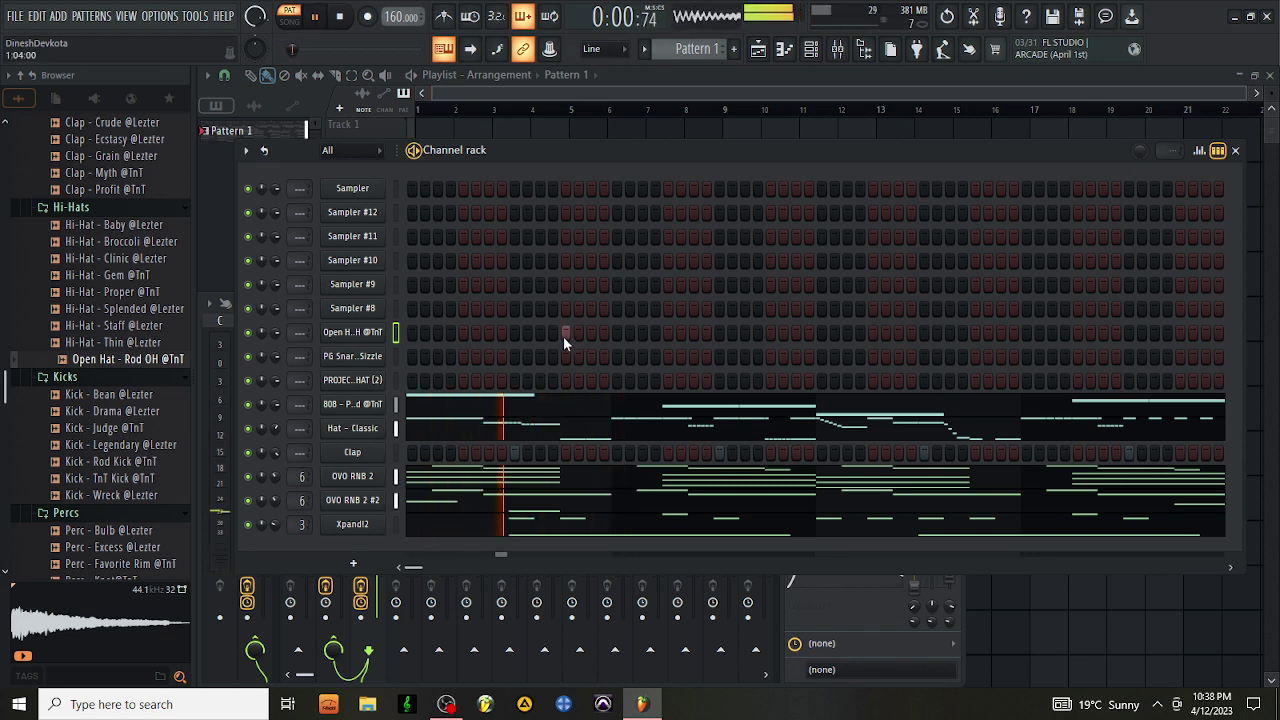
pyautogui.press('space')
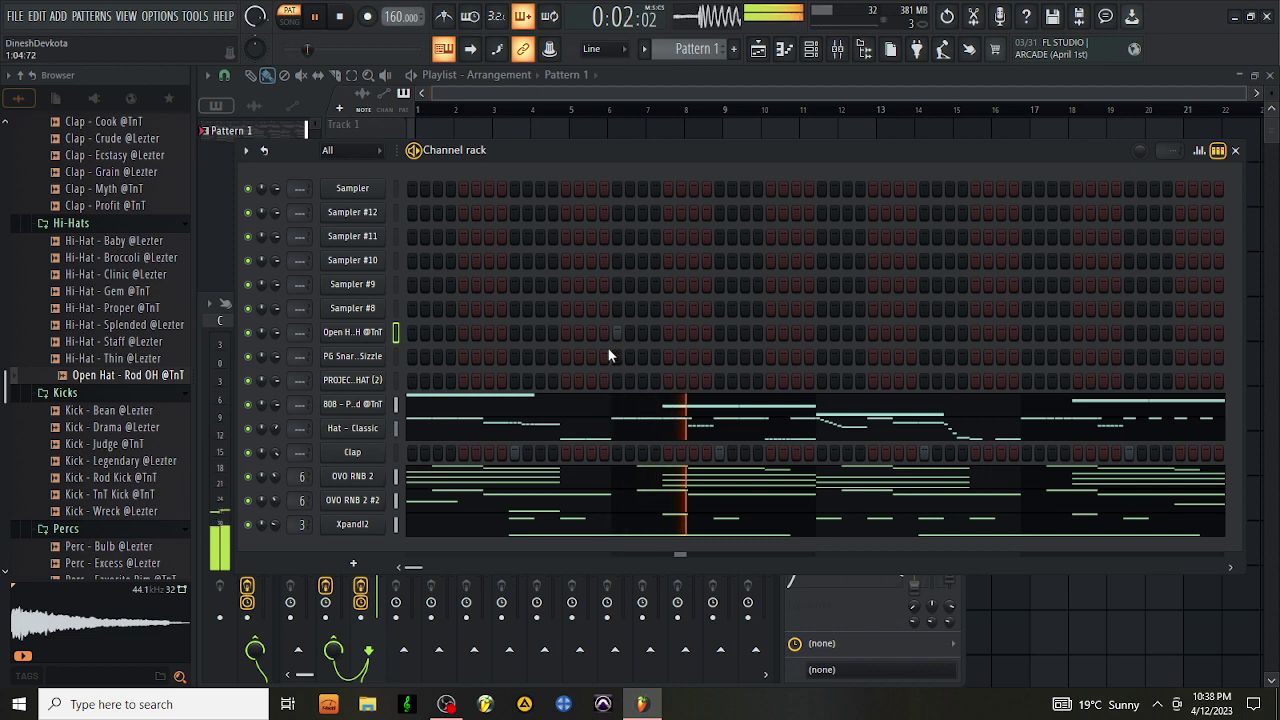
pyautogui.press('space')
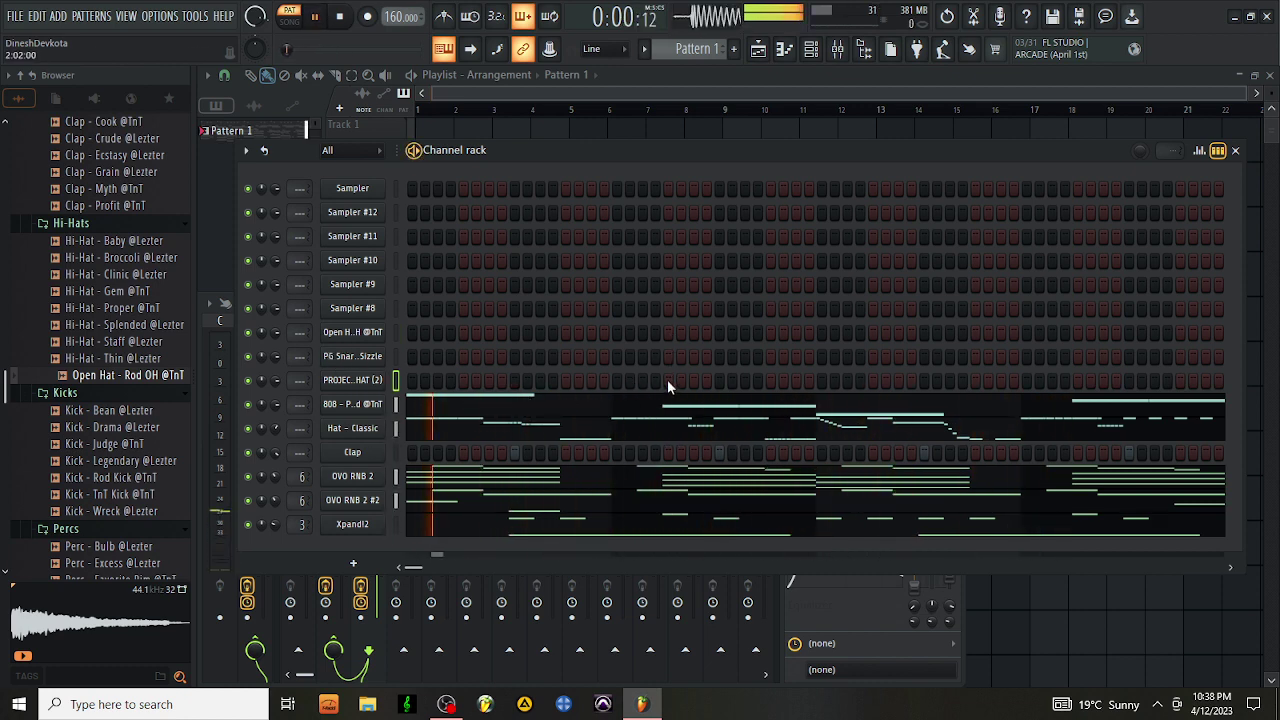
pyautogui.click(668, 334)
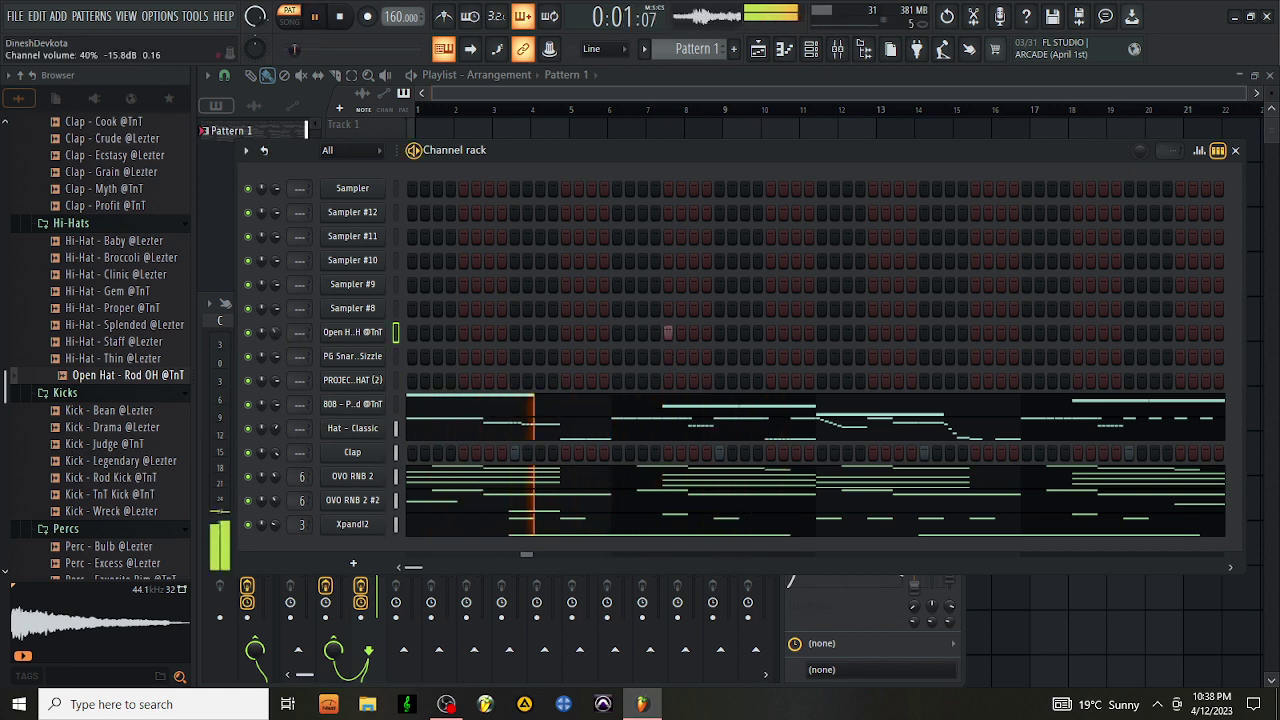
# In the 808's piano roll, shorten the first D5 note in bar 2 to two steps and place it directly before the second D5
pyautogui.click(527, 411)
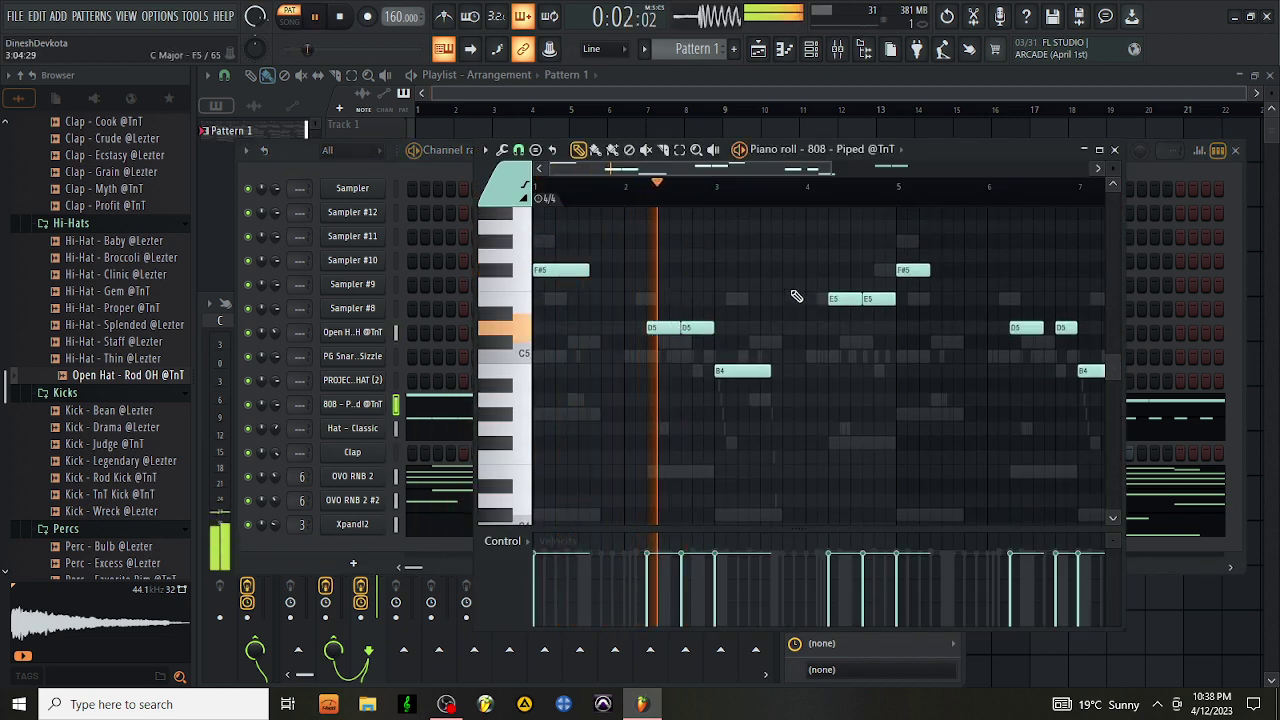
pyautogui.moveTo(830, 171); pyautogui.dragTo(560, 216)
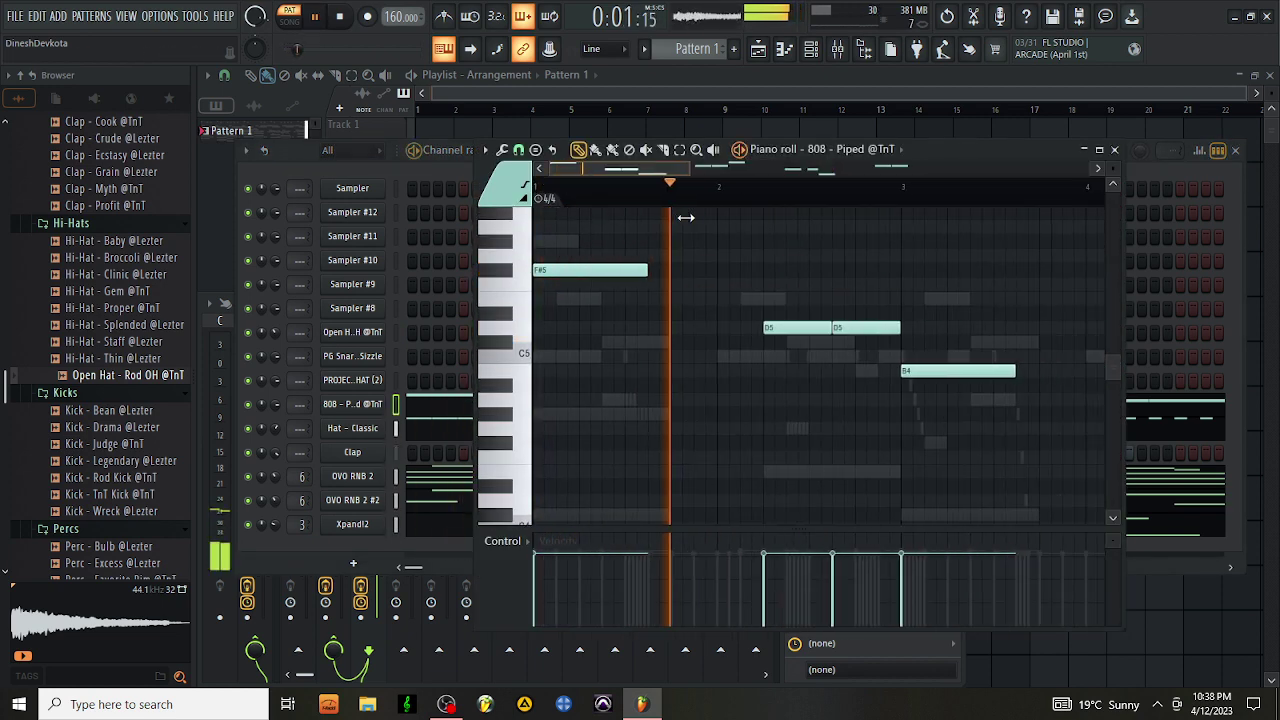
pyautogui.press('space')
pyautogui.moveTo(791, 333); pyautogui.dragTo(805, 333)
pyautogui.press('space')
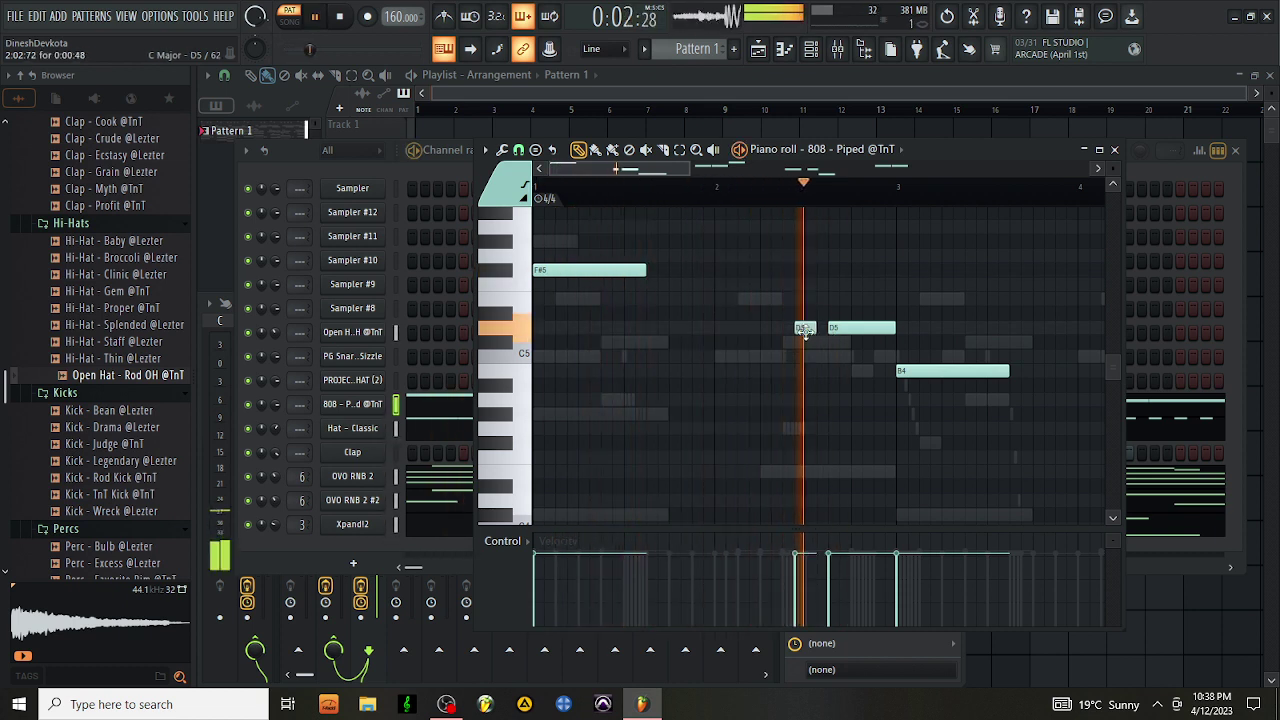
pyautogui.moveTo(805, 333); pyautogui.dragTo(820, 336)
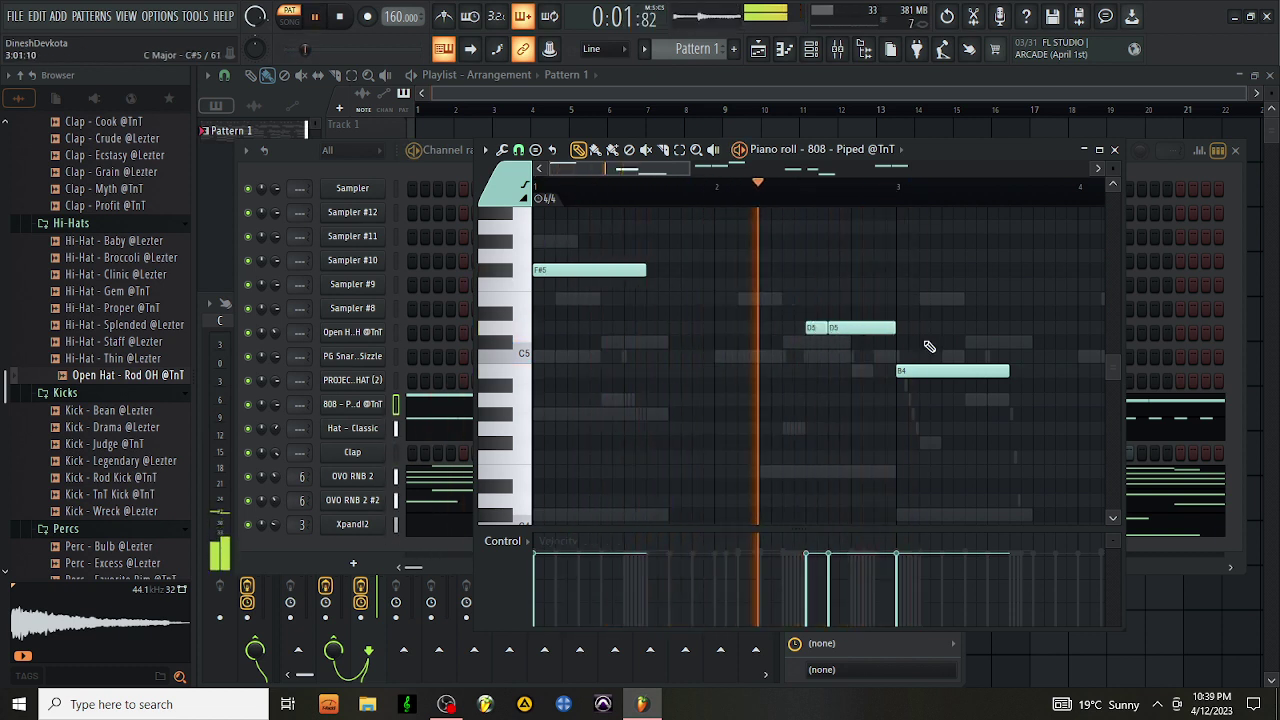
pyautogui.press('space')
pyautogui.press('space')
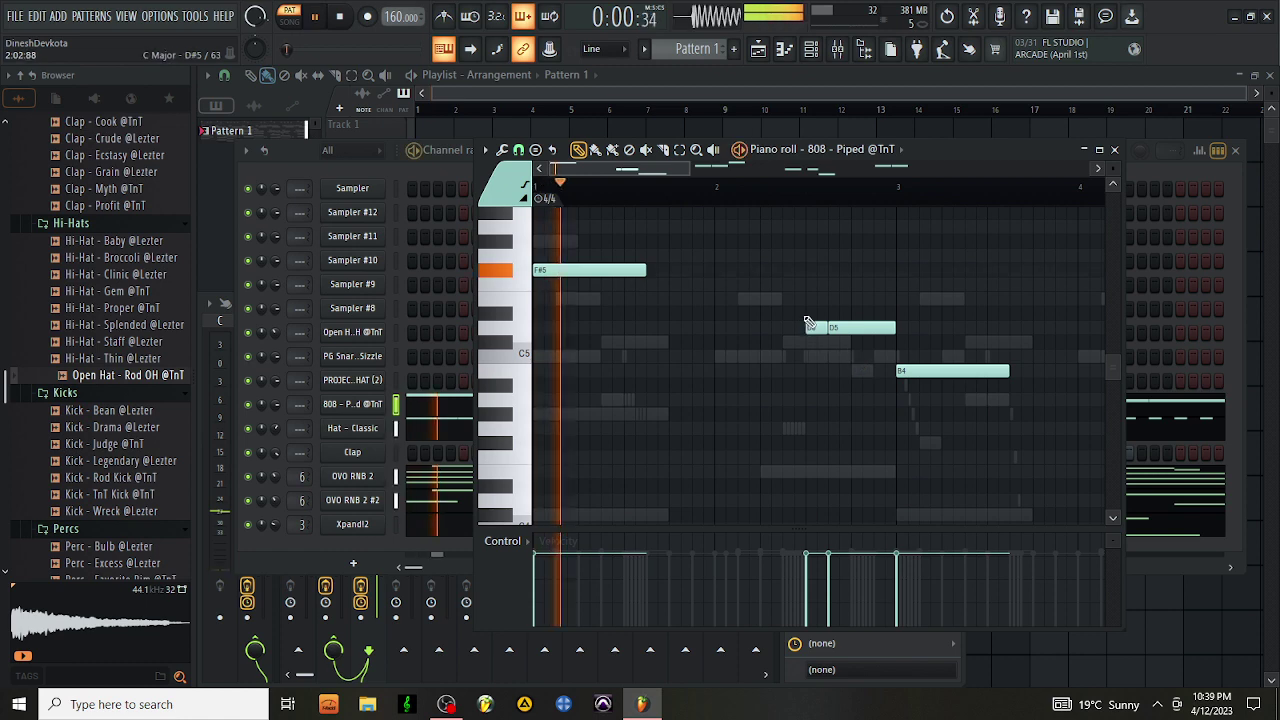
pyautogui.scroll(4, 820, 300)
pyautogui.scroll(-8, 820, 314)
pyautogui.scroll(4, 822, 318)
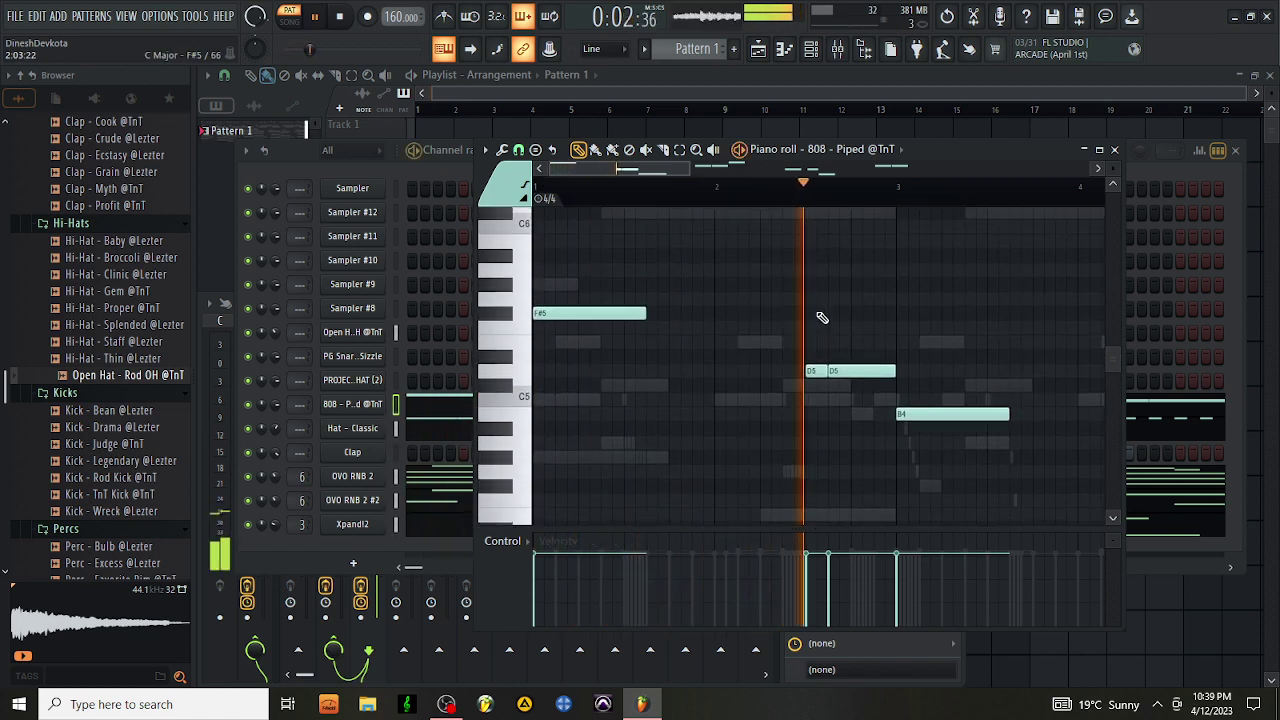
pyautogui.moveTo(848, 374); pyautogui.dragTo(894, 376)
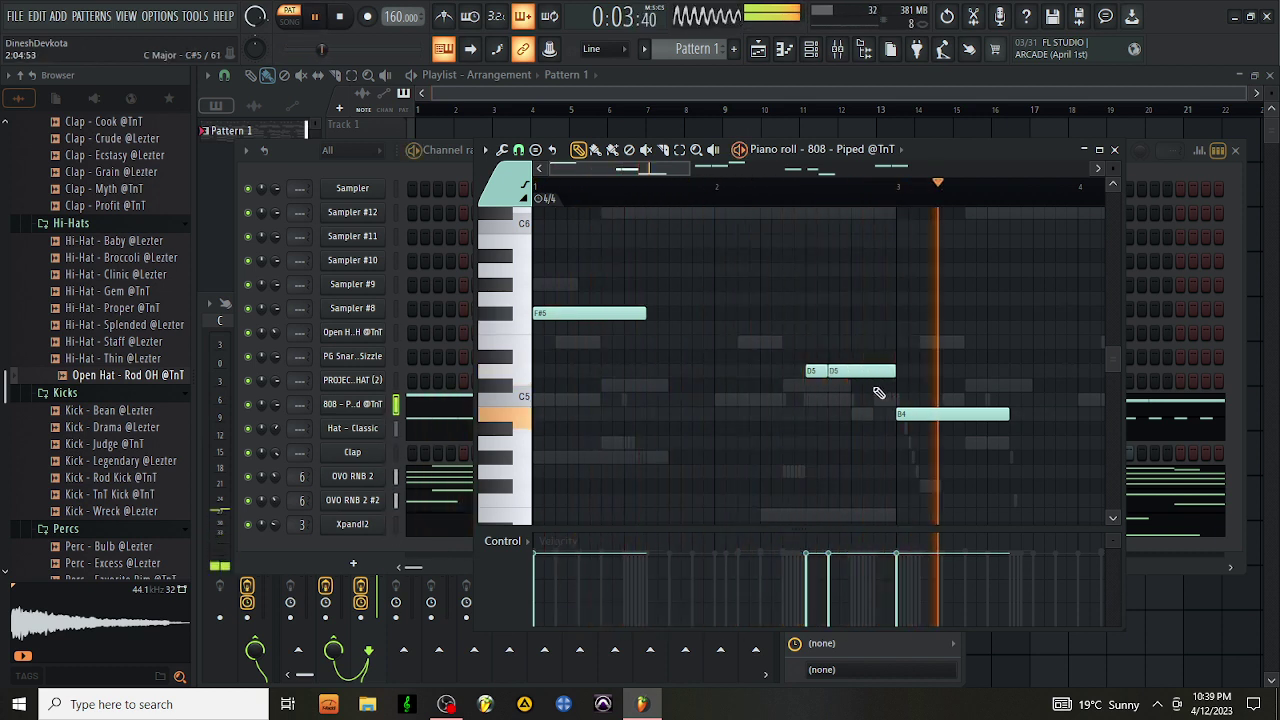
pyautogui.scroll(-3, 818, 404)
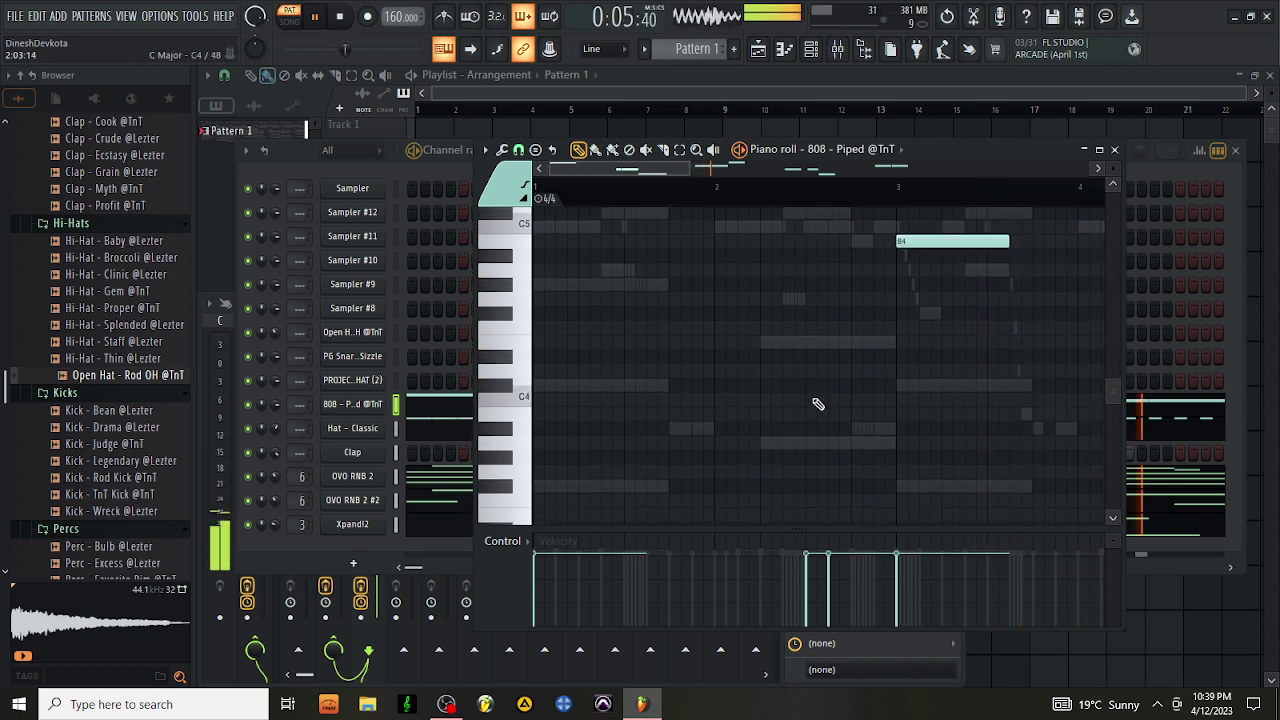
pyautogui.scroll(3, 818, 404)
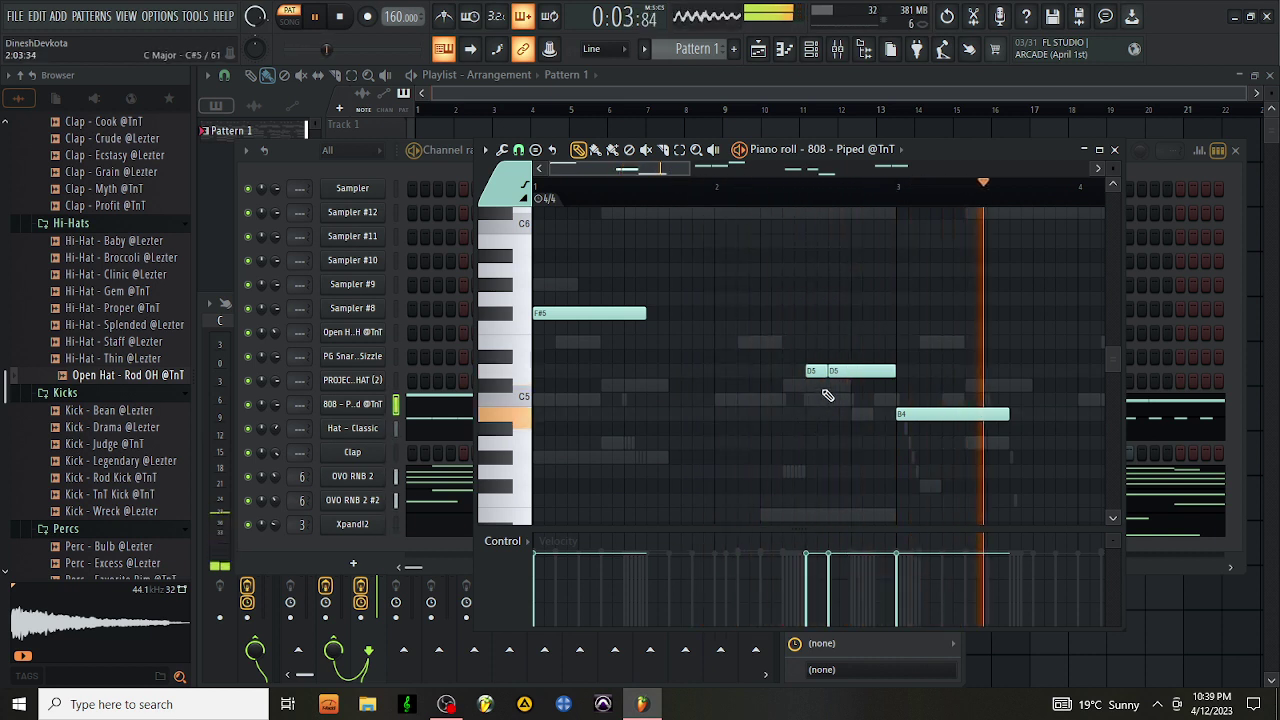
# Split the short D5 note in bar 2 into two one-step notes using the arpeggiator with a higher time multiplier, and replay the pattern
pyautogui.click(680, 151)
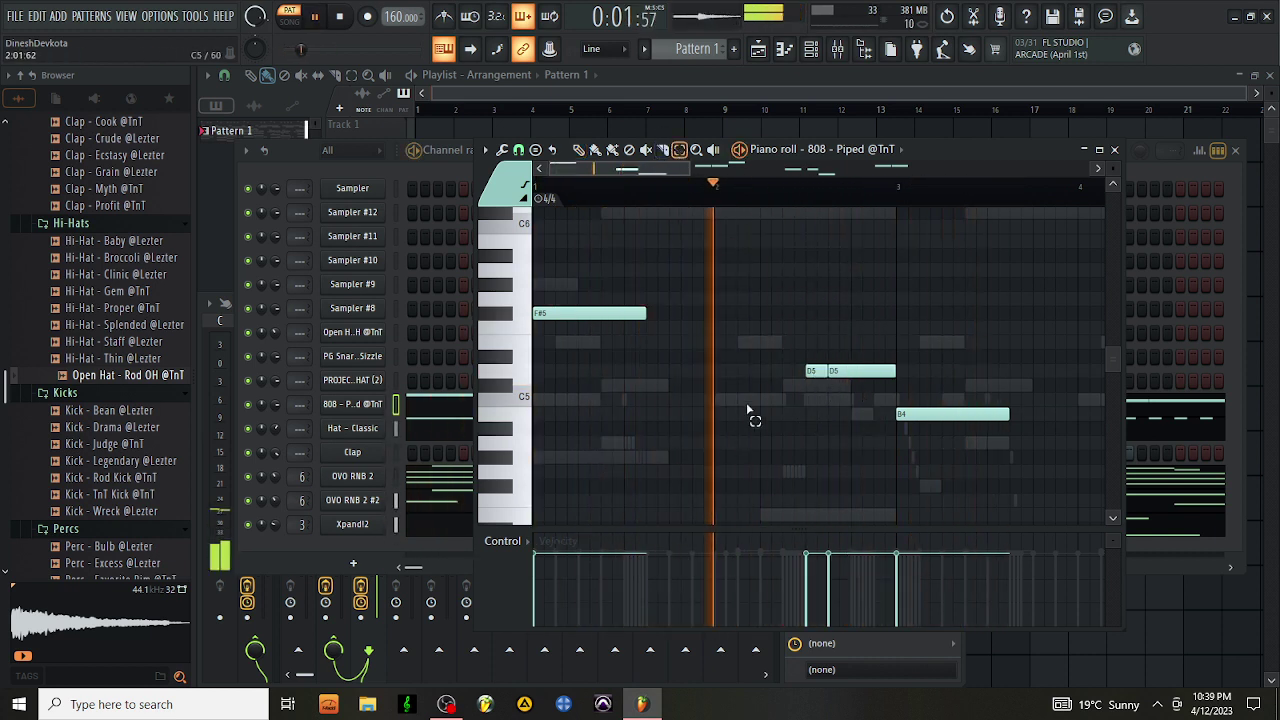
pyautogui.moveTo(822, 388); pyautogui.dragTo(805, 364)
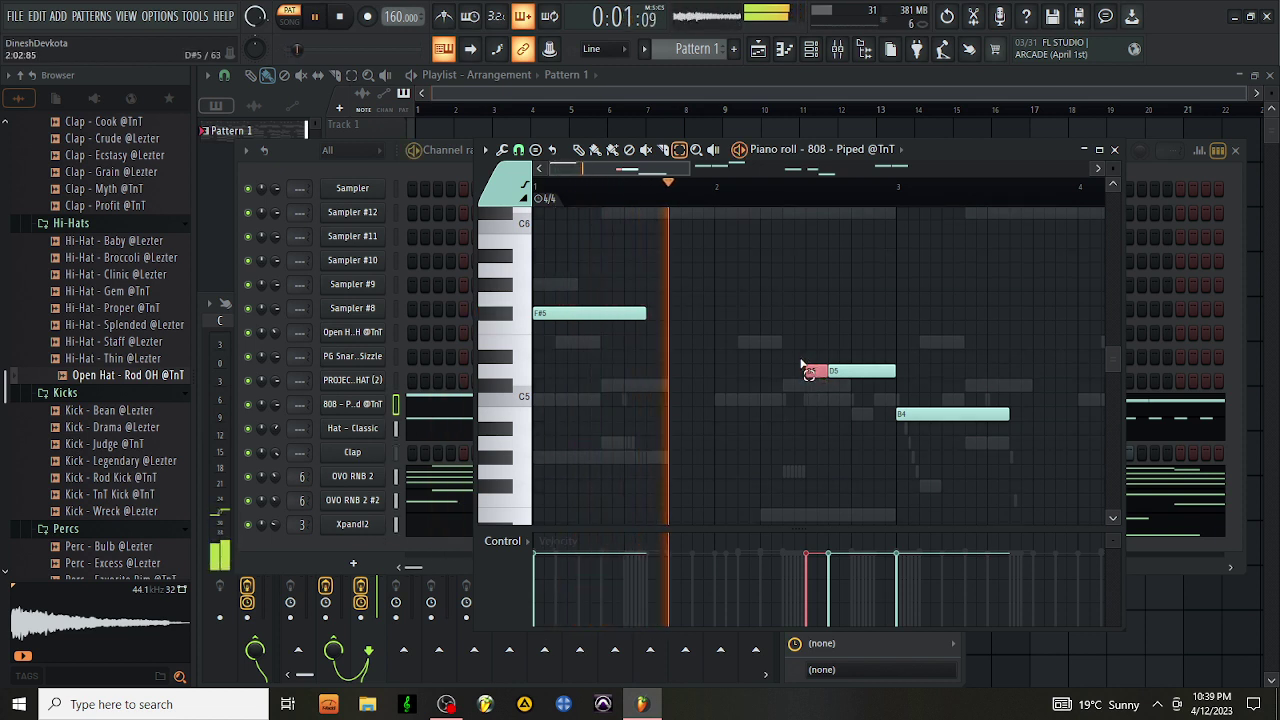
pyautogui.hotkey('ctrl', 'k')
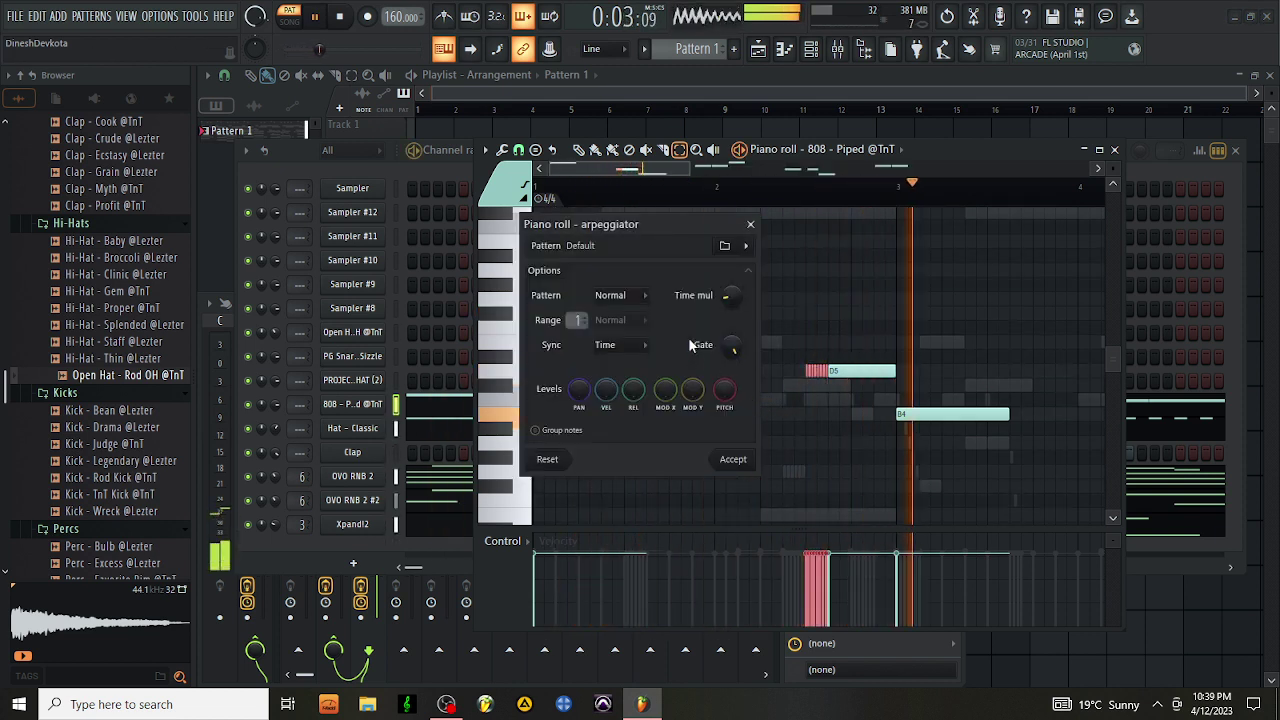
pyautogui.moveTo(728, 306); pyautogui.dragTo(728, 280)
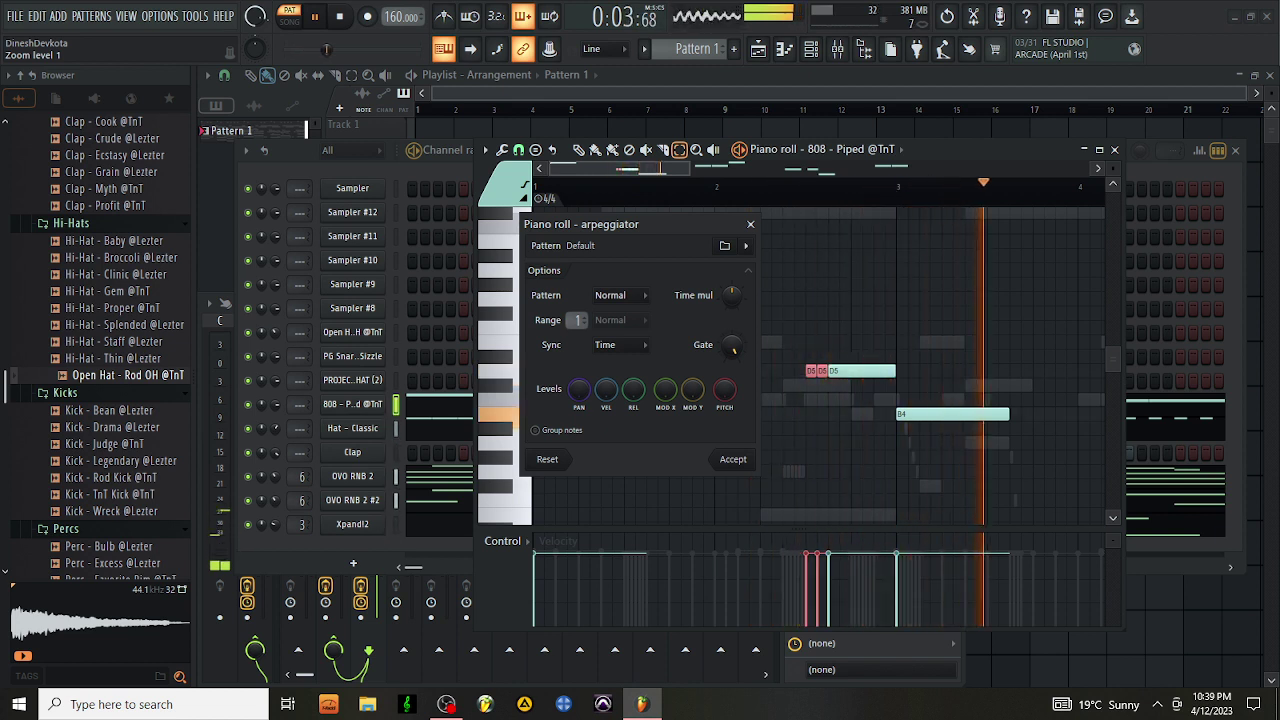
pyautogui.click(733, 459)
pyautogui.press('space')
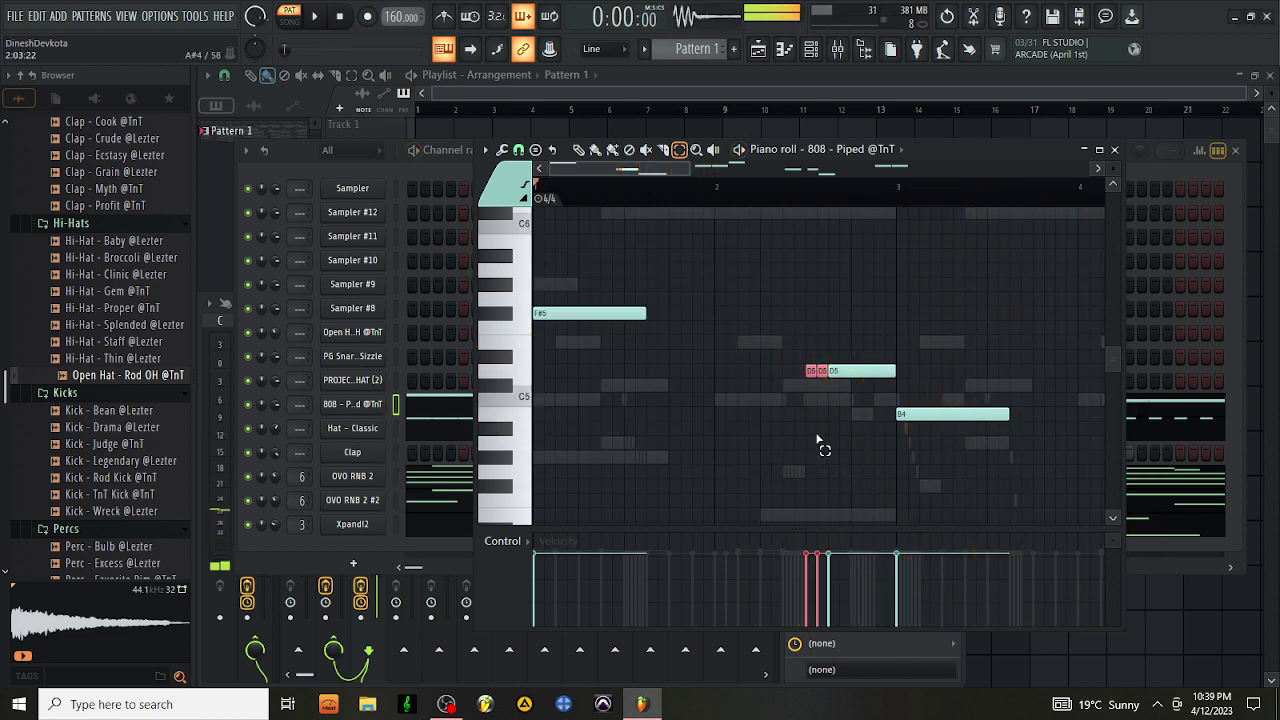
pyautogui.press('space')
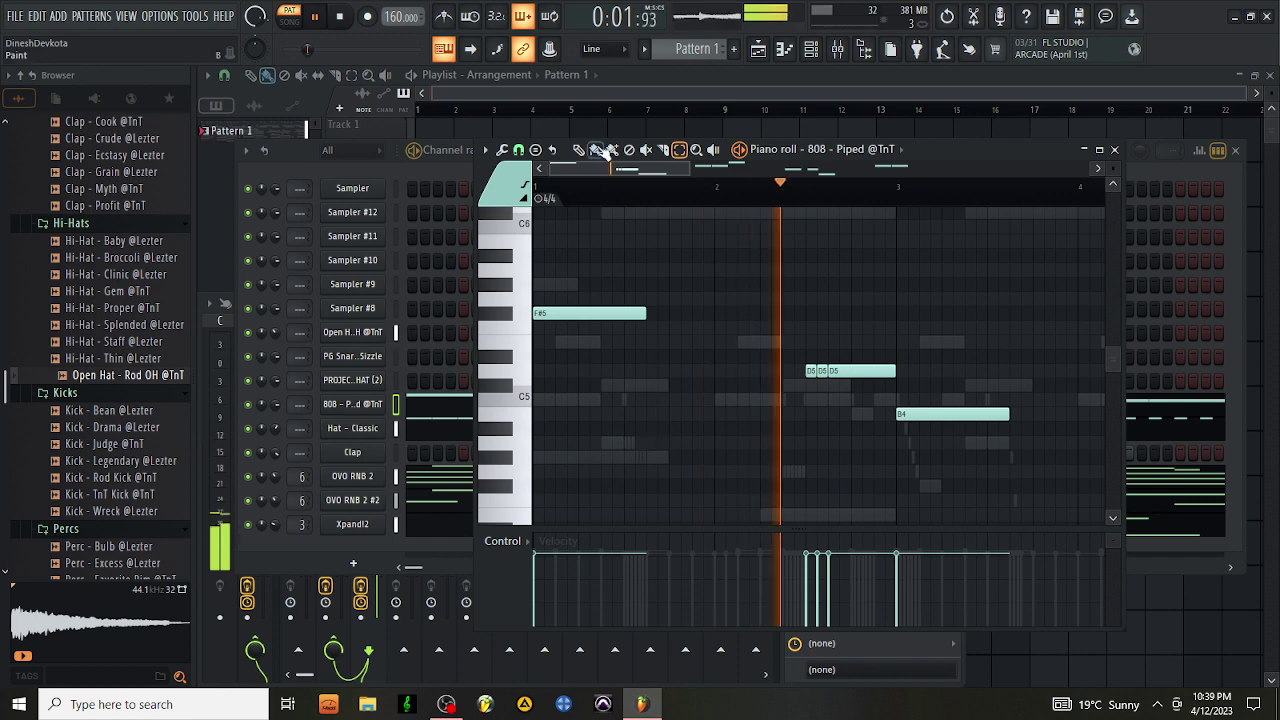
# Lower the 808's opening F#5 note in bar 1 by an octave to F#4 and replay the pattern
pyautogui.click(581, 150)
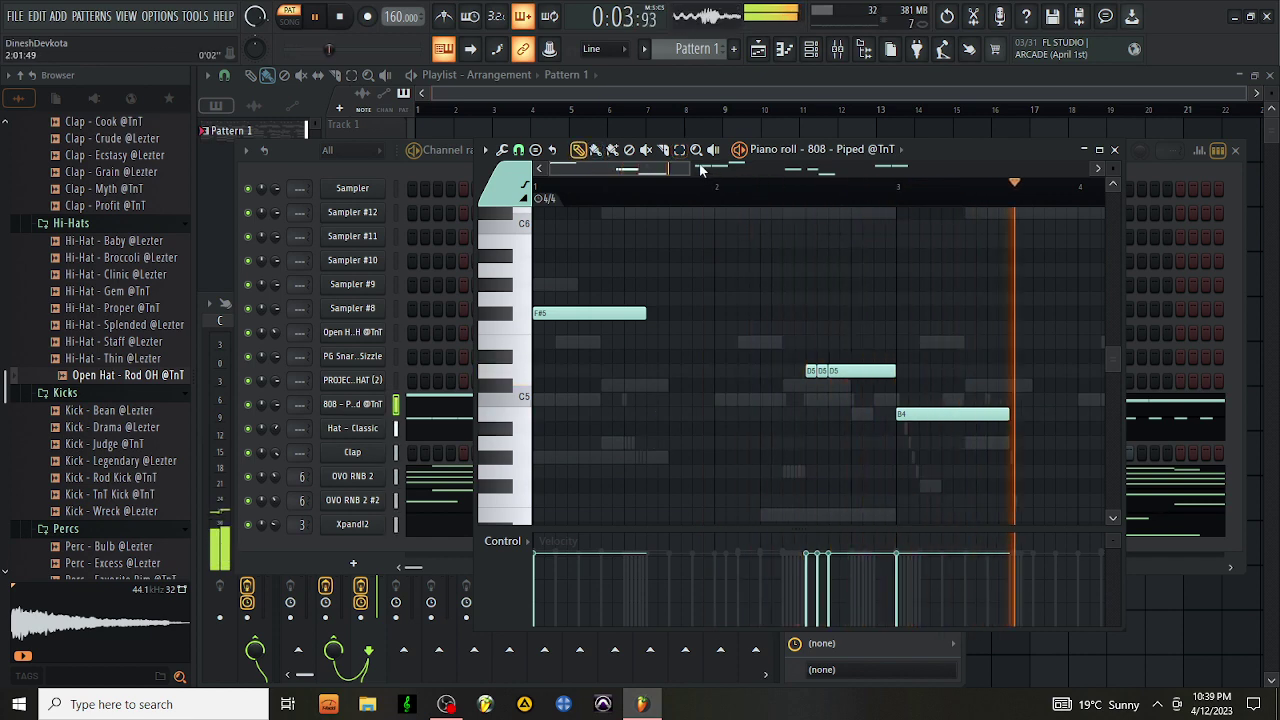
pyautogui.moveTo(689, 169); pyautogui.dragTo(835, 172)
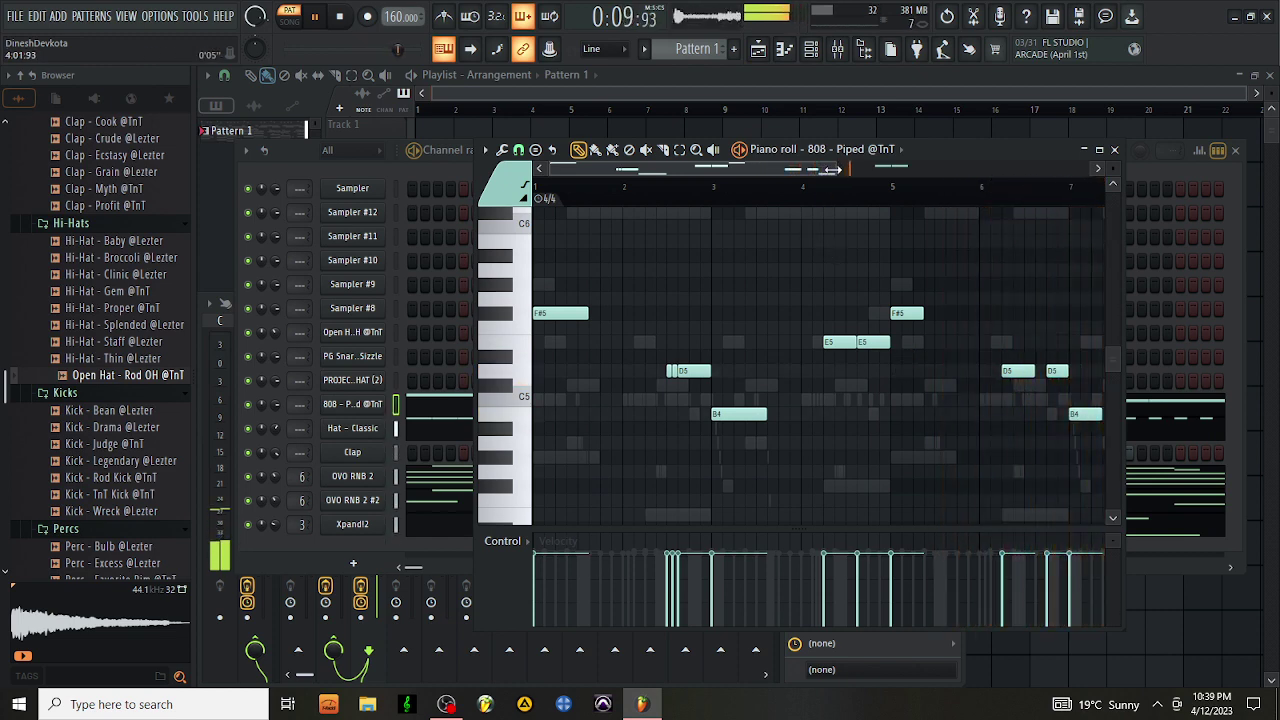
pyautogui.moveTo(830, 170); pyautogui.dragTo(910, 170)
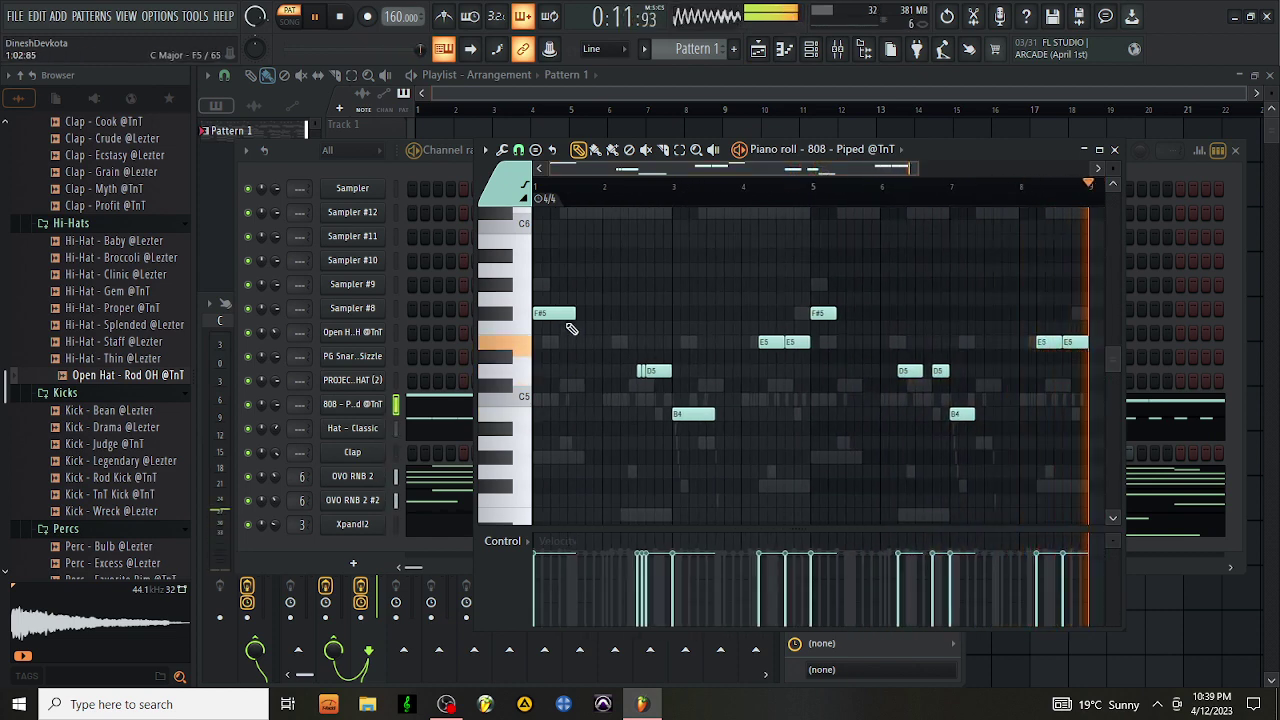
pyautogui.moveTo(566, 315); pyautogui.dragTo(553, 478)
pyautogui.press('space')
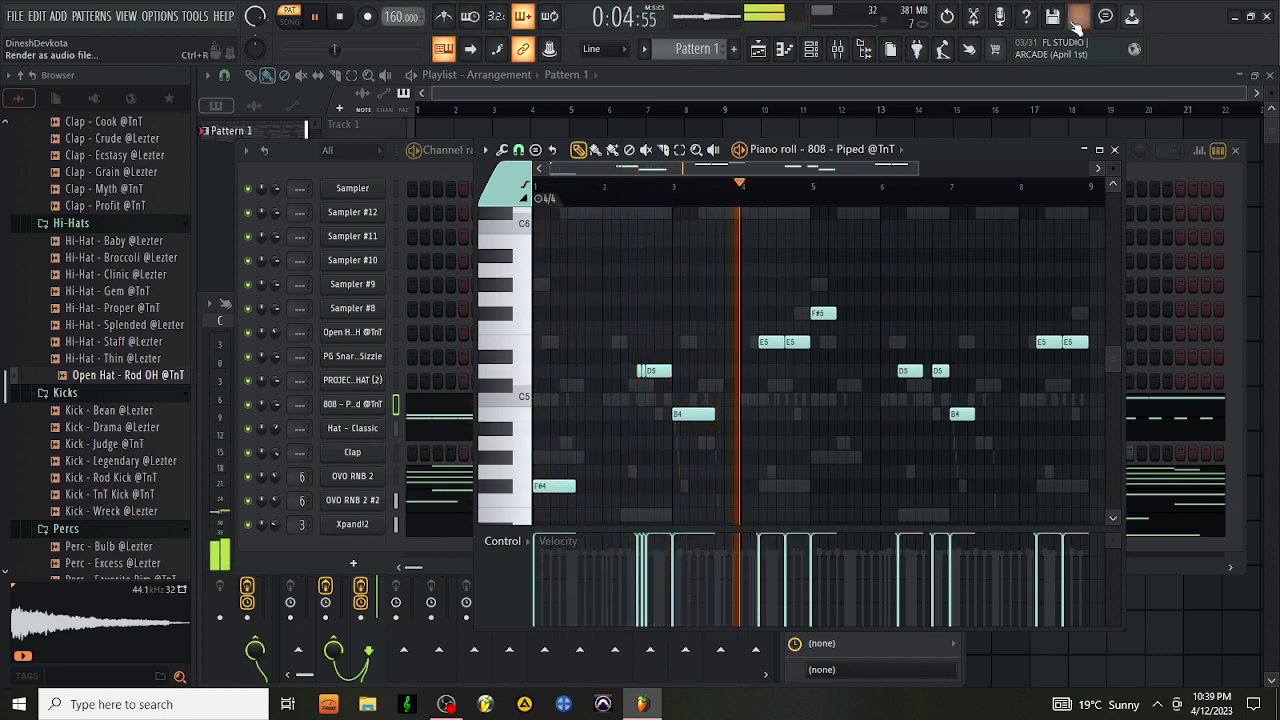
# Close the 808's piano roll and add a single PG Snare Sizzle hit at step 61
pyautogui.click(1115, 150)
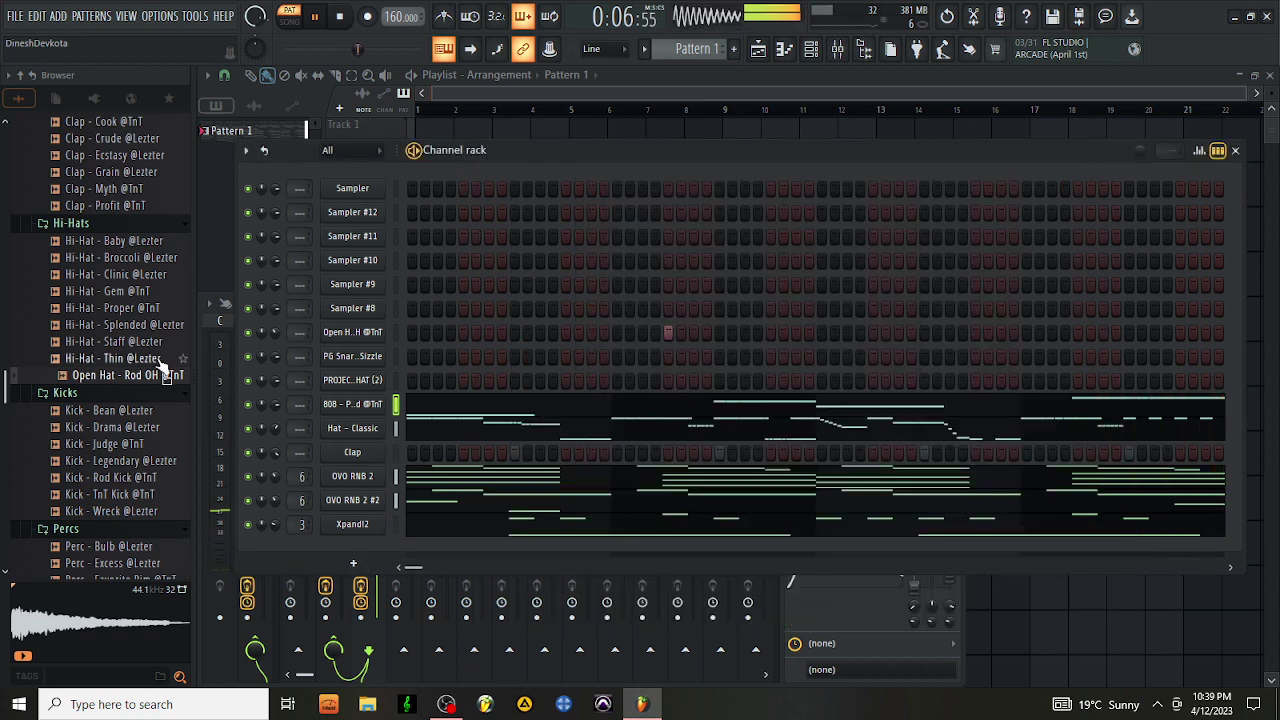
pyautogui.scroll(-3, 140, 494)
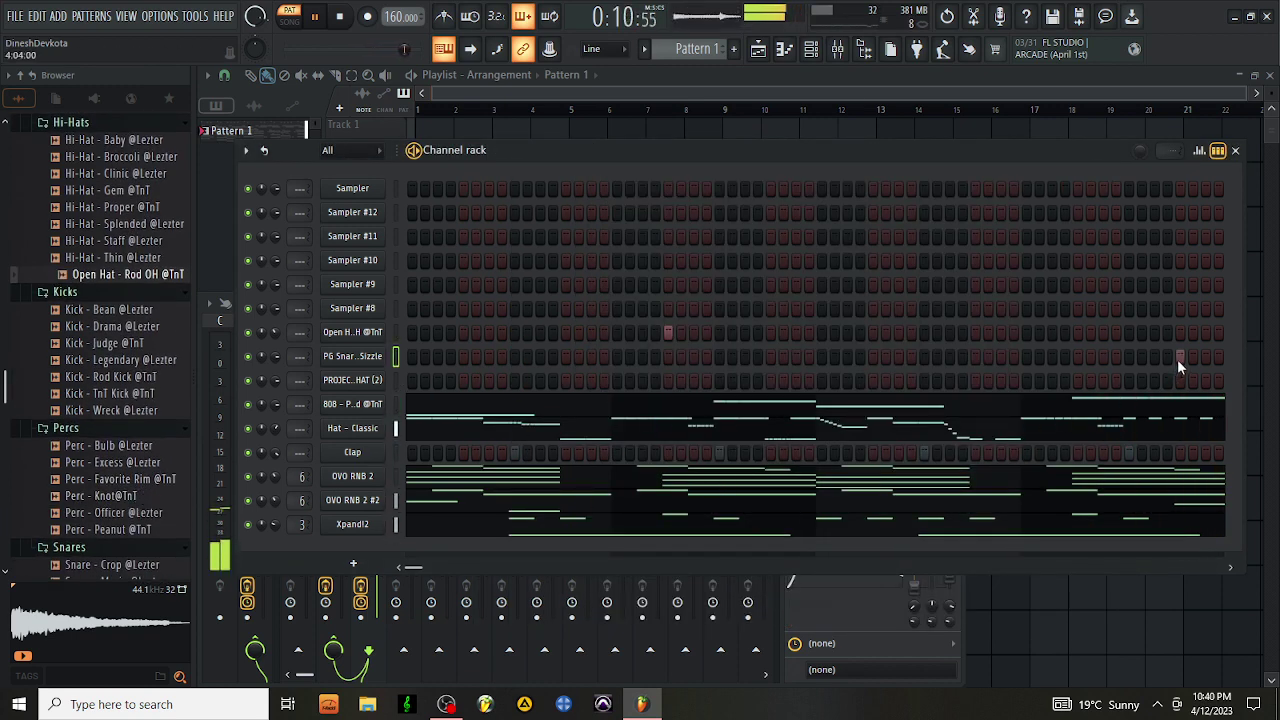
# Browse the sample library's kits to the E-Trou drum MIDI files and preview the HH - 123 pattern
pyautogui.scroll(-15, 126, 287)
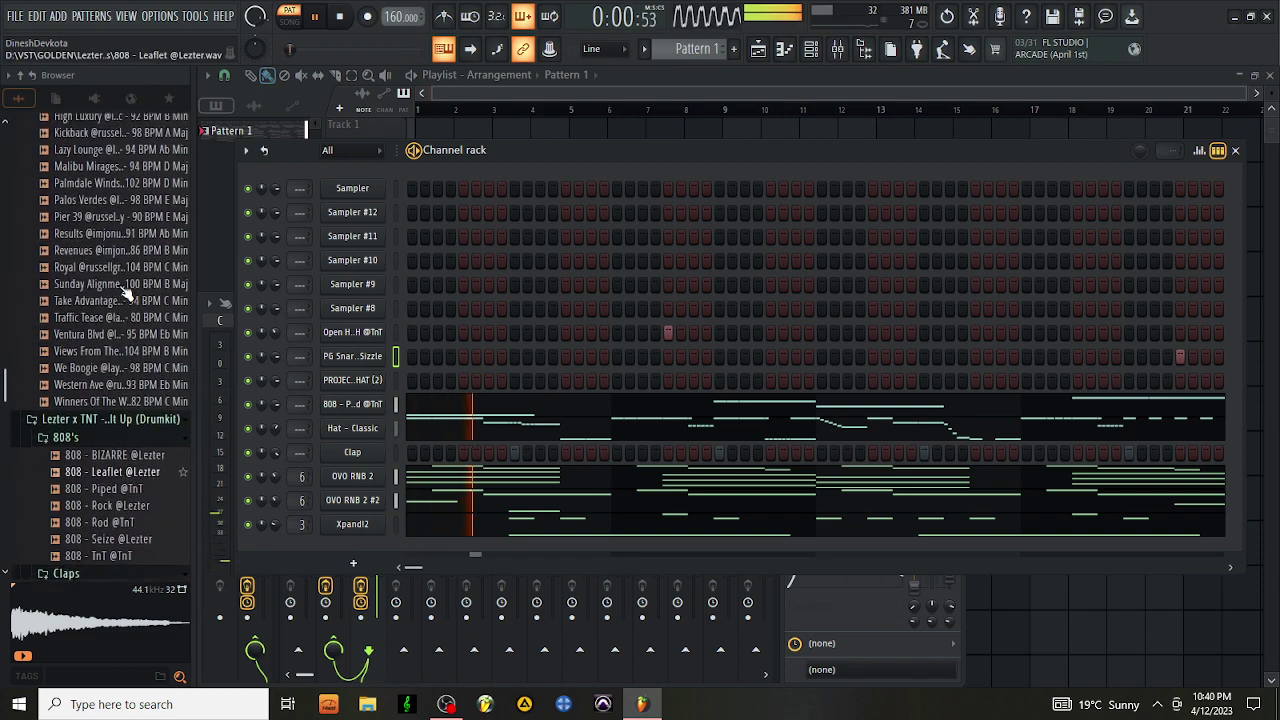
pyautogui.scroll(-20, 124, 298)
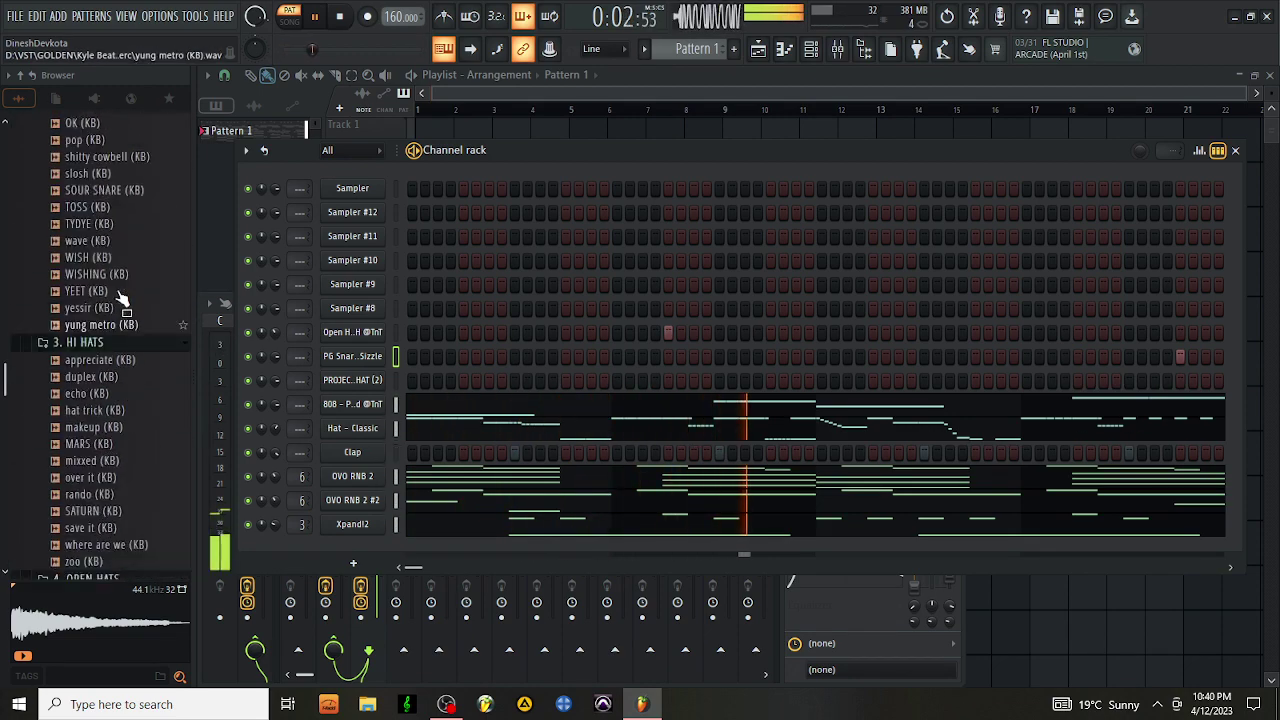
pyautogui.scroll(15, 120, 300)
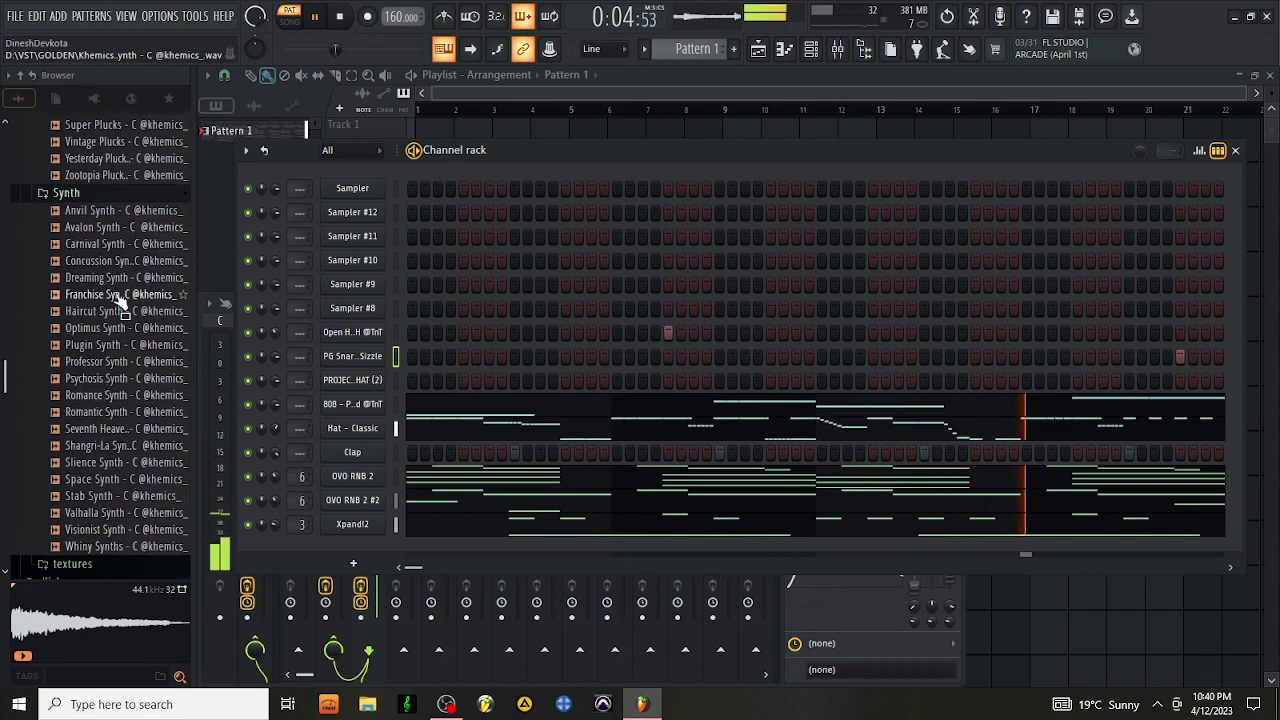
pyautogui.scroll(-20, 117, 300)
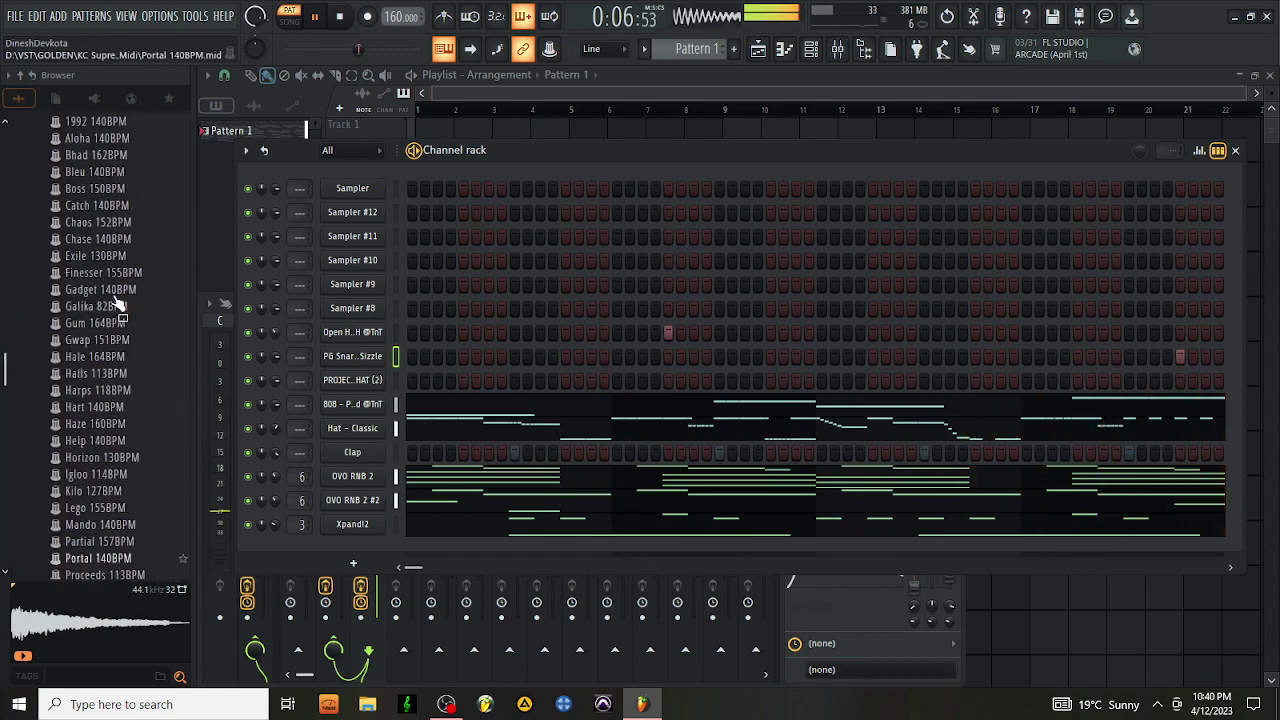
pyautogui.scroll(12, 117, 305)
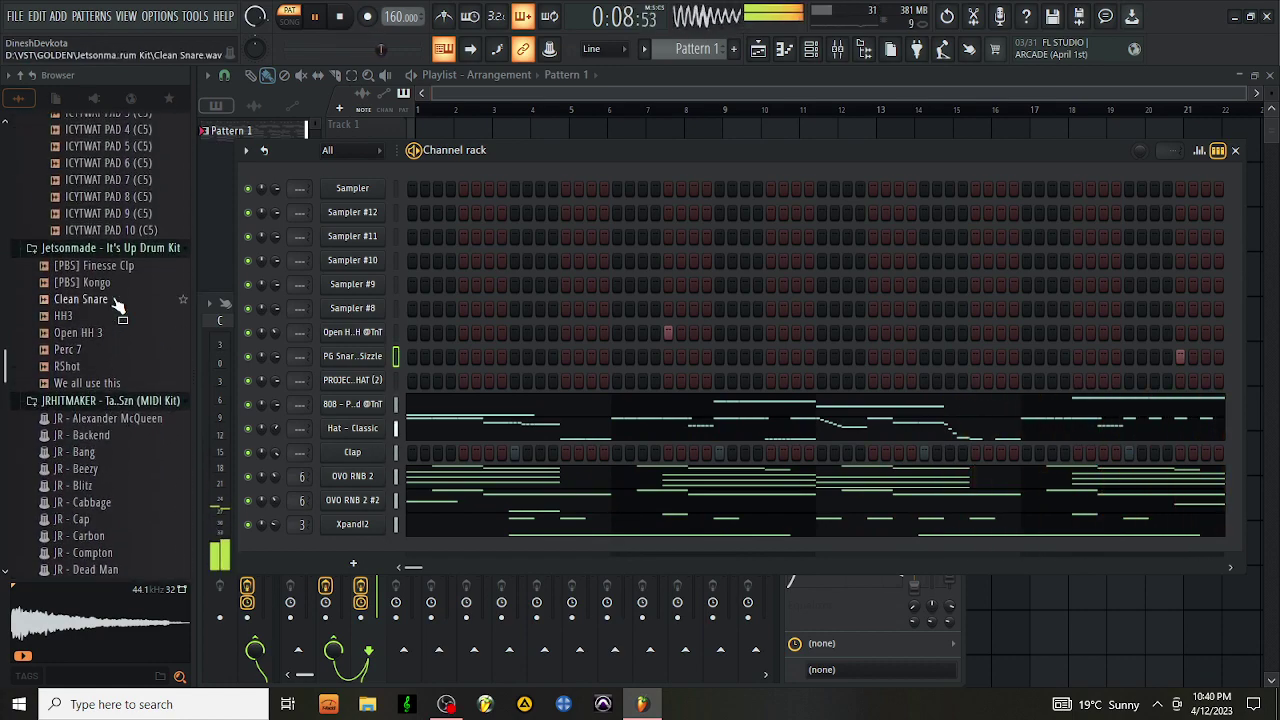
pyautogui.scroll(-20, 116, 325)
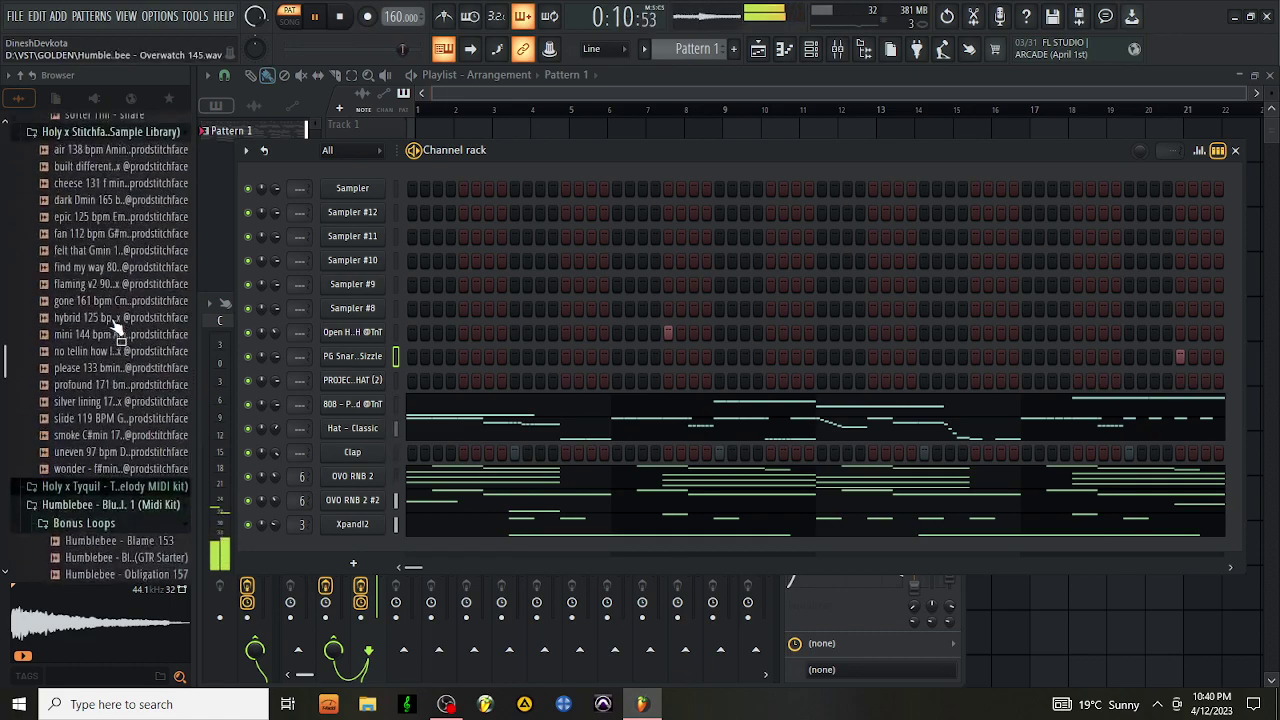
pyautogui.scroll(-20, 117, 327)
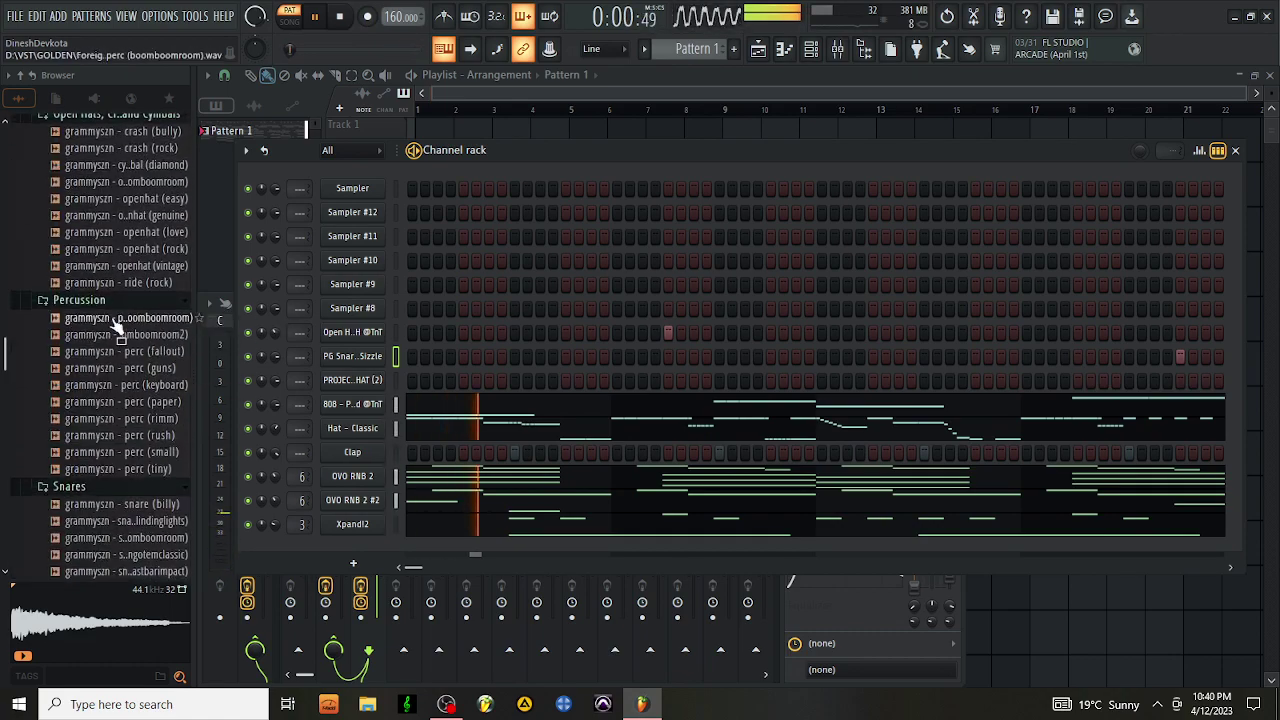
pyautogui.scroll(-20, 117, 327)
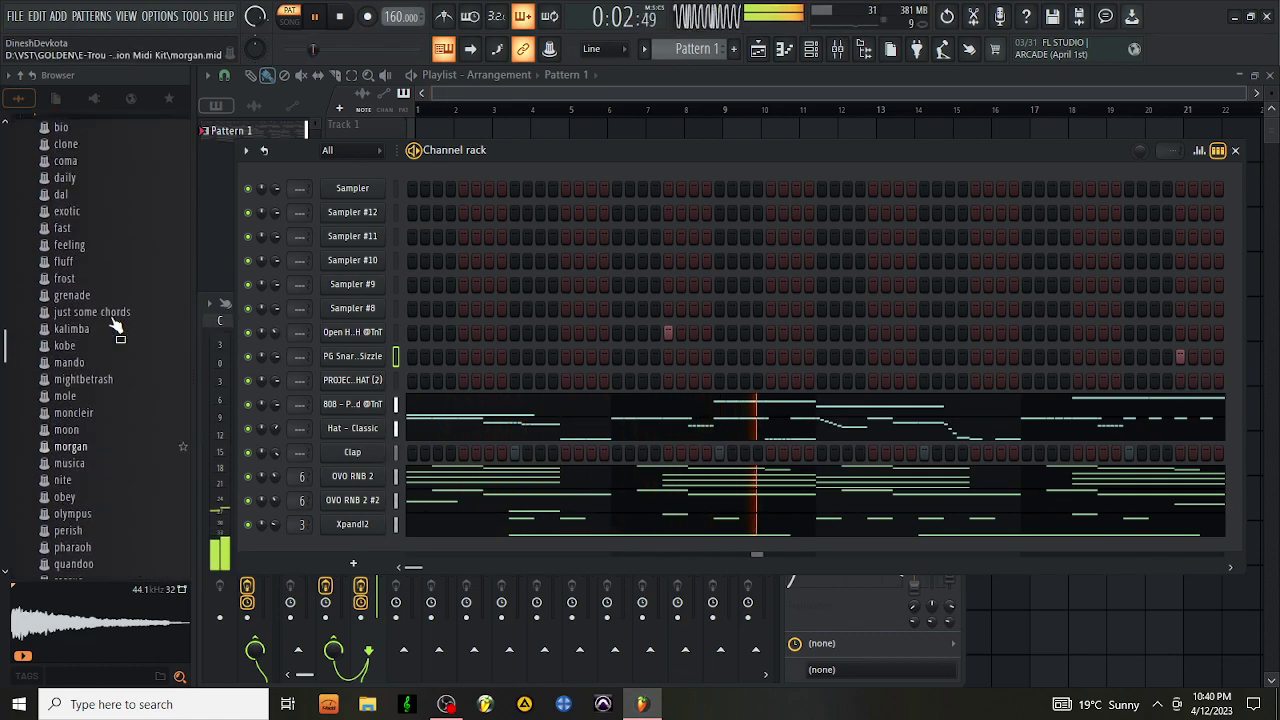
pyautogui.scroll(1, 116, 330)
pyautogui.click(104, 328)
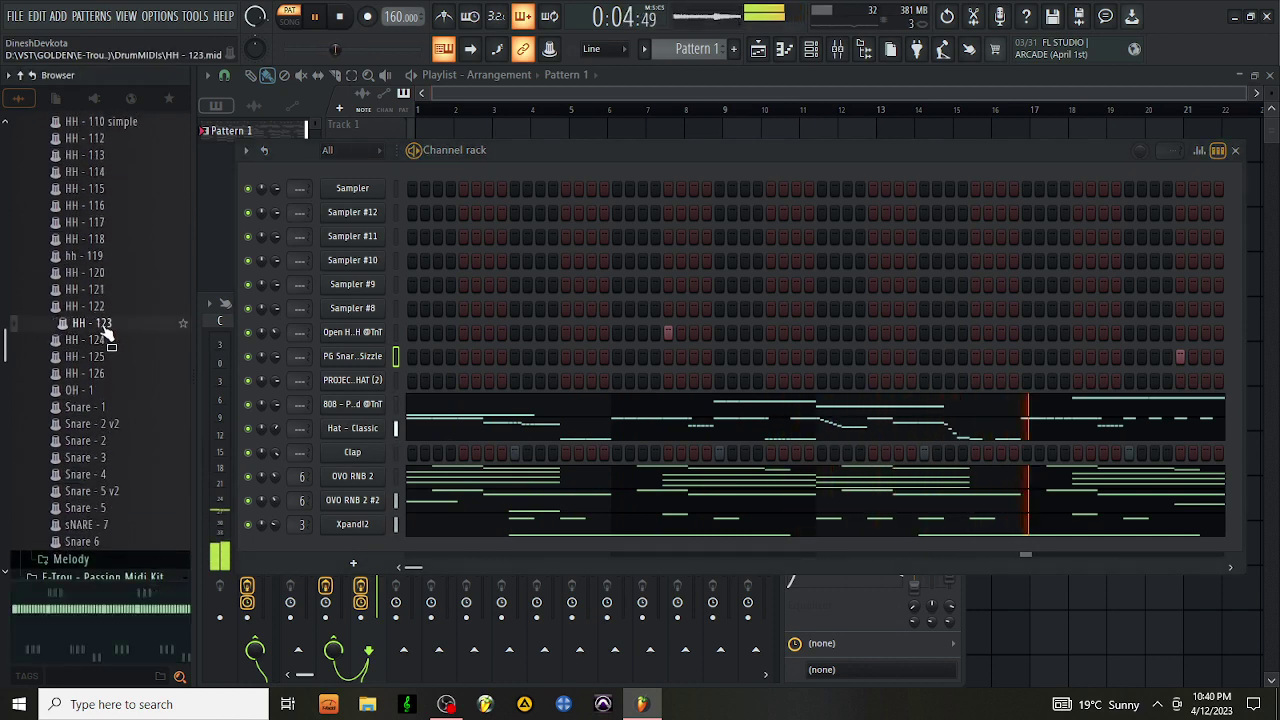
# Load the HH - 121 MIDI pattern onto the Hat - Classic channel and check its notes in the piano roll
pyautogui.click(102, 295)
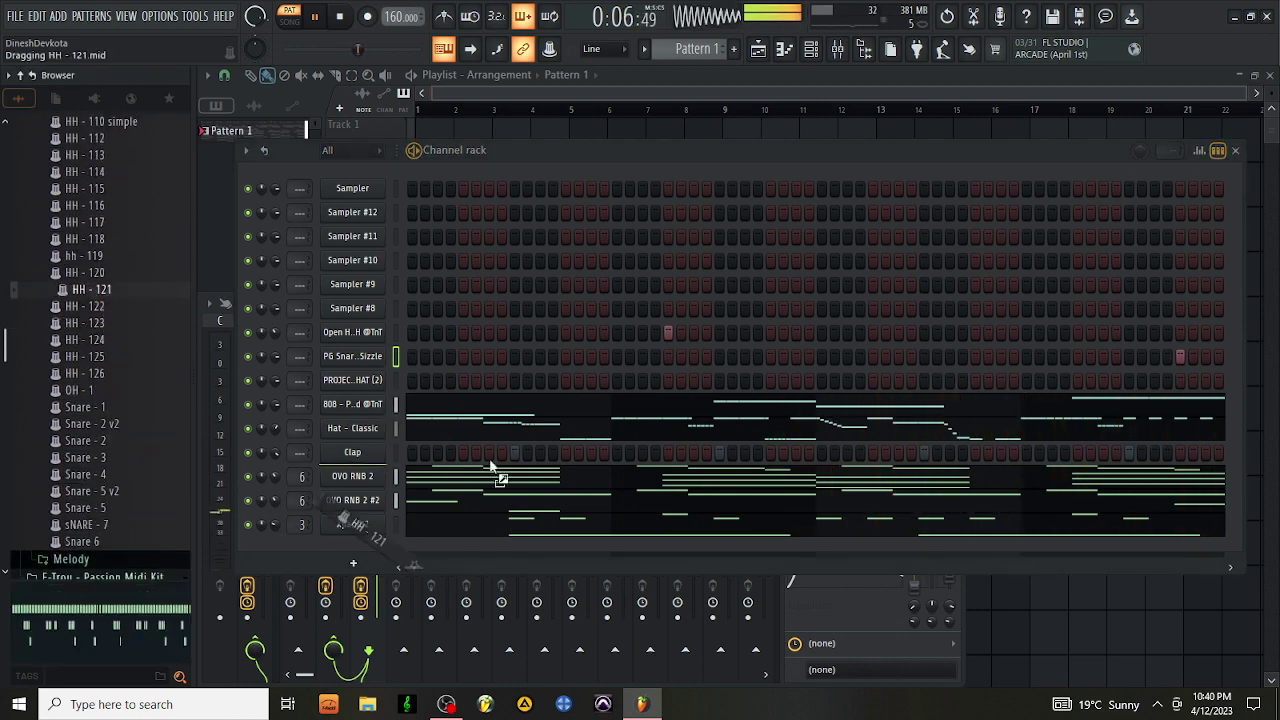
pyautogui.moveTo(490, 461); pyautogui.dragTo(354, 437)
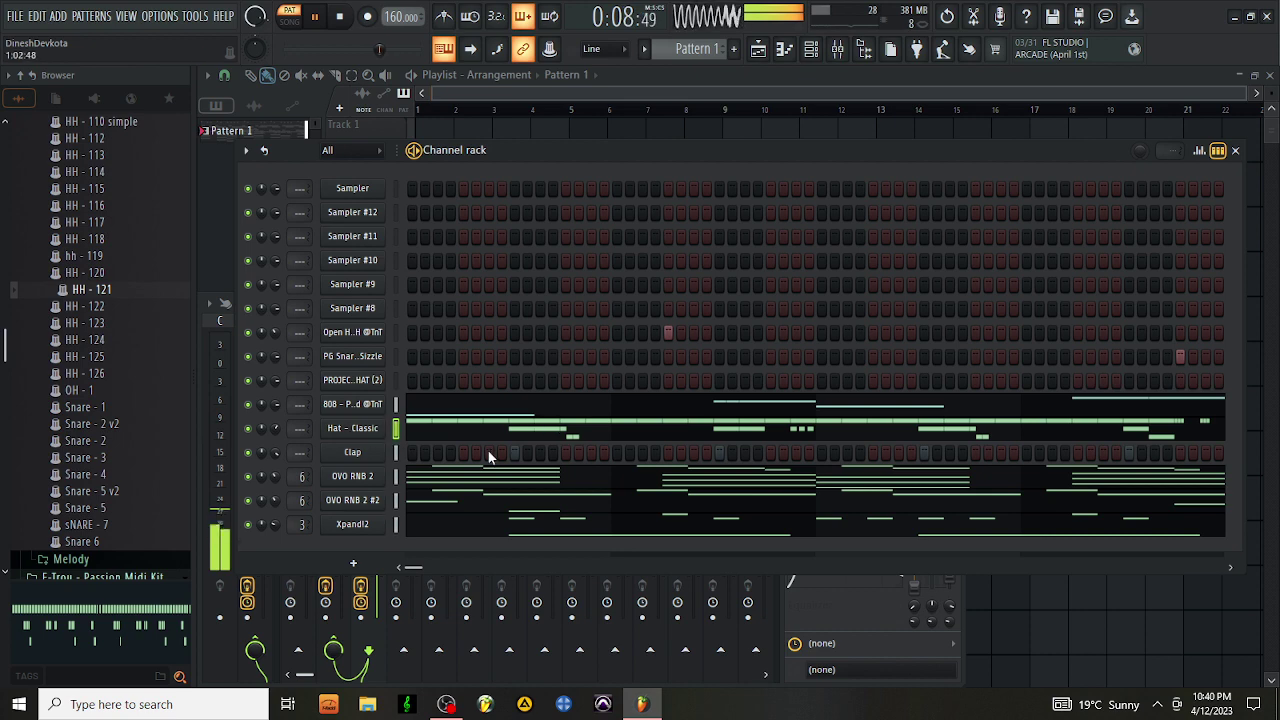
pyautogui.click(460, 436)
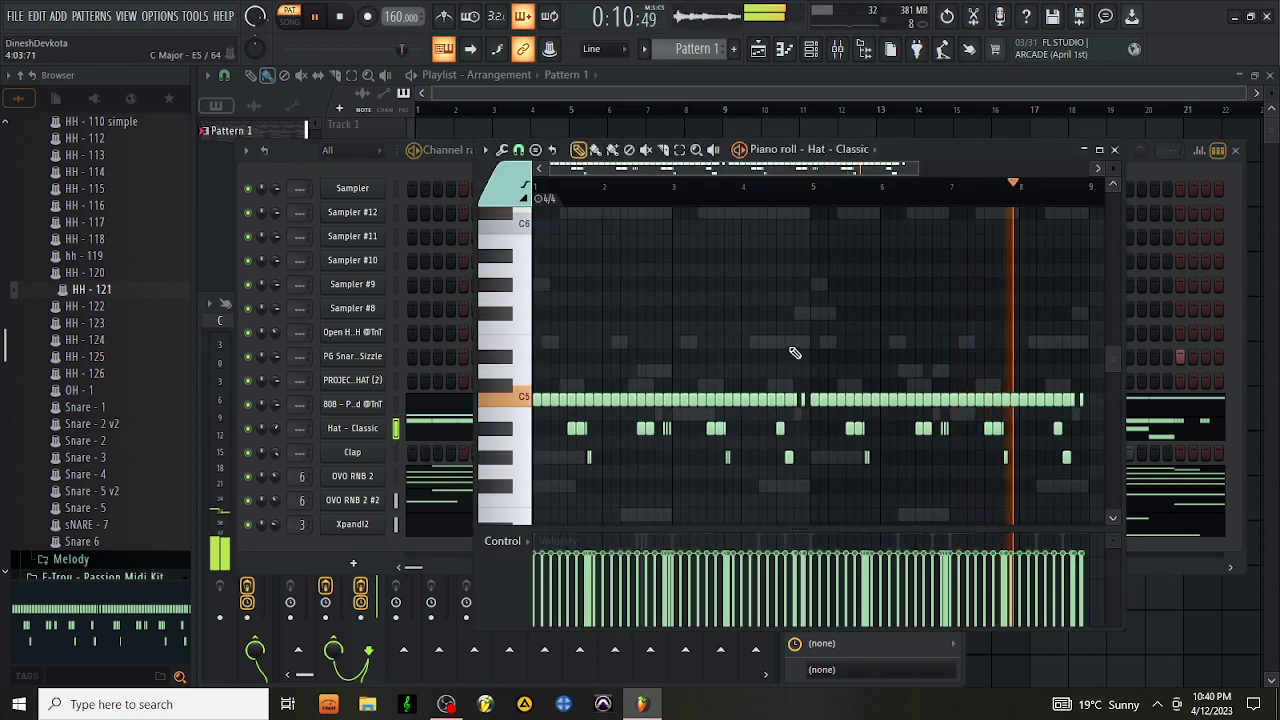
pyautogui.click(1114, 149)
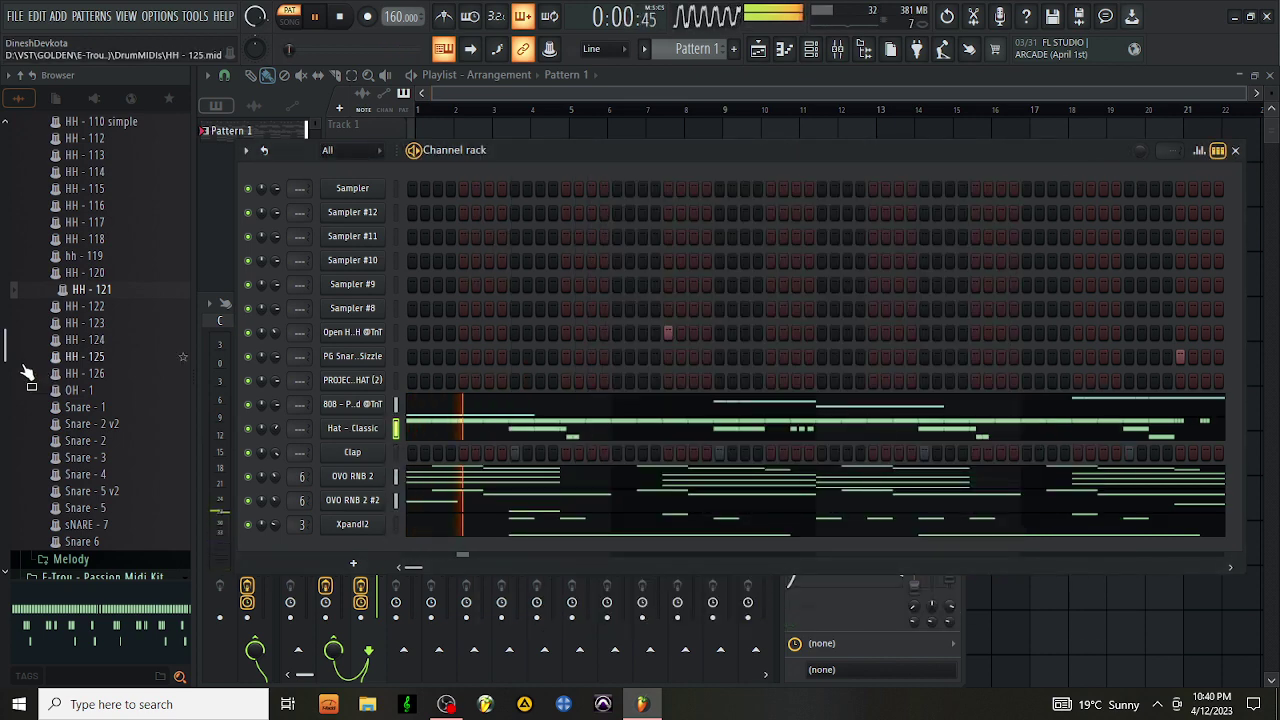
# Preview the kit's other hi-hat MIDI patterns, working back from hh - 119 to HH - 89
pyautogui.click(108, 257)
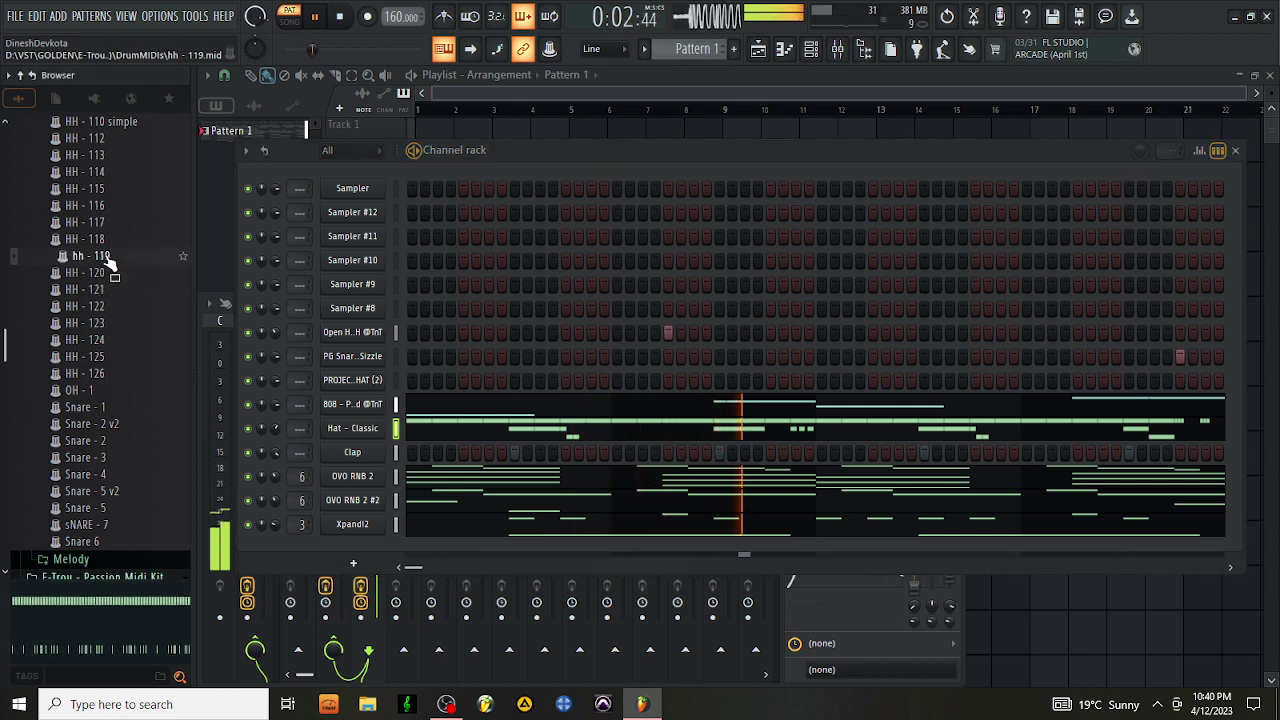
pyautogui.click(103, 224)
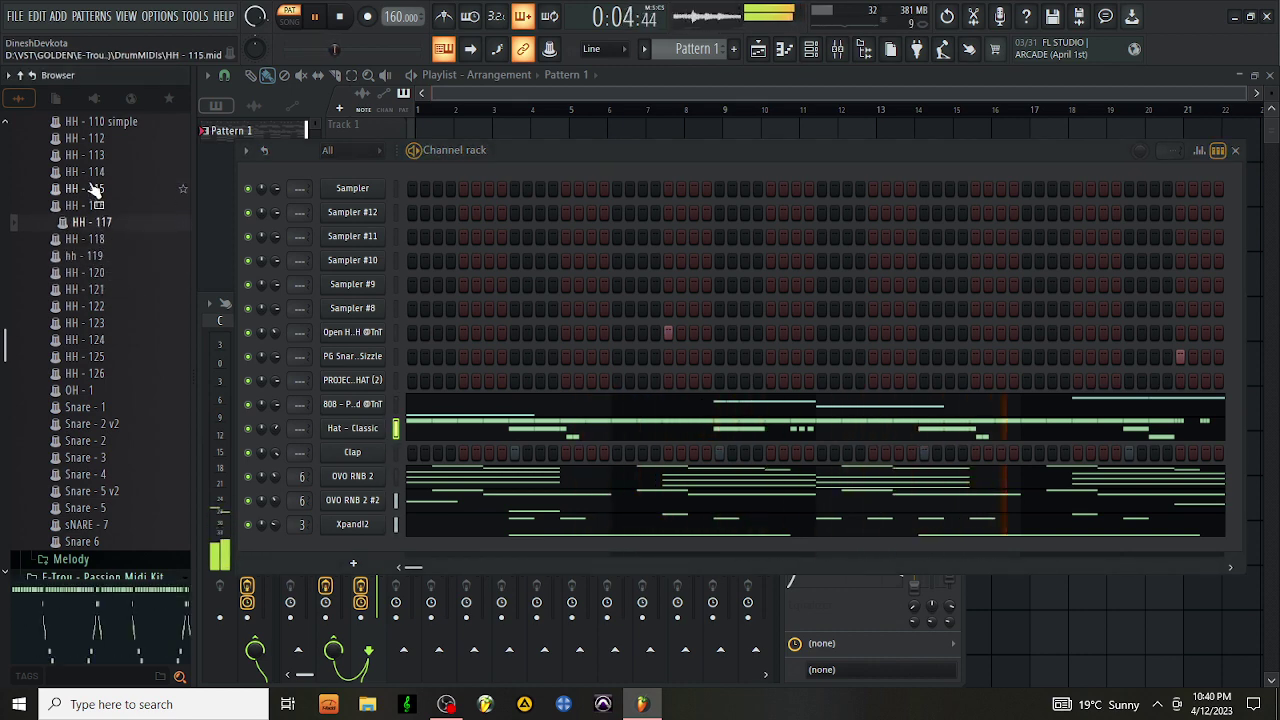
pyautogui.click(93, 189)
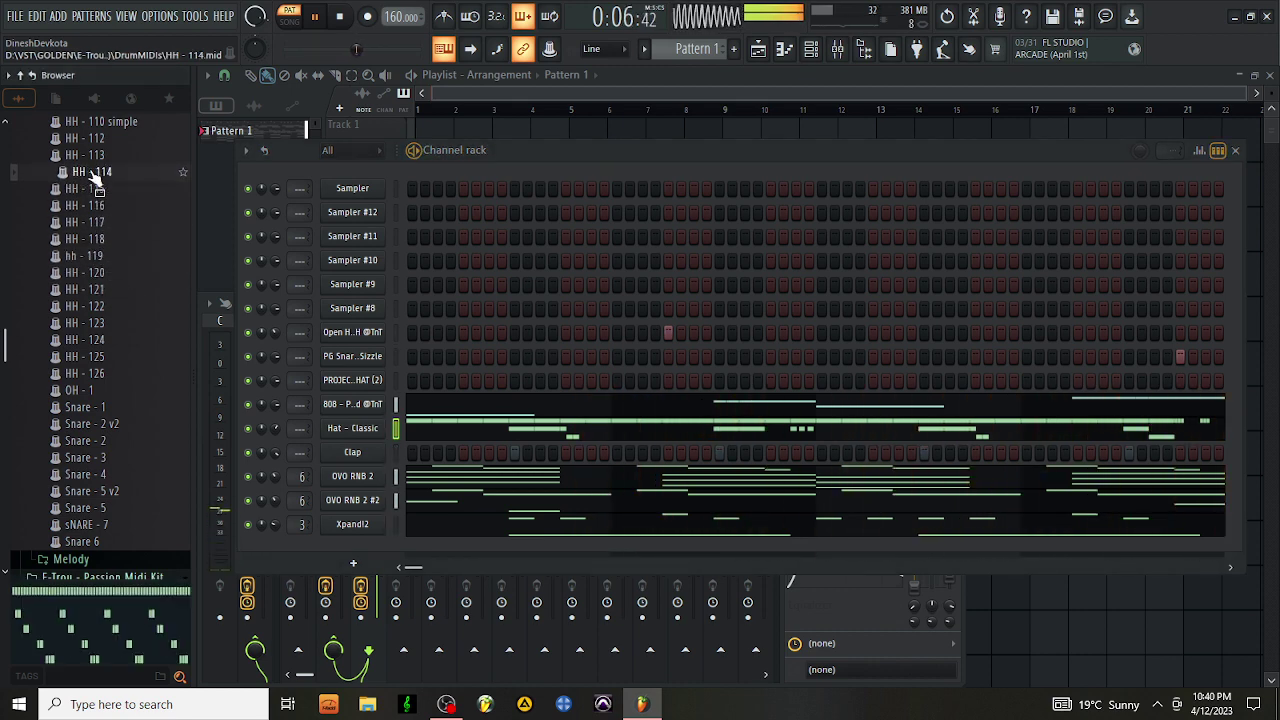
pyautogui.scroll(6, 94, 200)
pyautogui.click(78, 308)
pyautogui.click(84, 293)
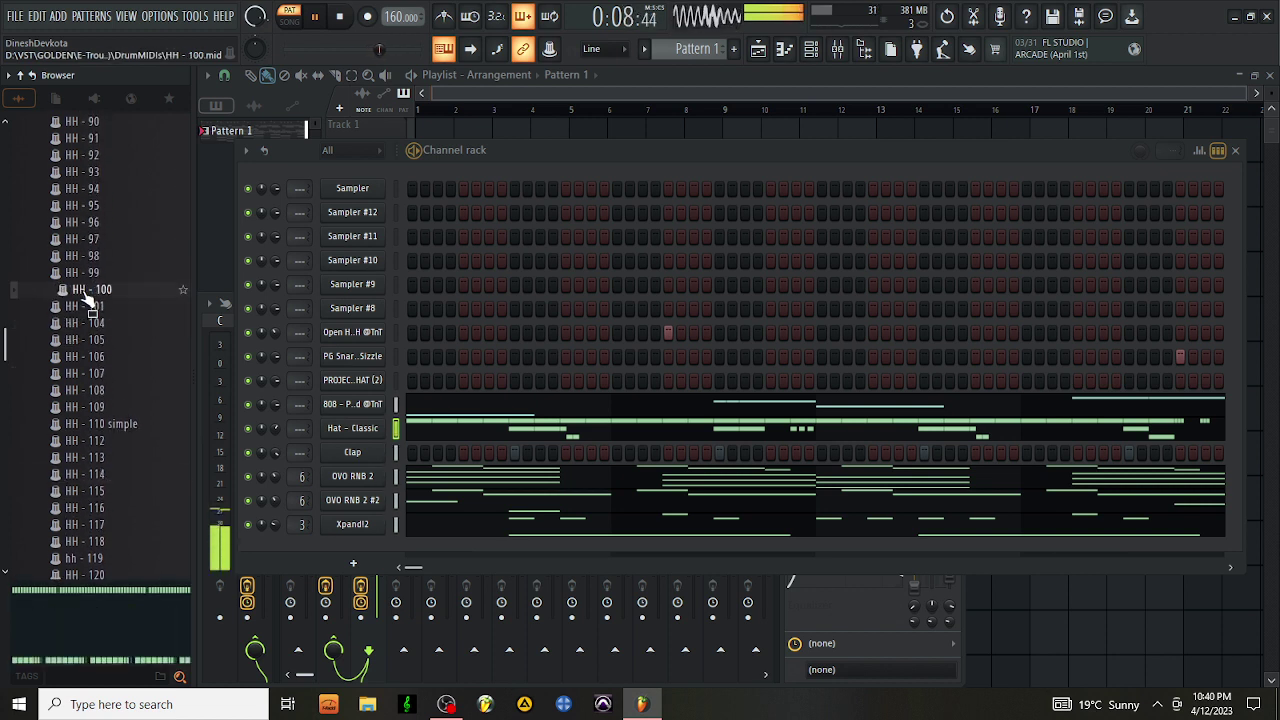
pyautogui.click(98, 258)
pyautogui.click(98, 240)
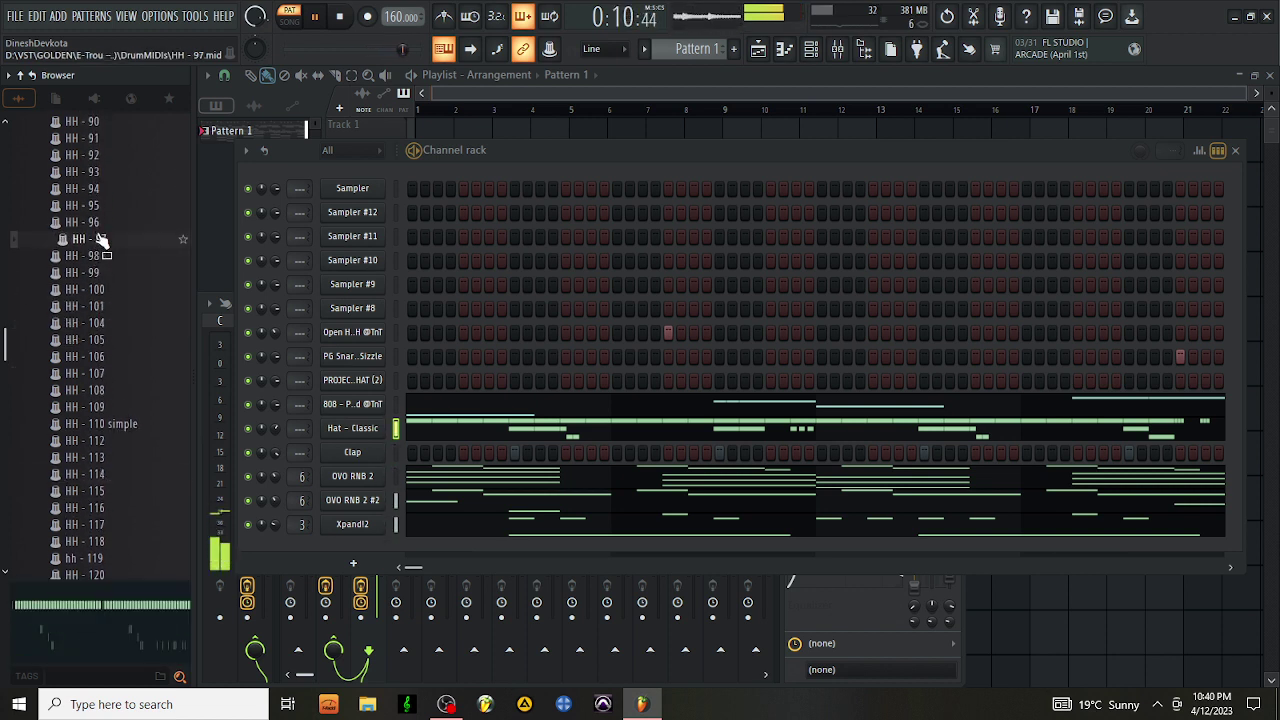
pyautogui.click(103, 207)
pyautogui.click(108, 173)
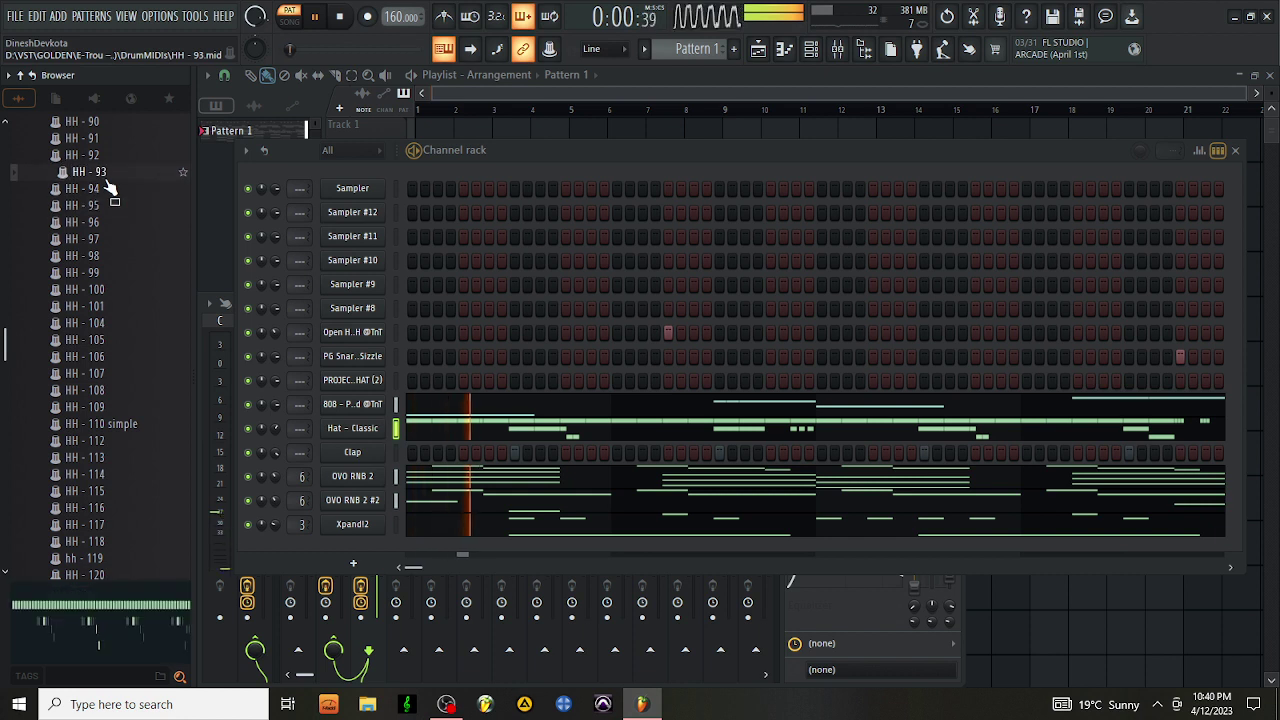
pyautogui.click(112, 158)
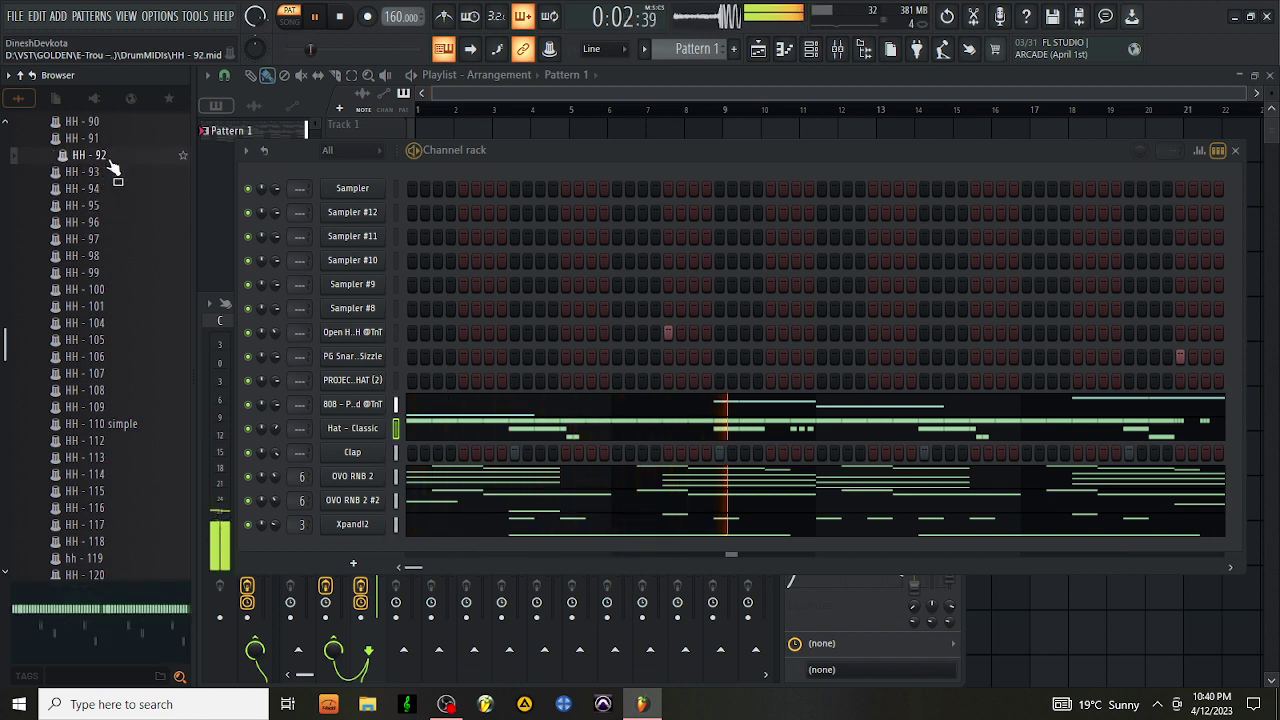
pyautogui.scroll(2, 105, 195)
pyautogui.click(100, 208)
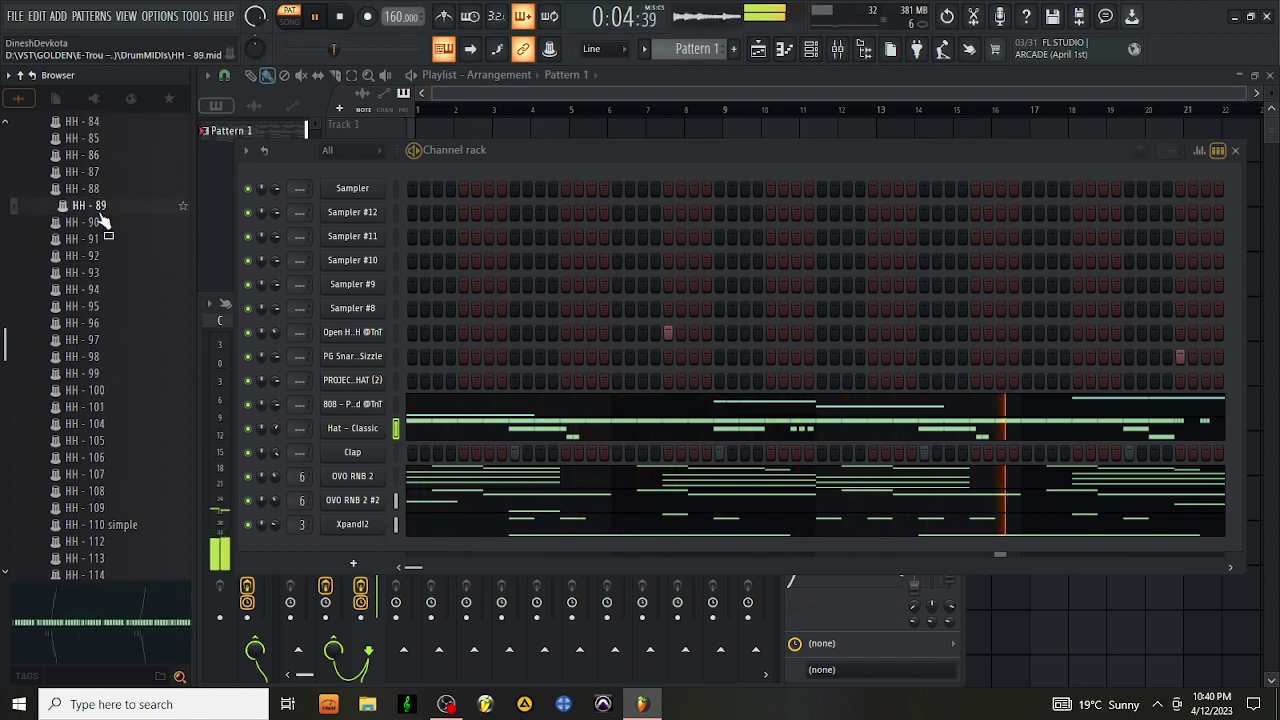
# Load the HH - 90 MIDI pattern onto the Hat - Classic channel and check its notes in the piano roll
pyautogui.moveTo(100, 222); pyautogui.dragTo(241, 408)
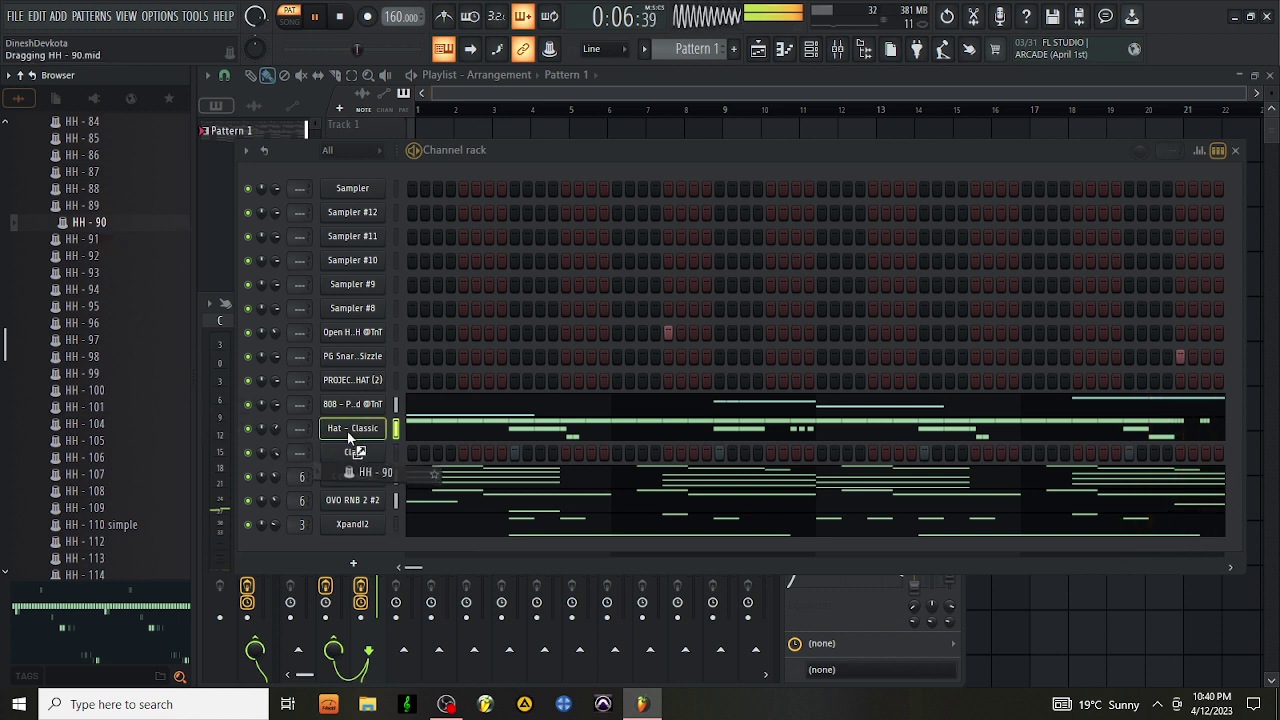
pyautogui.moveTo(350, 437); pyautogui.dragTo(353, 440)
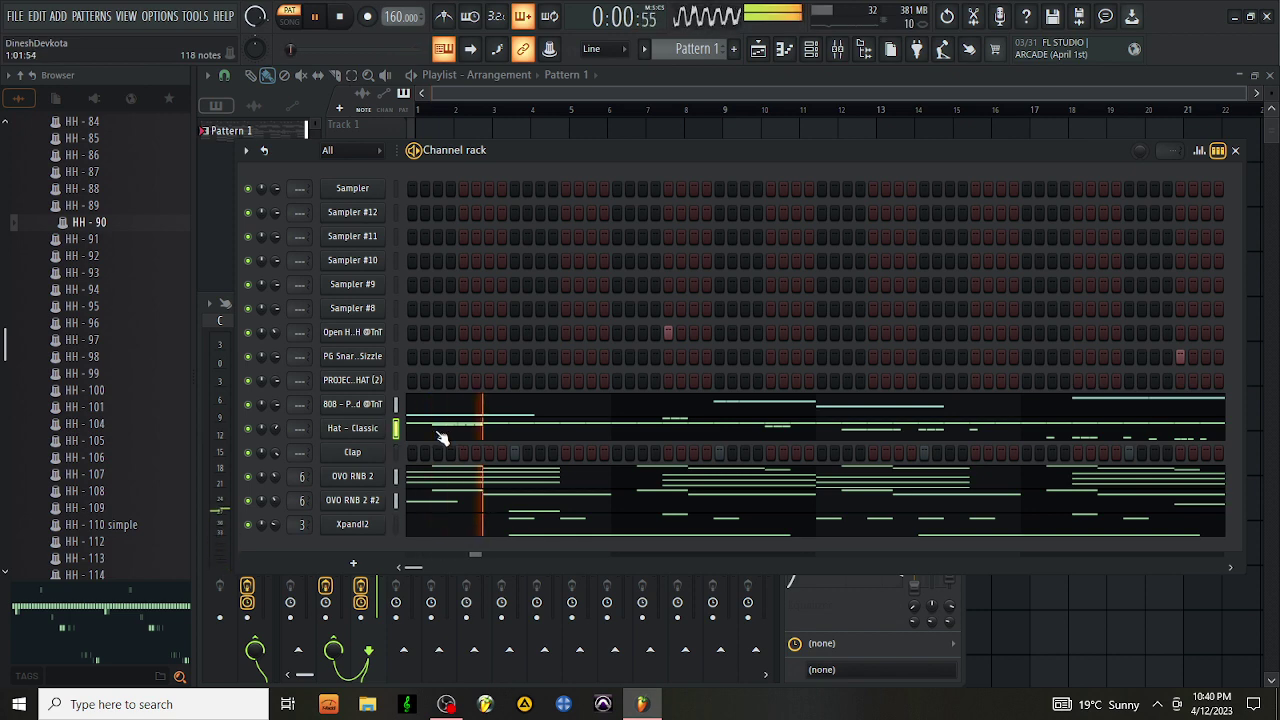
pyautogui.click(441, 437)
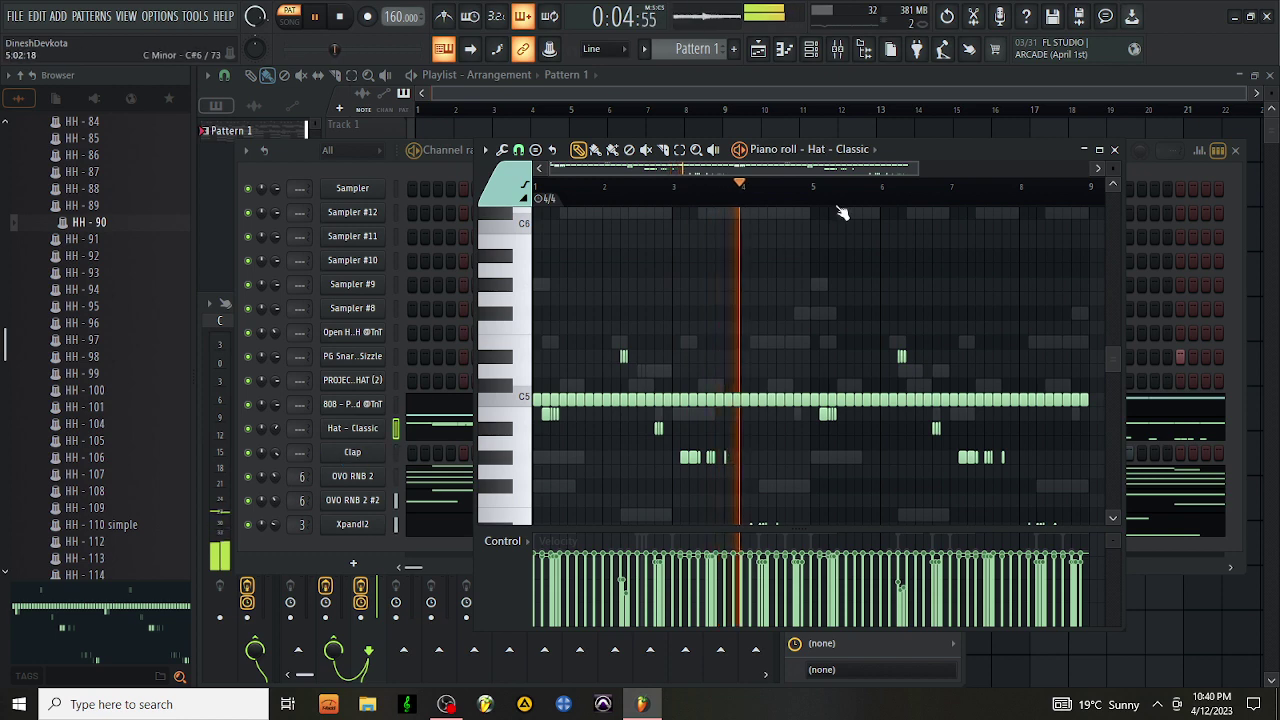
pyautogui.click(1116, 150)
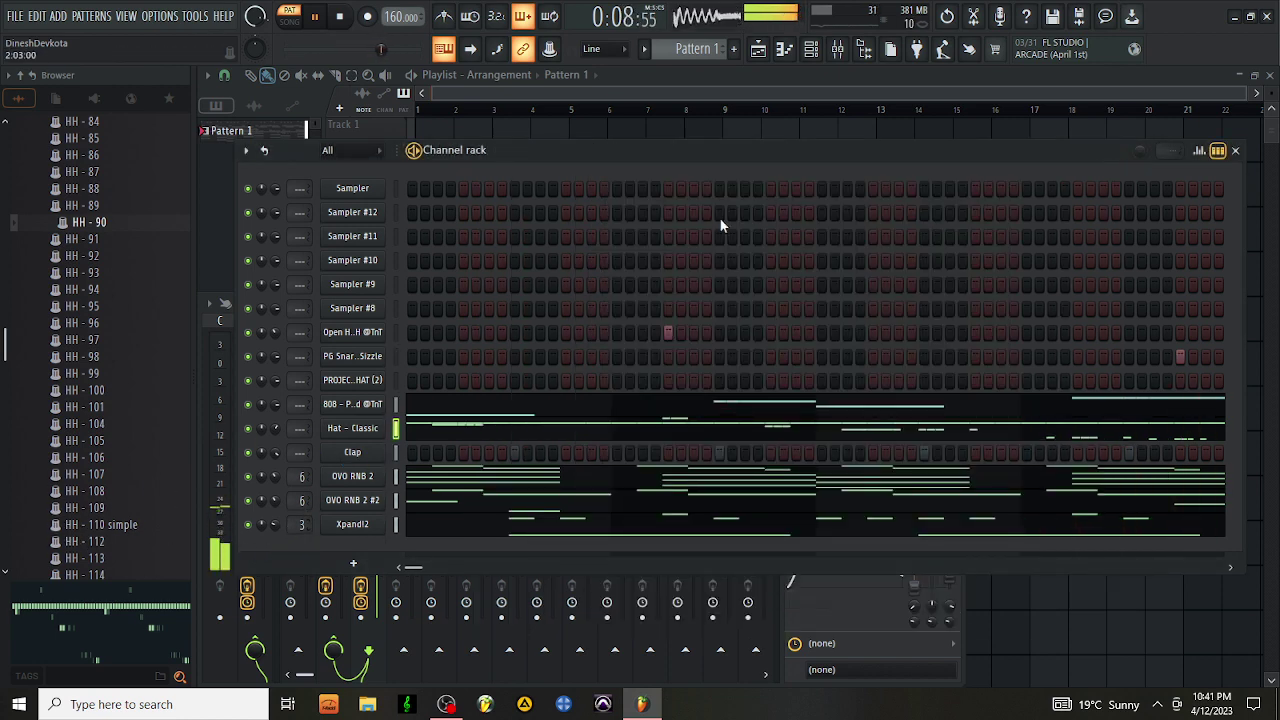
# Replace the HalfTime effect in slot 2 of mixer Insert 2 with Initial Reverse and close the plugin window
pyautogui.click(840, 50)
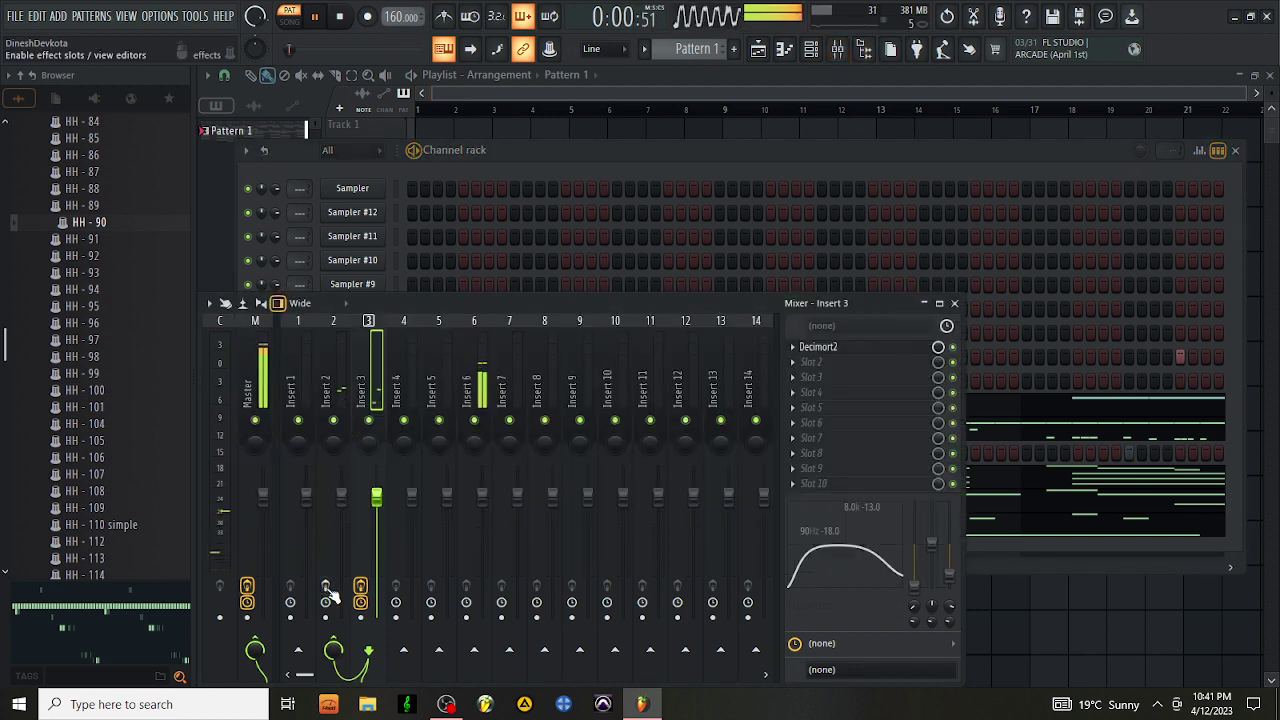
pyautogui.click(343, 359)
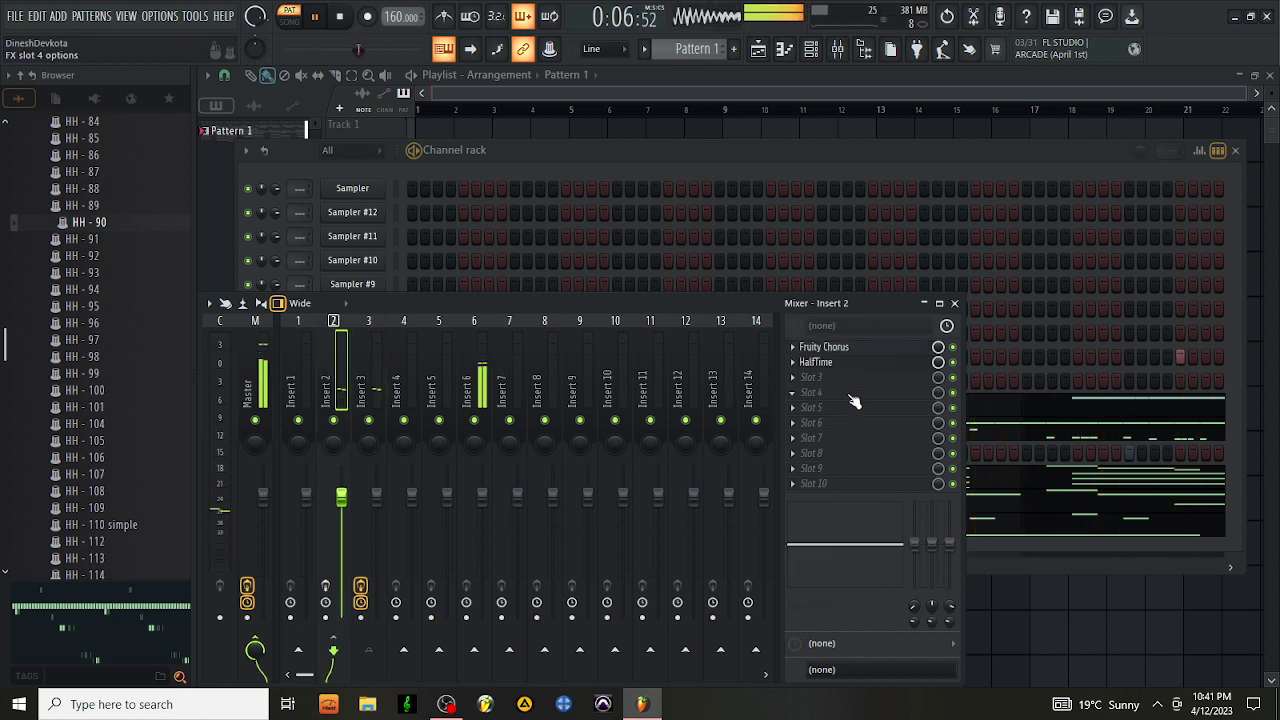
pyautogui.click(793, 368)
pyautogui.click(831, 339)
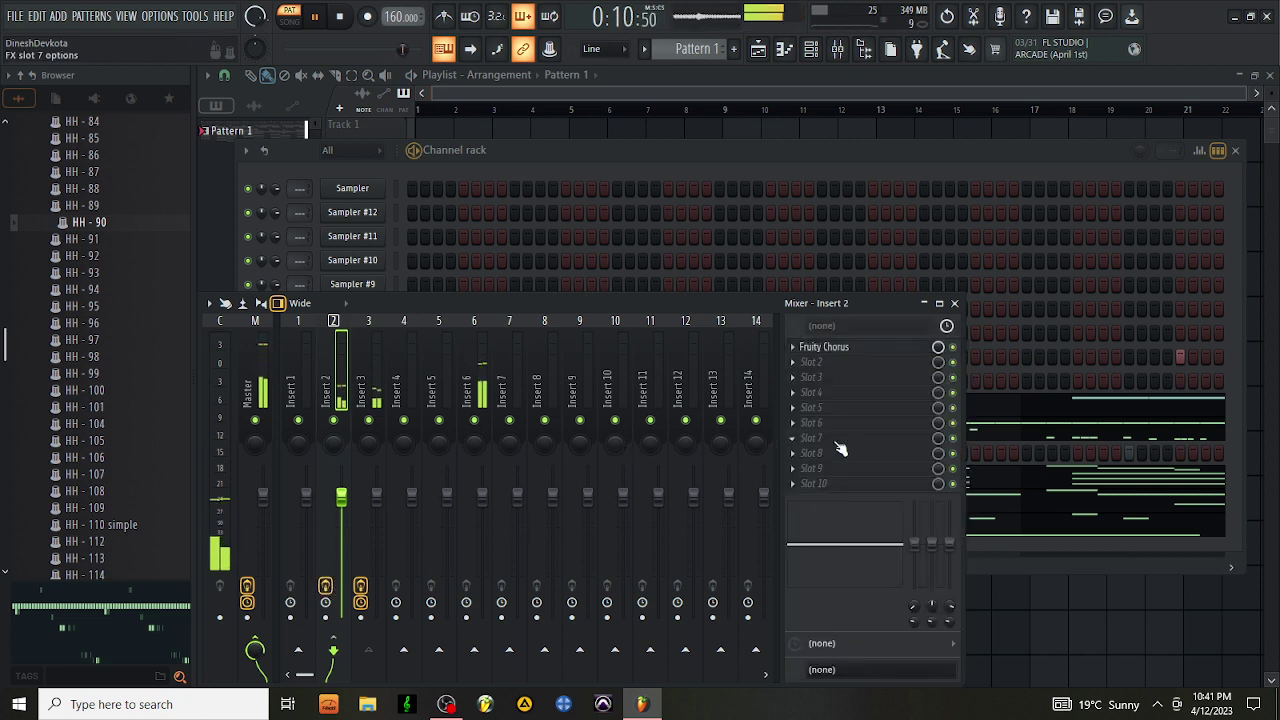
pyautogui.click(869, 366)
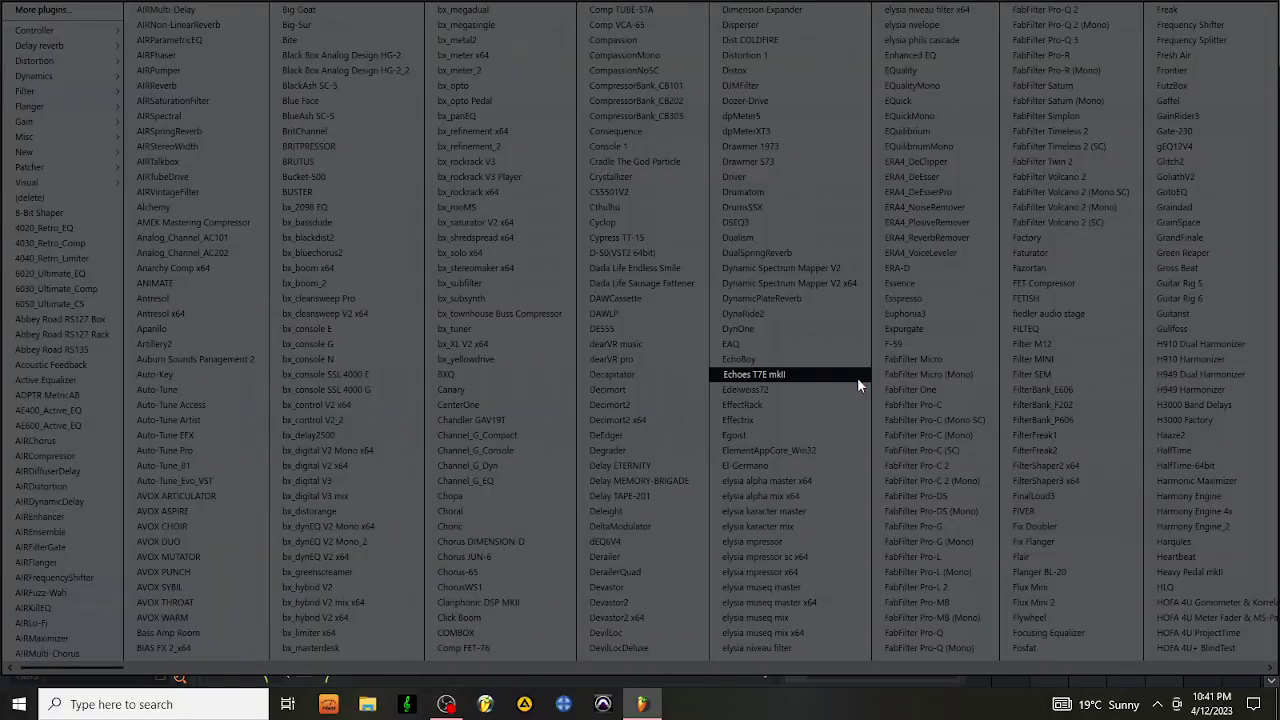
pyautogui.scroll(-1, 843, 395)
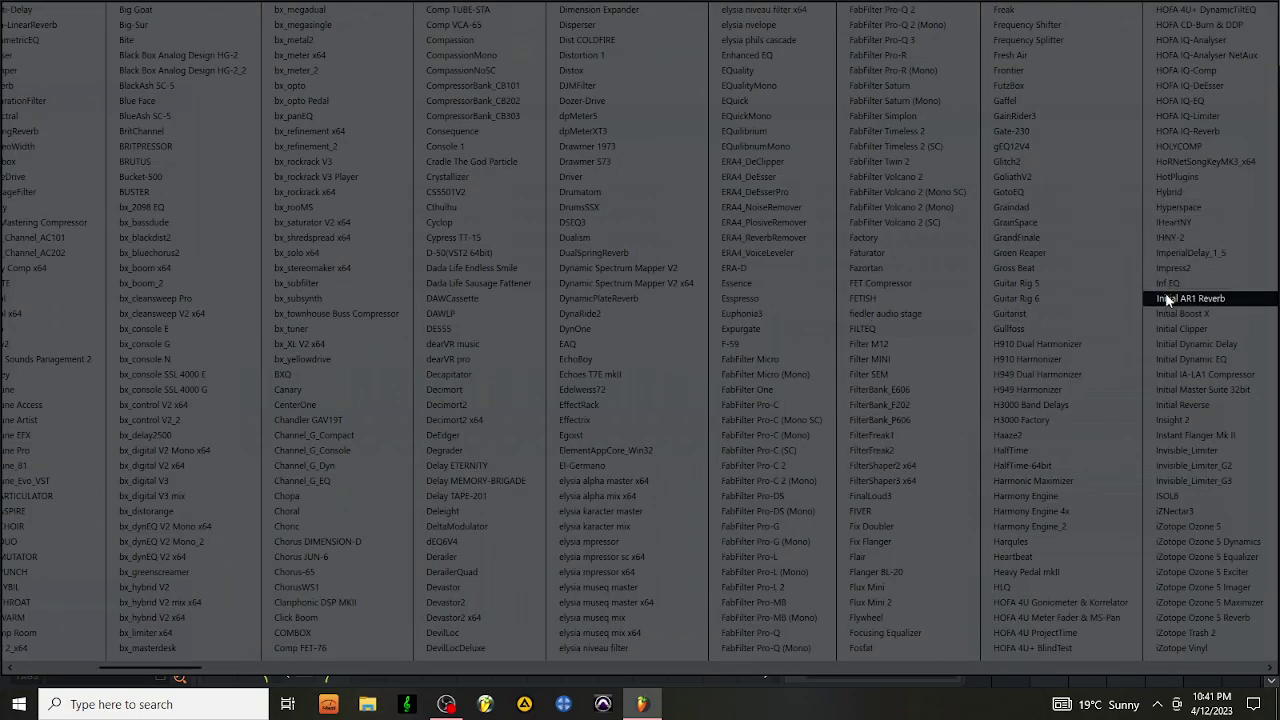
pyautogui.click(1185, 404)
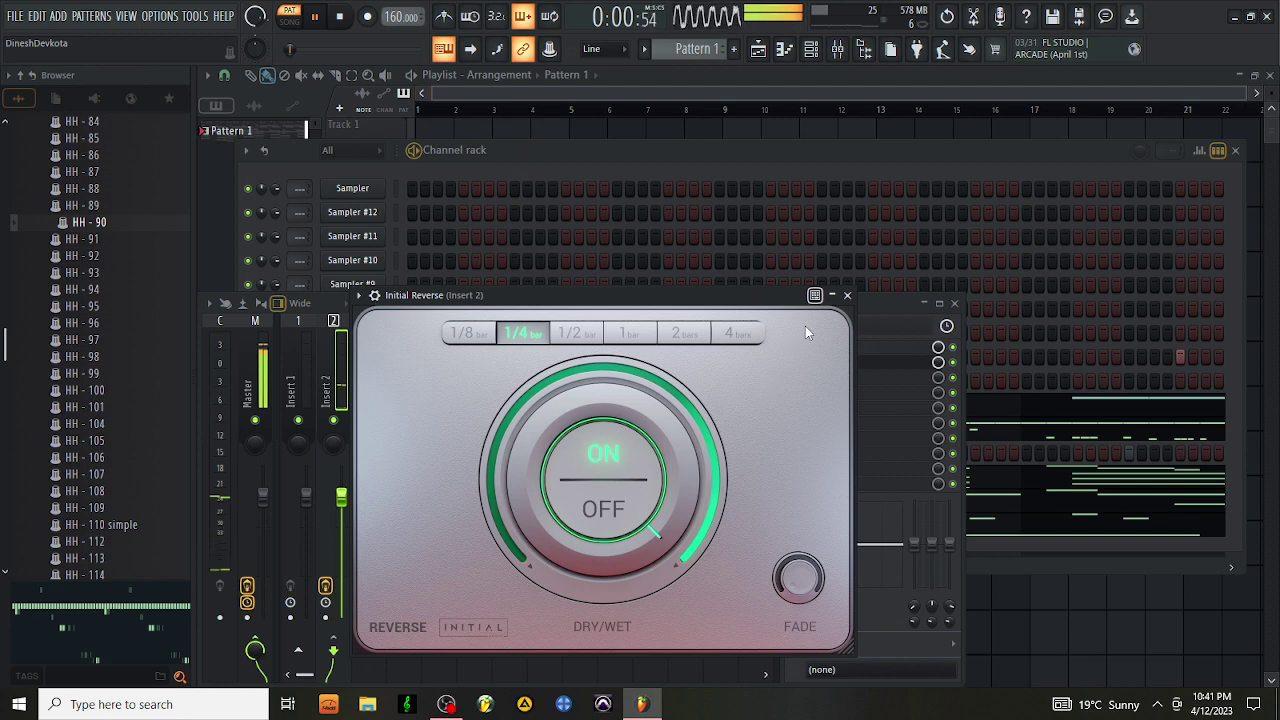
pyautogui.click(847, 295)
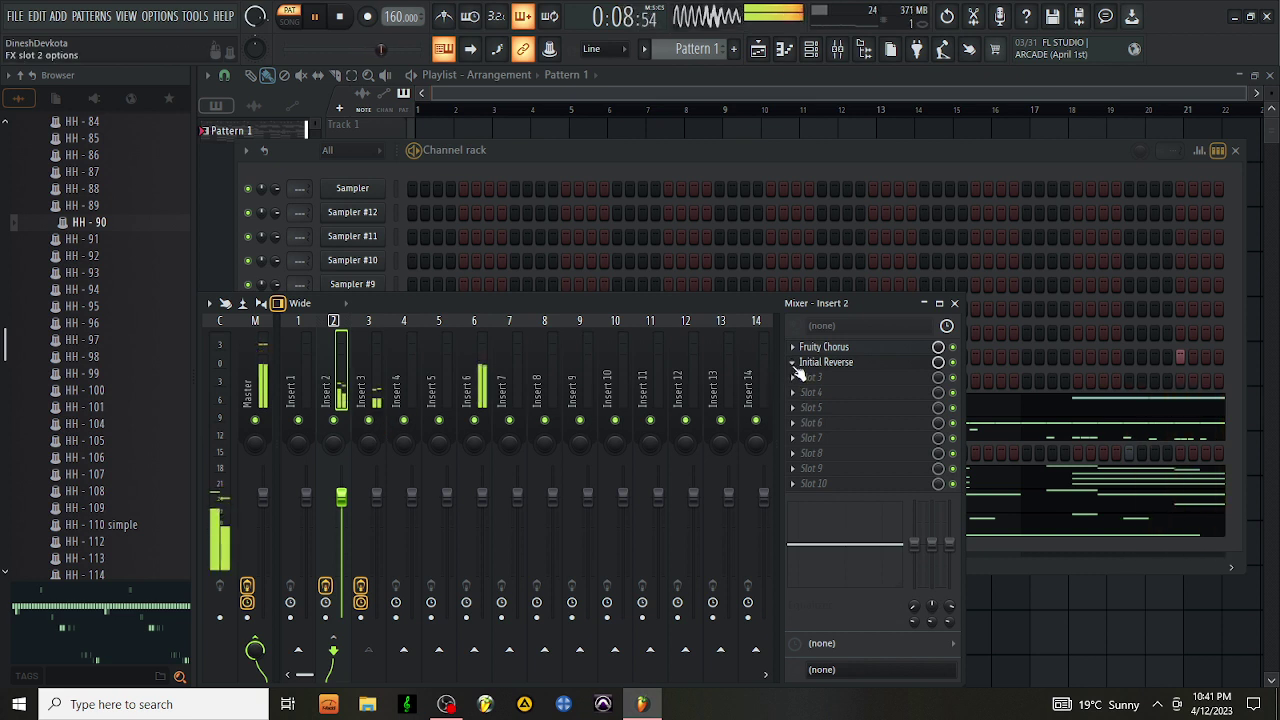
# Lower the volume fader of mixer Insert 2 and close the mixer
pyautogui.click(371, 372)
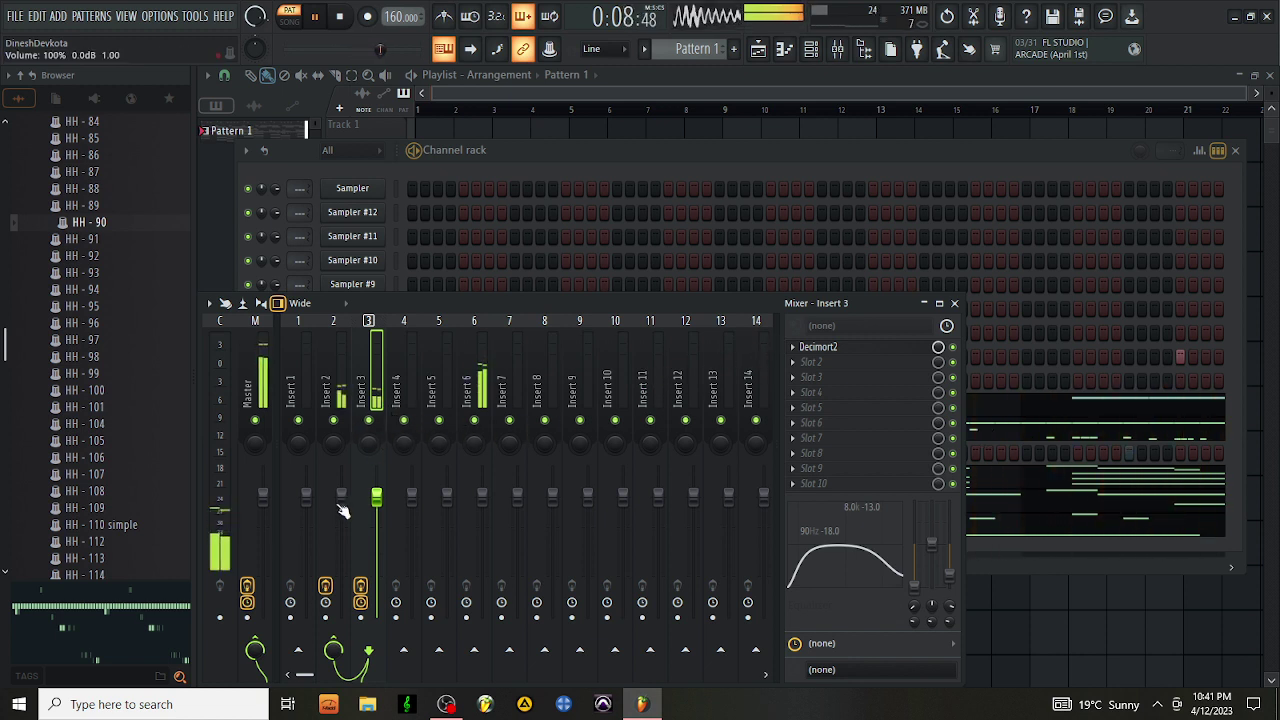
pyautogui.moveTo(343, 511); pyautogui.dragTo(343, 565)
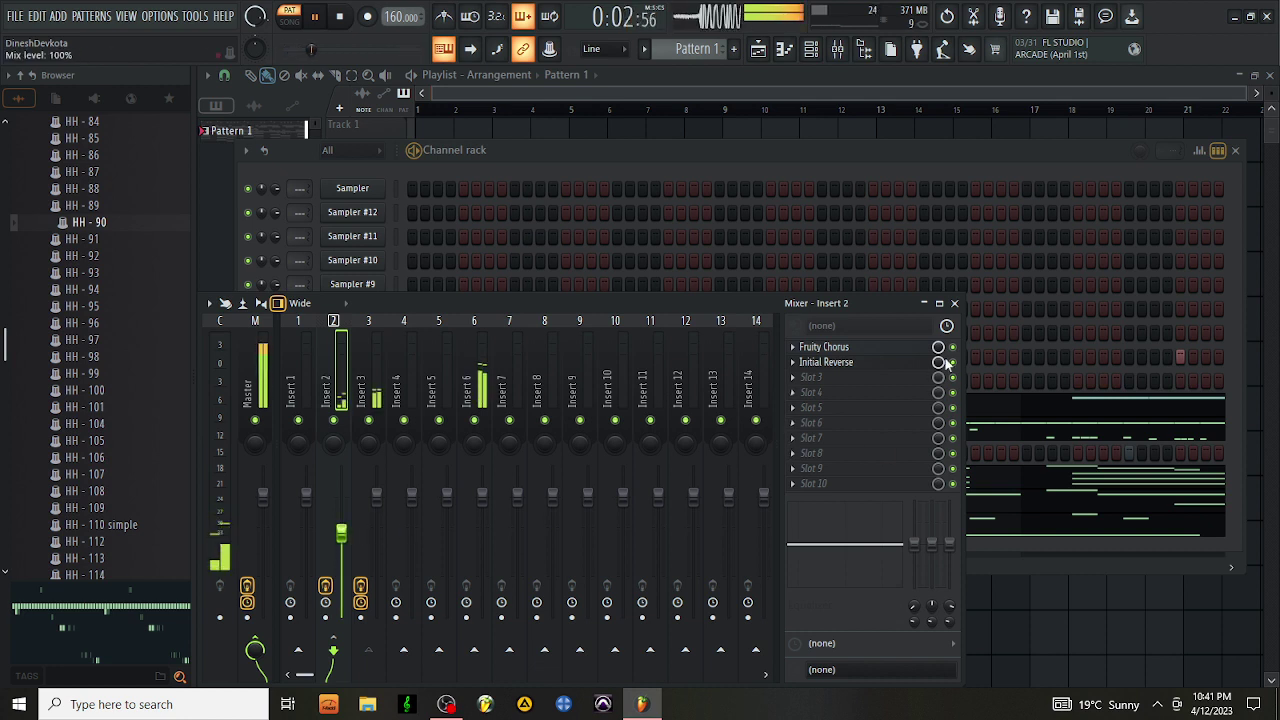
pyautogui.click(954, 303)
pyautogui.scroll(3, 90, 347)
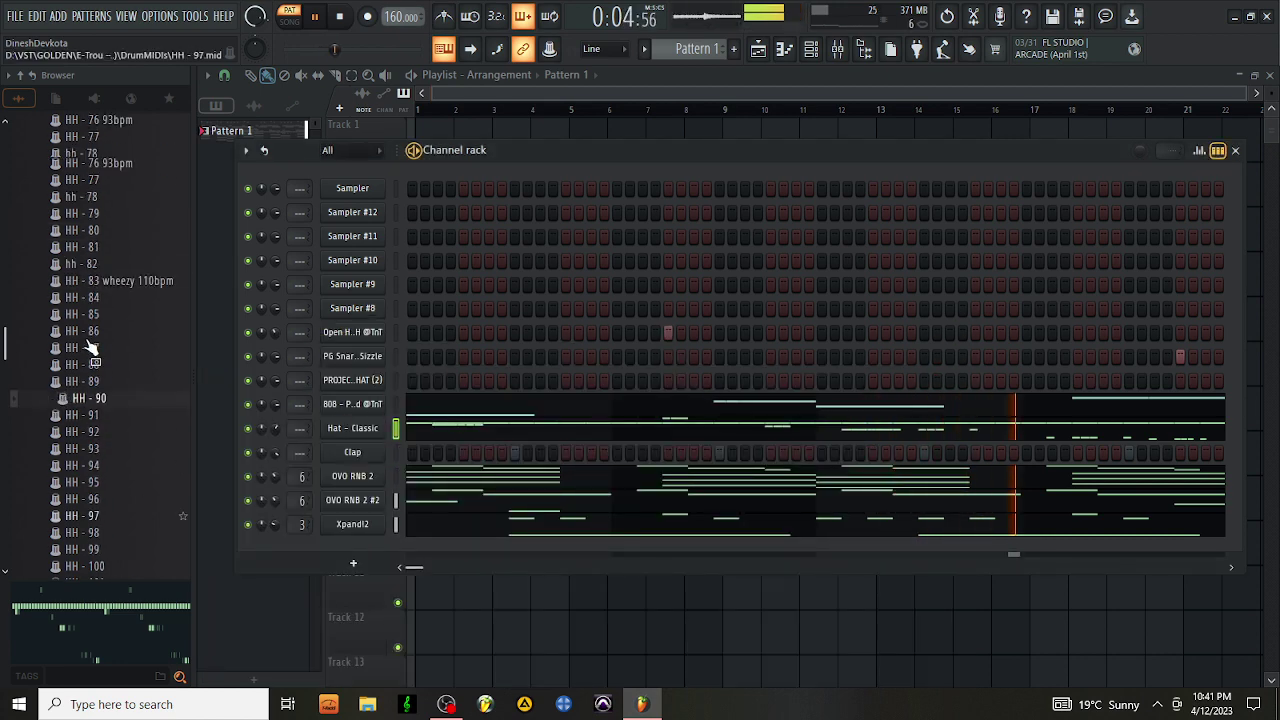
pyautogui.scroll(15, 90, 347)
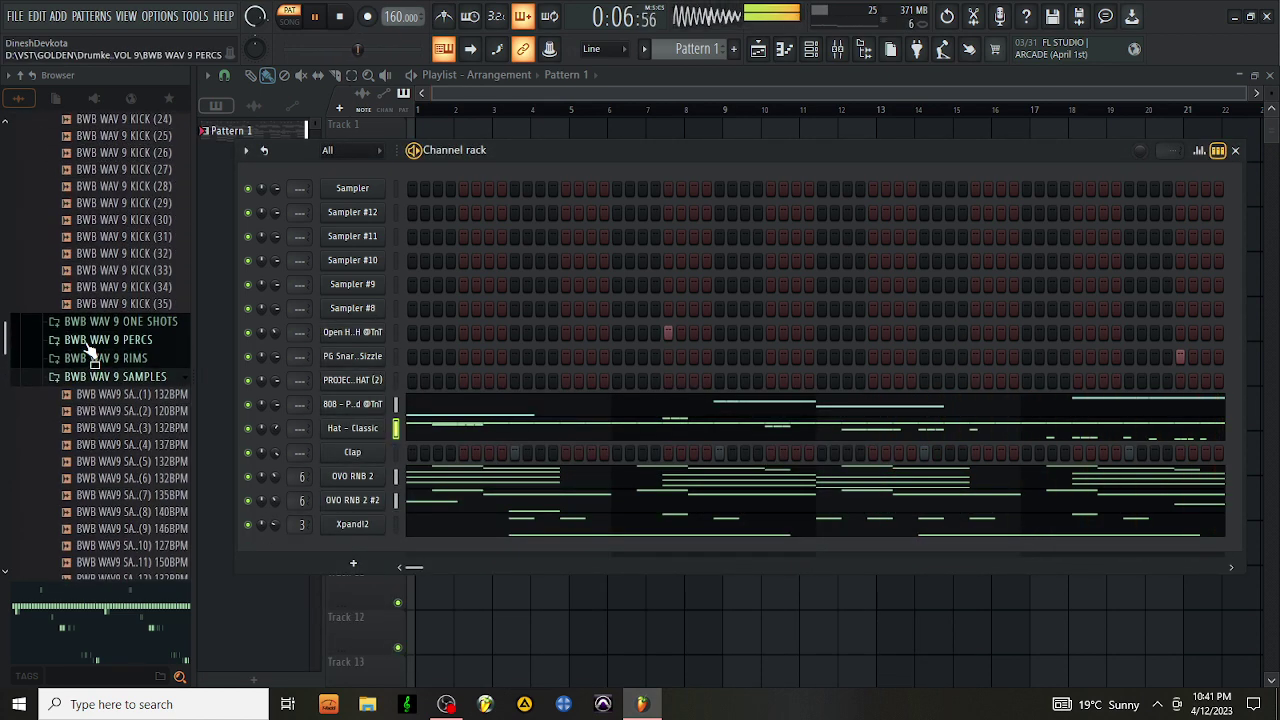
pyautogui.scroll(15, 90, 350)
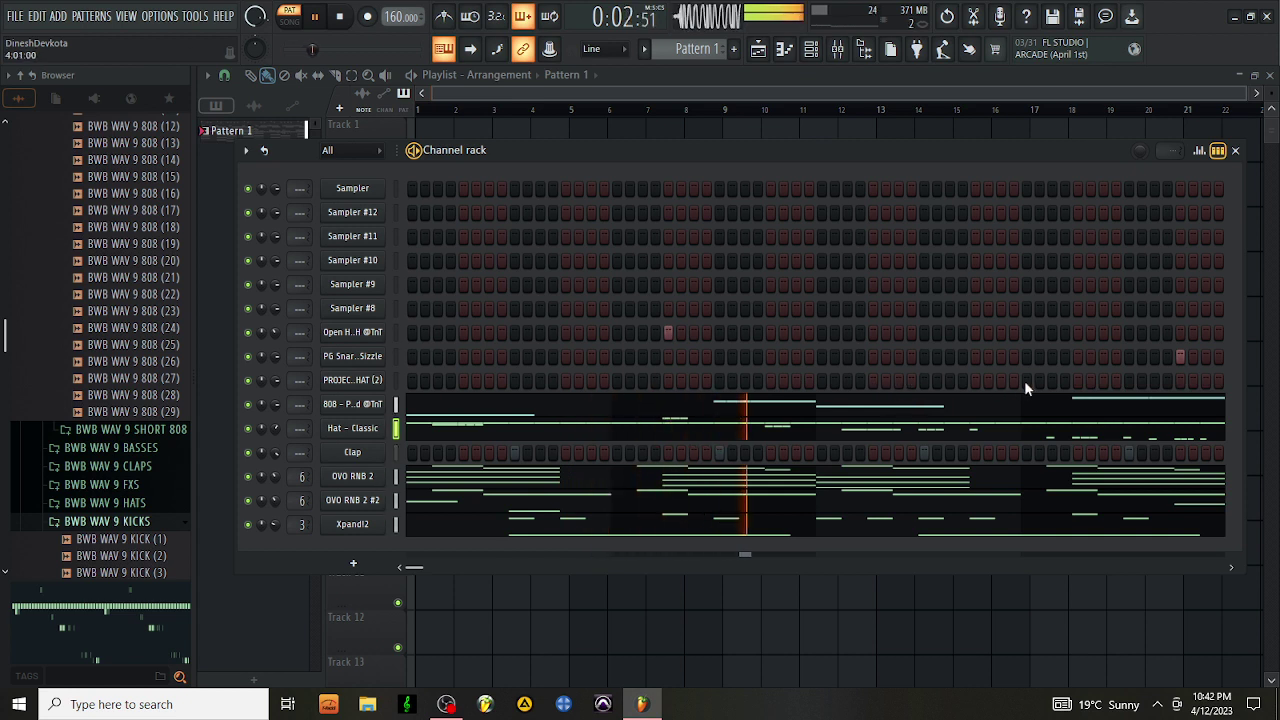
# Add PG Snare Sizzle hits at steps 23, 51, 55, 83, 111 and 115 of the pattern
pyautogui.click(1102, 357)
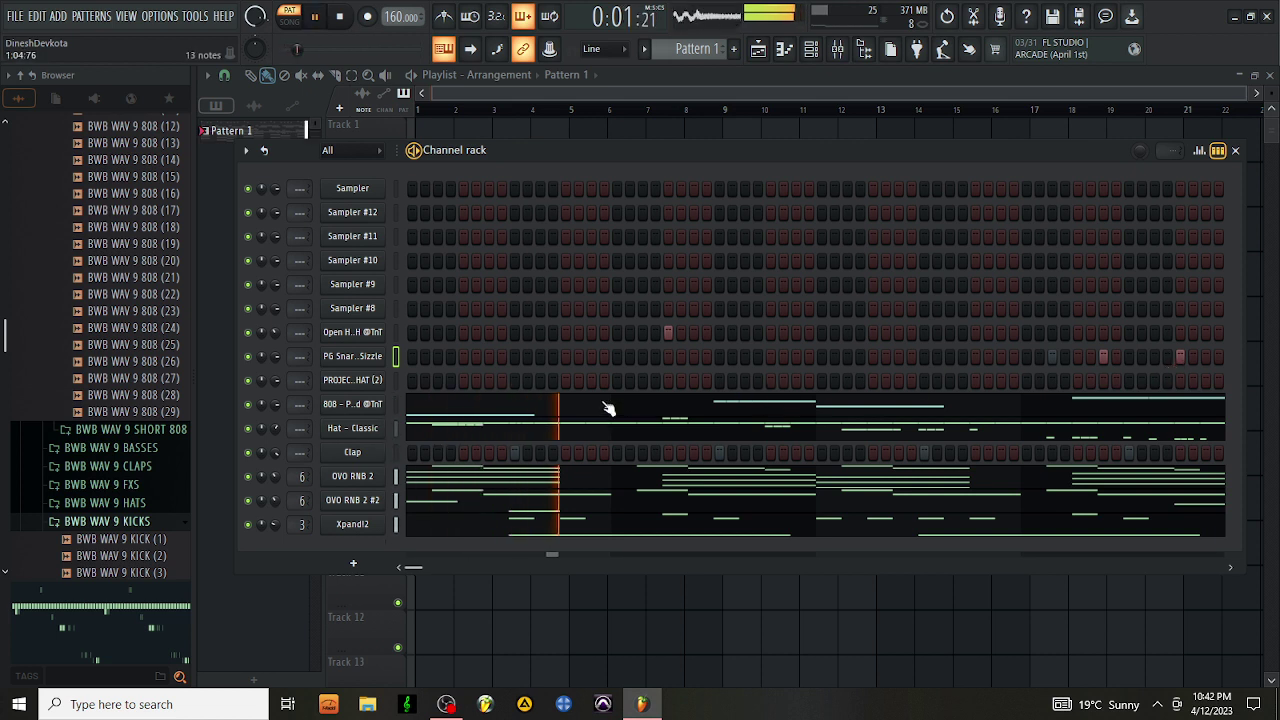
pyautogui.click(694, 357)
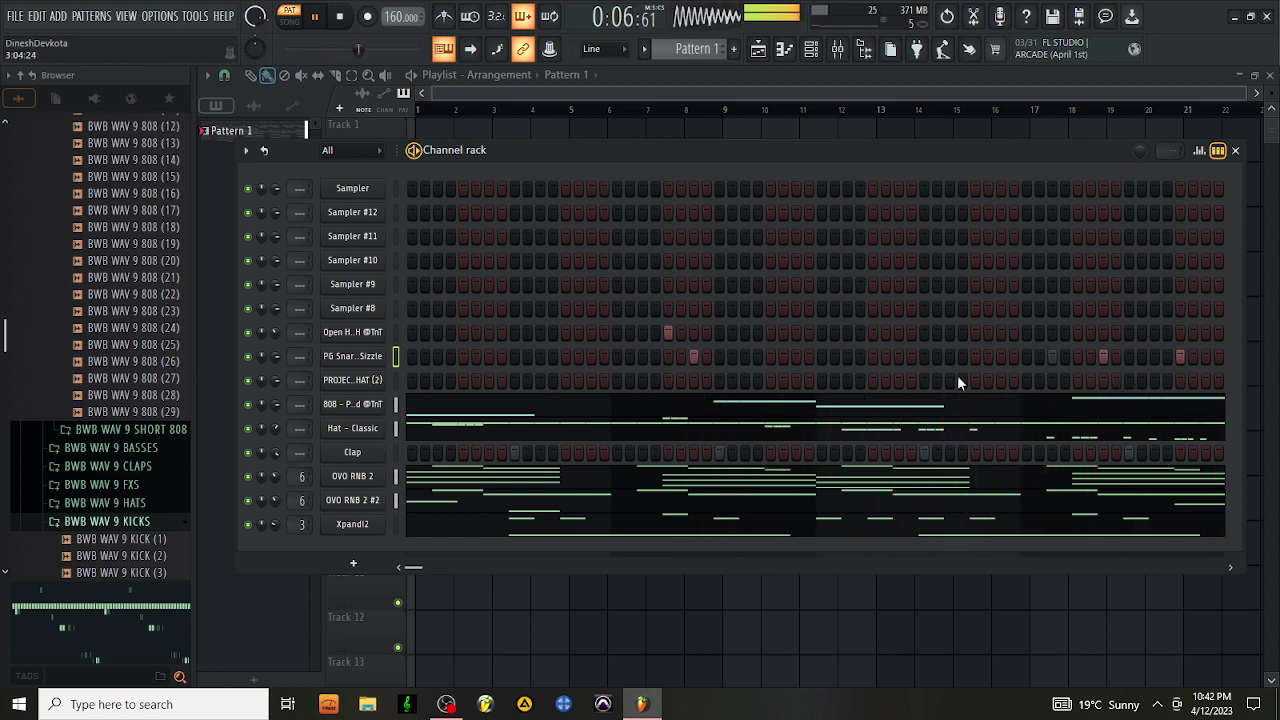
pyautogui.moveTo(416, 570); pyautogui.dragTo(470, 571)
pyautogui.click(875, 354)
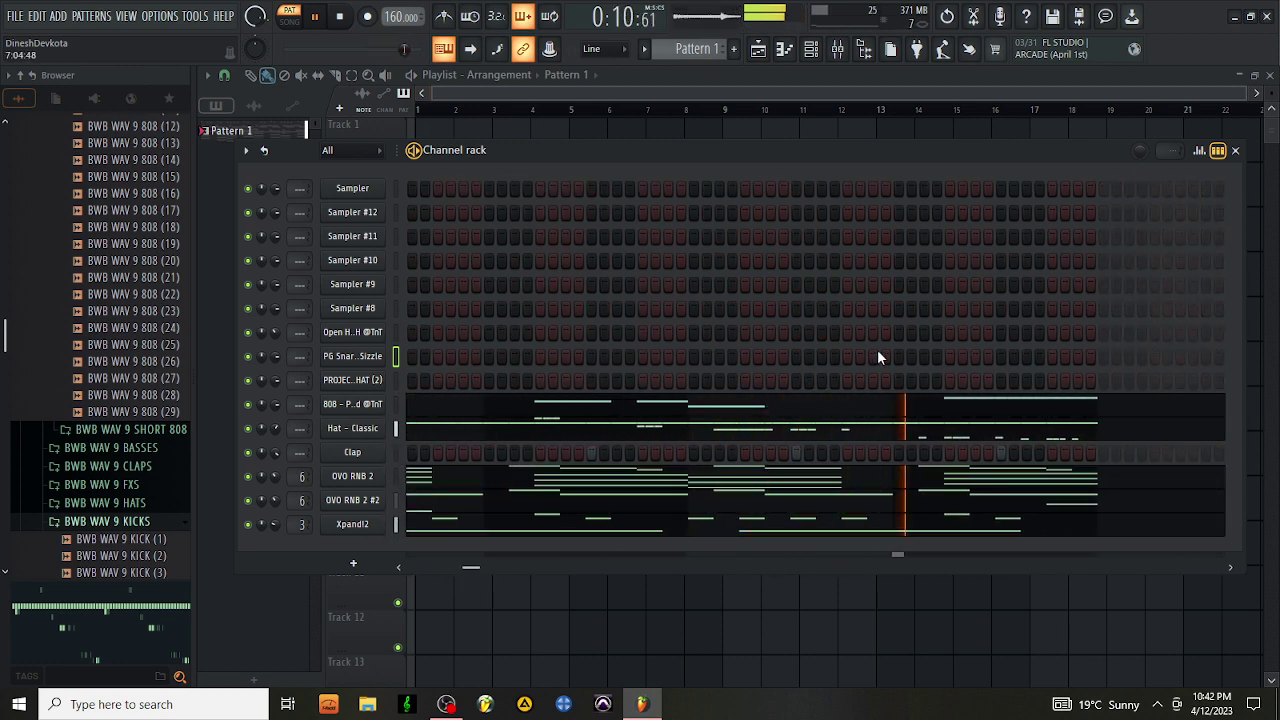
pyautogui.click(922, 358)
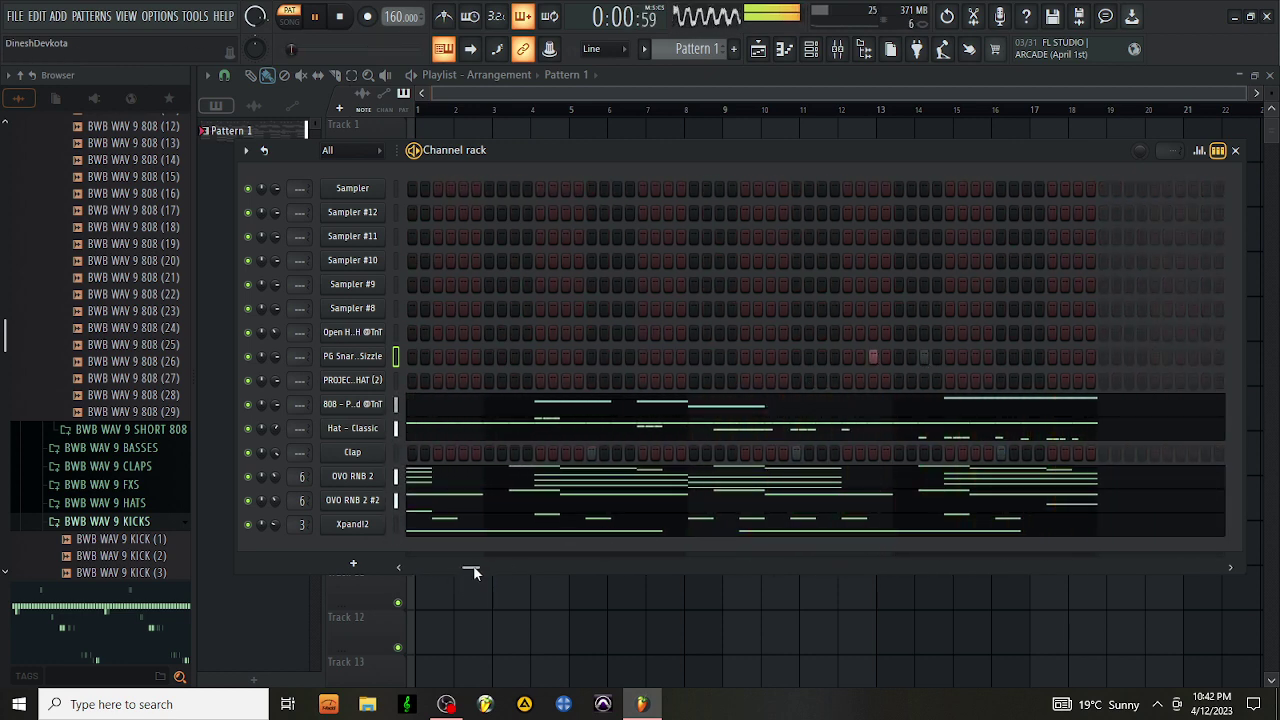
pyautogui.moveTo(473, 570); pyautogui.dragTo(391, 573)
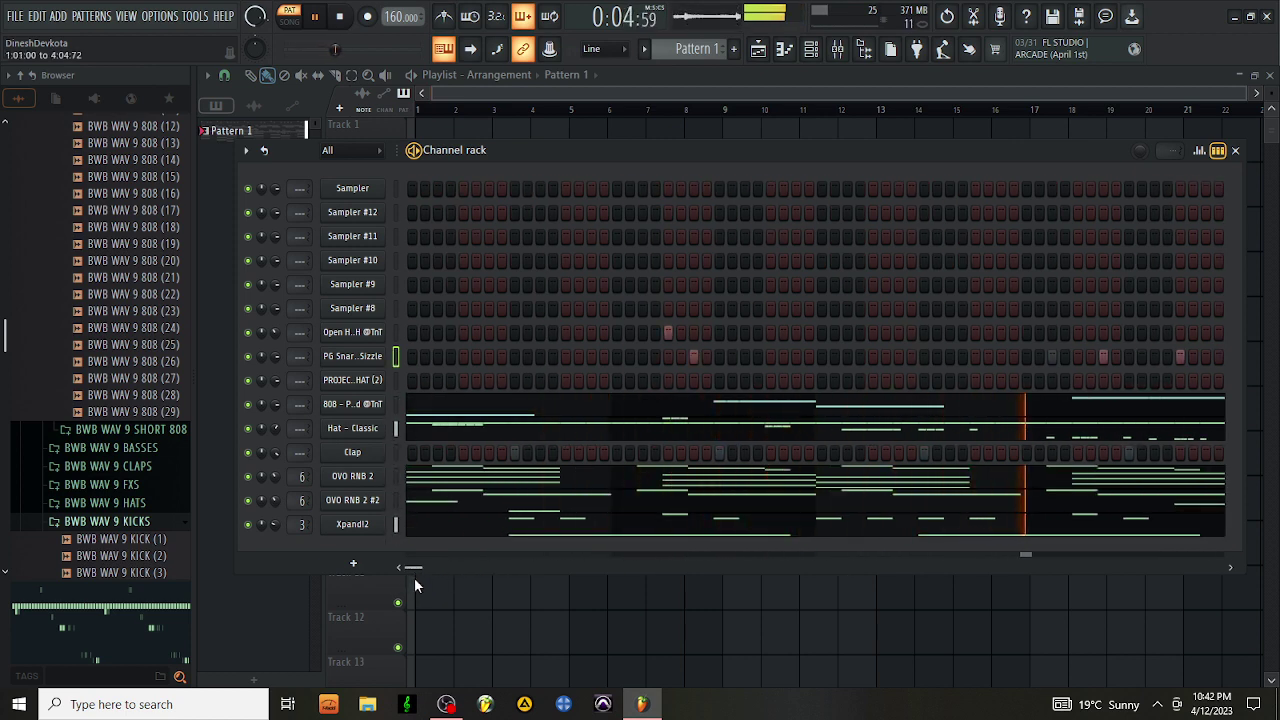
pyautogui.moveTo(415, 585); pyautogui.dragTo(451, 580)
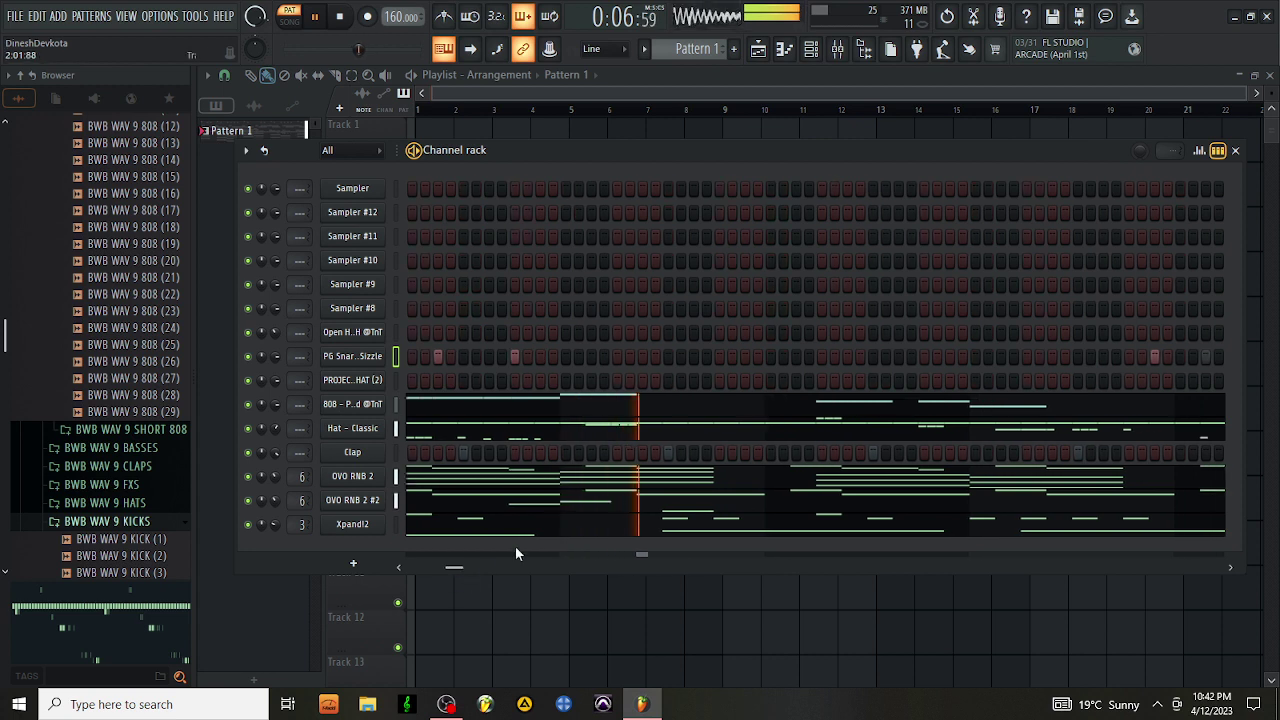
pyautogui.click(797, 358)
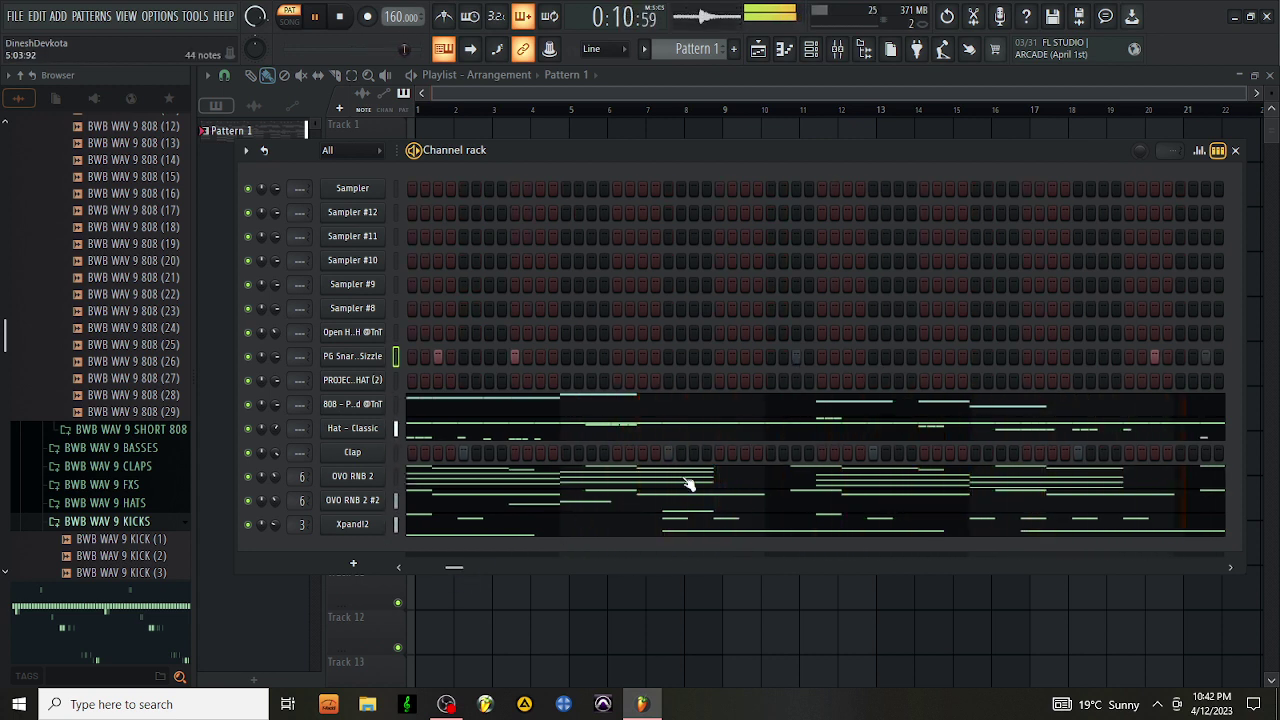
# Lower the velocity of the last two PG Snare Sizzle notes and close the piano roll
pyautogui.moveTo(454, 569); pyautogui.dragTo(505, 568)
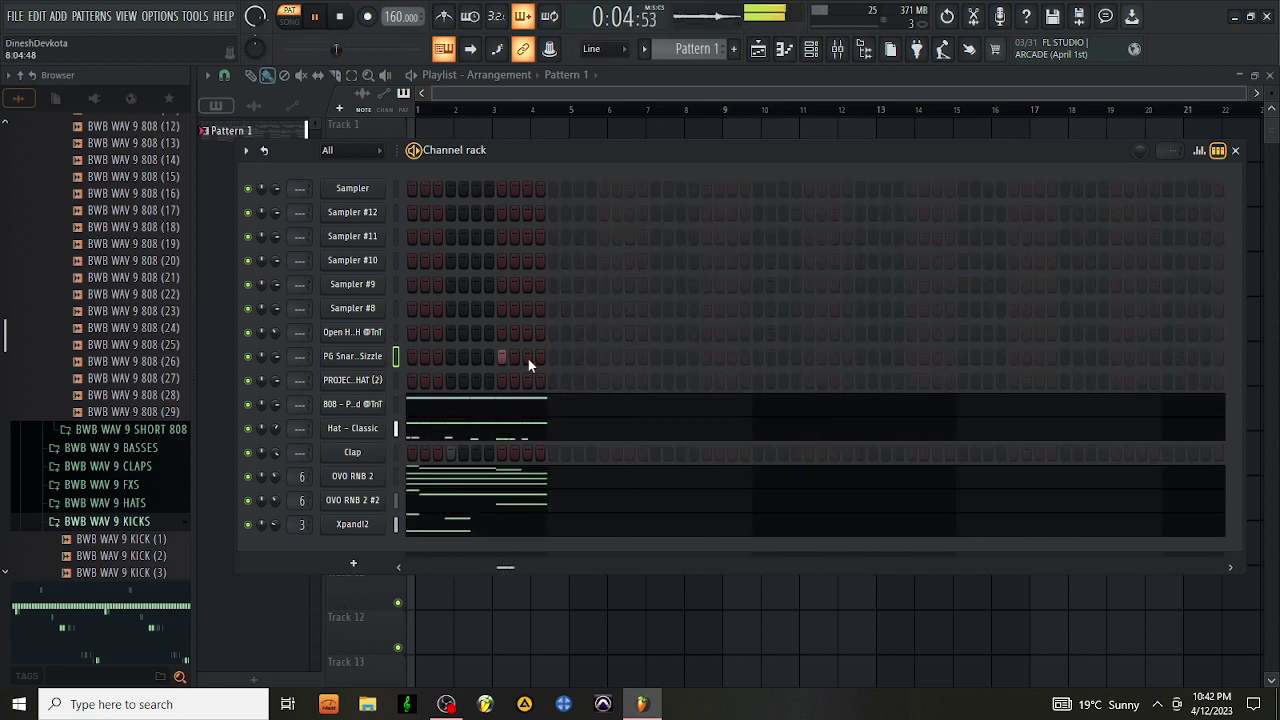
pyautogui.rightClick(376, 357)
pyautogui.click(424, 354)
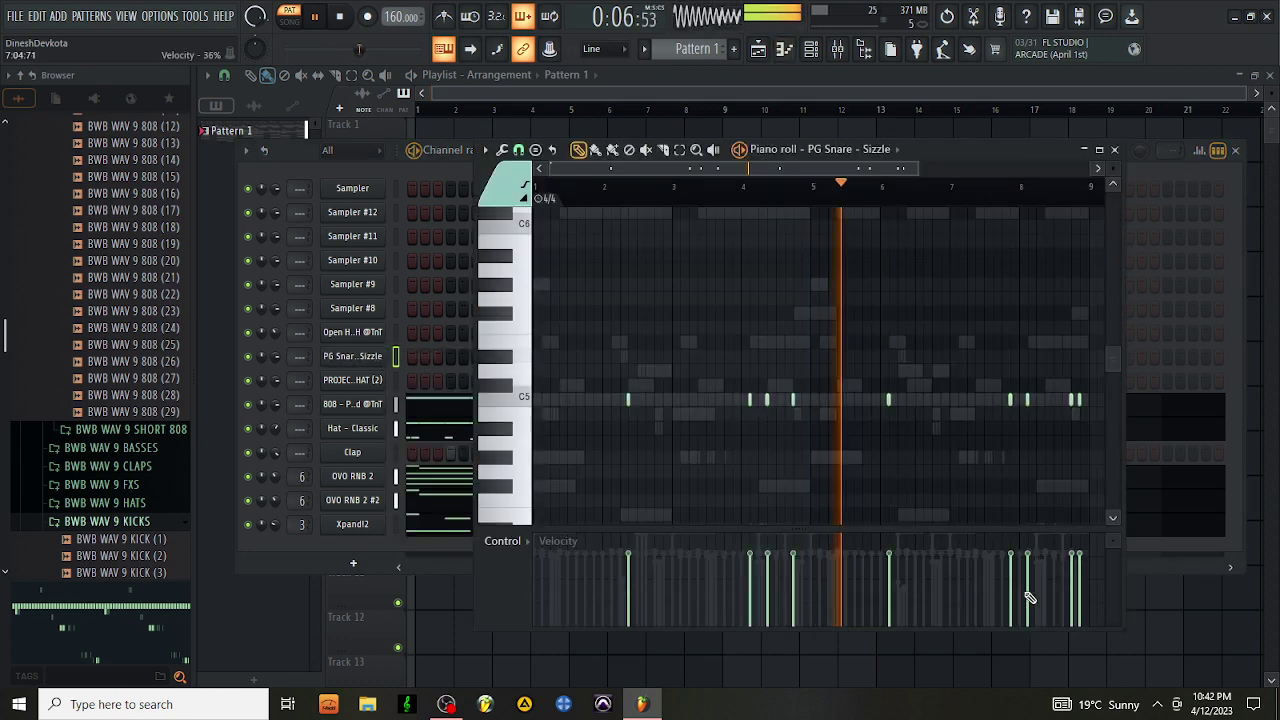
pyautogui.moveTo(1069, 581); pyautogui.dragTo(1081, 580)
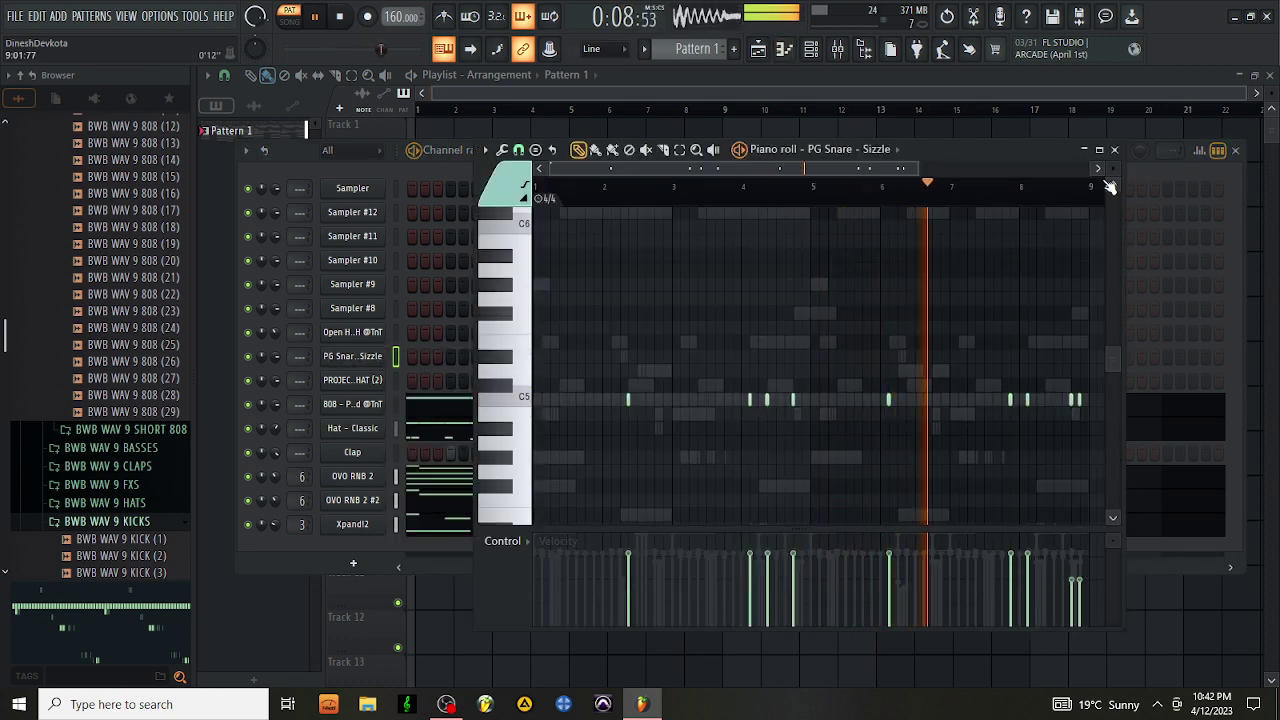
pyautogui.click(1114, 150)
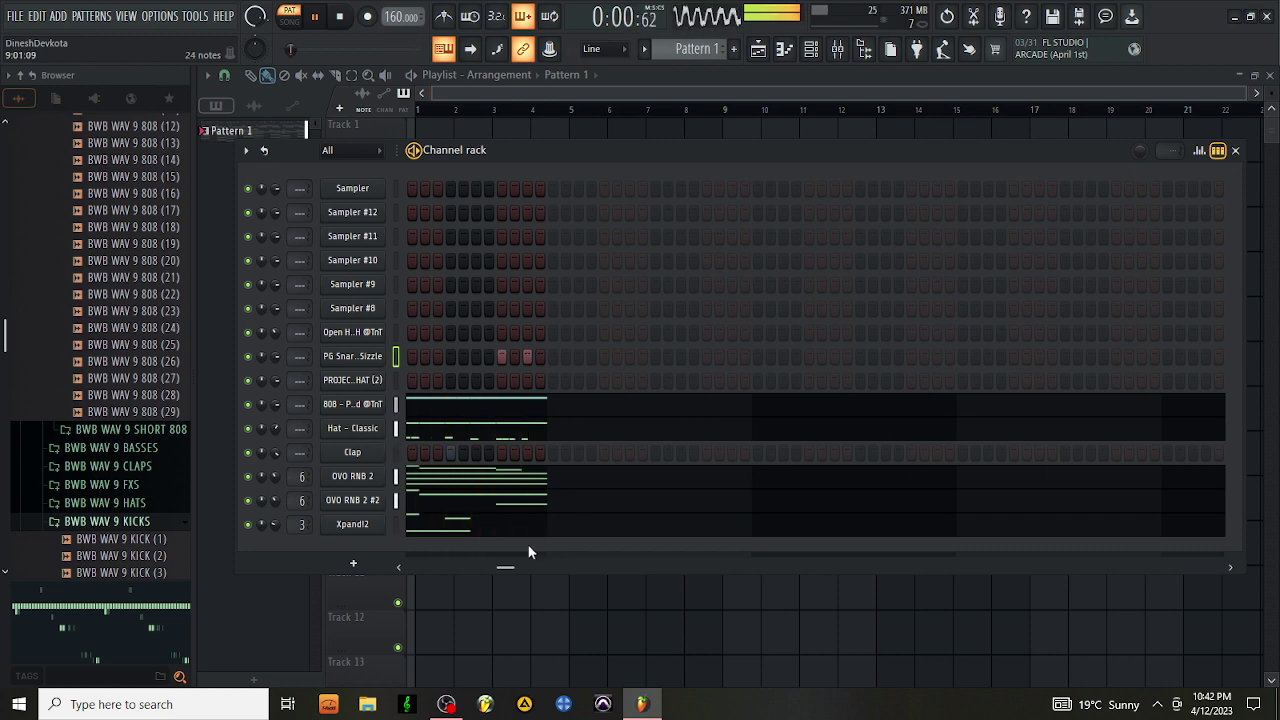
pyautogui.moveTo(508, 569); pyautogui.dragTo(271, 548)
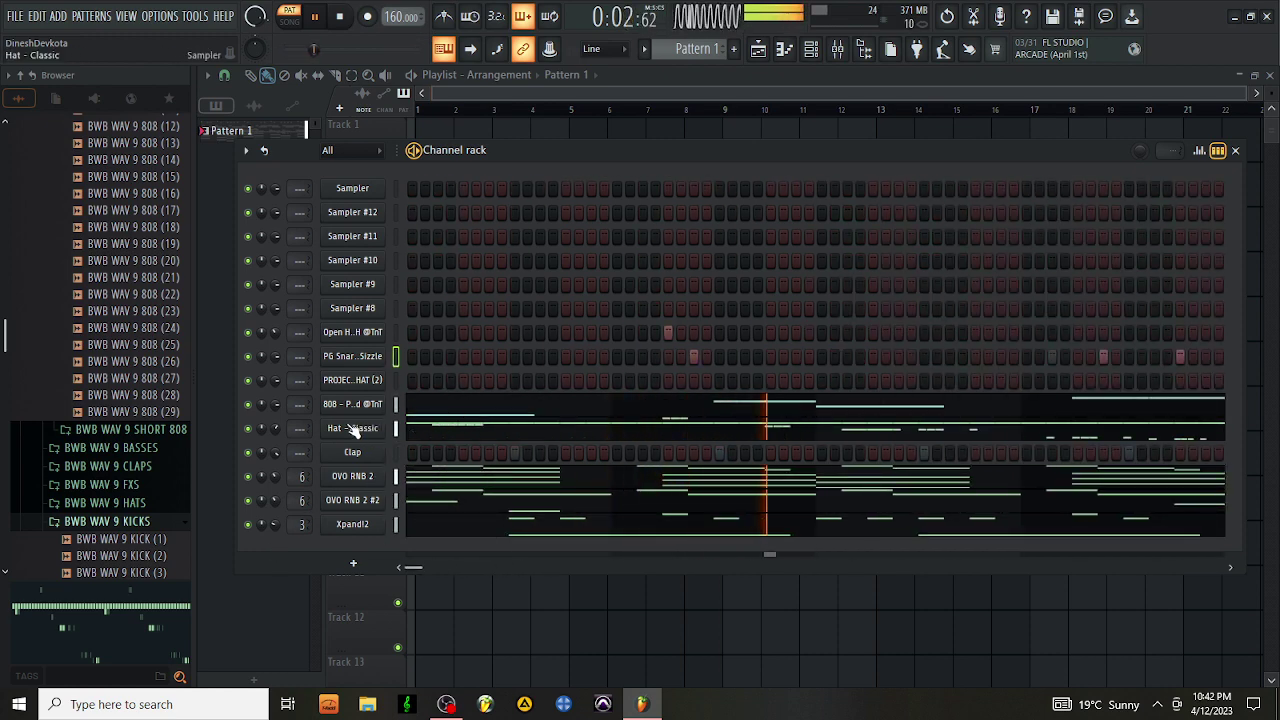
# Try a PROJECT HAT (2) hit at step 12, moving it to step 13, while auditioning the pattern
pyautogui.scroll(15, 170, 420)
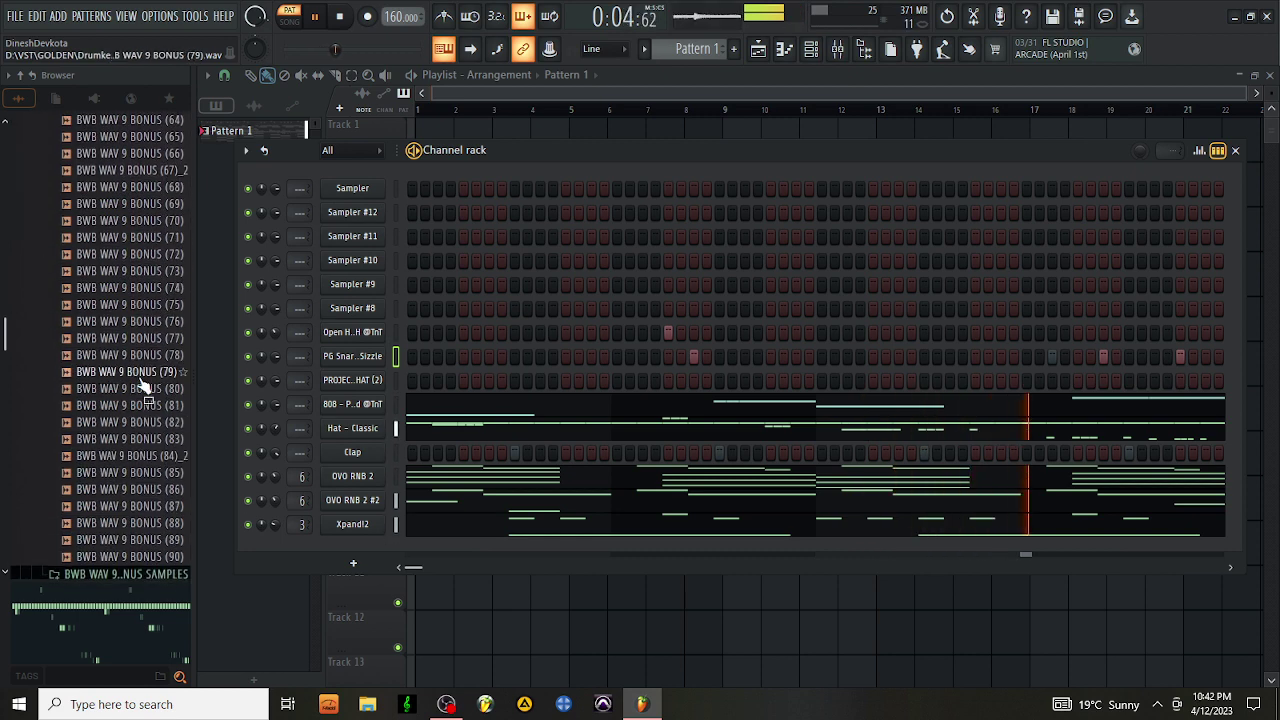
pyautogui.scroll(20, 147, 386)
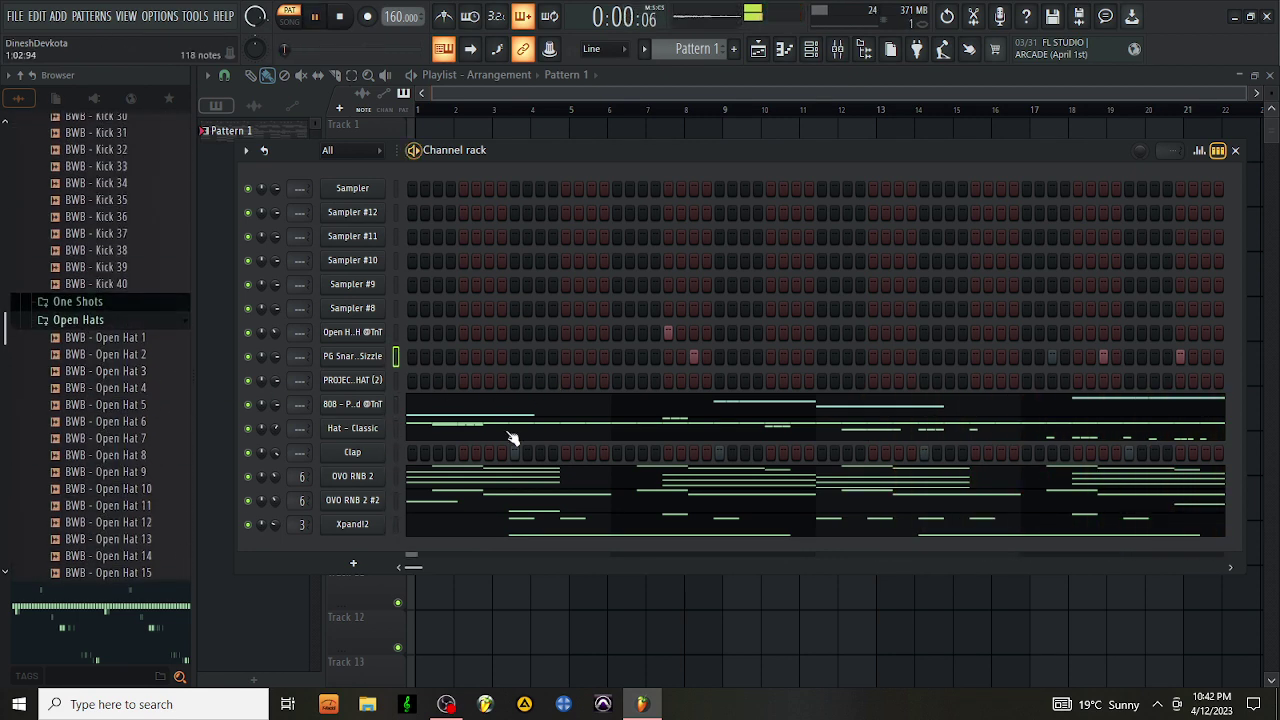
pyautogui.press('space')
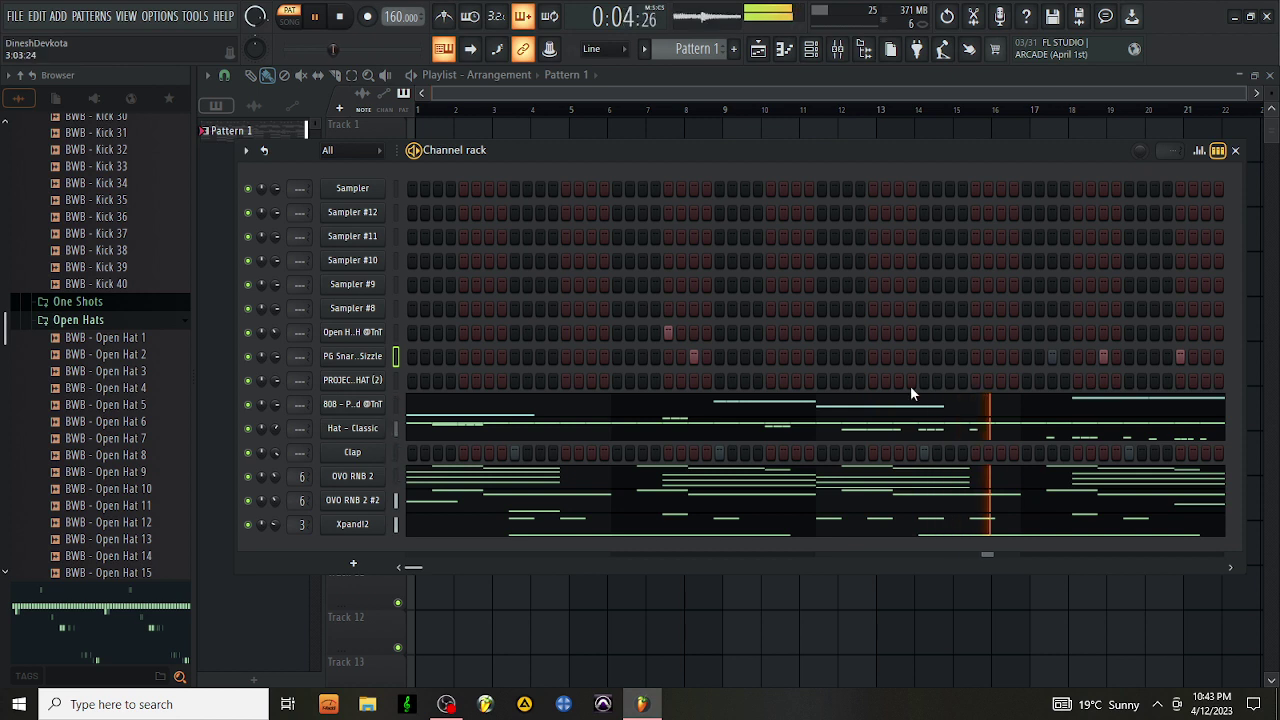
pyautogui.press('space')
pyautogui.press('space')
pyautogui.click(554, 379)
pyautogui.press('space')
pyautogui.press('space')
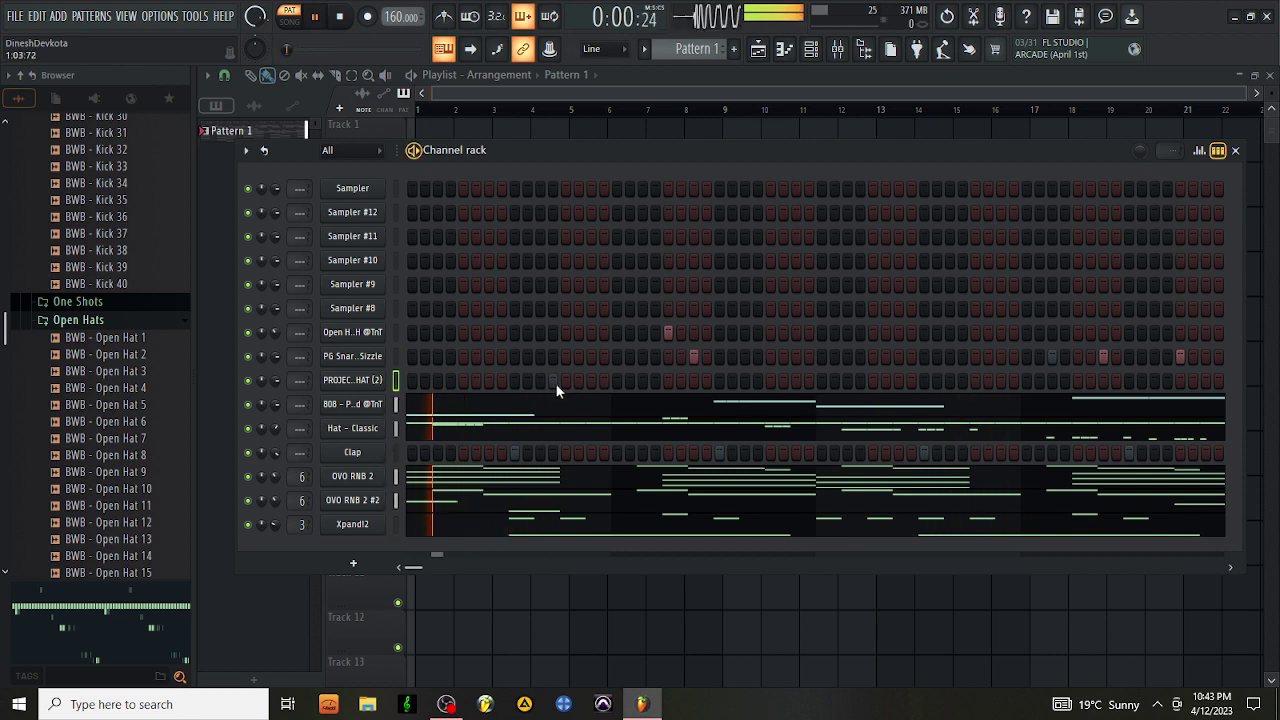
pyautogui.click(565, 380)
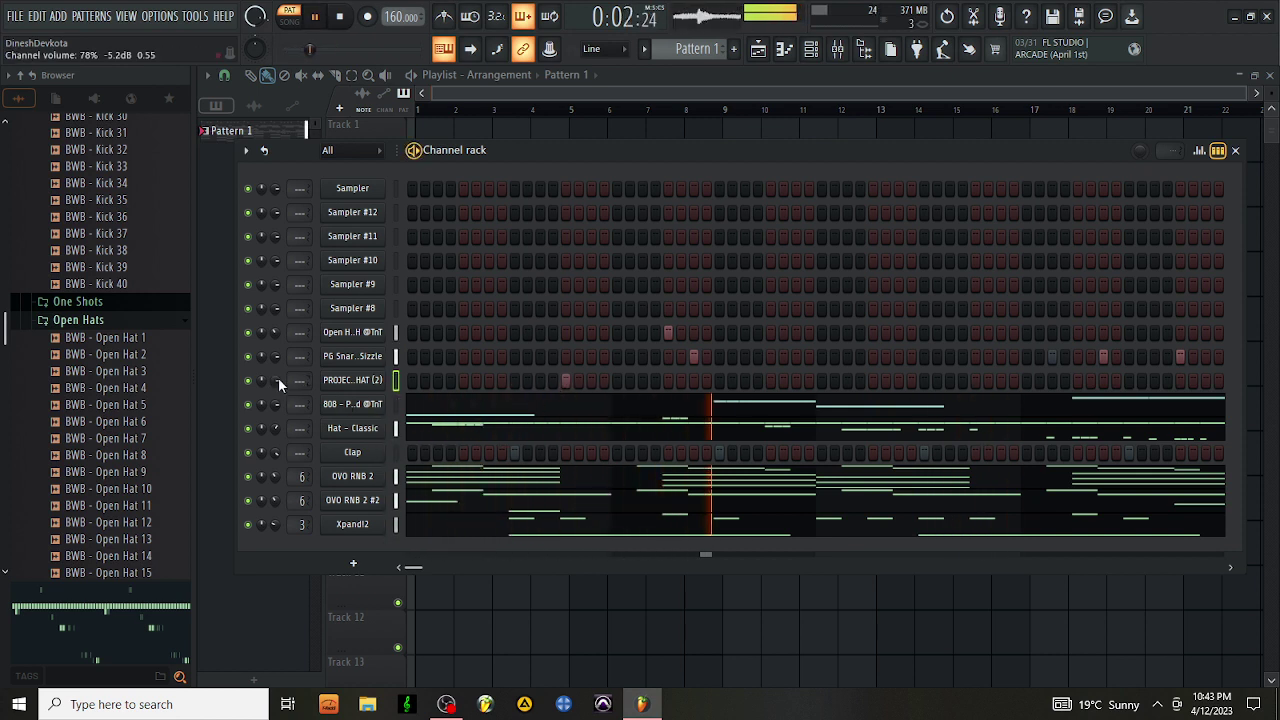
# Lower the PROJECT HAT (2) channel volume and place its hit at step 45 of the pattern
pyautogui.moveTo(277, 380); pyautogui.dragTo(277, 407)
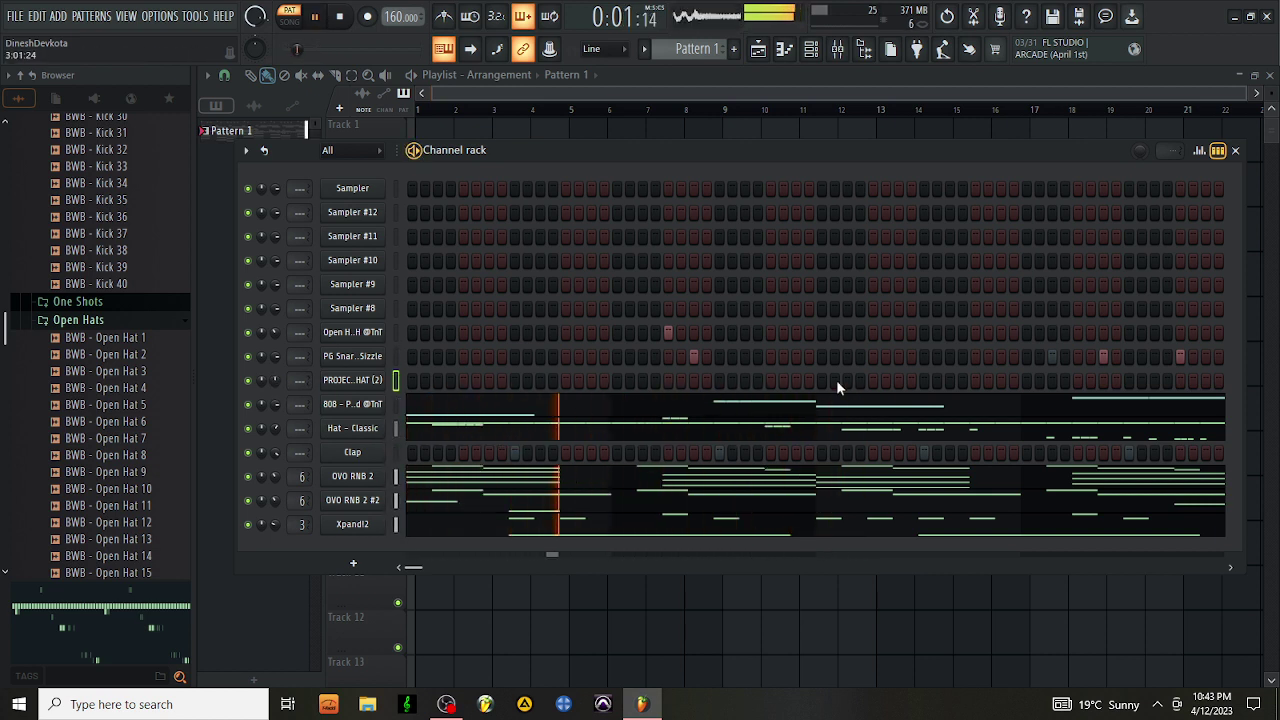
pyautogui.click(874, 382)
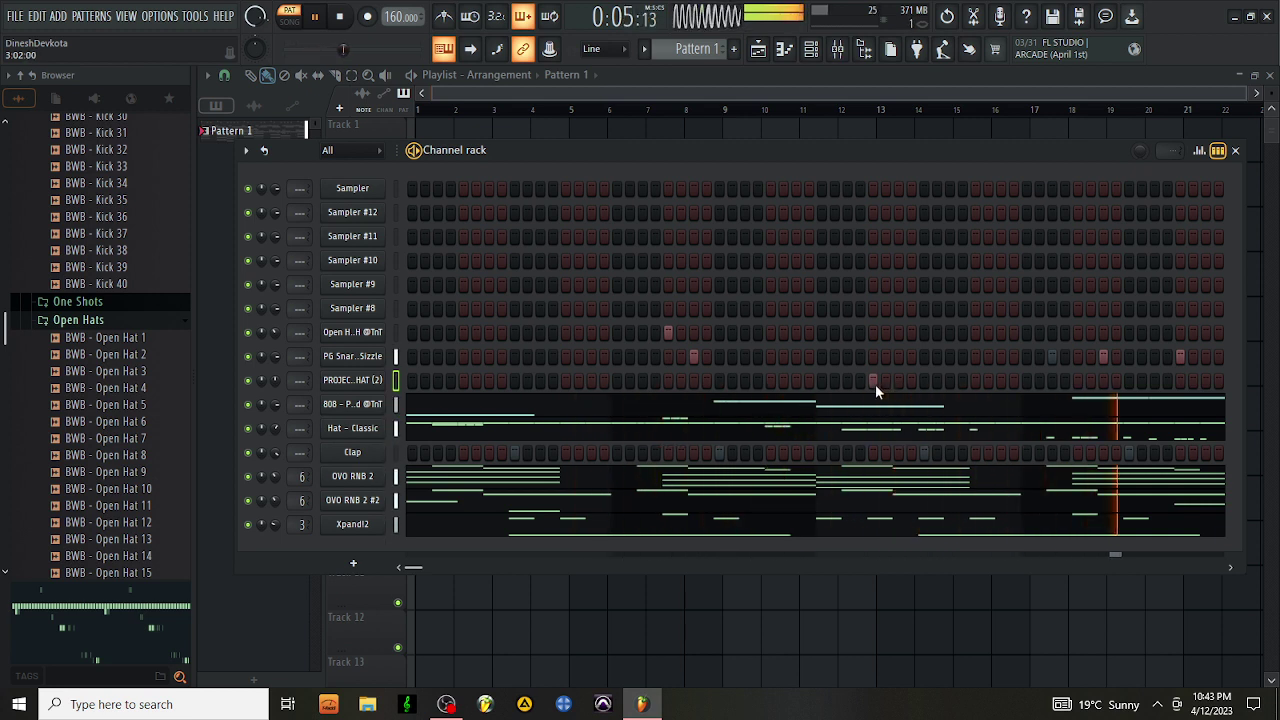
pyautogui.click(874, 382)
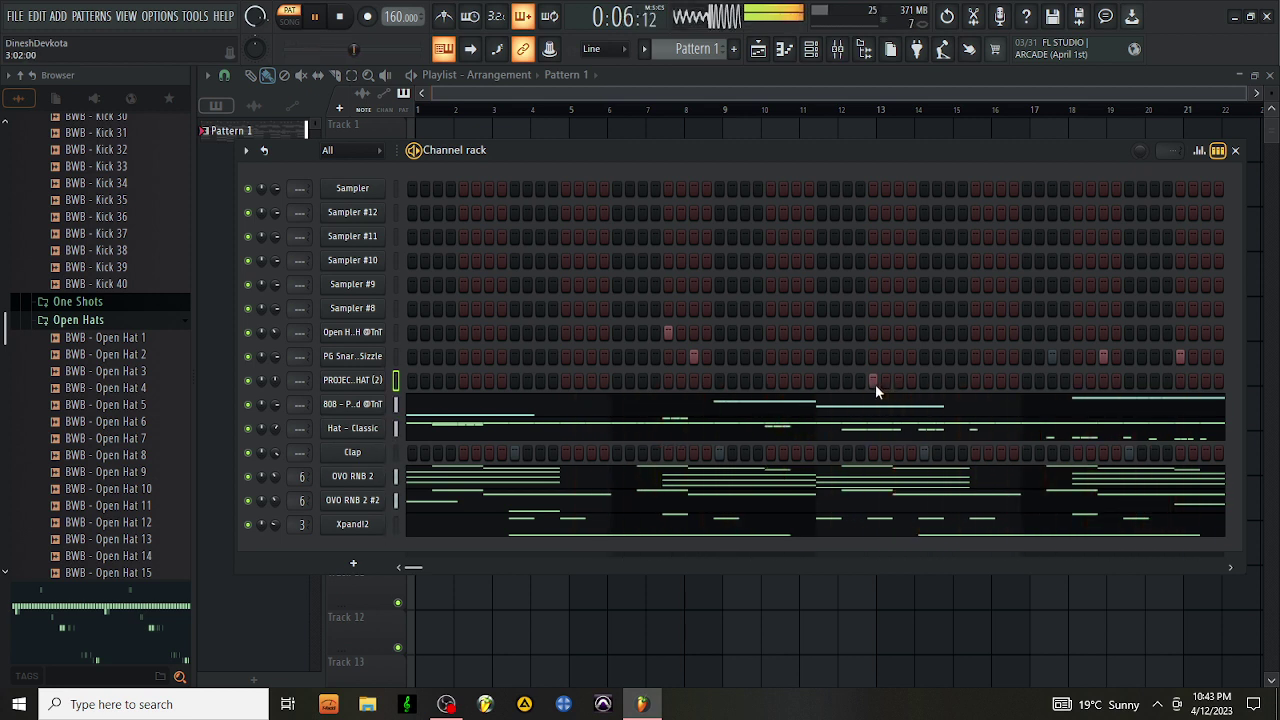
pyautogui.click(974, 381)
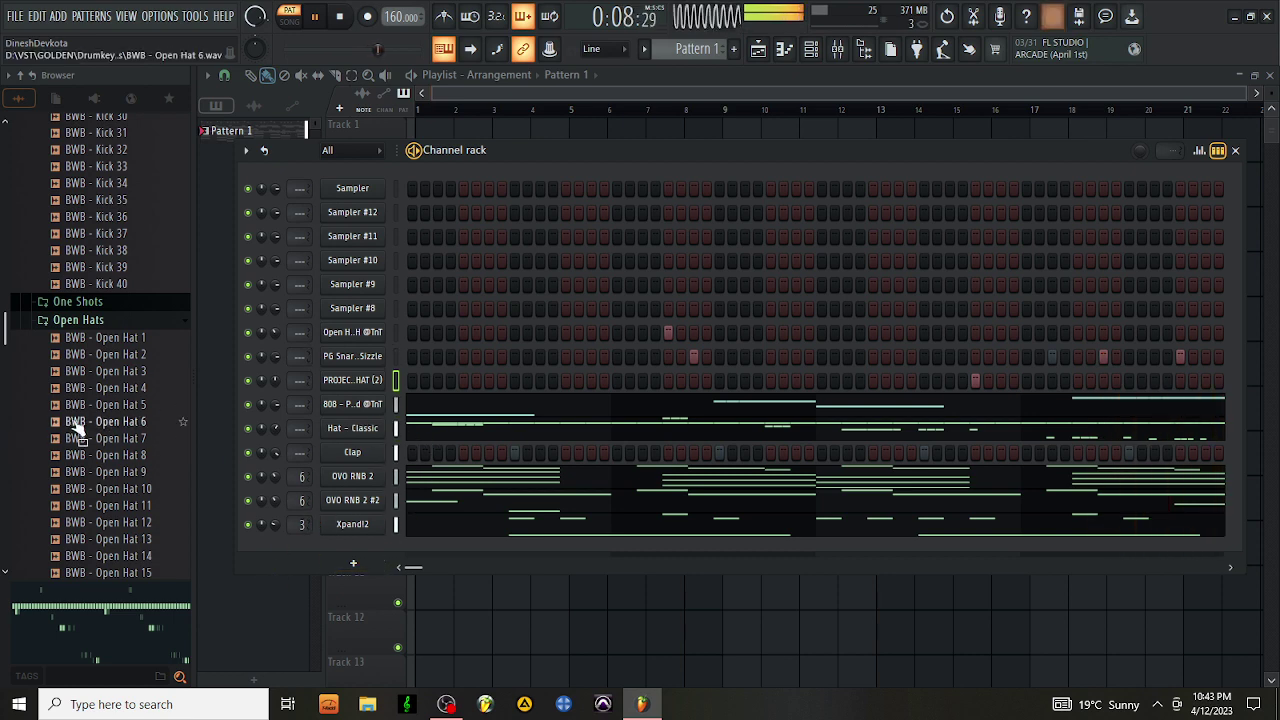
# Load the Dance Girl Vox sample from the FINNAFINESSE folder onto the Sampler #8 channel and add a hit at step 1
pyautogui.scroll(-15, 70, 425)
pyautogui.scroll(-20, 78, 428)
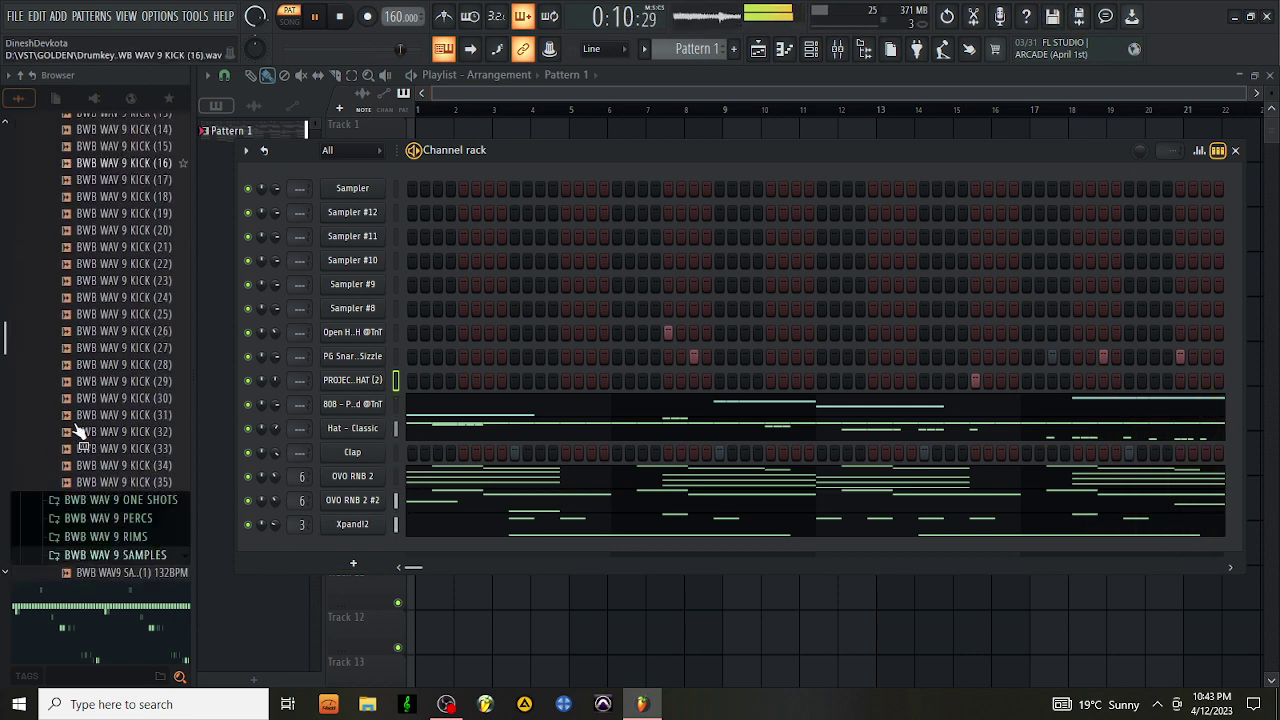
pyautogui.scroll(-20, 78, 428)
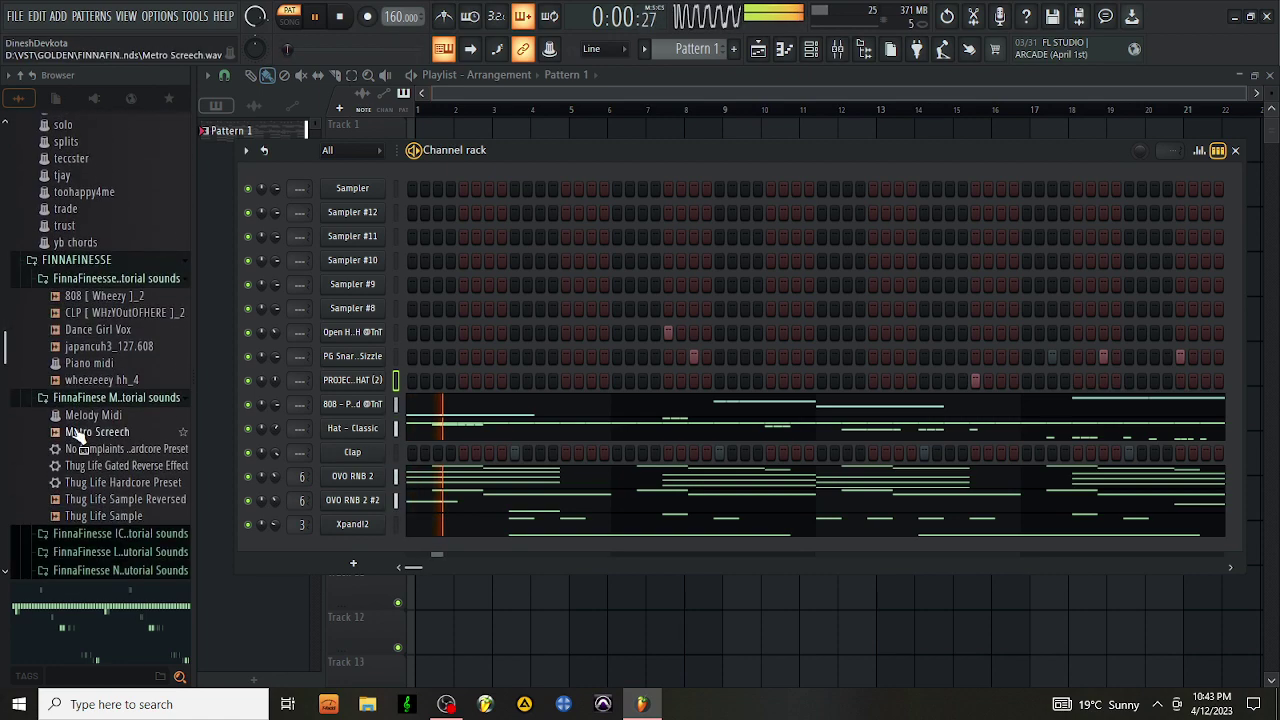
pyautogui.scroll(5, 103, 418)
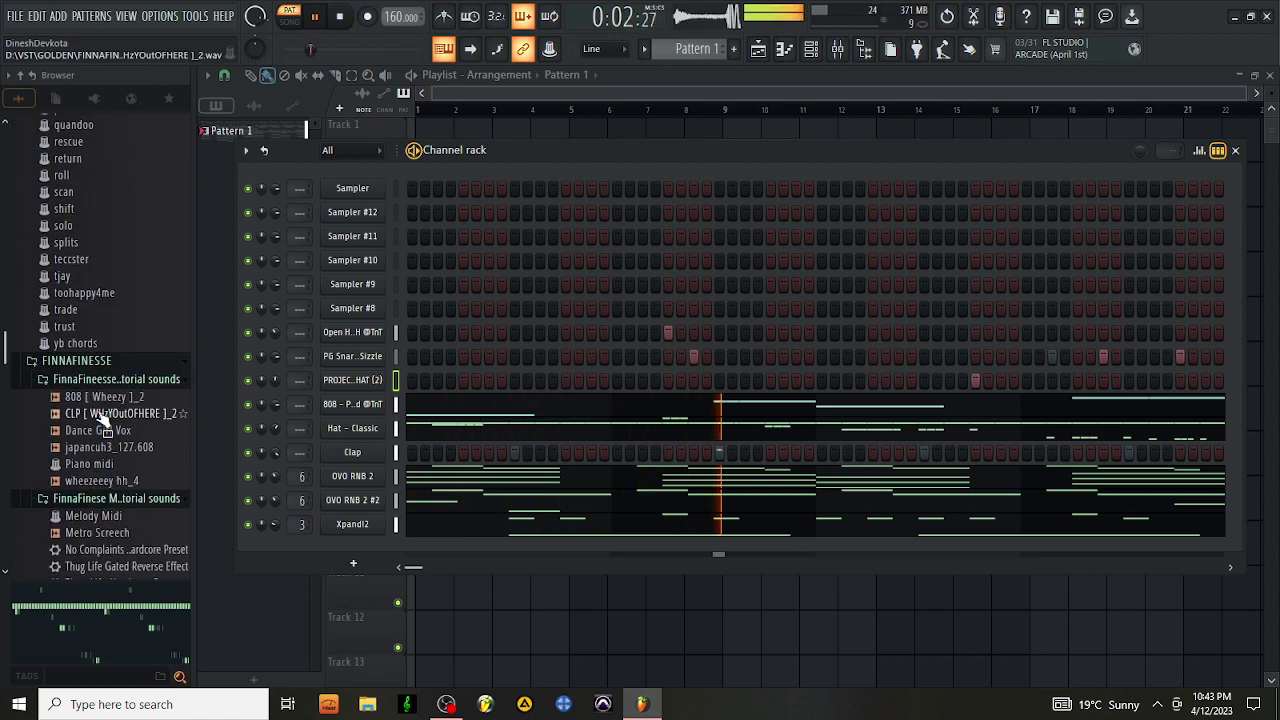
pyautogui.click(108, 432)
pyautogui.moveTo(112, 438); pyautogui.dragTo(415, 310)
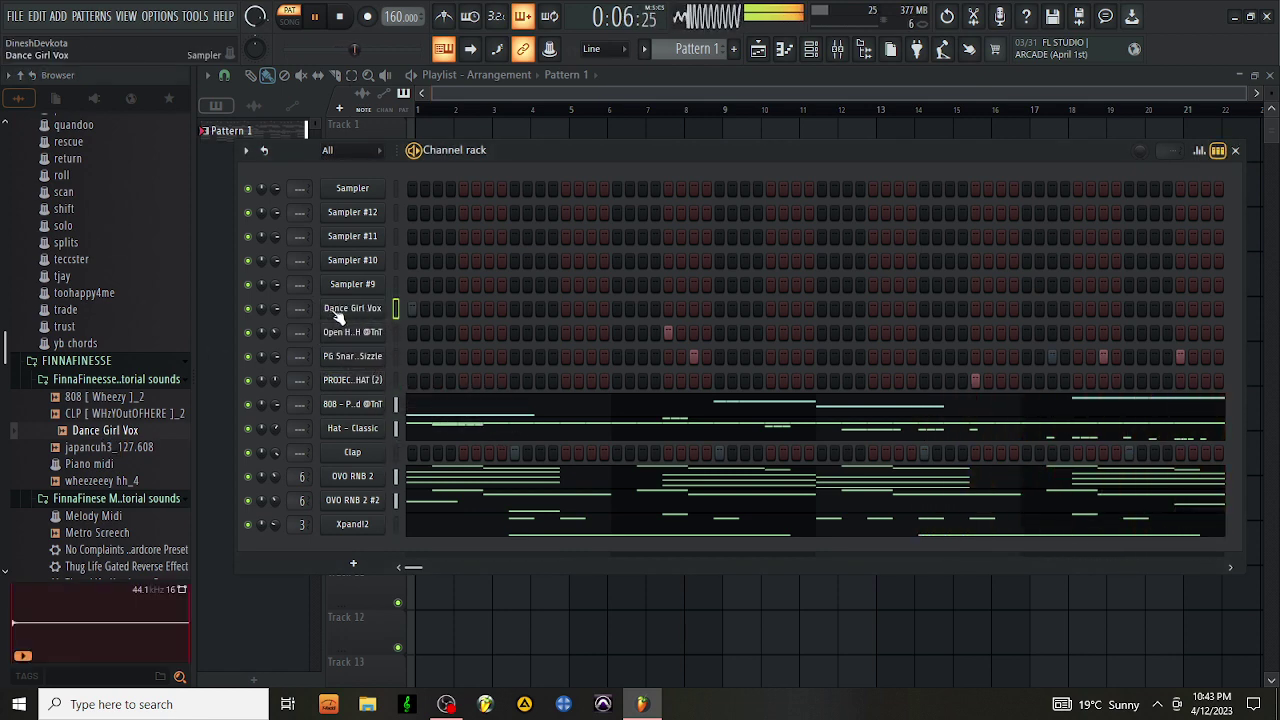
# Enable Normalize on the Dance Girl Vox sample, lower its channel volume and close its settings
pyautogui.click(352, 308)
pyautogui.click(628, 445)
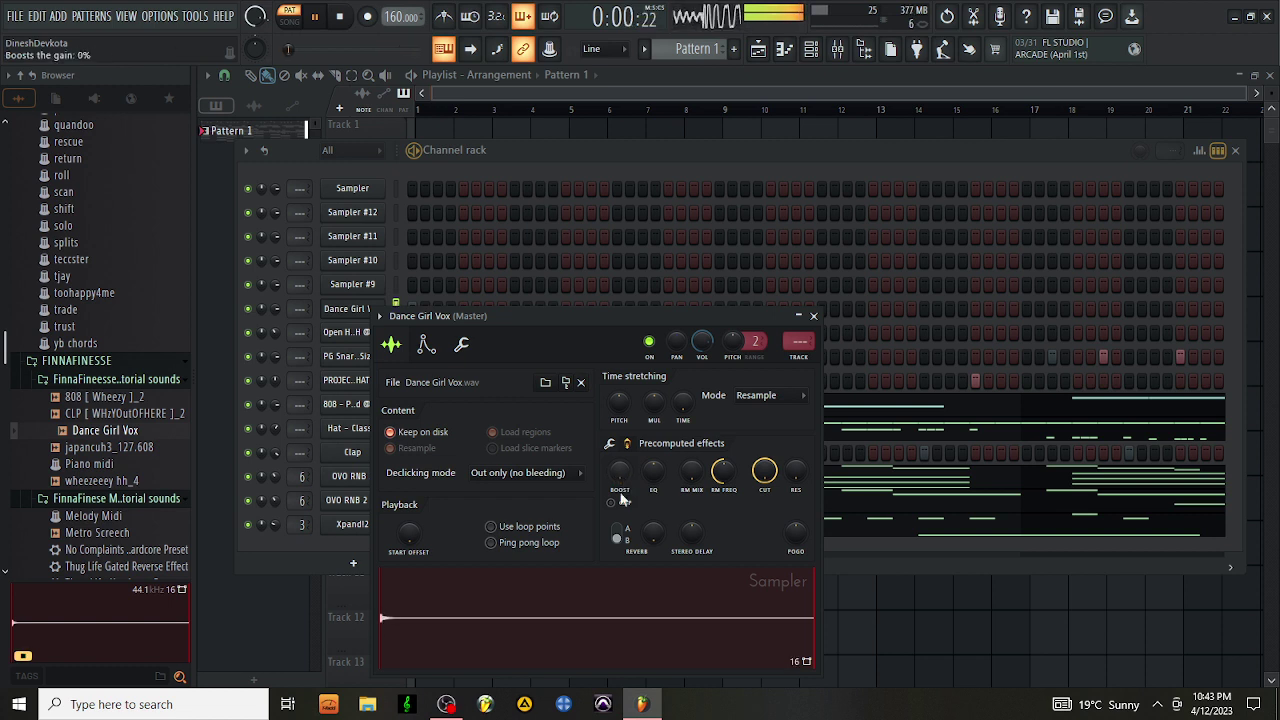
pyautogui.click(618, 444)
pyautogui.click(630, 484)
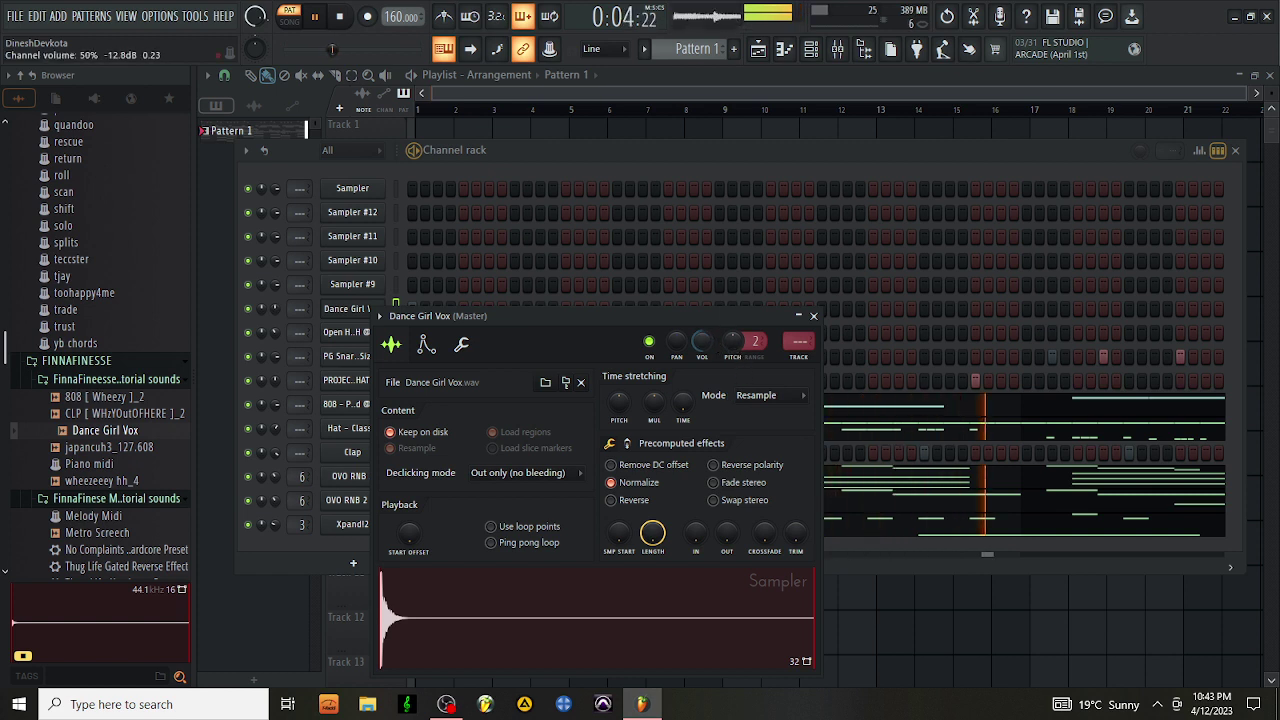
pyautogui.click(815, 317)
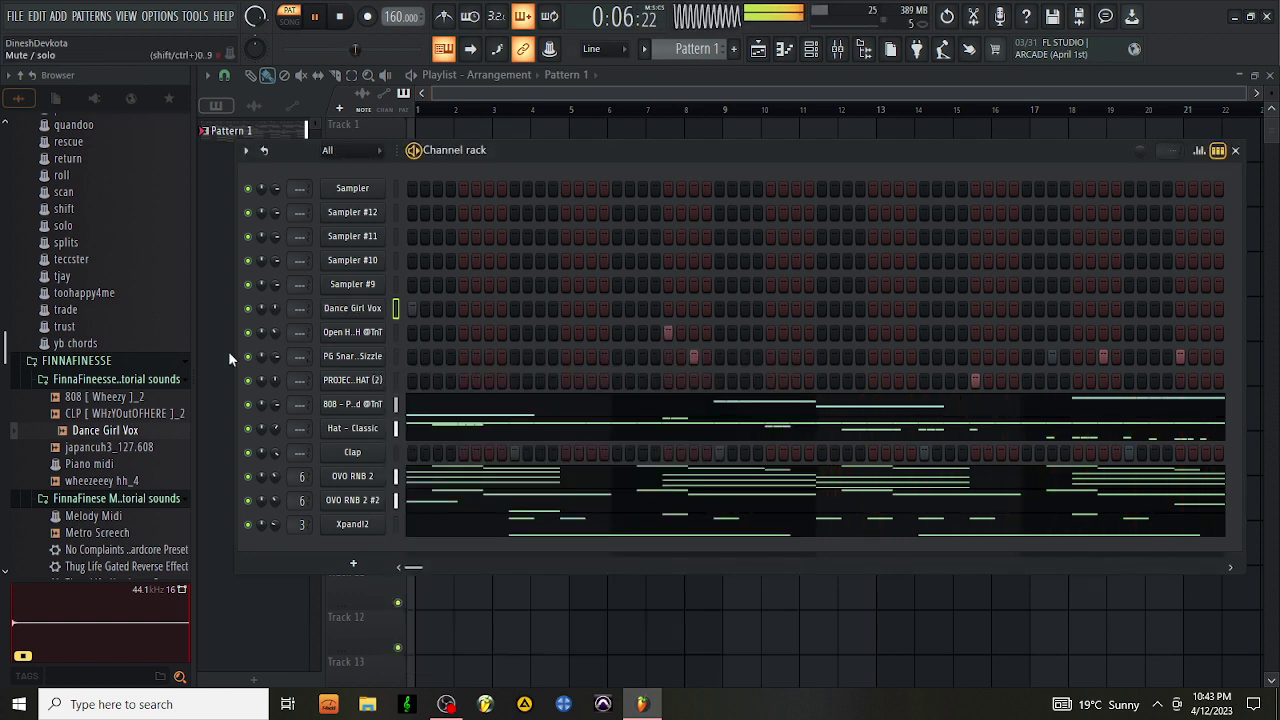
# Load the wheezeeey hh_4 sample onto the Sampler #9 channel and fill it with hits every 2 steps
pyautogui.scroll(-3, 133, 483)
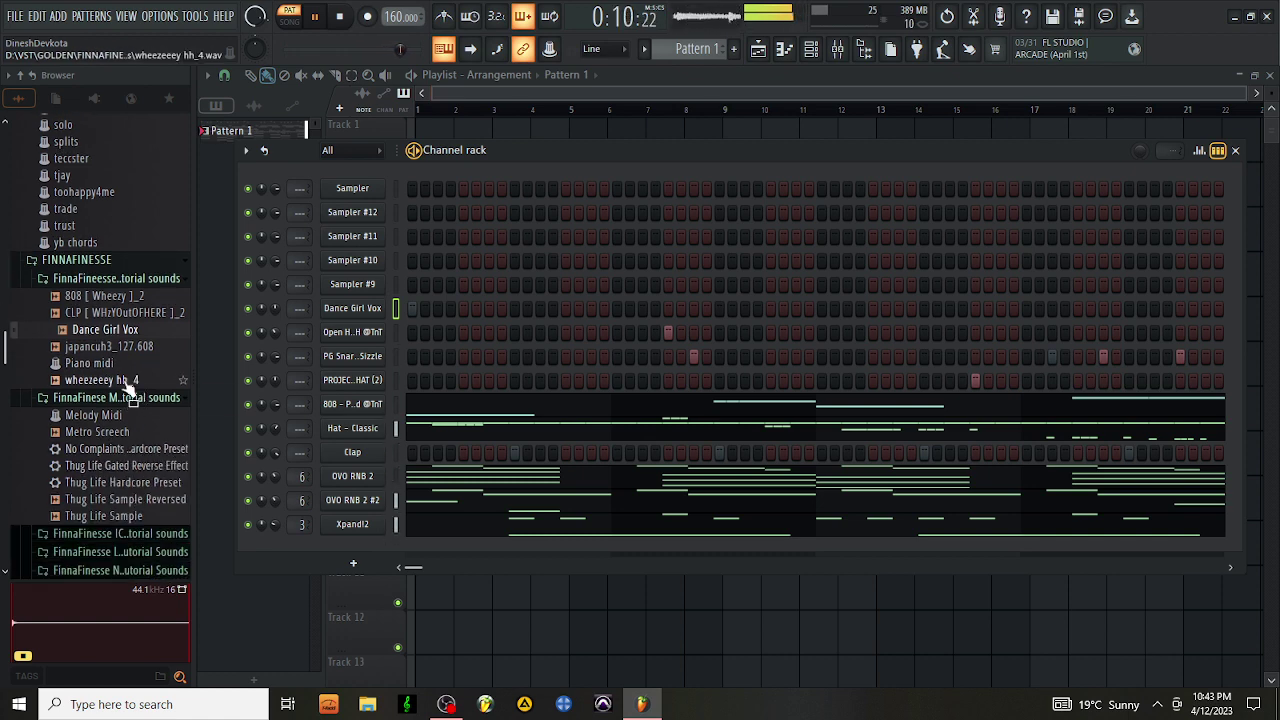
pyautogui.moveTo(129, 380); pyautogui.dragTo(355, 282)
pyautogui.rightClick(357, 286)
pyautogui.click(571, 336)
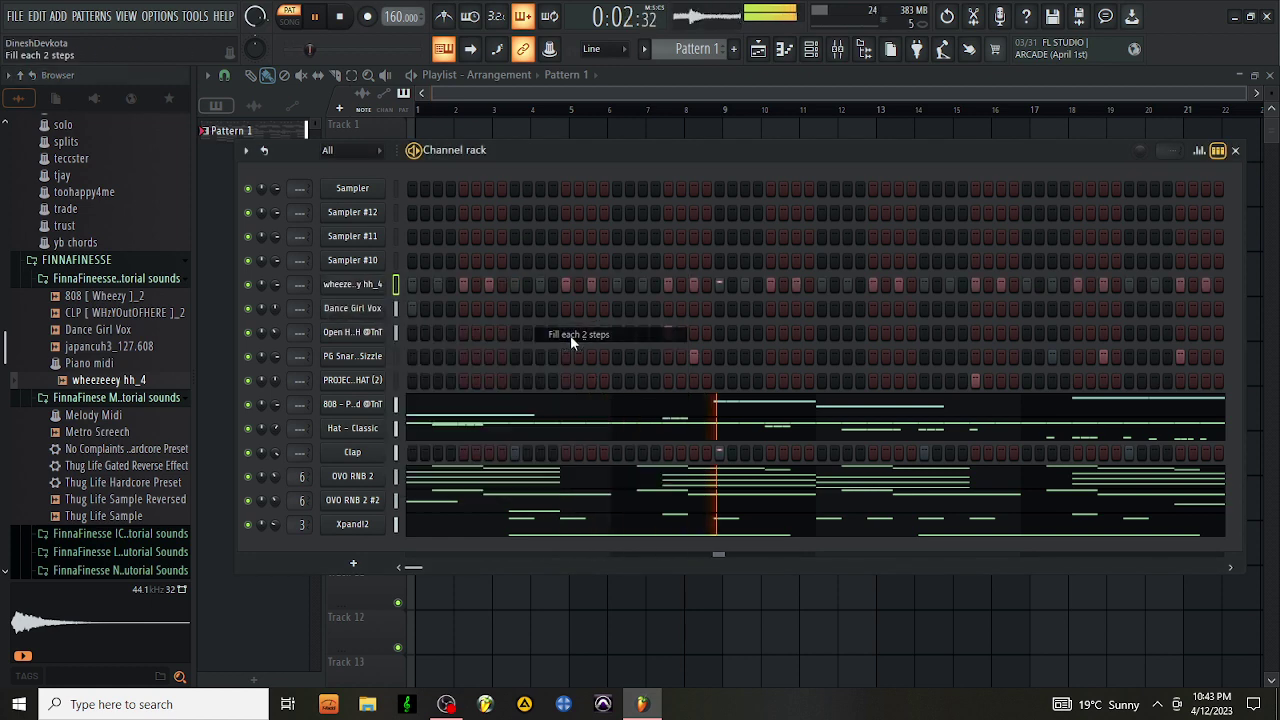
# Transpose the every-2-steps wheezeeey hh_4 notes down one octave to C4 in the piano roll
pyautogui.rightClick(346, 286)
pyautogui.click(454, 282)
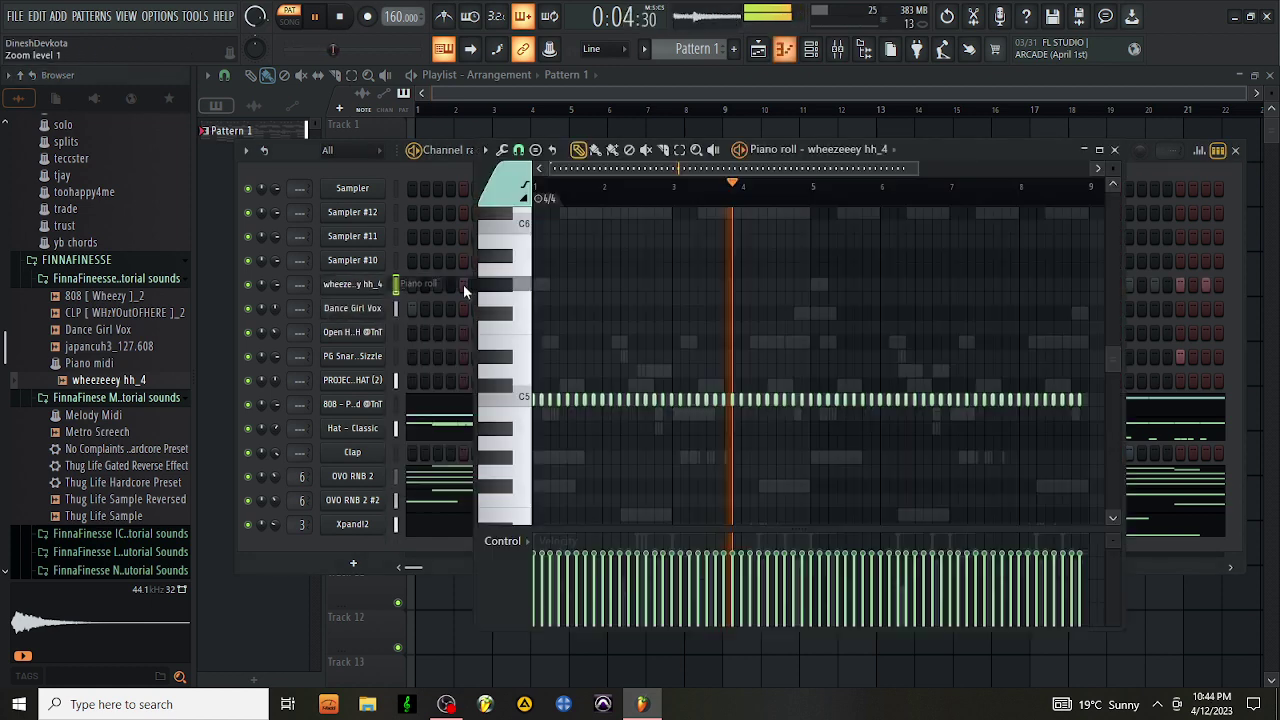
pyautogui.hotkey('ctrl', 'Down')
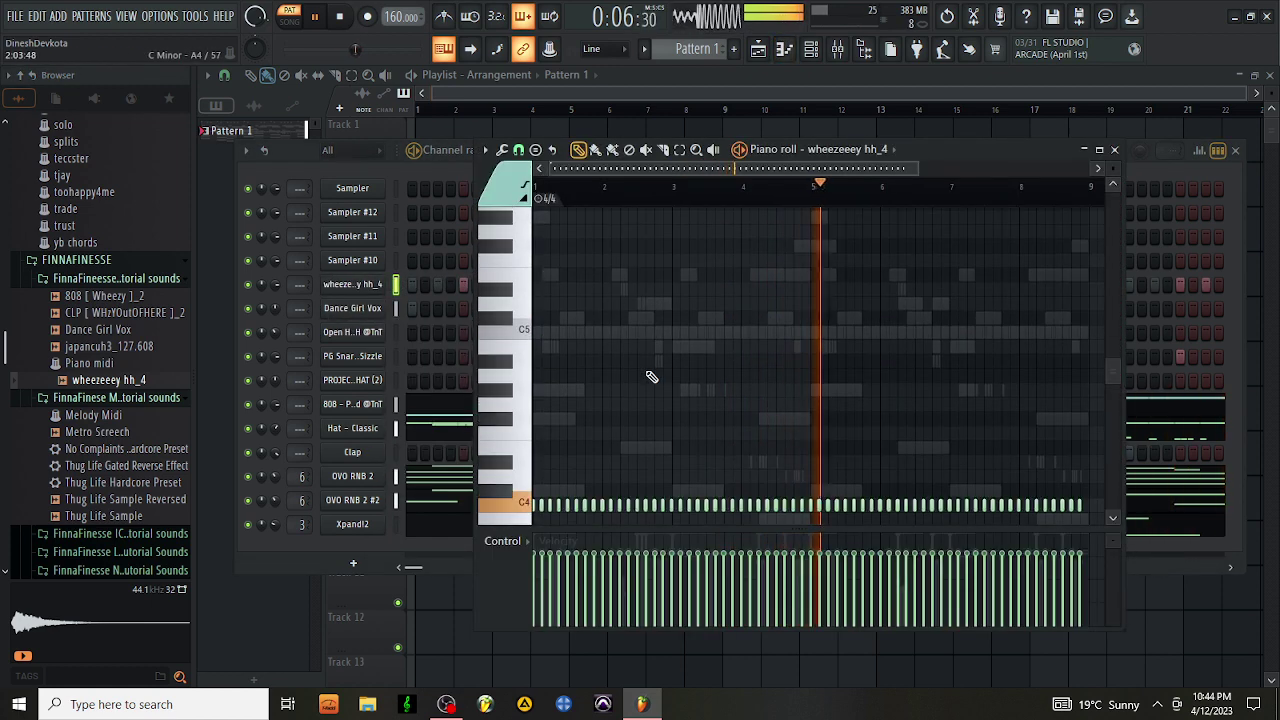
# Refill the wheezeeey hh_4 channel with hits every 4 steps and transpose the notes down one octave to C4
pyautogui.rightClick(352, 285)
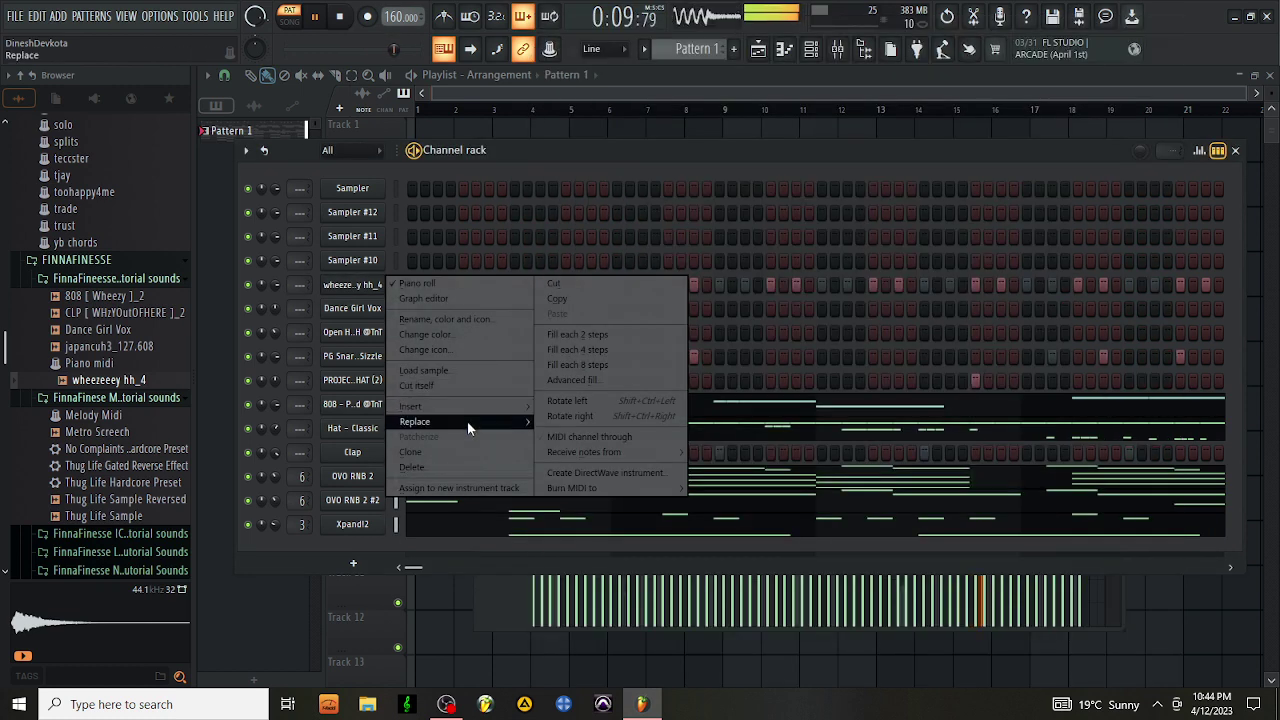
pyautogui.moveTo(475, 407)
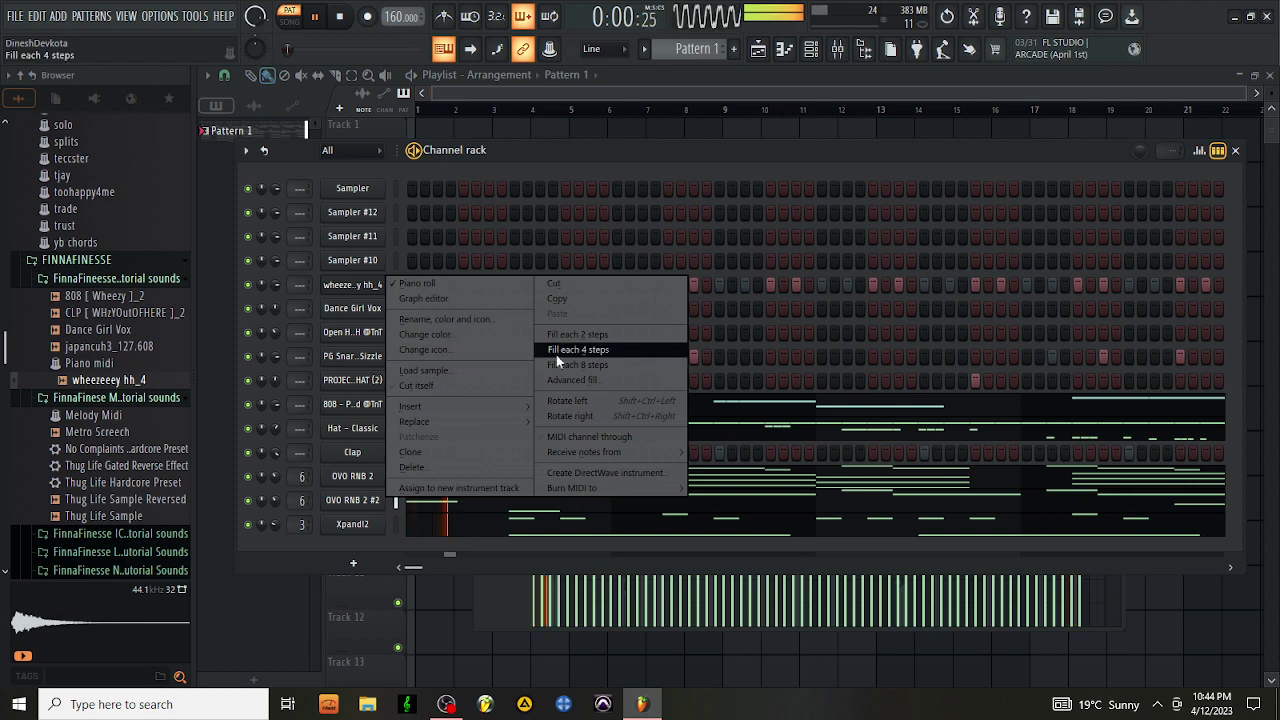
pyautogui.click(583, 348)
pyautogui.rightClick(370, 285)
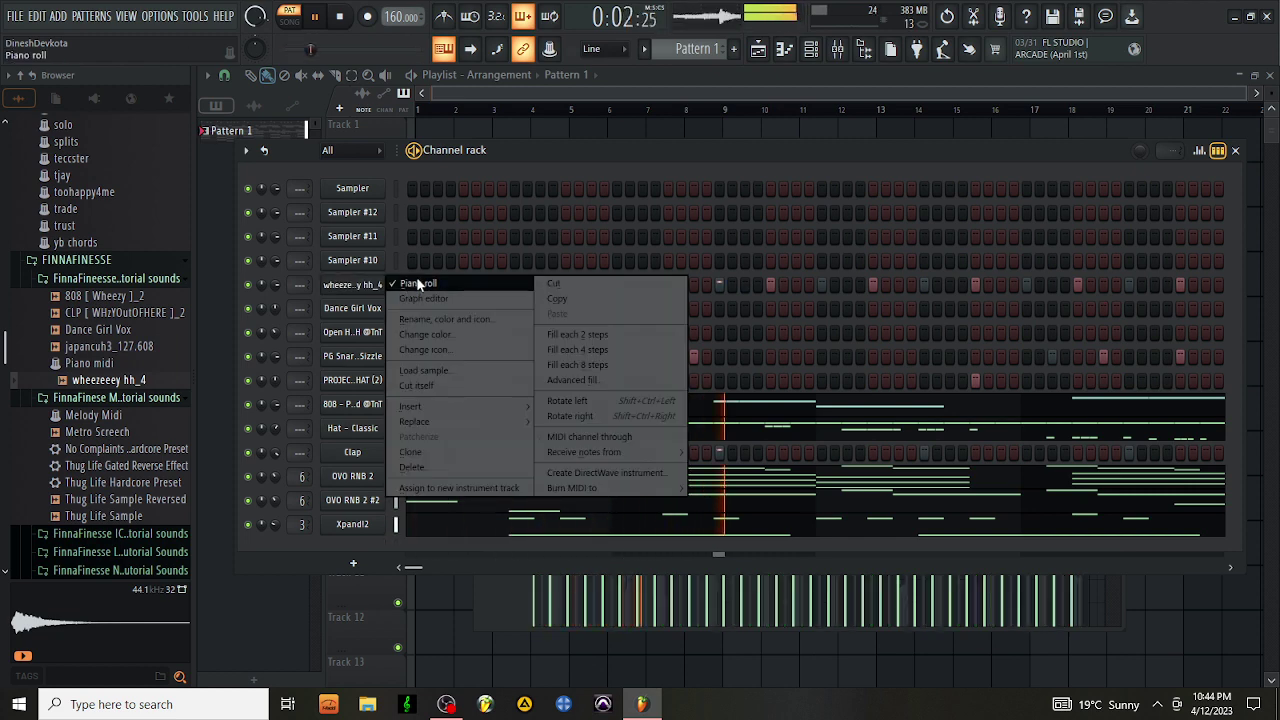
pyautogui.click(417, 281)
pyautogui.rightClick(377, 287)
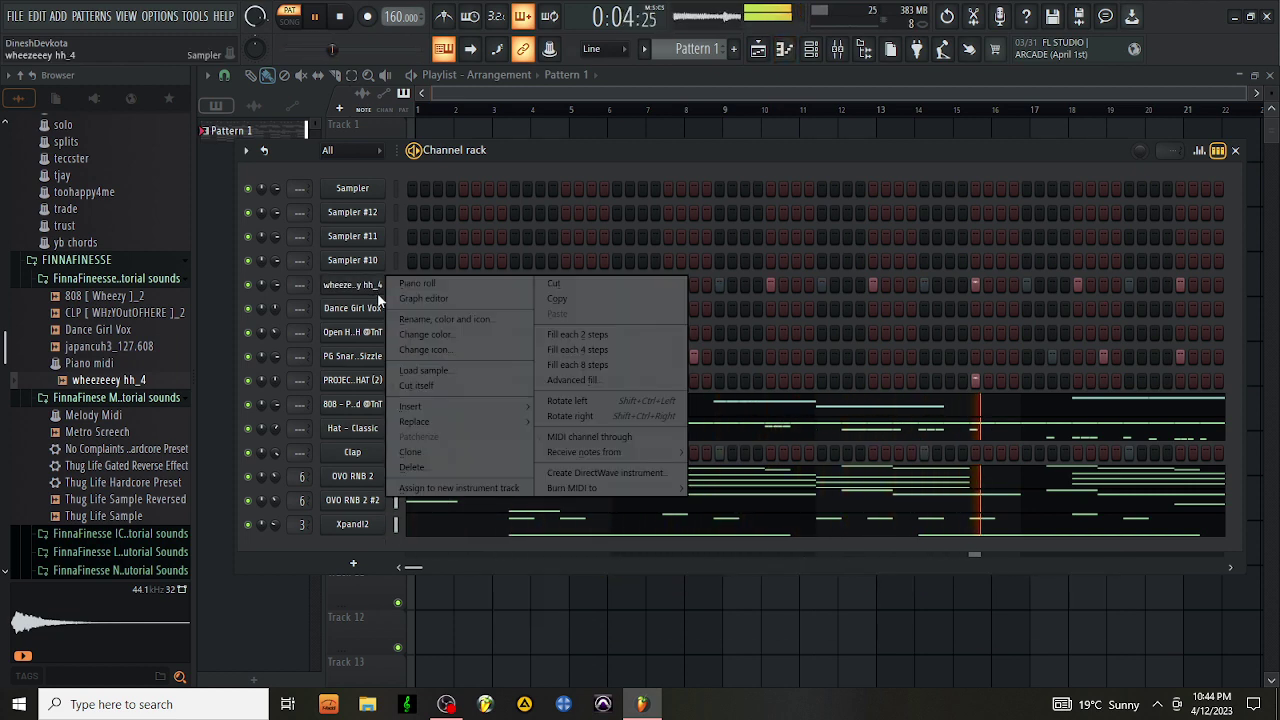
pyautogui.click(459, 282)
pyautogui.hotkey('ctrl', 'Down')
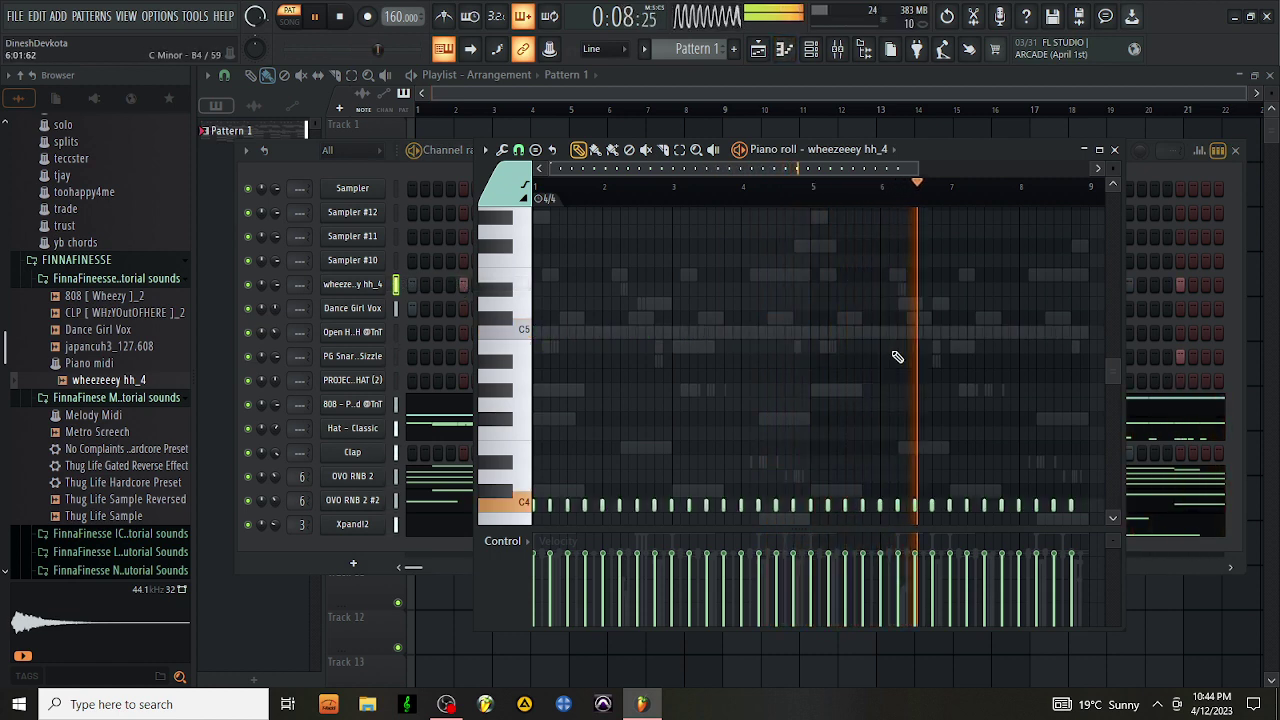
# Refill the wheezeeey hh_4 channel with hits every 8 steps, transpose them down one octave to C4 and close the piano roll
pyautogui.rightClick(385, 282)
pyautogui.click(583, 366)
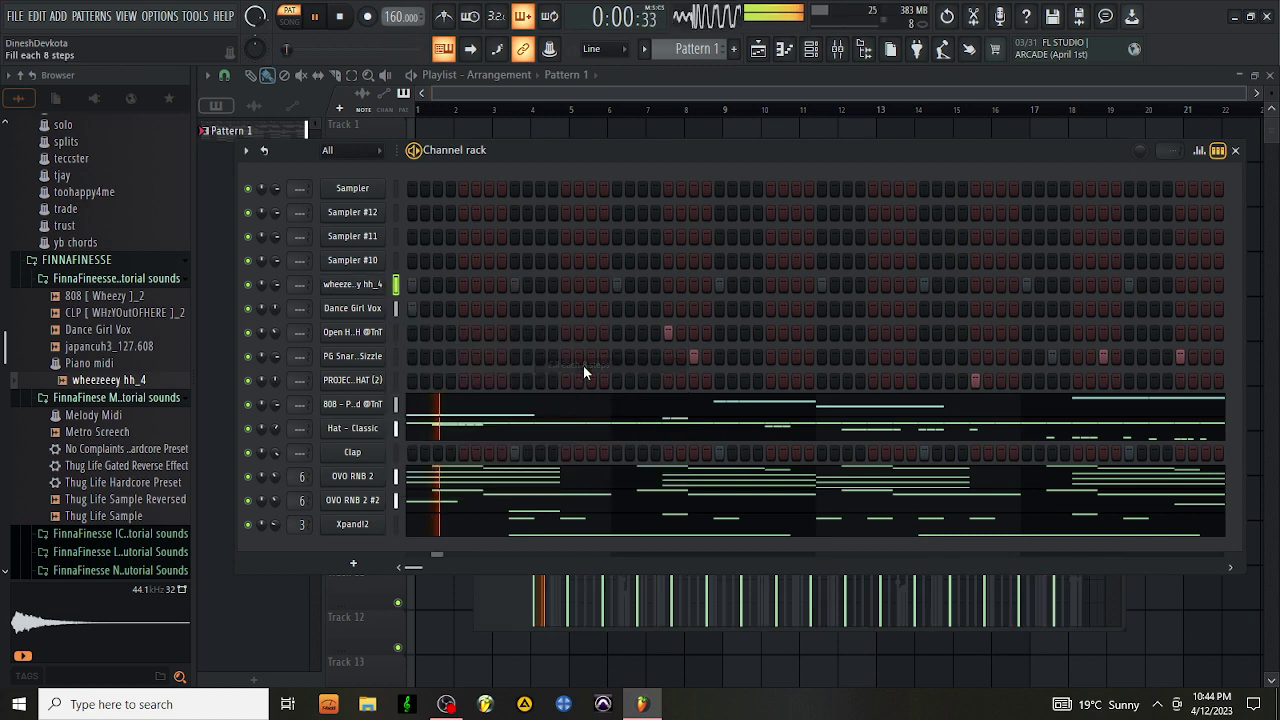
pyautogui.rightClick(345, 283)
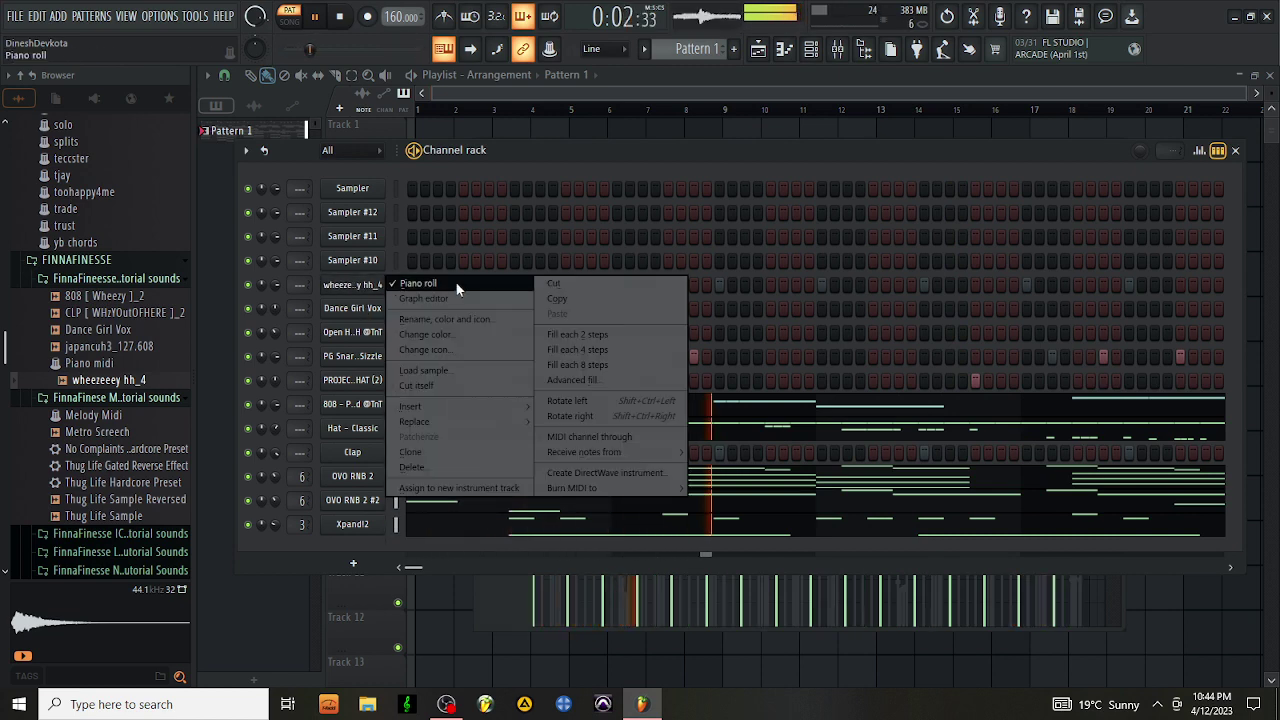
pyautogui.click(456, 284)
pyautogui.rightClick(387, 284)
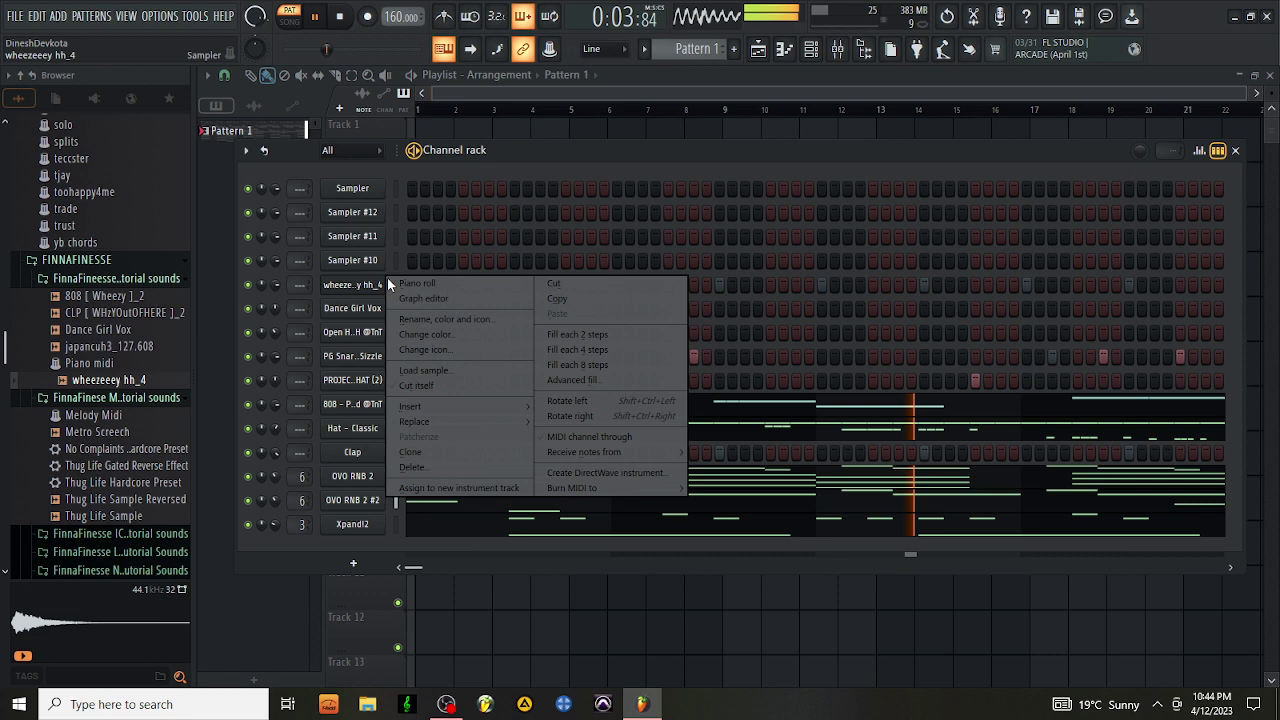
pyautogui.click(457, 283)
pyautogui.hotkey('ctrl', 'Down')
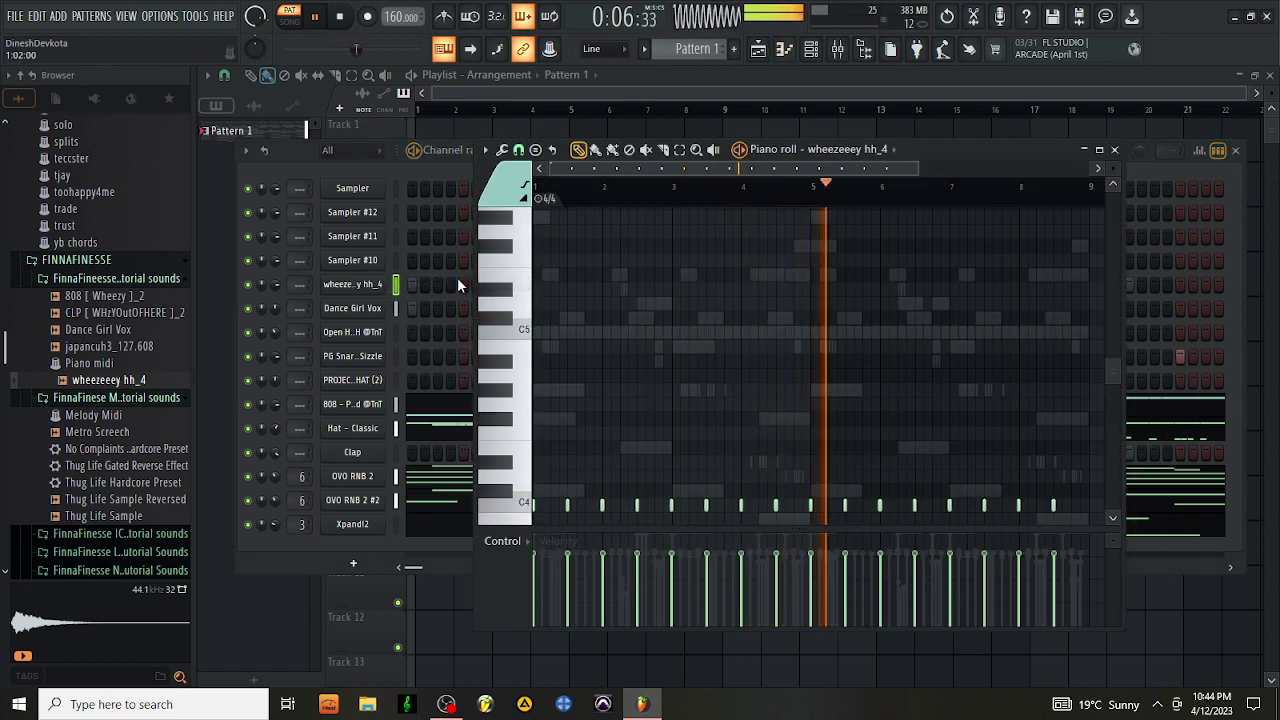
pyautogui.click(1114, 149)
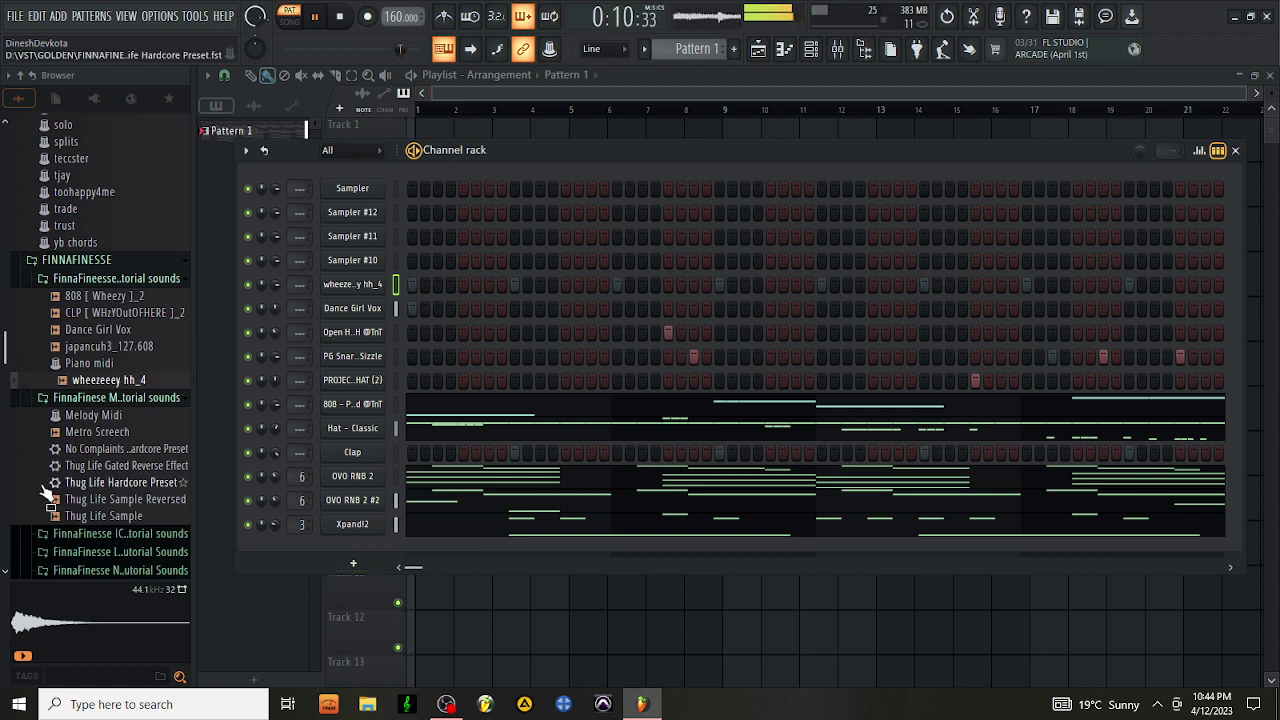
# Find (OpenHat) 2 in the Open Hats folder, load it onto the Sampler #10 channel and play the pattern
pyautogui.scroll(3, 110, 416)
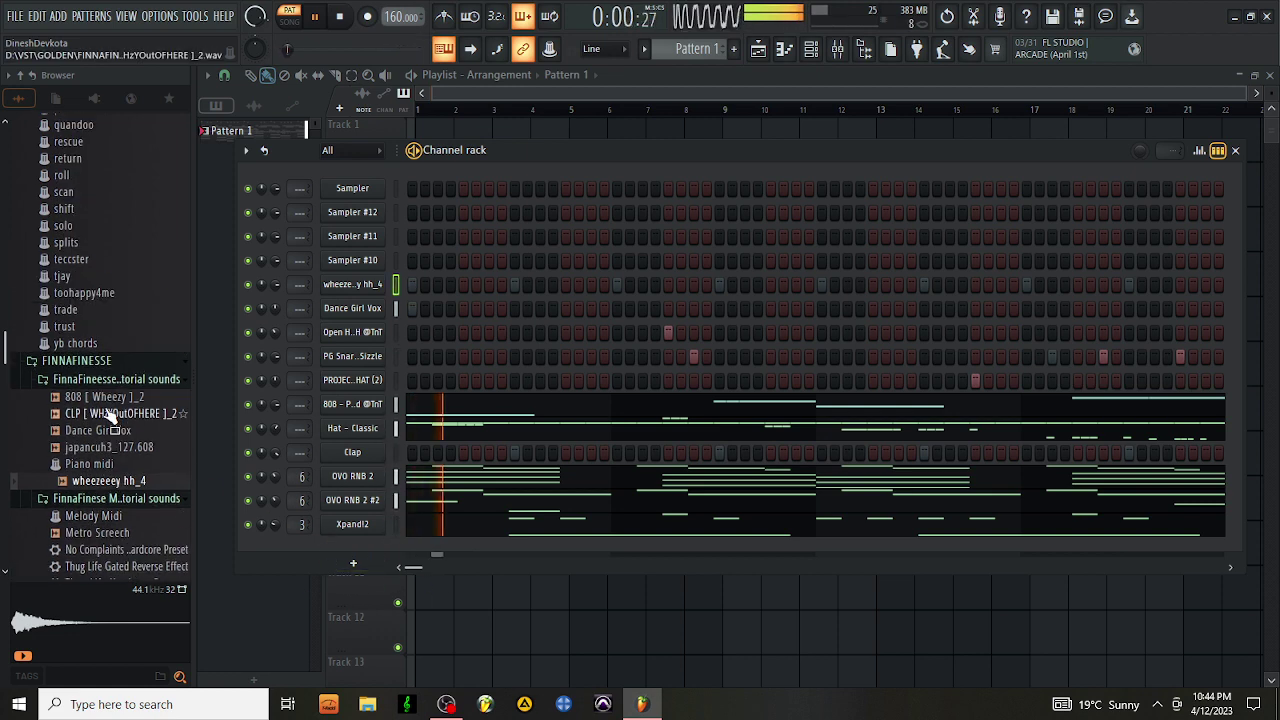
pyautogui.scroll(-10, 110, 416)
pyautogui.scroll(-10, 110, 416)
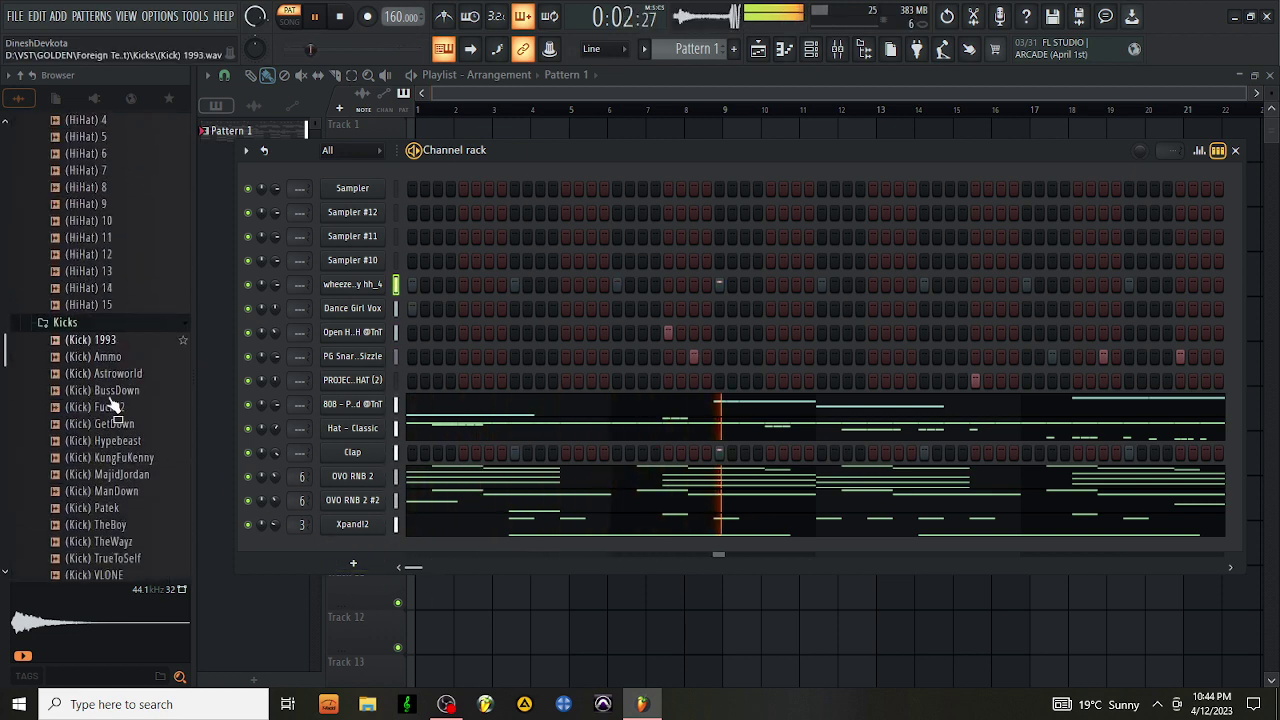
pyautogui.scroll(5, 108, 408)
pyautogui.click(110, 399)
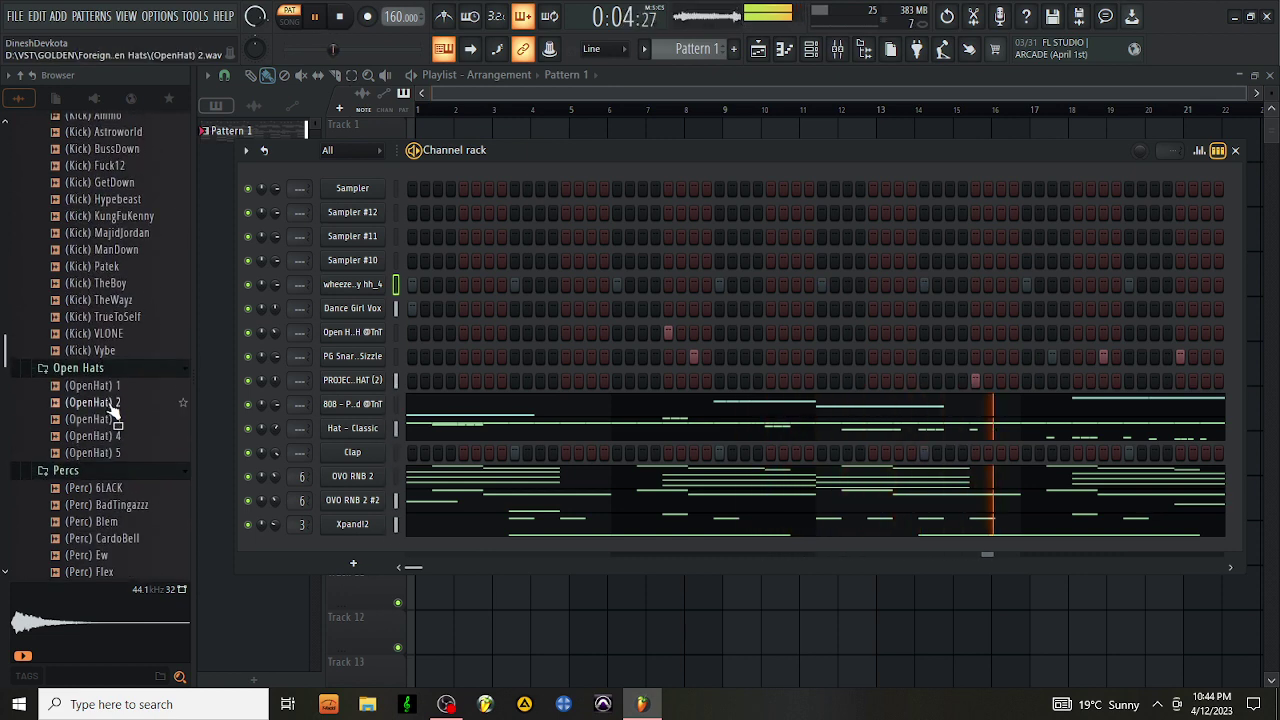
pyautogui.moveTo(115, 416); pyautogui.dragTo(352, 260)
pyautogui.press('space')
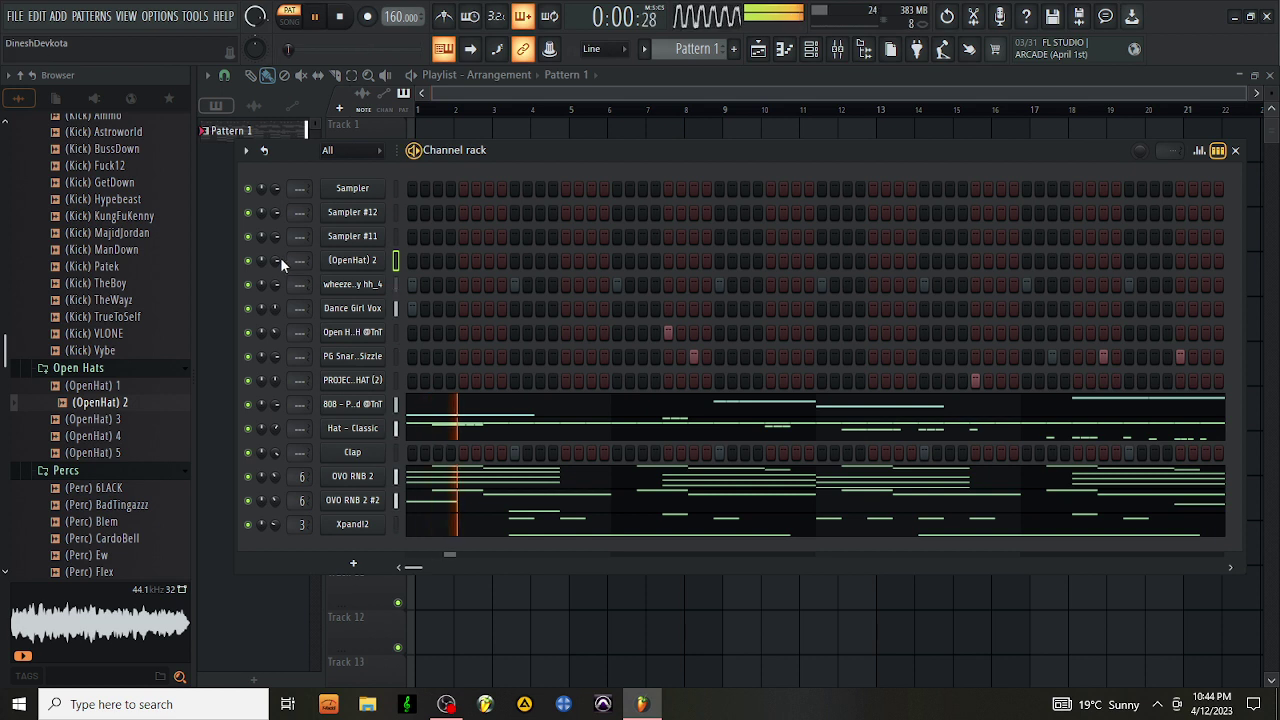
# Place one (OpenHat) 2 hit on step 29, set its channel volume to 50% and audition the pattern
pyautogui.click(771, 259)
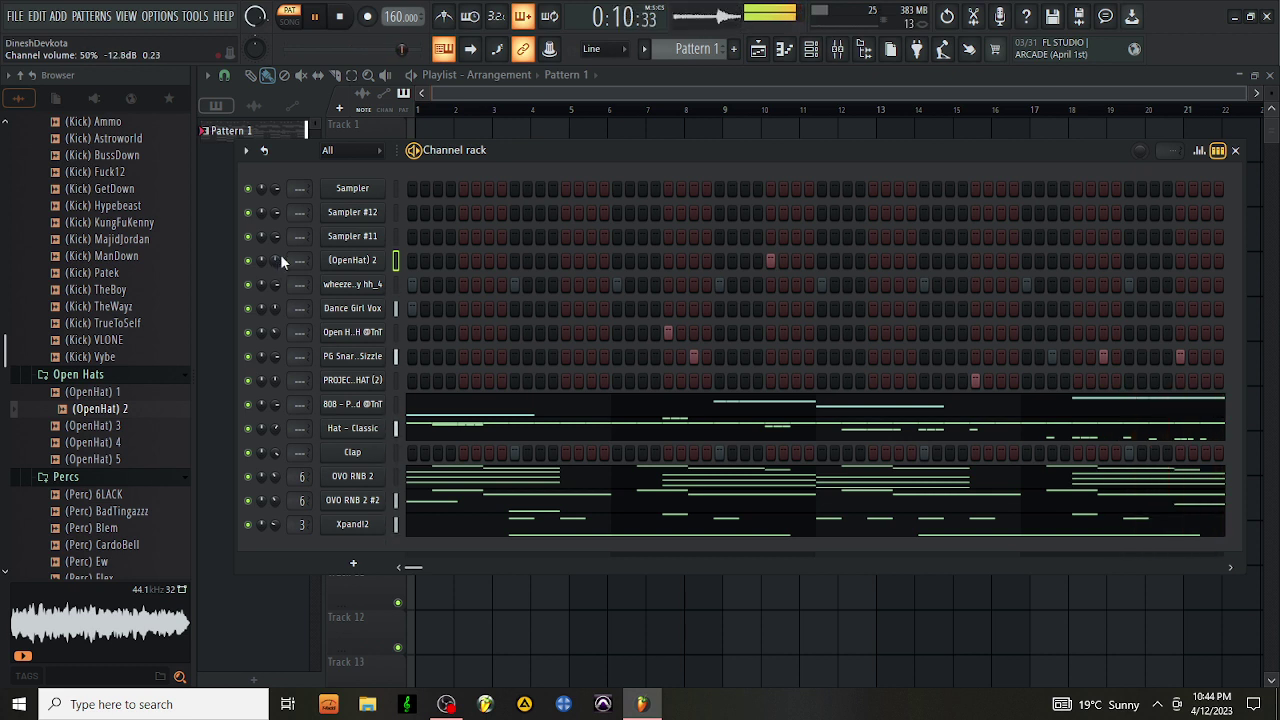
pyautogui.press('space')
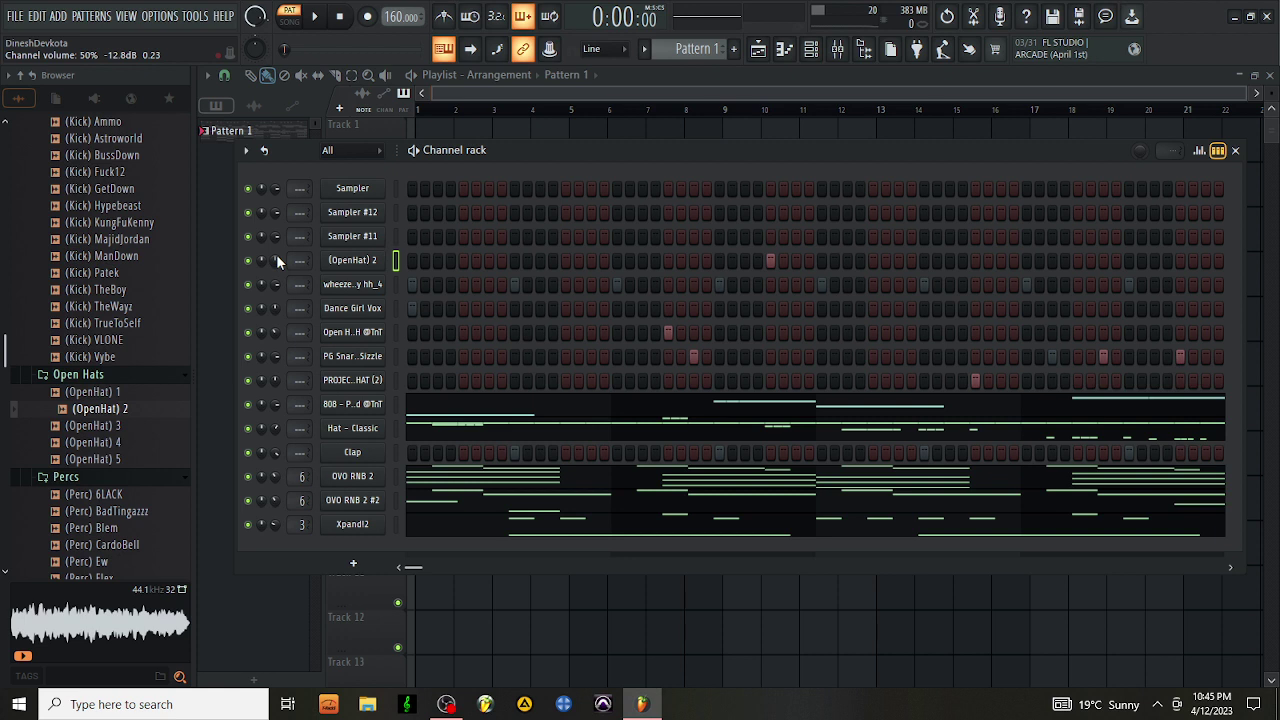
pyautogui.press('space')
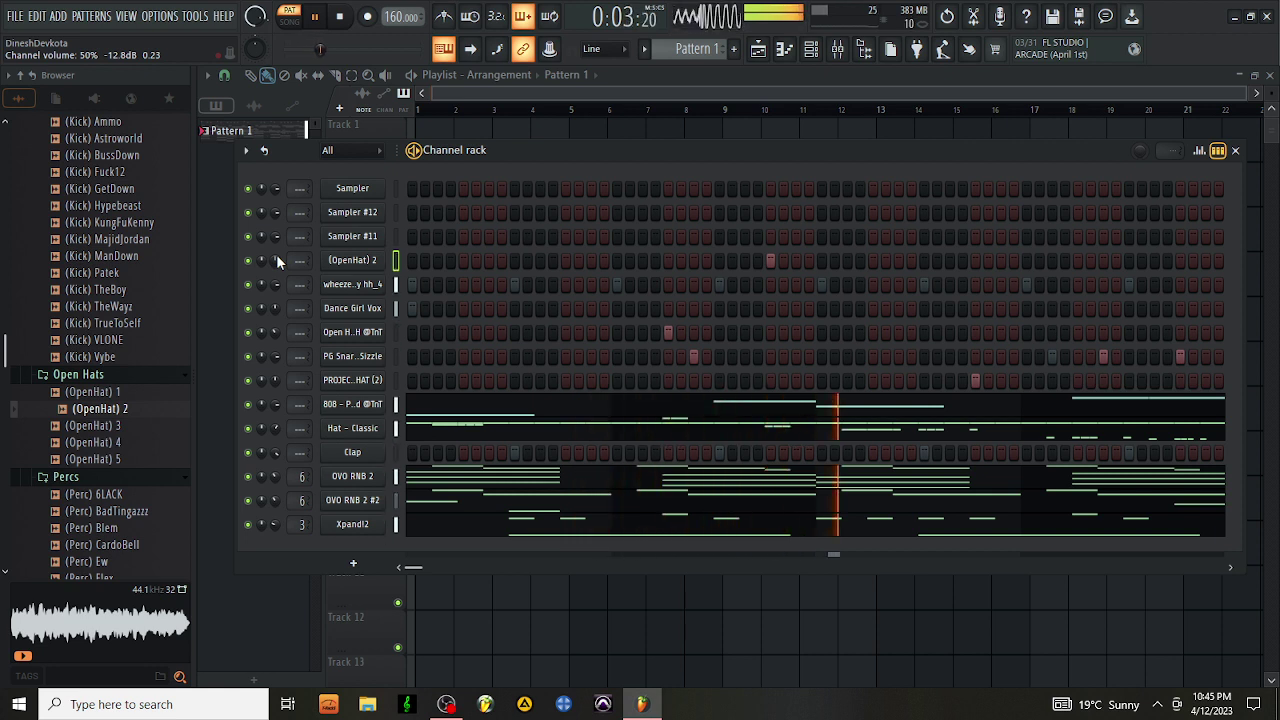
pyautogui.press('space')
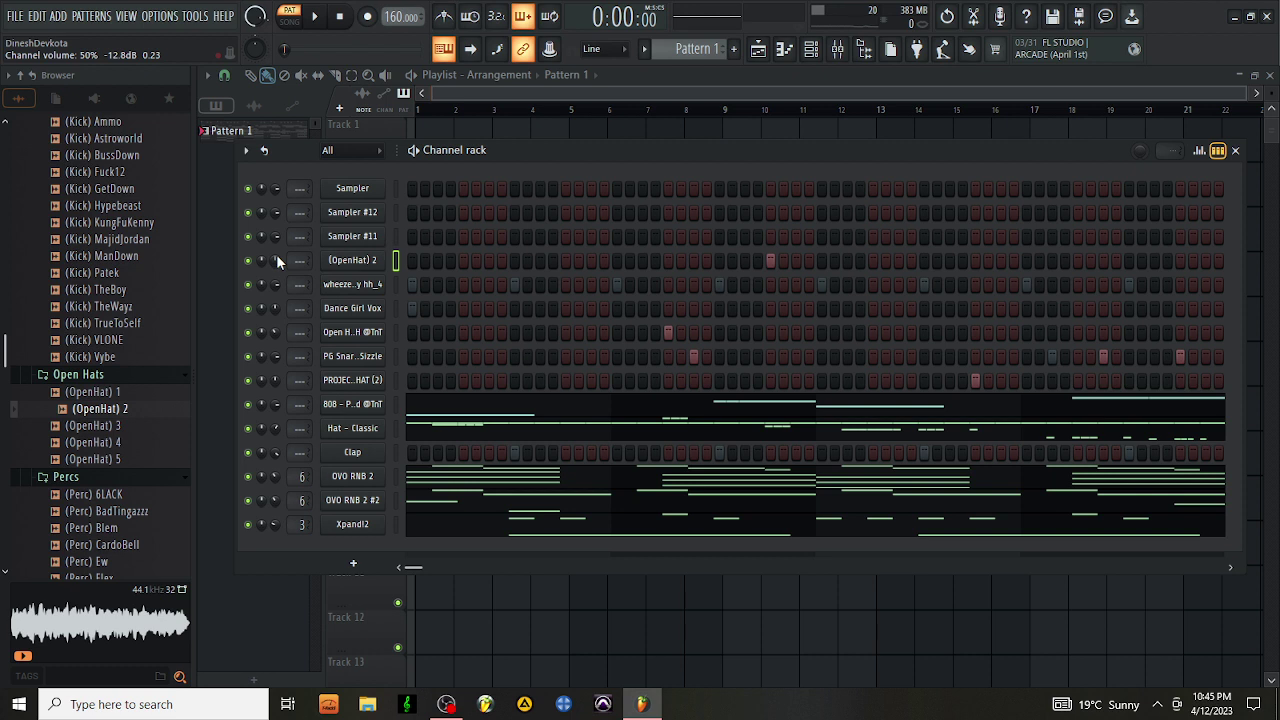
pyautogui.press('space')
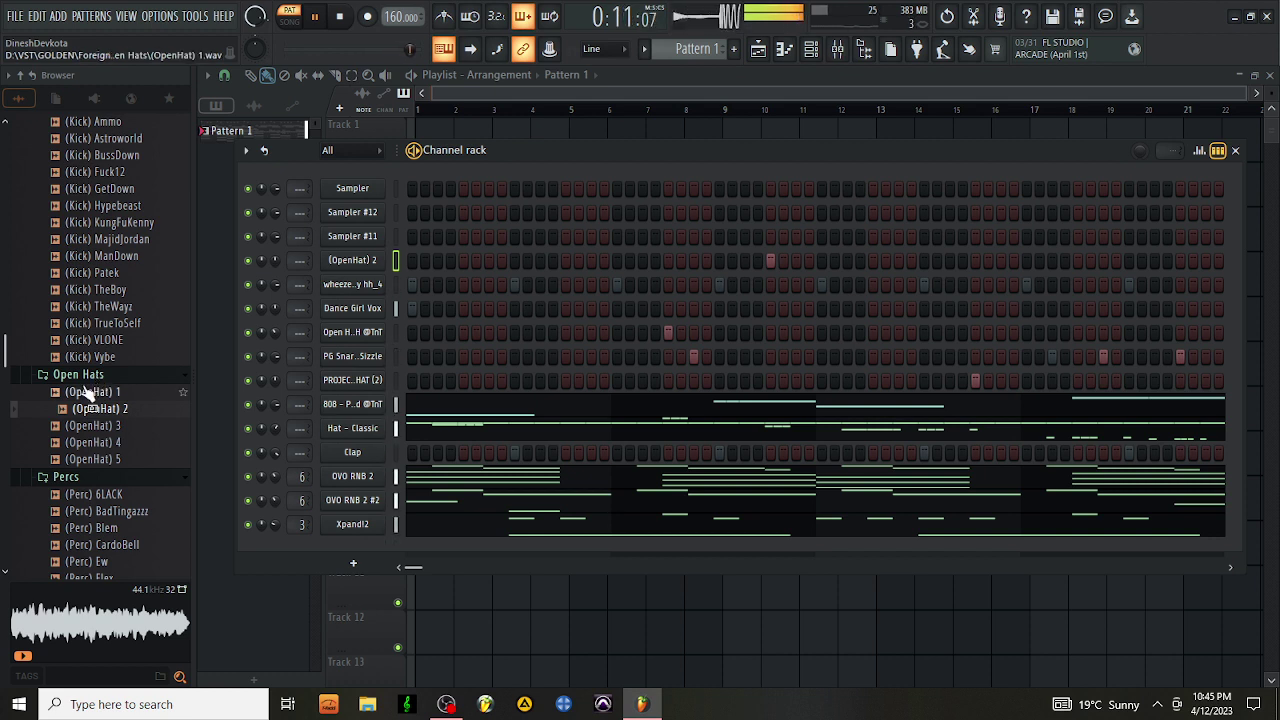
# Check the Hat - Classic notes in the piano roll and search the drum kits for a different hi-hat MIDI file
pyautogui.click(463, 444)
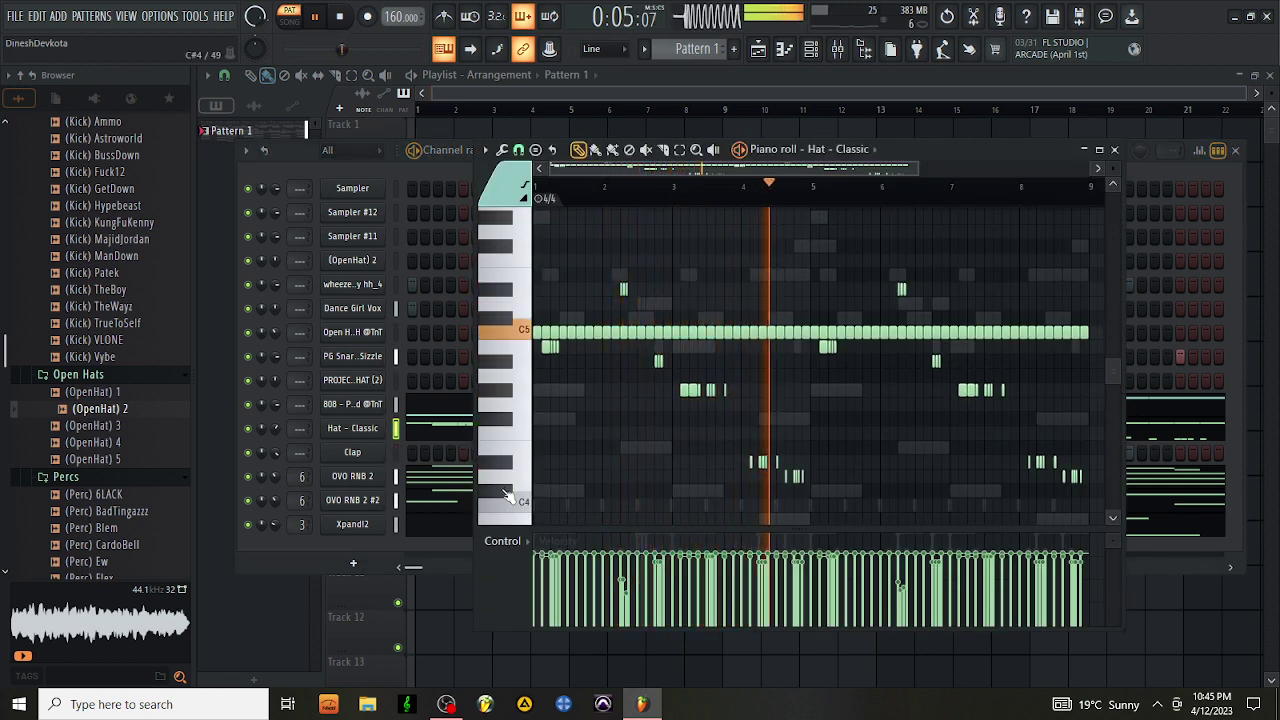
pyautogui.click(1114, 149)
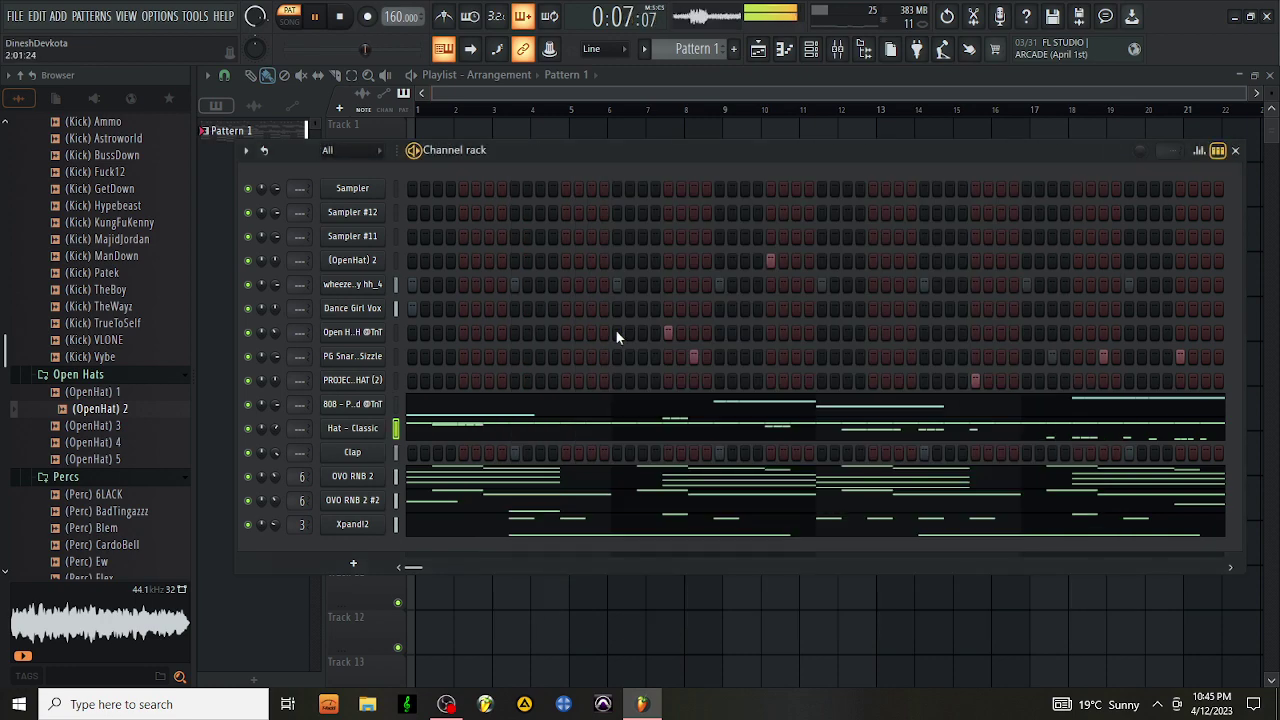
pyautogui.scroll(-20, 120, 500)
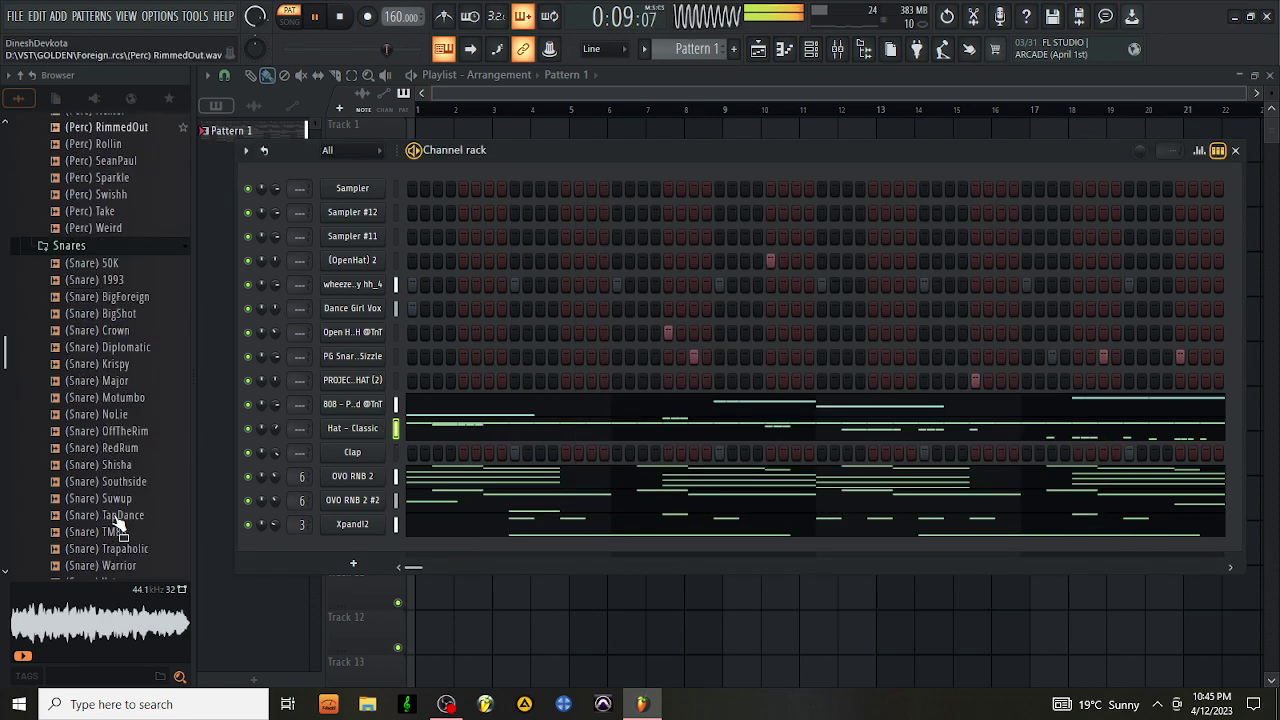
pyautogui.scroll(-20, 113, 490)
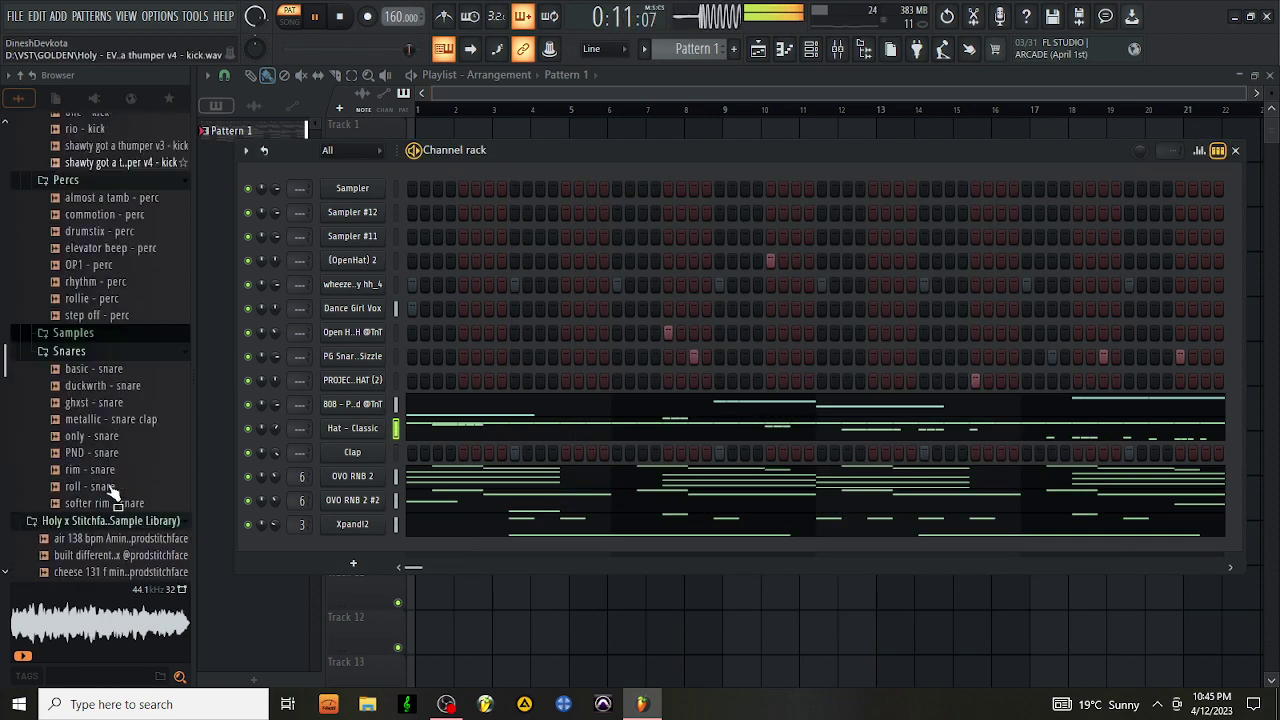
pyautogui.scroll(-12, 113, 490)
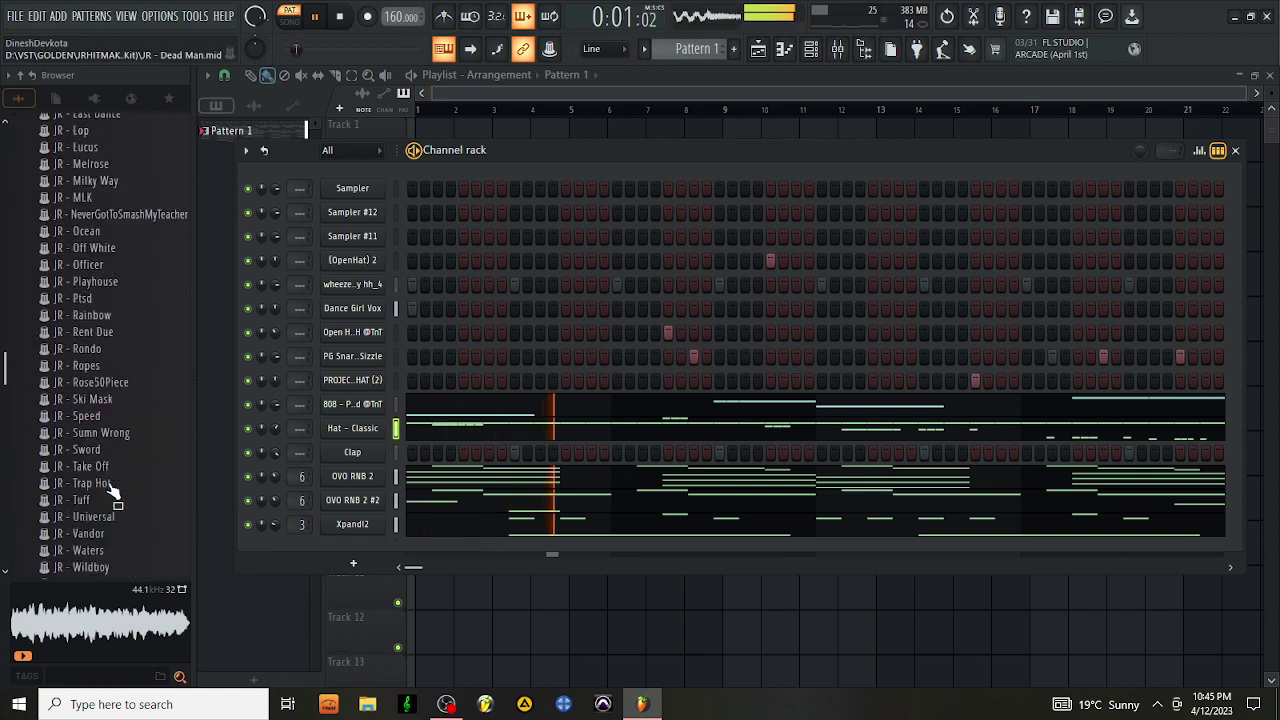
pyautogui.scroll(-8, 110, 475)
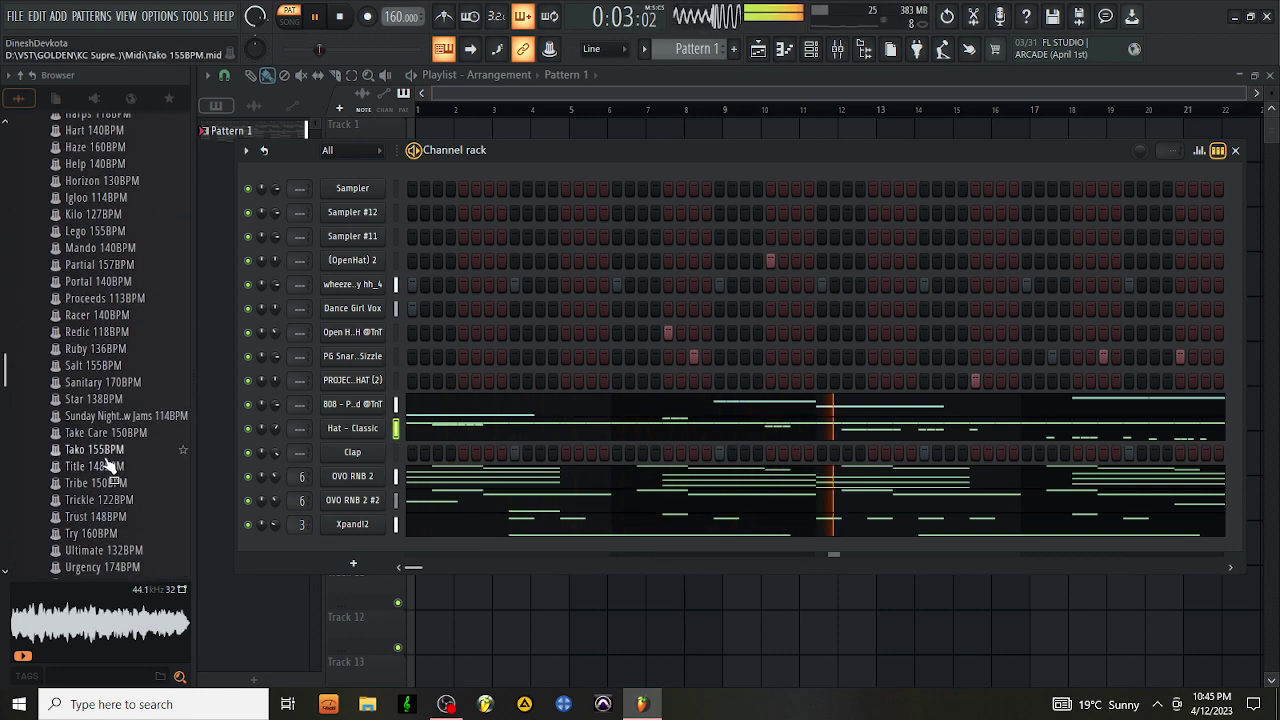
pyautogui.scroll(-10, 110, 475)
pyautogui.scroll(-12, 105, 475)
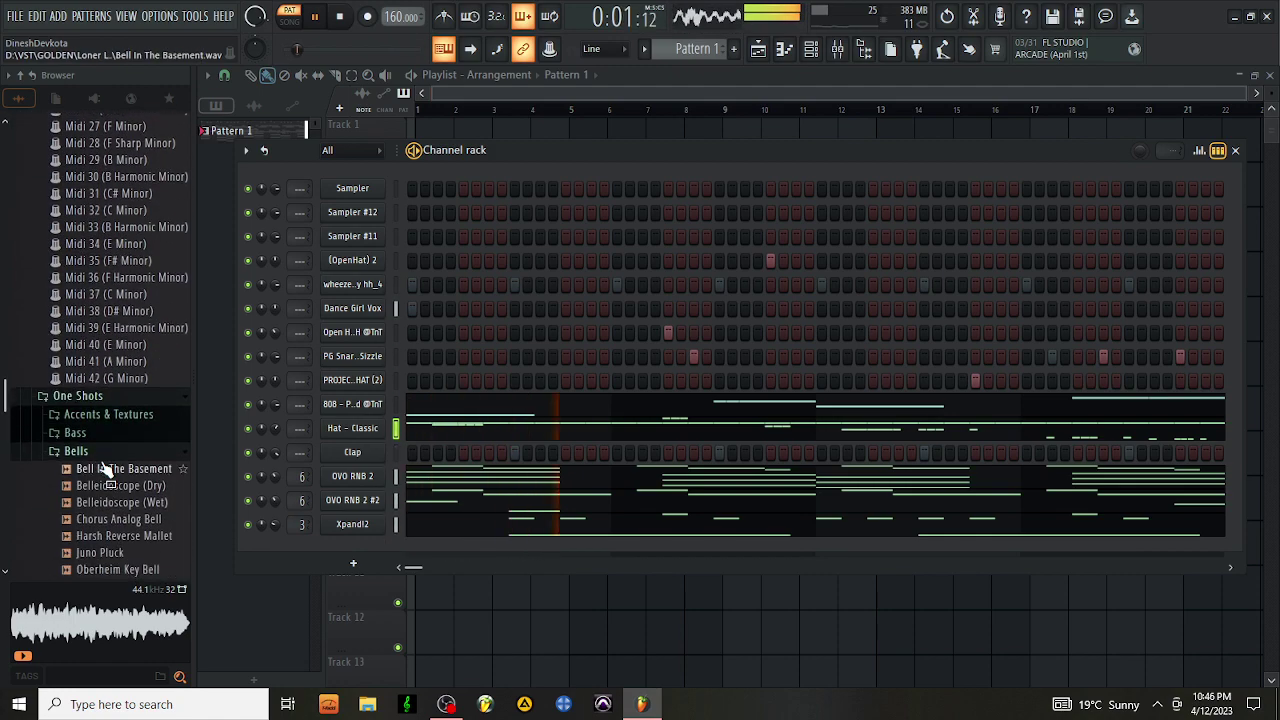
pyautogui.moveTo(3, 443); pyautogui.dragTo(30, 252)
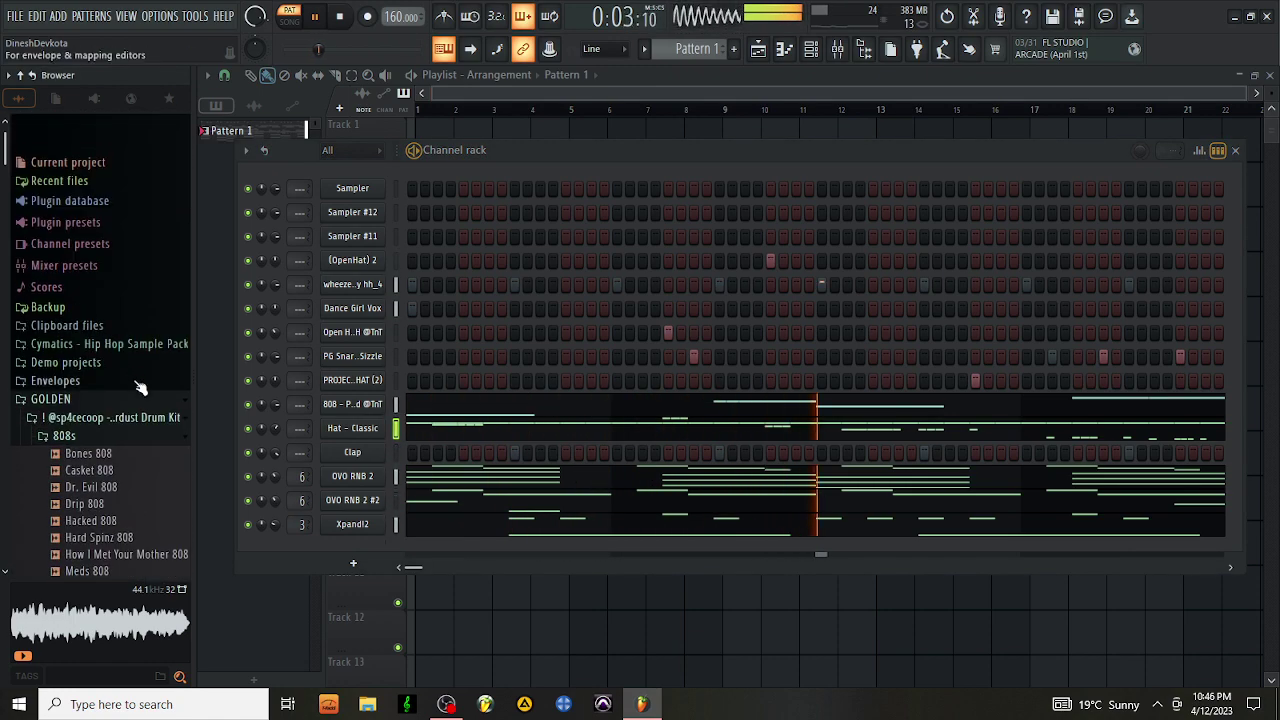
pyautogui.scroll(-20, 145, 424)
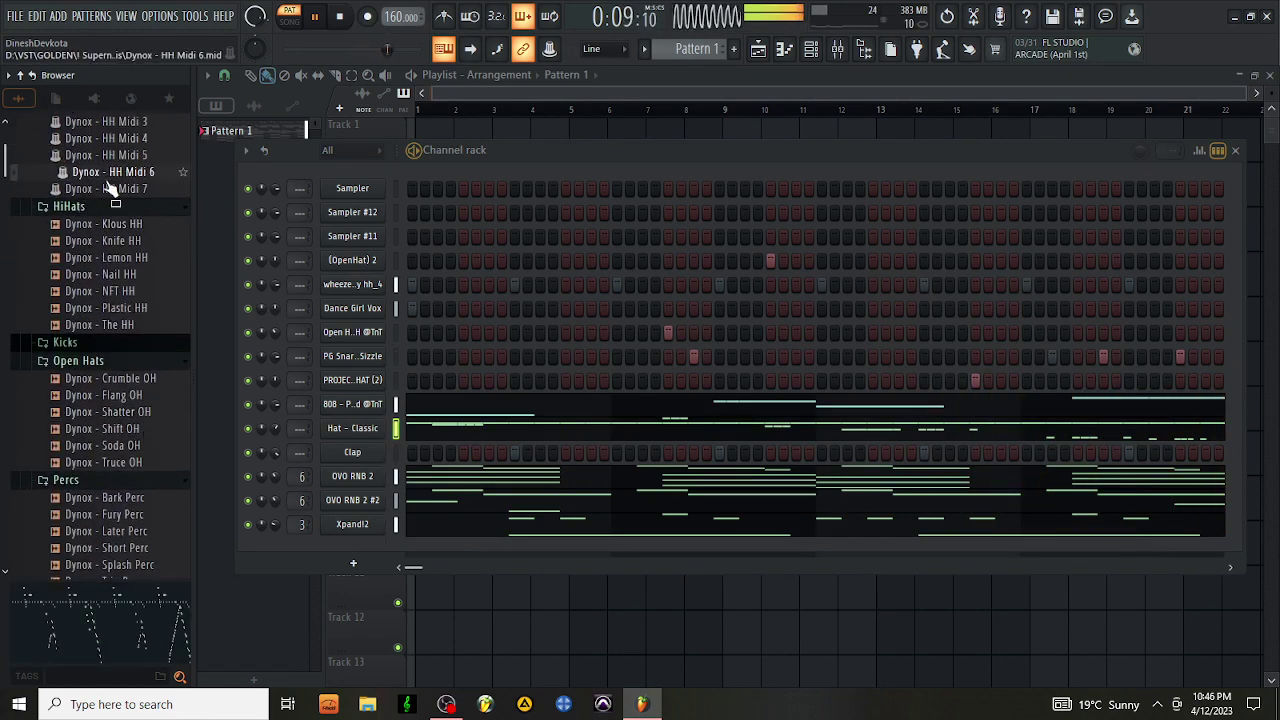
pyautogui.scroll(-20, 110, 200)
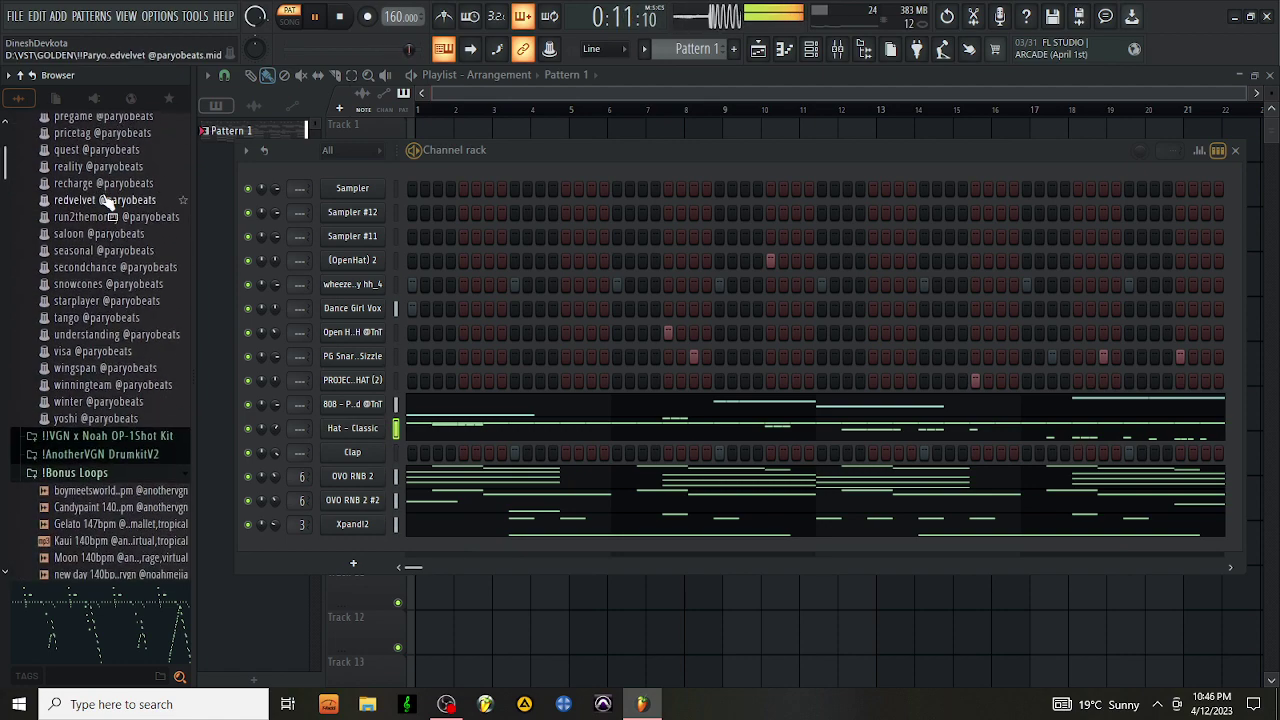
pyautogui.scroll(-20, 108, 203)
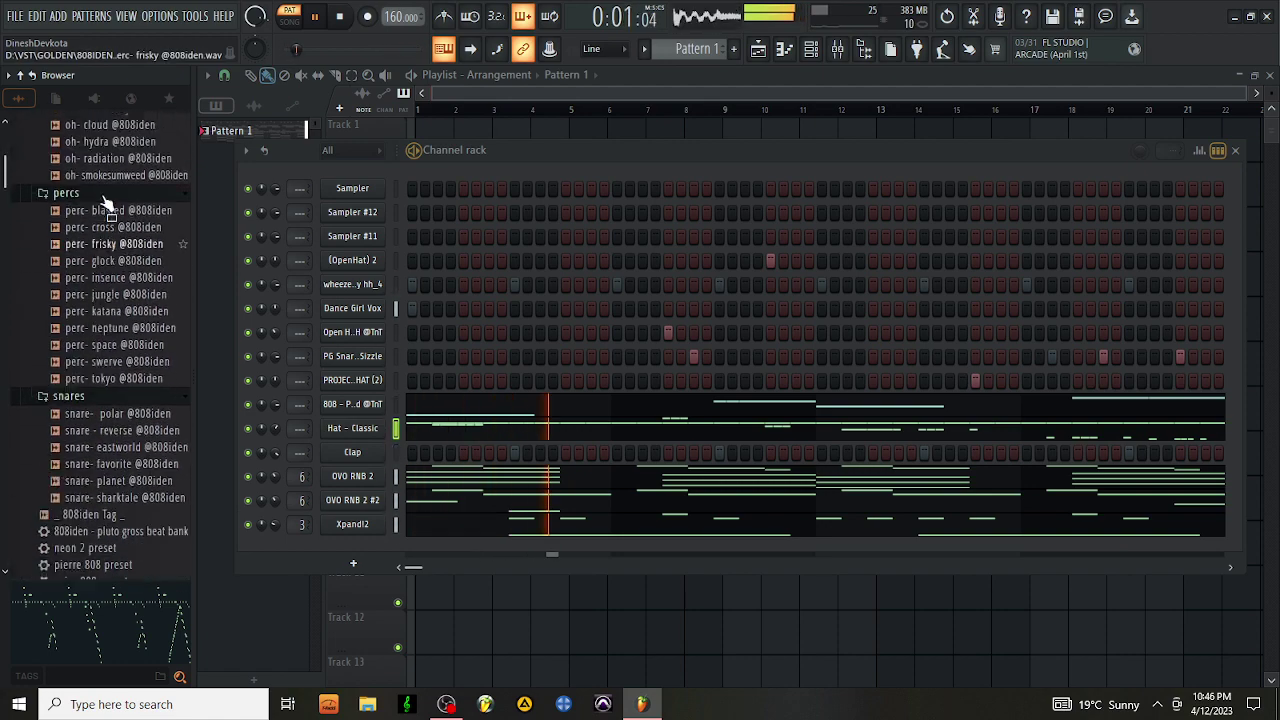
pyautogui.scroll(4, 108, 200)
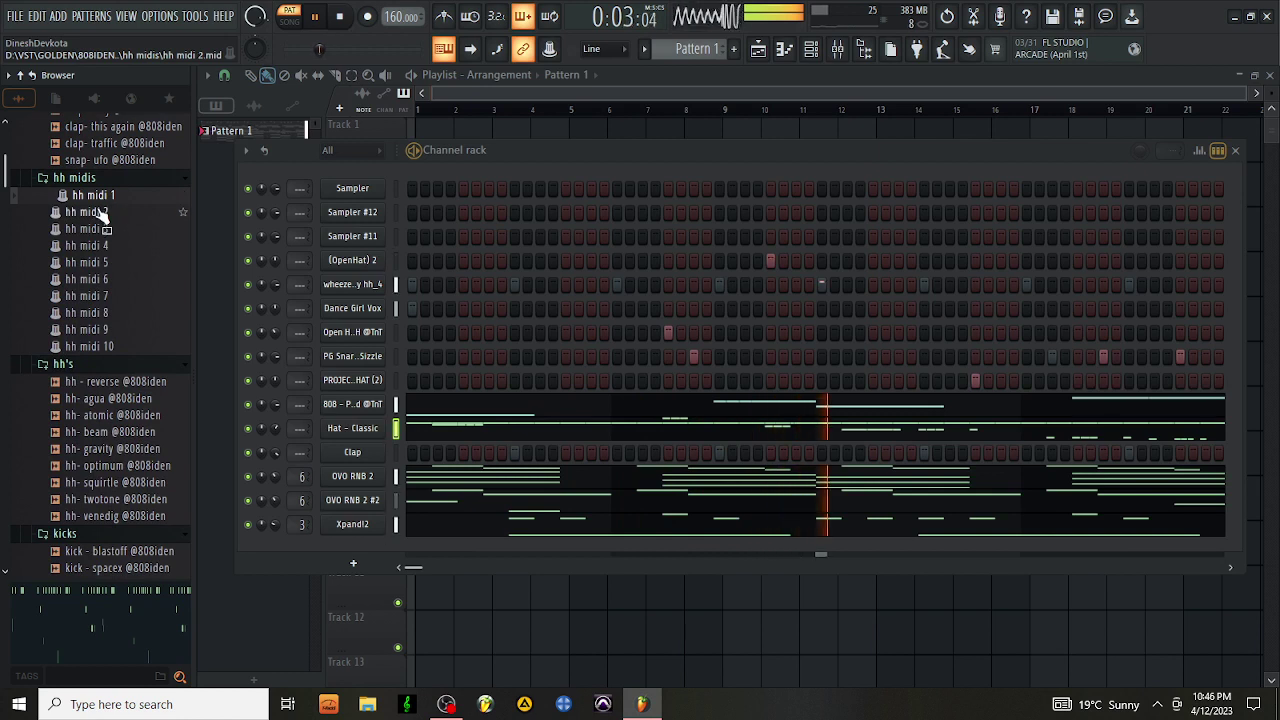
# Import only the MZ Hi Hat [Maaly] track of hh midi 1 onto the Hat - Classic channel
pyautogui.moveTo(107, 197); pyautogui.dragTo(372, 425)
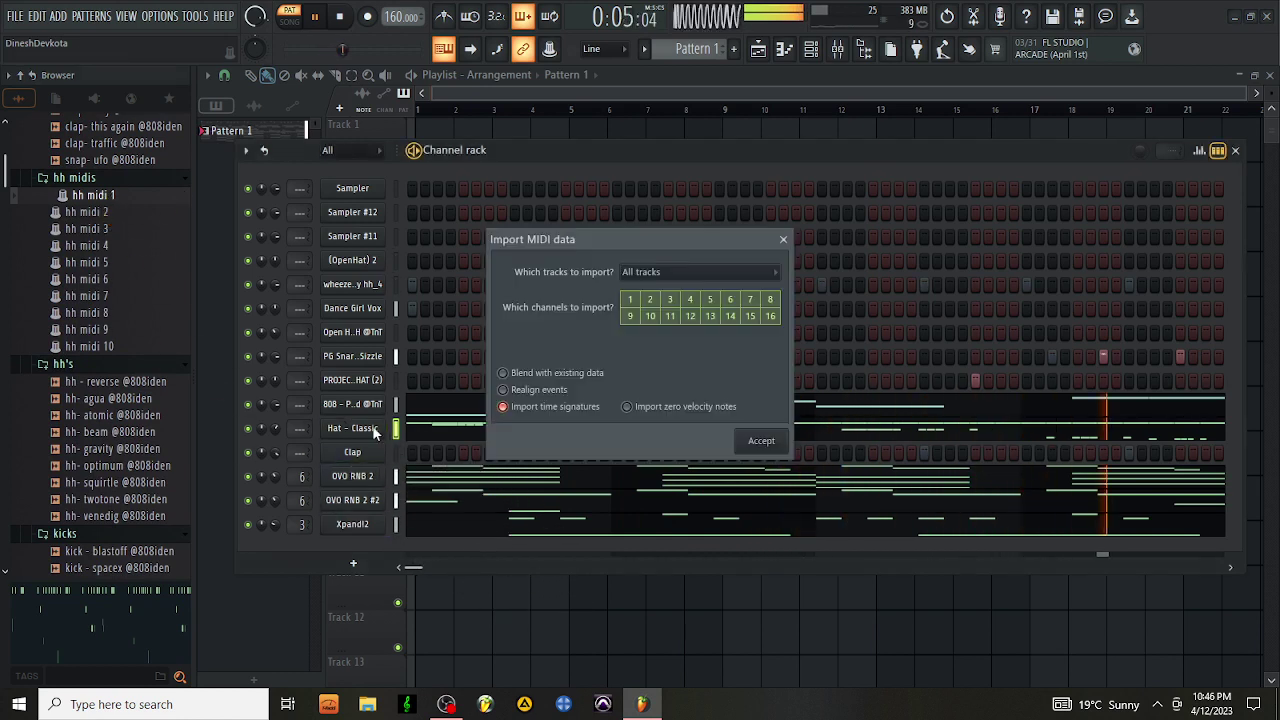
pyautogui.click(726, 278)
pyautogui.click(698, 321)
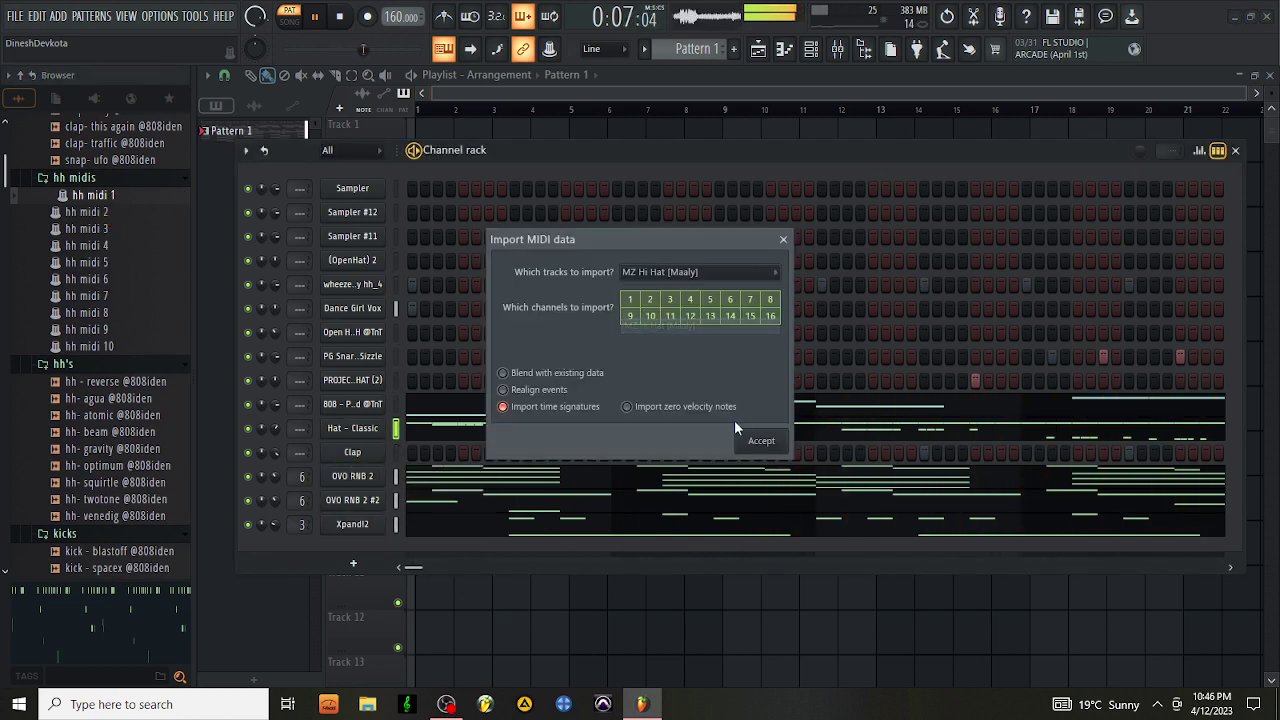
pyautogui.click(750, 440)
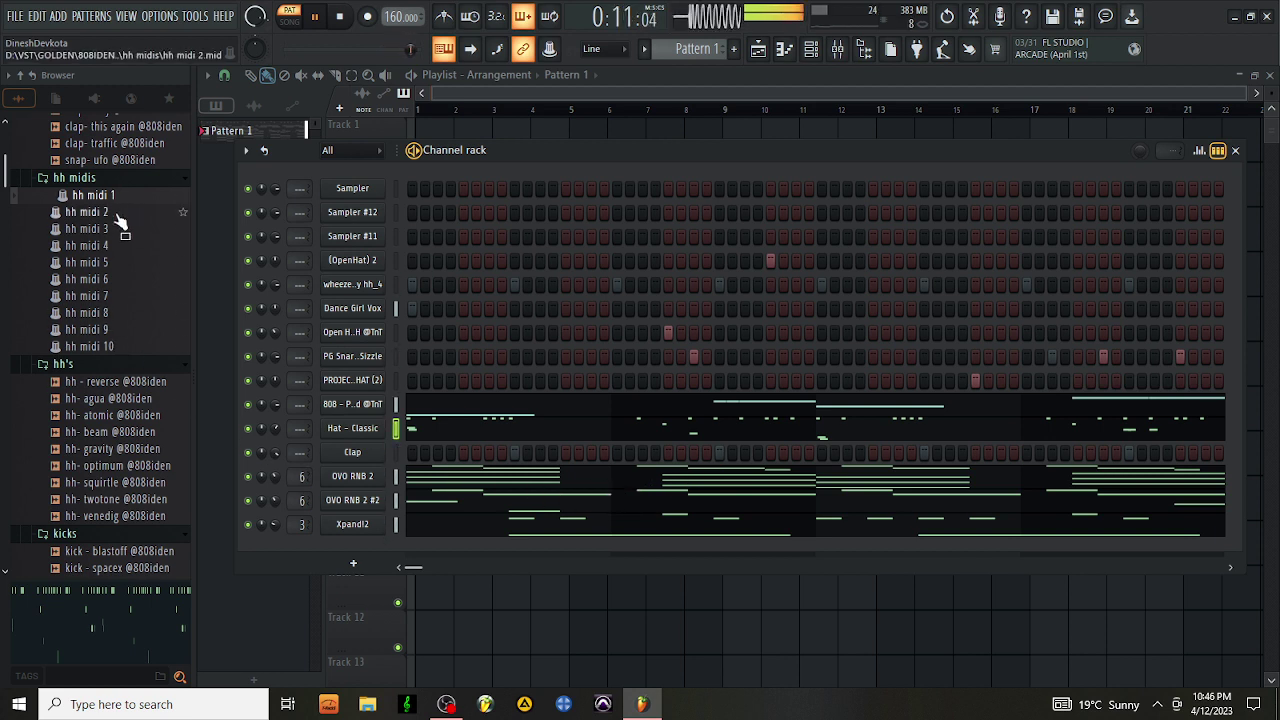
# Replace the Hat - Classic pattern with a single track imported from hh midi 2
pyautogui.moveTo(88, 212); pyautogui.dragTo(370, 440)
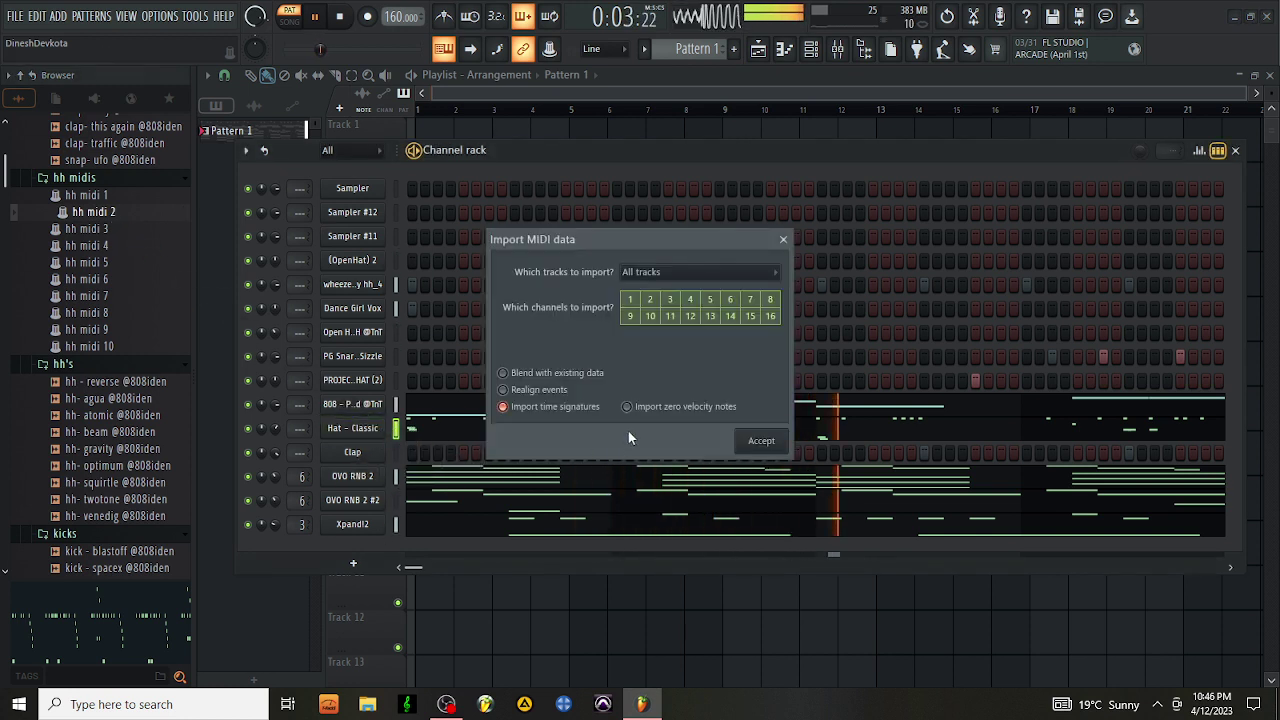
pyautogui.click(726, 272)
pyautogui.click(700, 322)
pyautogui.click(761, 441)
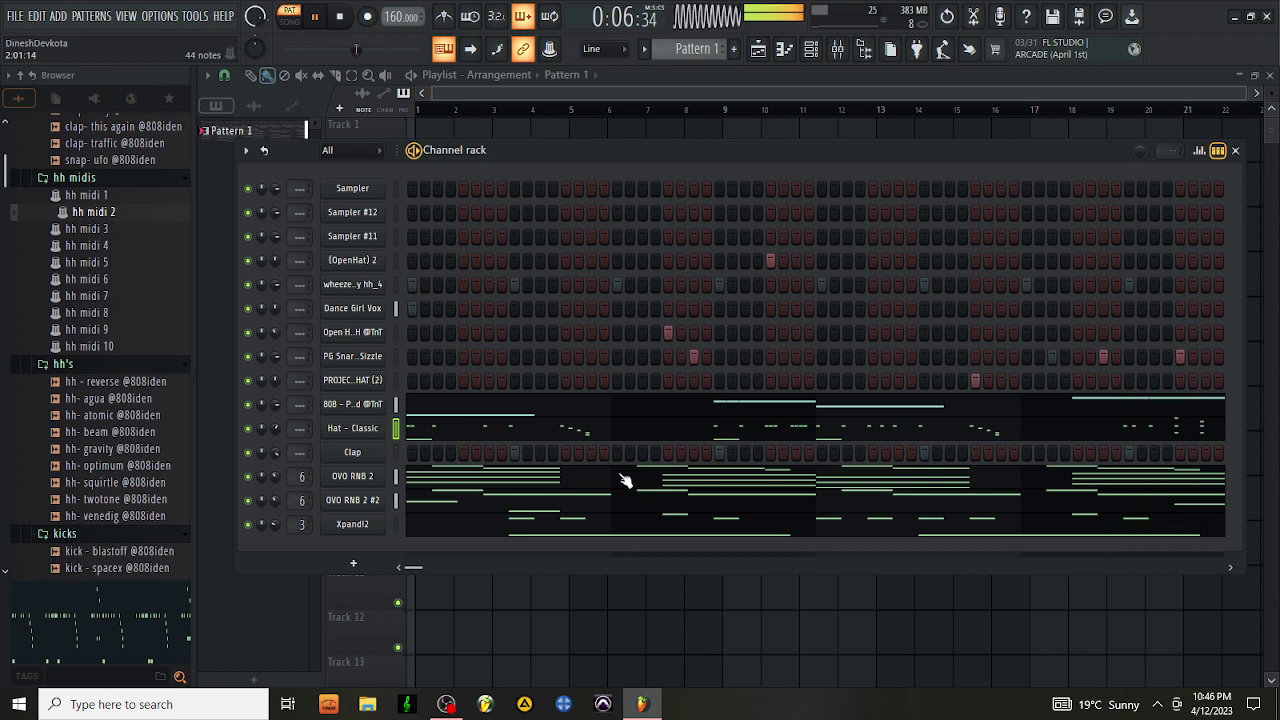
pyautogui.click(432, 413)
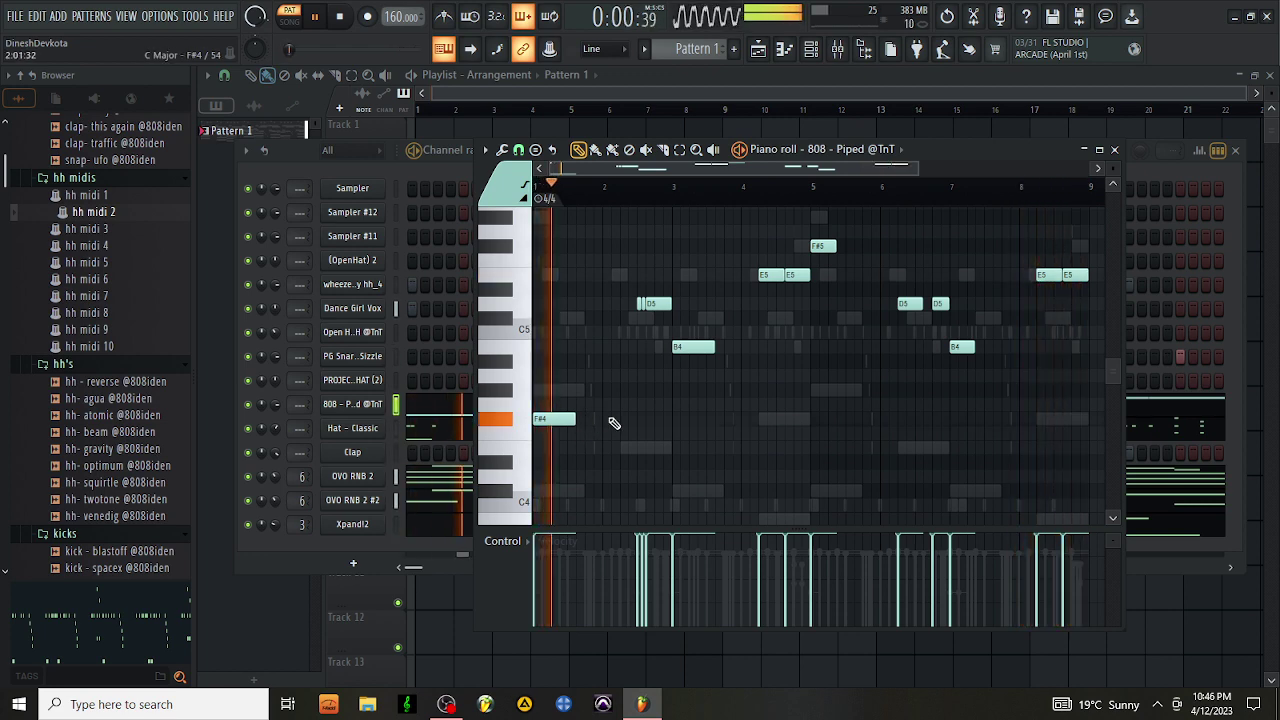
pyautogui.click(1115, 151)
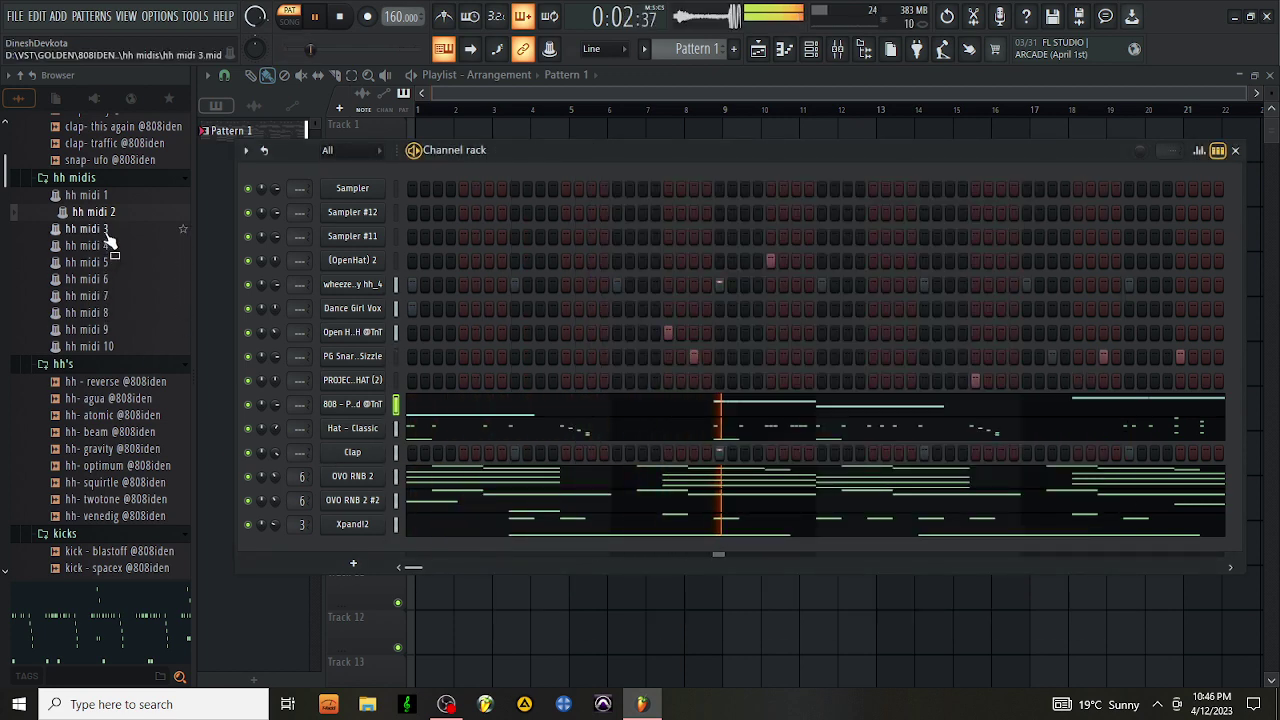
# Replace the Hat - Classic pattern with a single track imported from hh midi 3
pyautogui.moveTo(100, 229); pyautogui.dragTo(362, 432)
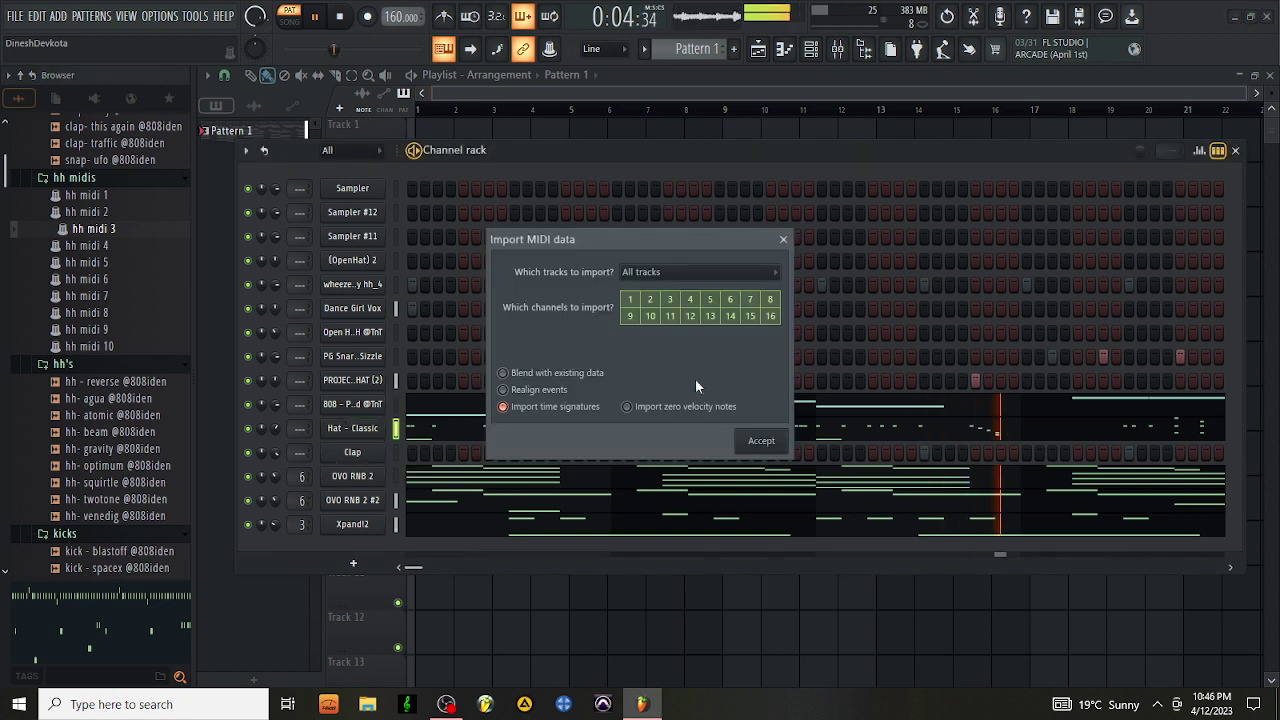
pyautogui.click(731, 274)
pyautogui.click(727, 327)
pyautogui.click(757, 441)
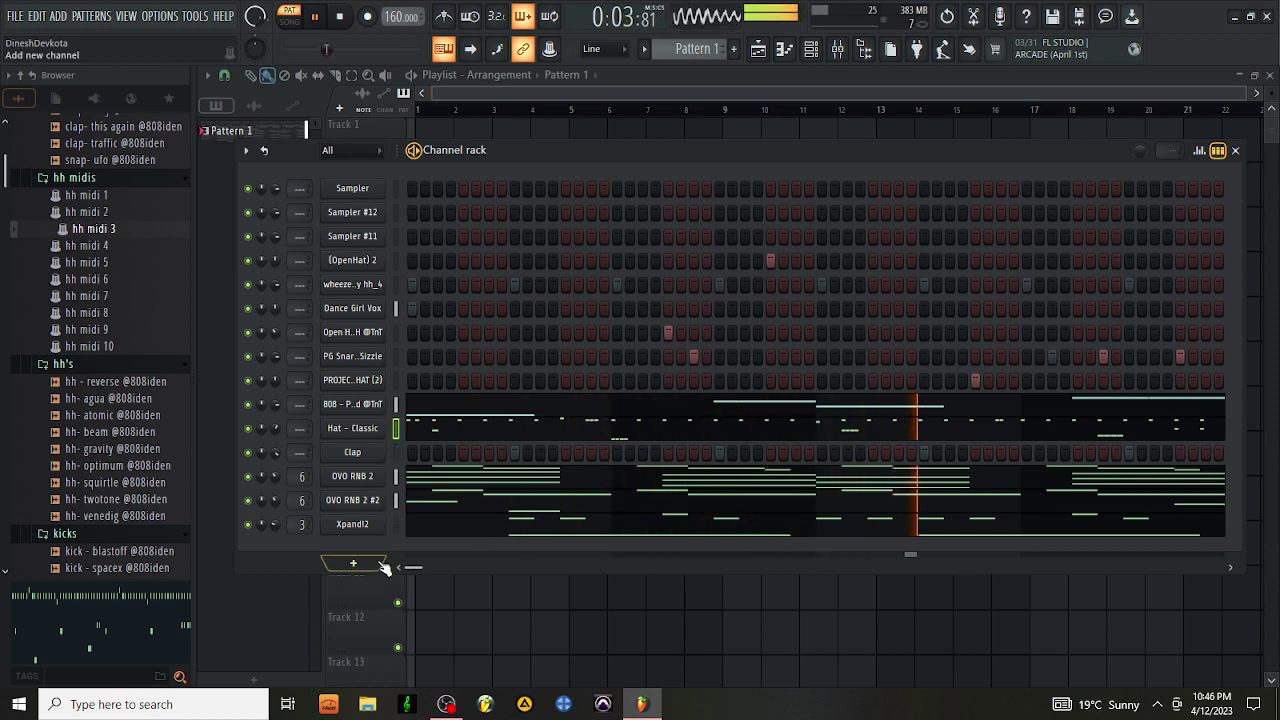
# Transpose the Xpand!2 notes up one octave in the piano roll, close it and open the Xpand!2 instrument window
pyautogui.click(453, 500)
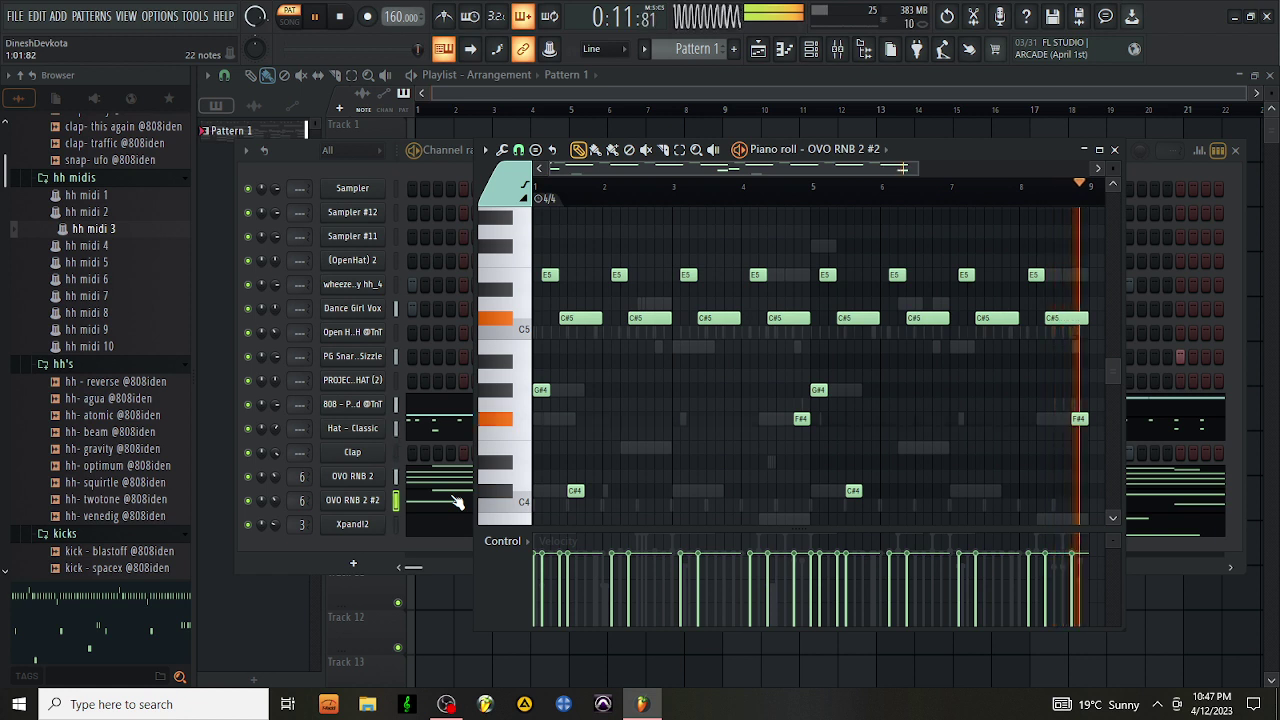
pyautogui.click(436, 531)
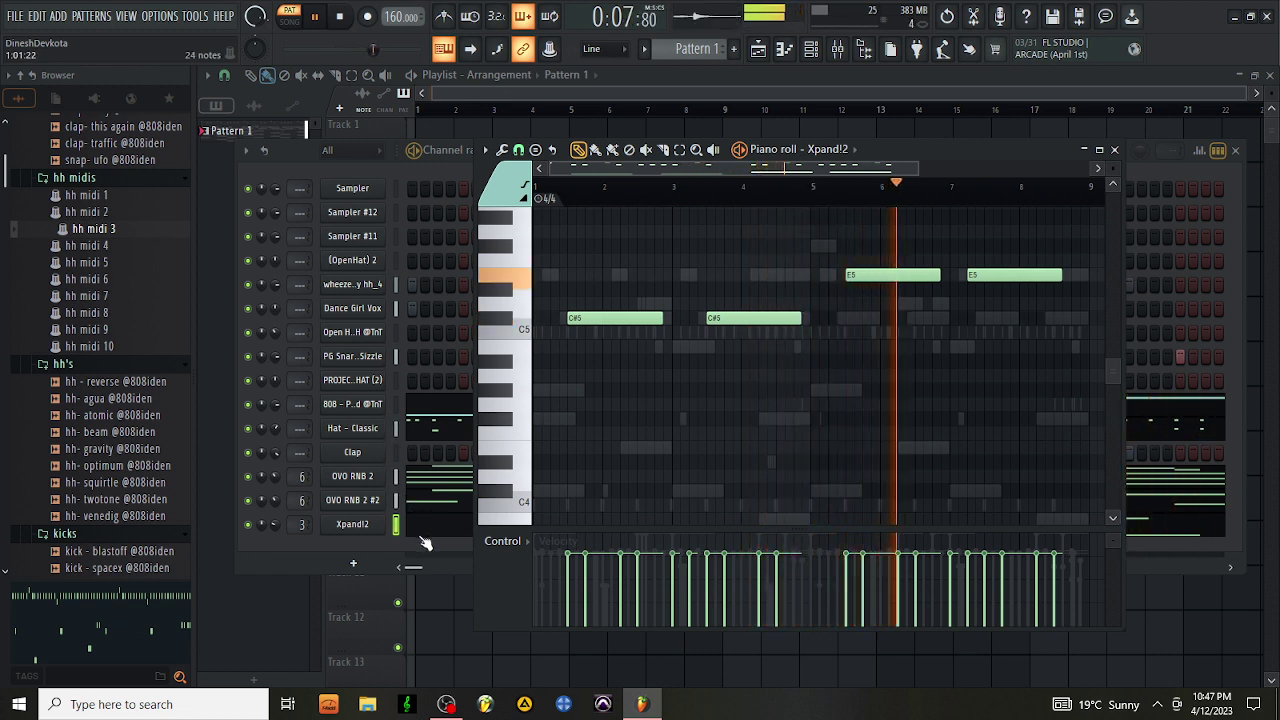
pyautogui.hotkey('ctrl', 'Up')
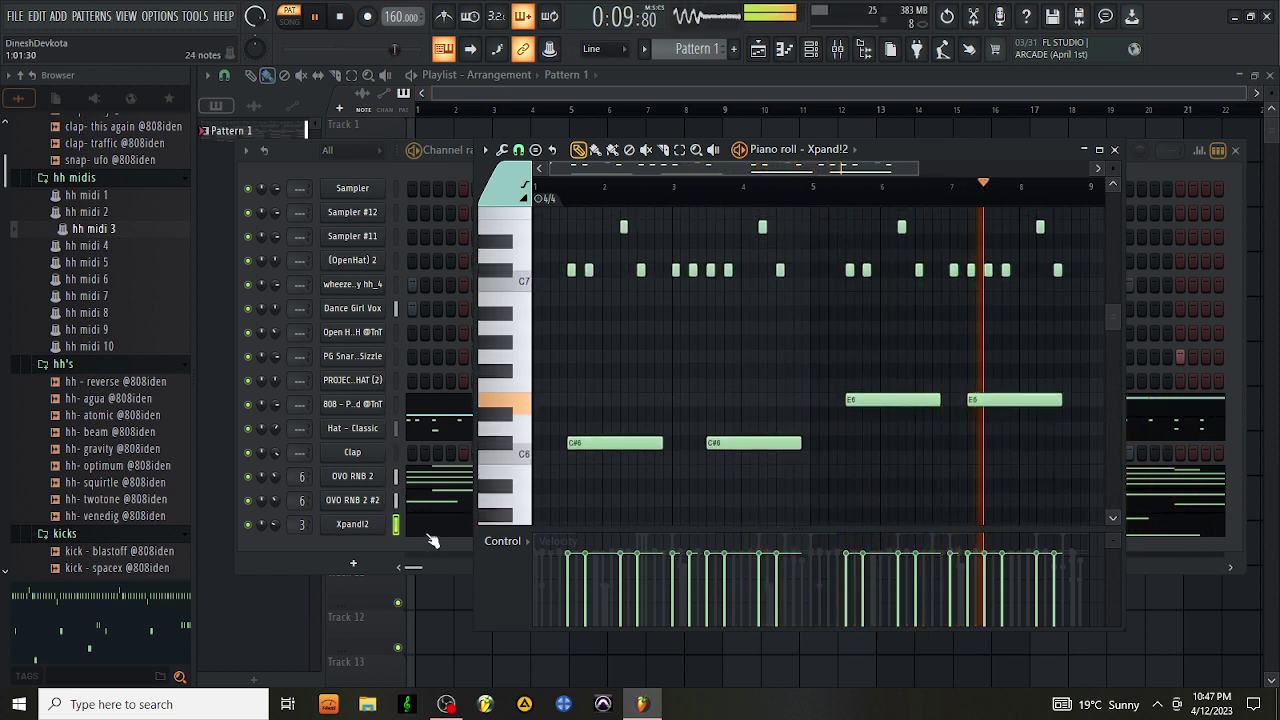
pyautogui.click(1115, 150)
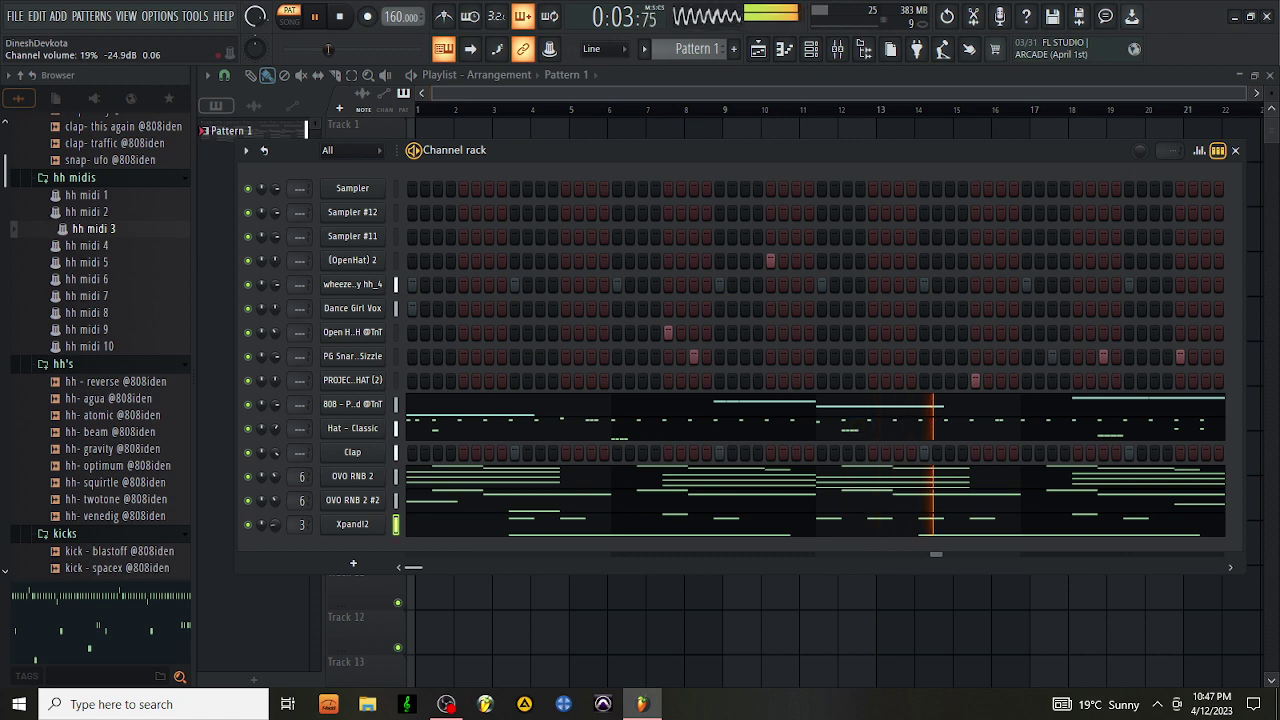
pyautogui.click(352, 524)
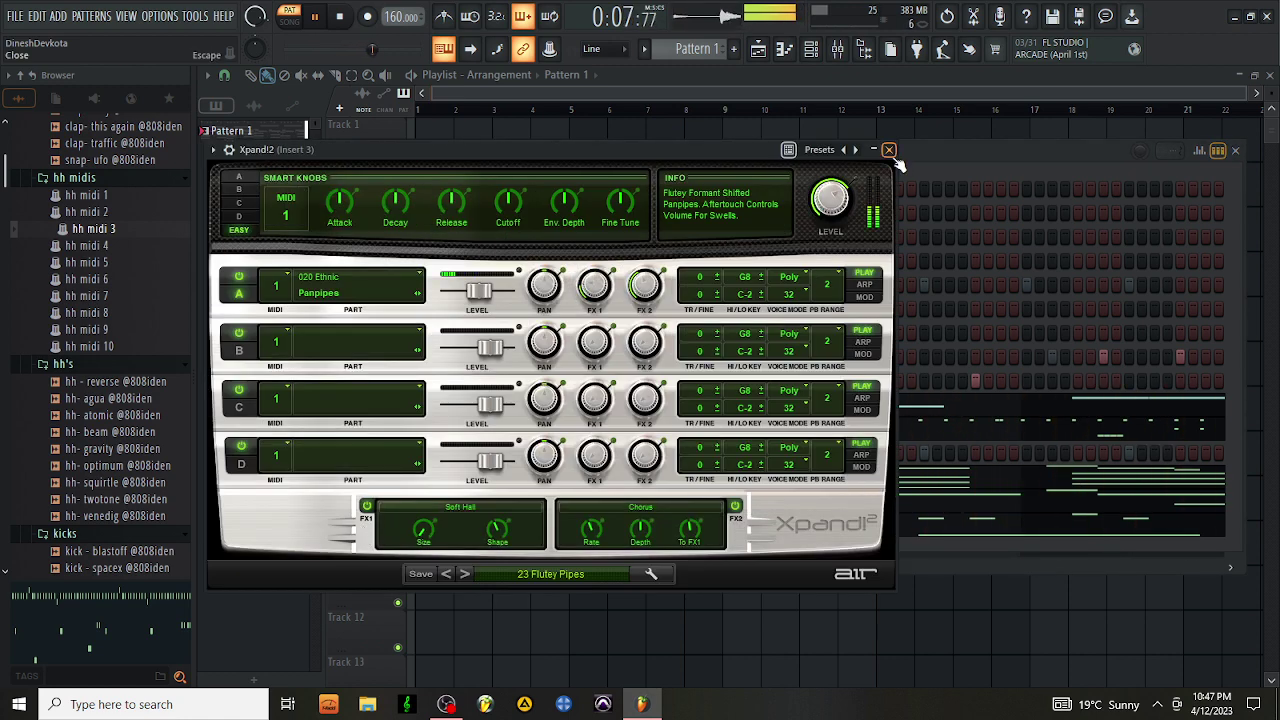
# Close the Xpand!2 window and try lowering the two bar-4 E5 notes of the 808 pattern to F#4 and E4
pyautogui.click(888, 150)
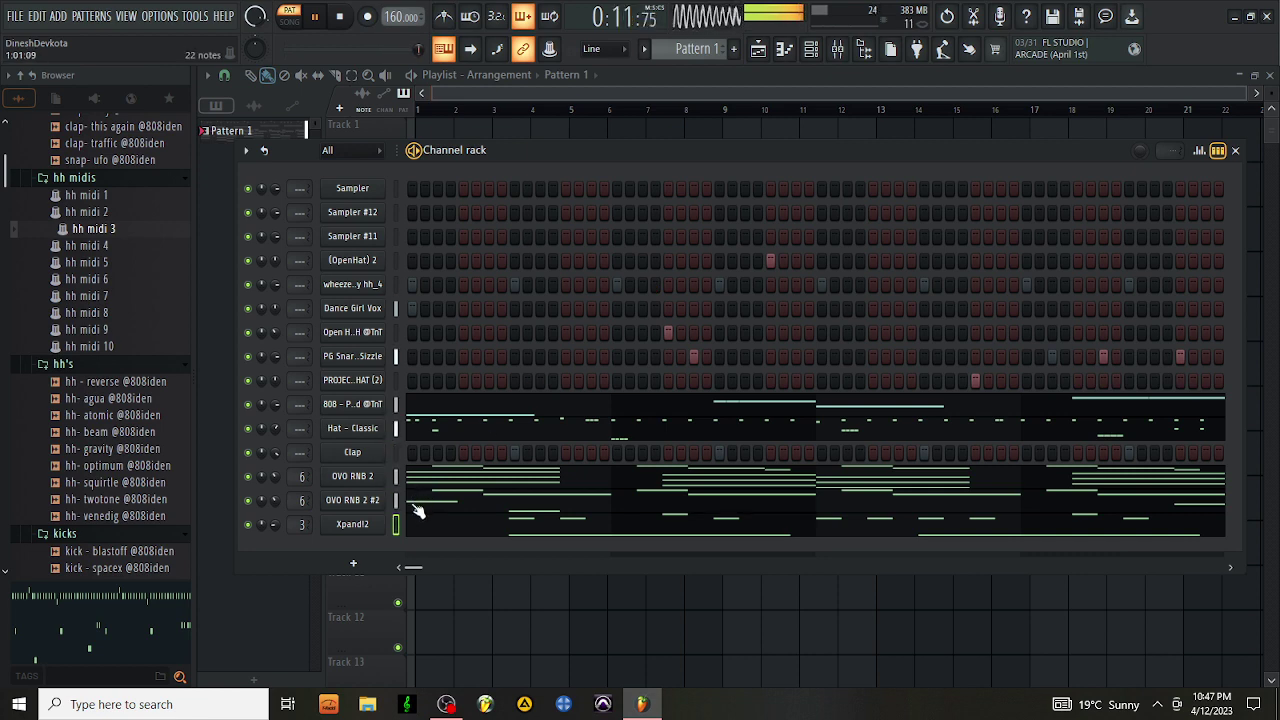
pyautogui.click(437, 411)
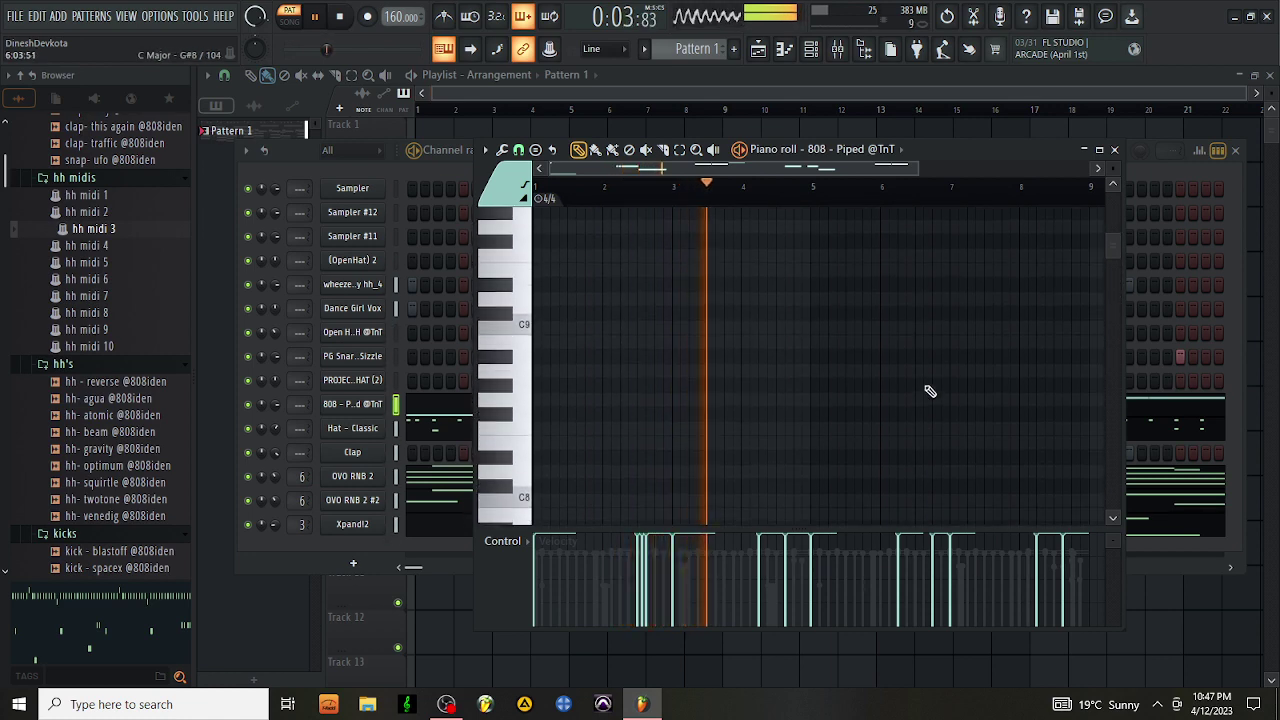
pyautogui.scroll(-10, 857, 387)
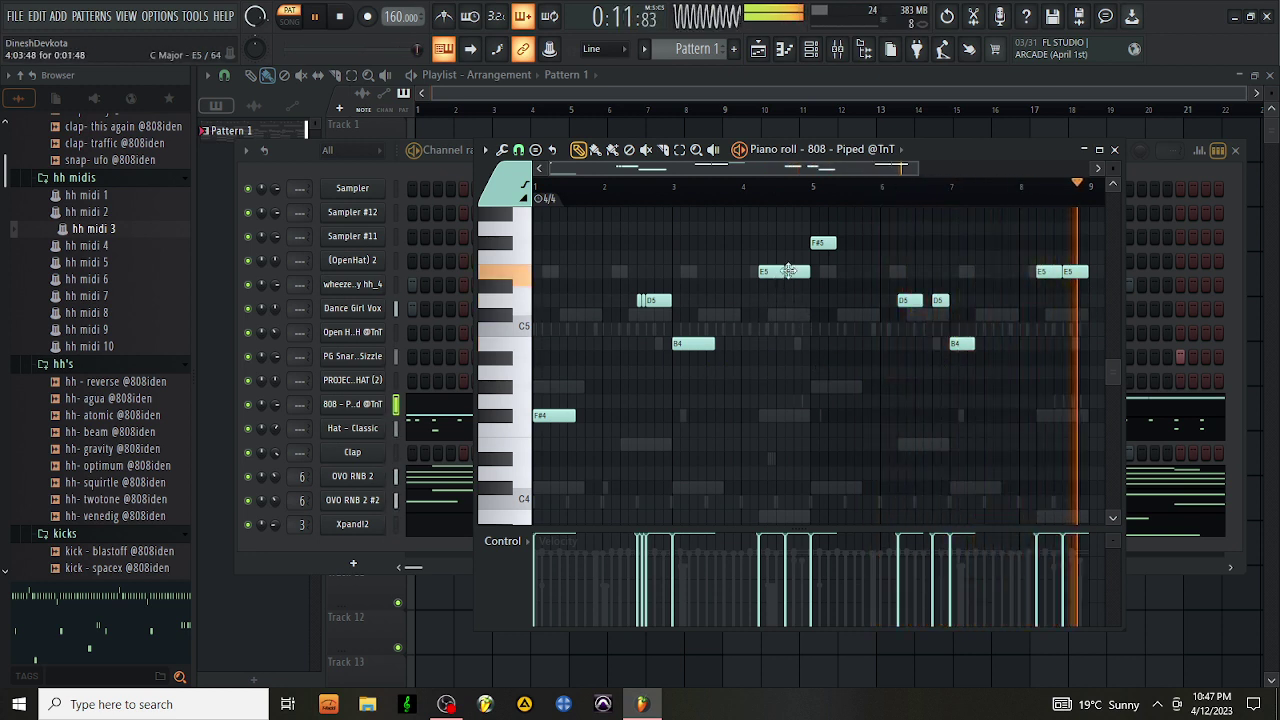
pyautogui.moveTo(798, 271); pyautogui.dragTo(798, 415)
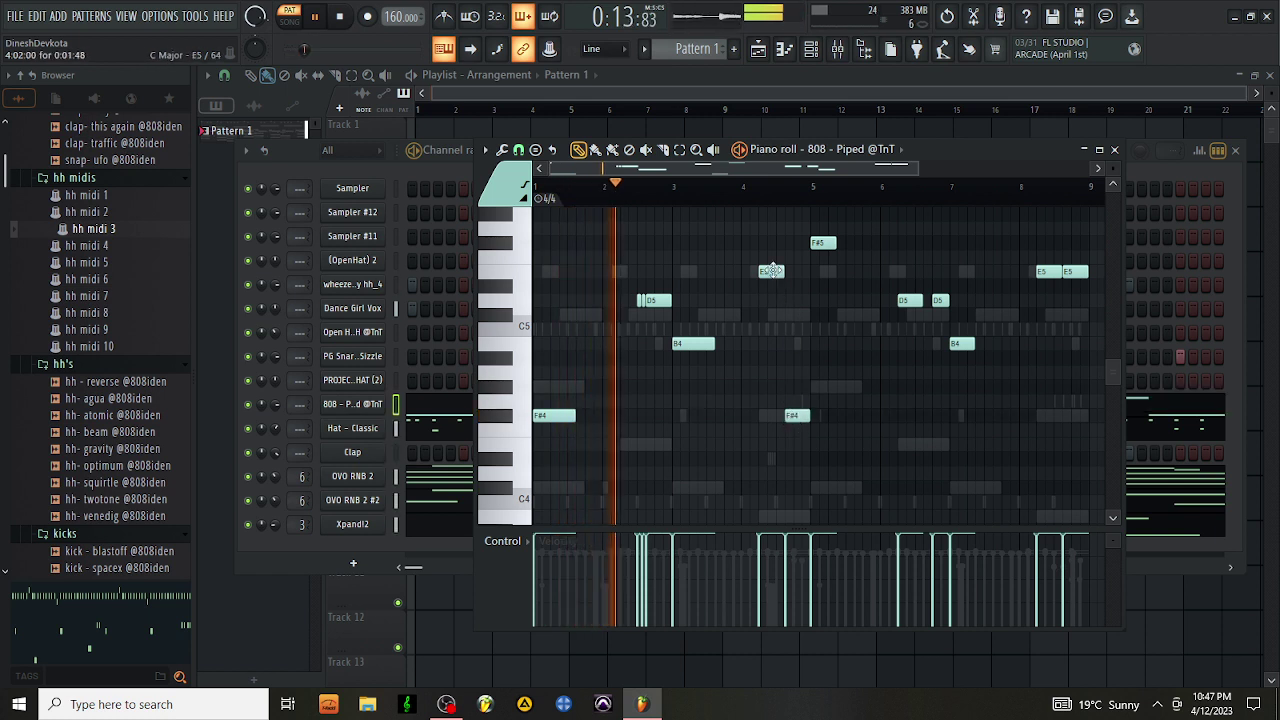
pyautogui.moveTo(771, 271); pyautogui.dragTo(771, 444)
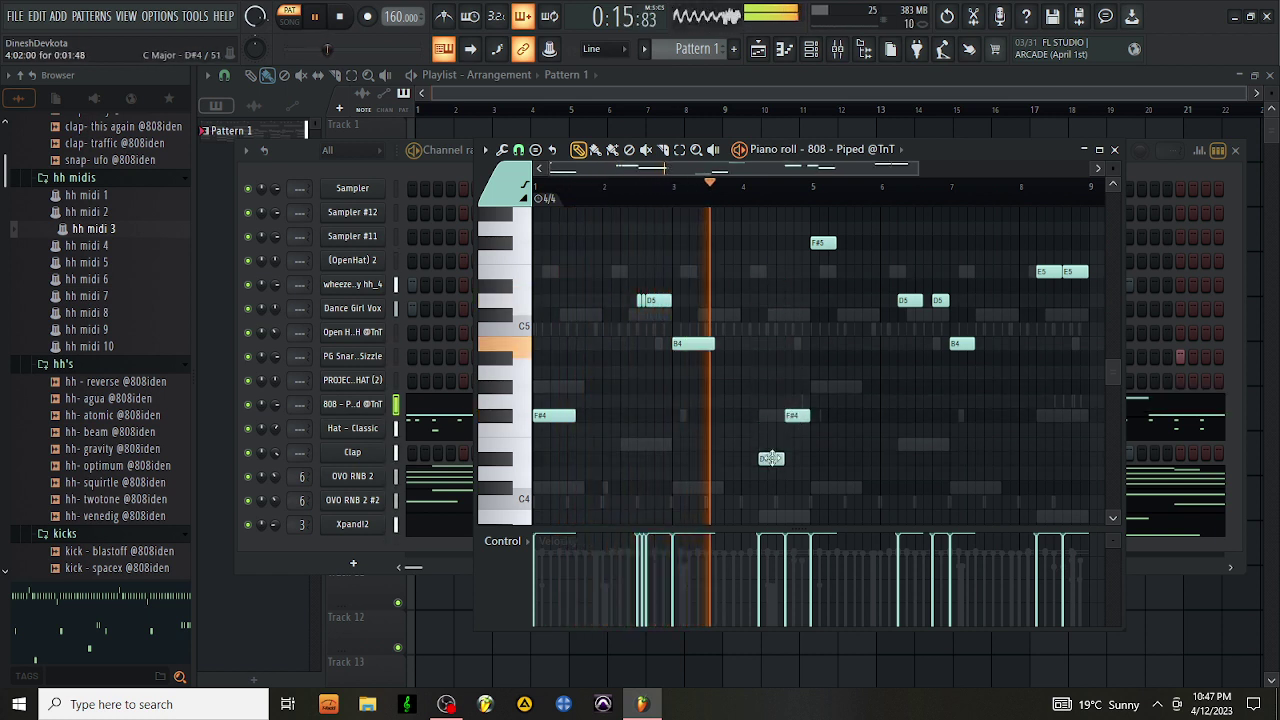
# Delete the two lowered 808 notes and place both bar-4 notes back on E5
pyautogui.rightClick(795, 416)
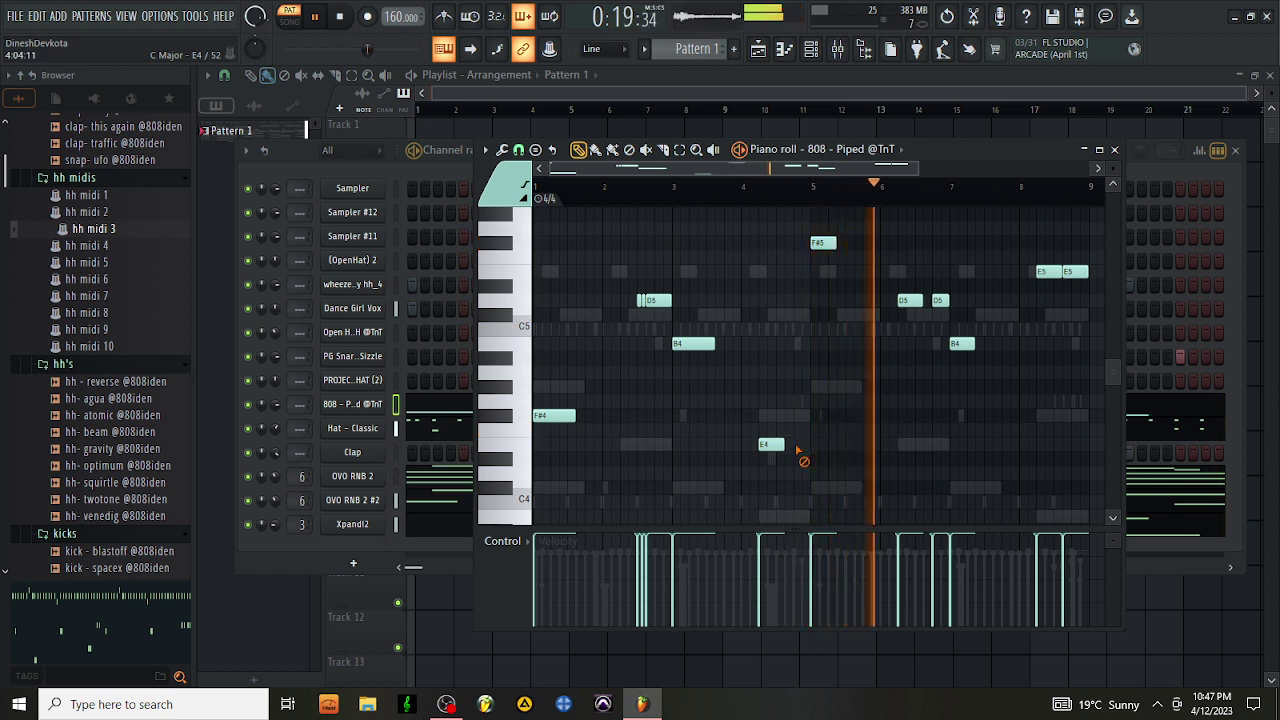
pyautogui.click(808, 272)
pyautogui.moveTo(812, 272); pyautogui.dragTo(802, 272)
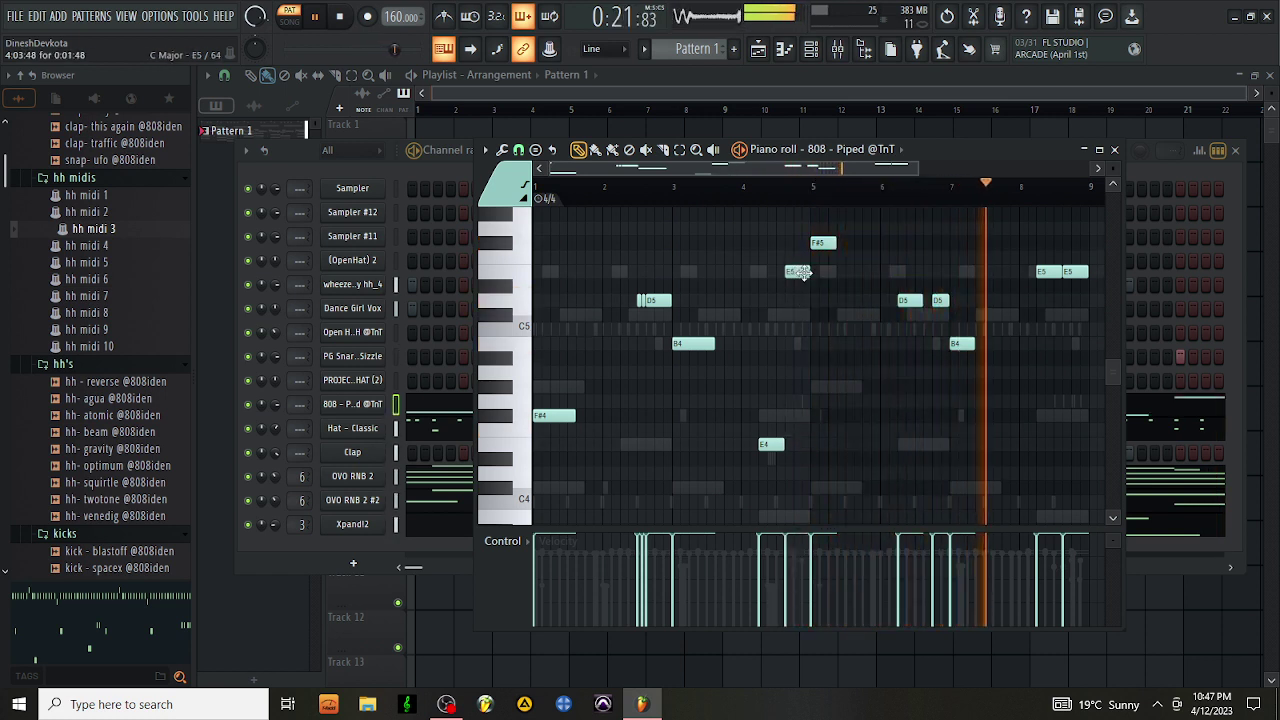
pyautogui.click(763, 272)
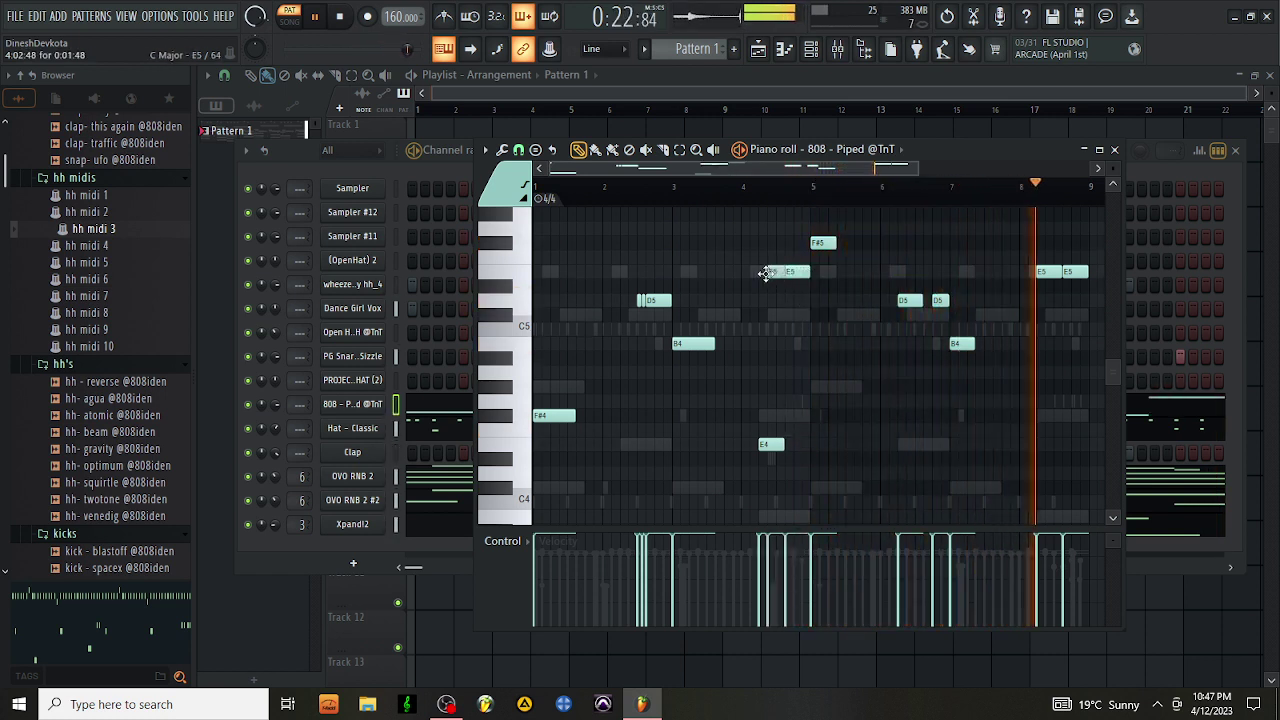
pyautogui.rightClick(768, 444)
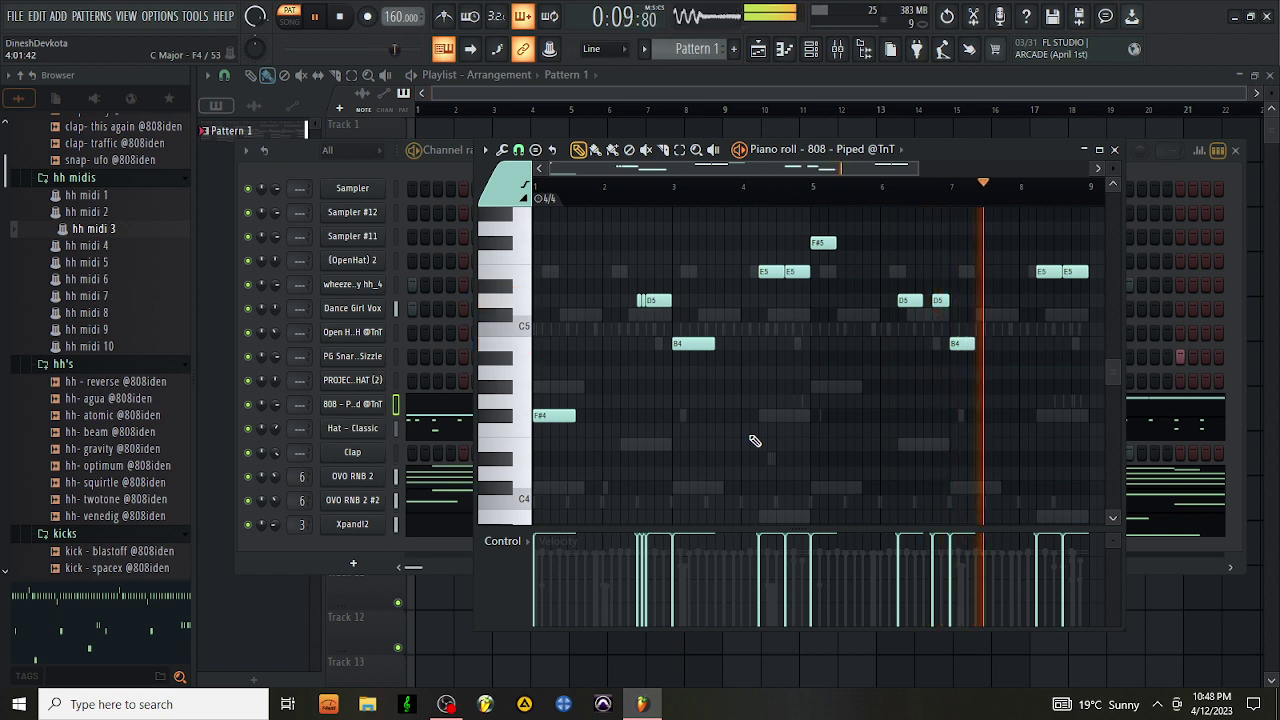
pyautogui.press('space')
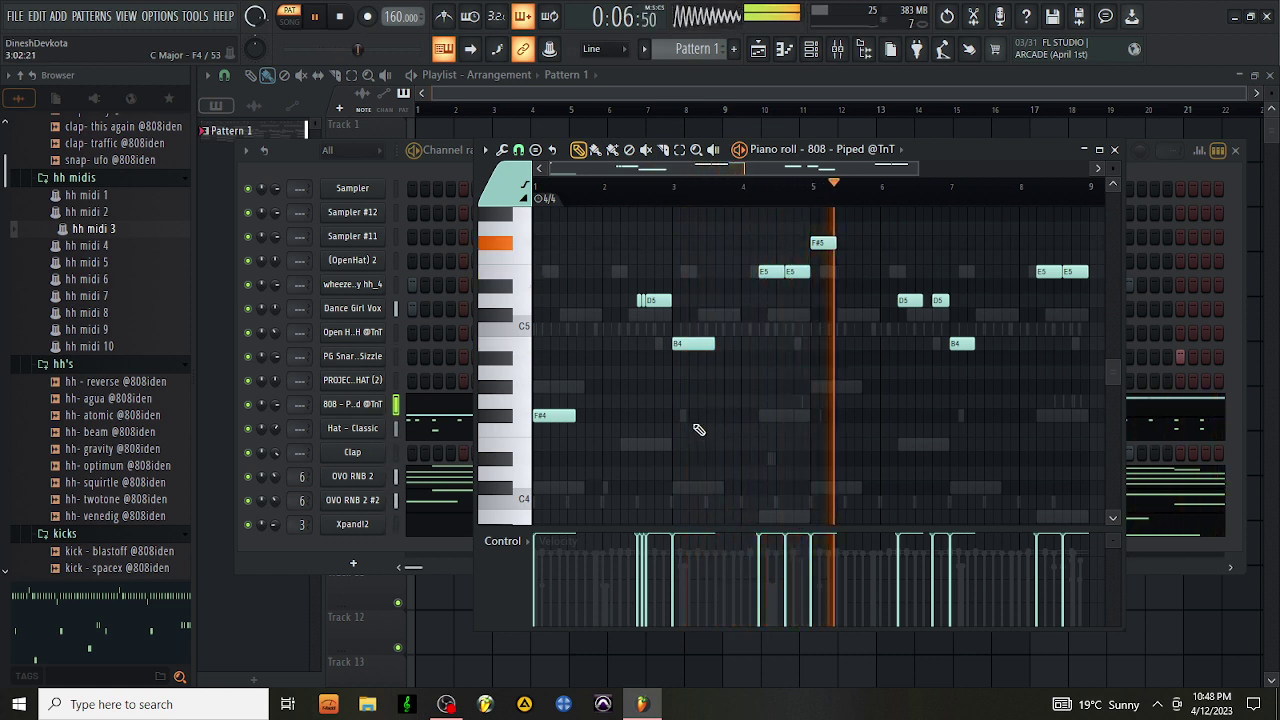
# Close the 808 piano roll and preview the hh midi 4 and hh midi 5 files
pyautogui.click(1110, 149)
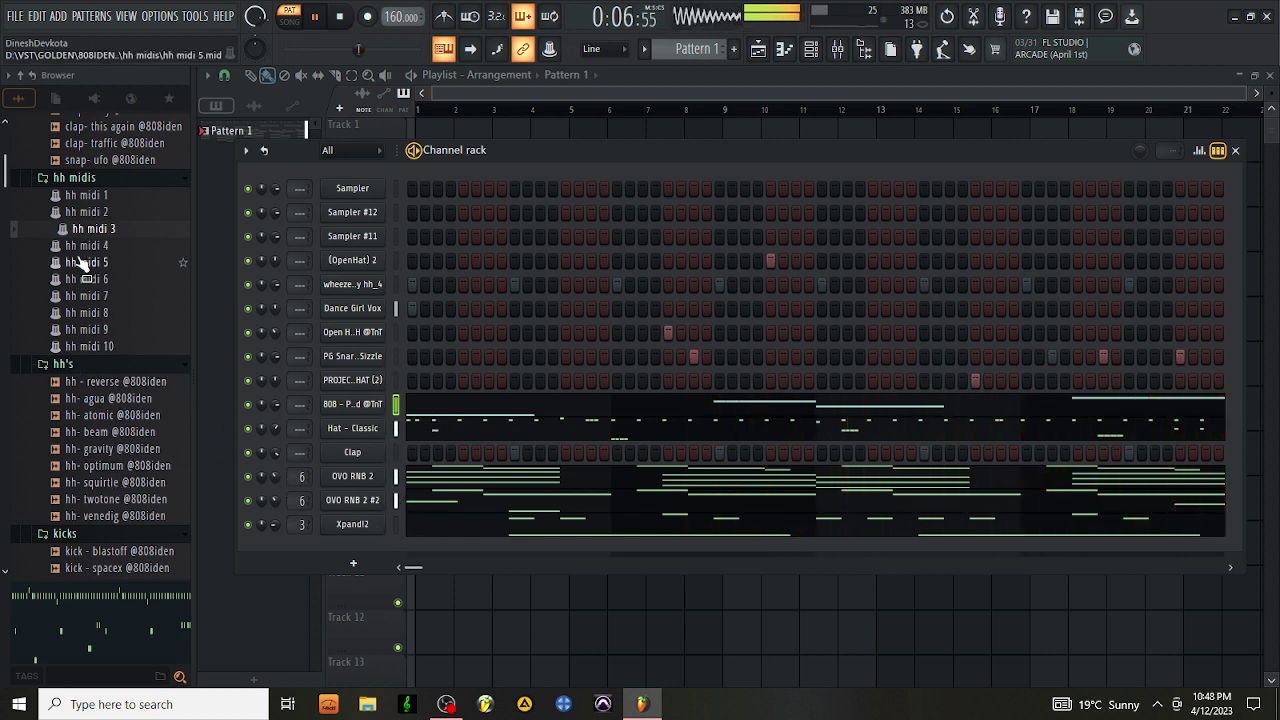
pyautogui.click(87, 247)
pyautogui.click(88, 262)
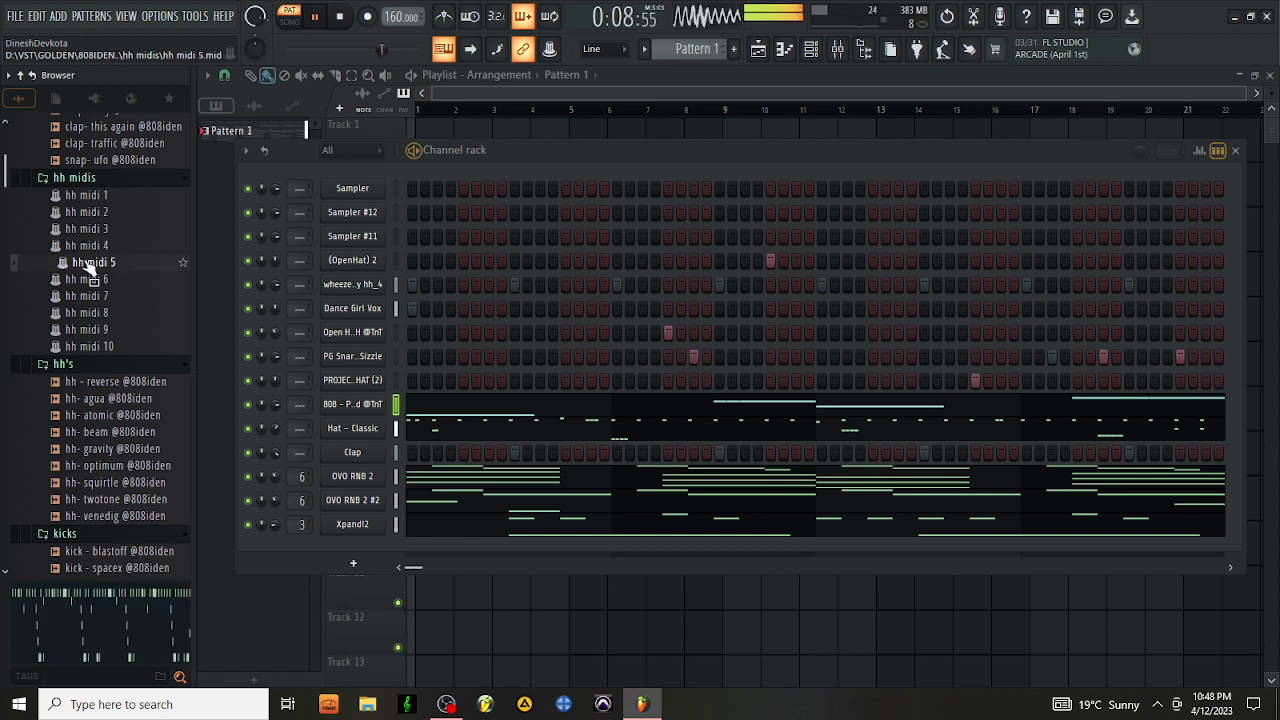
# Lengthen the Hat - Classic notes with the Articulator's default settings and close the piano roll
pyautogui.click(440, 437)
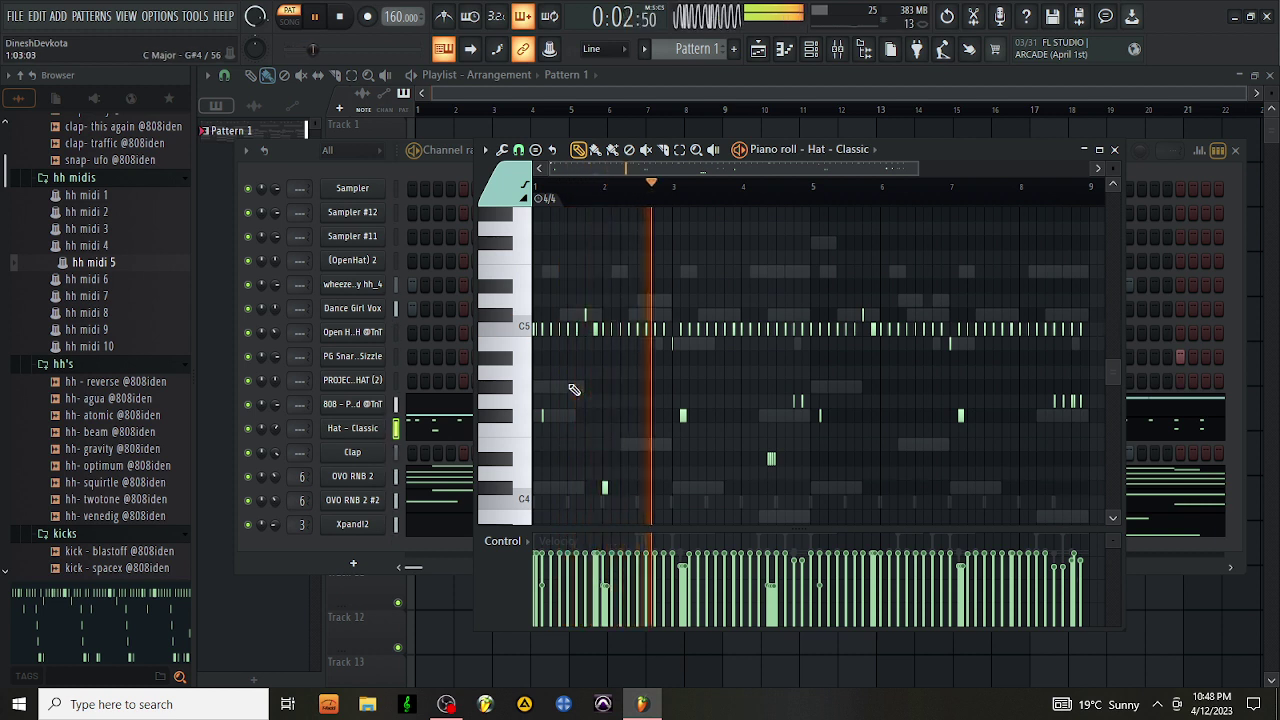
pyautogui.hotkey('alt', 'l')
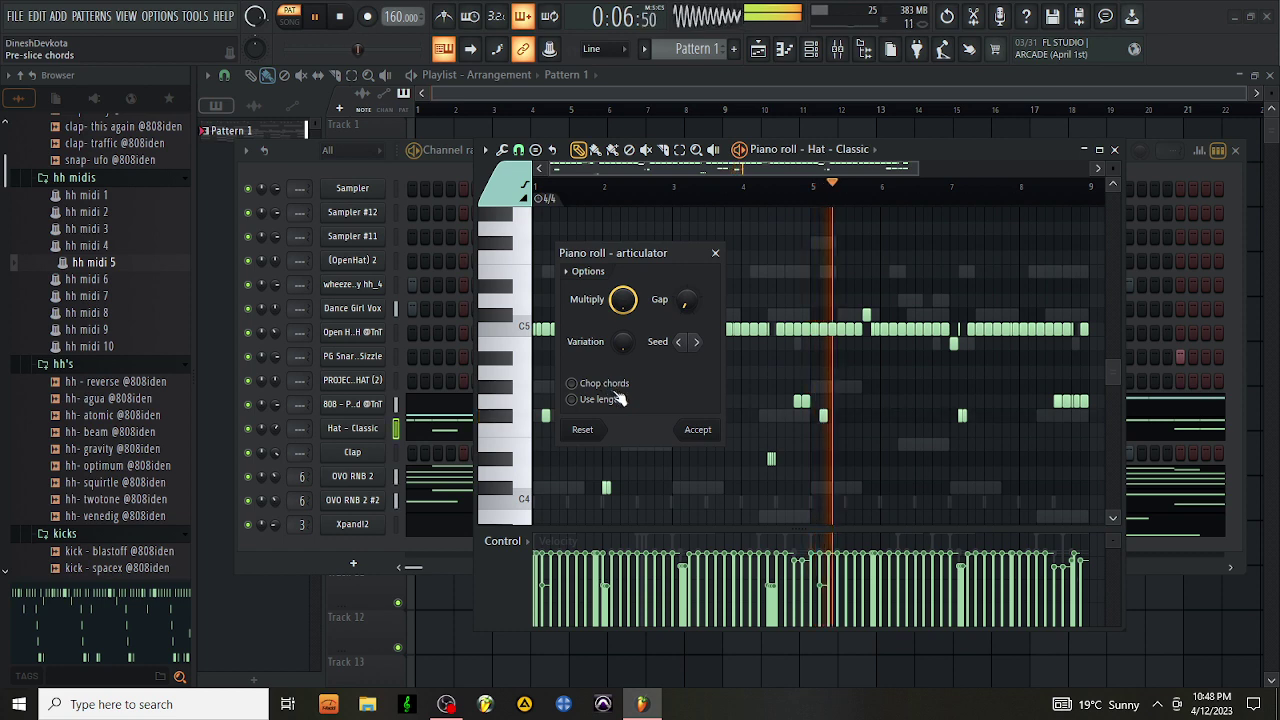
pyautogui.click(697, 430)
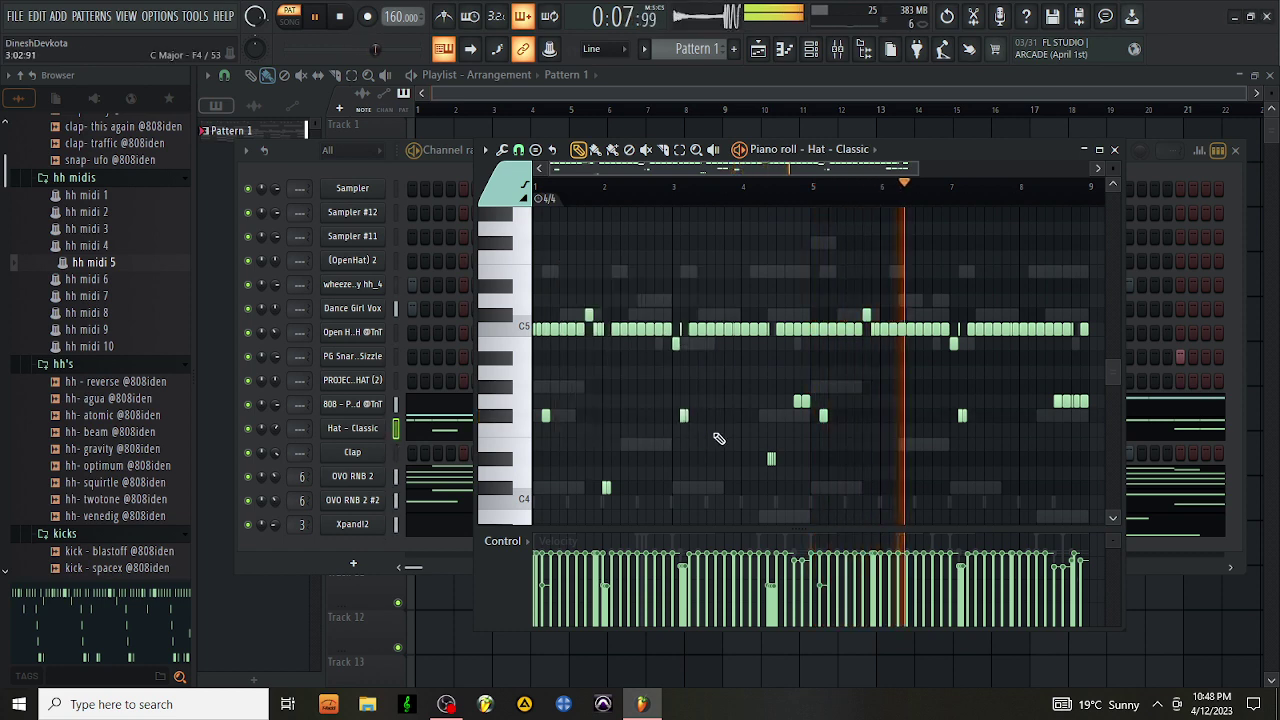
pyautogui.click(1115, 150)
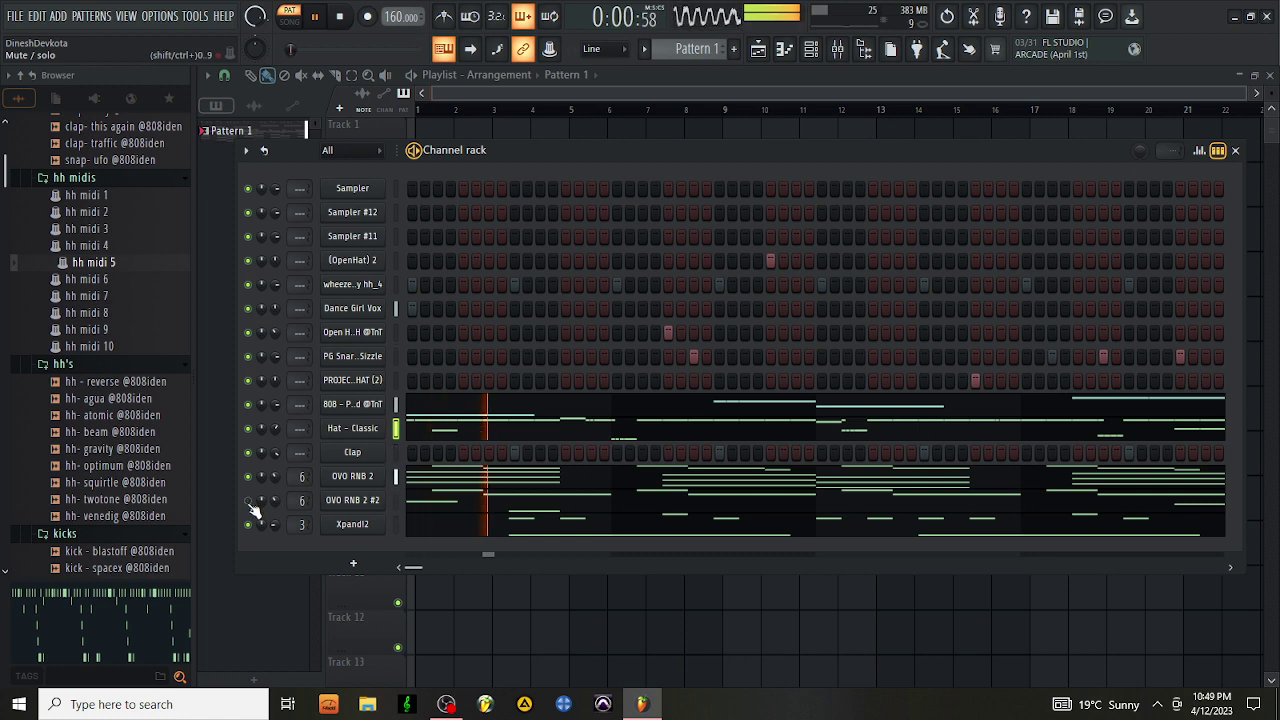
# Shorten the first C#5 note in bar 1 of OVO RNB 2 #2 to a brief stab
pyautogui.click(424, 505)
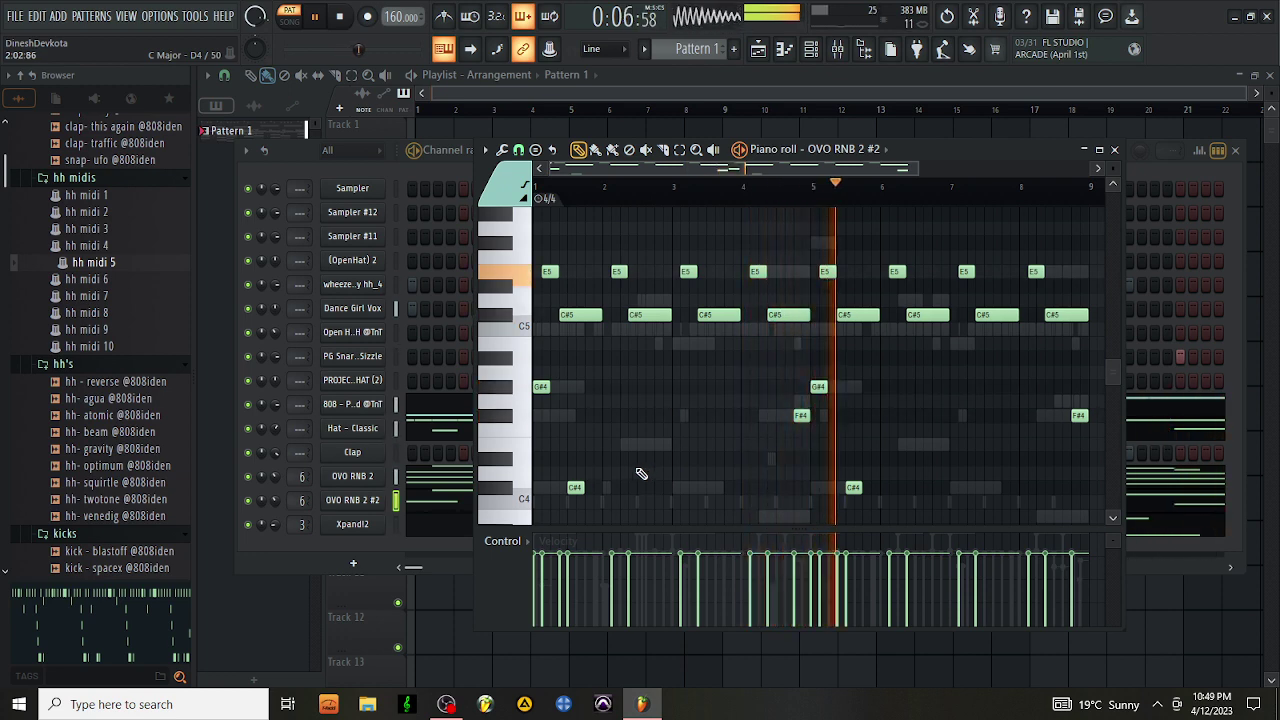
pyautogui.click(1115, 150)
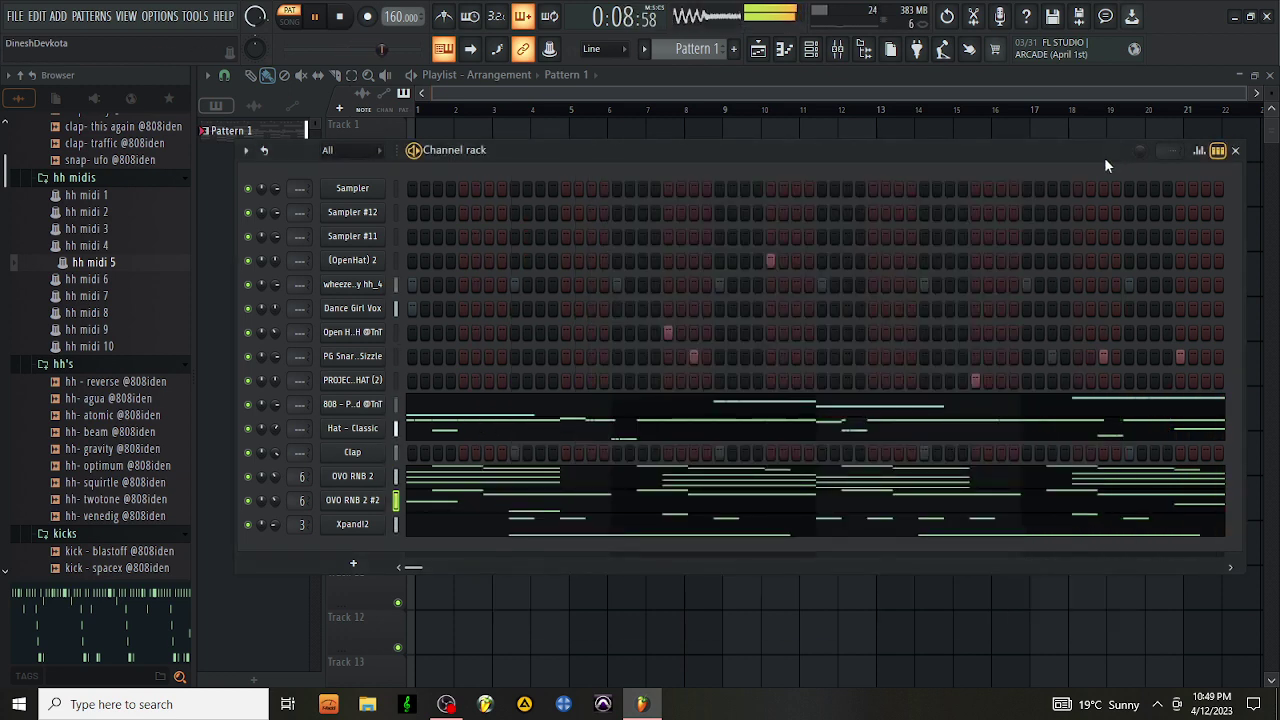
pyautogui.click(486, 508)
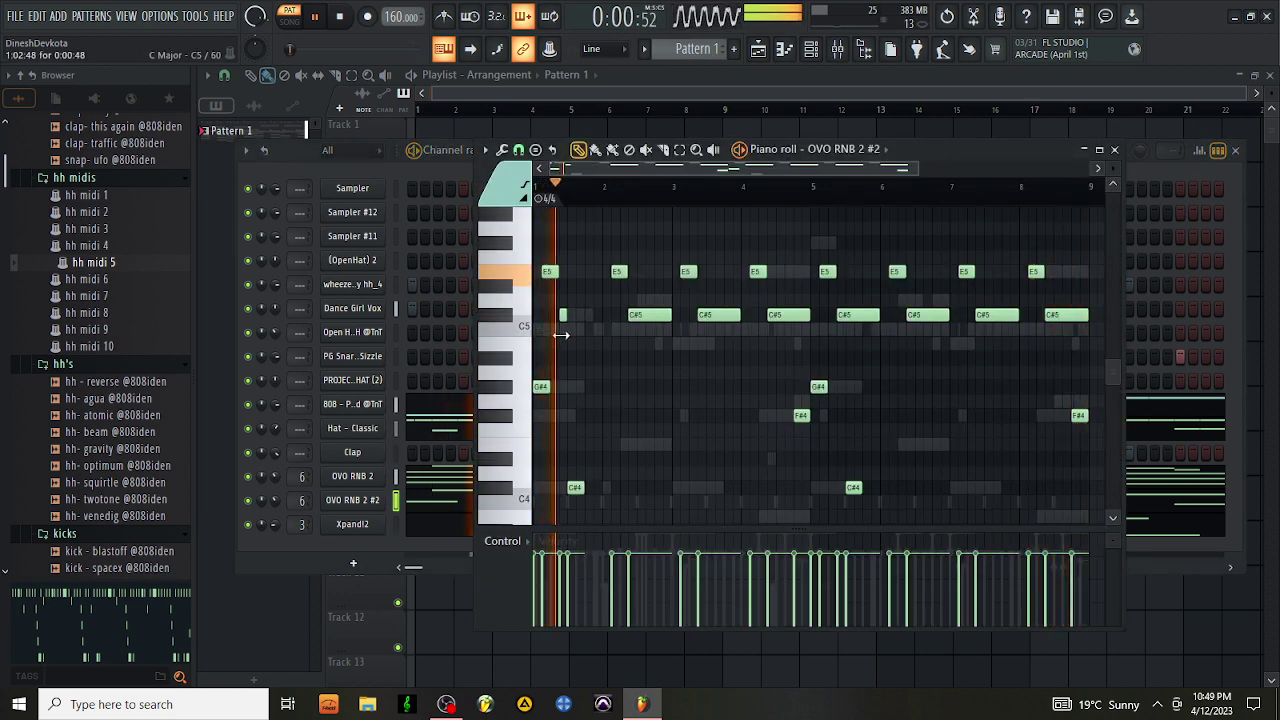
pyautogui.moveTo(561, 335); pyautogui.dragTo(578, 347)
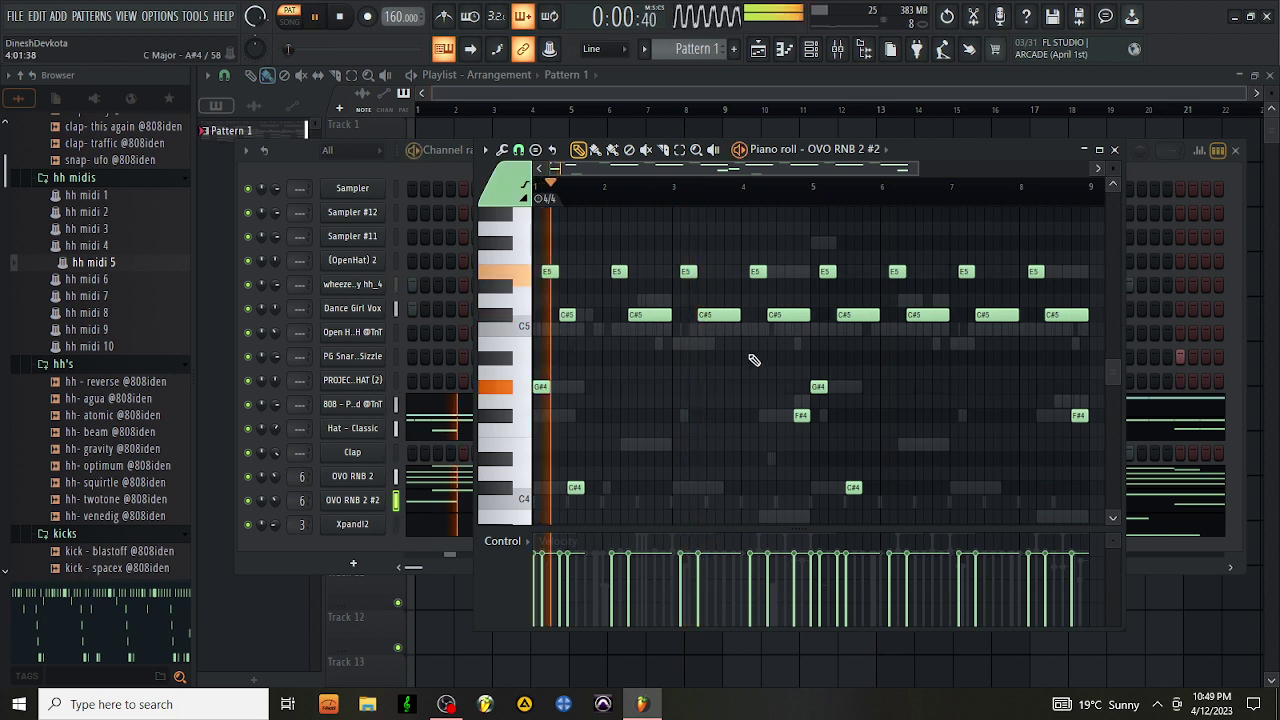
pyautogui.press('space')
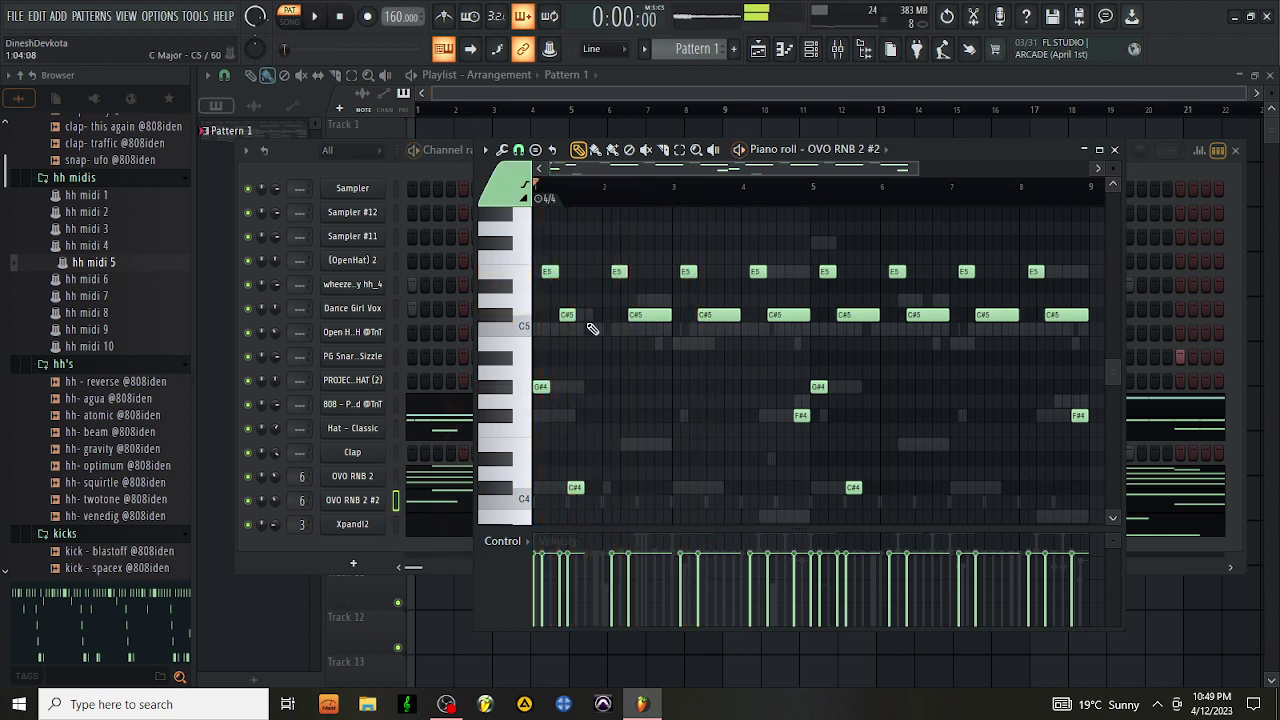
pyautogui.press('space')
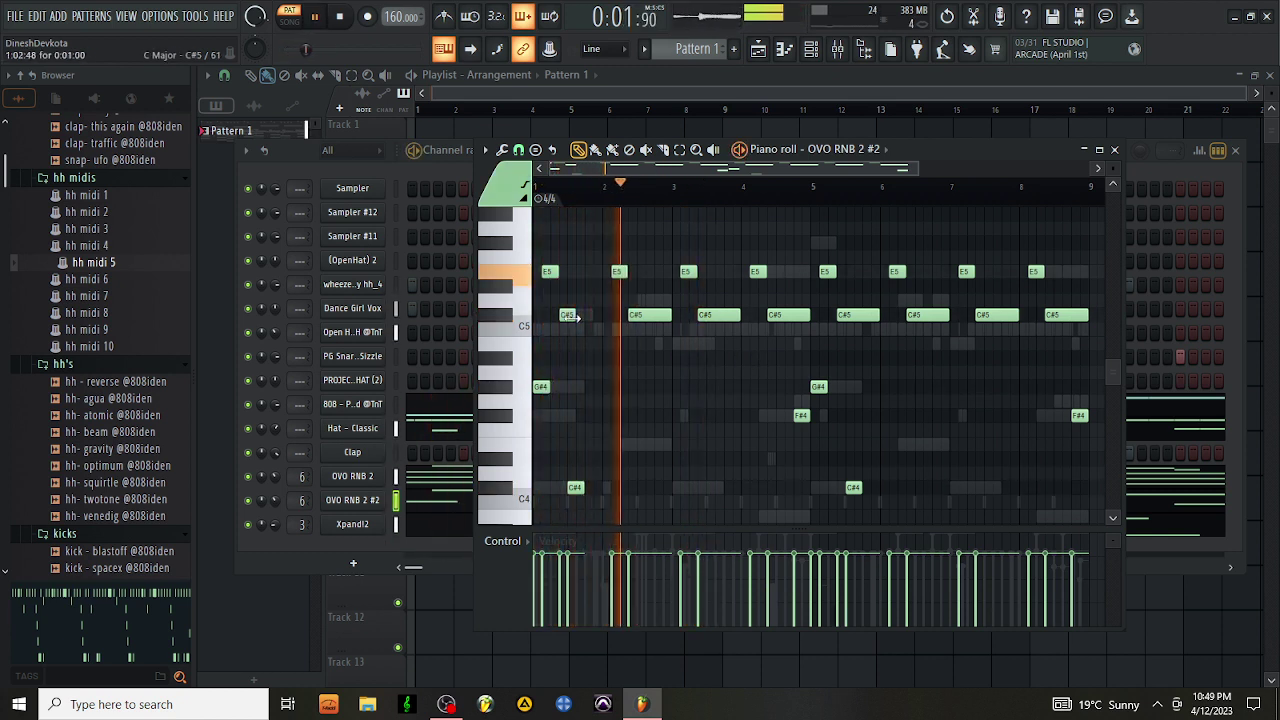
pyautogui.moveTo(576, 316); pyautogui.dragTo(566, 316)
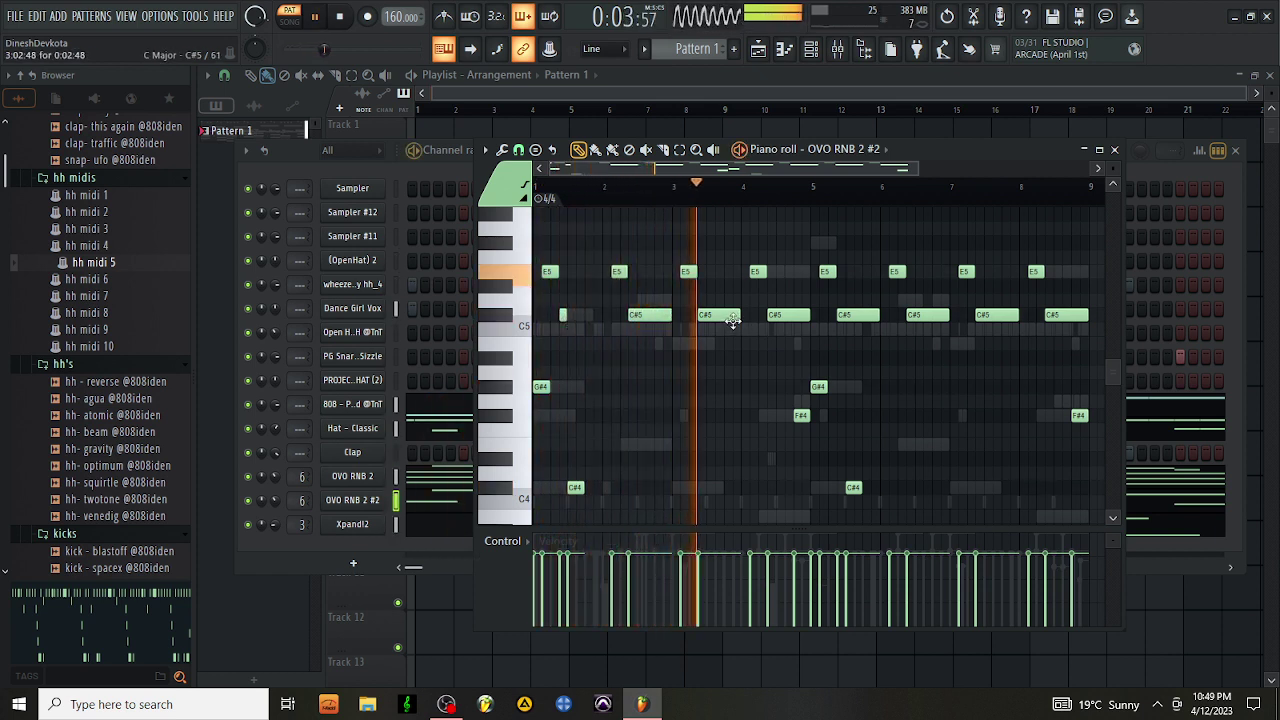
# Shorten the C#5 notes in bars 3, 5 and 7 of OVO RNB 2 #2 and adjust that channel's volume
pyautogui.moveTo(738, 316); pyautogui.dragTo(704, 318)
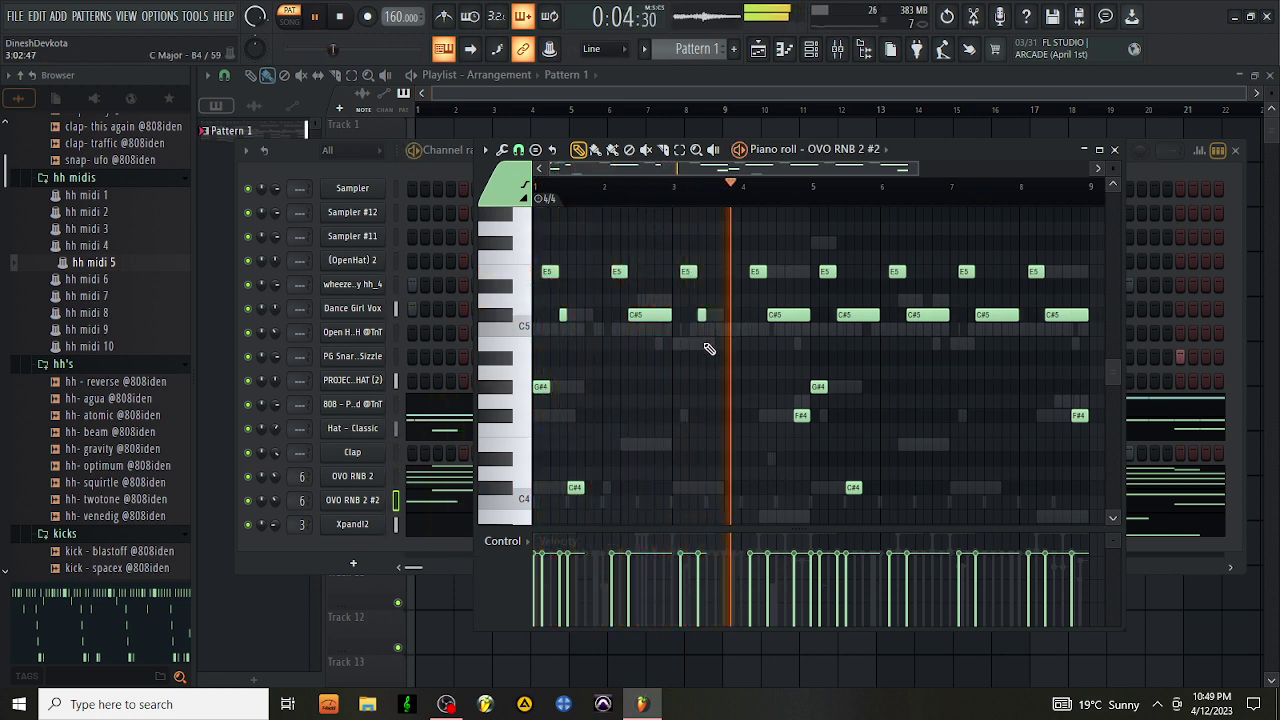
pyautogui.moveTo(705, 316); pyautogui.dragTo(719, 328)
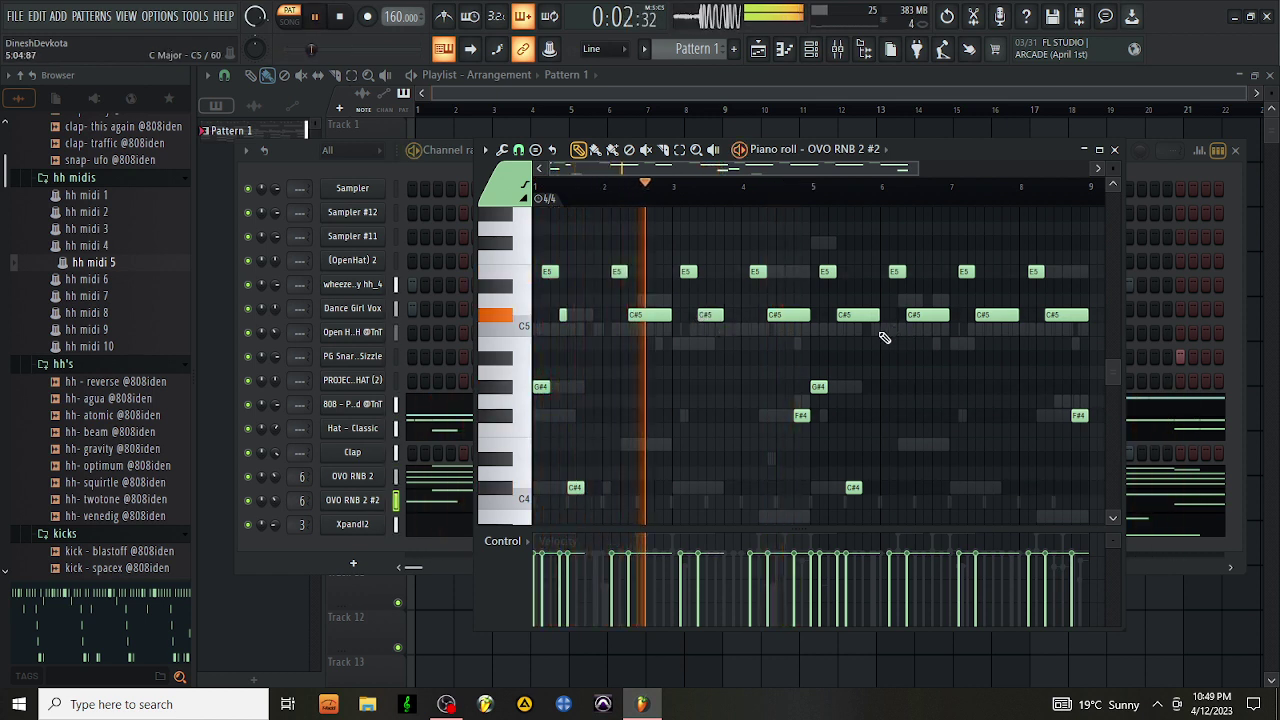
pyautogui.moveTo(884, 338); pyautogui.dragTo(846, 338)
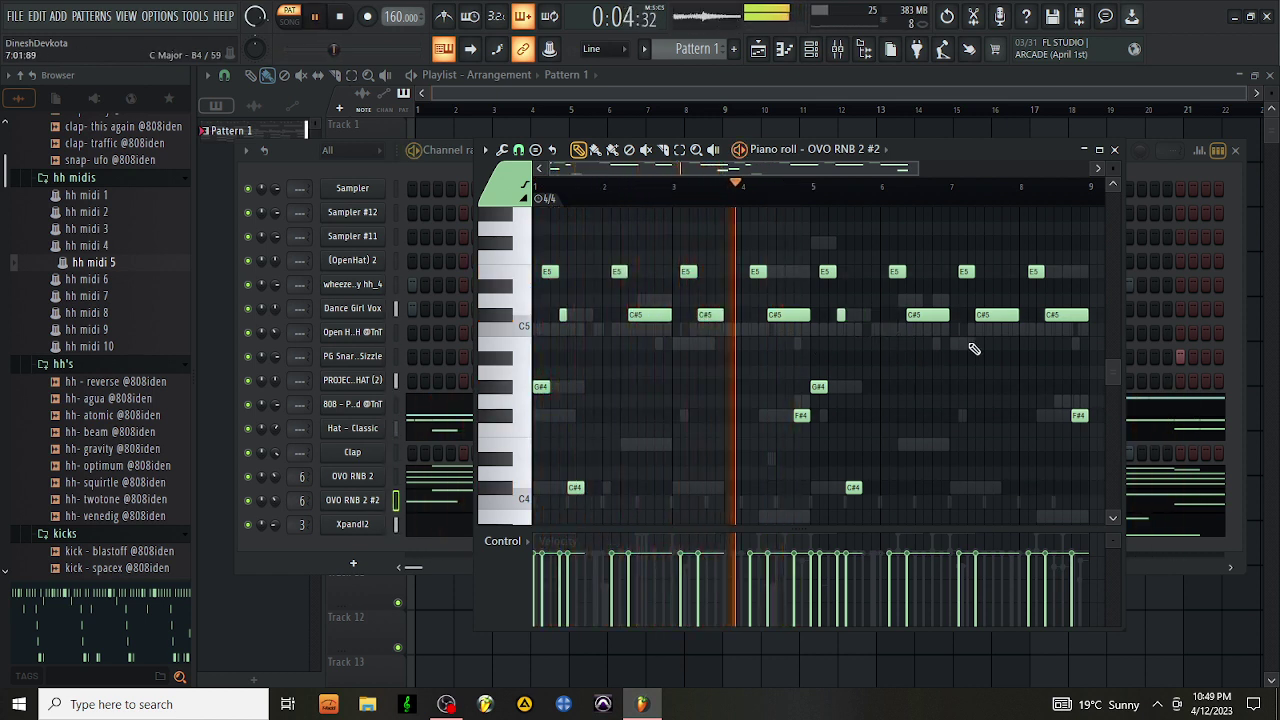
pyautogui.moveTo(1016, 336)
pyautogui.mouseDown()
pyautogui.moveTo(982, 336)
pyautogui.moveTo(986, 357)
pyautogui.moveTo(1003, 357)
pyautogui.mouseUp()
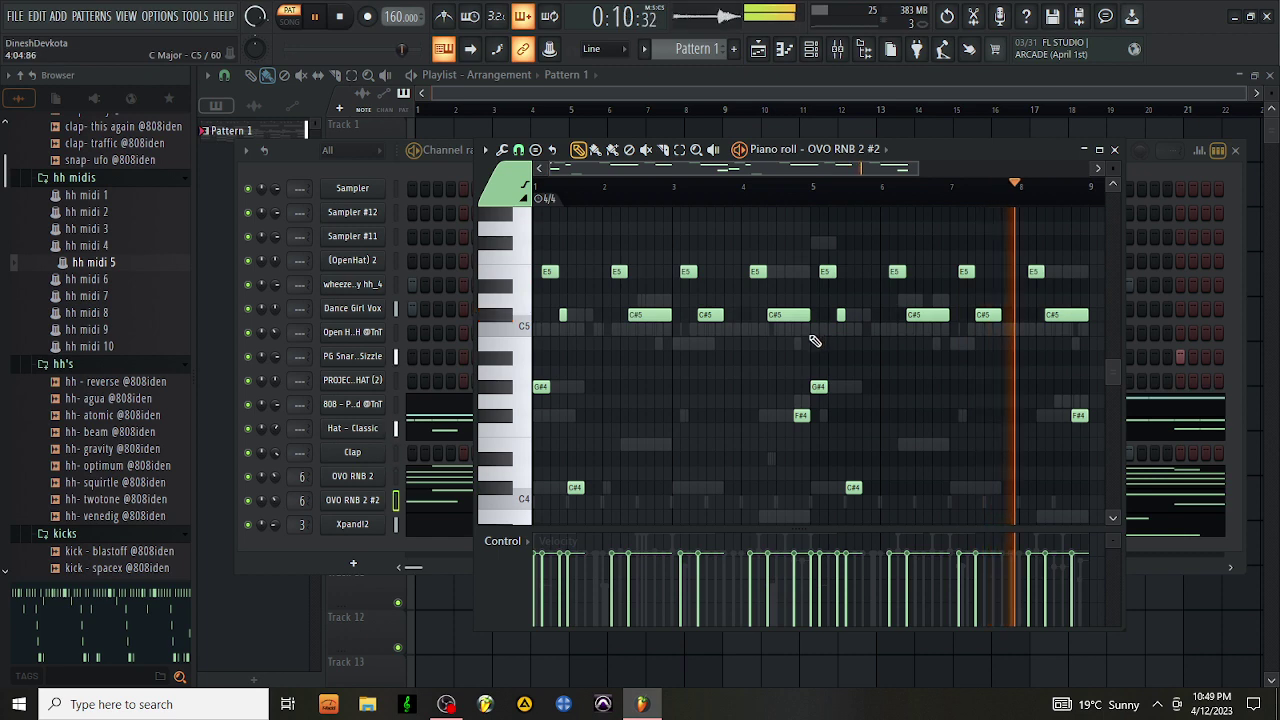
pyautogui.click(1115, 150)
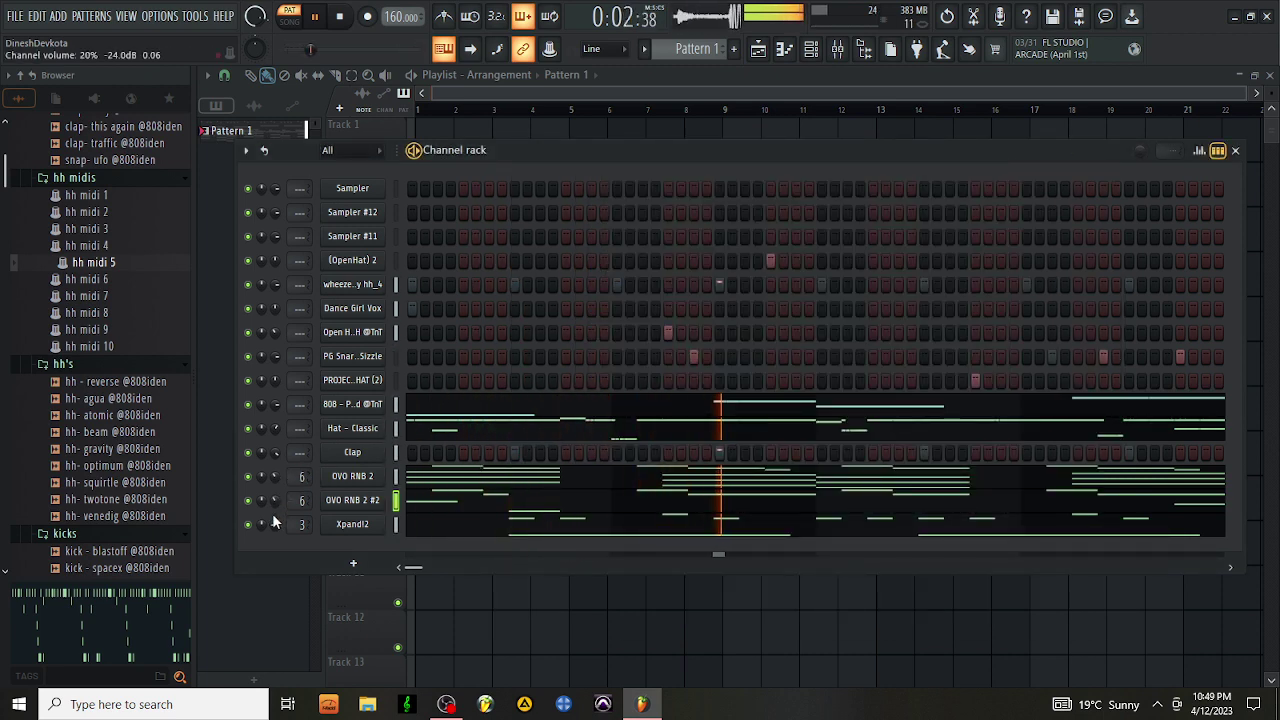
pyautogui.moveTo(272, 500); pyautogui.dragTo(272, 490)
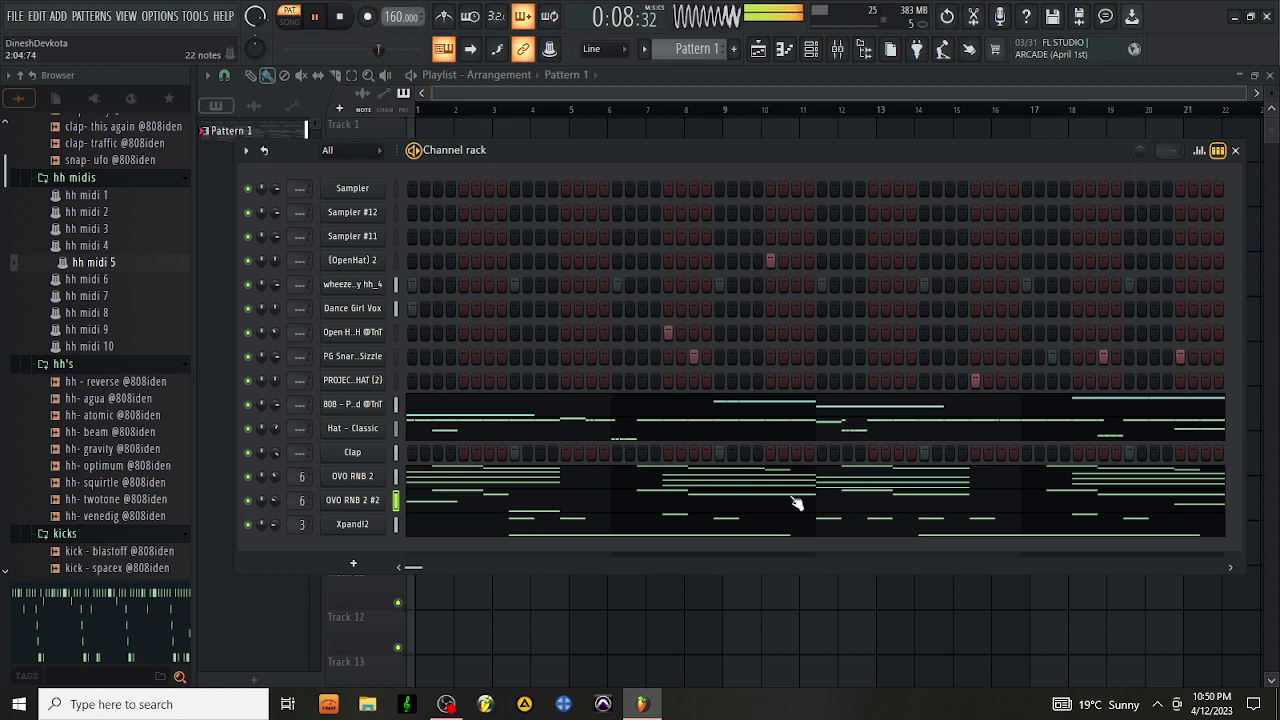
# Audition the oh- hydra, oh- radiation, perc- neptune and perc- space samples
pyautogui.scroll(-8, 110, 520)
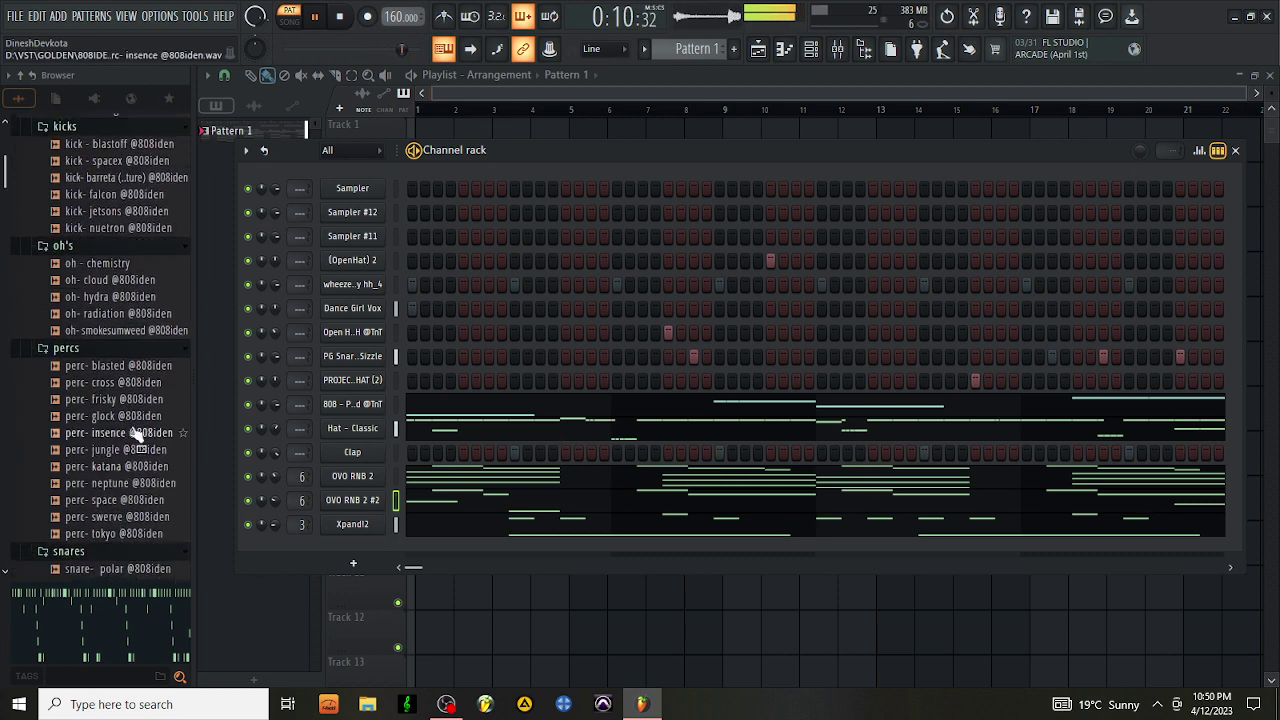
pyautogui.click(113, 301)
pyautogui.click(113, 320)
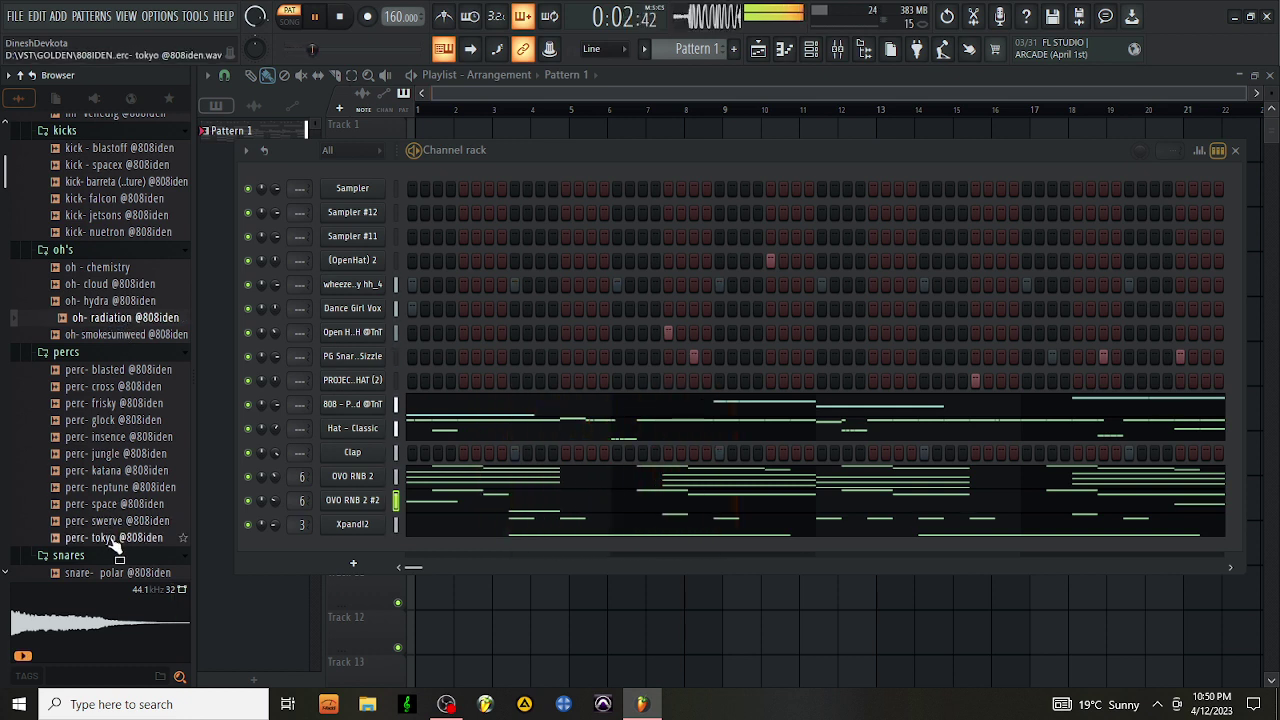
pyautogui.click(127, 489)
pyautogui.click(125, 506)
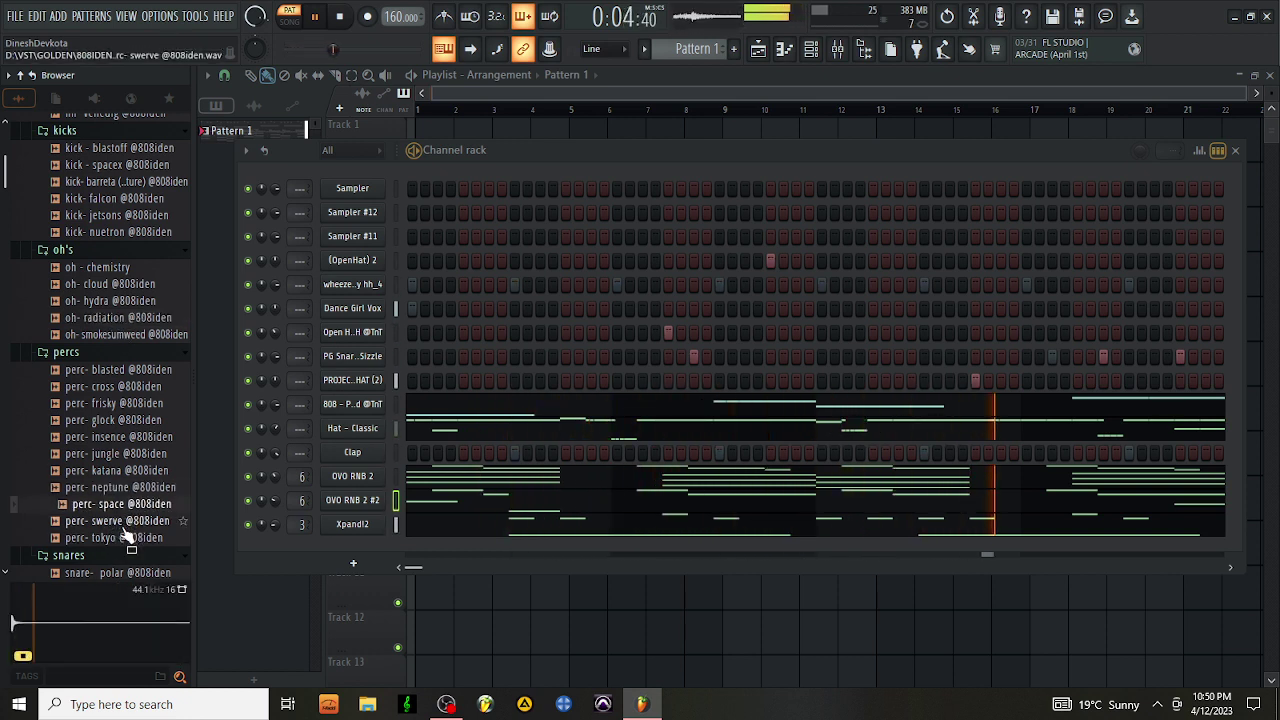
# Load the perc- swerve sample onto the Sampler #11 channel and try a hit on its third step
pyautogui.click(123, 524)
pyautogui.moveTo(123, 524); pyautogui.dragTo(439, 242)
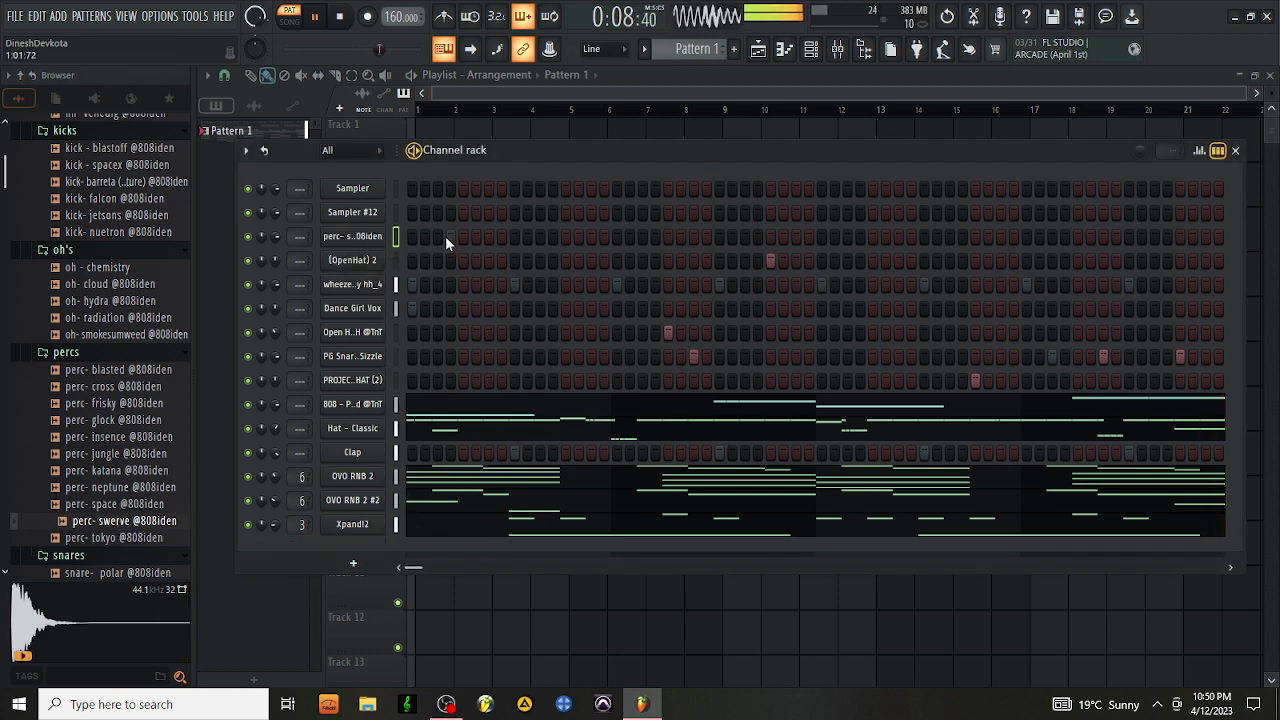
pyautogui.click(442, 236)
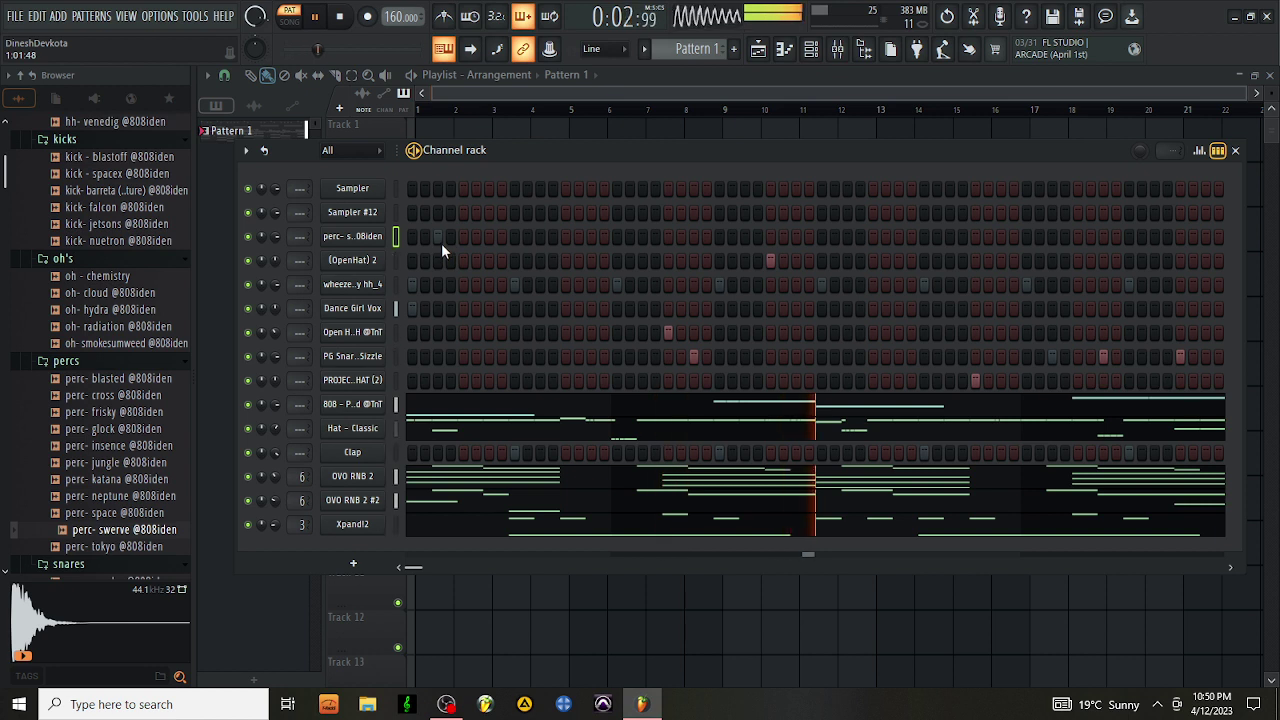
pyautogui.click(442, 237)
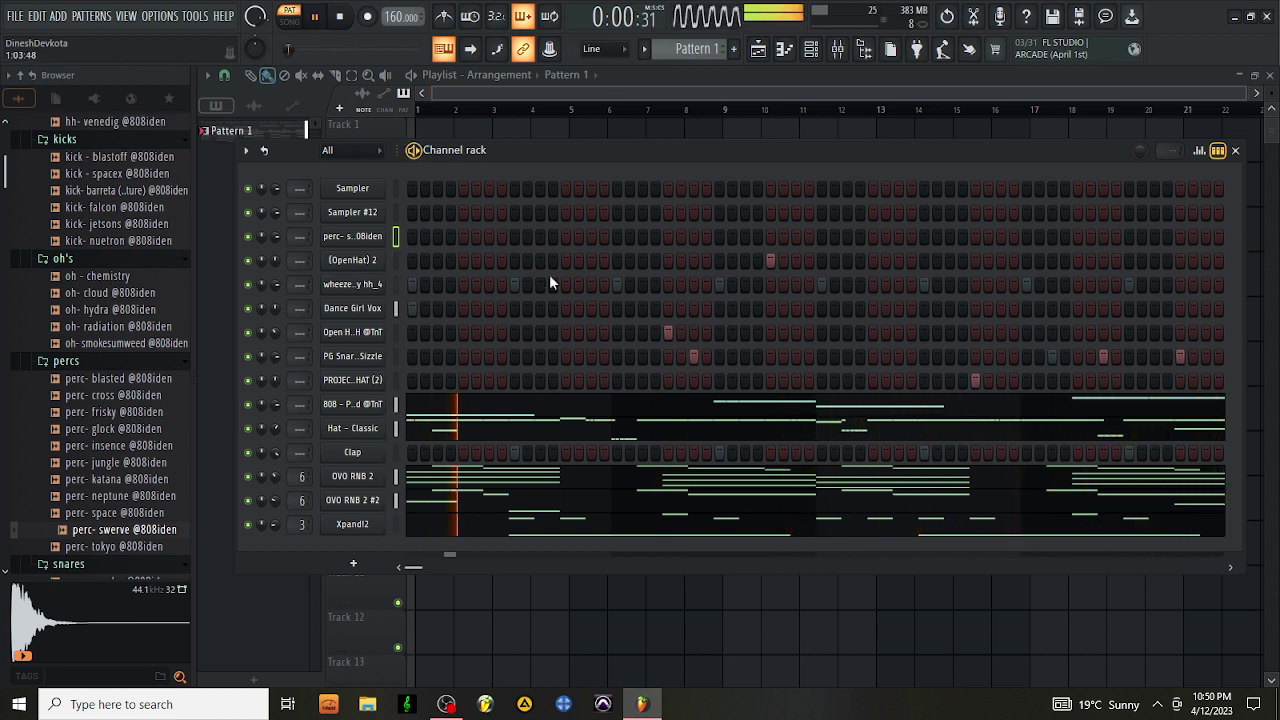
# Place perc- swerve hits on steps 39 and 47 of its channel
pyautogui.click(590, 237)
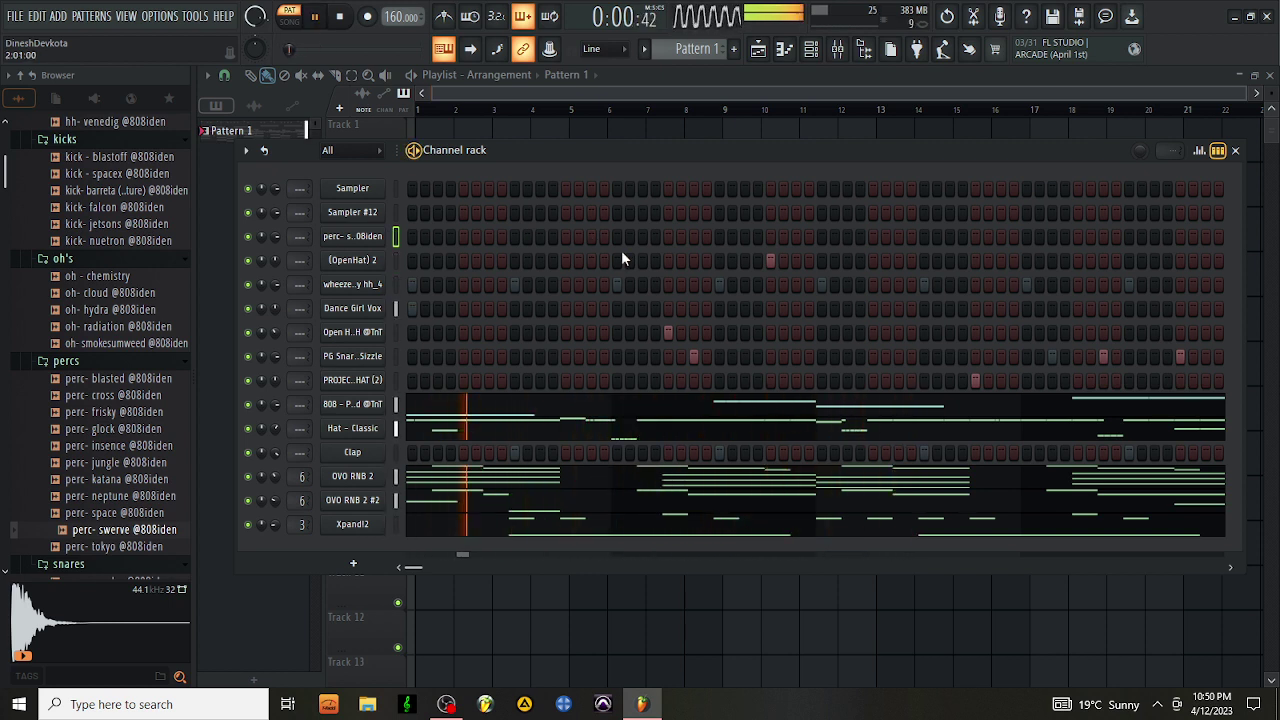
pyautogui.click(897, 237)
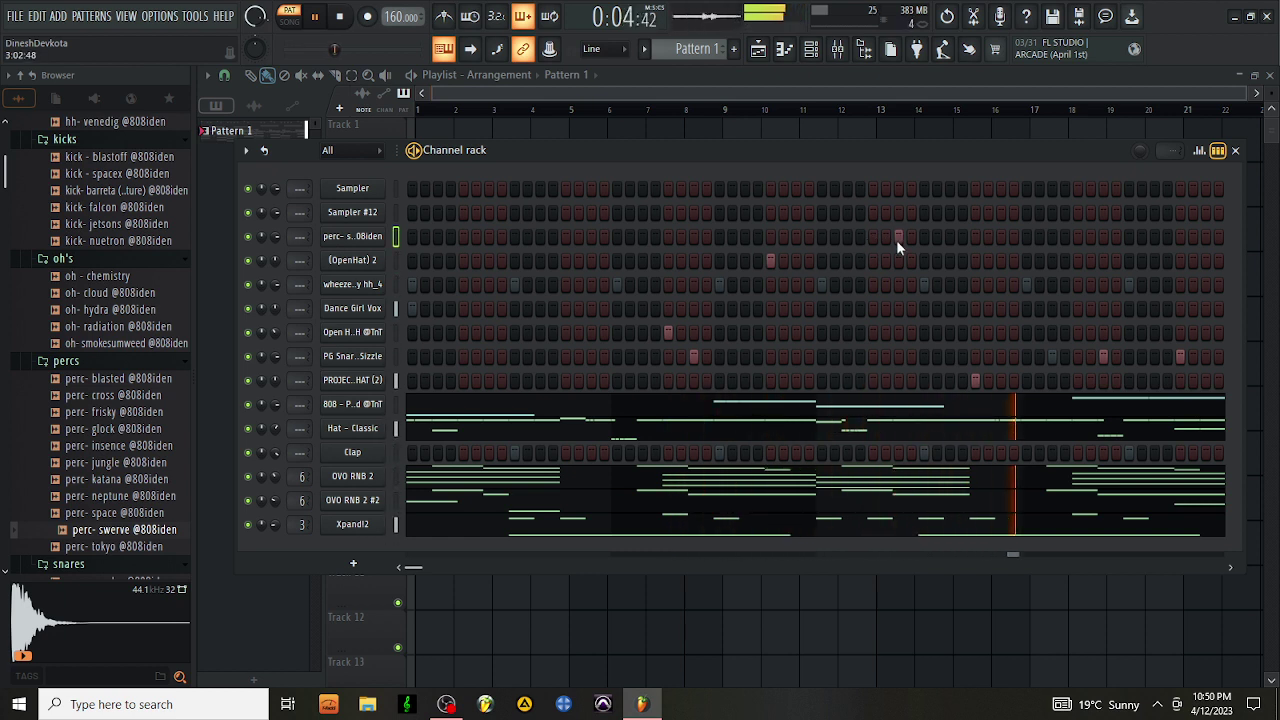
pyautogui.click(995, 238)
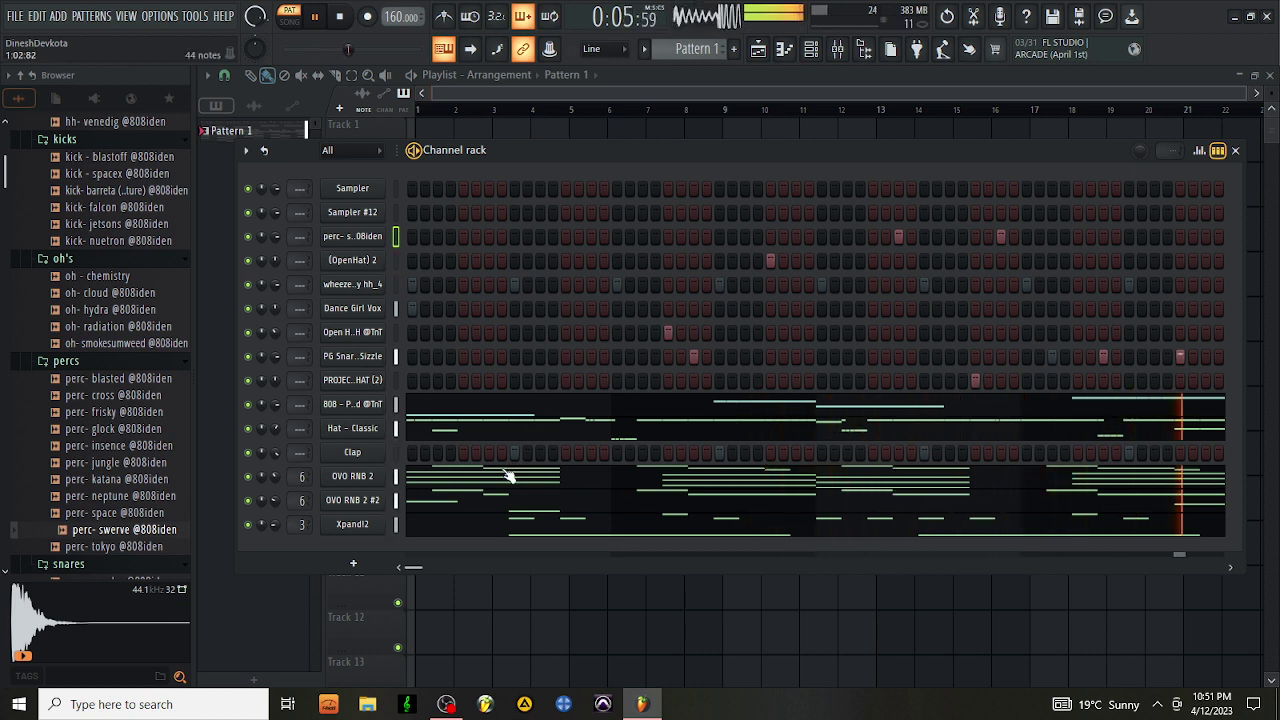
# Audition the open-hat samples from oh - chemistry to oh- radiation and load oh- hydra onto the Sampler #12 channel
pyautogui.click(125, 277)
pyautogui.click(126, 294)
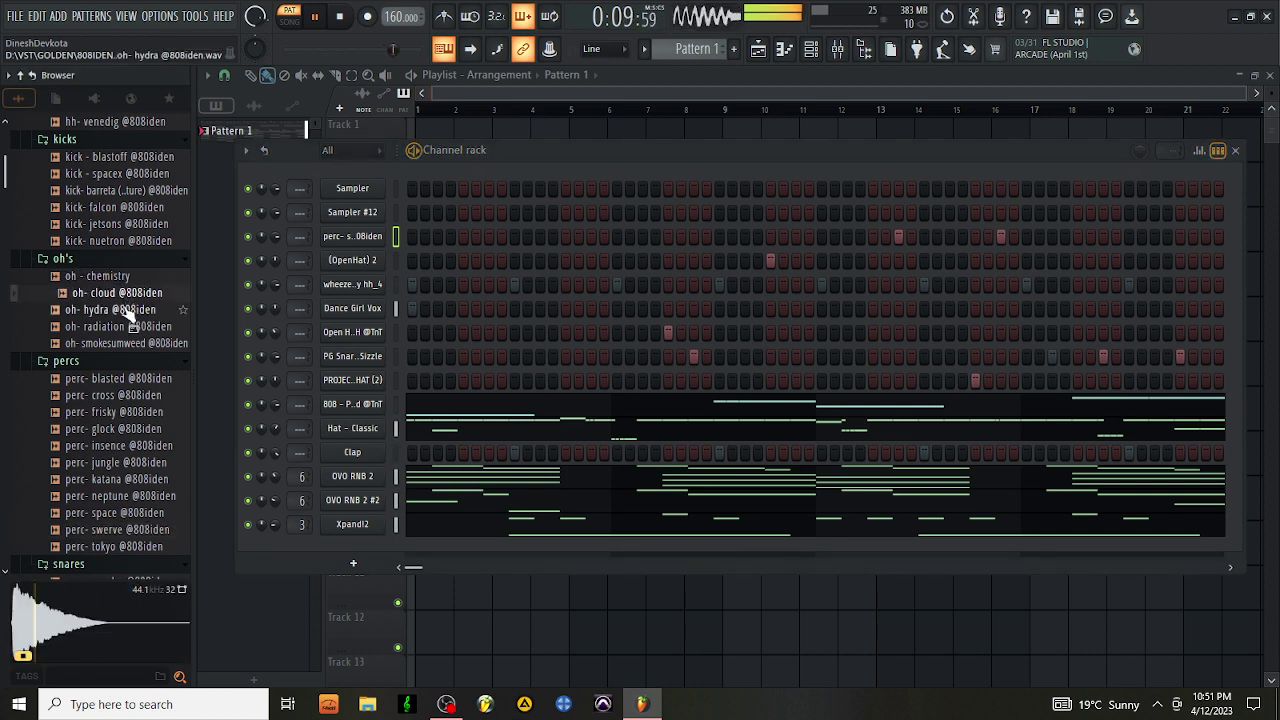
pyautogui.click(127, 310)
pyautogui.click(130, 327)
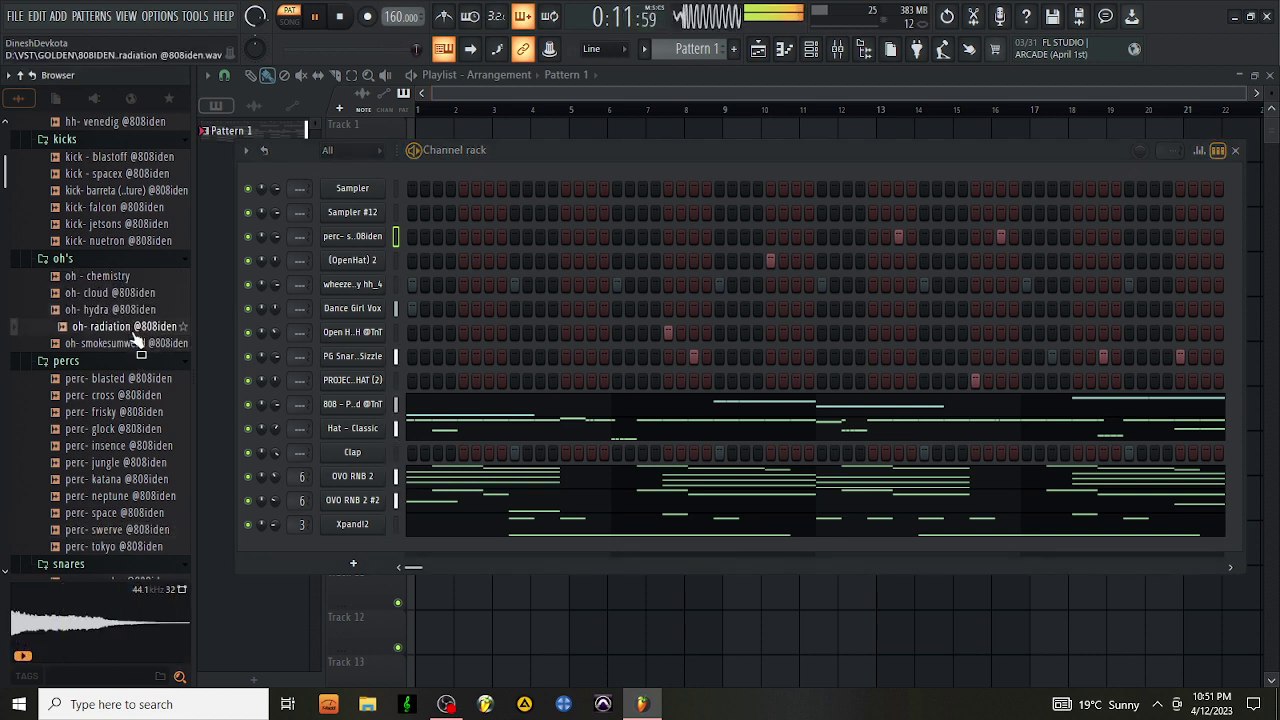
pyautogui.click(132, 316)
pyautogui.moveTo(135, 328); pyautogui.dragTo(275, 200)
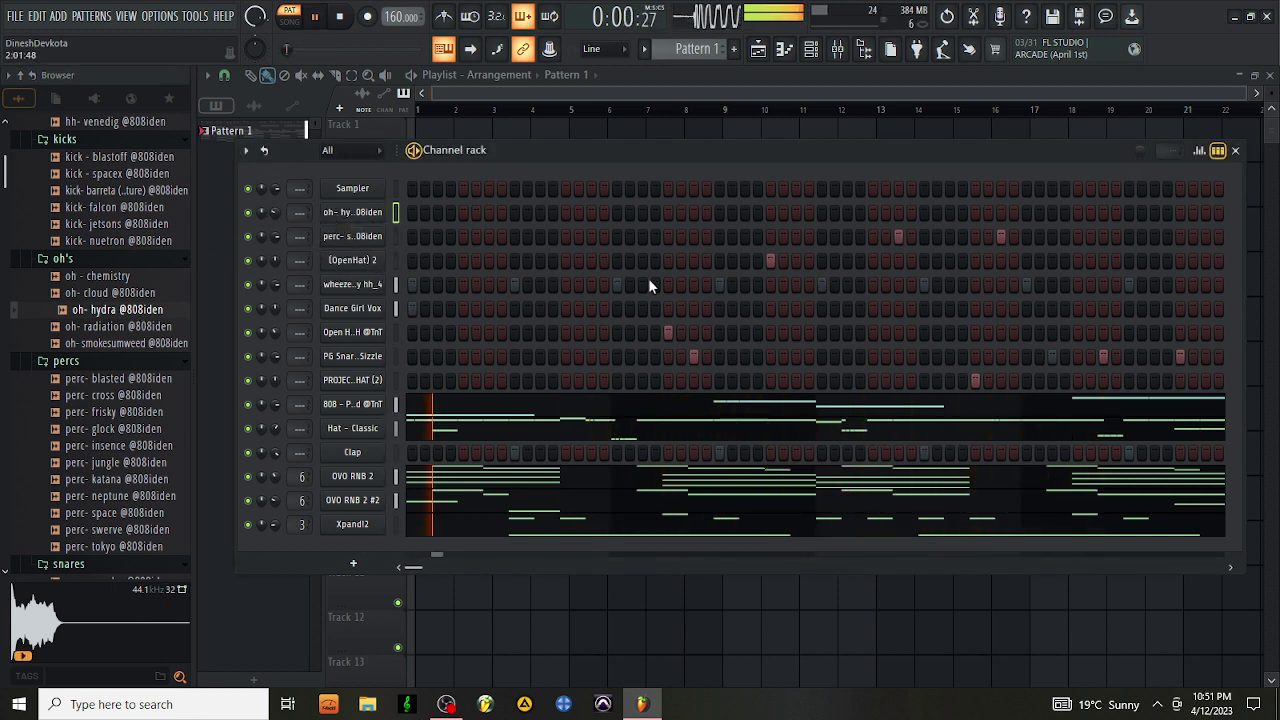
# Try the oh- hydra hit on steps 13 and 7 while listening to the pattern
pyautogui.press('space')
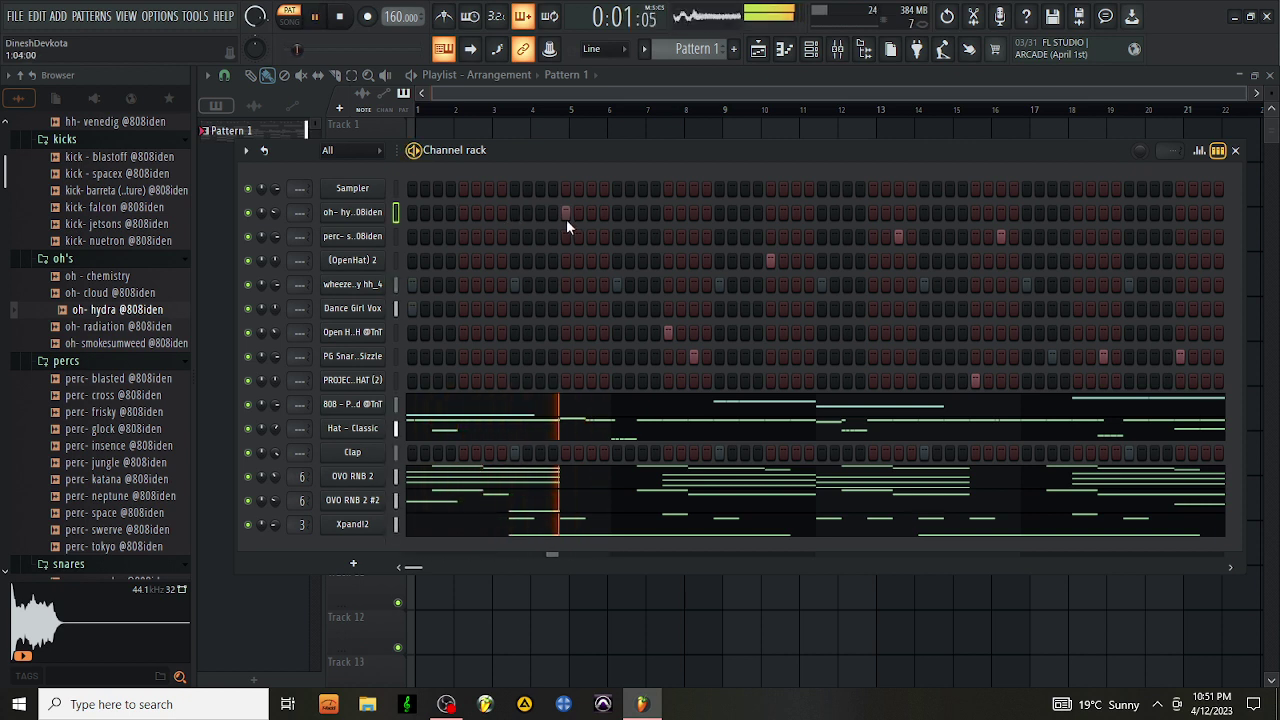
pyautogui.click(489, 214)
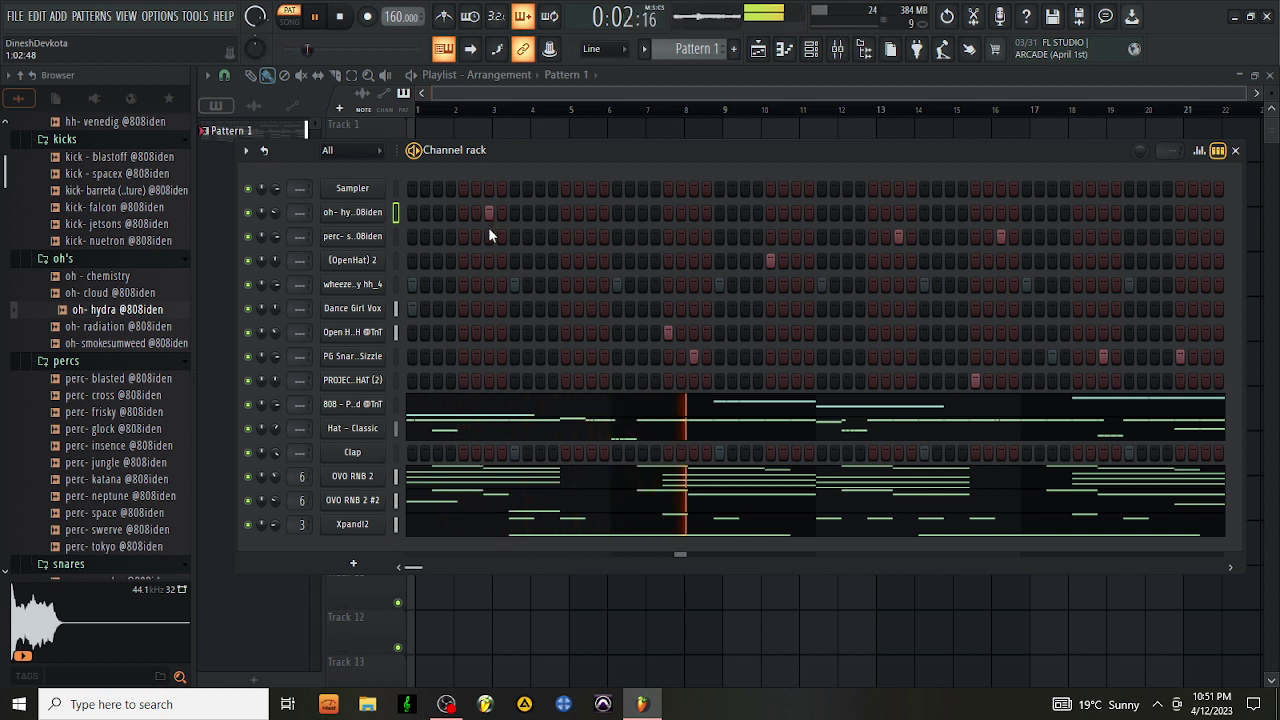
pyautogui.press('space')
pyautogui.press('space')
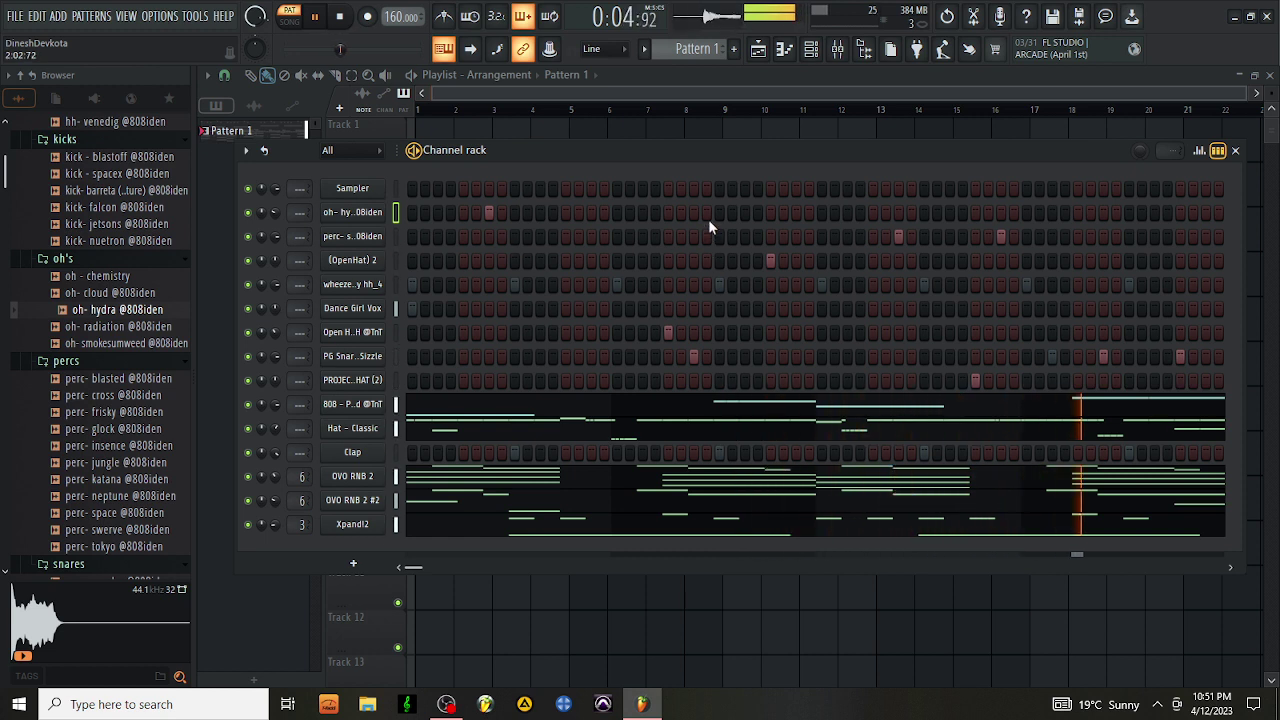
# Save the project as valley hive.flp in the BEATS folder
pyautogui.click(13, 19)
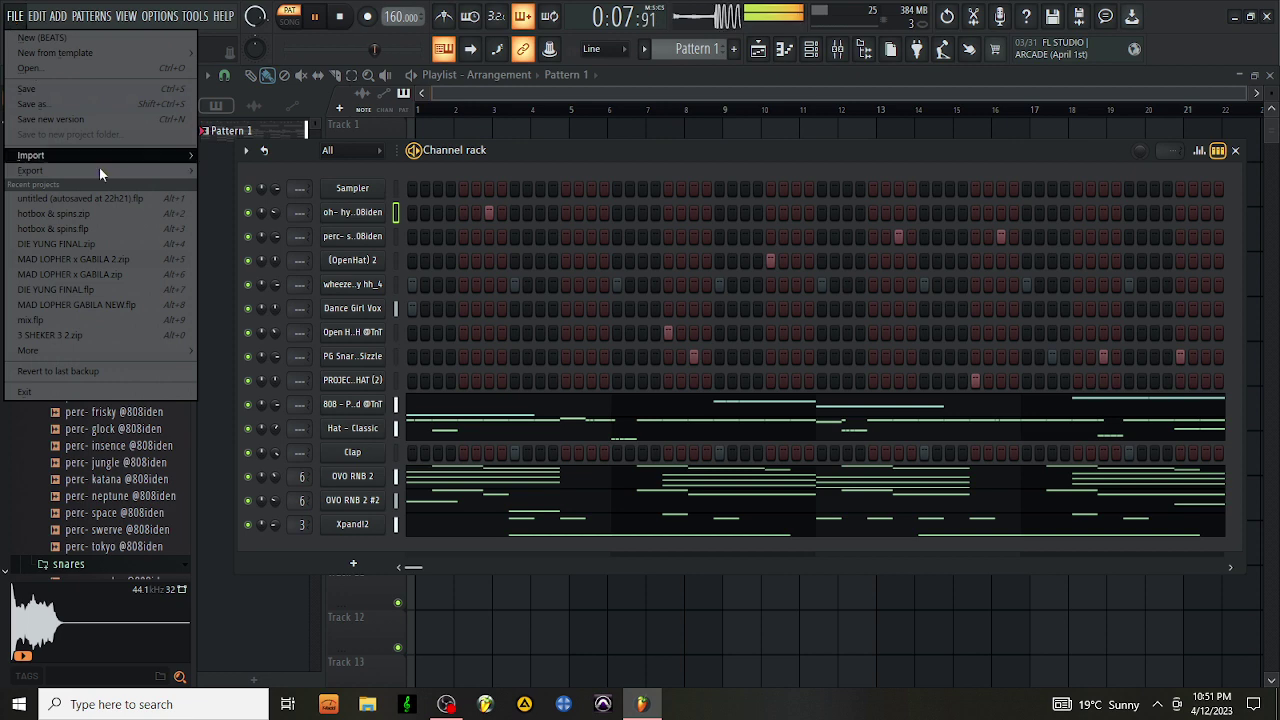
pyautogui.click(134, 98)
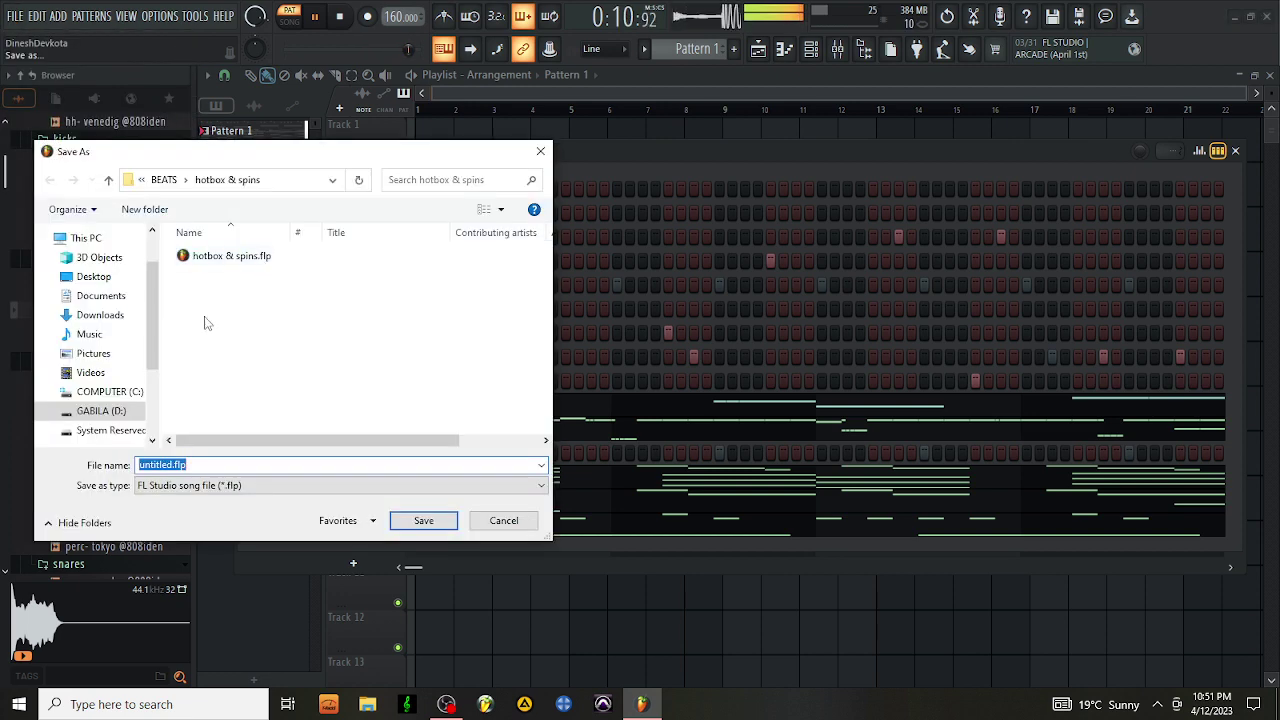
pyautogui.click(110, 180)
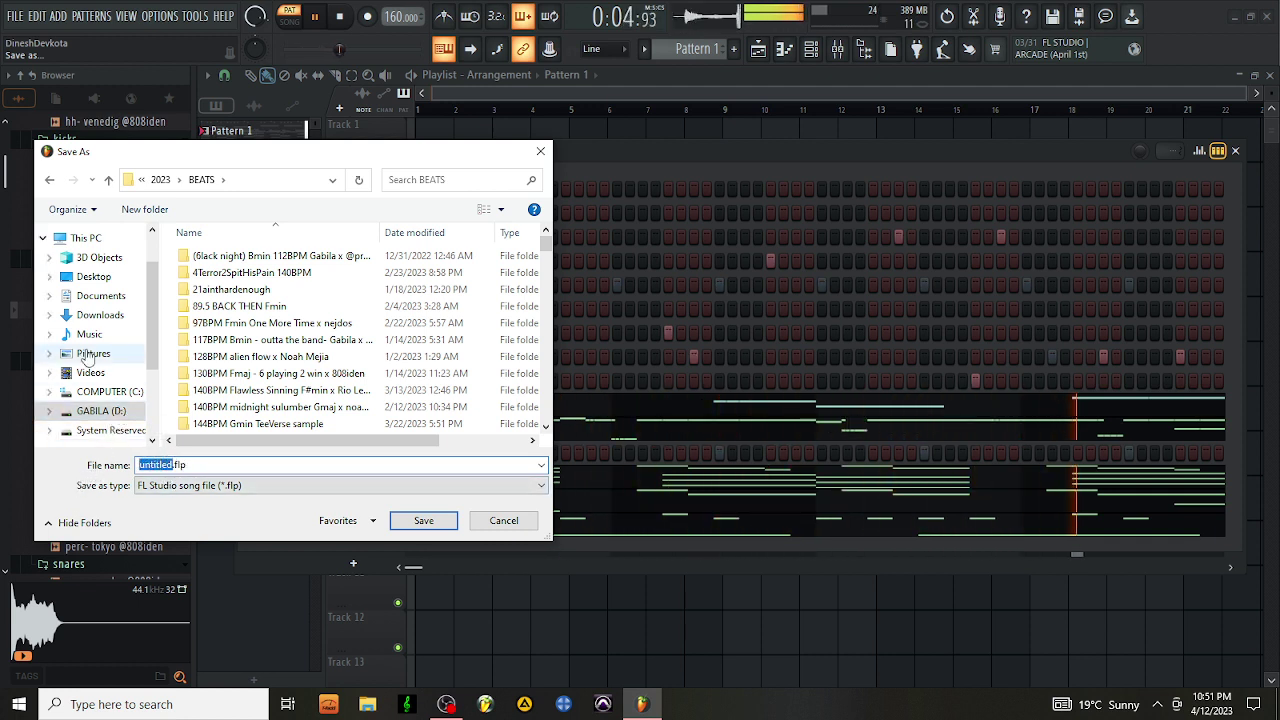
pyautogui.press('BackSpace')
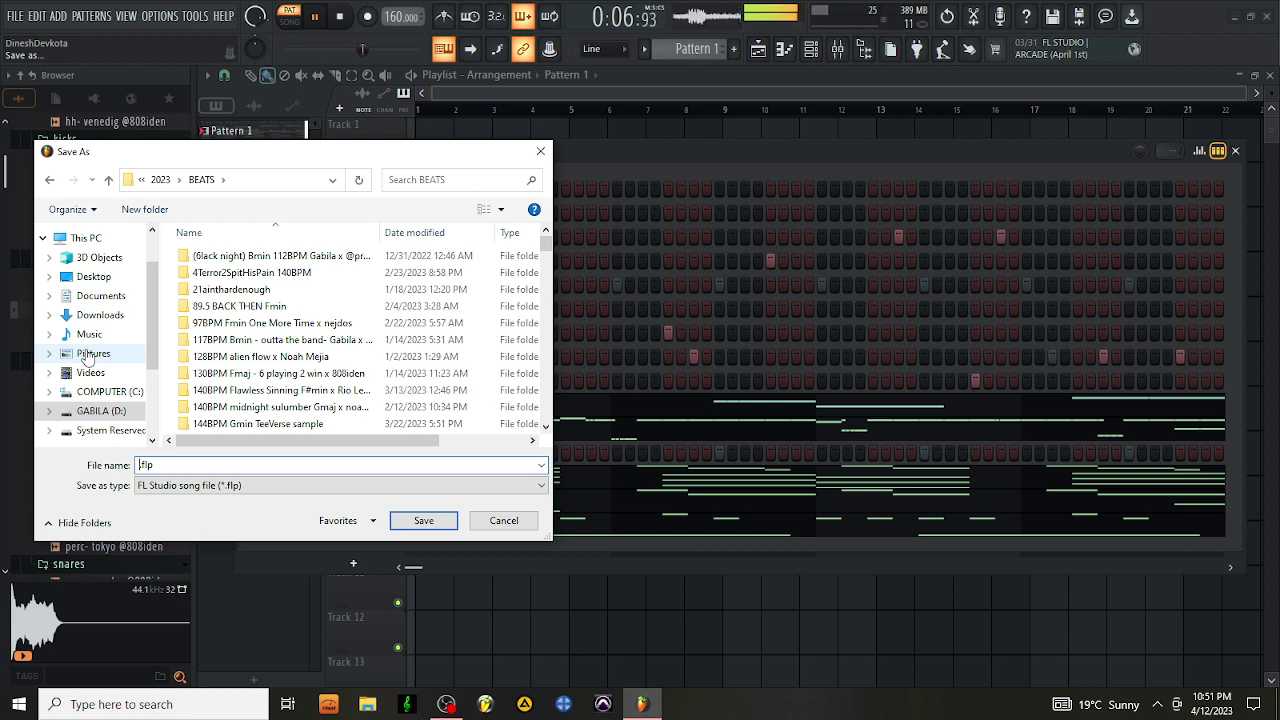
pyautogui.write('valley')
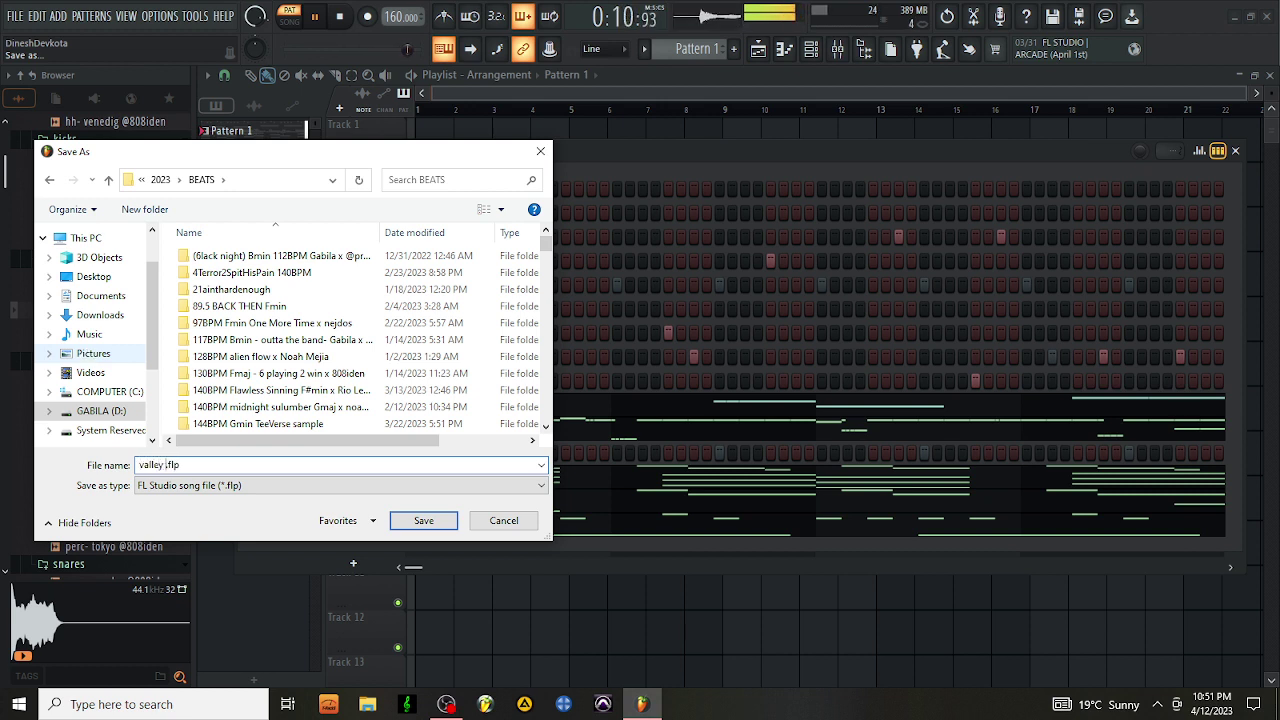
pyautogui.write(' hi')
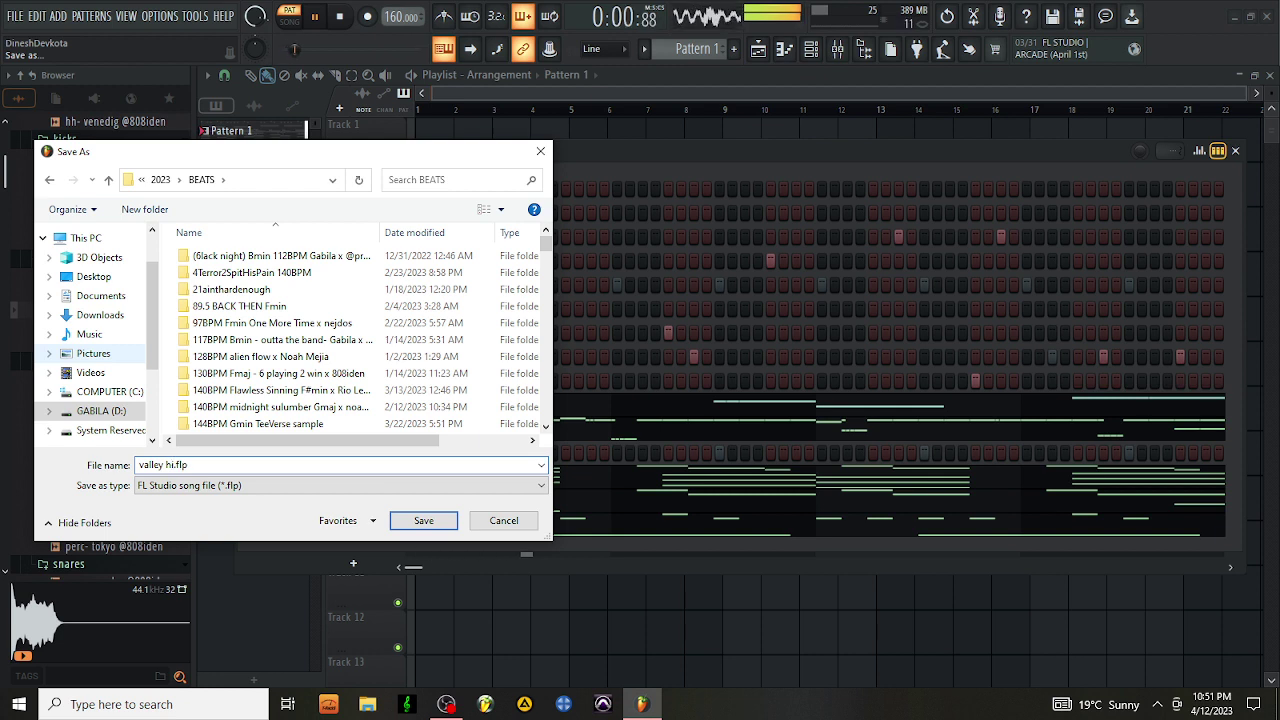
pyautogui.write('v')
pyautogui.press('BackSpace')
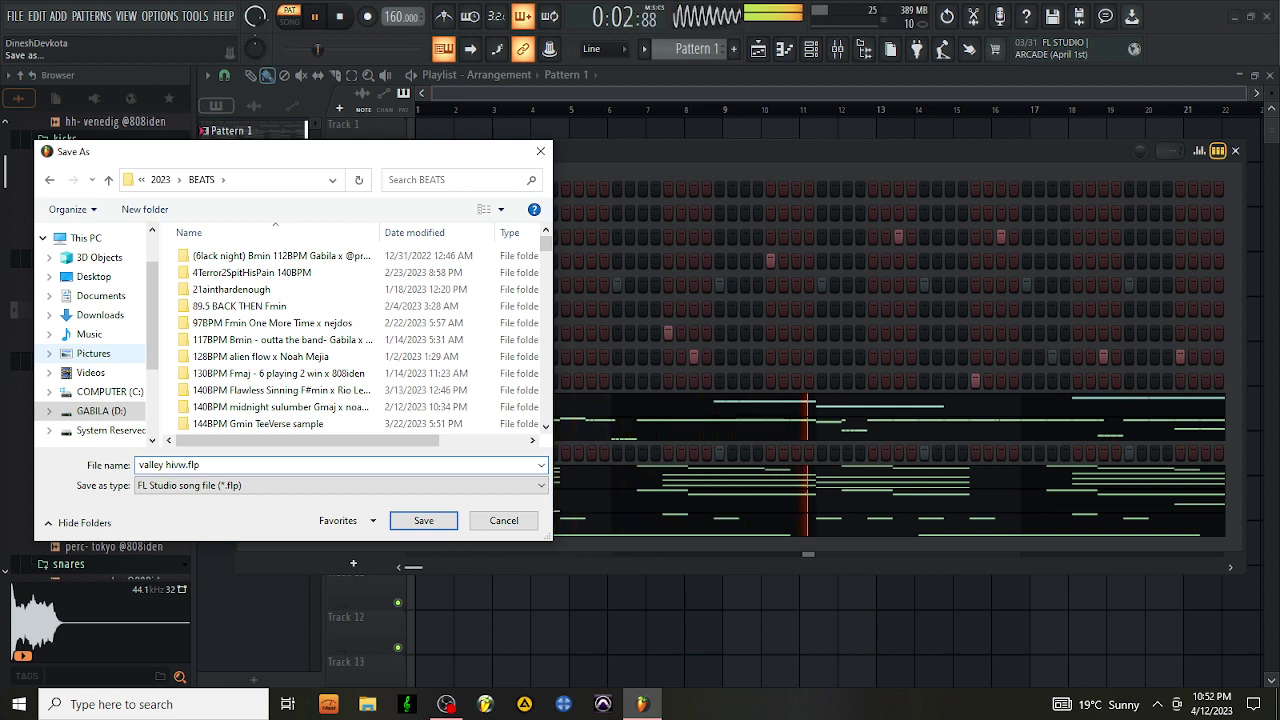
pyautogui.write('ve')
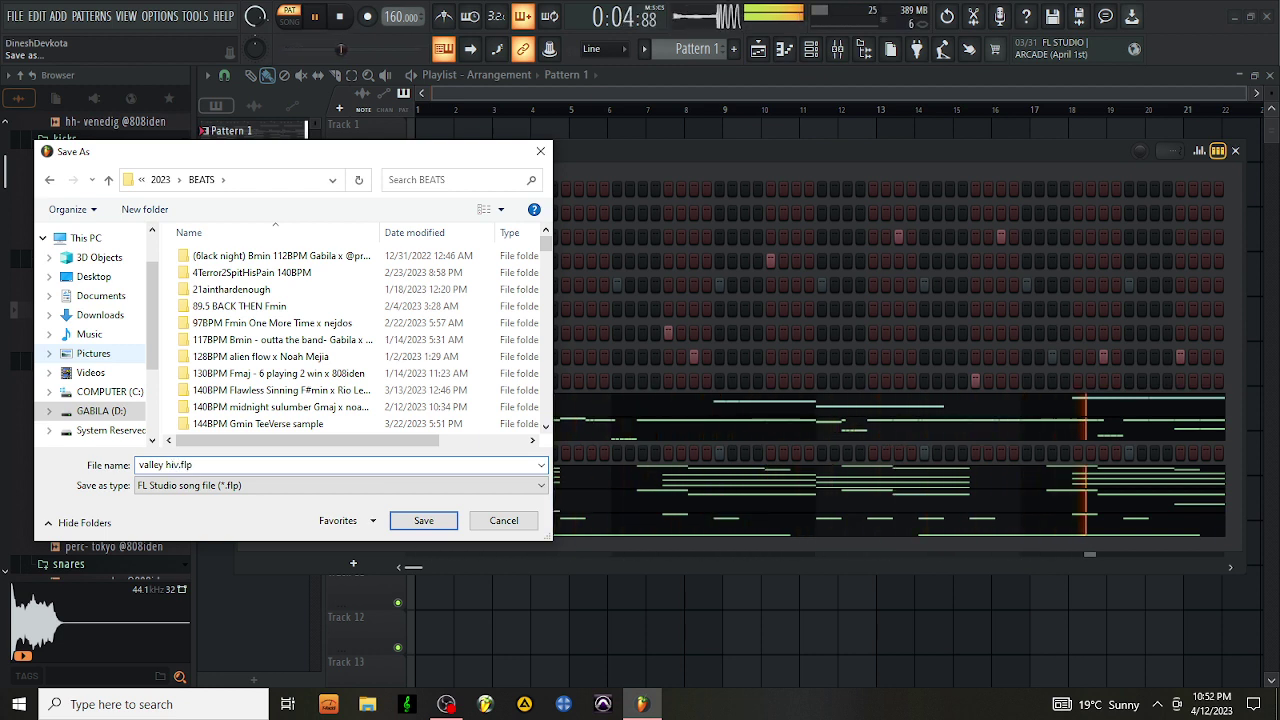
pyautogui.press('Return')
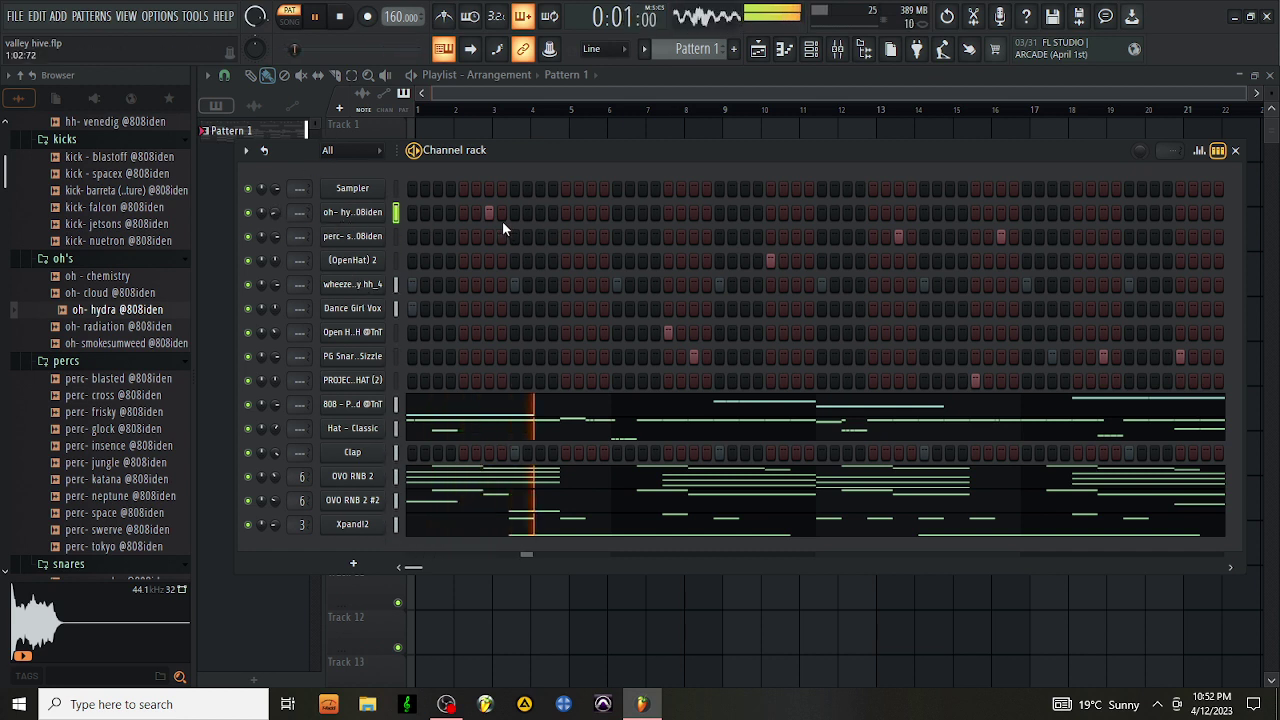
# Move the oh- hydra hit to step 13 and lower that channel's volume to about 14%
pyautogui.press('space')
pyautogui.click(566, 214)
pyautogui.press('space')
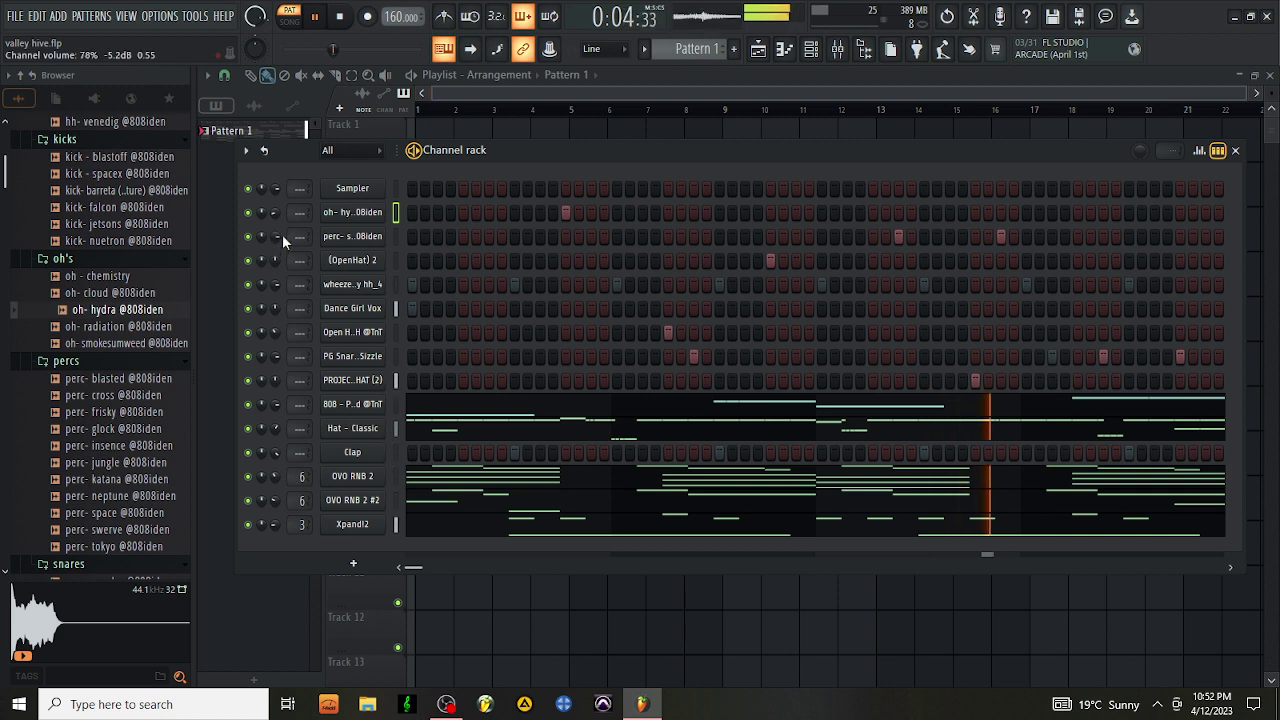
pyautogui.moveTo(275, 213); pyautogui.dragTo(275, 219)
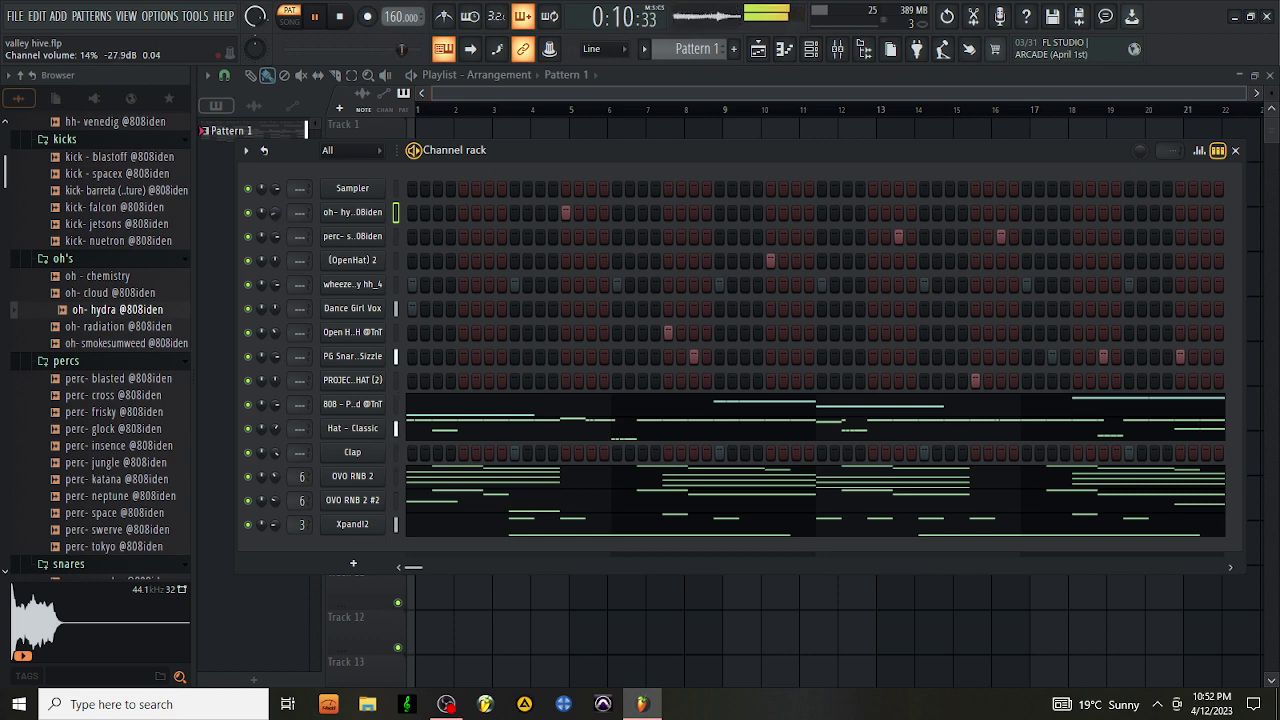
pyautogui.click(15, 24)
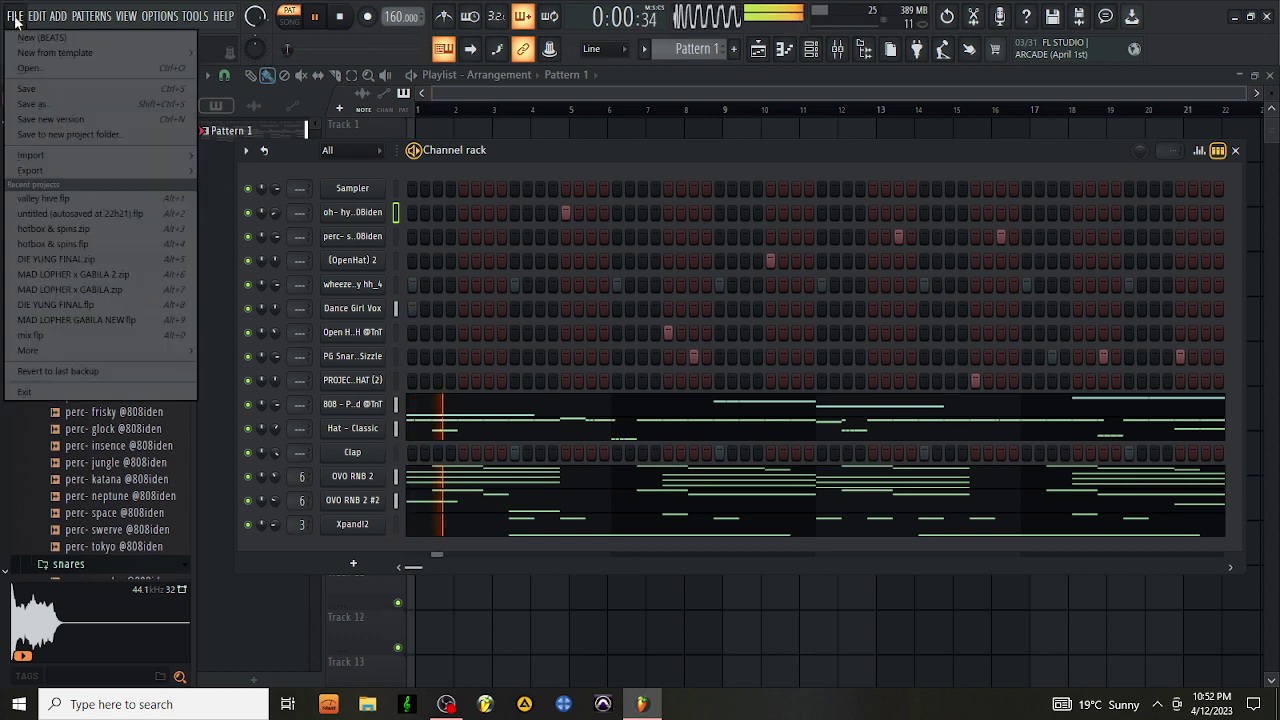
pyautogui.rightClick(377, 405)
pyautogui.click(443, 505)
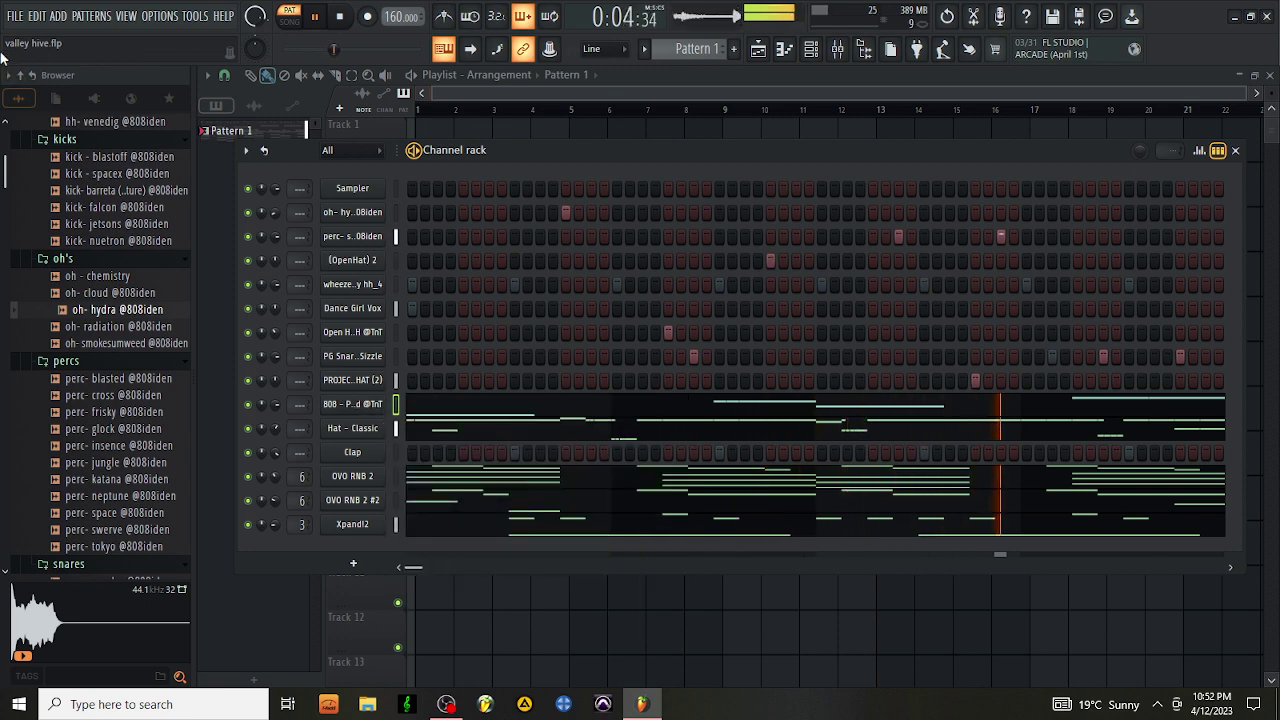
pyautogui.click(15, 16)
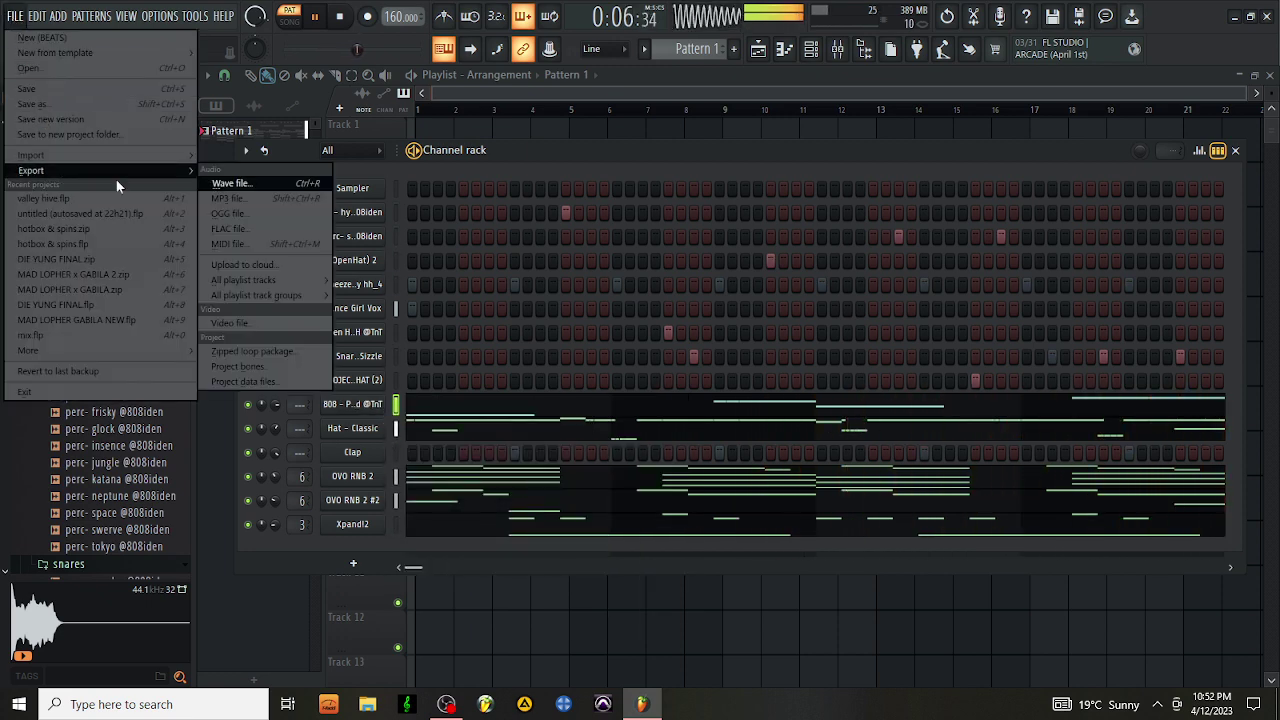
pyautogui.click(120, 88)
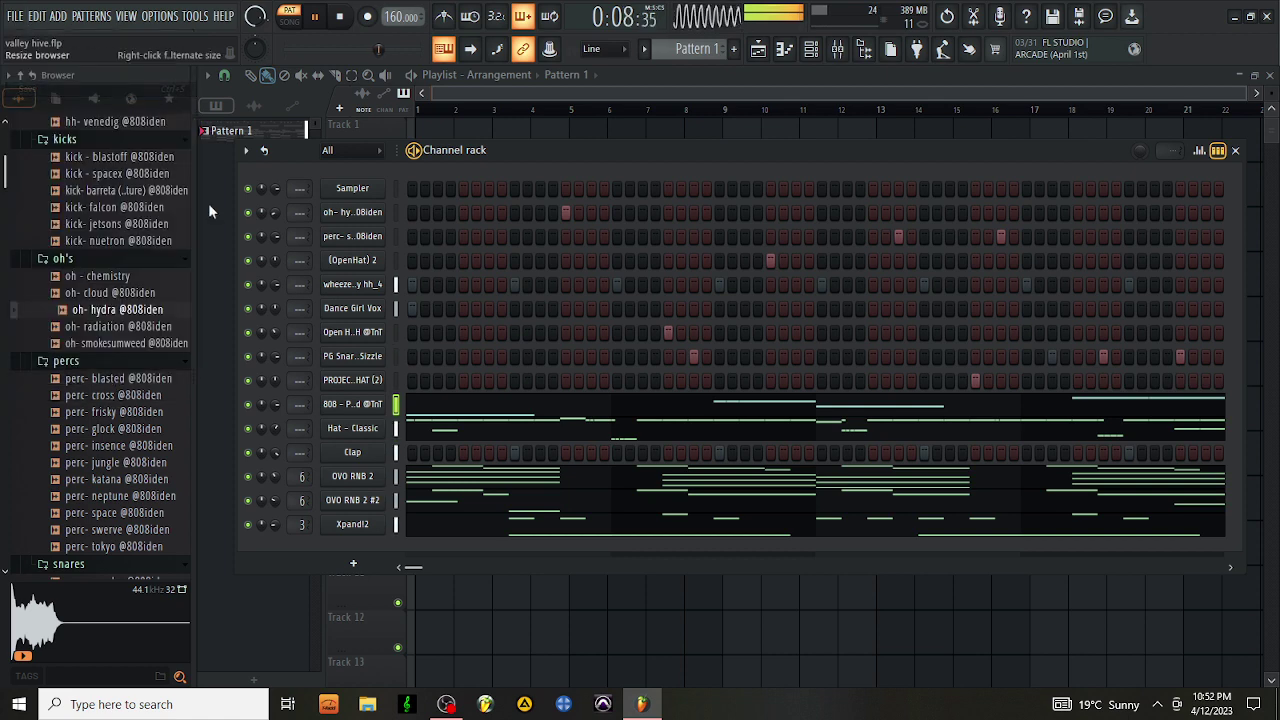
# Save the project in the BEATS folder as the zipped song file valley hive.zip
pyautogui.click(8, 16)
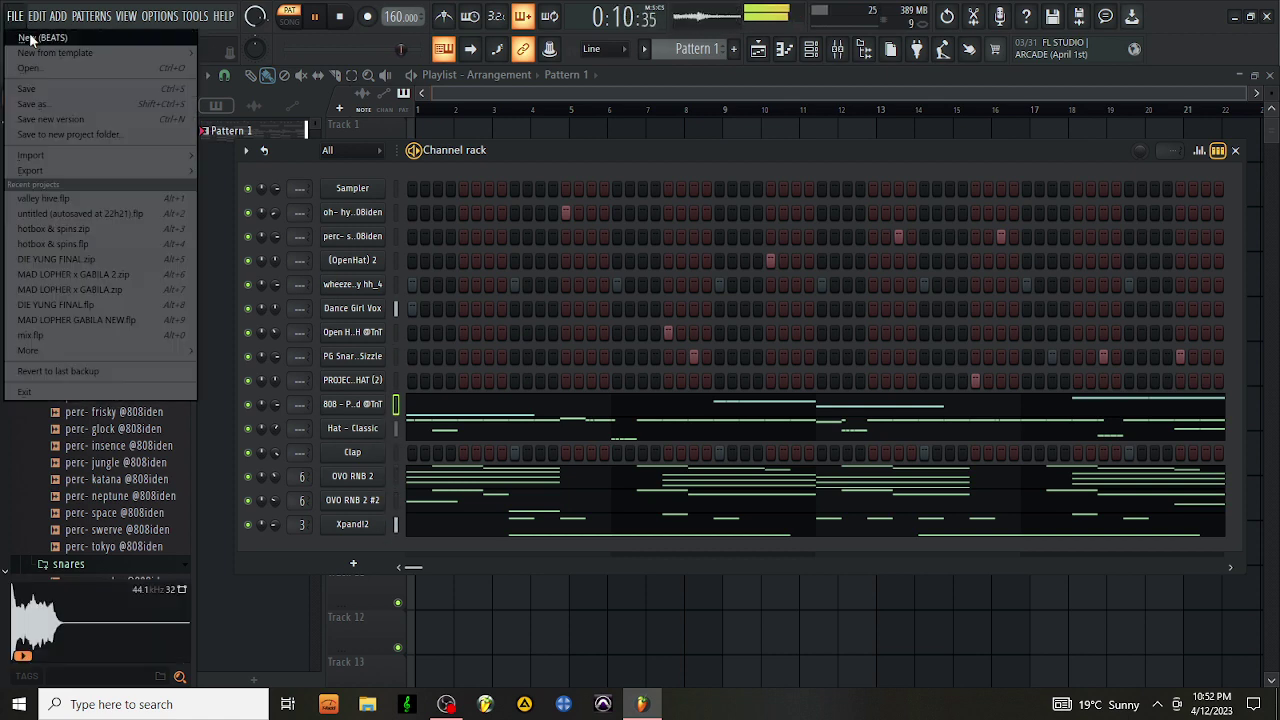
pyautogui.click(60, 109)
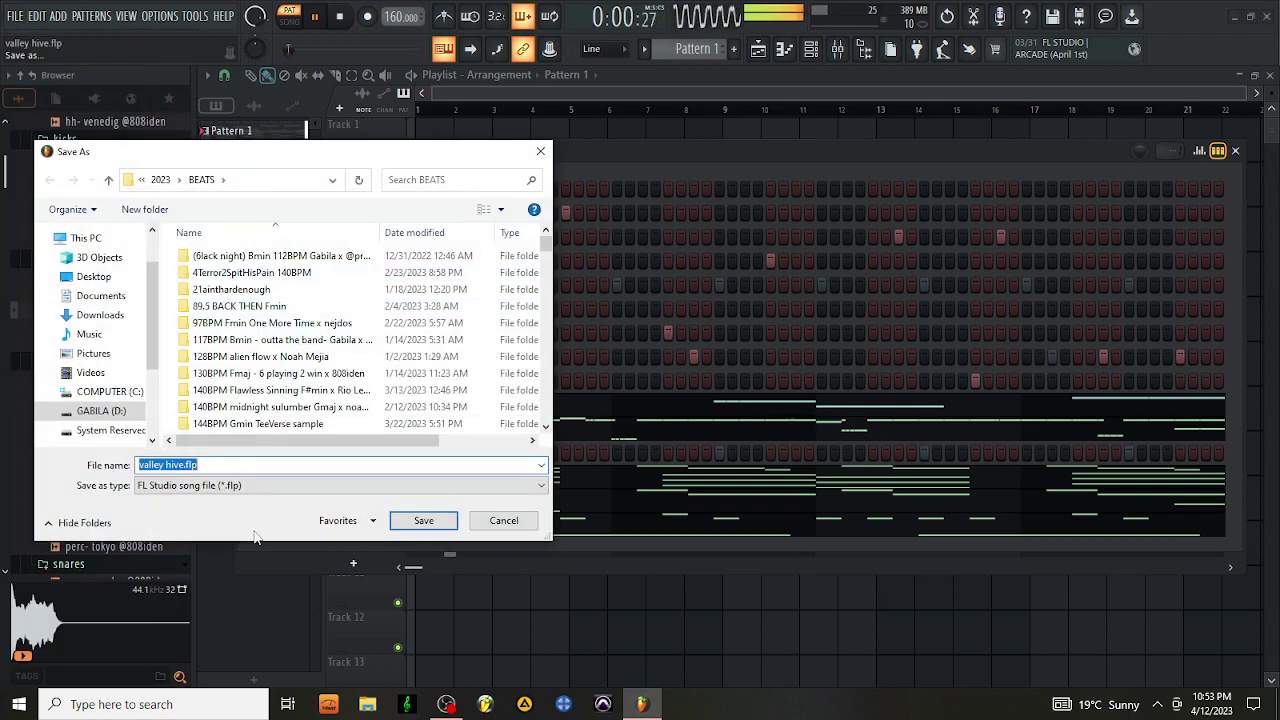
pyautogui.click(255, 486)
pyautogui.click(252, 516)
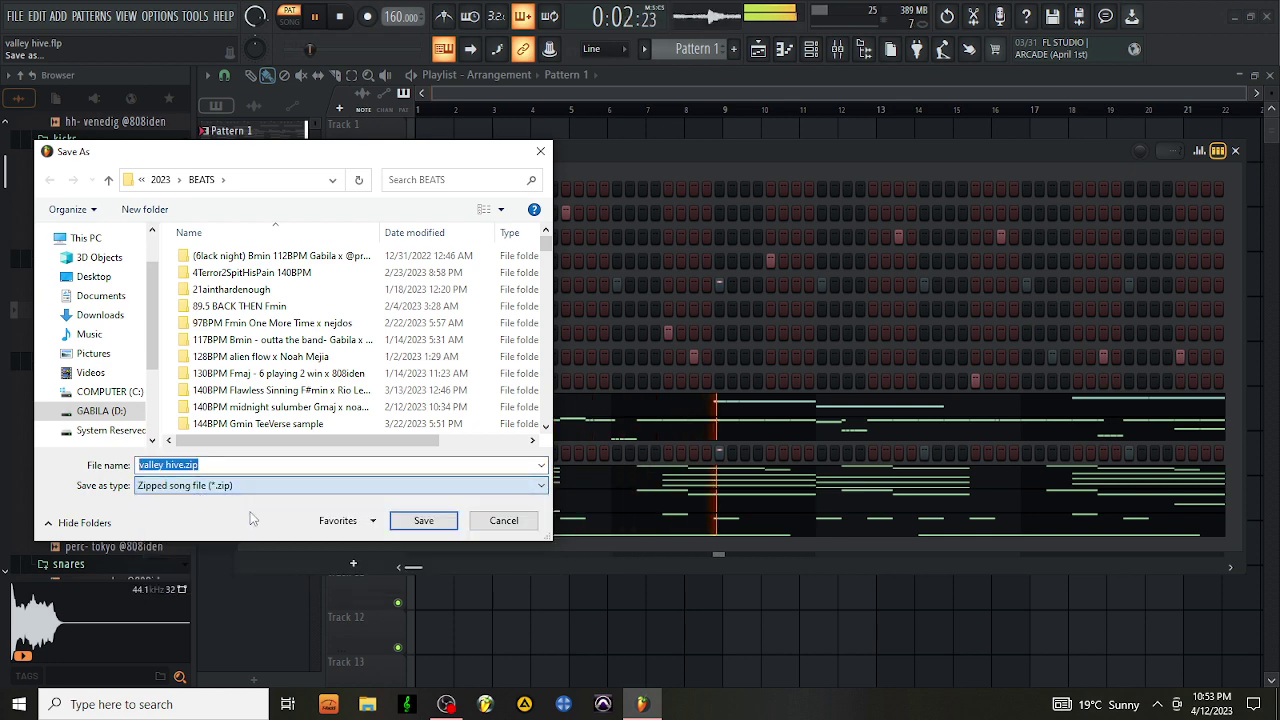
pyautogui.click(425, 519)
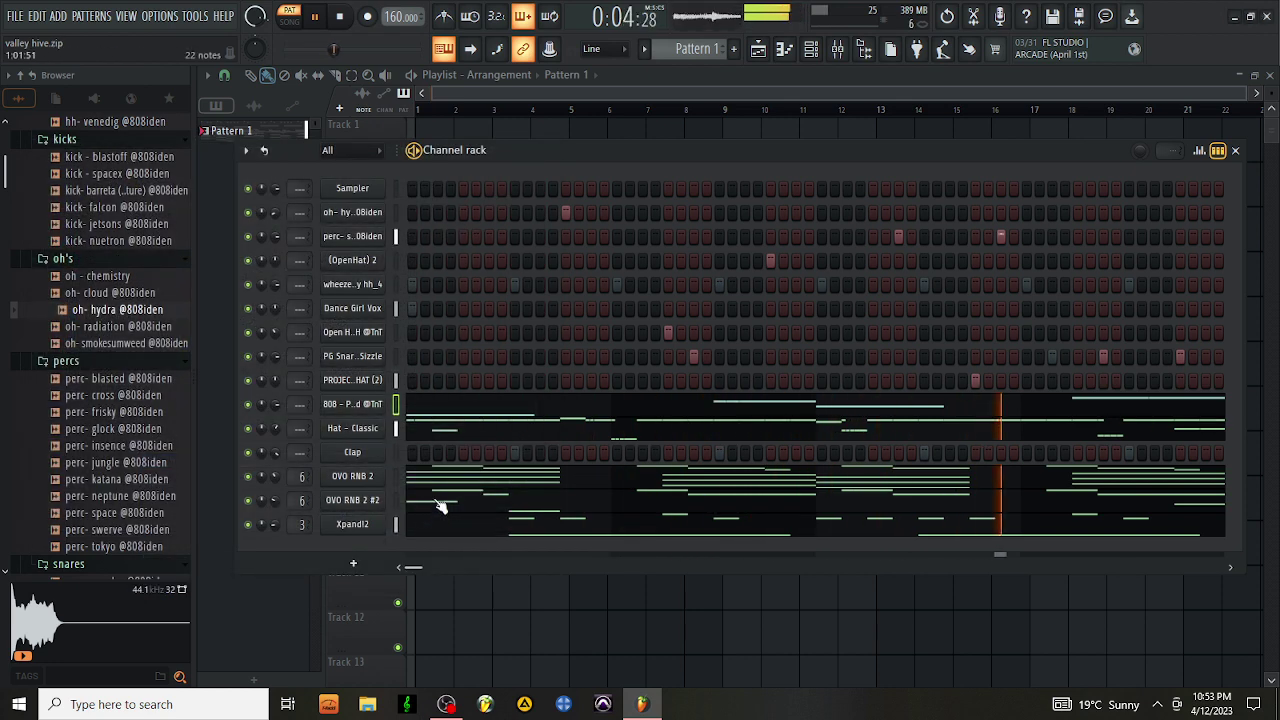
# Start a new project from the BEATS template and accept Do nothing for the invalid project data folder
pyautogui.click(15, 16)
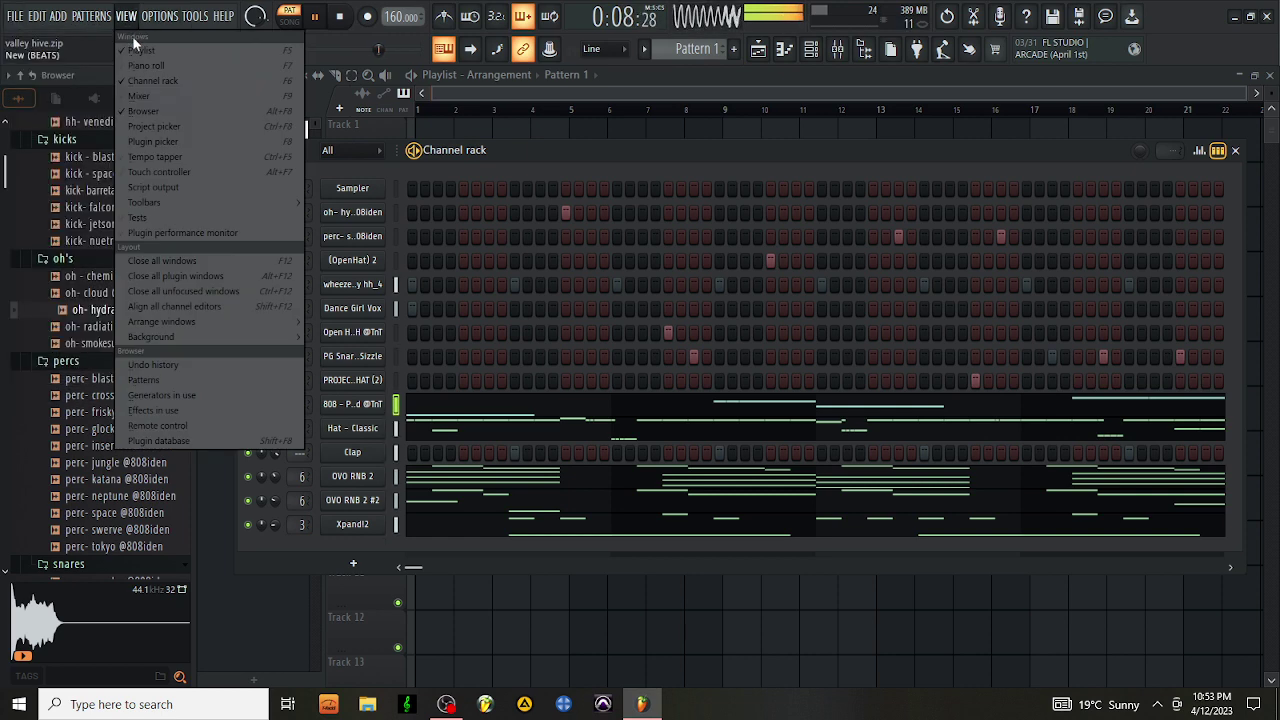
pyautogui.click(29, 38)
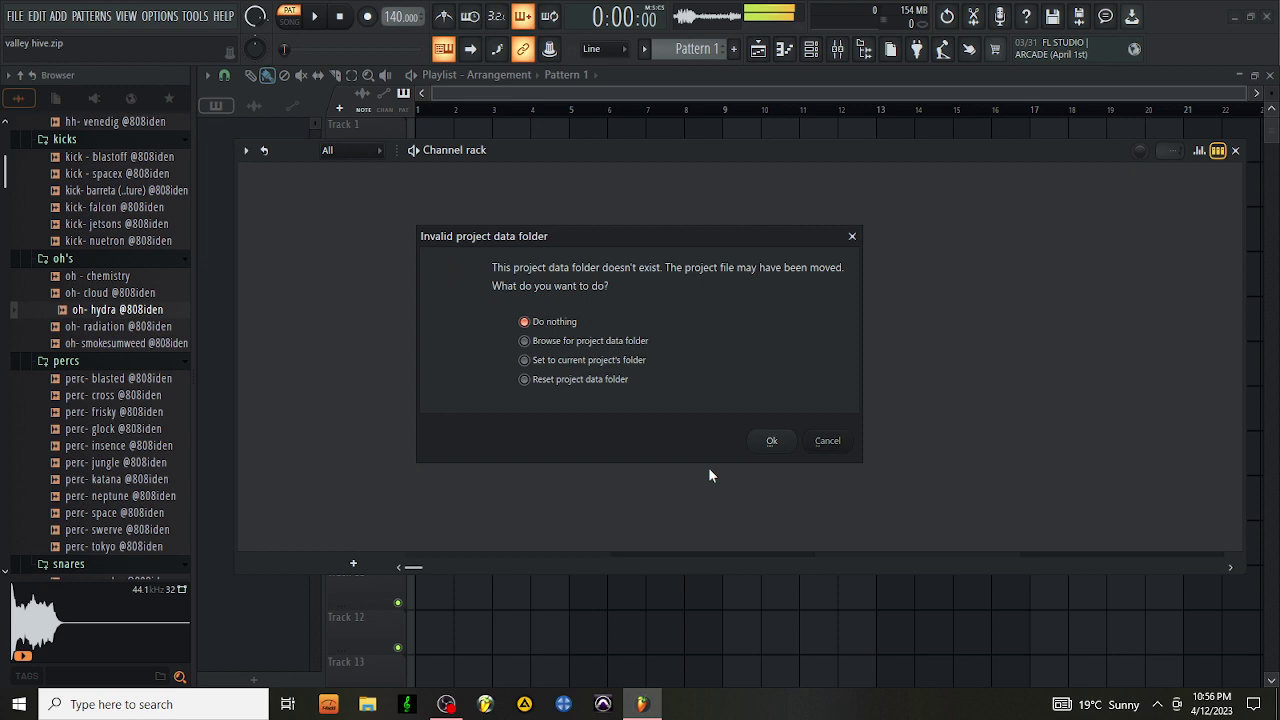
pyautogui.press('Return')
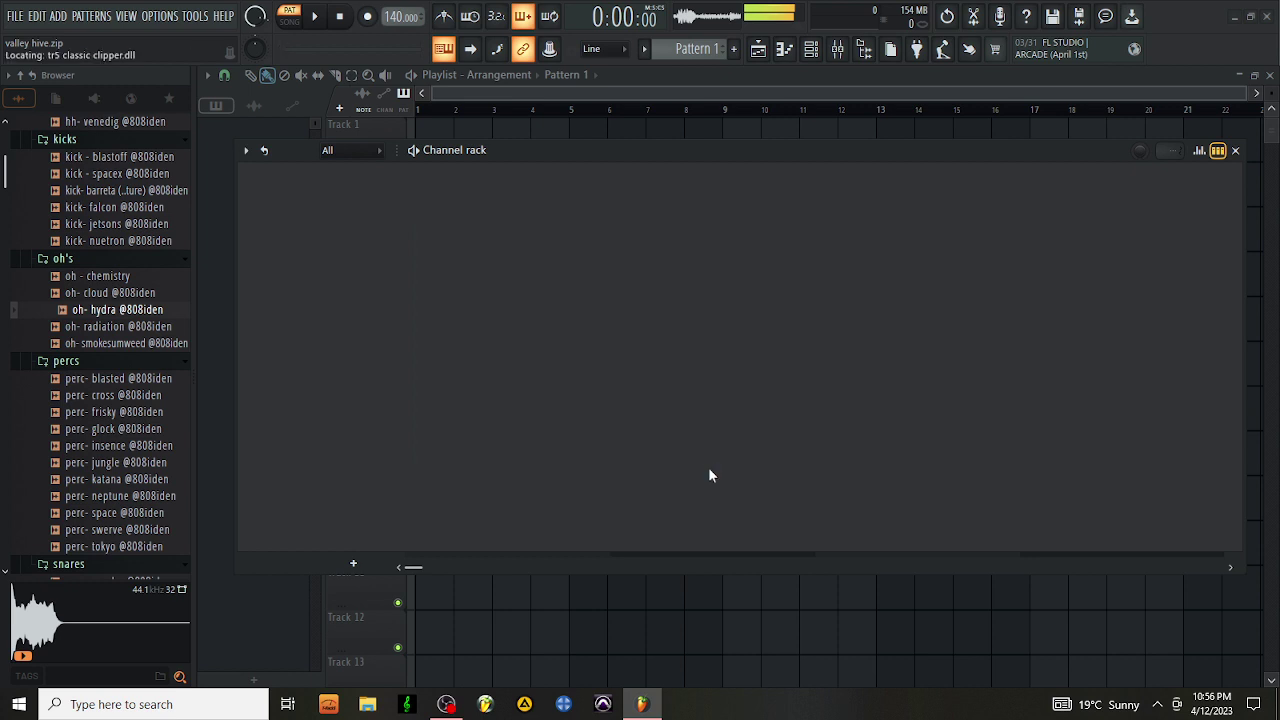